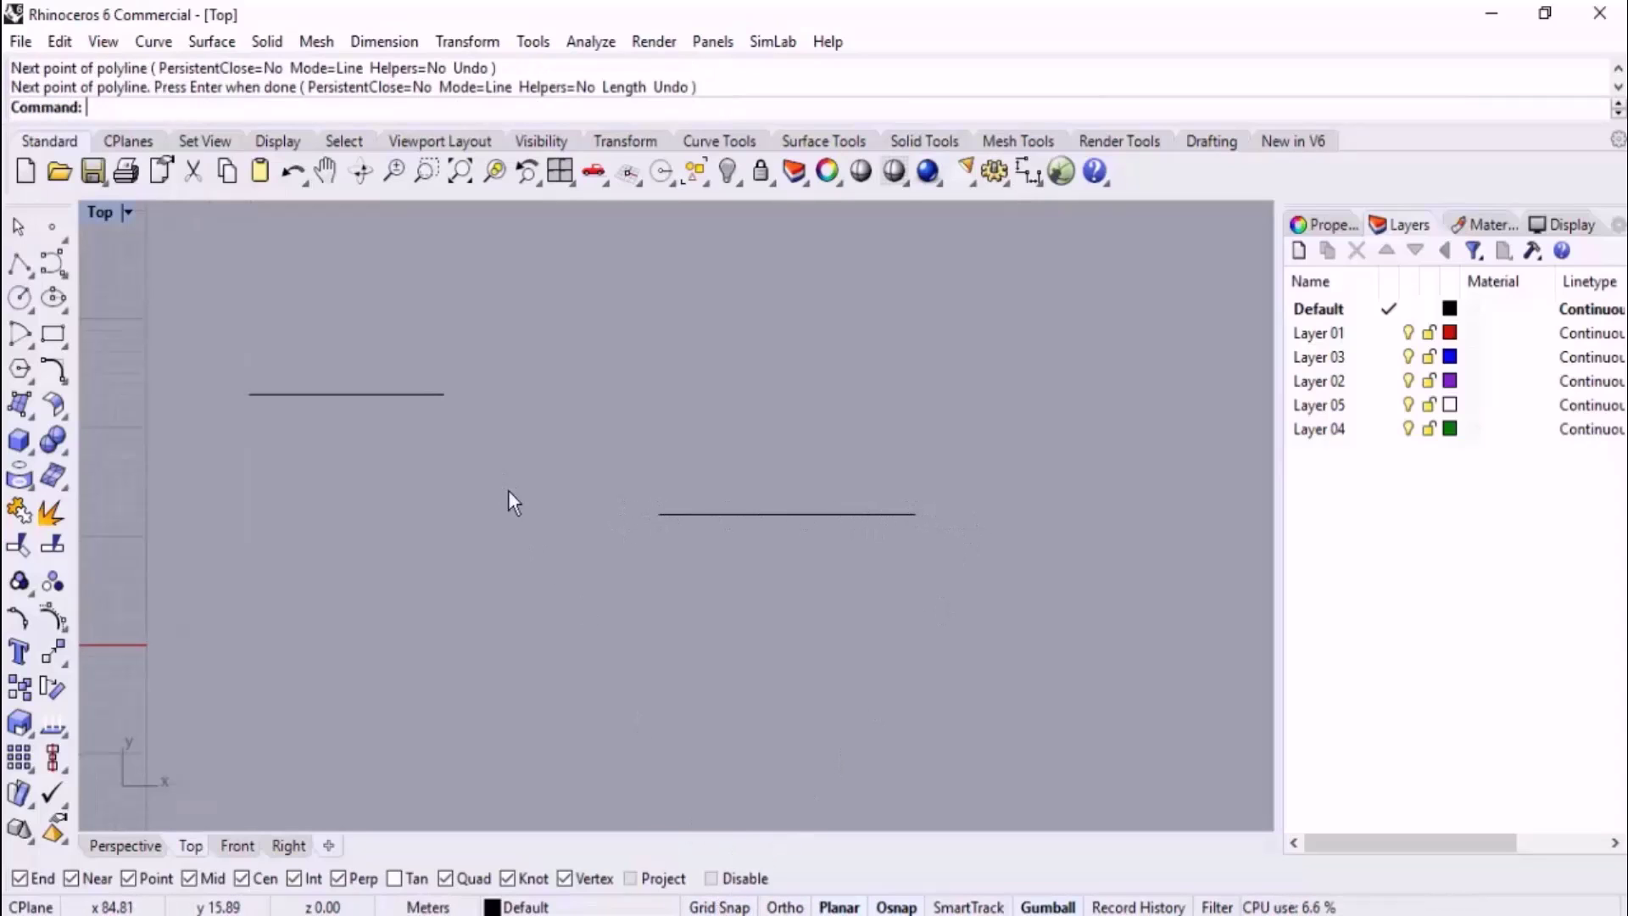
Blend the top line's right end to the bottom line with BlendCrv.
type("BlendCrv")
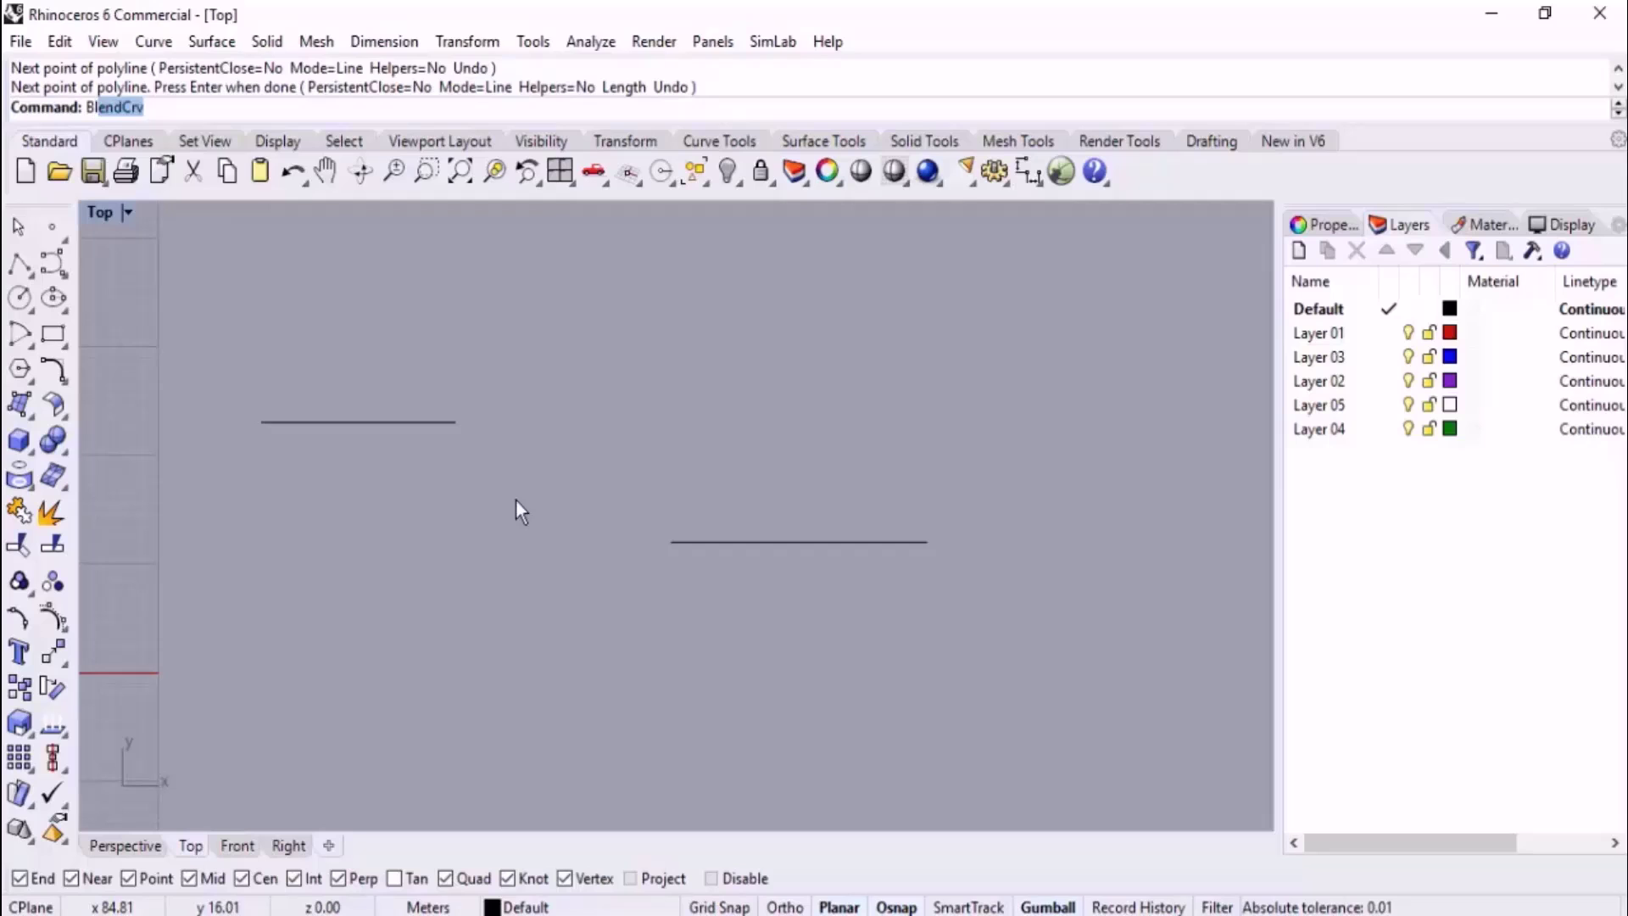
key("Return")
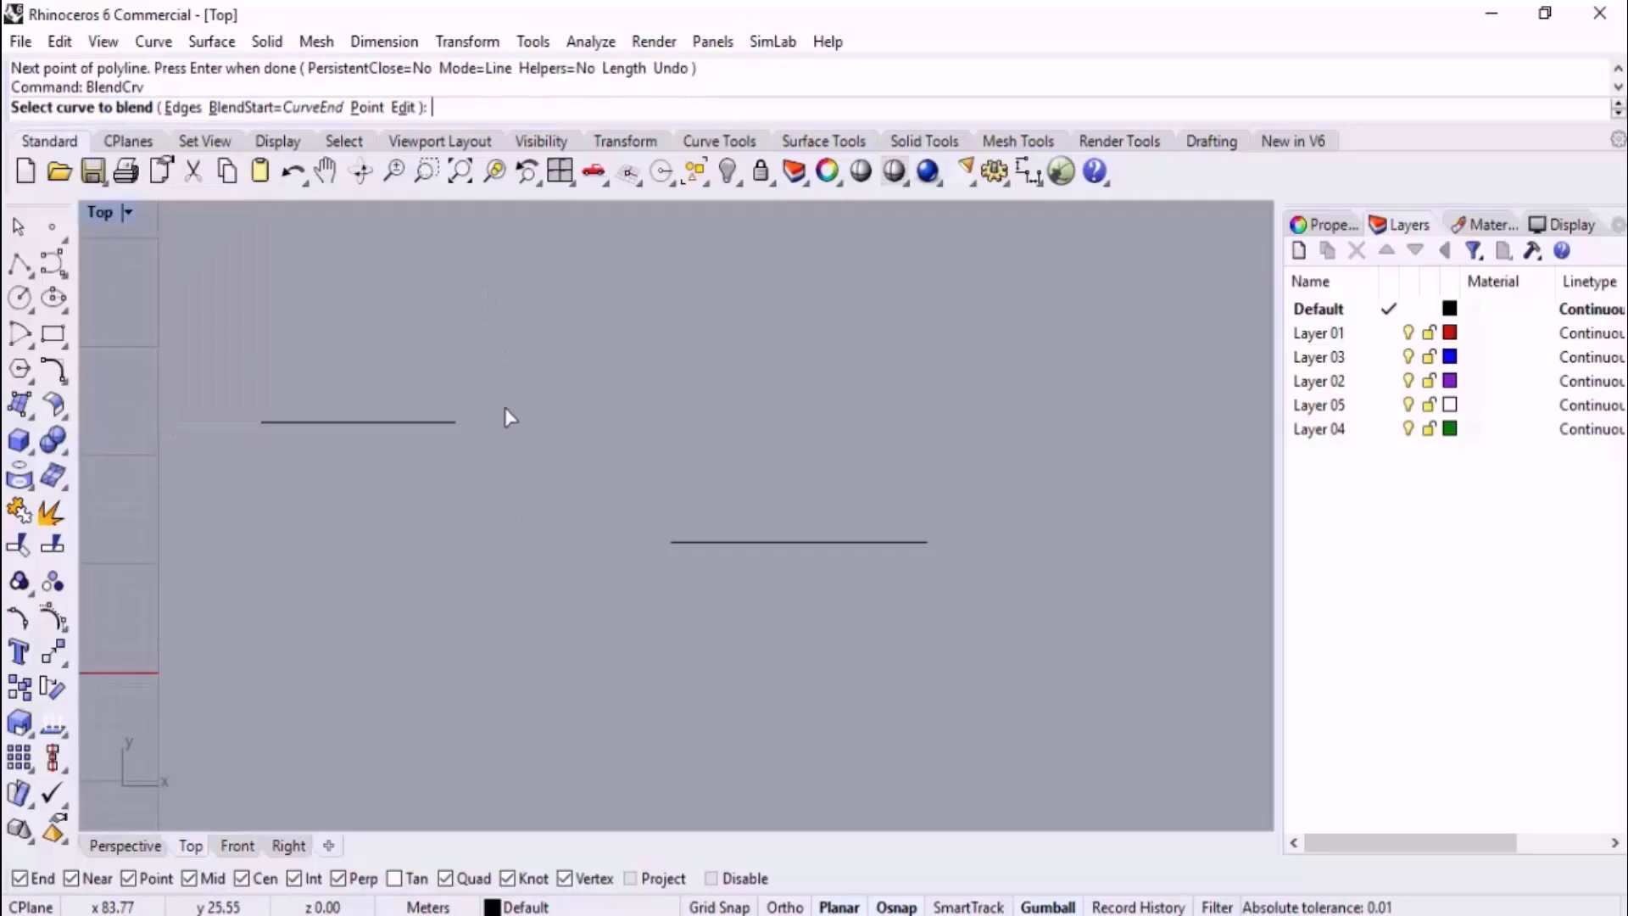
left_click(451, 422)
left_click(676, 543)
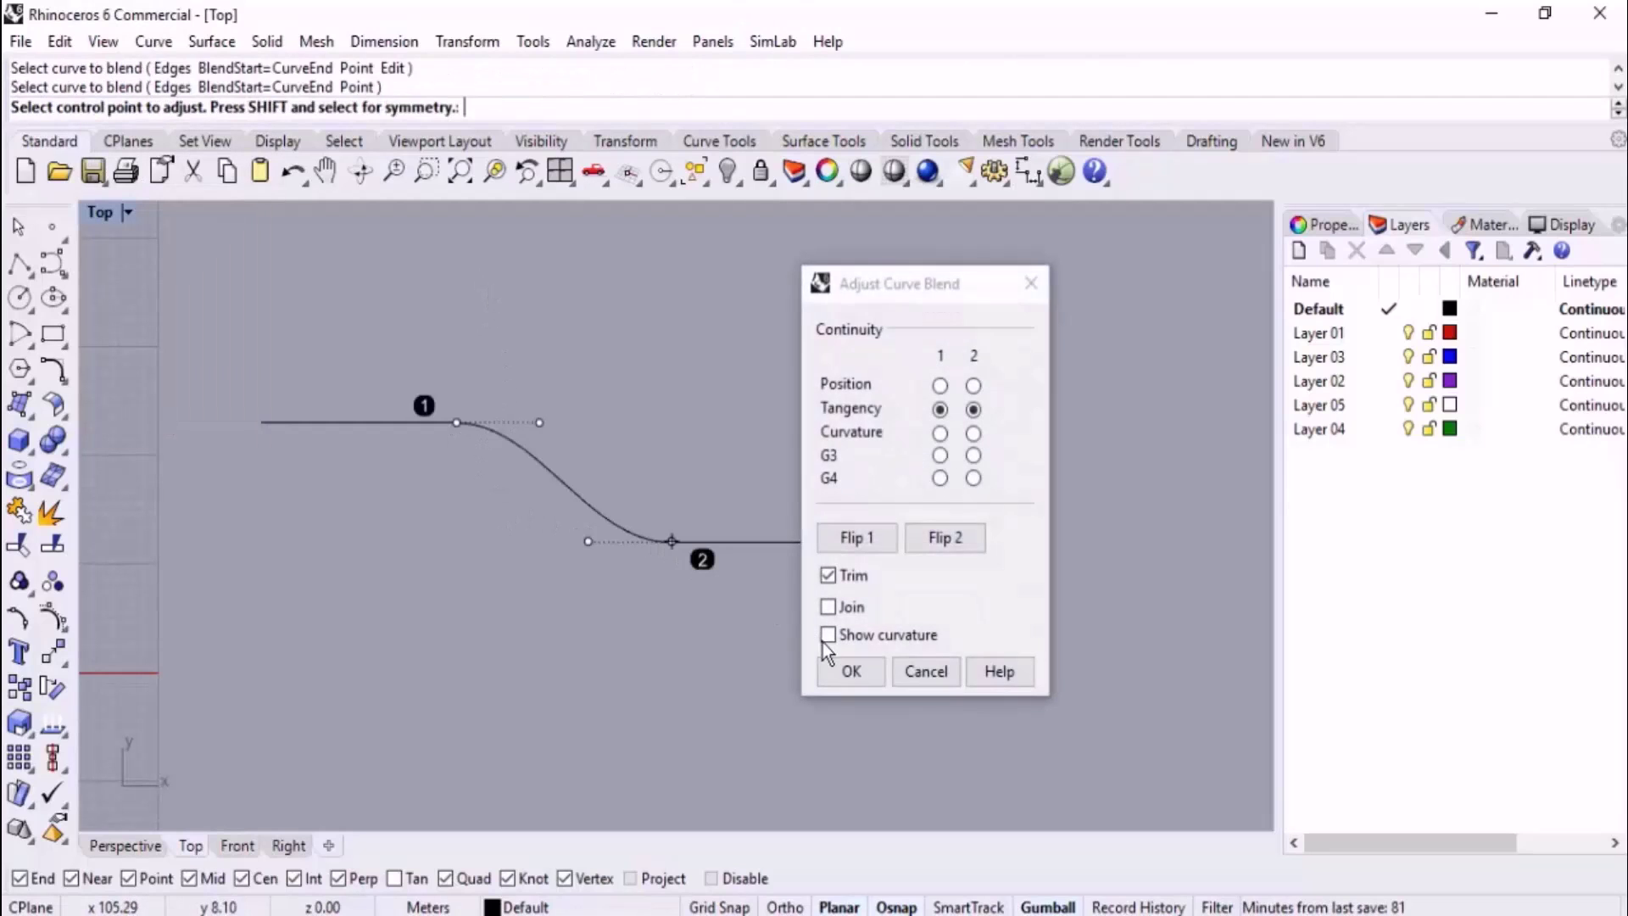
key("Return")
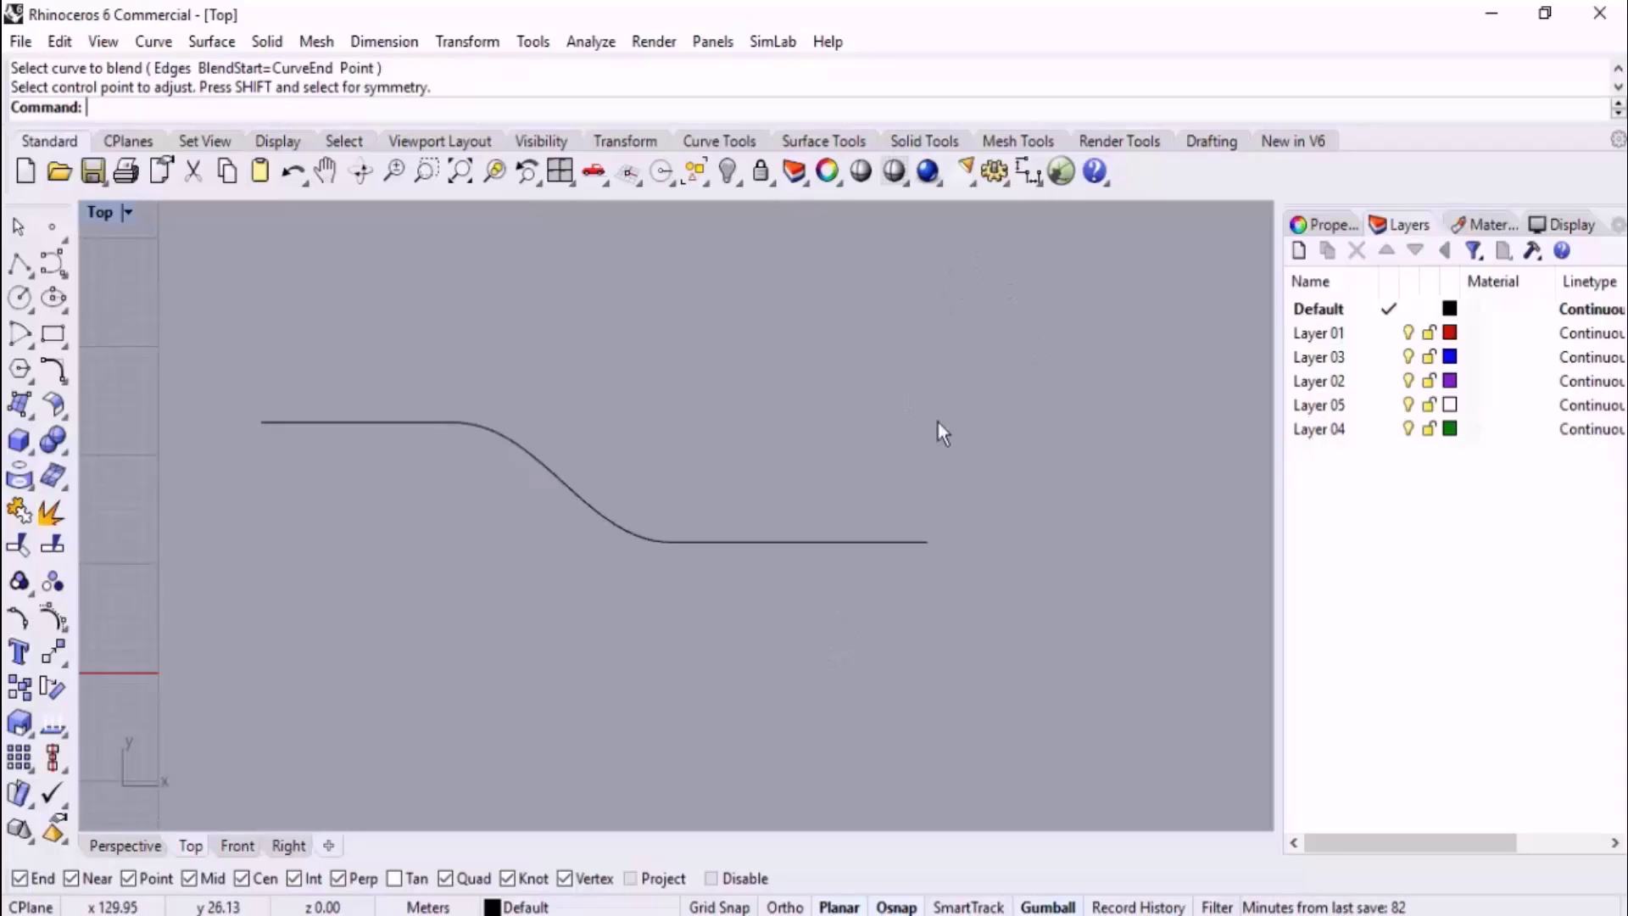
Undo the blend and recreate it with tangency at both line ends.
key("ctrl+z")
key("Return")
left_click(449, 423)
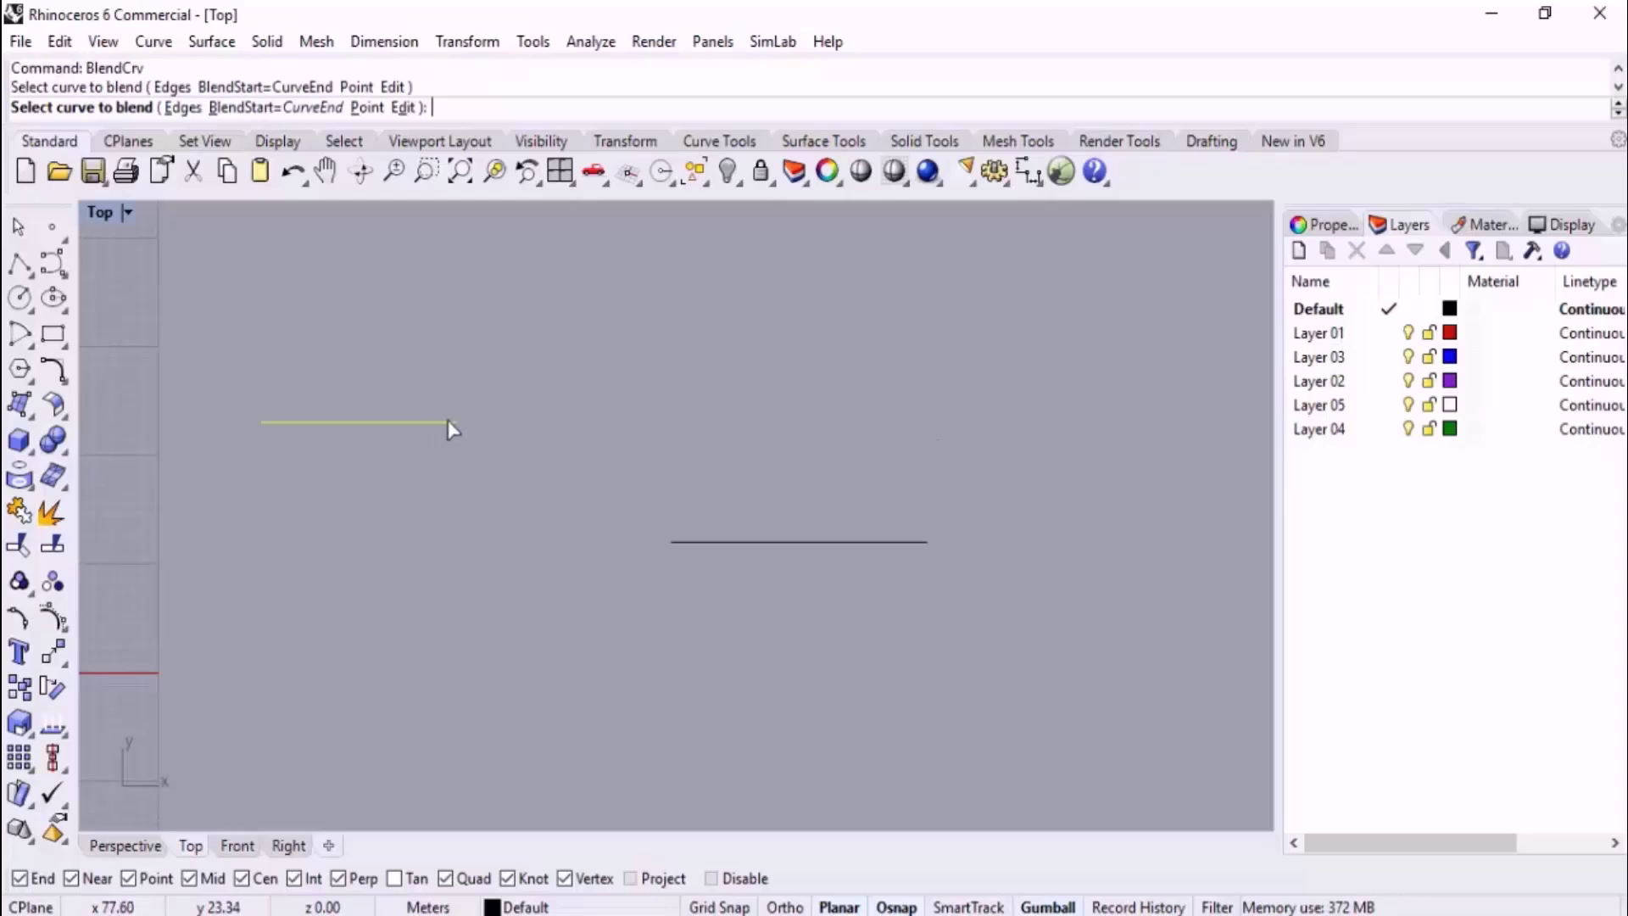
left_click(681, 543)
left_click(878, 657)
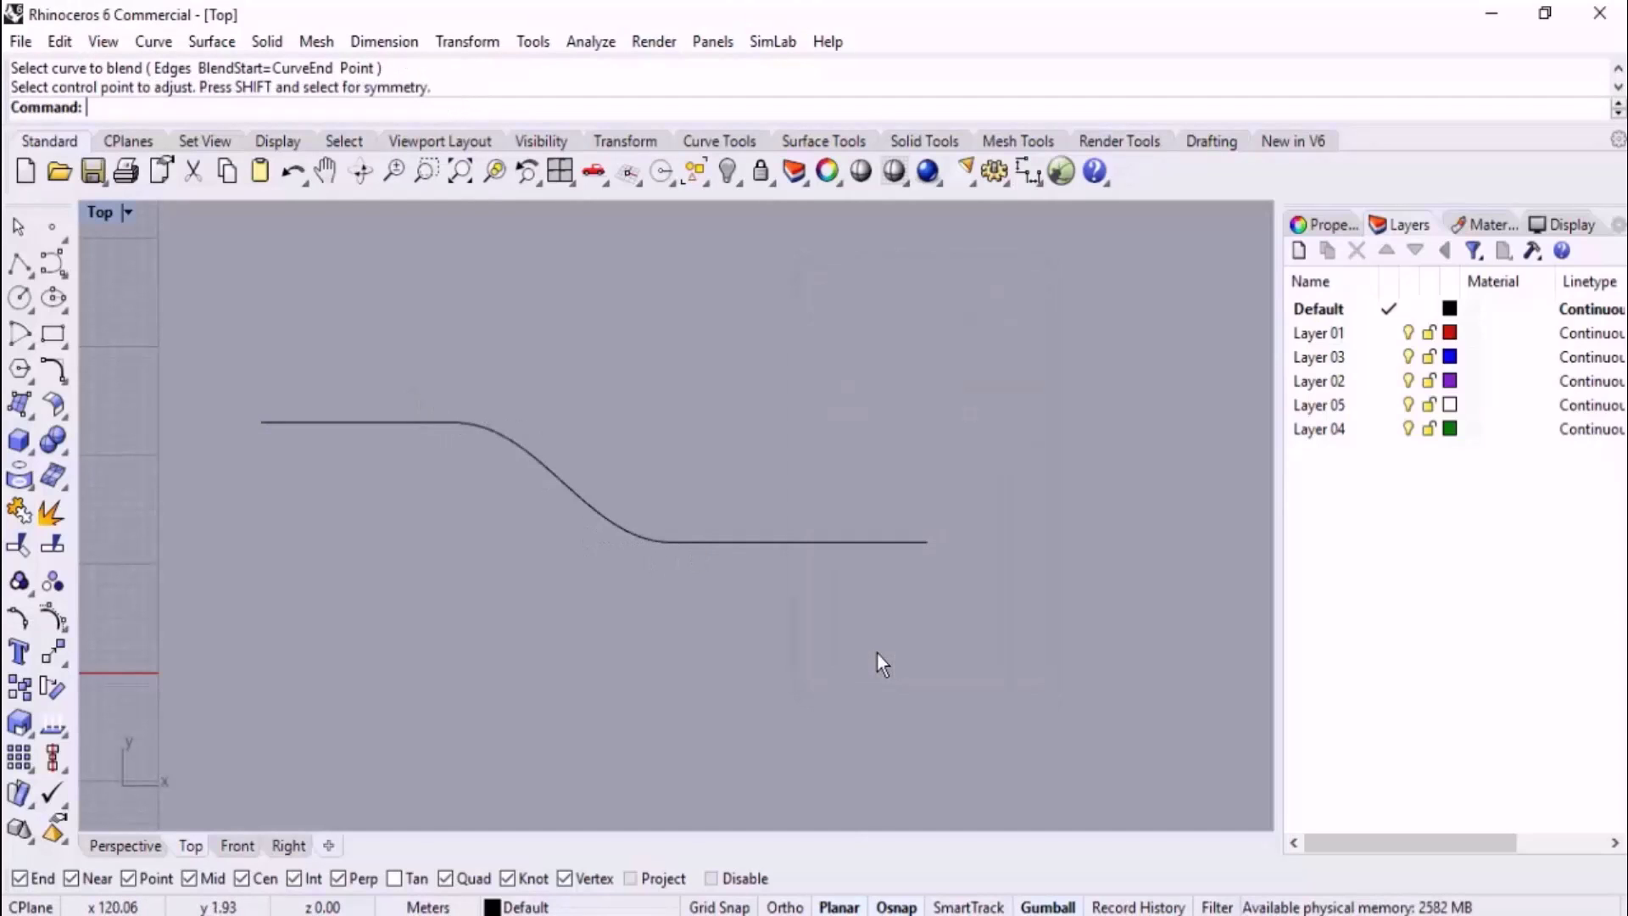
Minimize Rhino, close the chair image, and open 1.jpg in the 0- example-blend folder.
left_click(1492, 13)
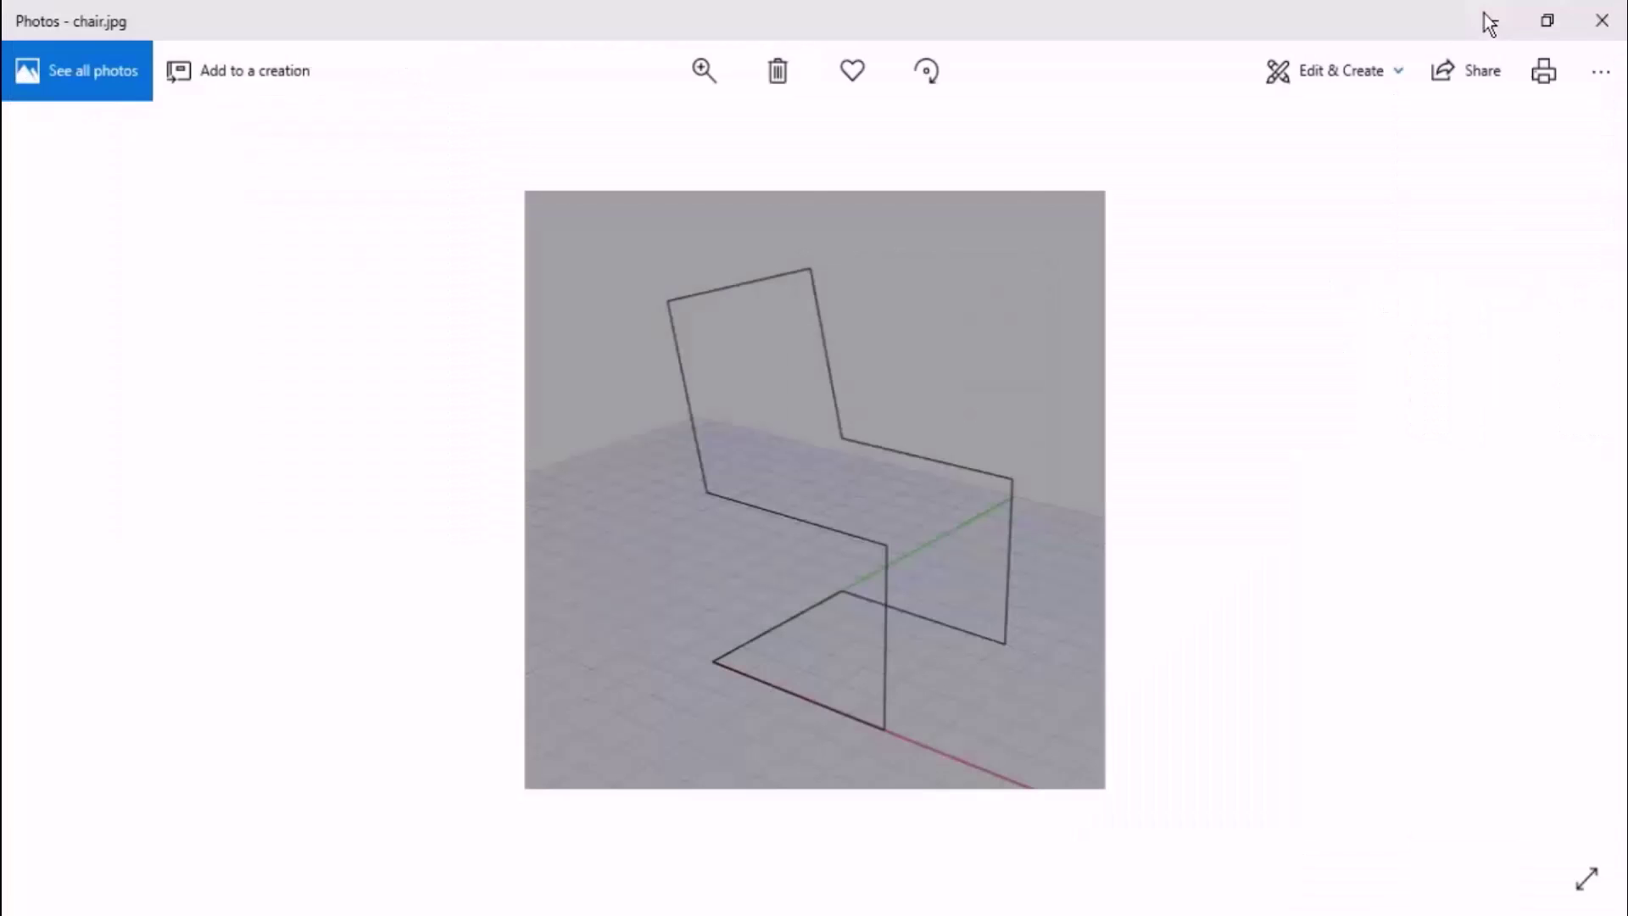
left_click(1606, 22)
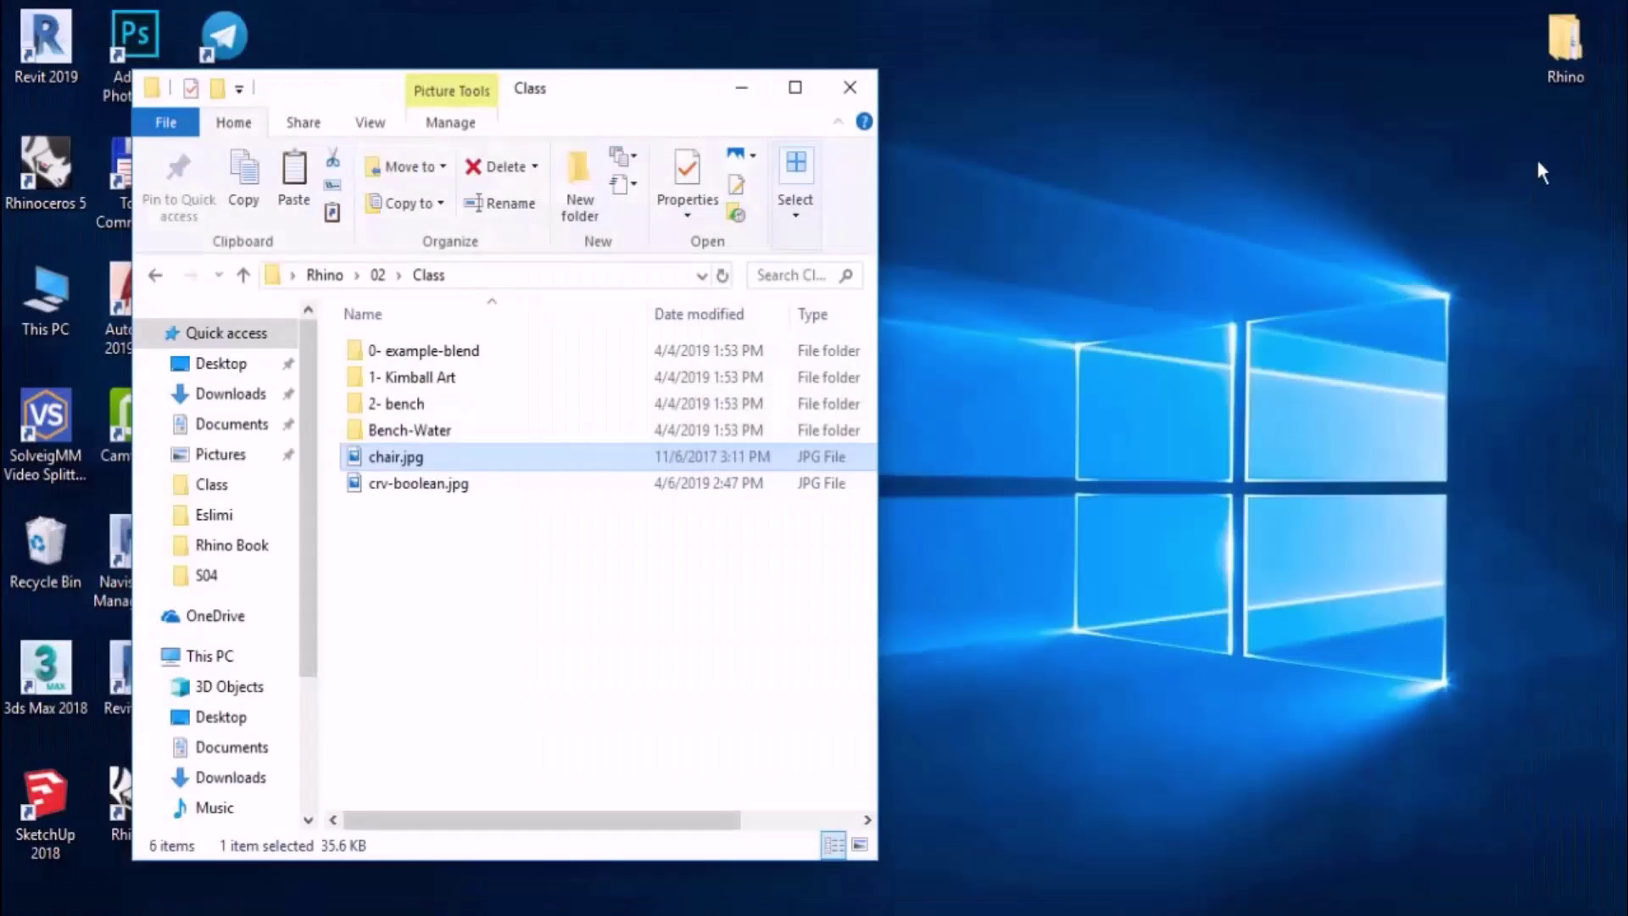
double_click(414, 352)
left_click(410, 360)
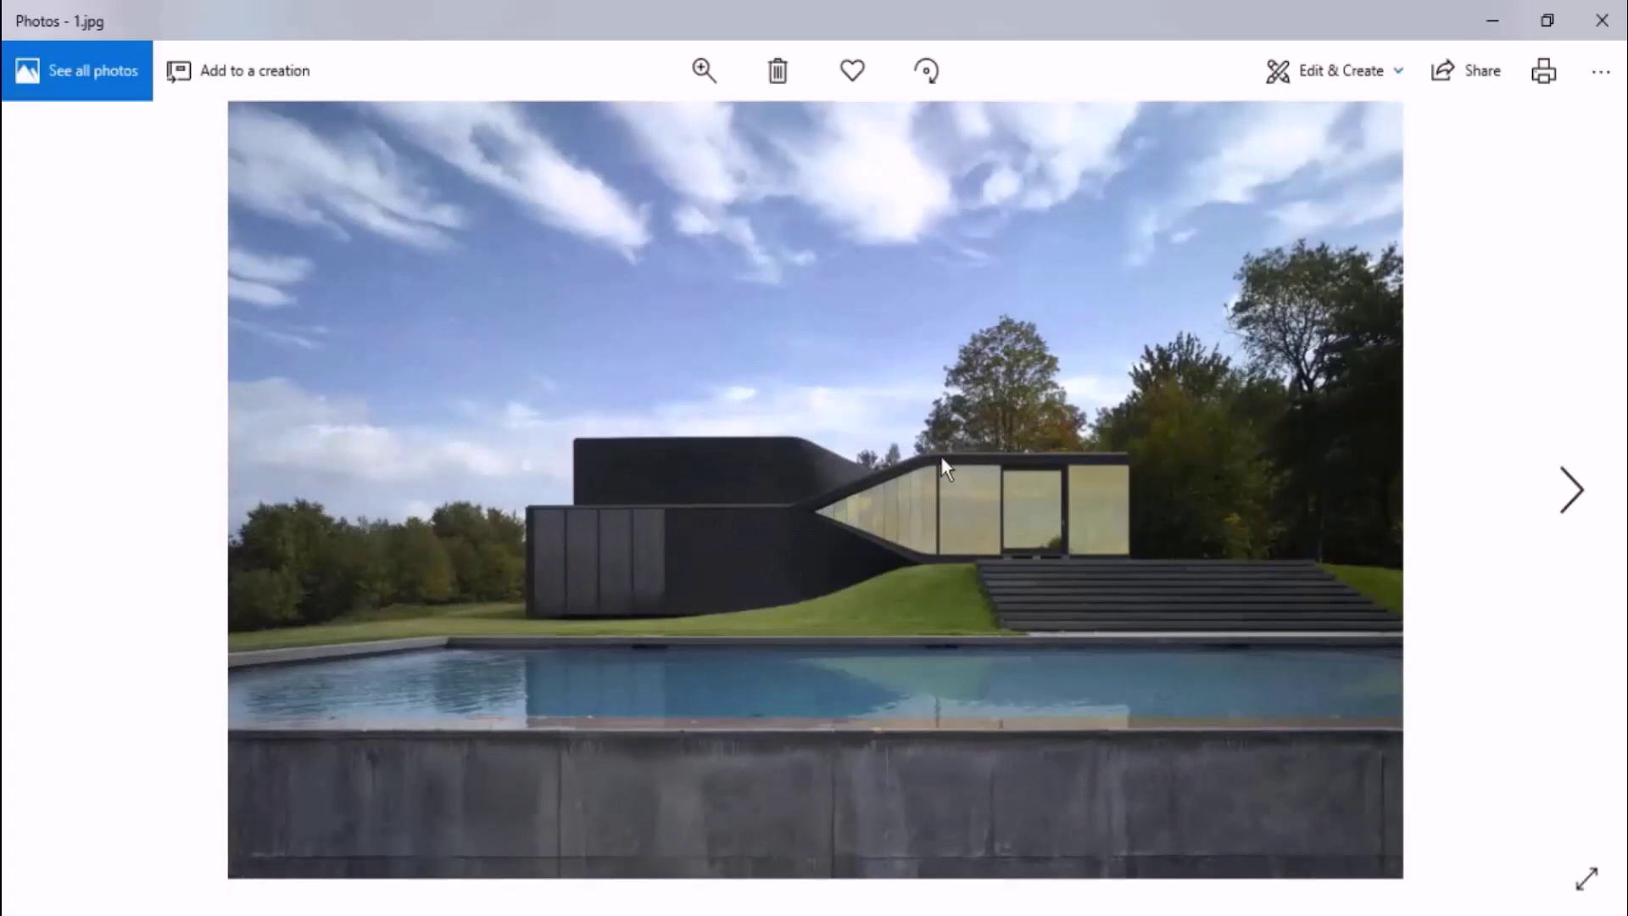
Page through reference images 1-1.jpg to 4.jpg, zooming in on details.
key("Right")
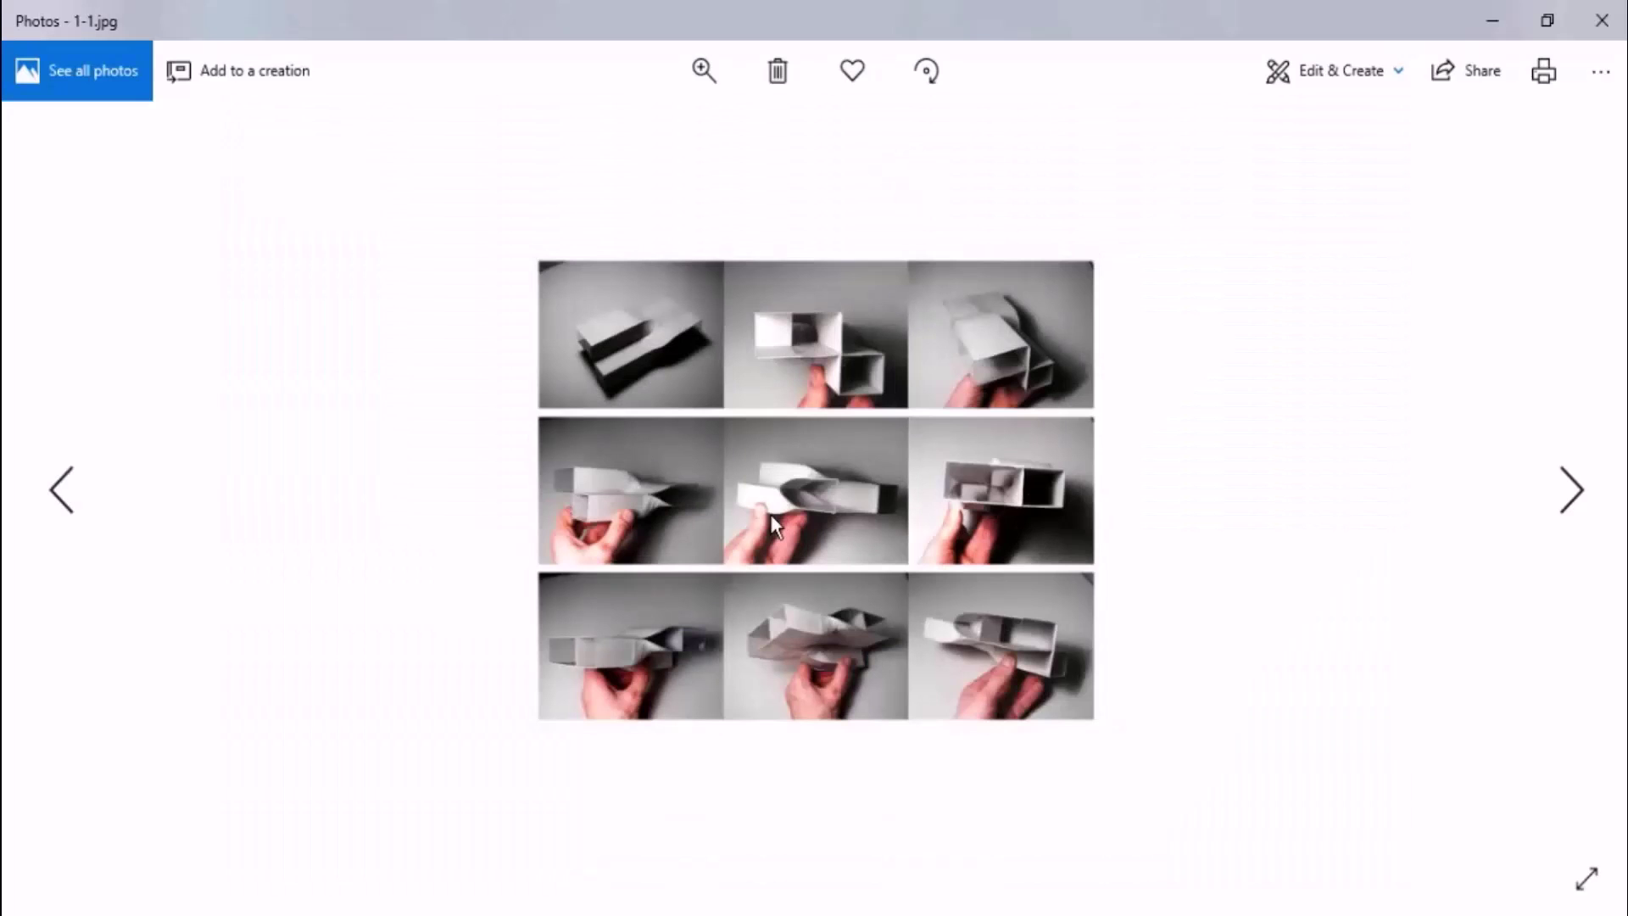
scroll(798, 507, "up", 3)
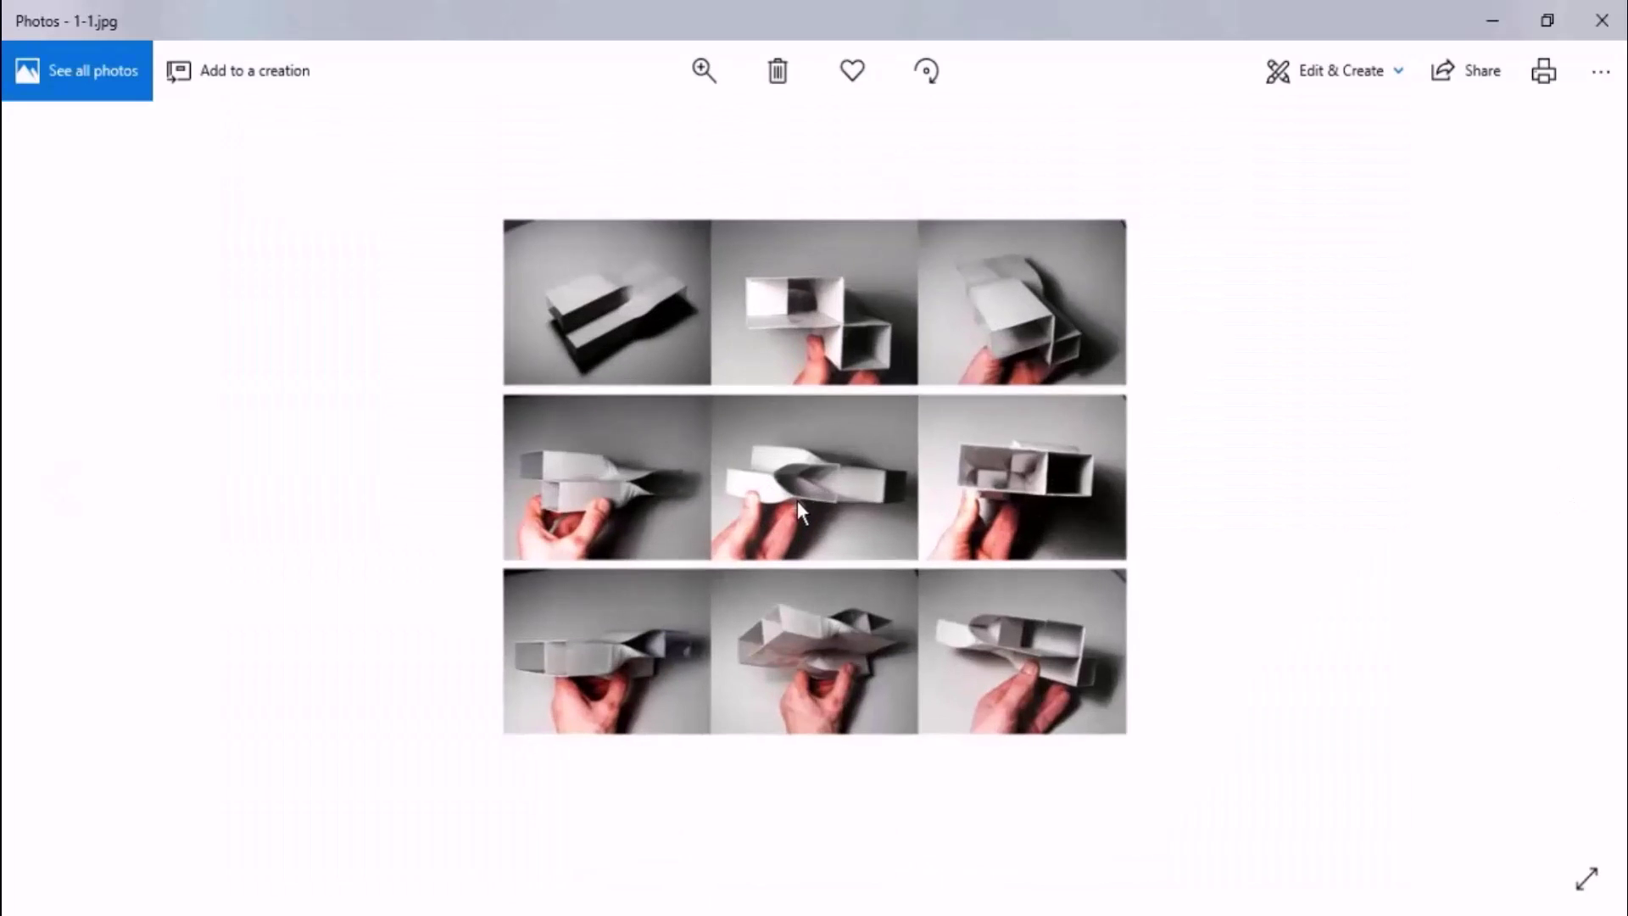
scroll(809, 471, "up", 3)
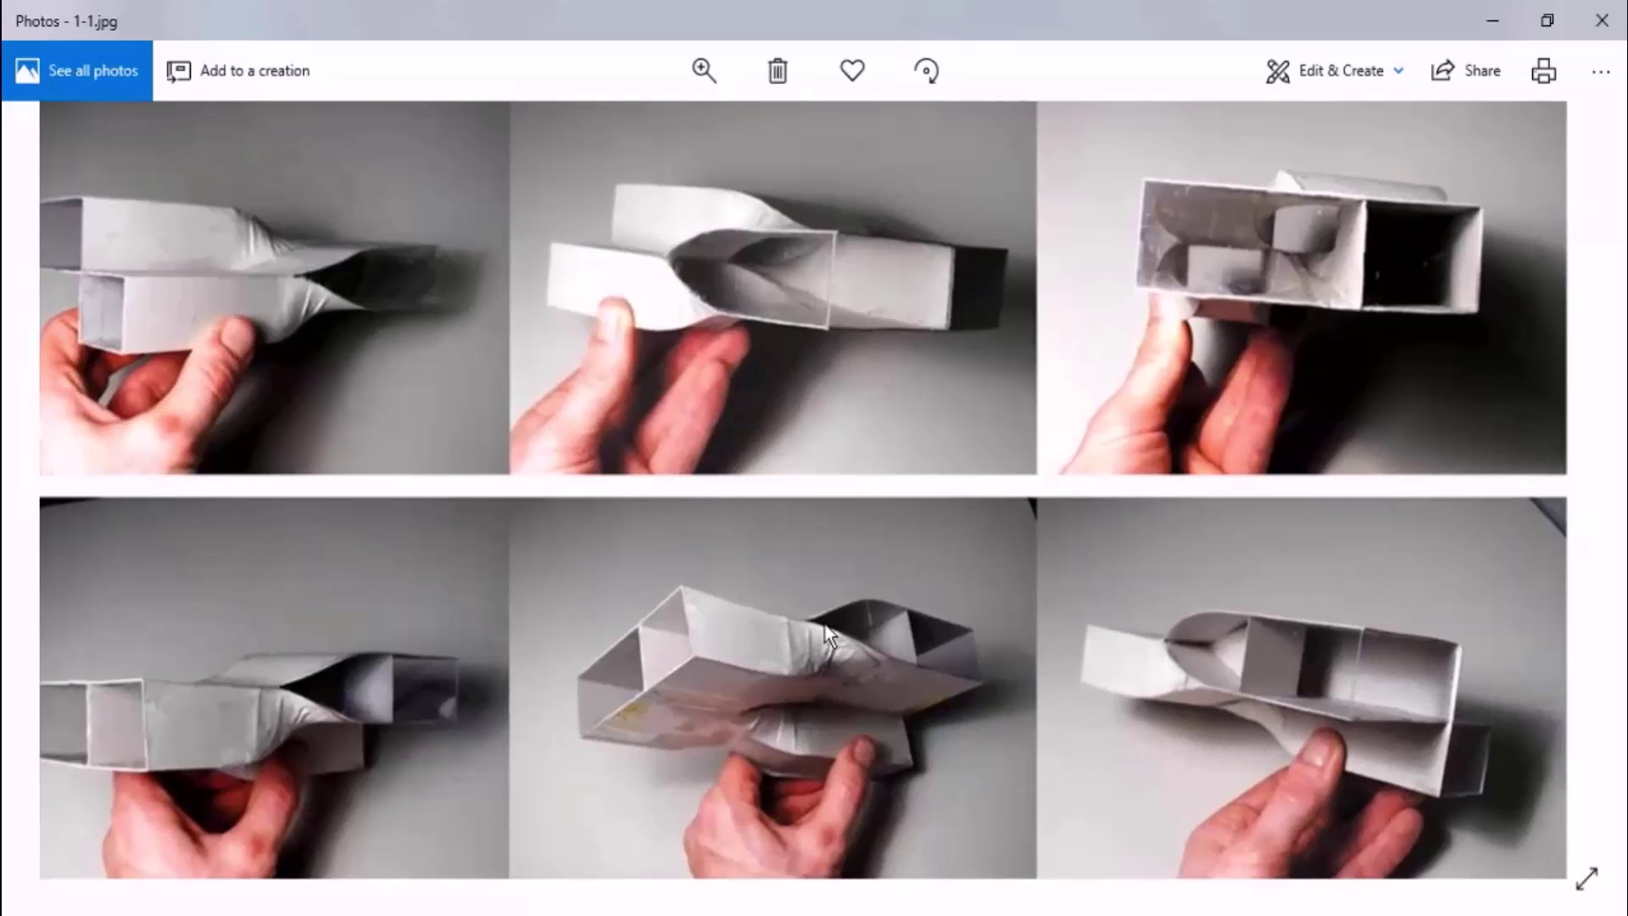
scroll(980, 627, "down", 6)
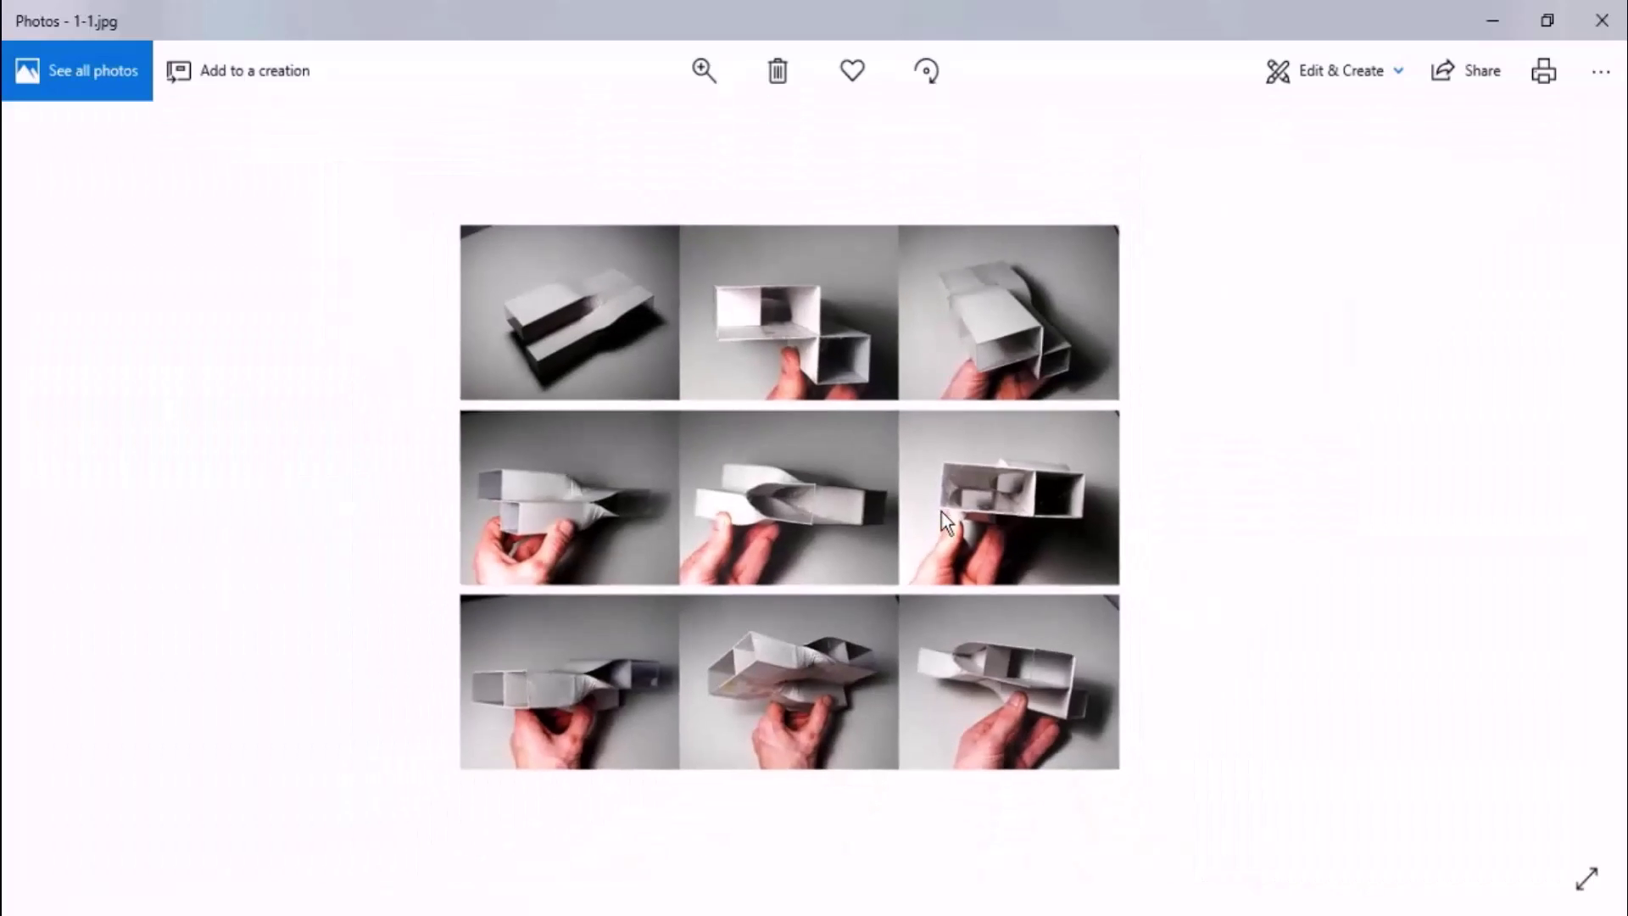
key("Right")
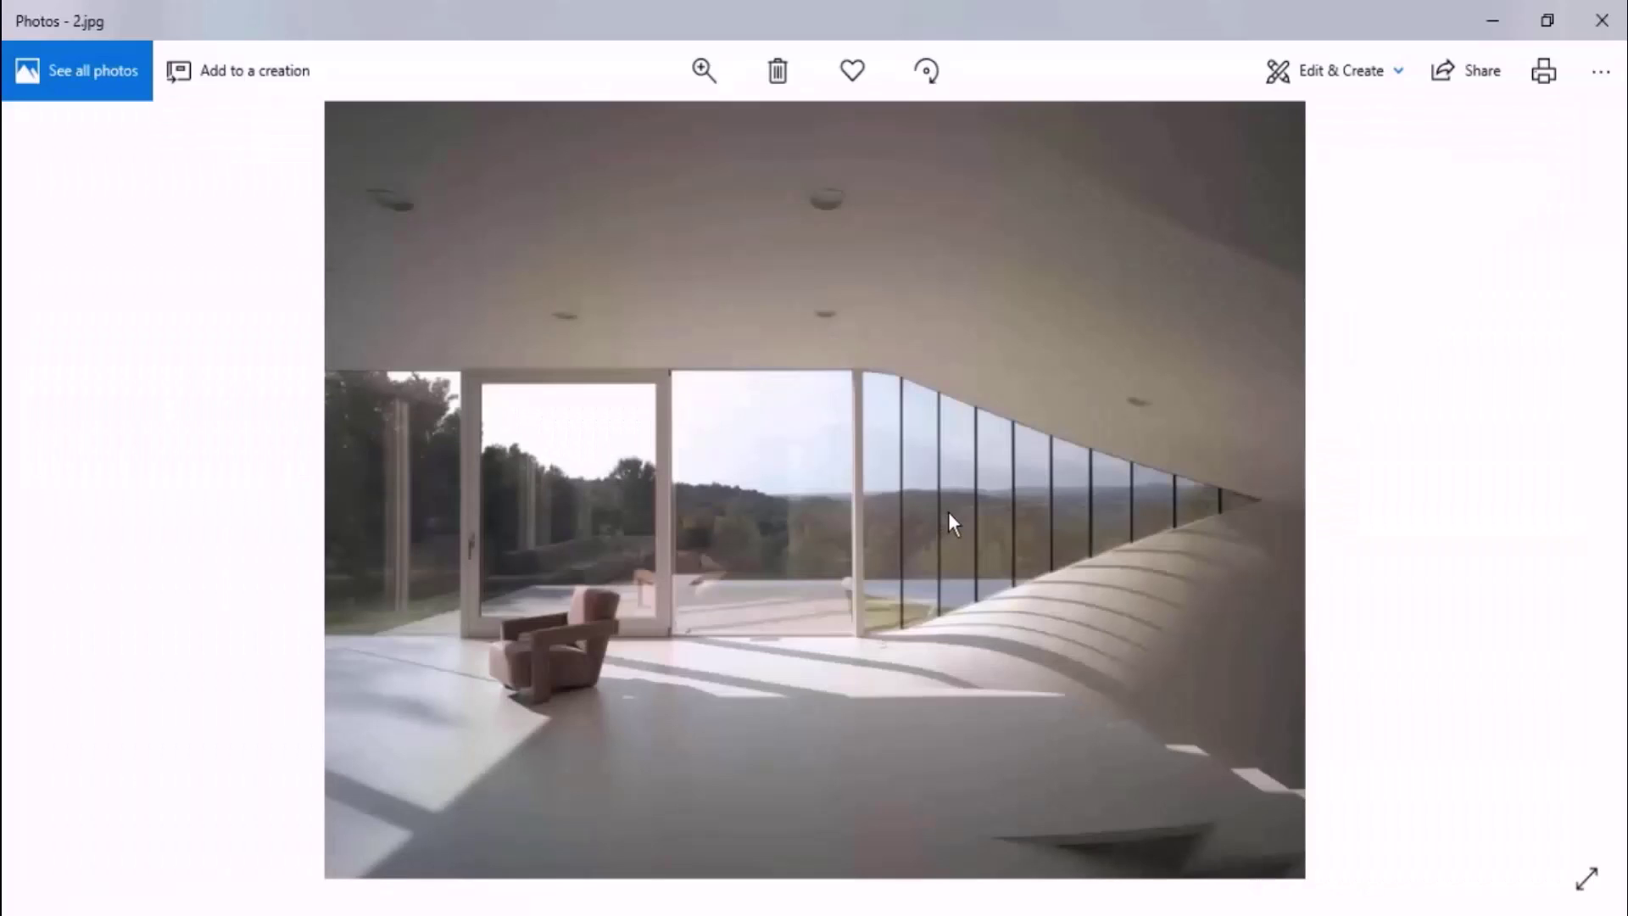
key("Right")
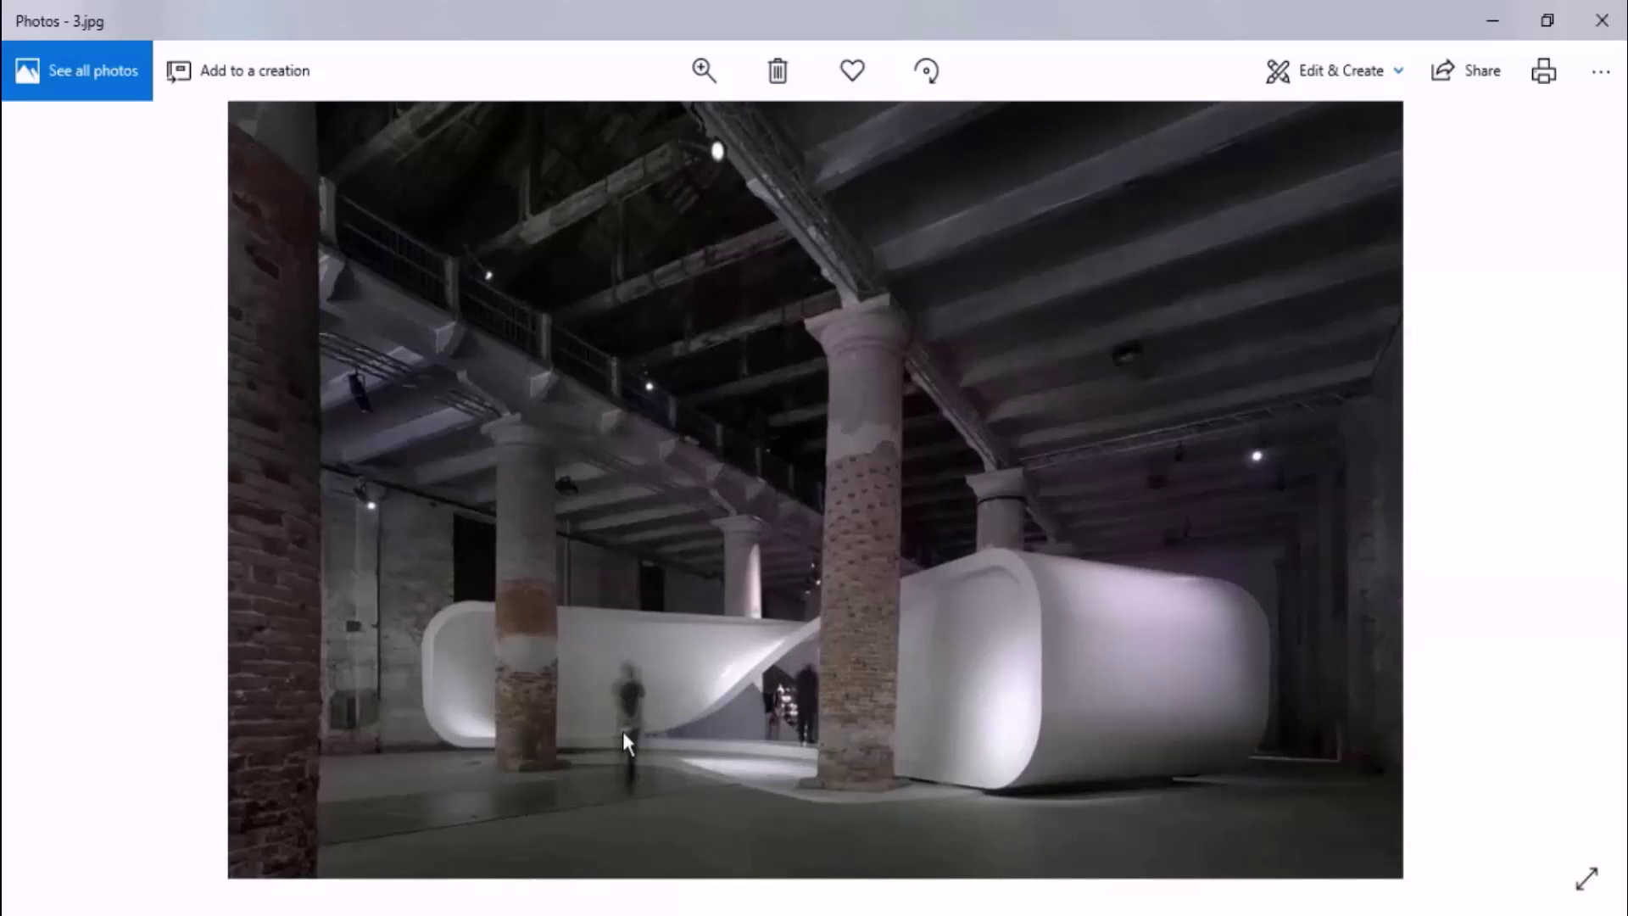
key("Right")
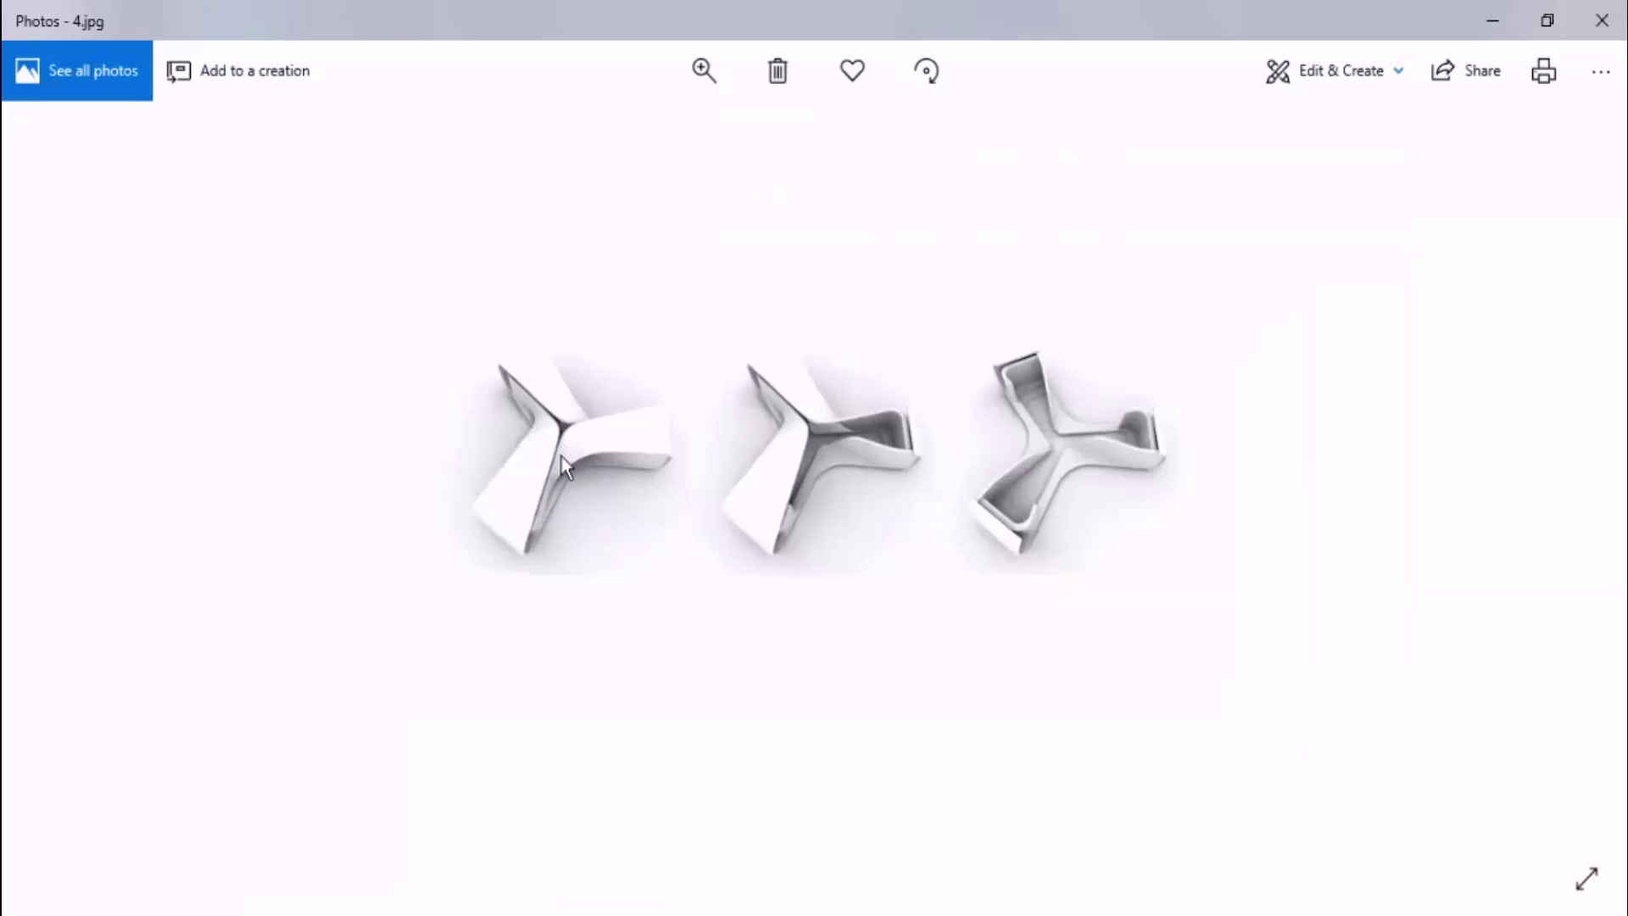
scroll(561, 456, "up", 3)
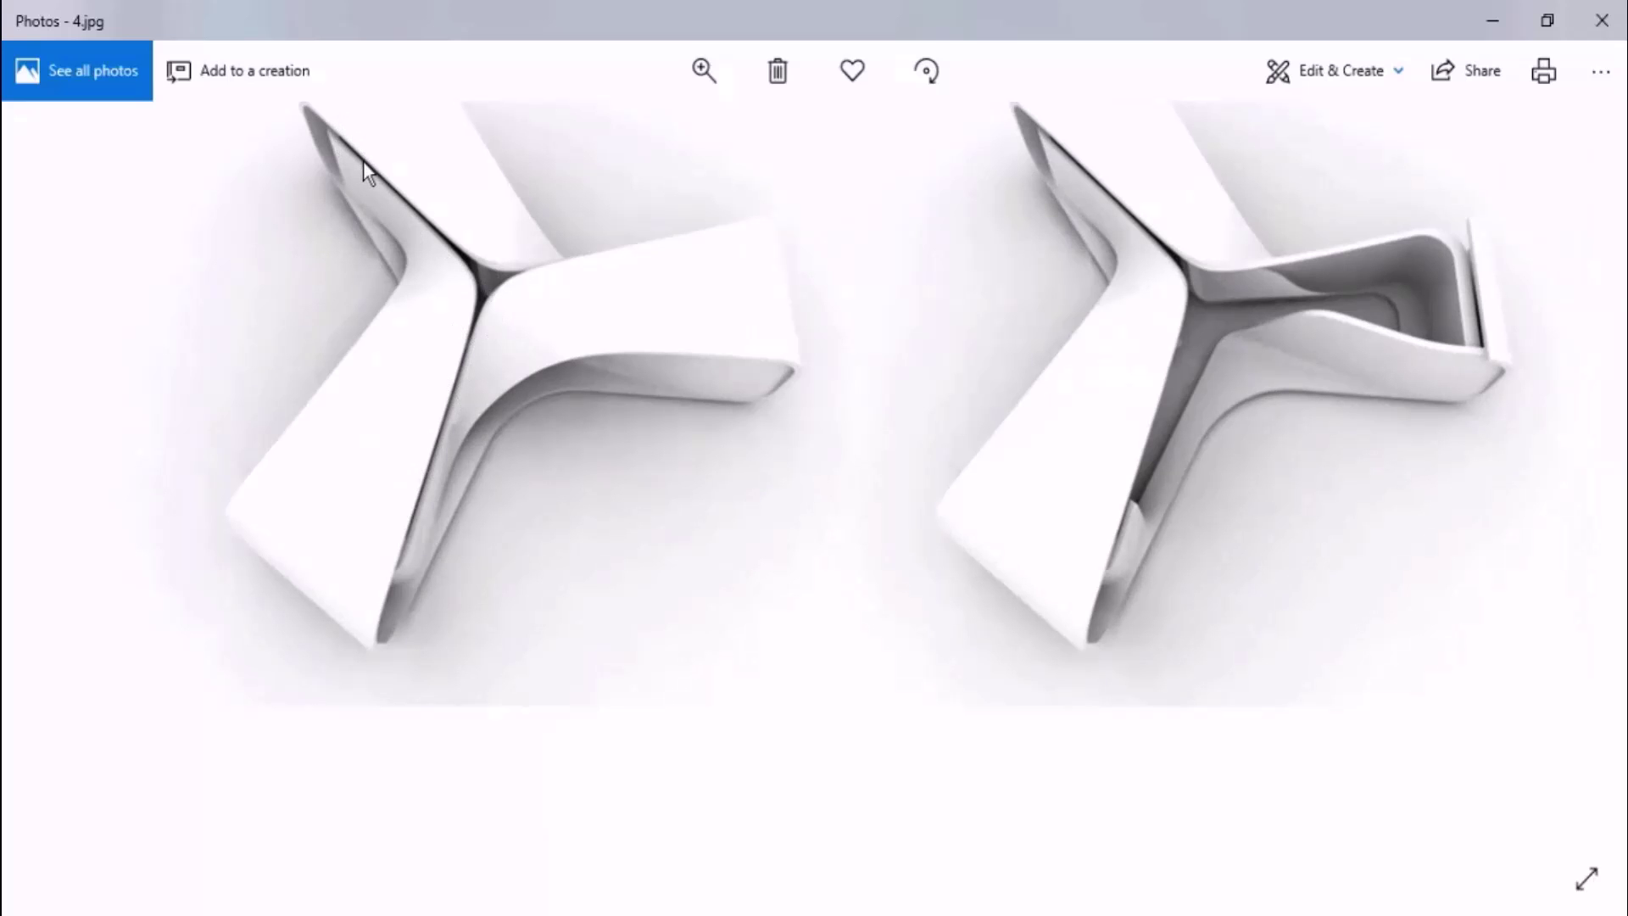
Continue through 5.jpg, 6.jpg and 7.jpg, then return to Rhino.
key("Right")
scroll(602, 562, "down", 3)
scroll(602, 562, "down", 2)
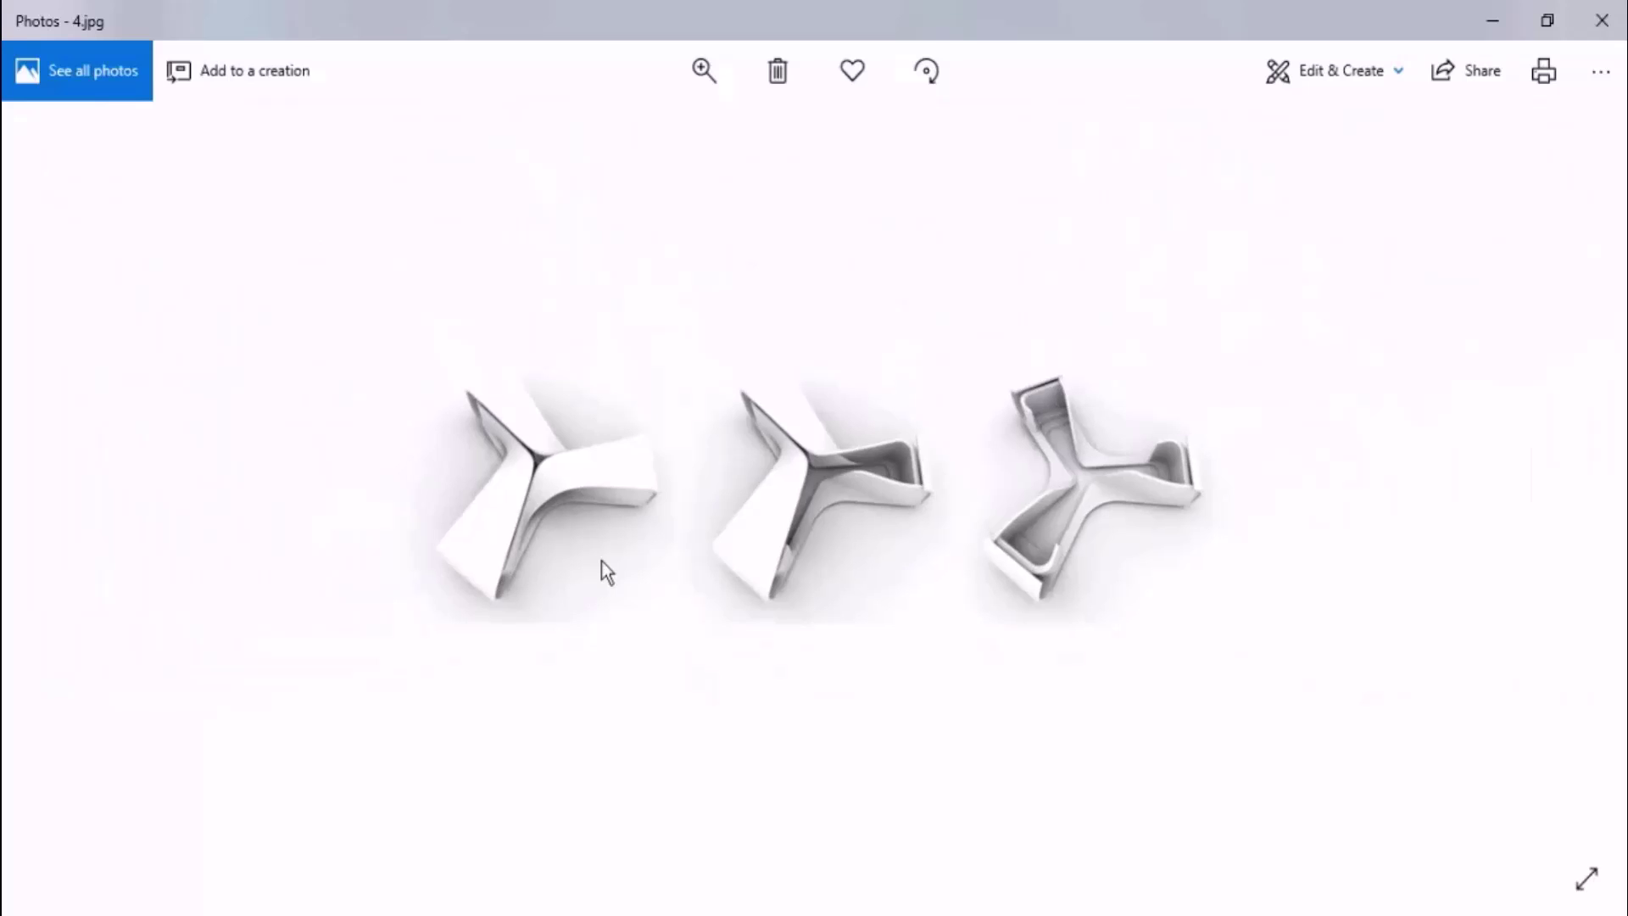
scroll(612, 550, "down", 1)
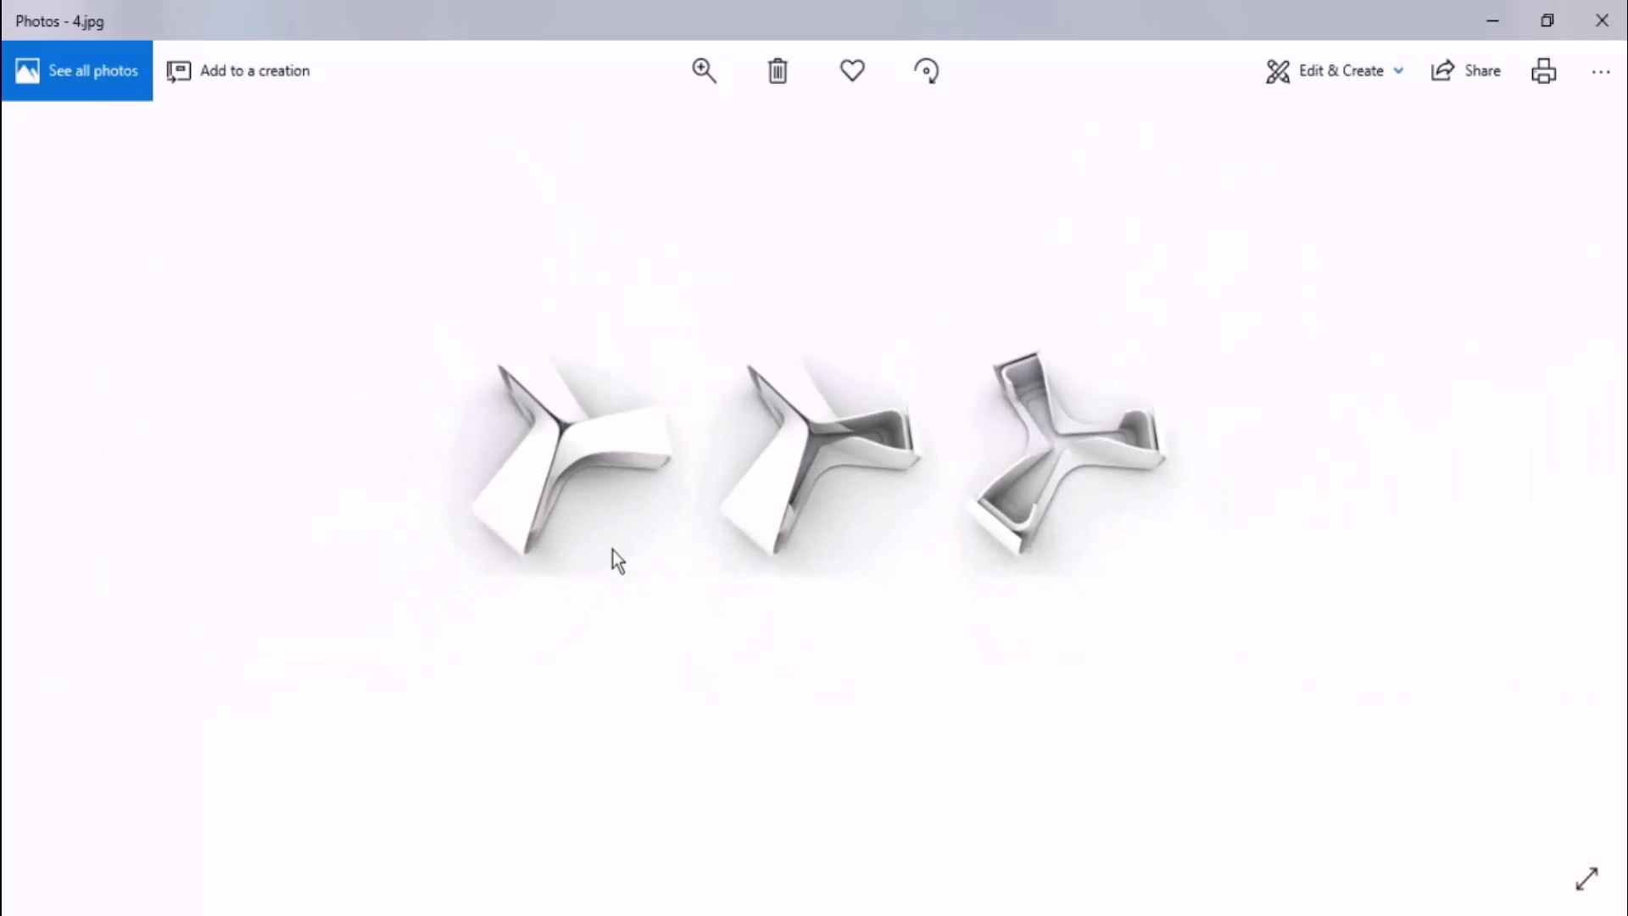
key("Right")
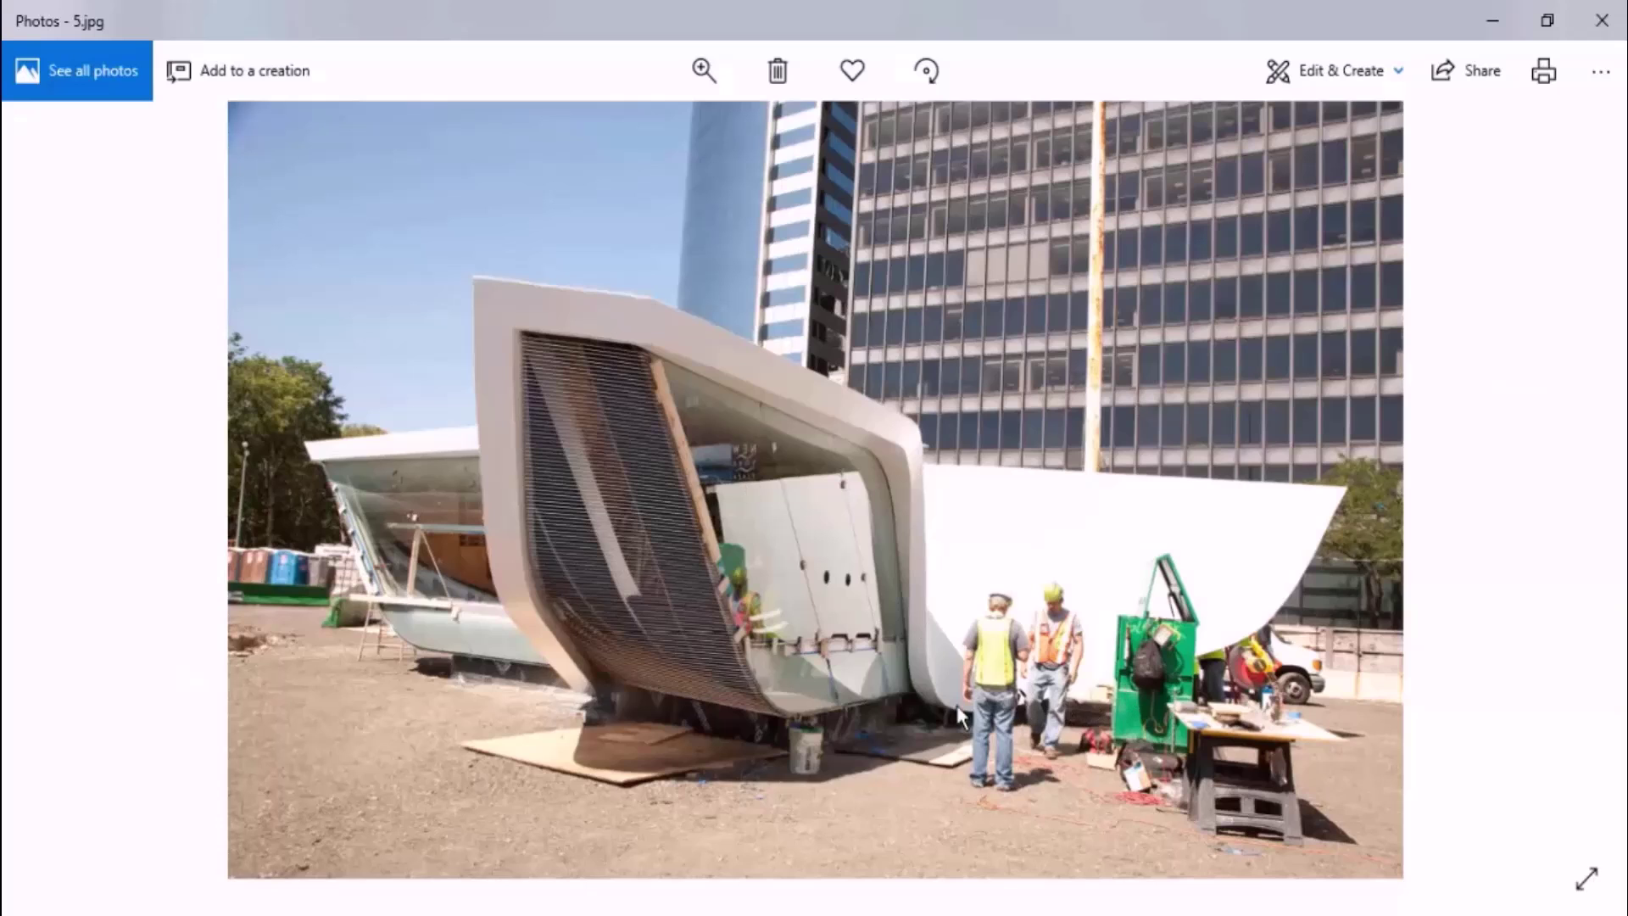
key("Right")
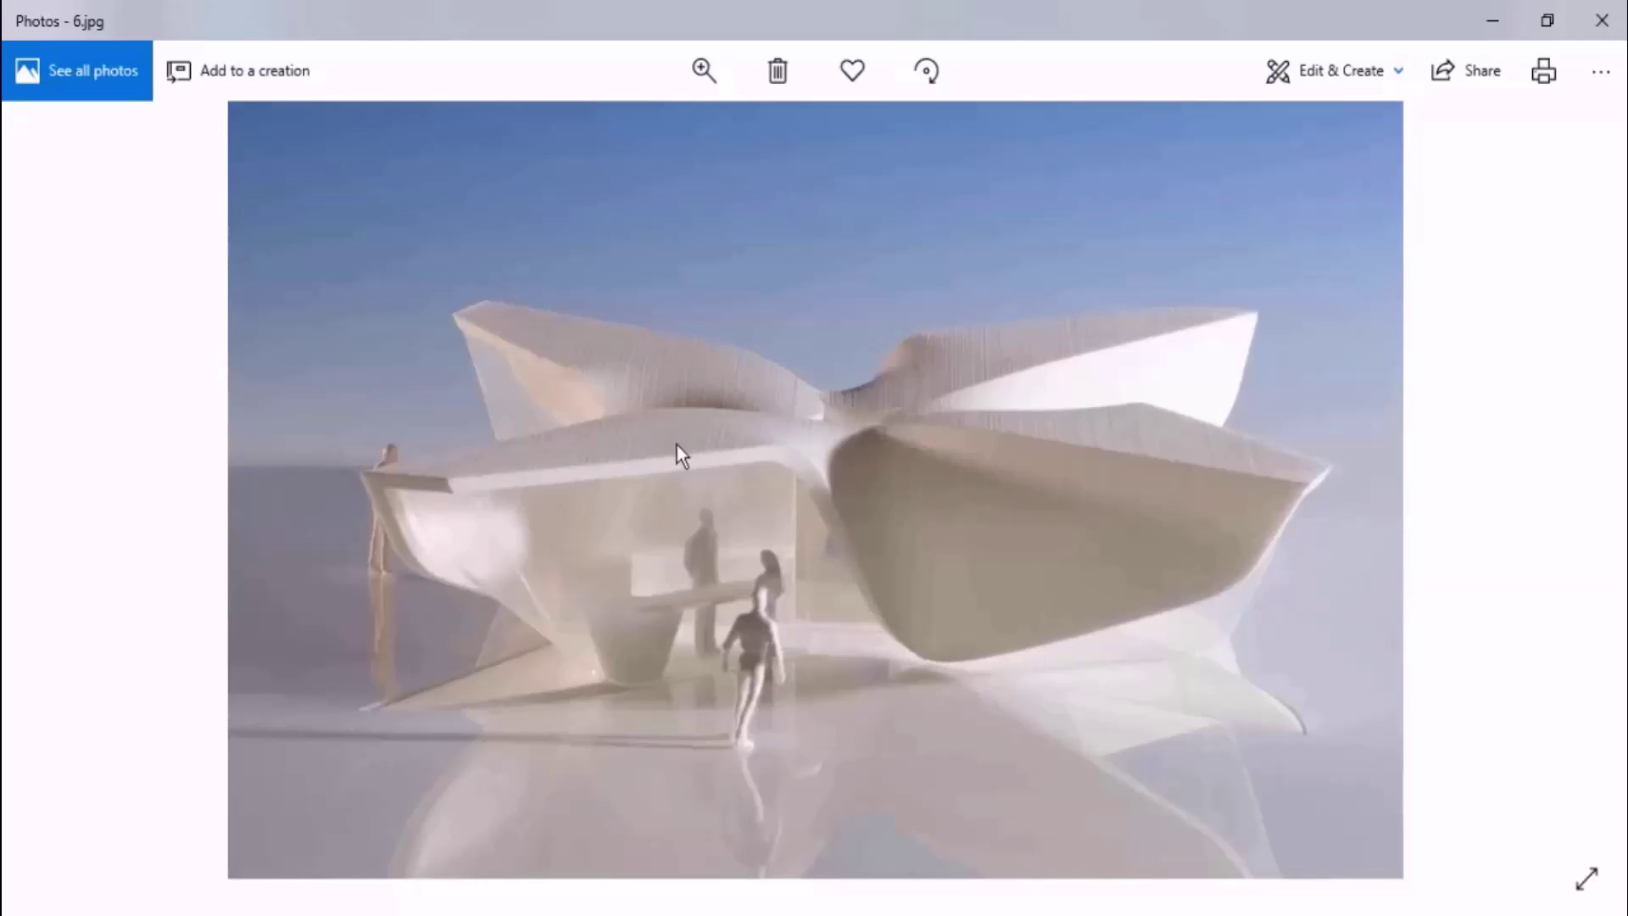
key("Right")
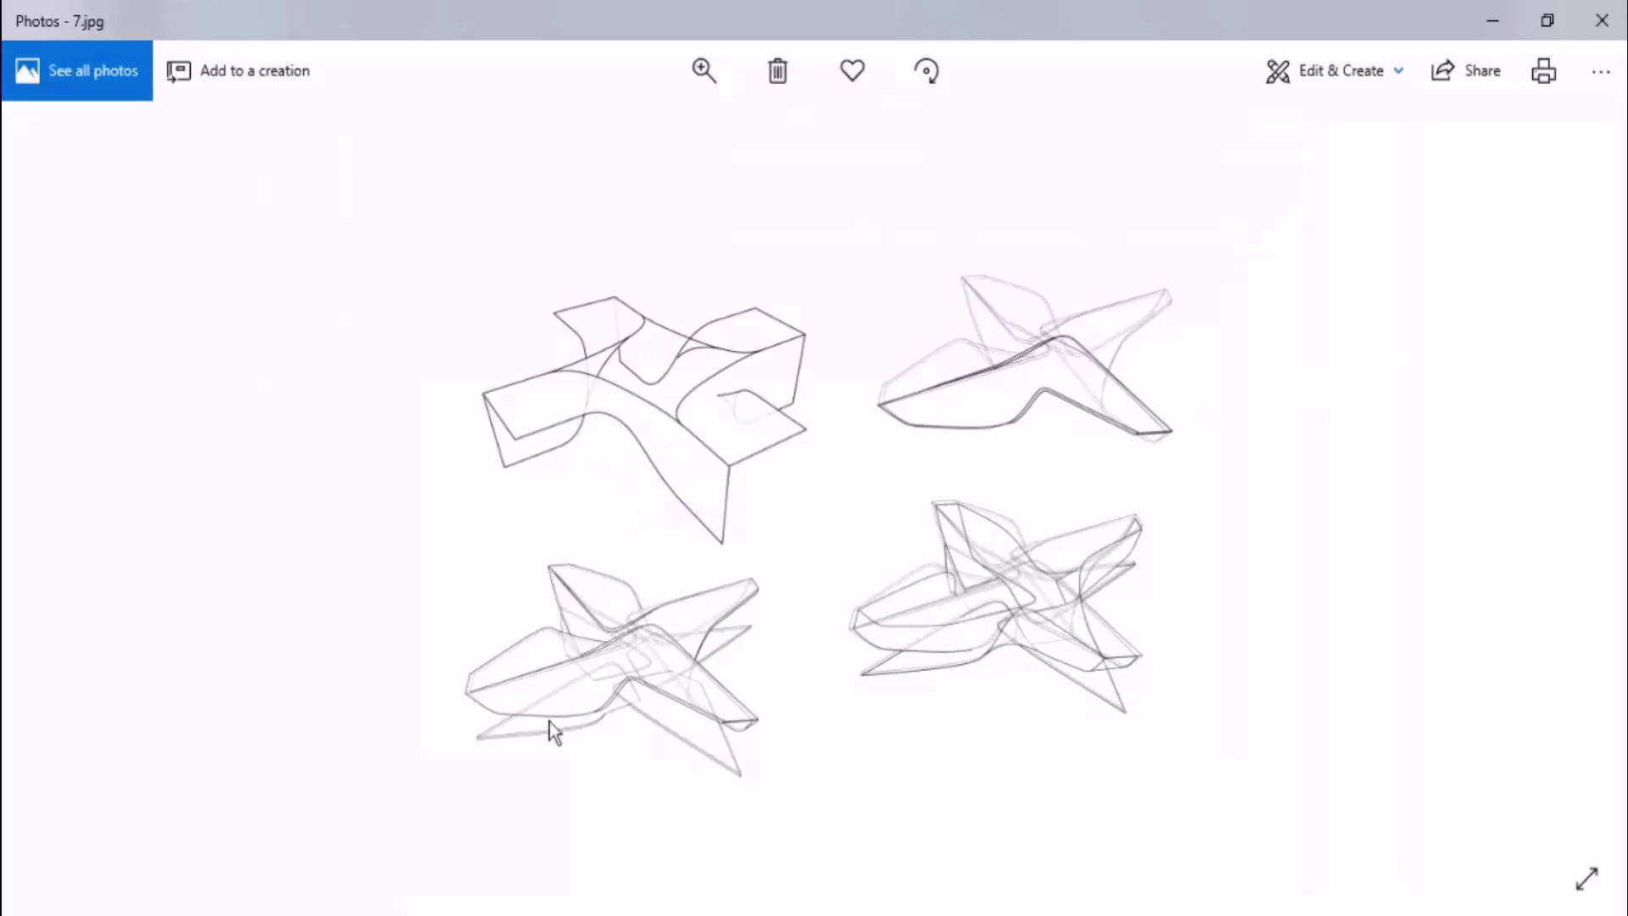
left_click(340, 915)
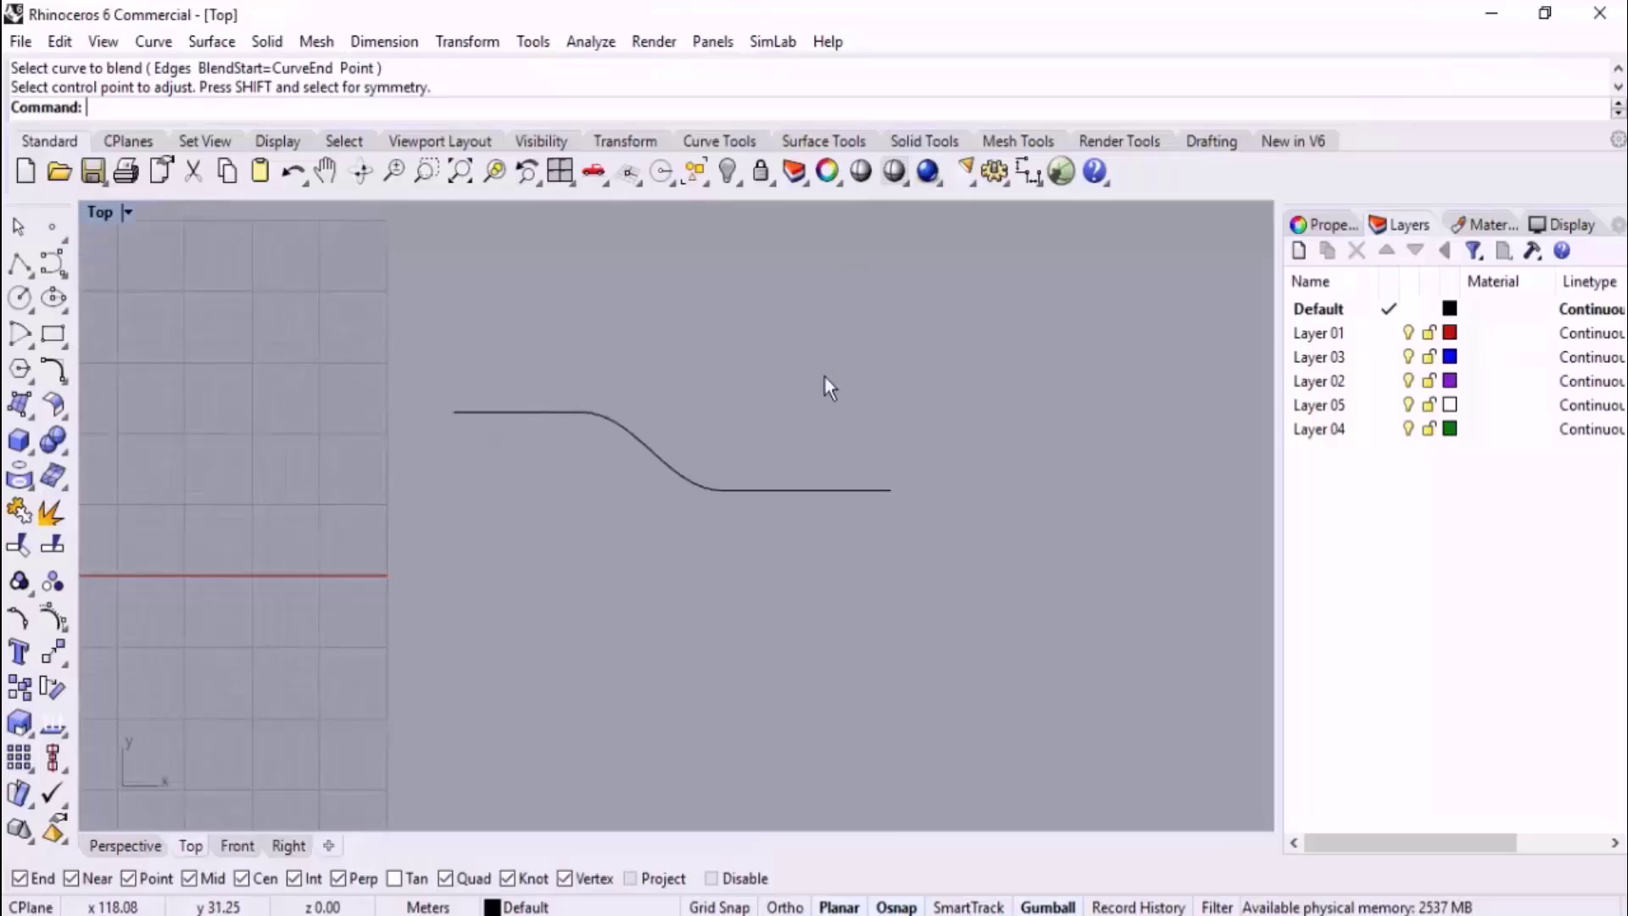
Delete the blended curves and draw a new horizontal line.
left_click_drag(826, 378, 561, 554)
key("Delete")
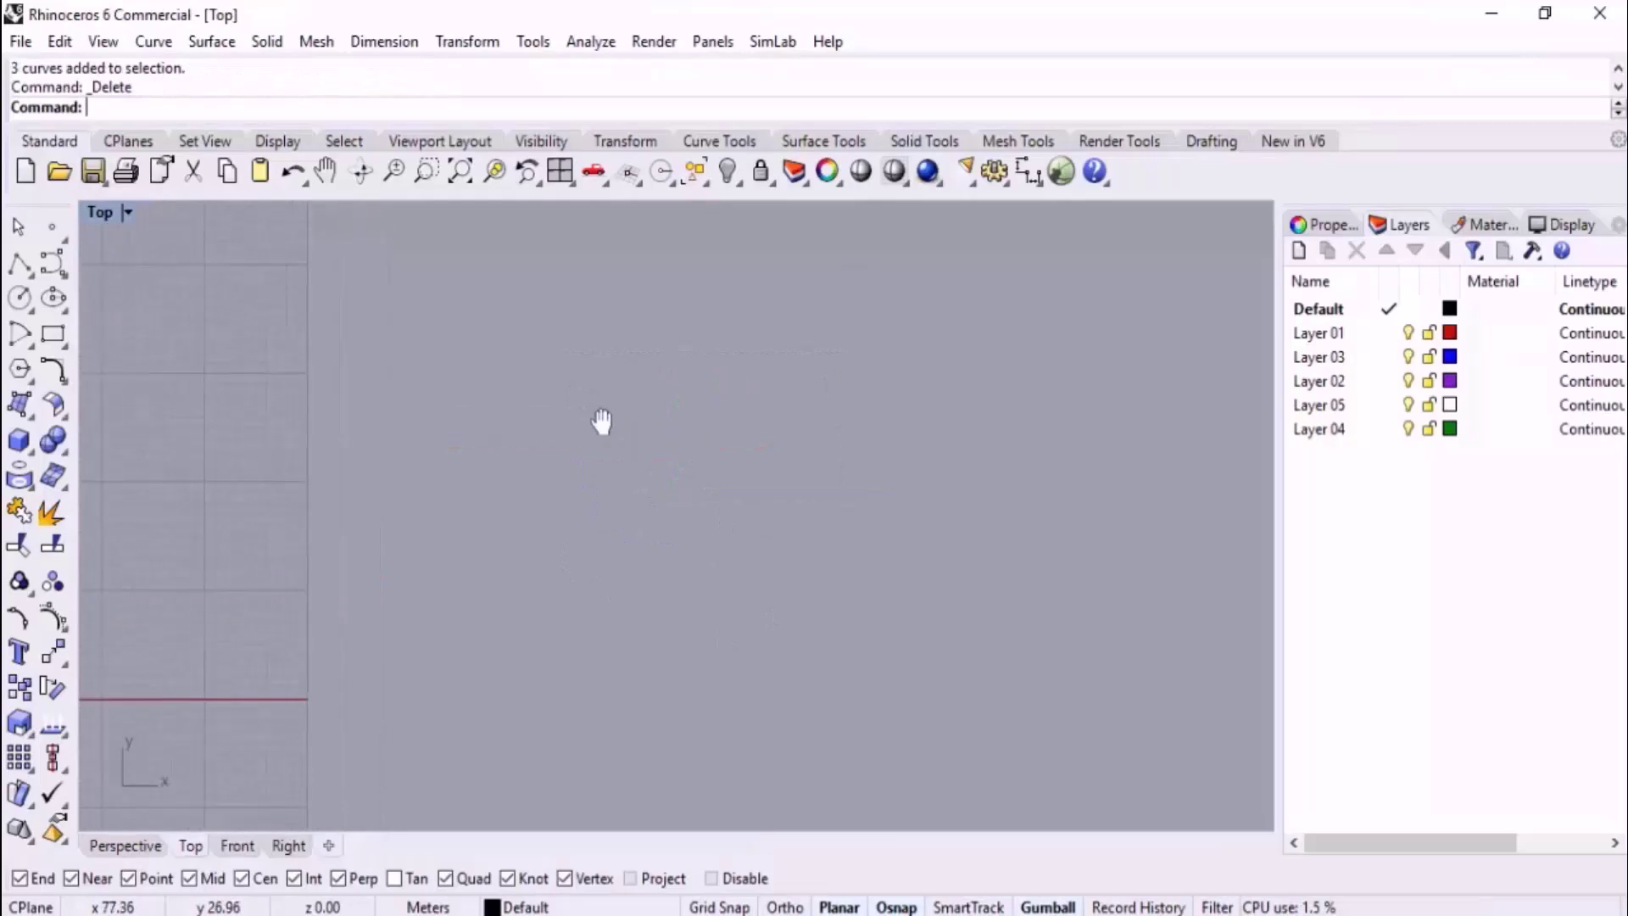
left_click(18, 262)
left_click(387, 407)
left_click(617, 409, "shift")
right_click(798, 500)
Draw a vertical line perpendicular to the first, off to its right.
right_click_drag(819, 516, 741, 443)
right_click(738, 445)
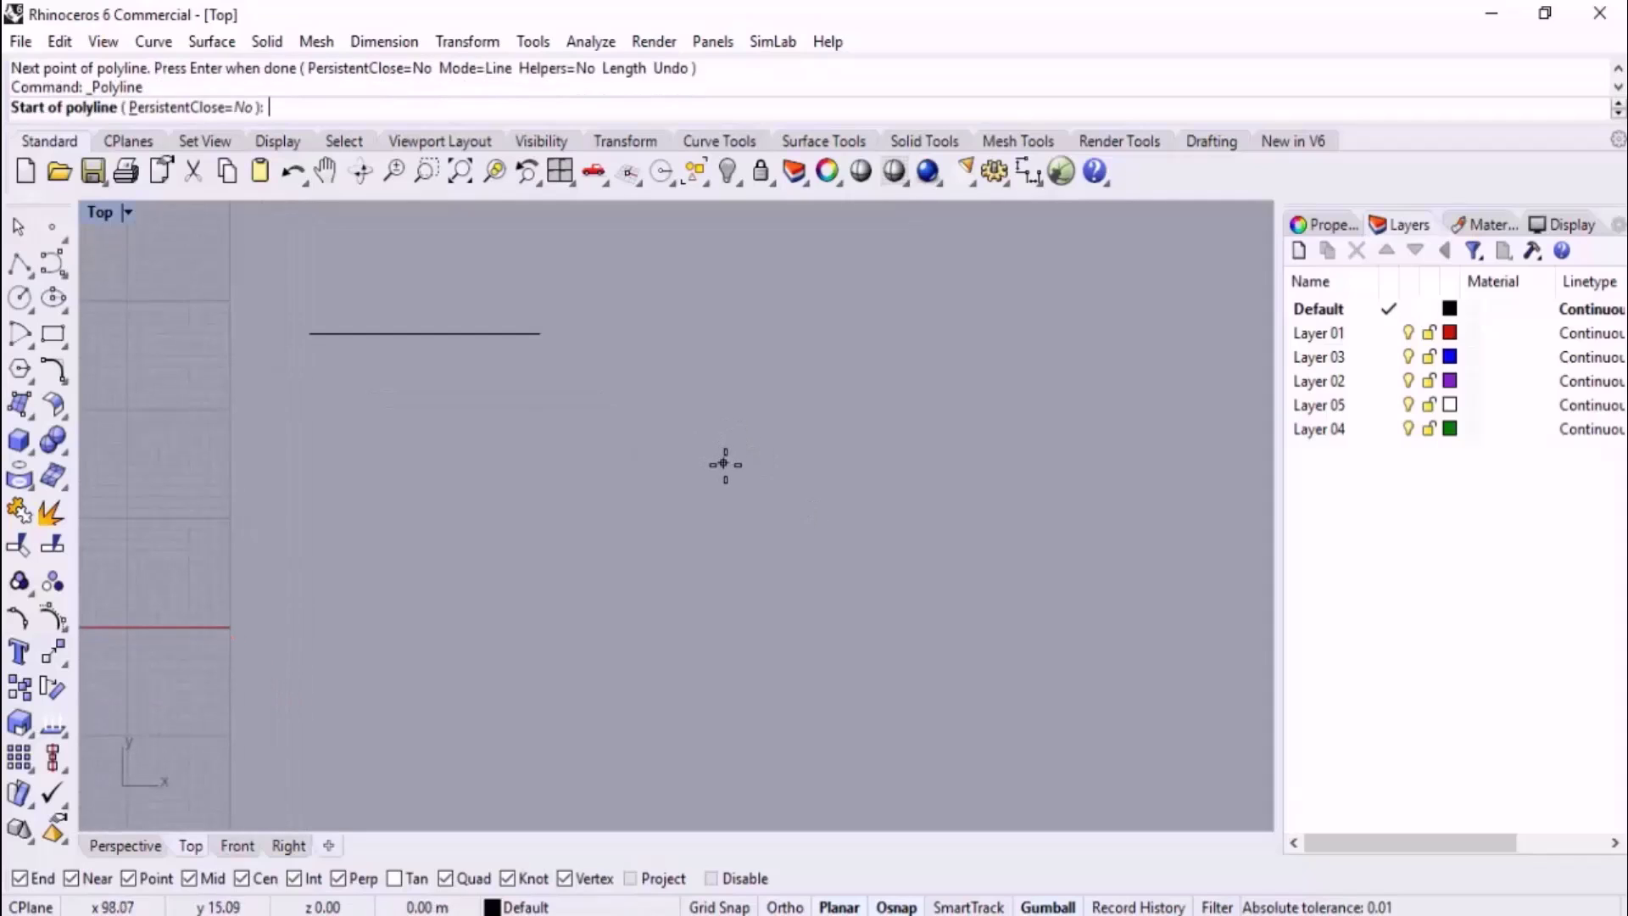
left_click(733, 470)
left_click(733, 676)
key("Return")
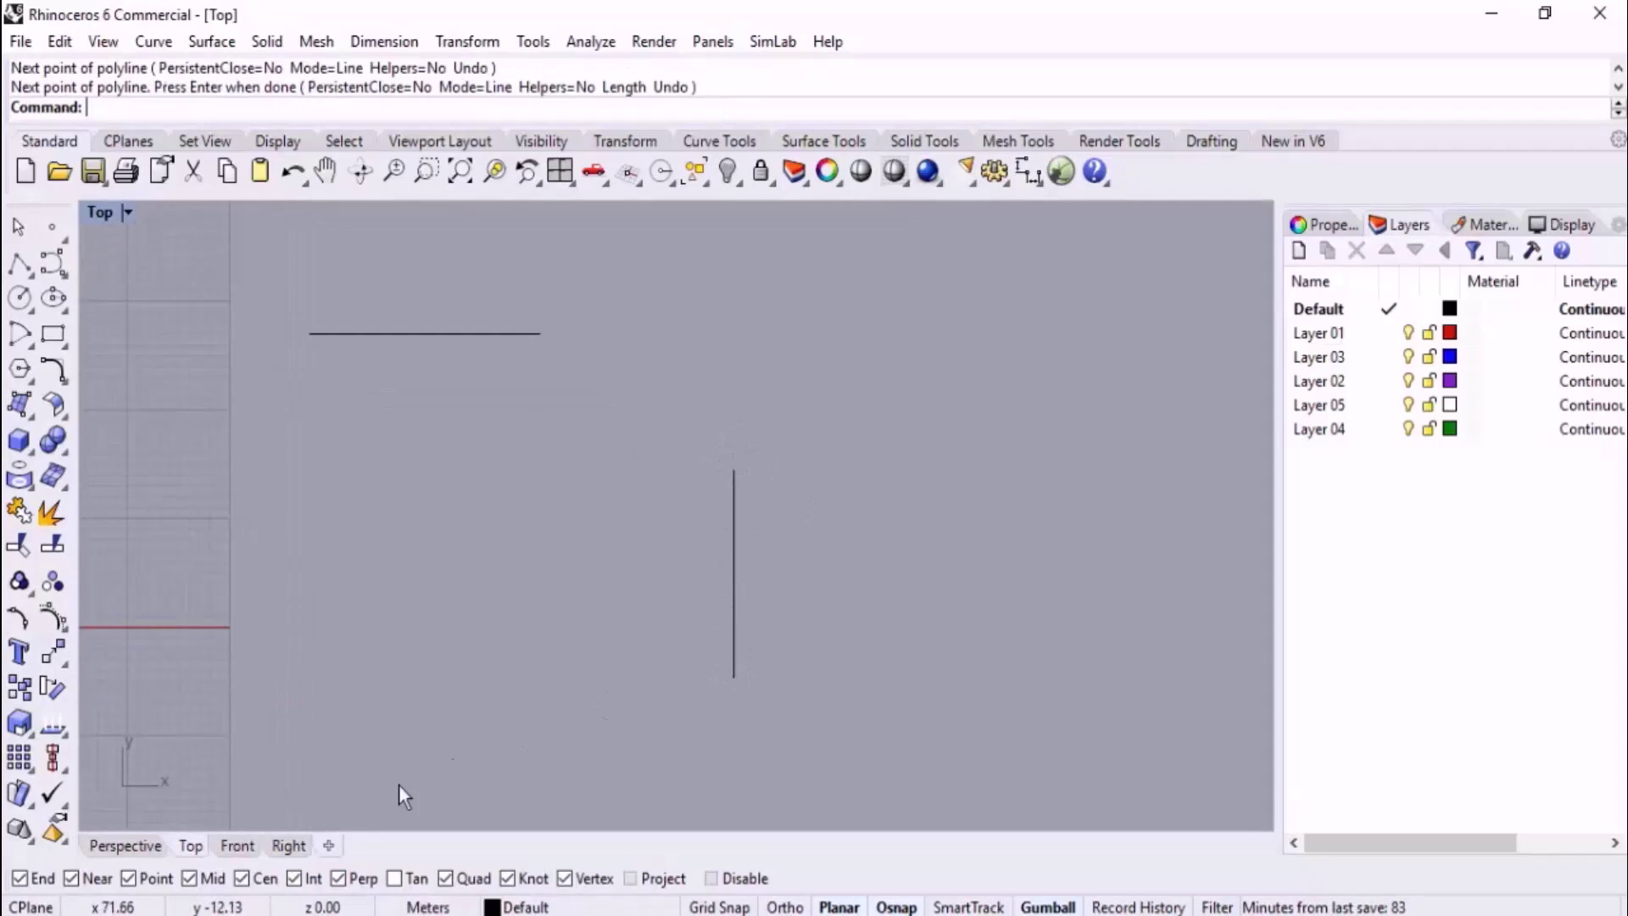
In the Perspective view, lift the left line upward along Z.
left_click(125, 845)
right_click_drag(562, 610, 1022, 649)
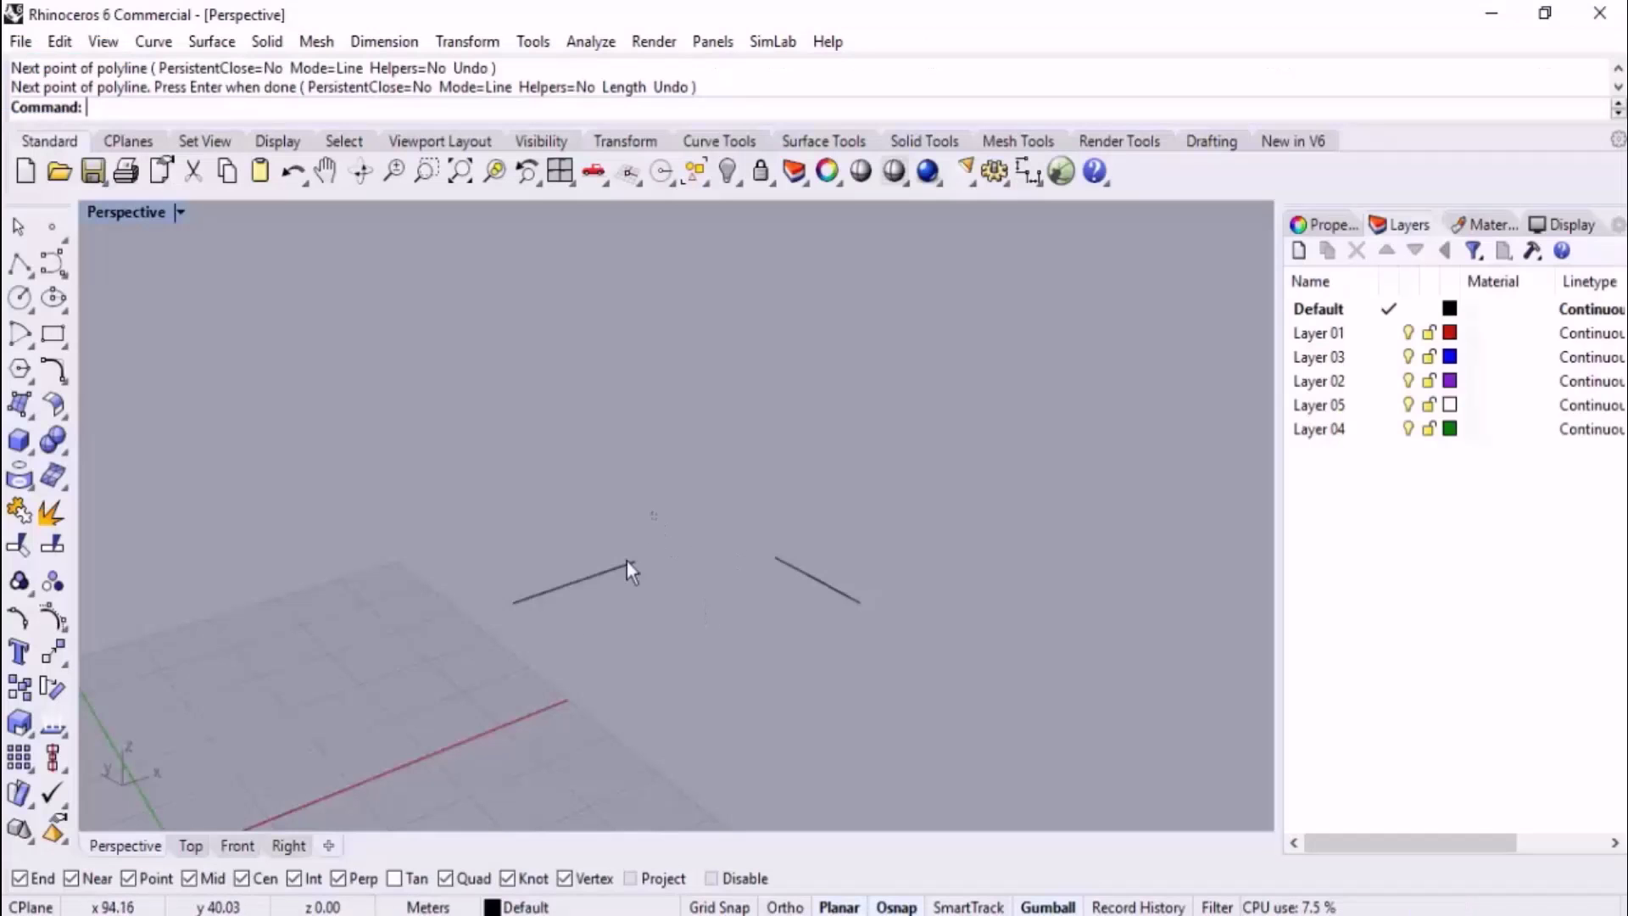
left_click(627, 562)
left_click_drag(577, 516, 574, 374)
Rerun BlendCrv to join the raised line's end to the lower line with a 3D blend.
left_click(866, 359)
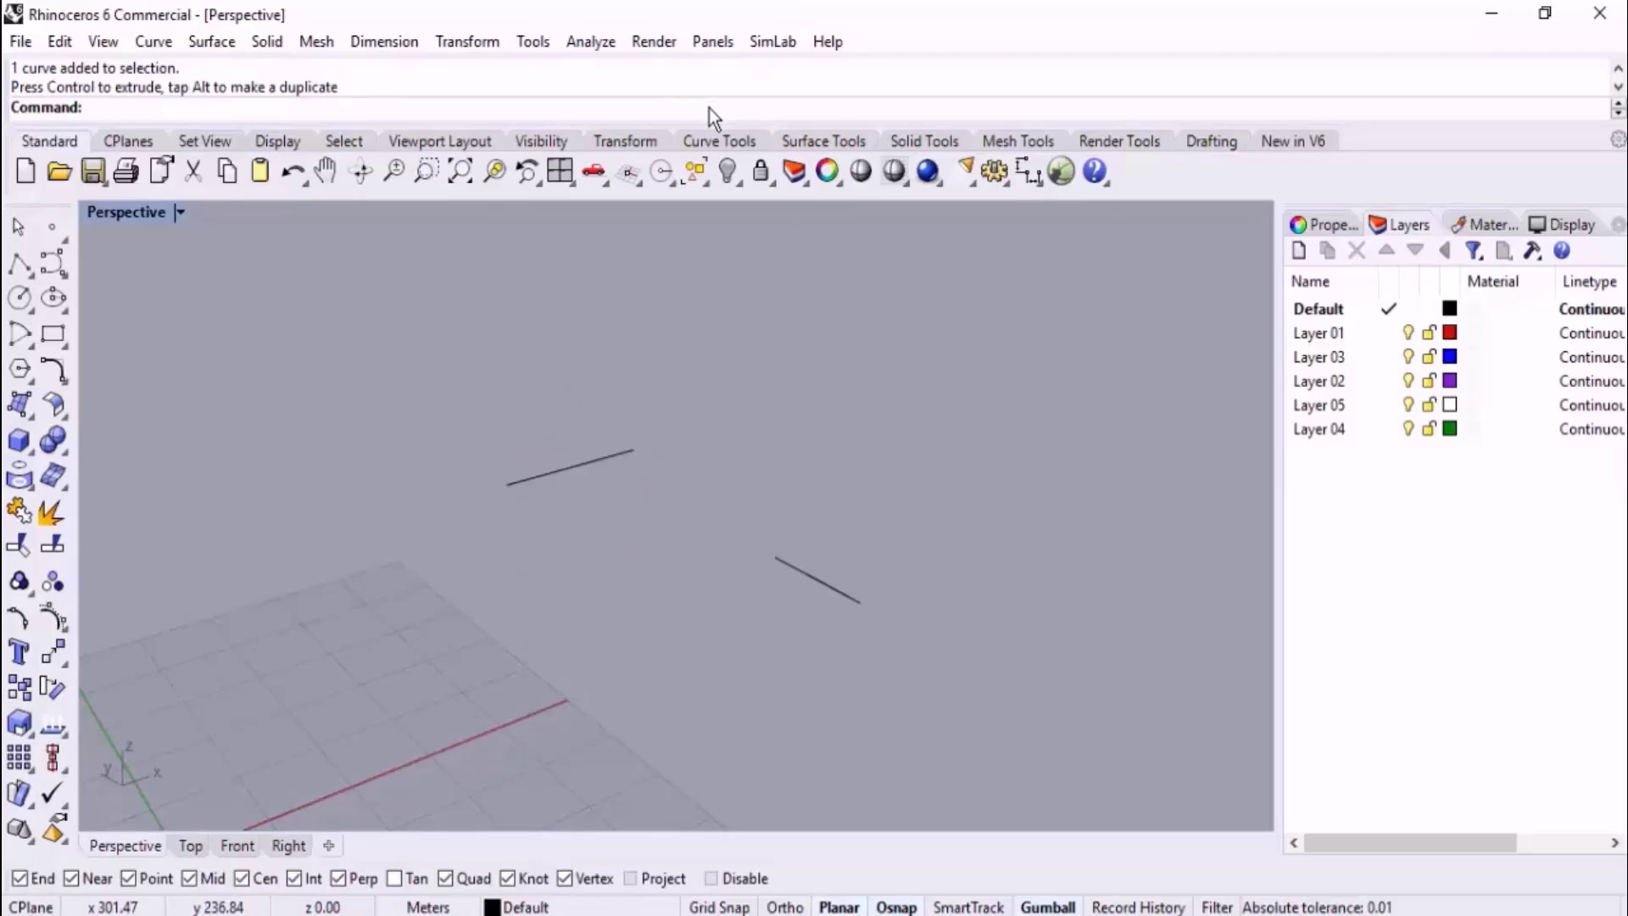
right_click(709, 108)
left_click(792, 365)
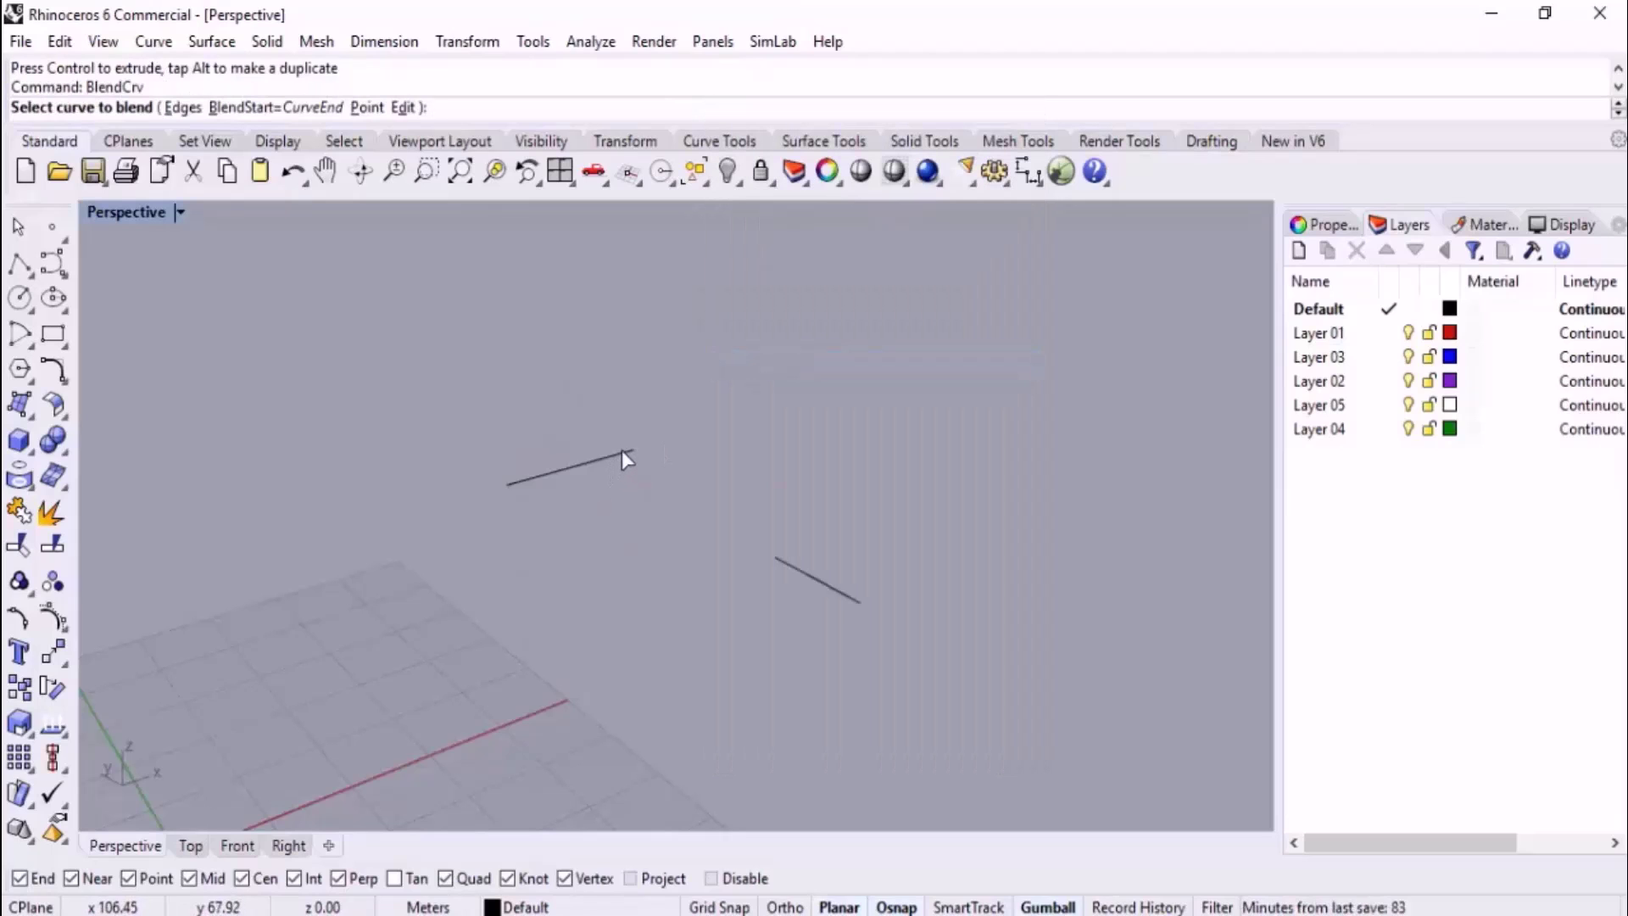
left_click(623, 450)
left_click(772, 562)
mouse_move(638, 640)
right_mouse_down()
mouse_move(503, 585)
mouse_move(727, 670)
mouse_move(678, 623)
mouse_move(604, 600)
mouse_move(661, 628)
right_mouse_up()
left_click(853, 673)
right_click_drag(534, 653, 721, 624)
Select and delete all three curves, then switch to the Top view.
left_click_drag(902, 501, 754, 666)
right_click_drag(733, 648, 1075, 636)
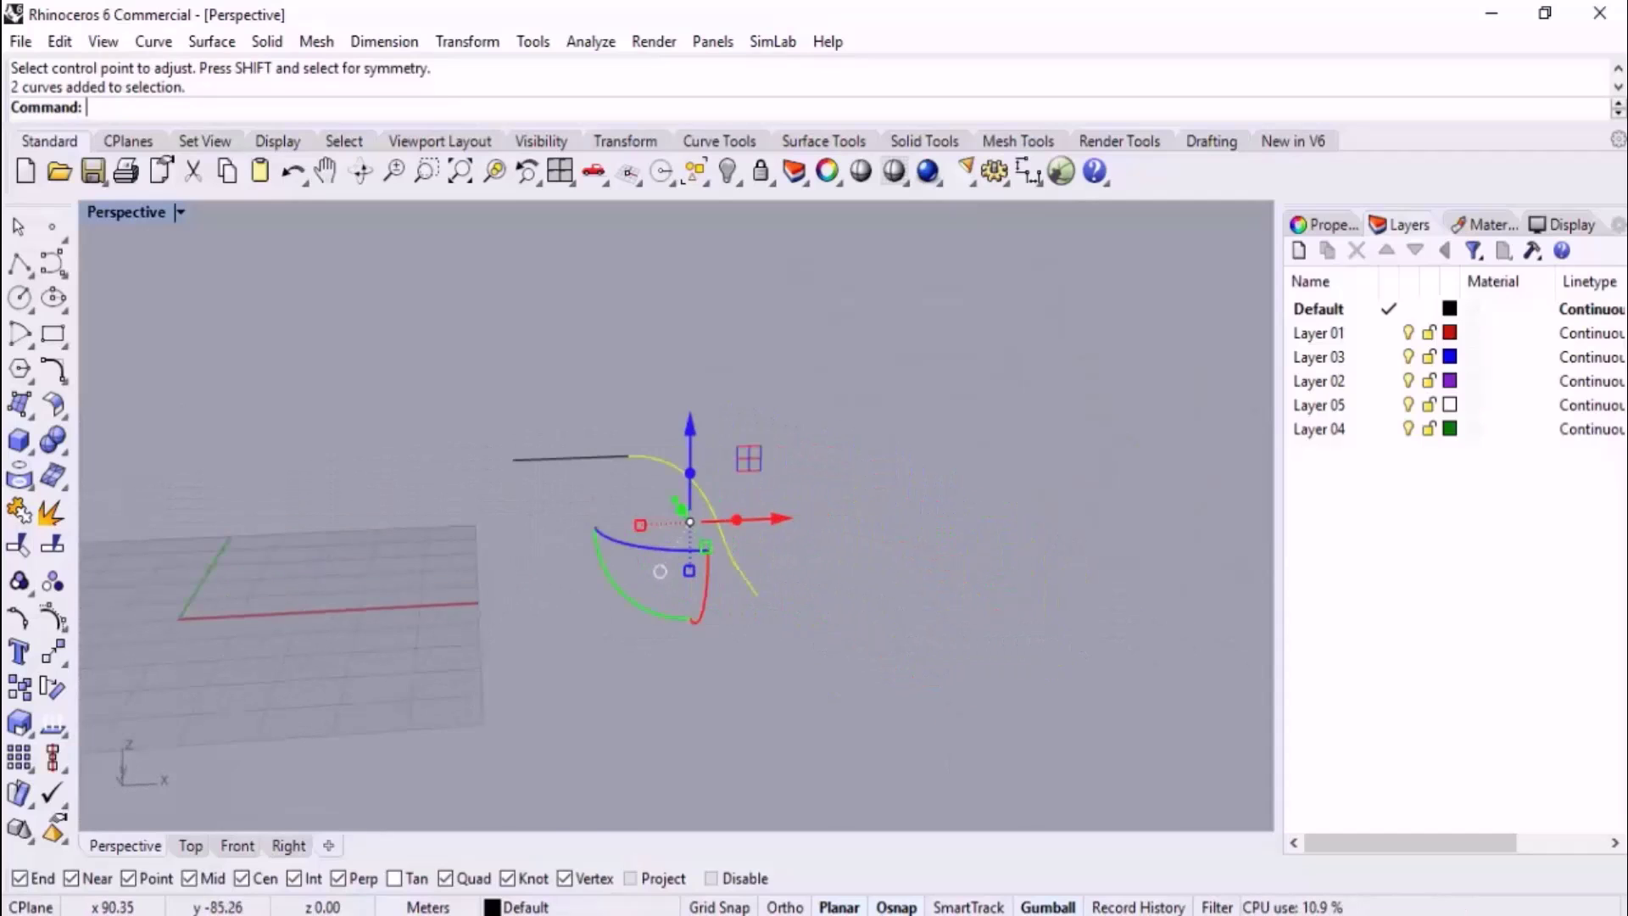
left_click(632, 912)
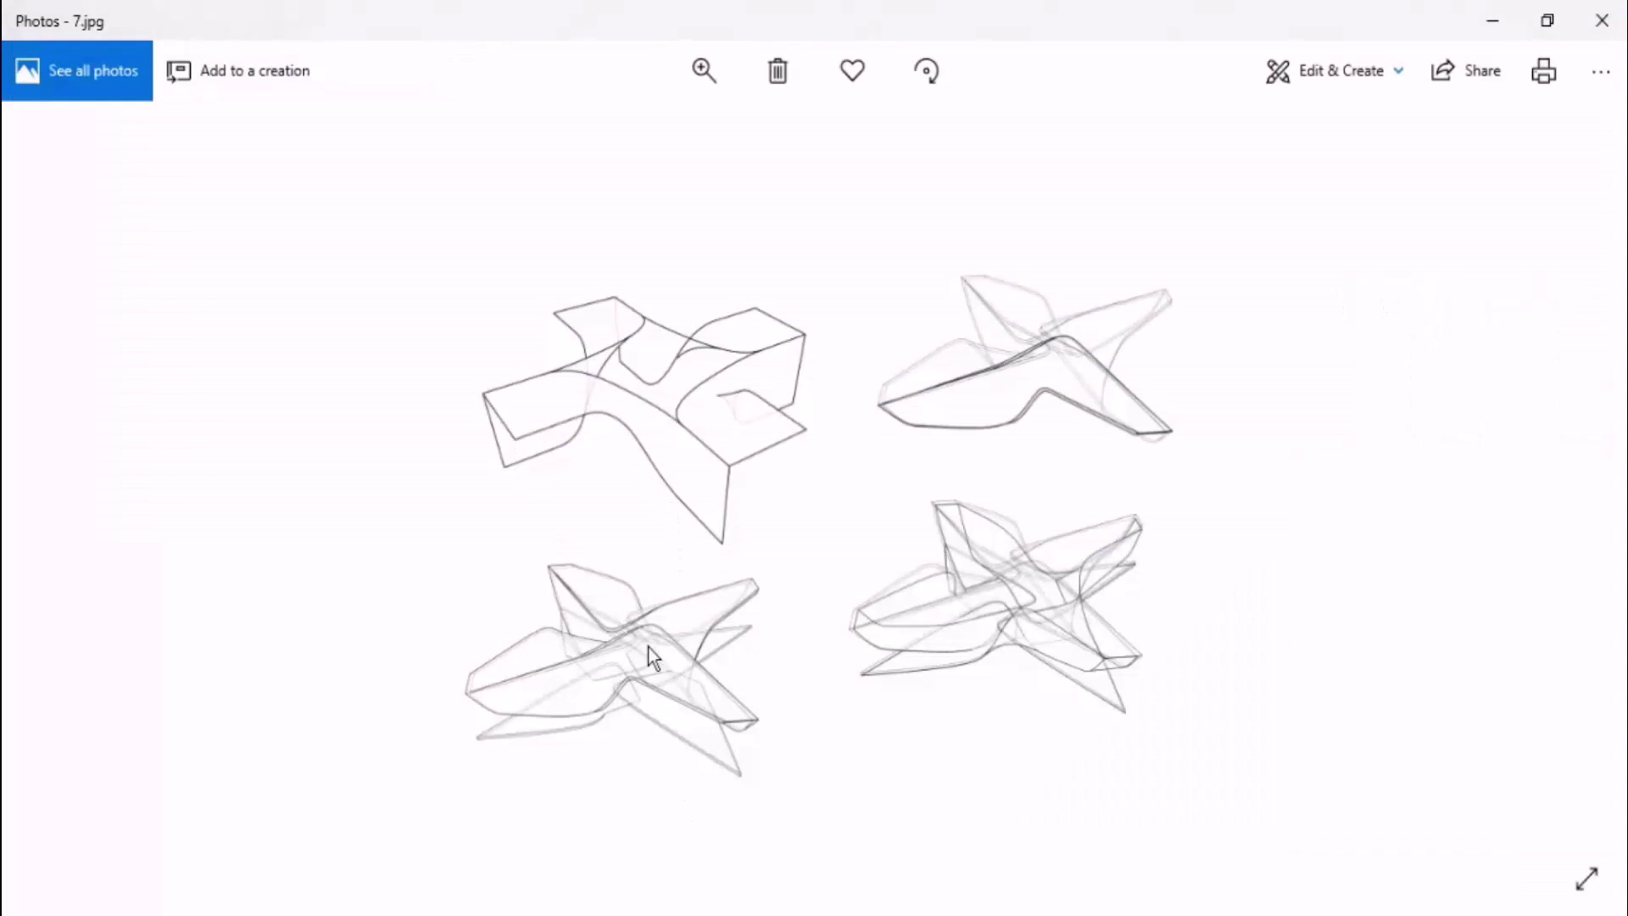
key("alt+Tab")
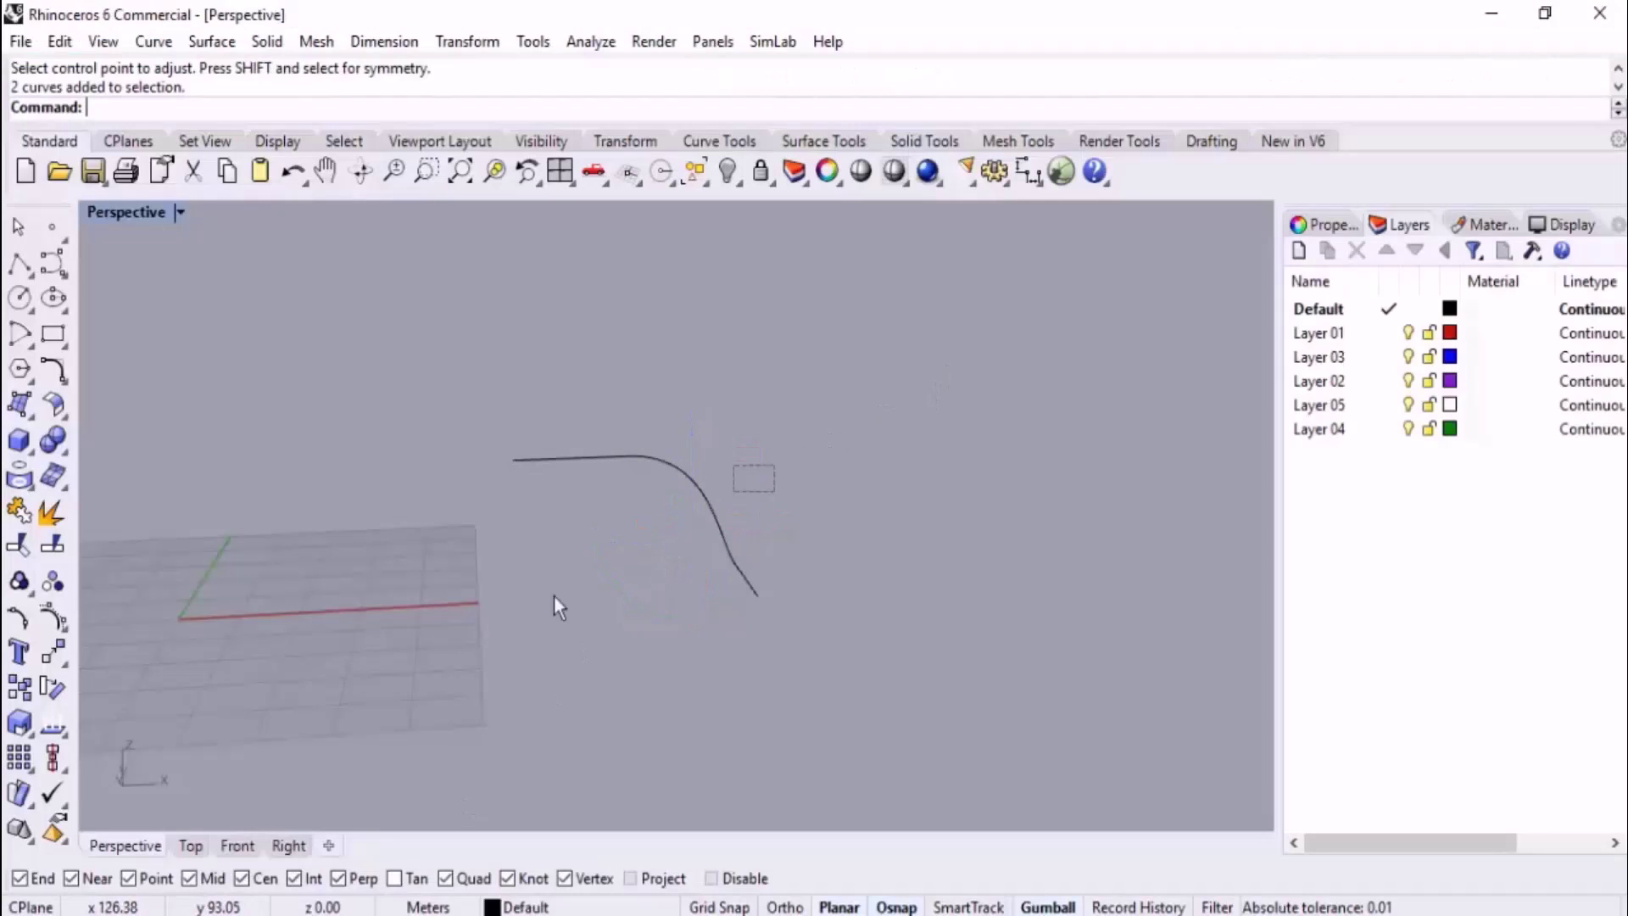
left_click_drag(916, 374, 411, 654)
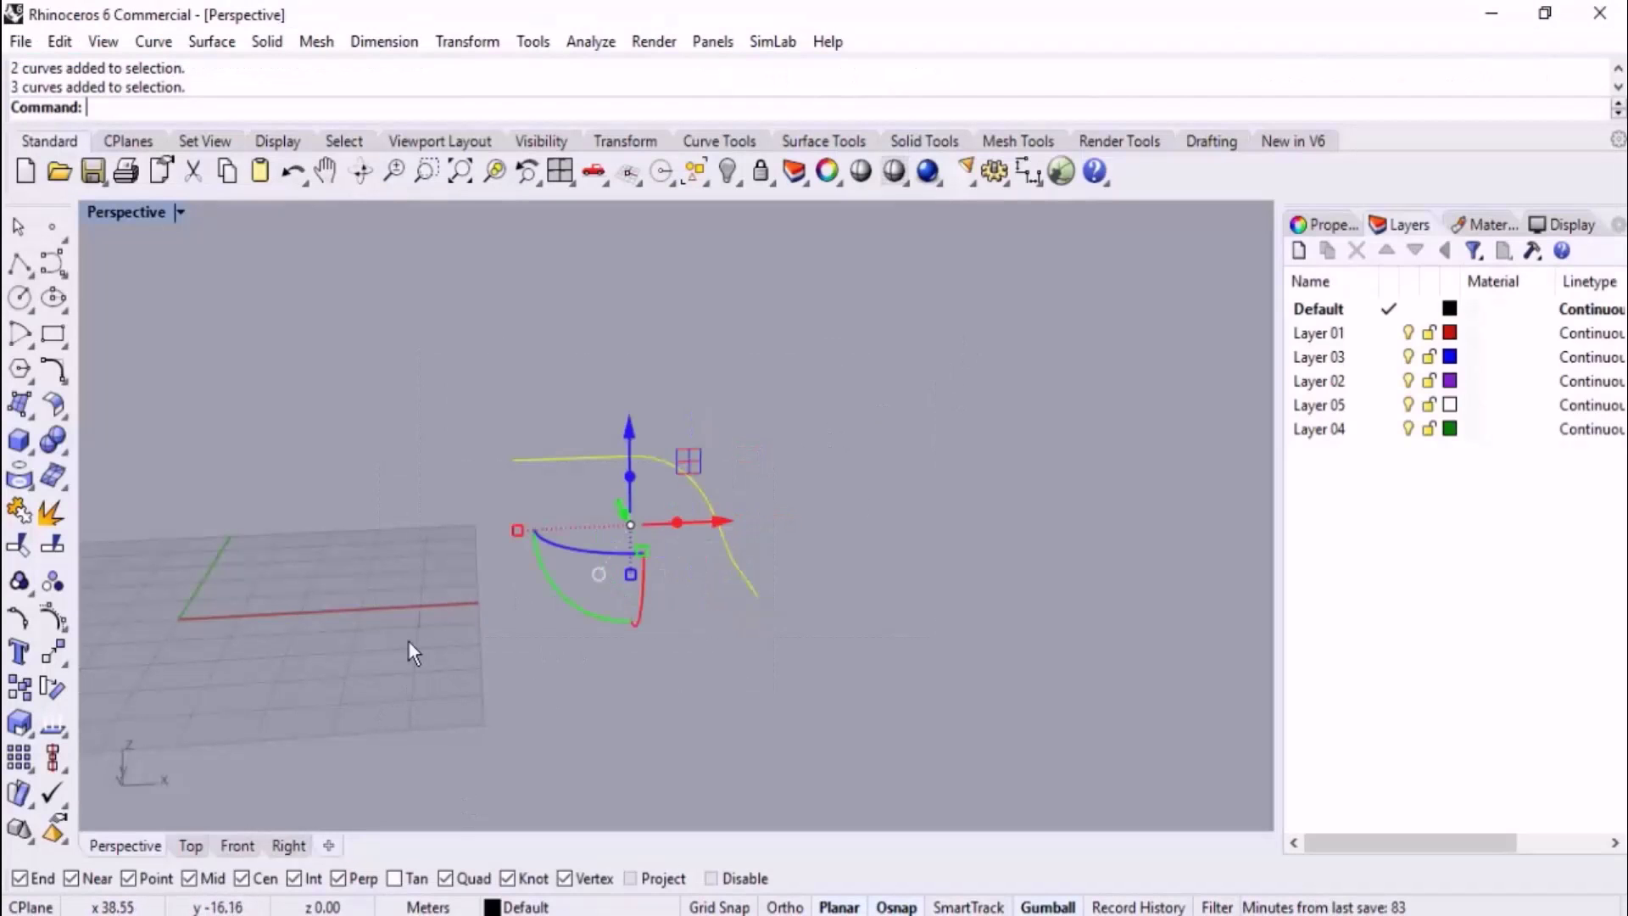
key("Delete")
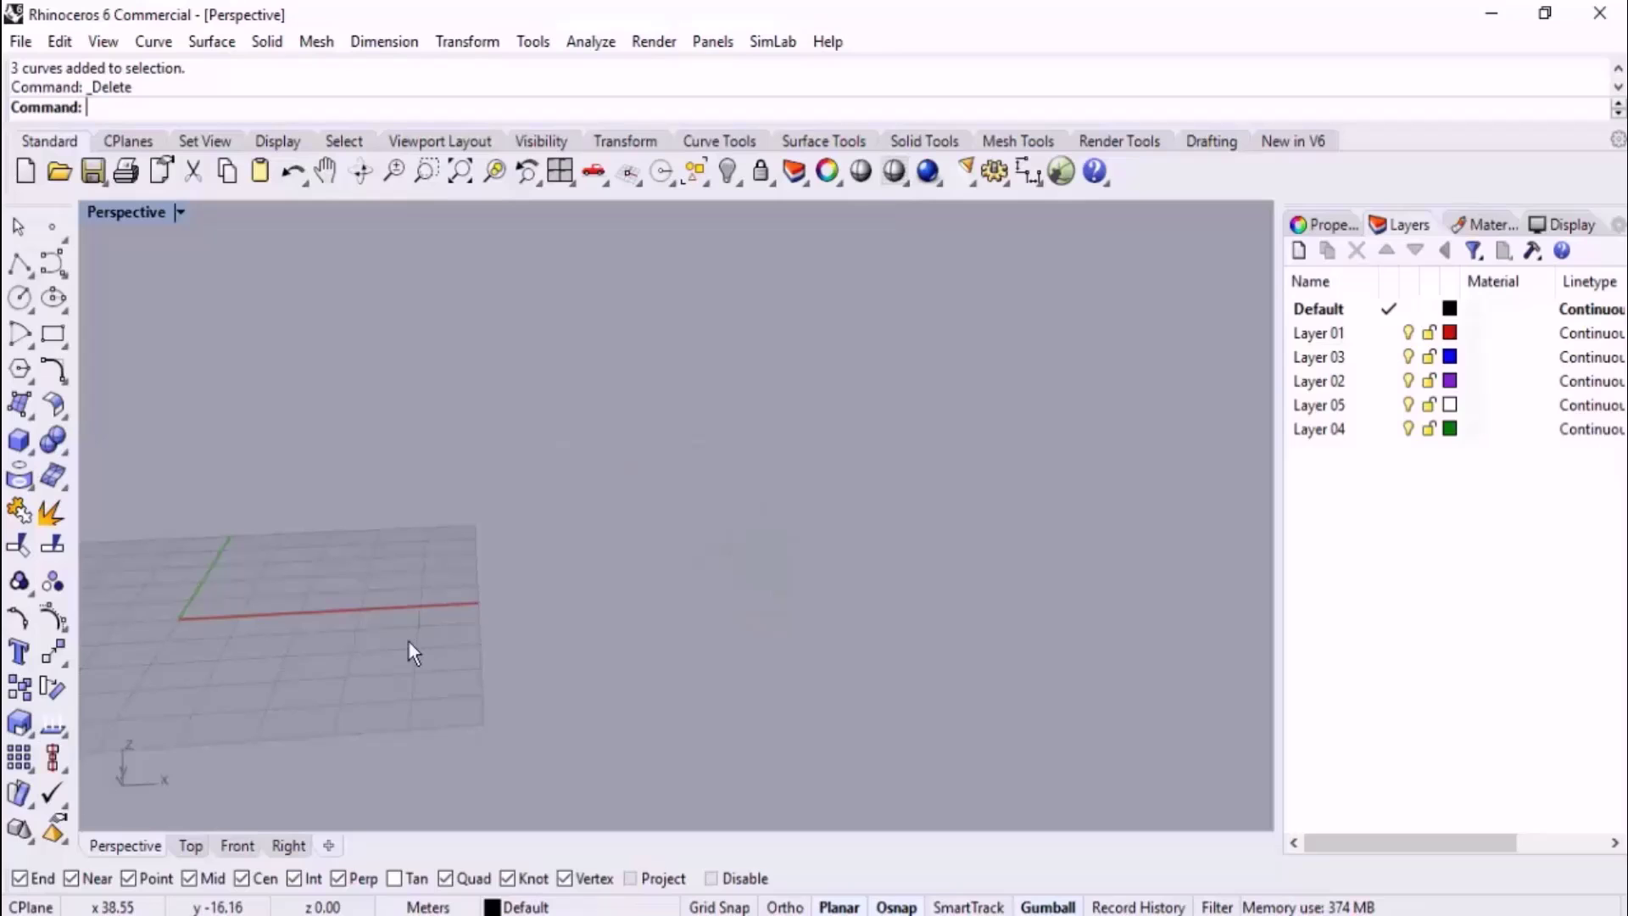
key("ctrl+F1")
scroll(644, 517, "up", 10)
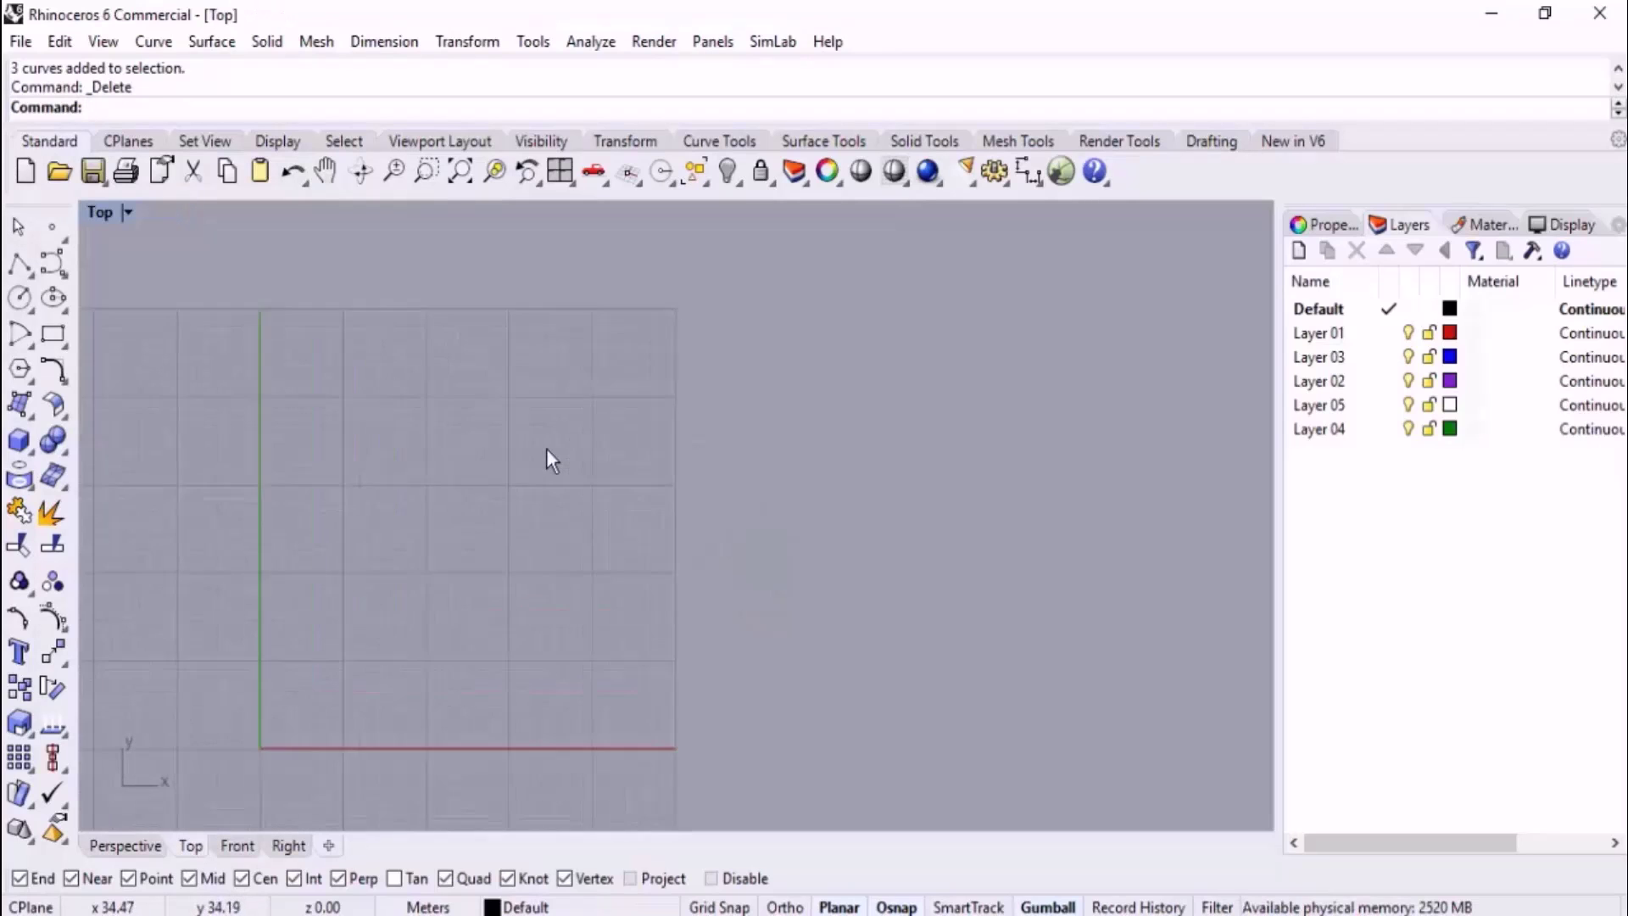
Draw an upper horizontal line and a lower, offset horizontal line to its right.
left_click(18, 265)
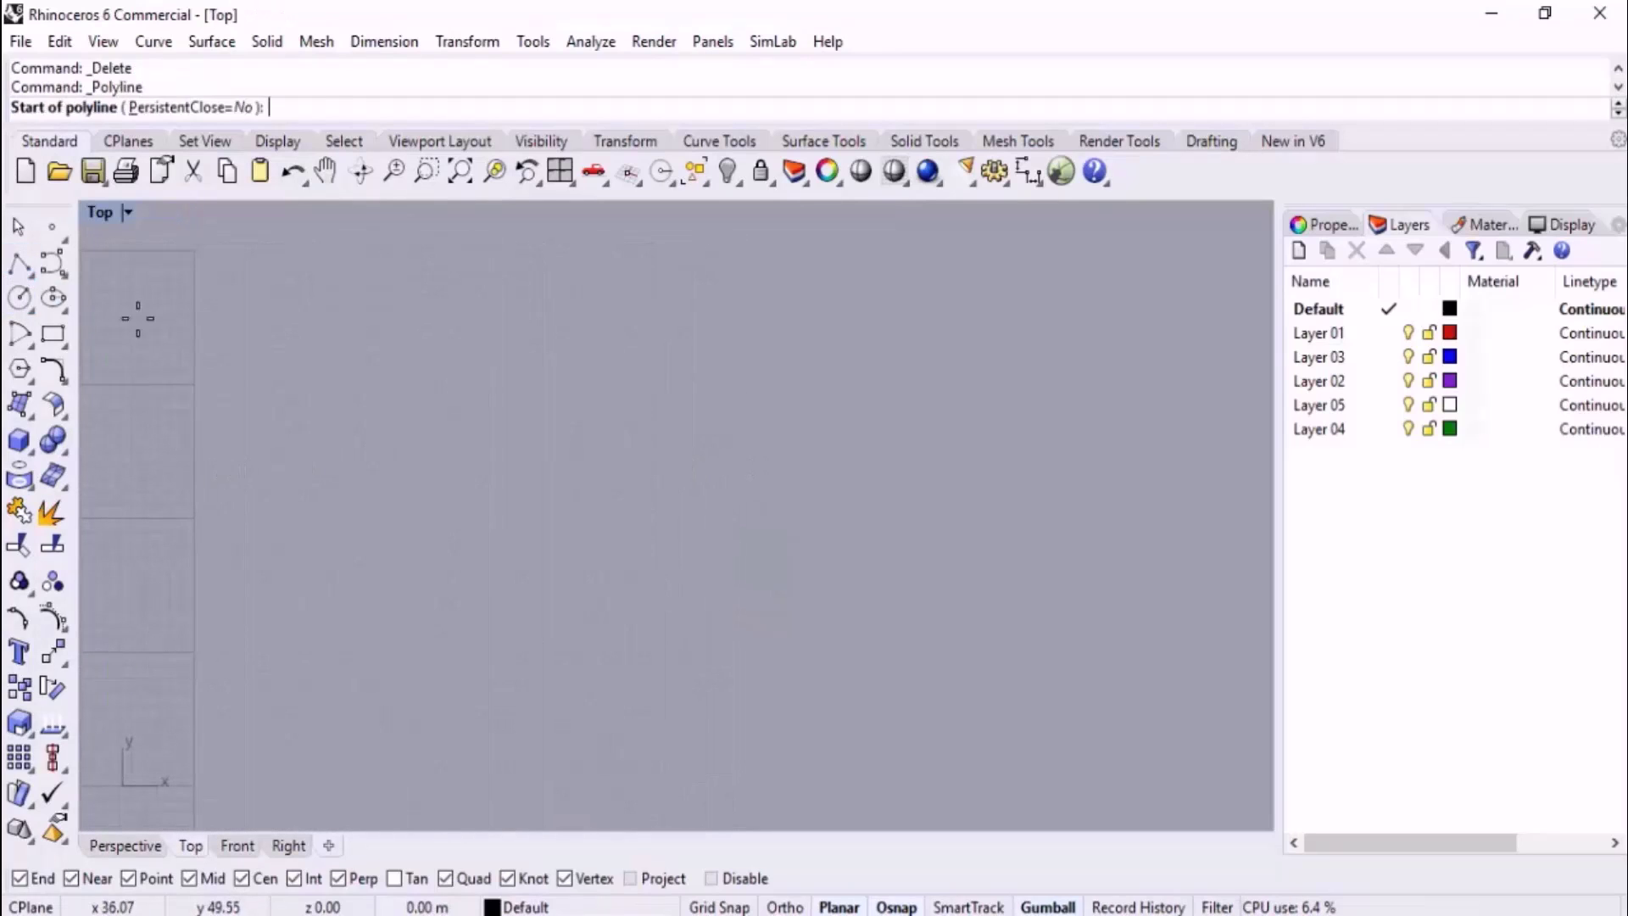
left_click(292, 409)
left_click(612, 412, "shift")
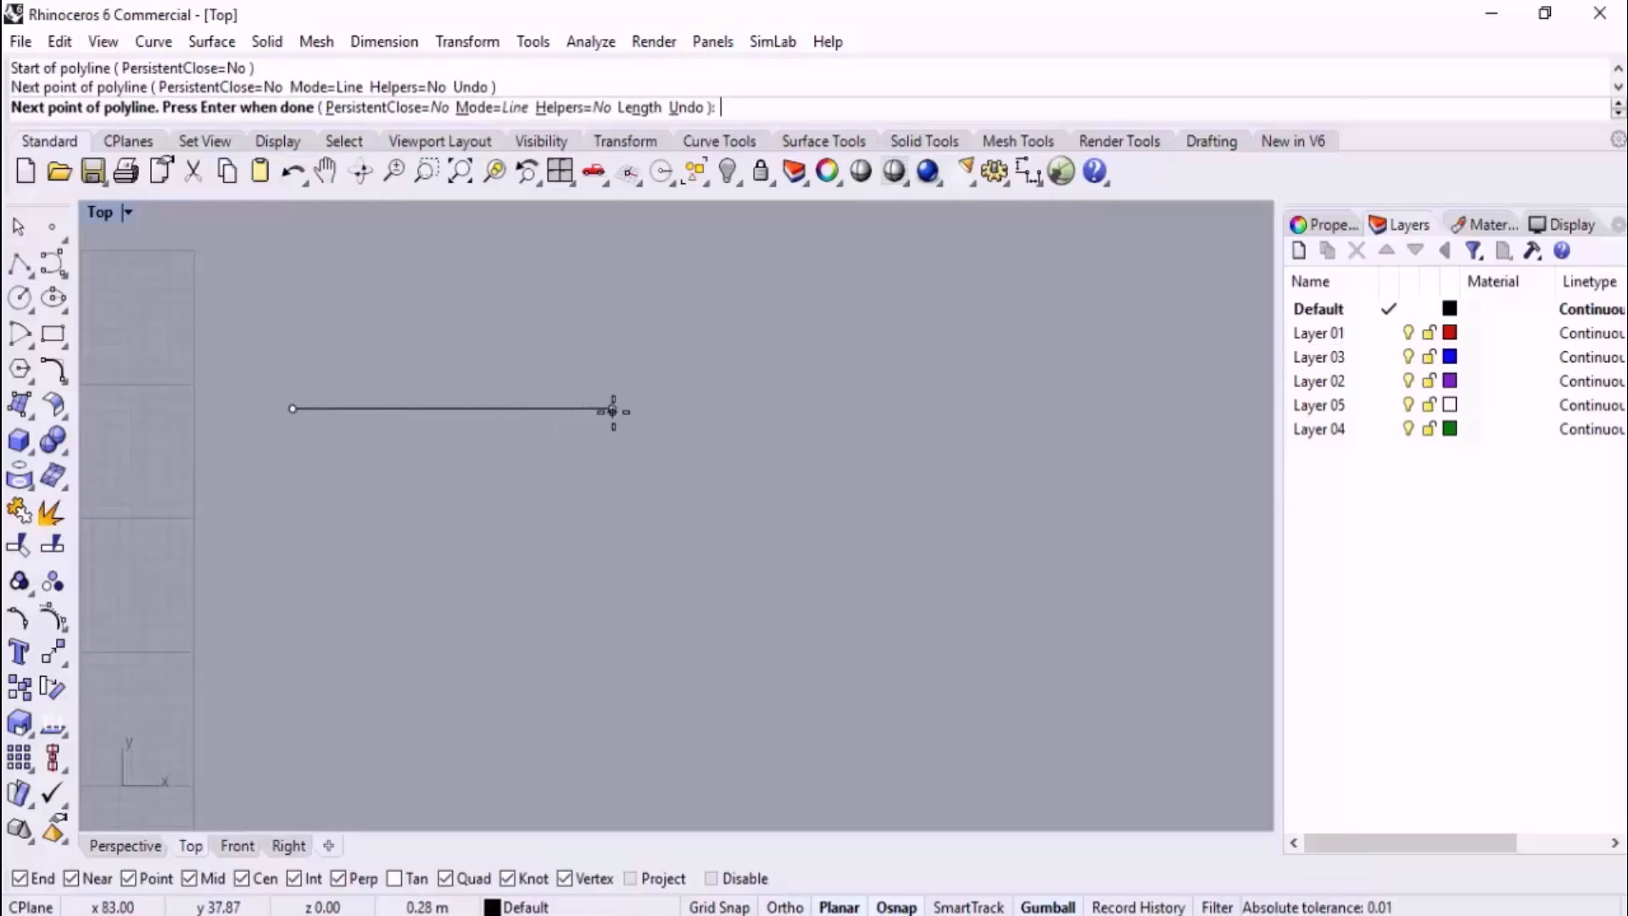
right_click(814, 485)
right_click_drag(825, 524, 703, 441)
right_click(765, 475)
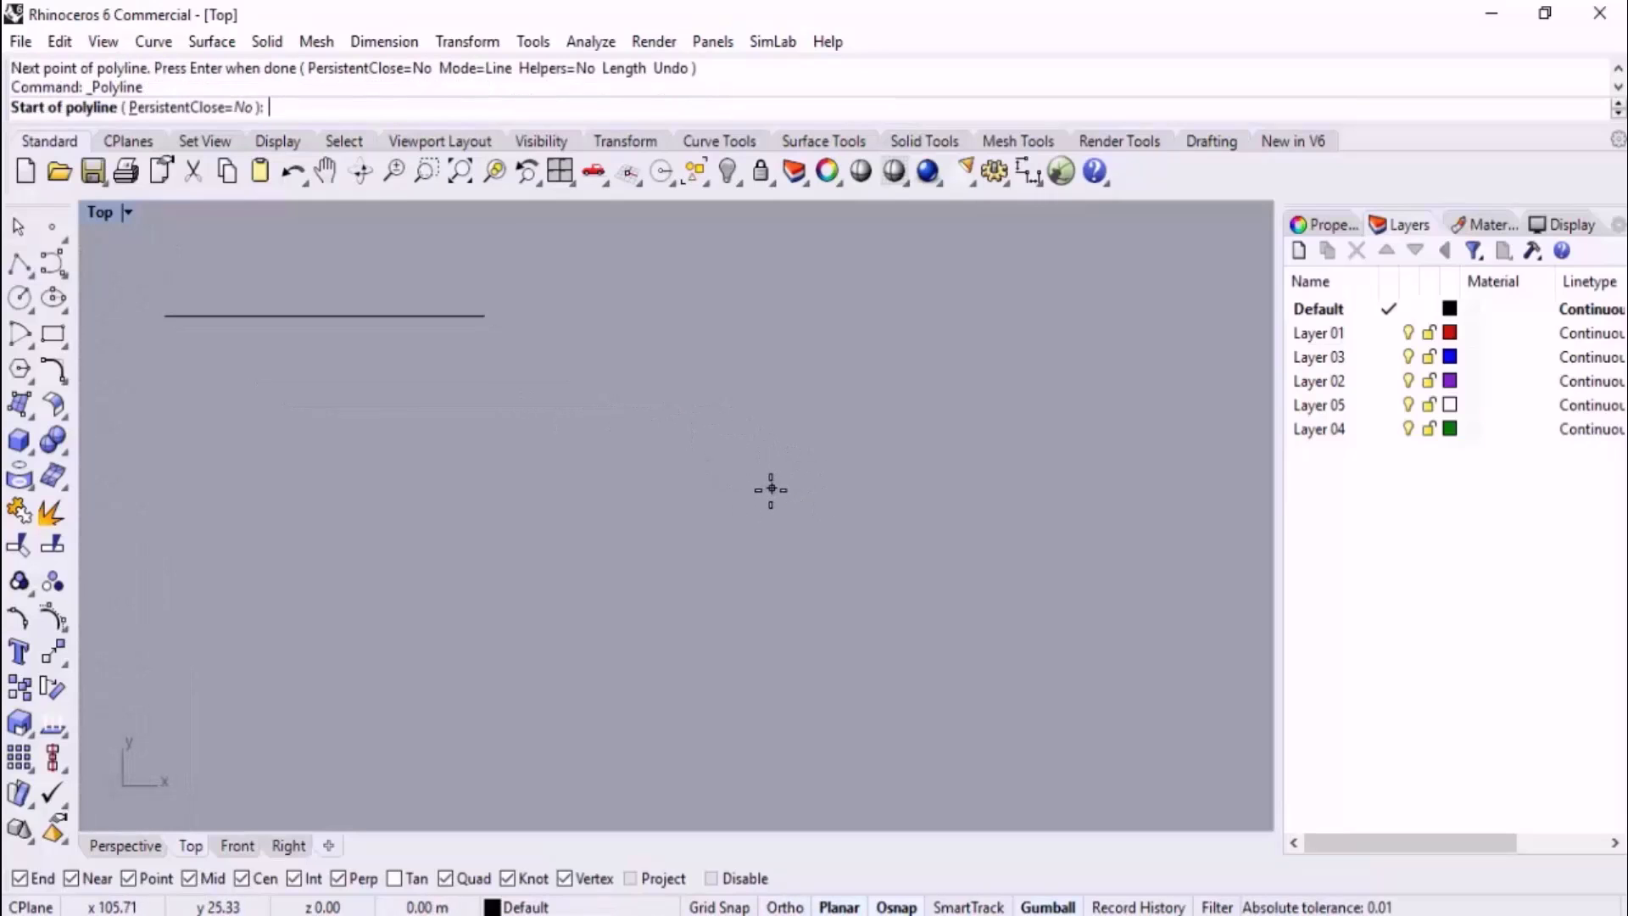
left_click(769, 494)
key("F8")
left_click(1104, 492, "shift")
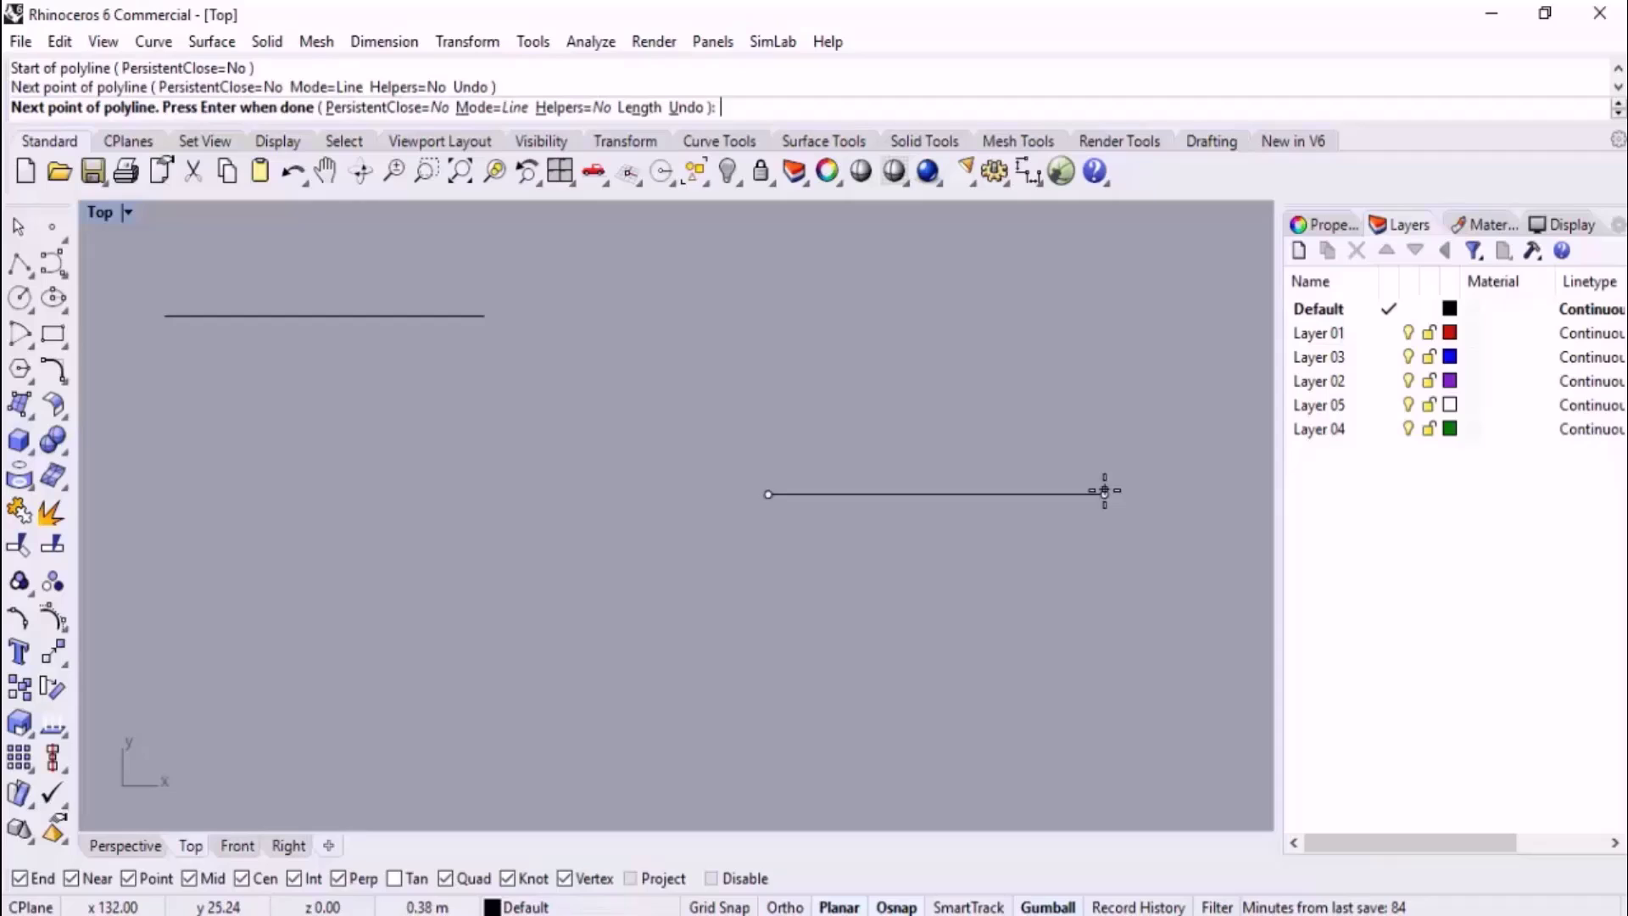
key("Return")
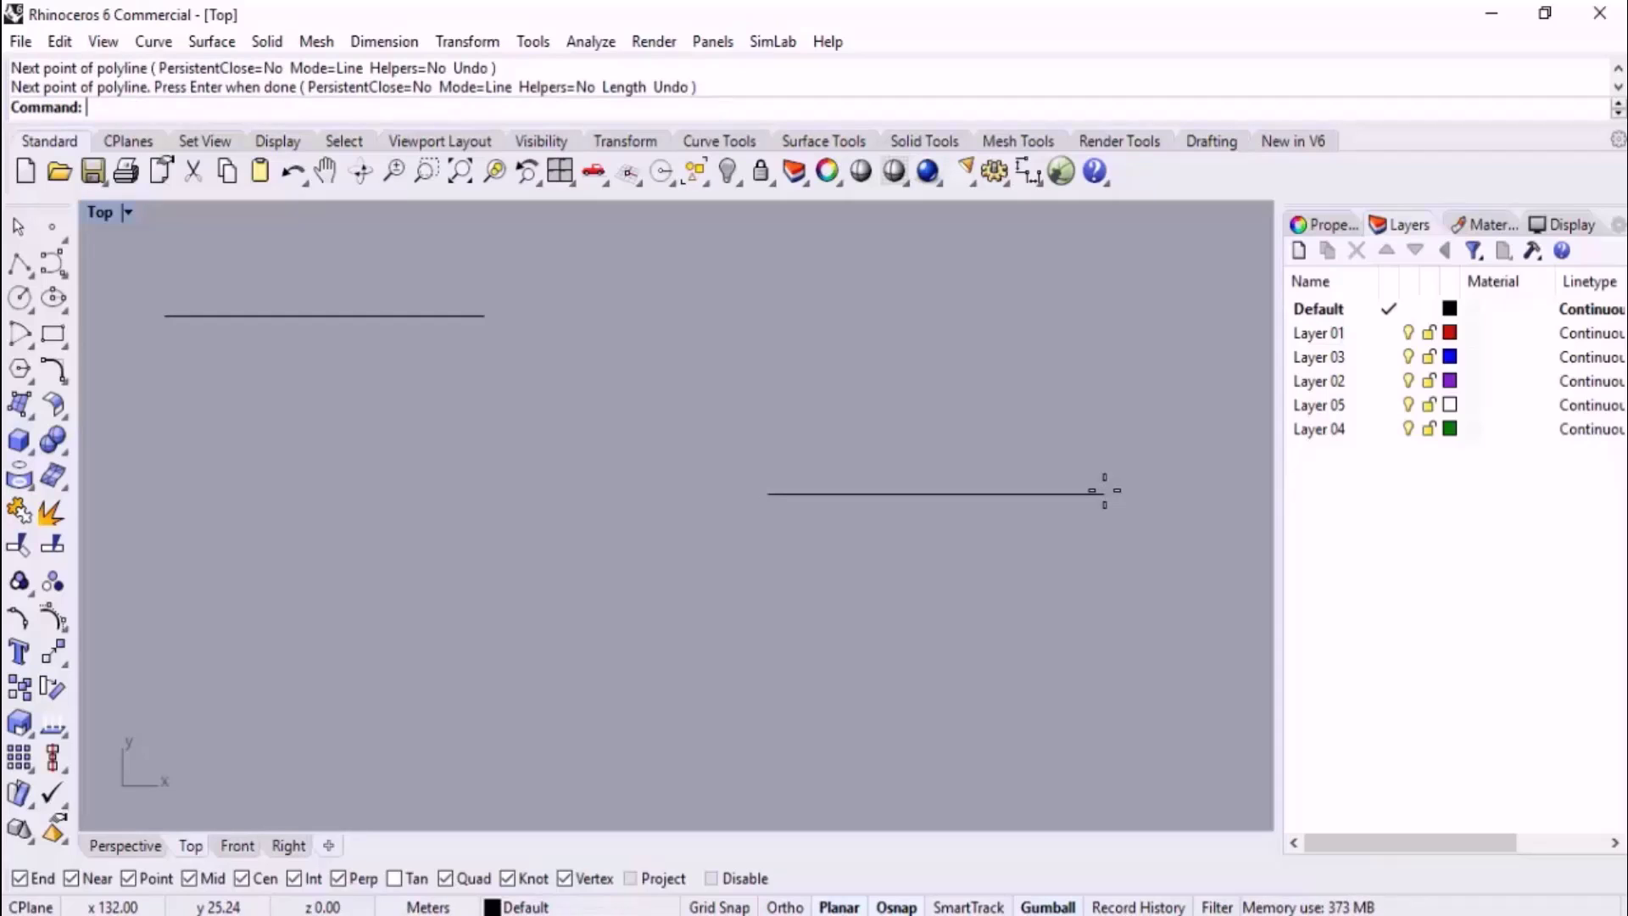
Try a blend from the upper line's right end to the lower line's left end, then cancel.
type("BlendCrv")
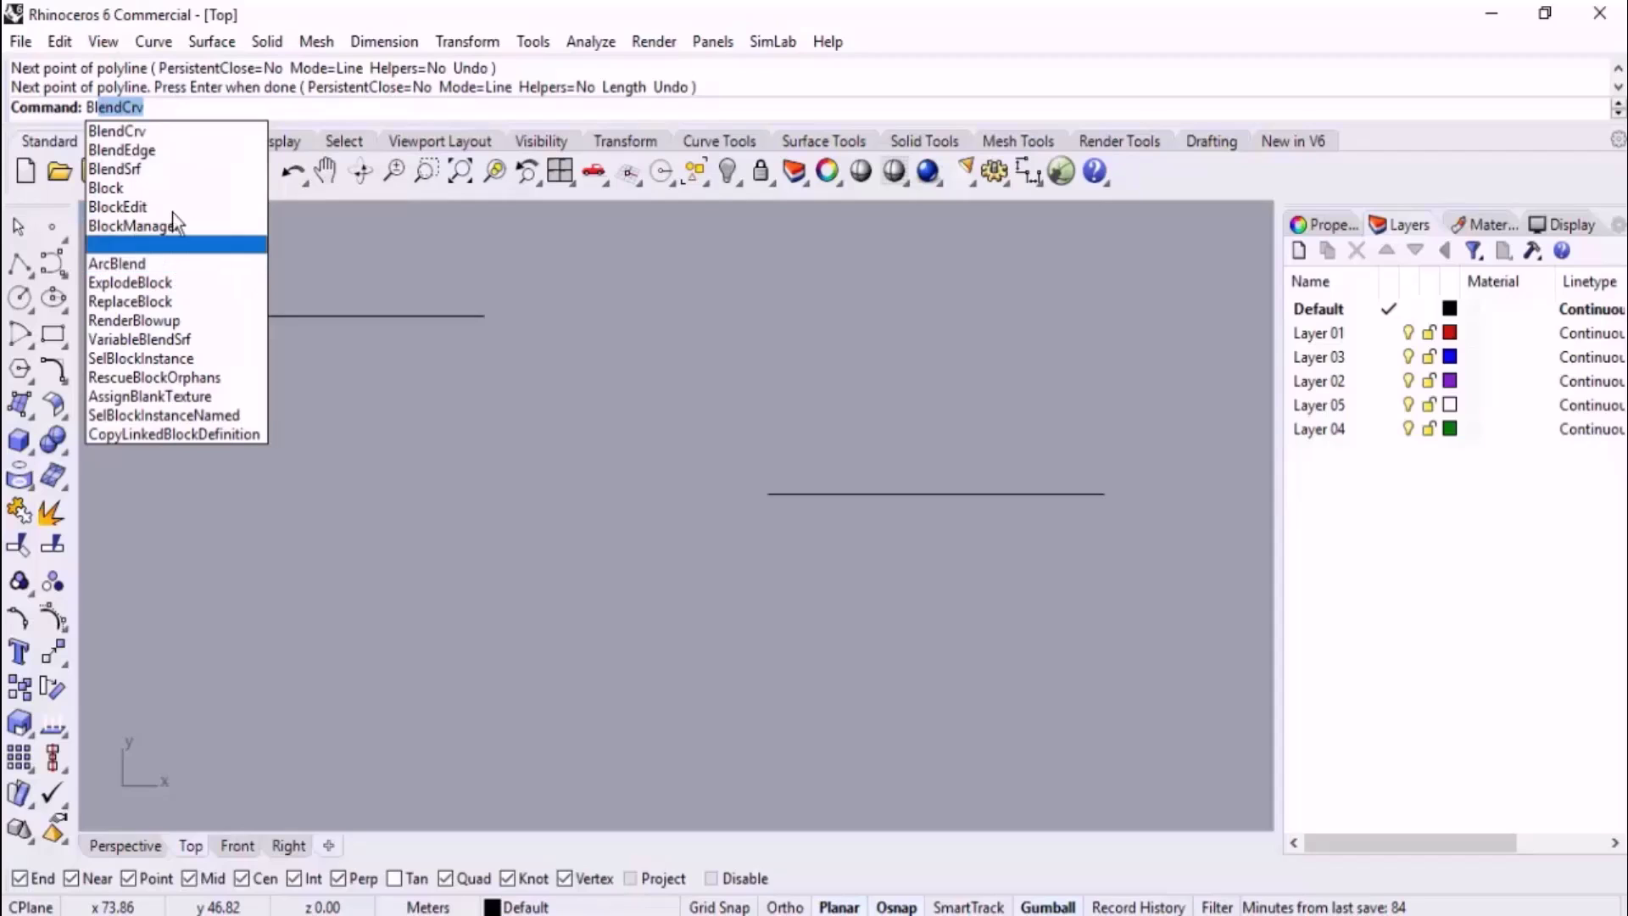
left_click(182, 130)
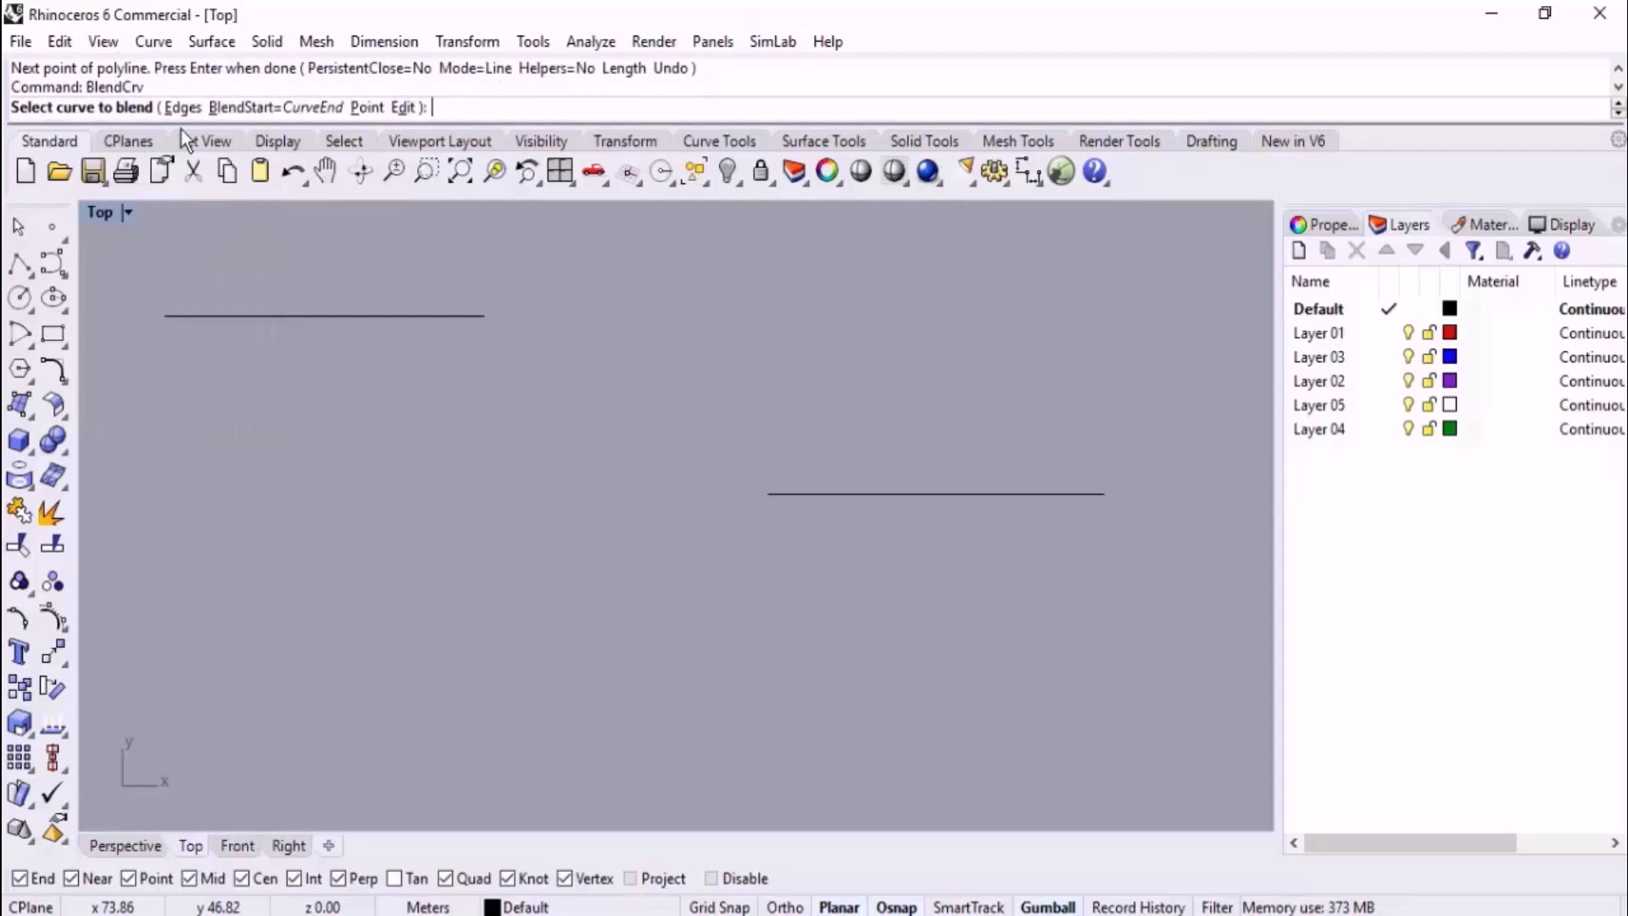
right_click_drag(598, 481, 576, 465)
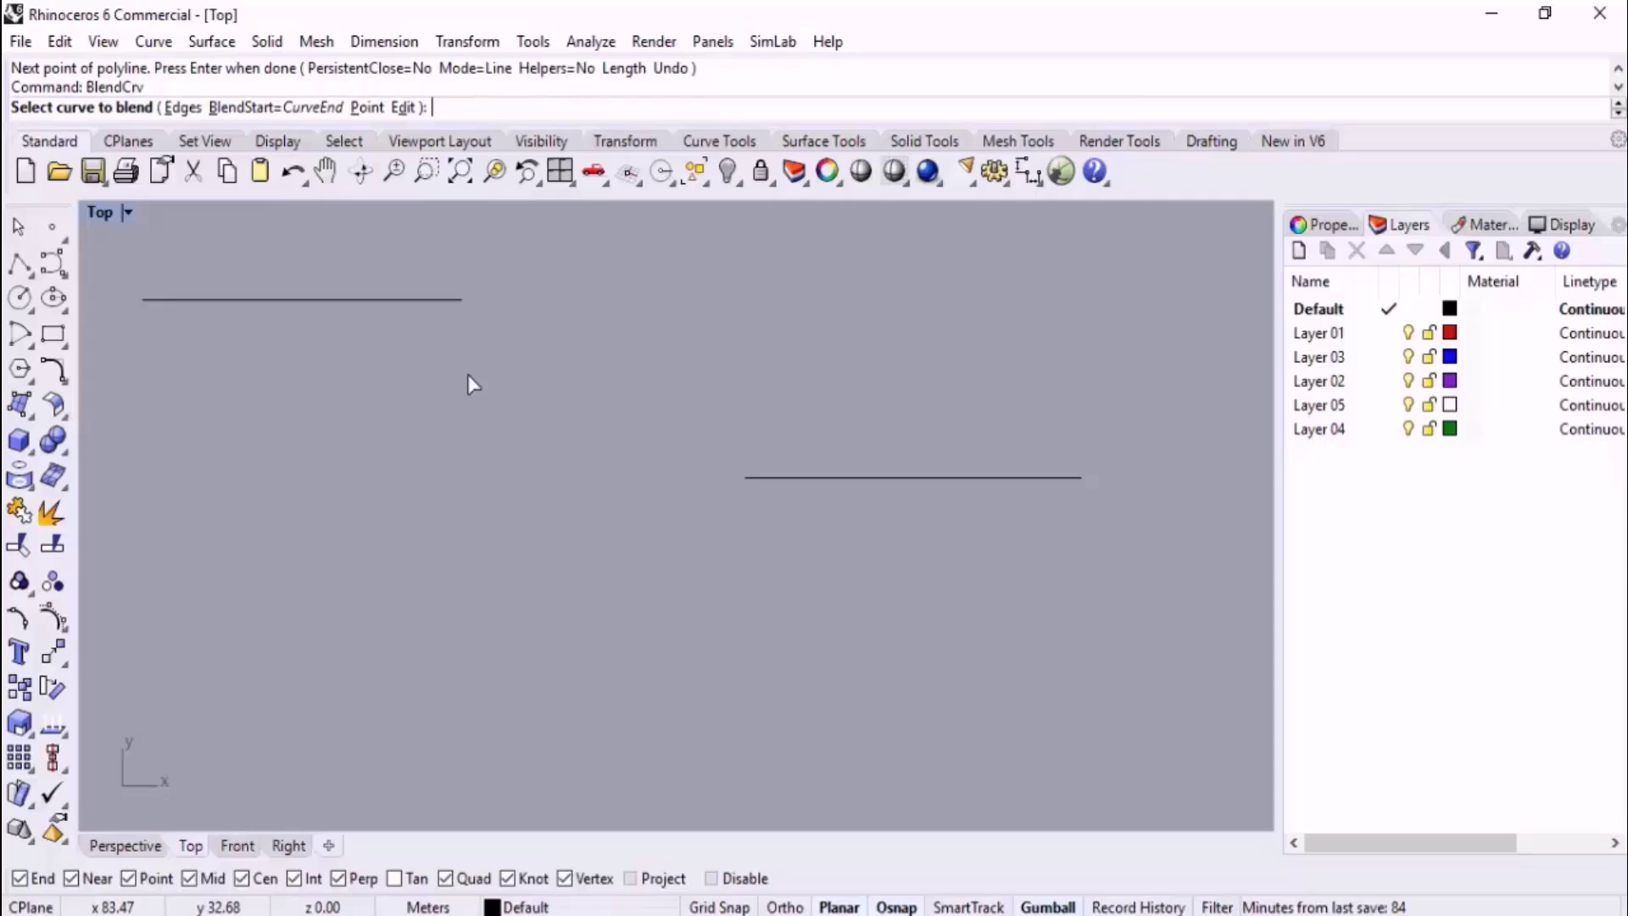
left_click(447, 300)
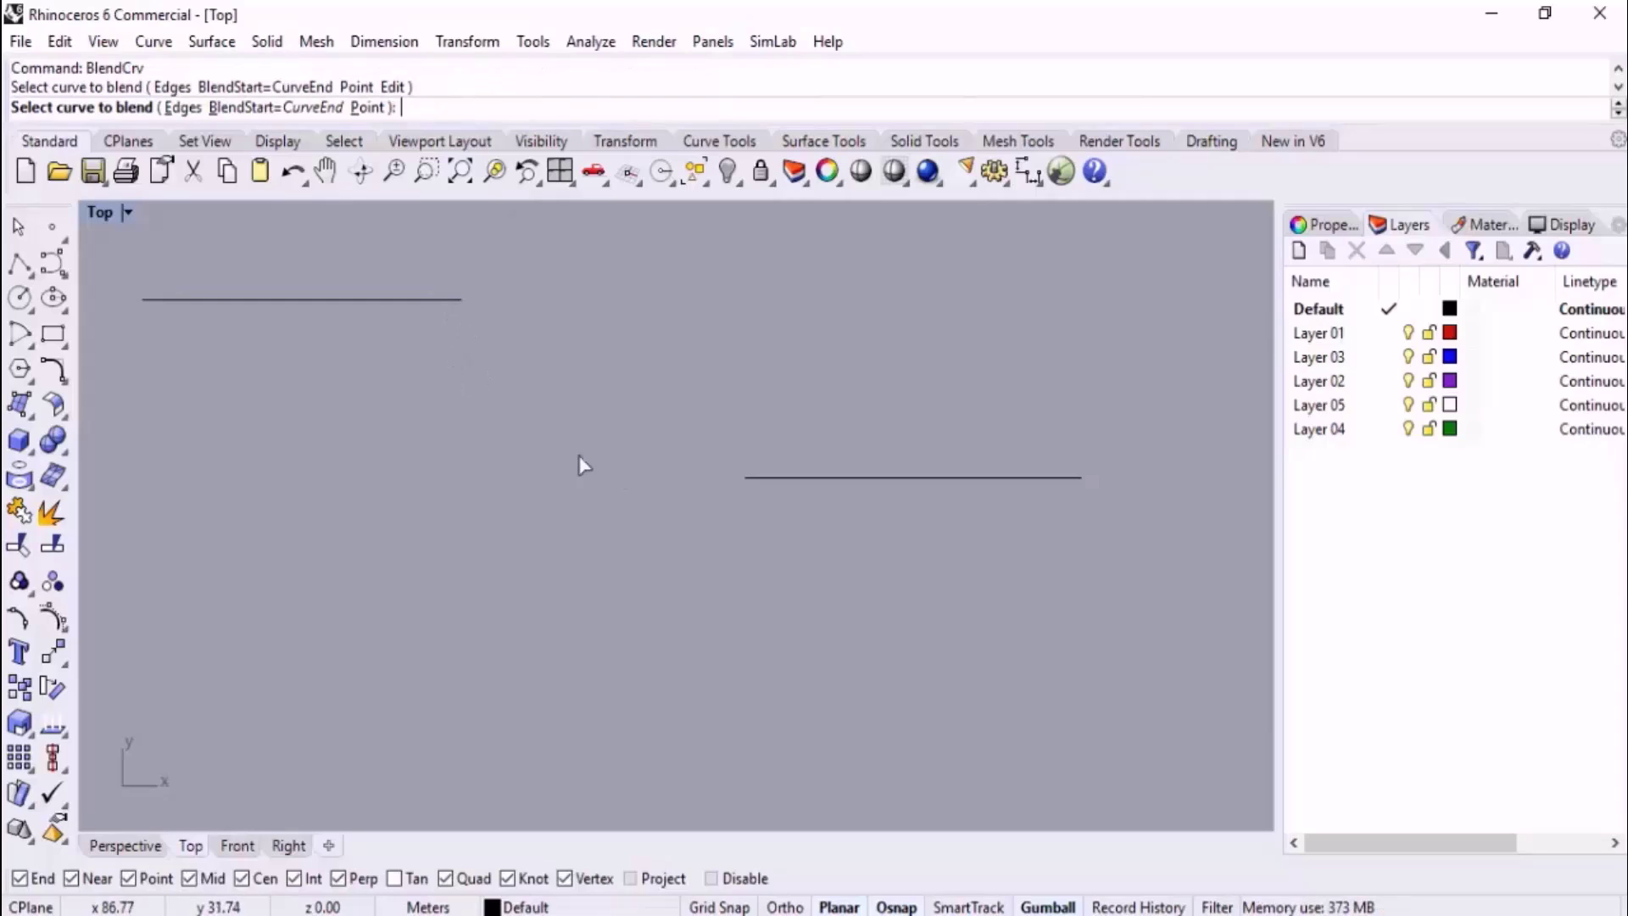
left_click(759, 487)
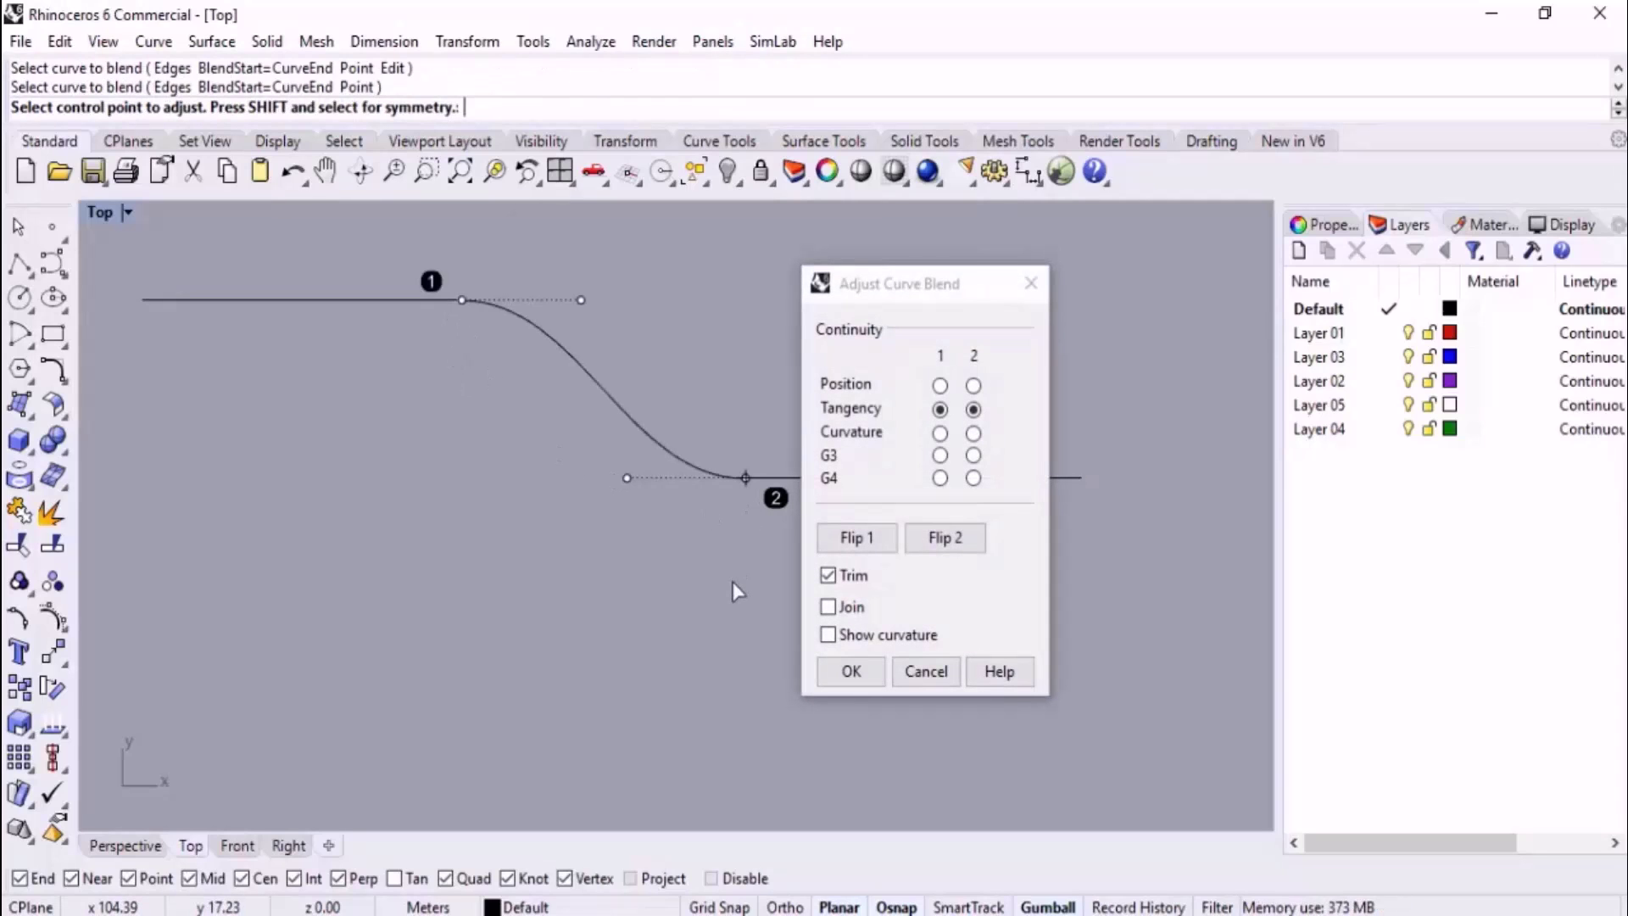
key("Escape")
Try blends from other end pairs, left-to-left and right-to-right, cancelling each.
right_click_drag(646, 527, 679, 527)
right_click(664, 527)
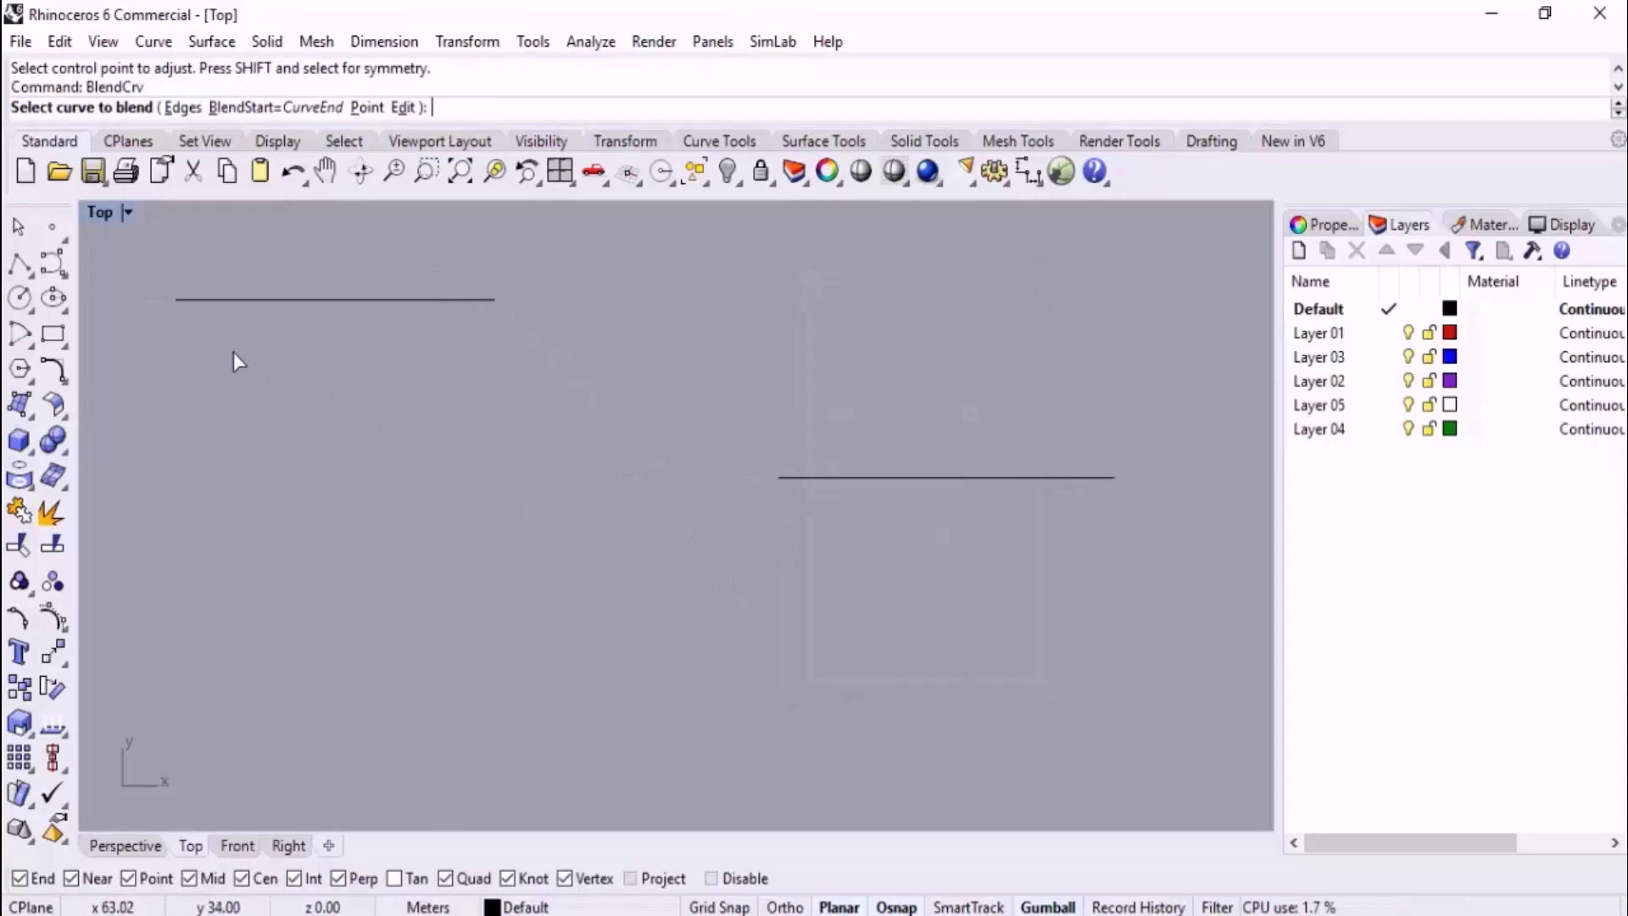
left_click(192, 305)
left_click(790, 480)
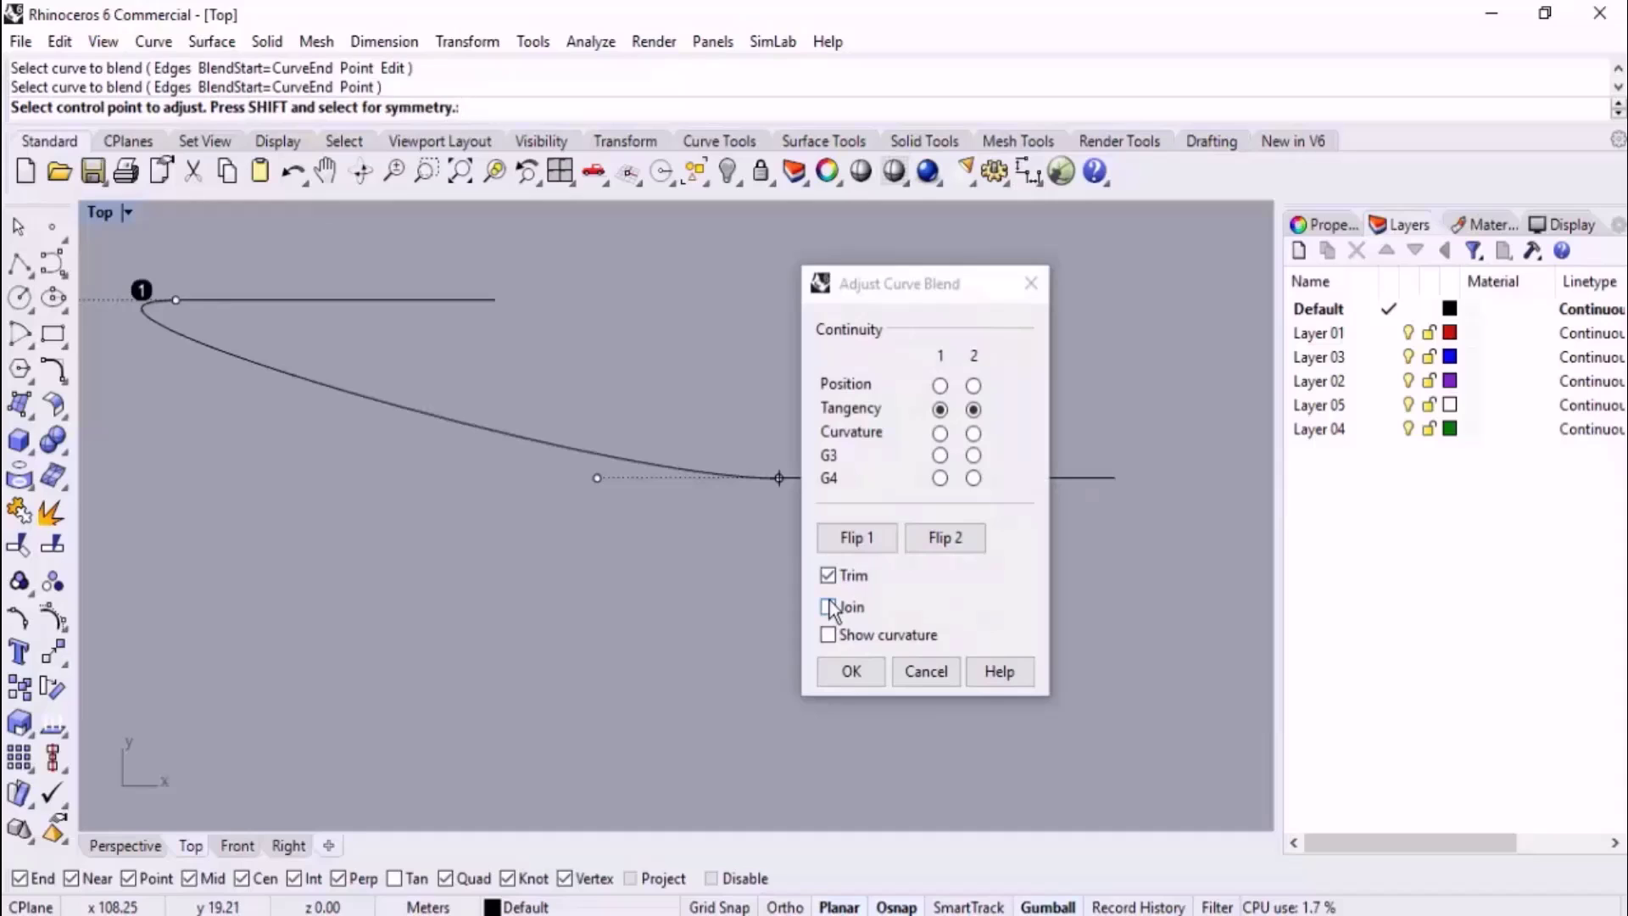
key("Escape")
key("Return")
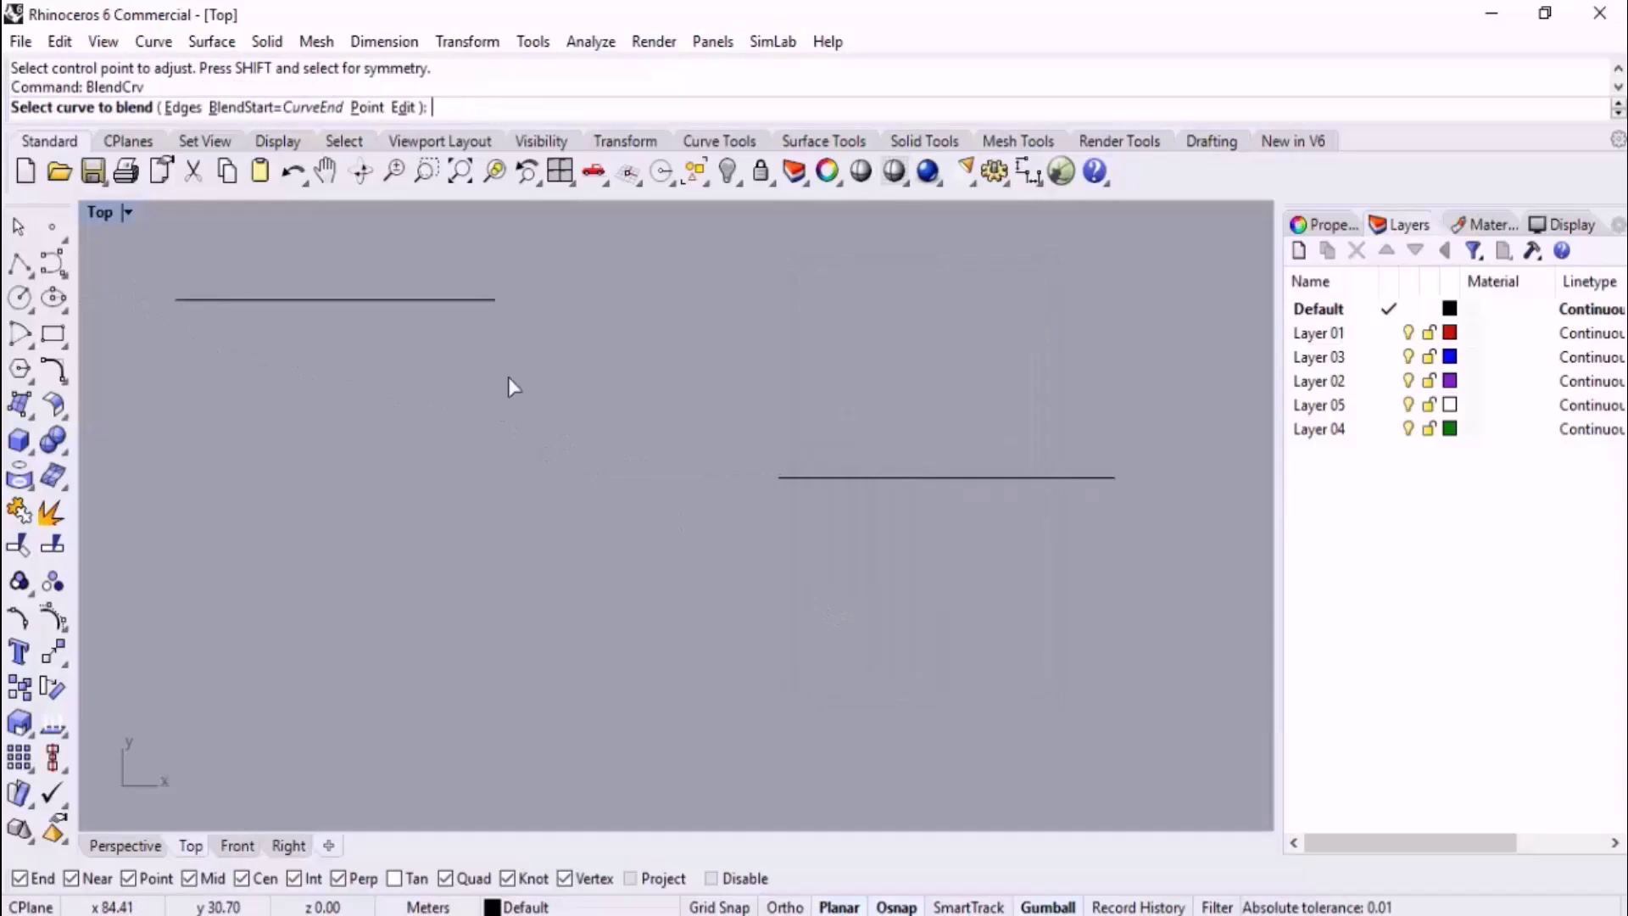
left_click(475, 300)
left_click(1107, 480)
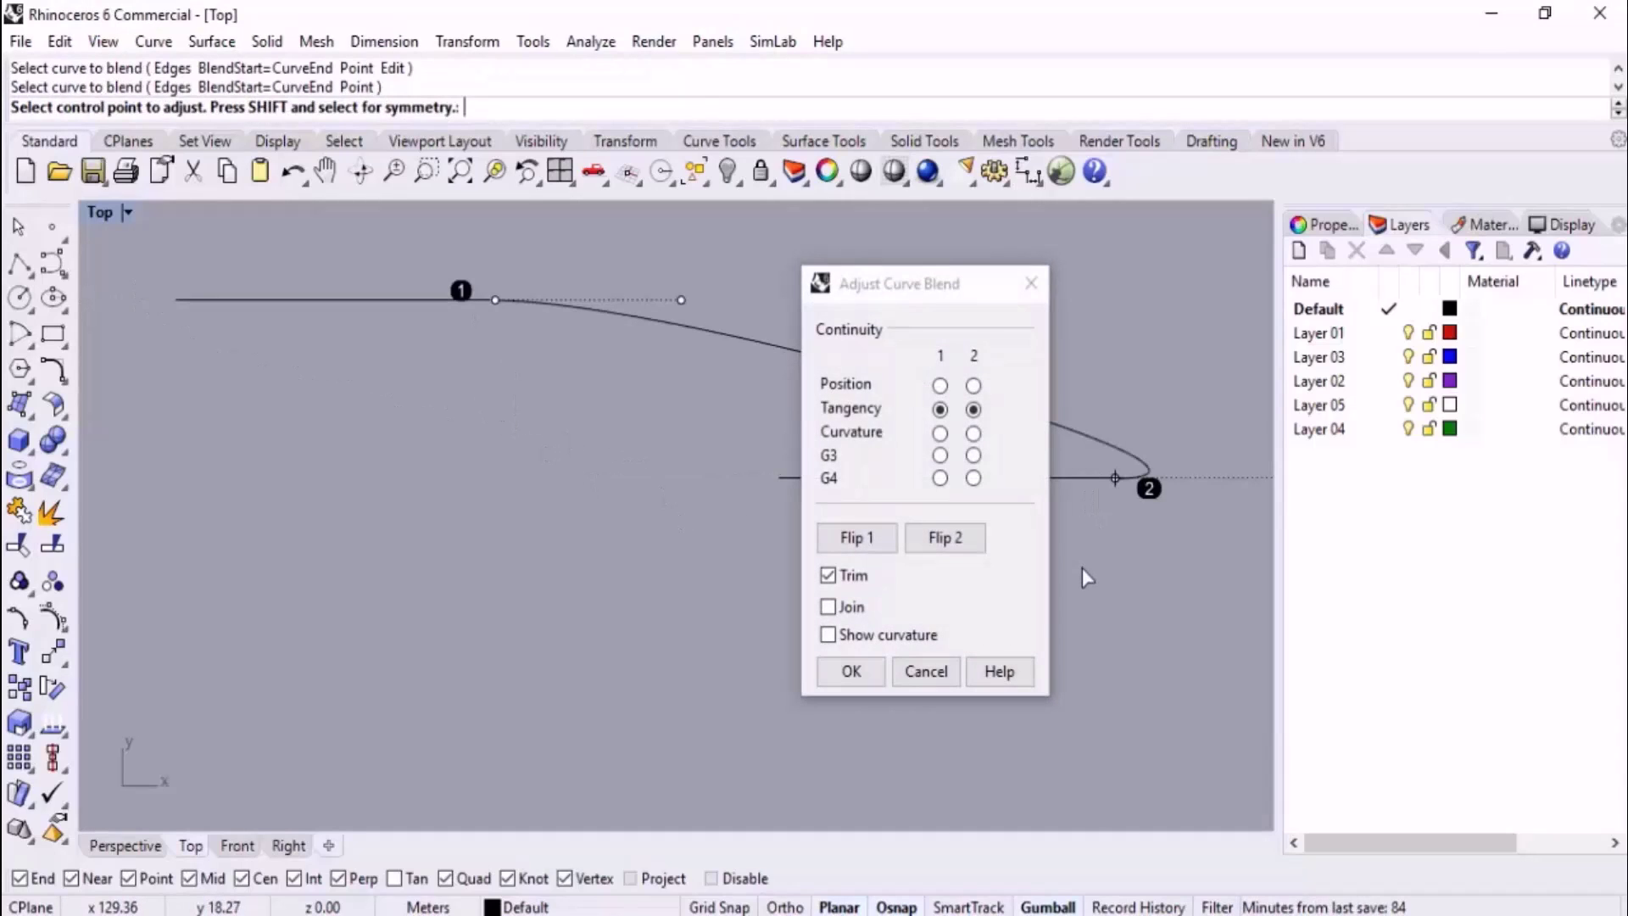
key("Escape")
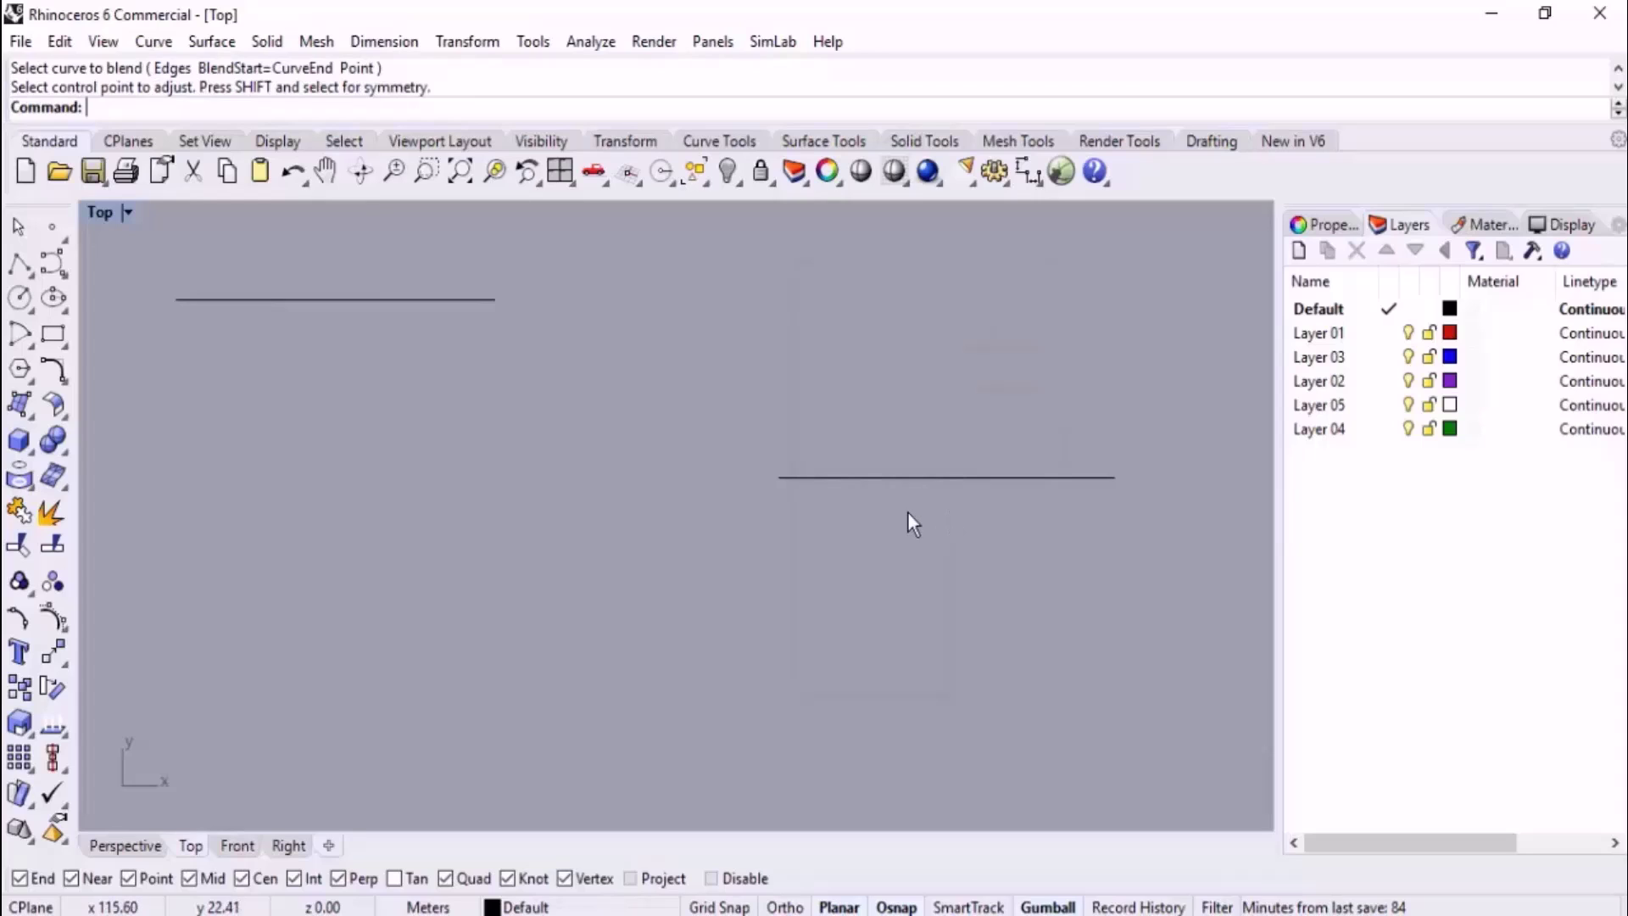
Preview the S-shaped blend from the upper line's right end to the lower line's left end.
right_click_drag(720, 459, 723, 485)
right_click(724, 485)
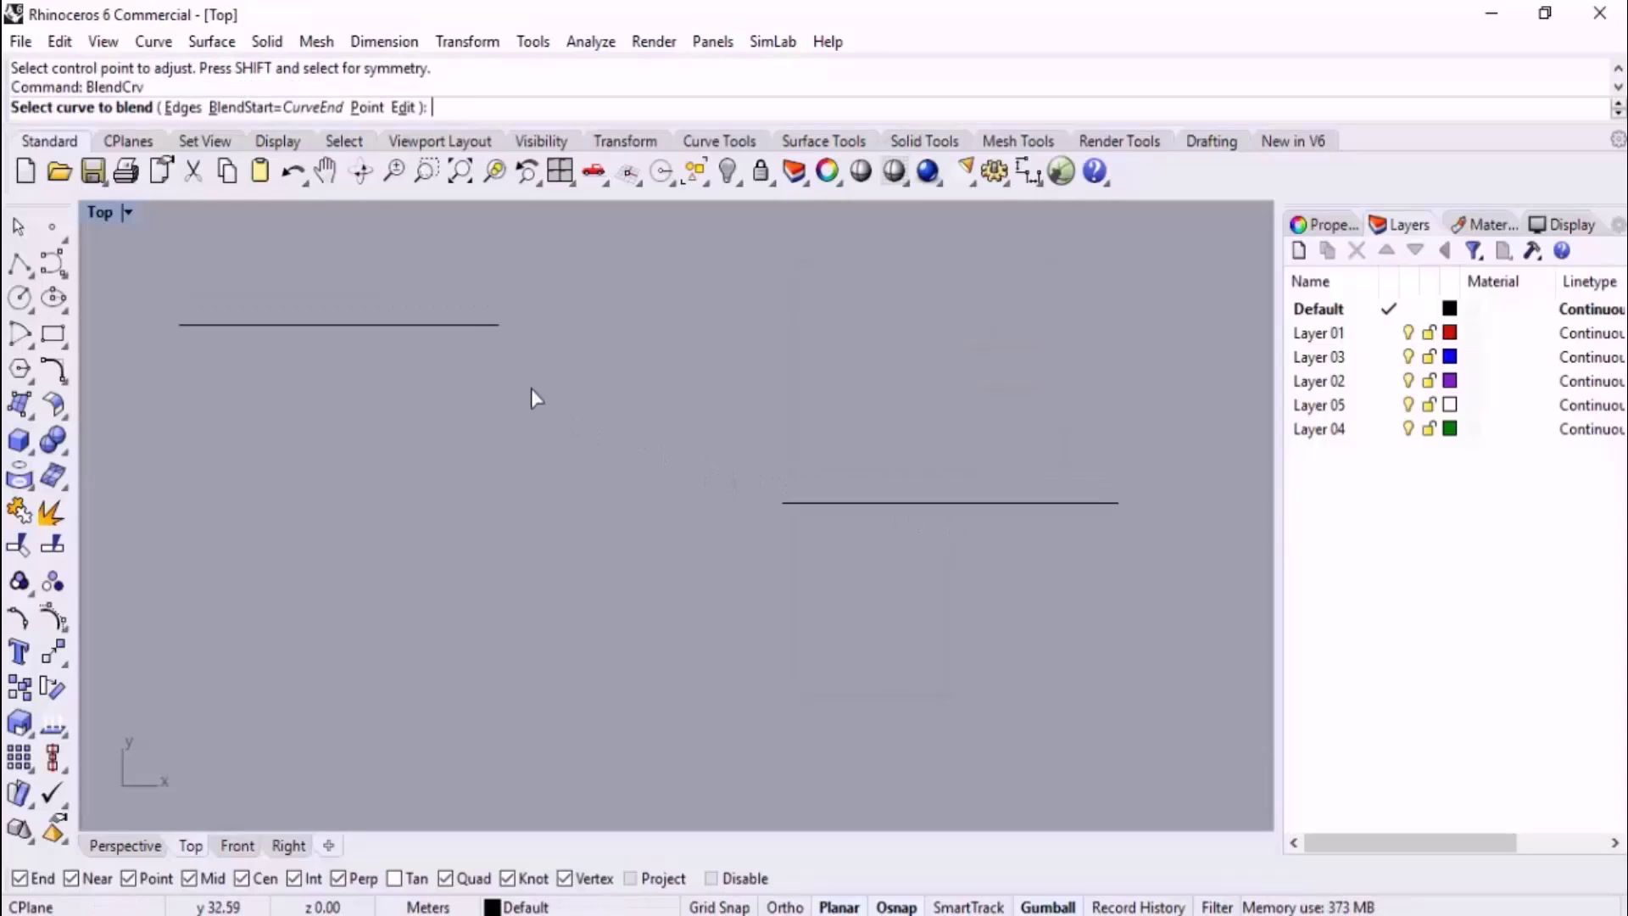
left_click(481, 326)
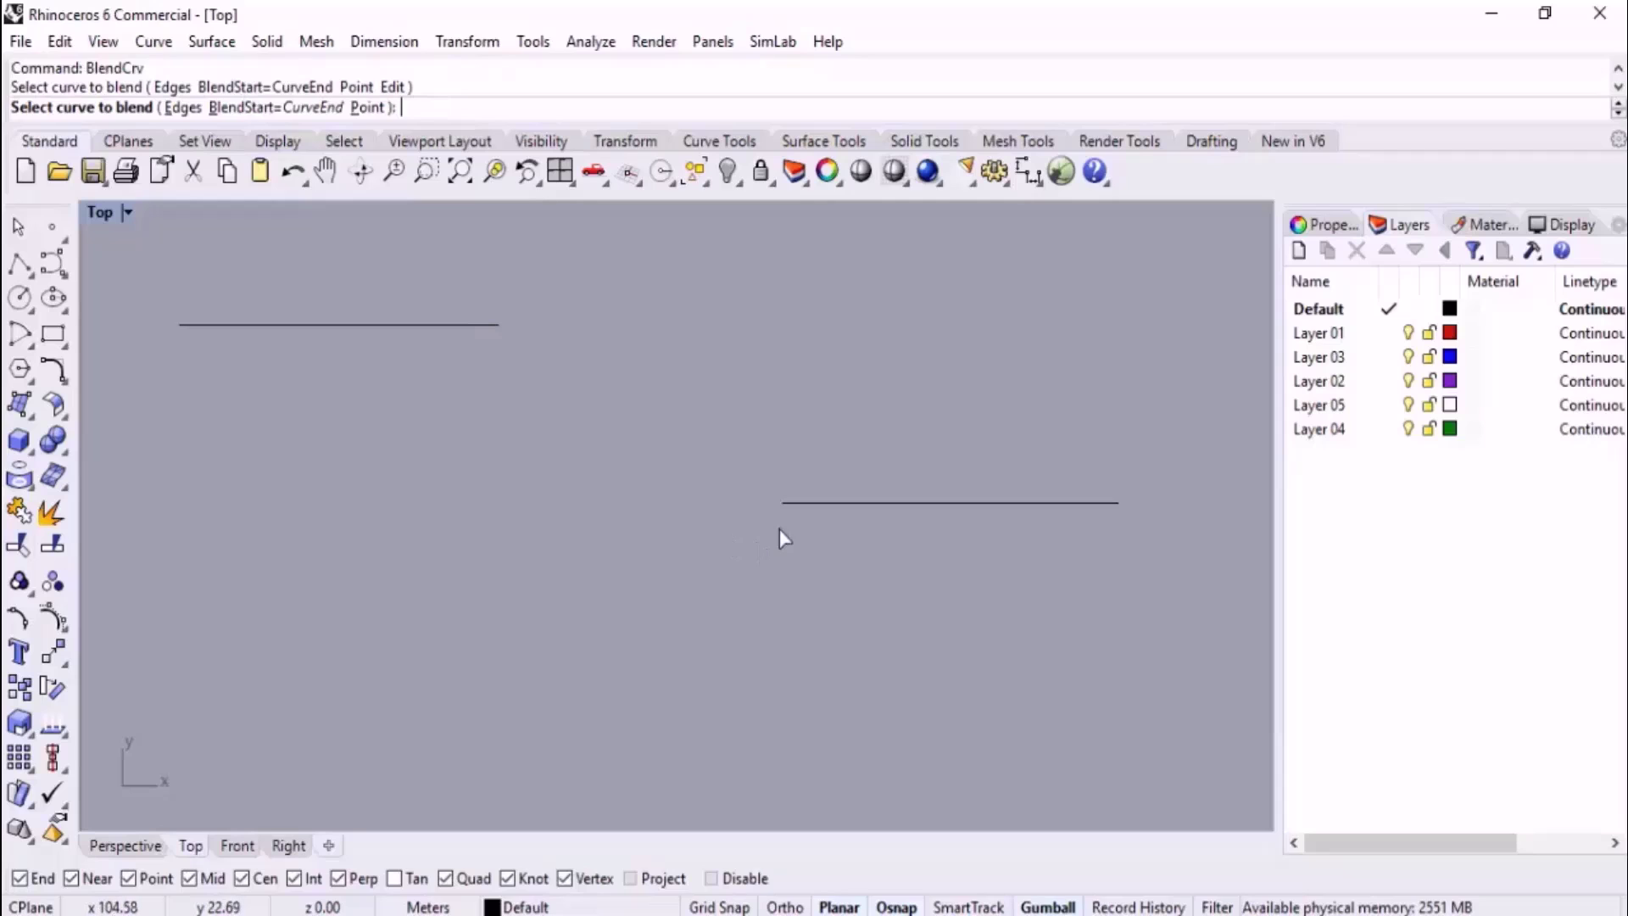
left_click(814, 504)
right_click_drag(710, 514, 560, 503)
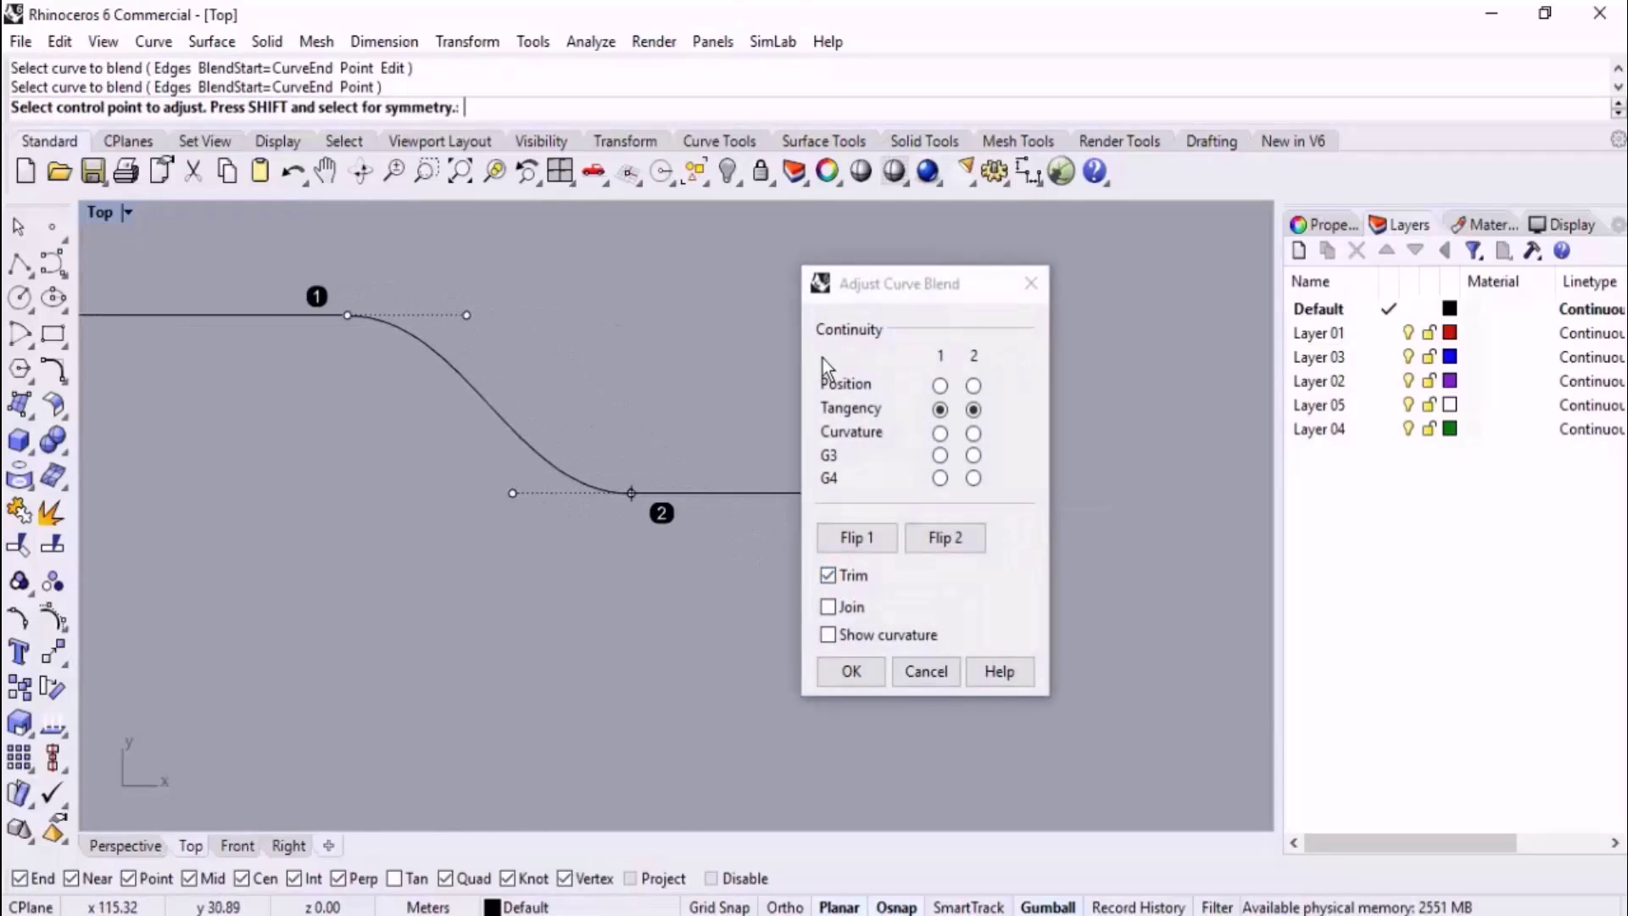
Toggle the blend's first end between Position and Tangency continuity.
left_click_drag(879, 285, 964, 207)
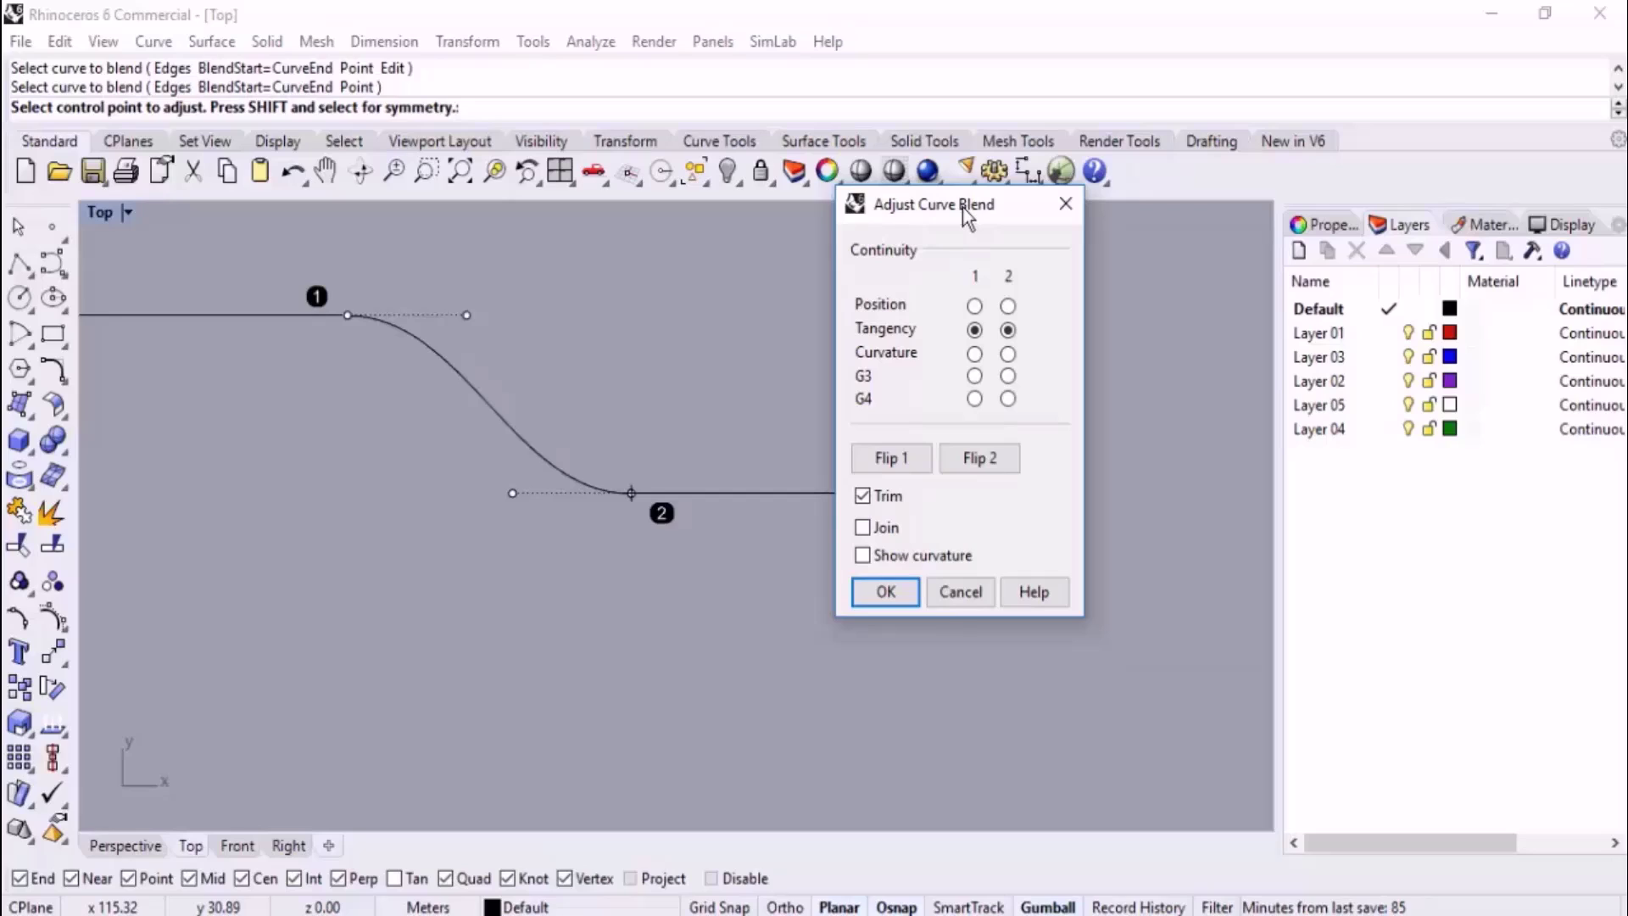
left_click(974, 306)
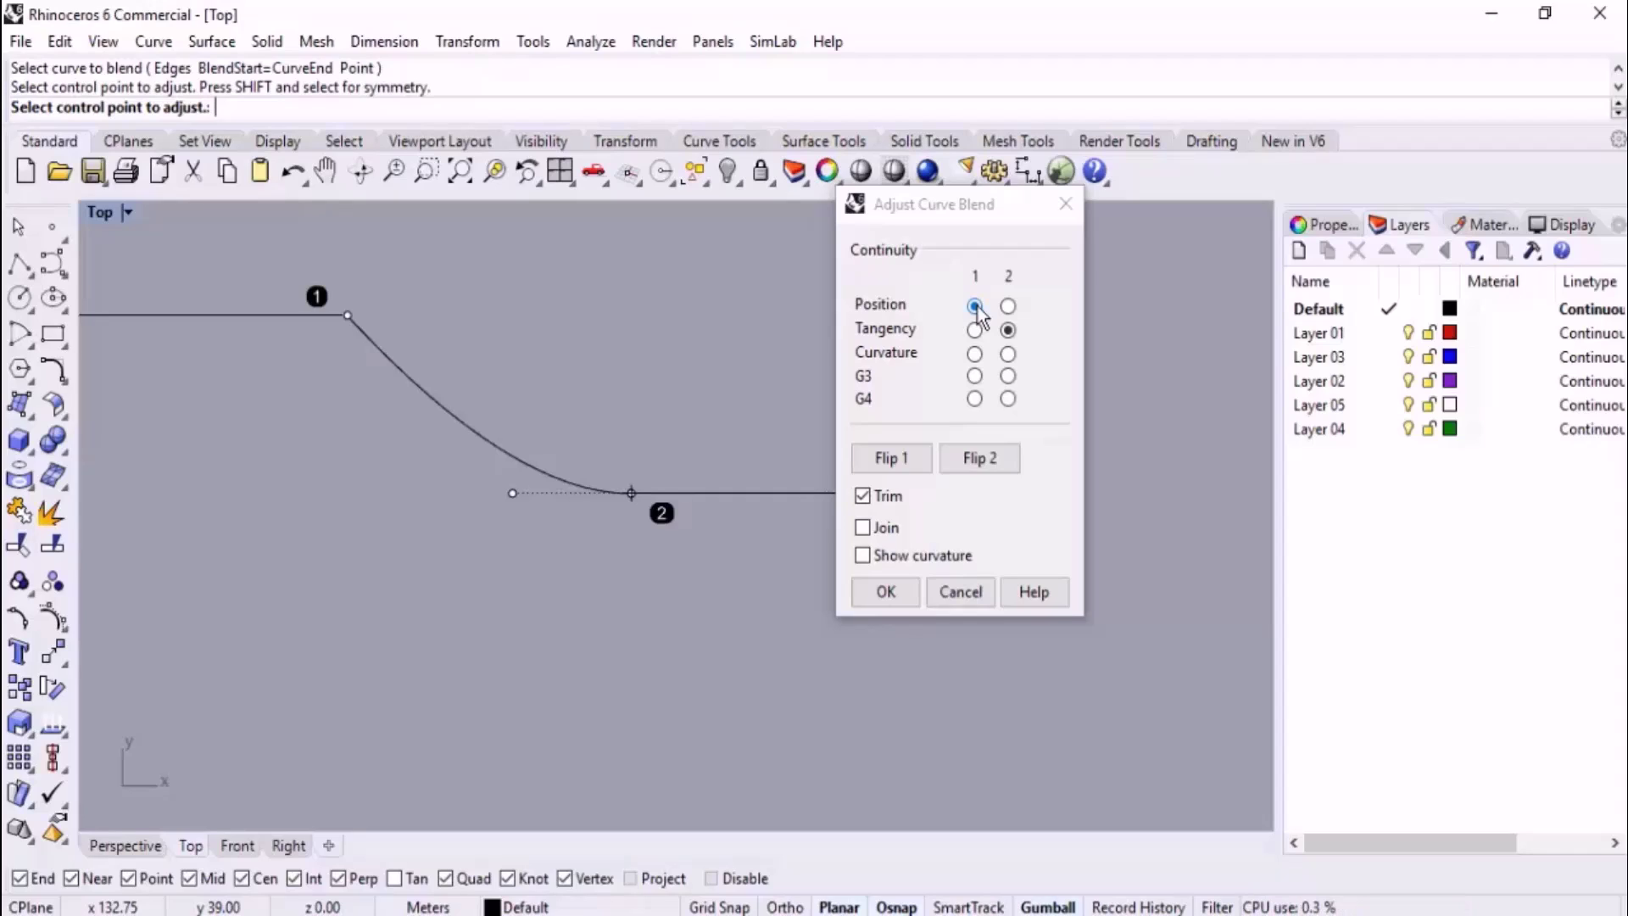
left_click(975, 306)
left_click(976, 330)
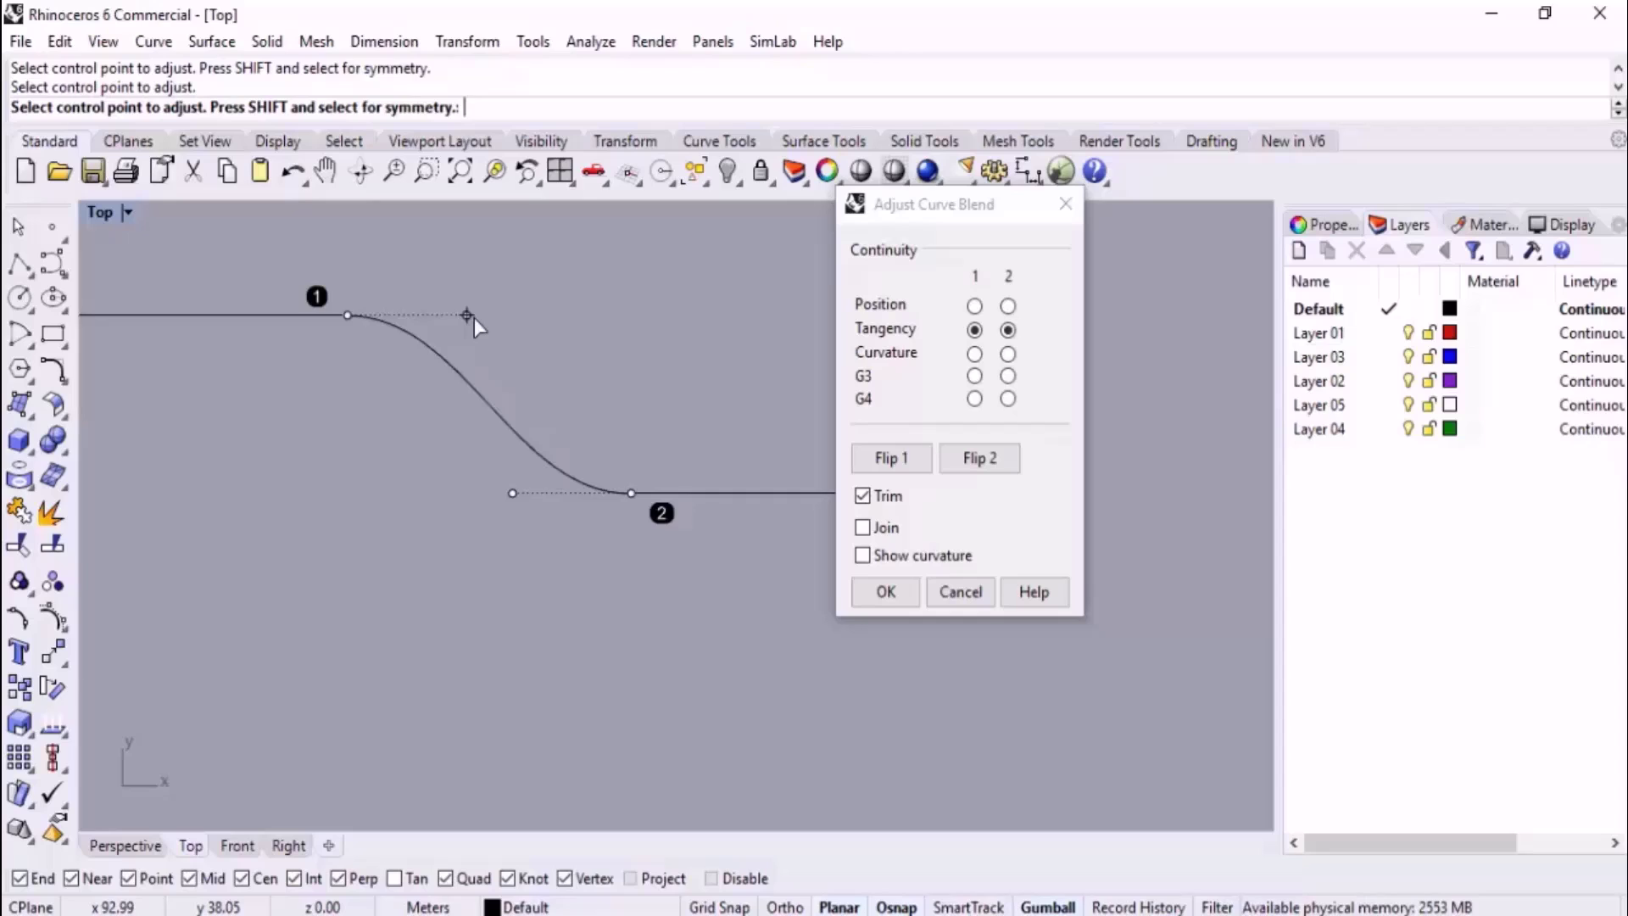
Compare the blend at Curvature, then G3 and G4 continuity on both ends.
left_click(975, 356)
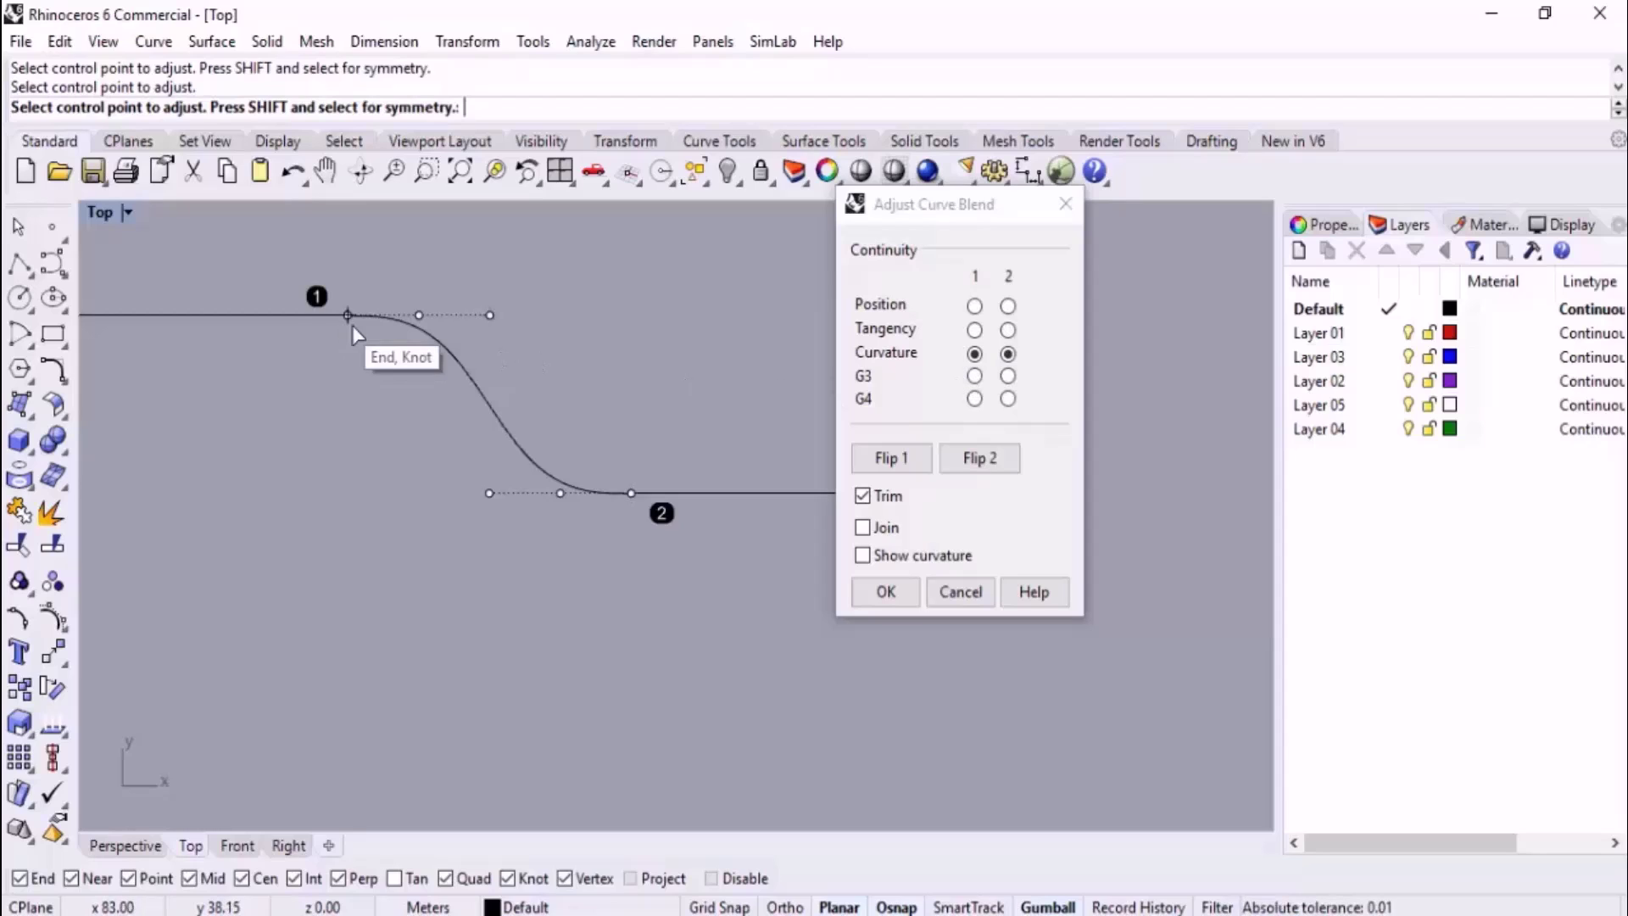
left_click(975, 377)
left_click(1008, 377)
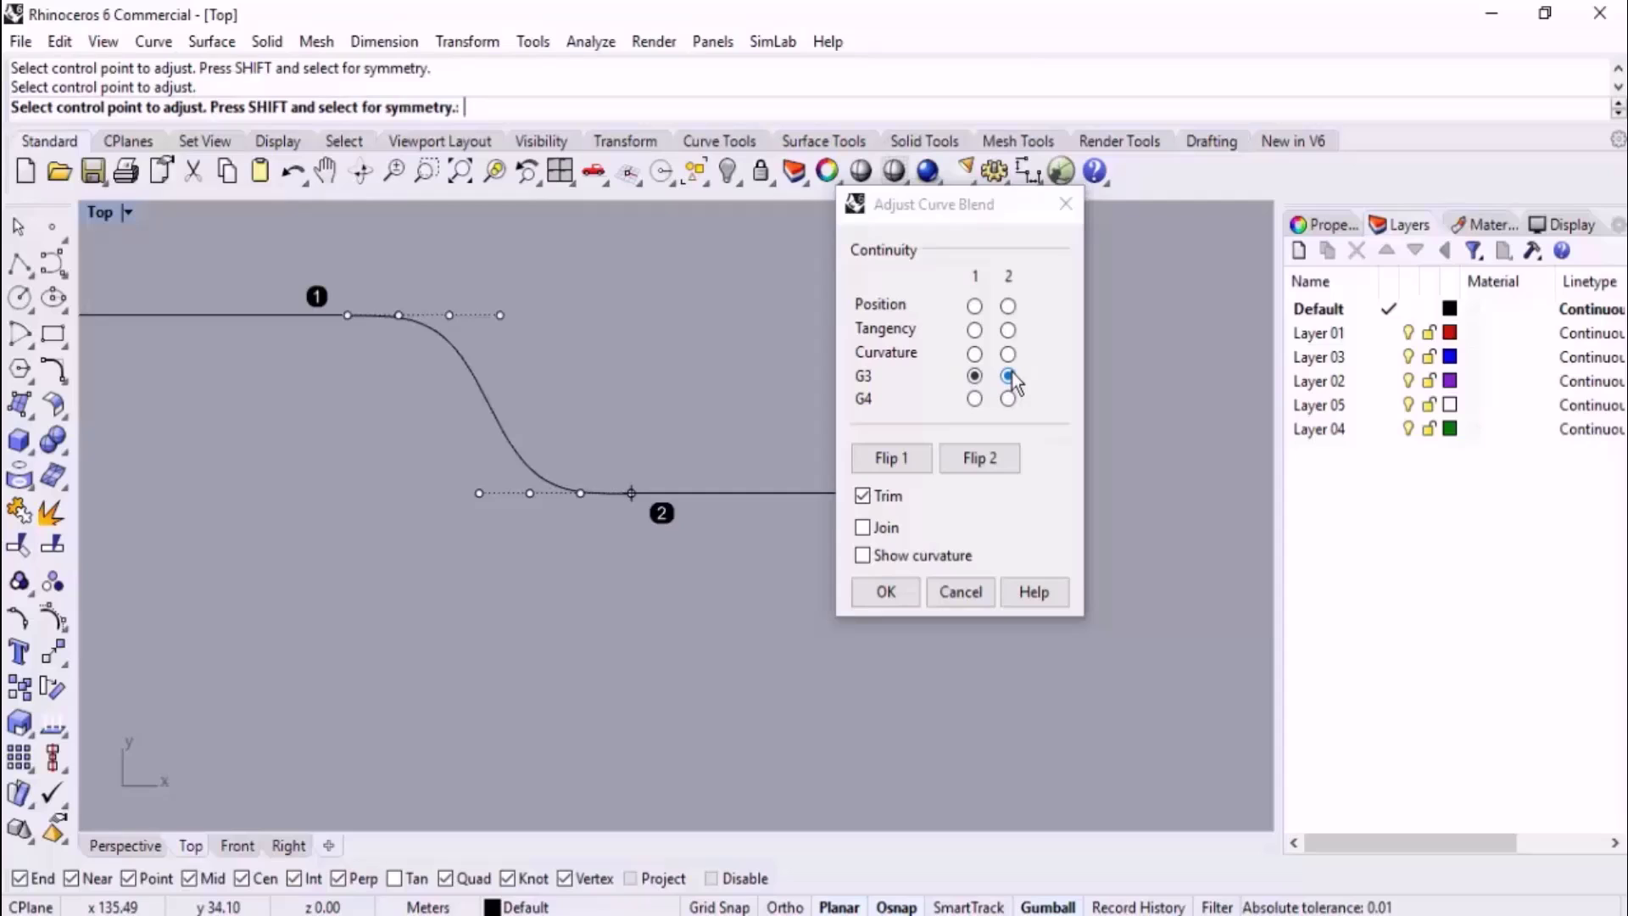
left_click(975, 399)
left_click(1008, 399)
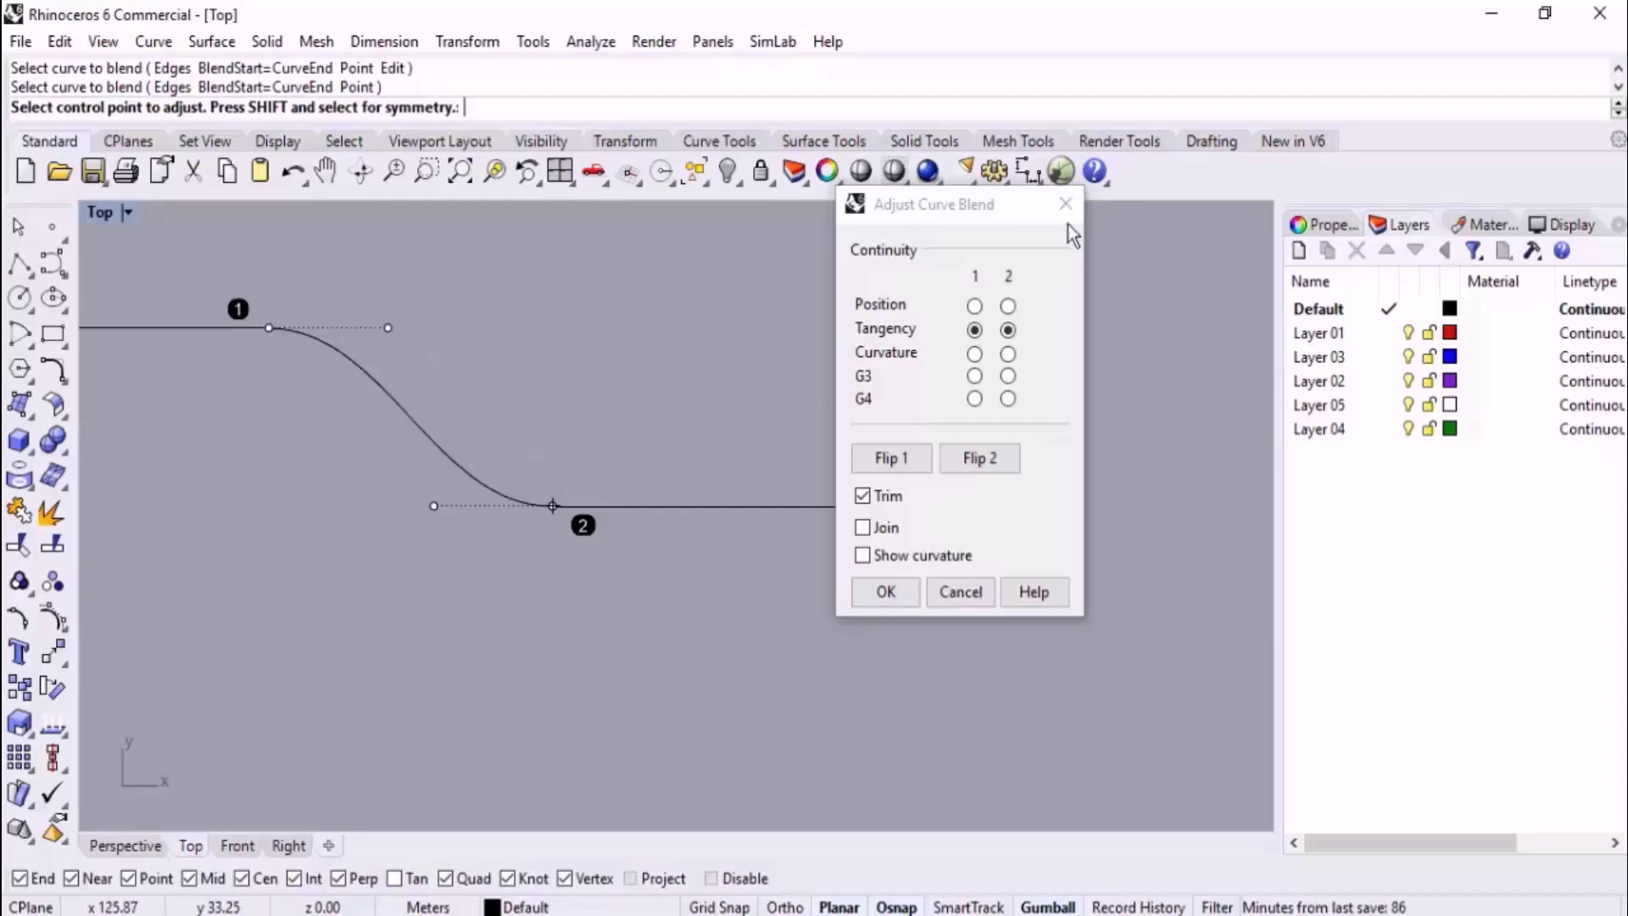
Set both blend ends to Curvature, then back to Tangency.
left_click_drag(974, 218, 1091, 229)
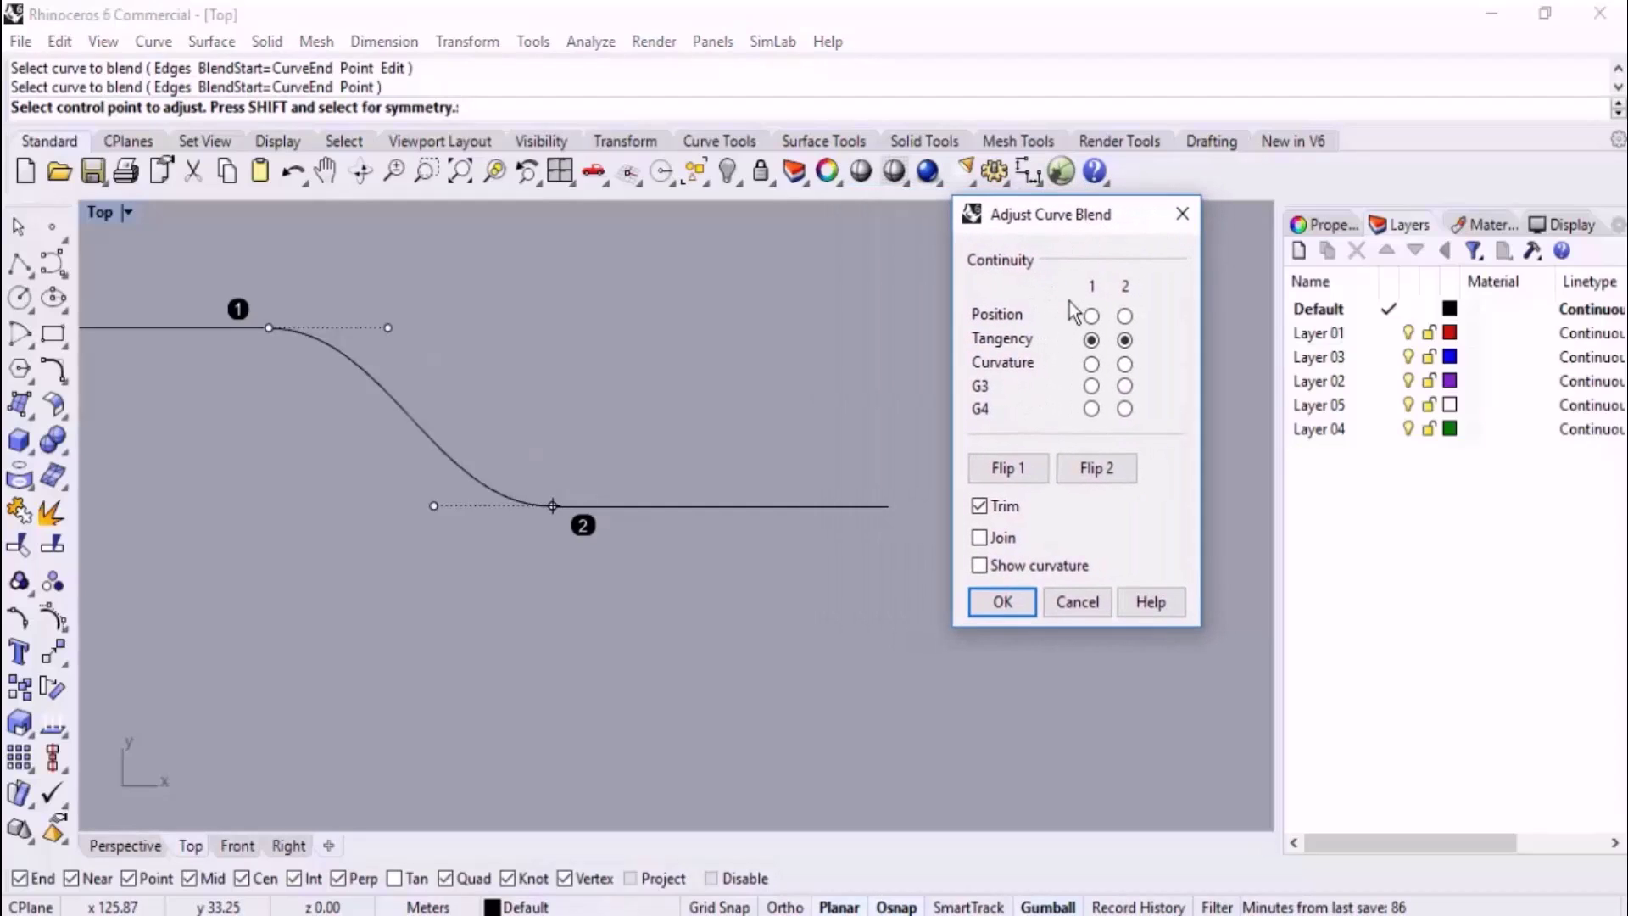
left_click(1092, 364)
left_click(1125, 365)
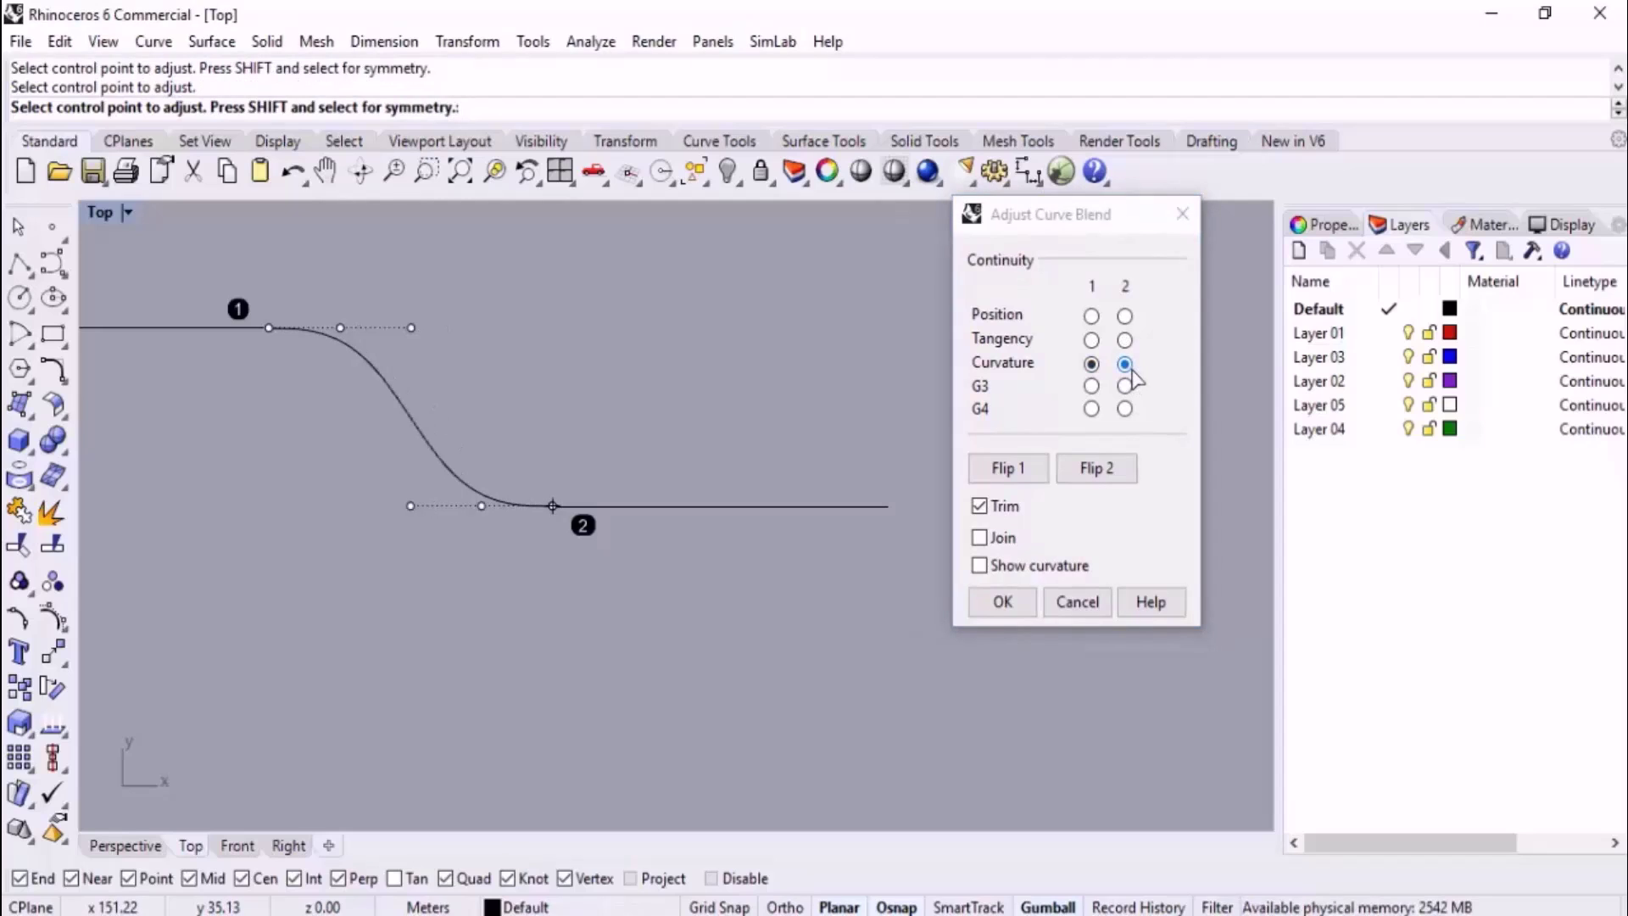
left_click(1091, 340)
left_click(1125, 340)
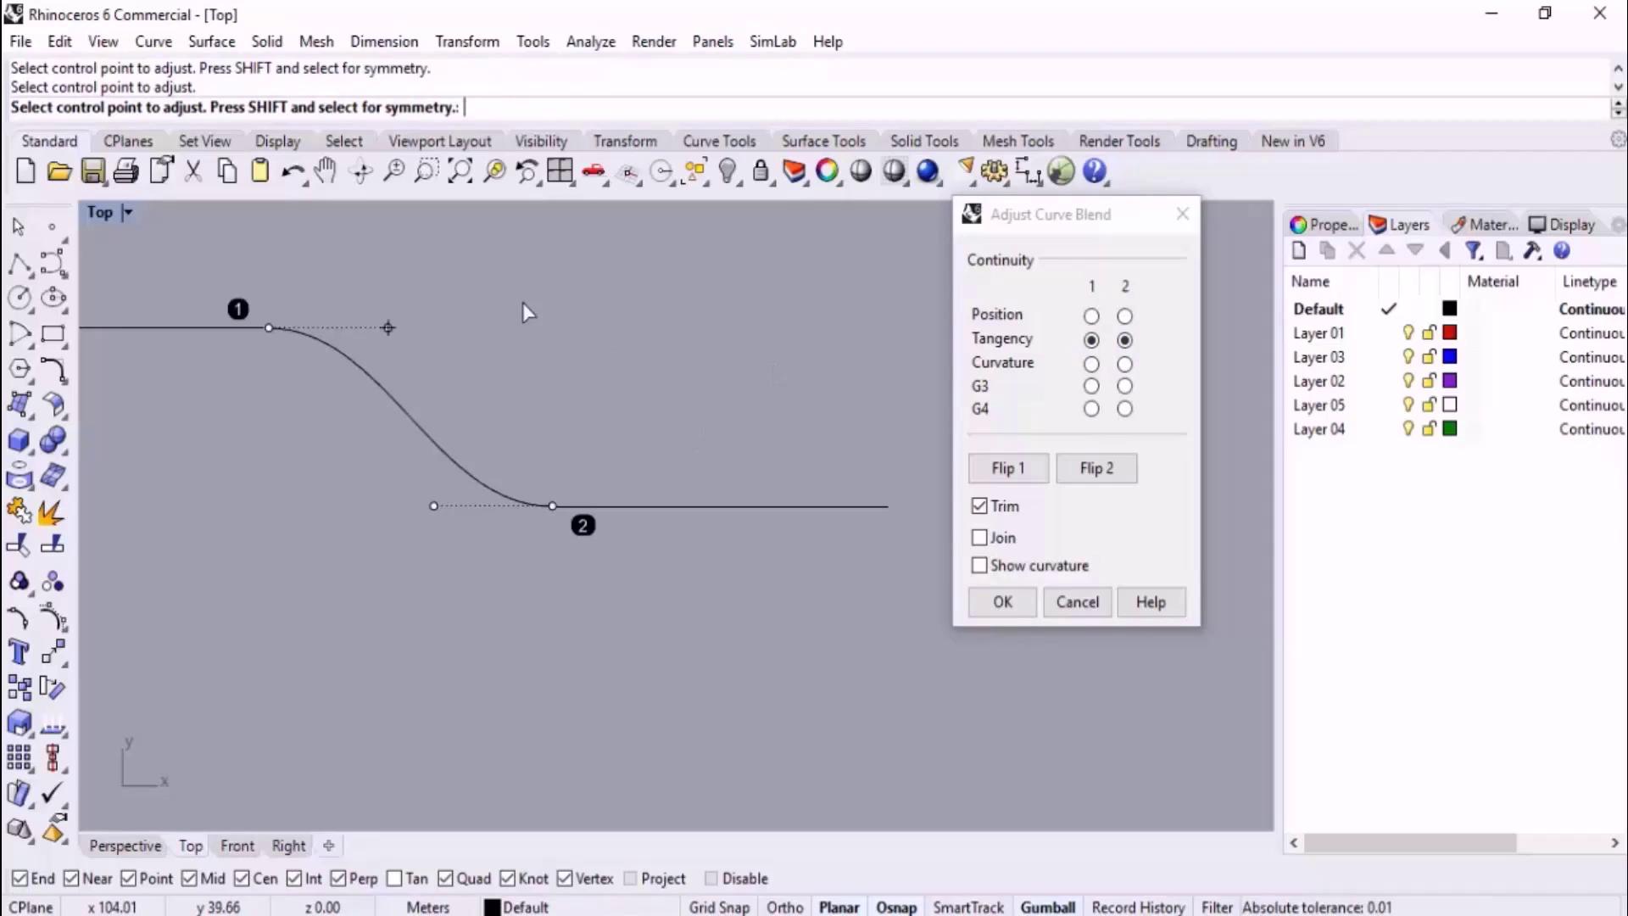
Drag the upper blend handle farther out along the line, then cancel the blend.
left_click(389, 328)
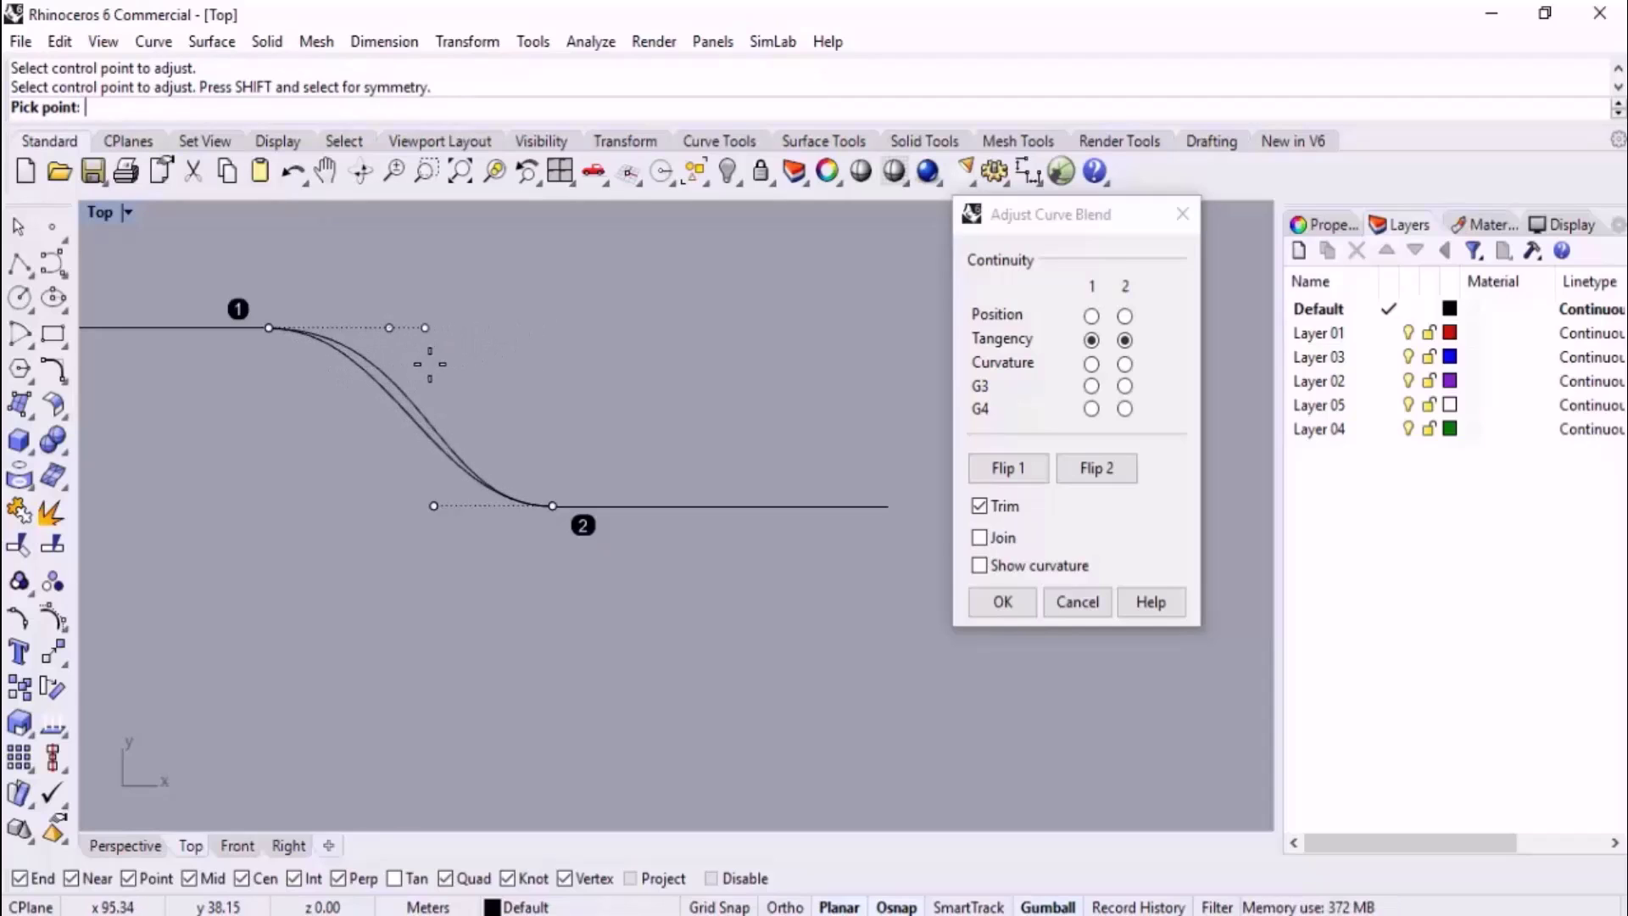
left_click(468, 364)
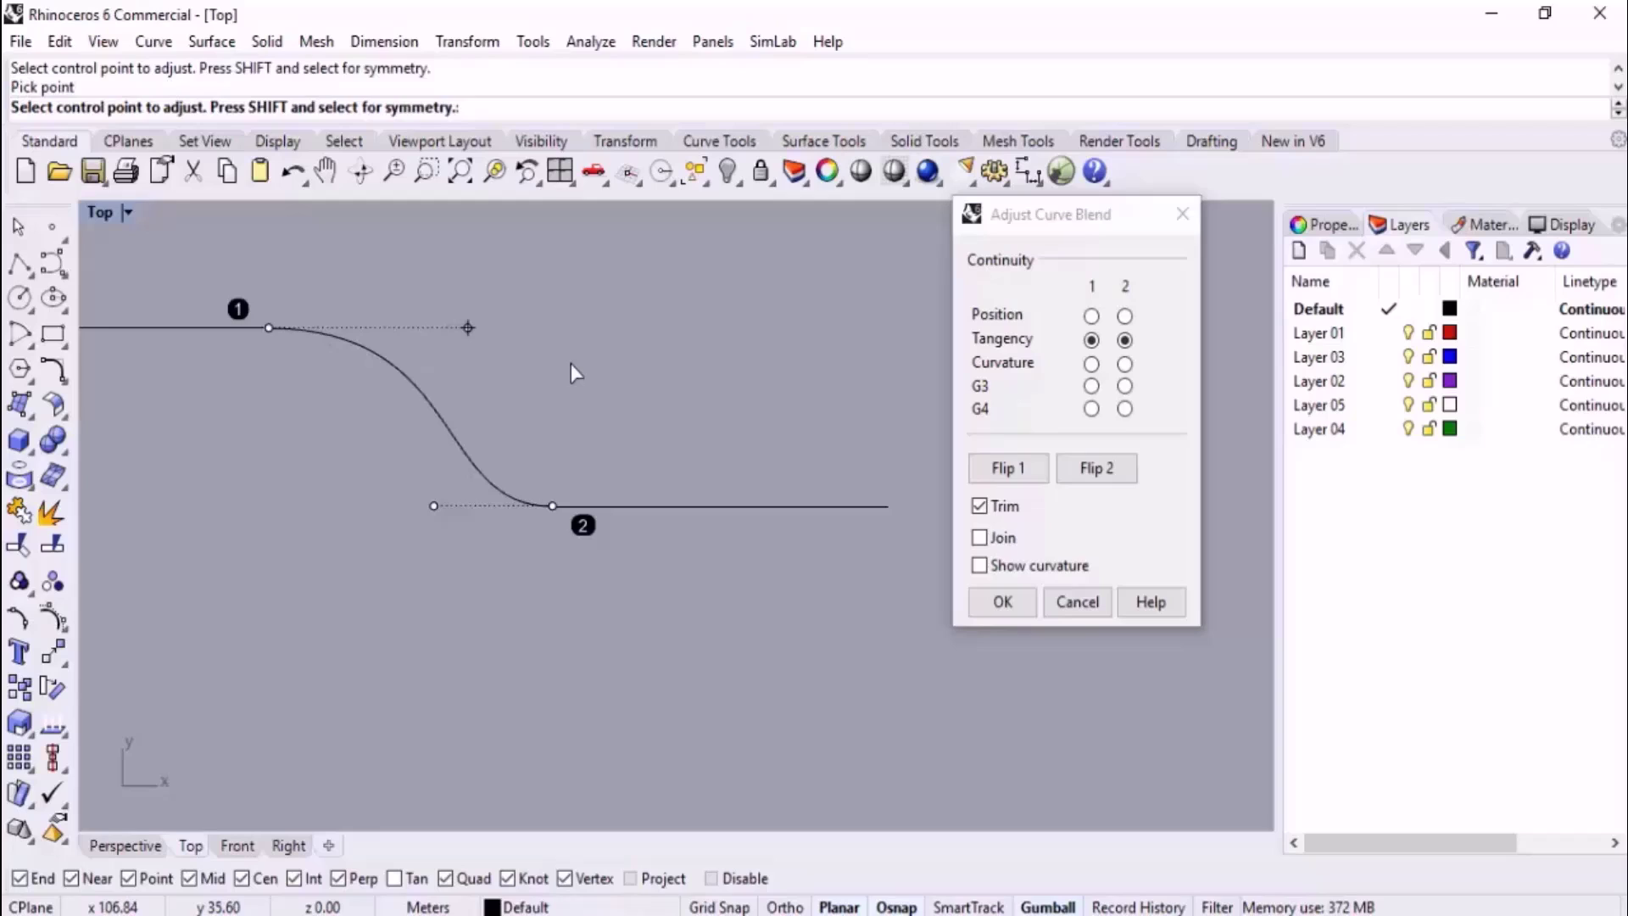
key("Escape")
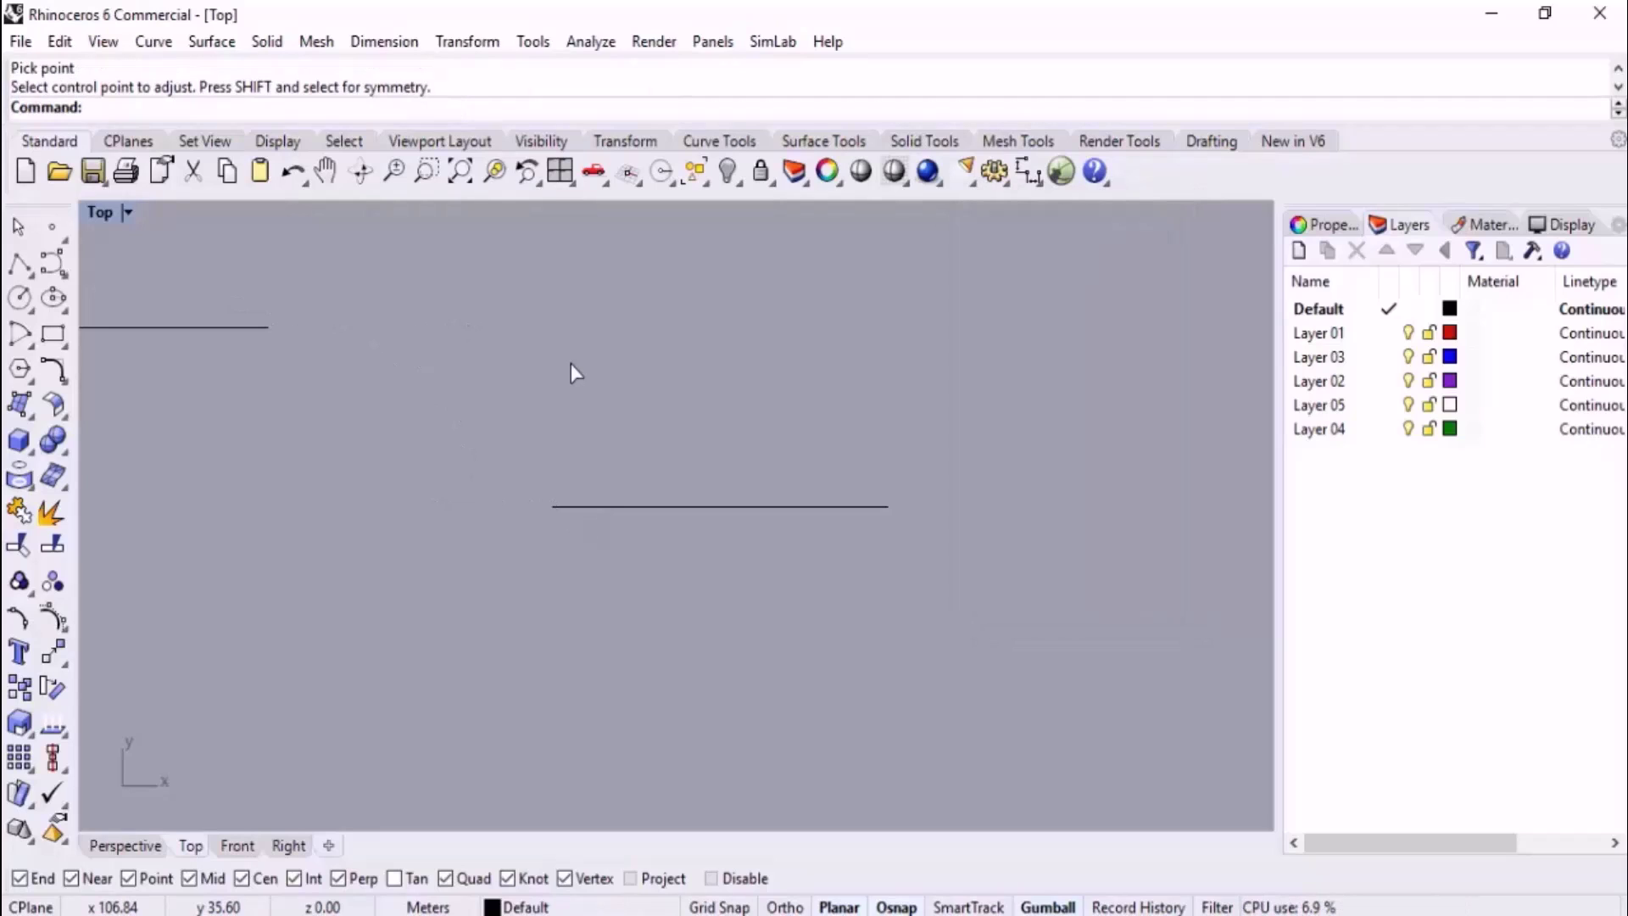
Redo the blend, lengthen the upper handle along the tangent, and accept the S-curve.
key("Return")
left_click(567, 507)
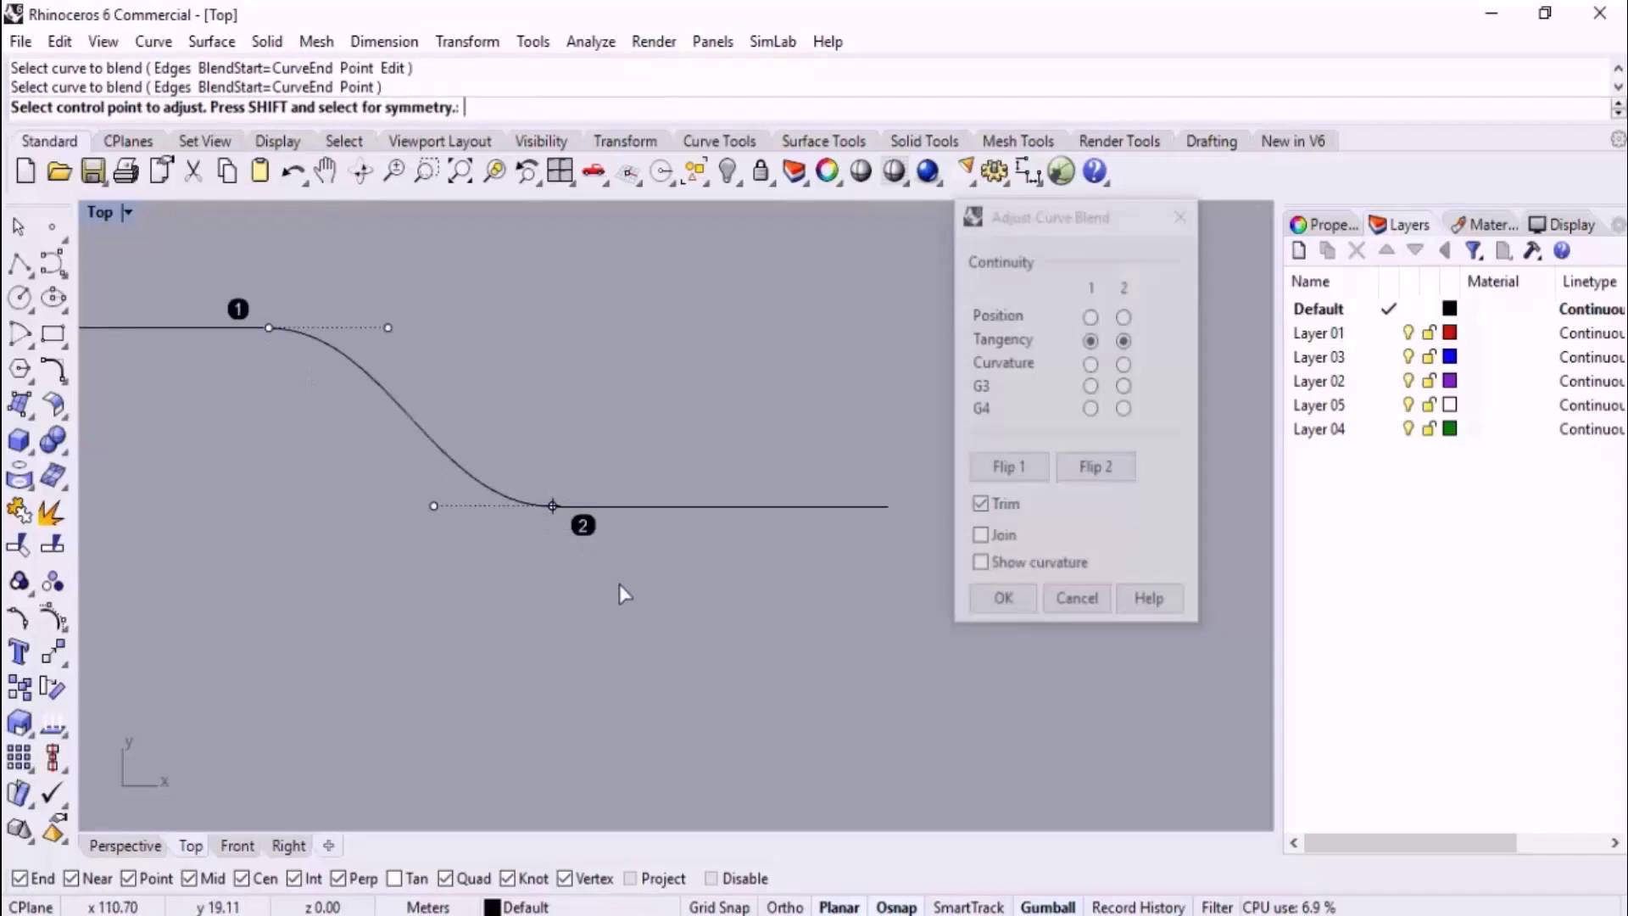
left_click(390, 328)
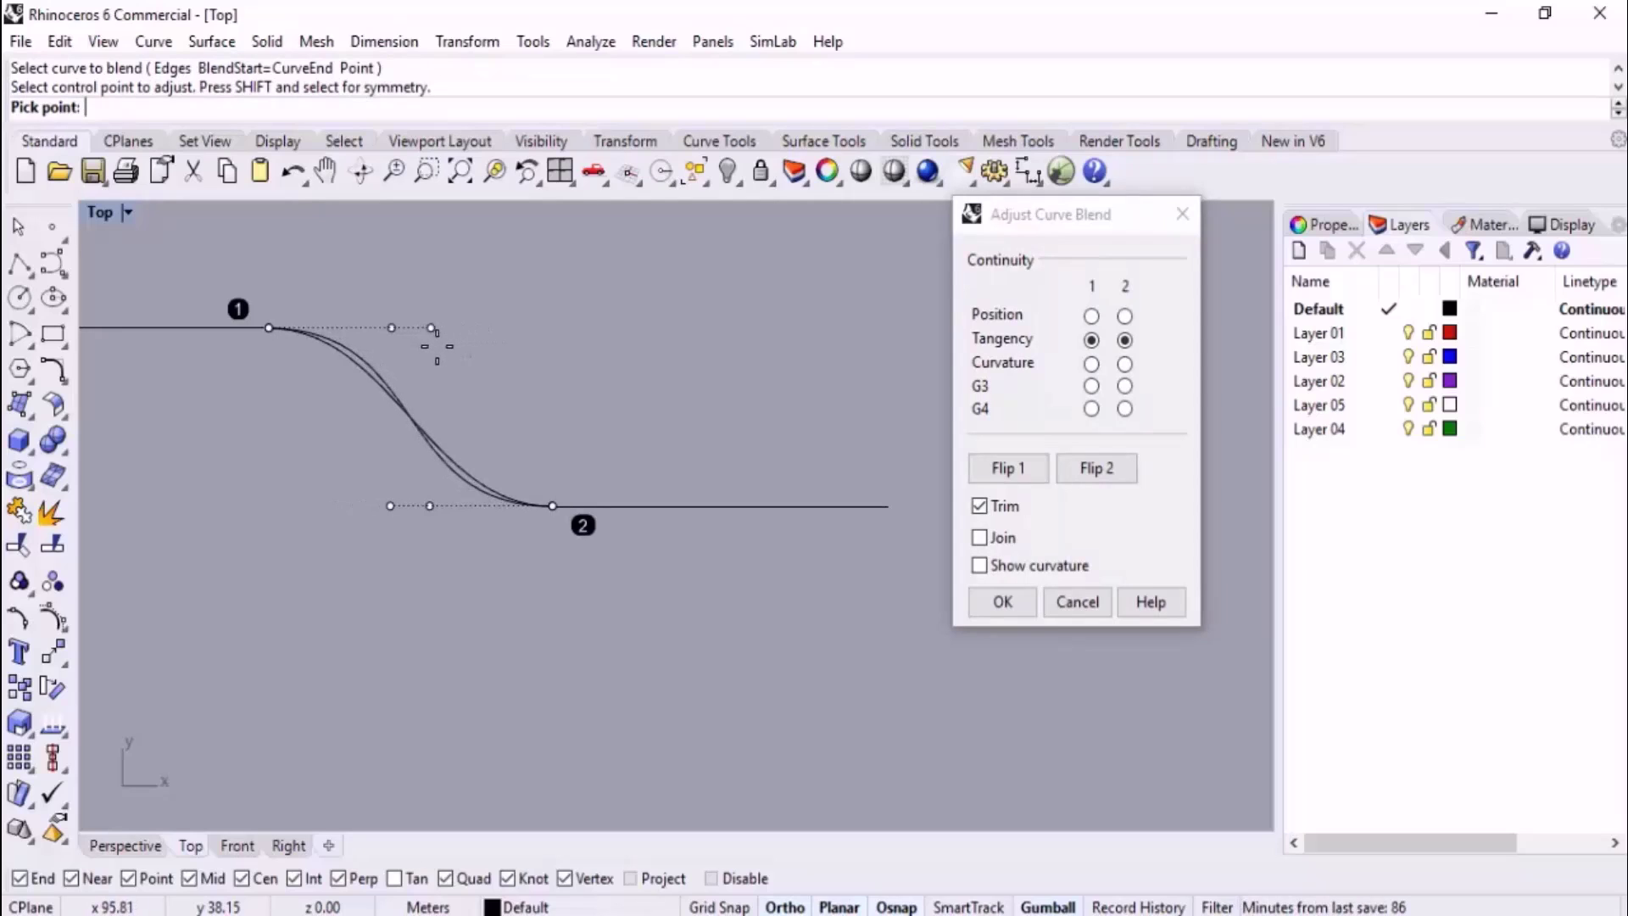
left_click(441, 348)
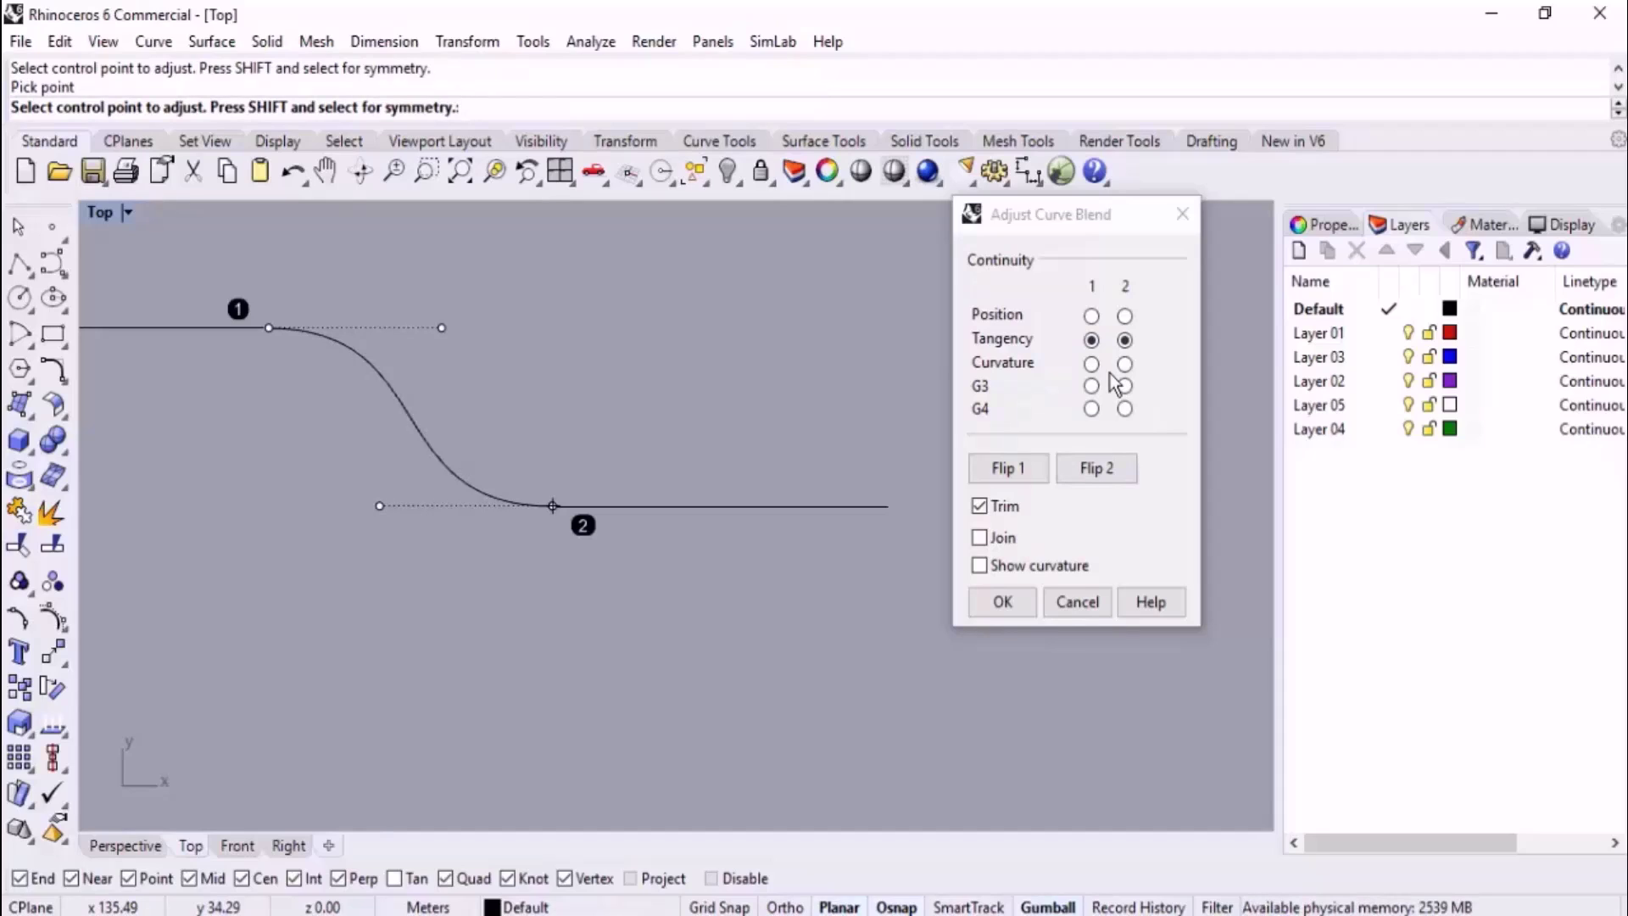
left_click(1002, 601)
scroll(609, 508, "down", 3)
Draw a rectangle, explode it, and delete its top side to leave a U-shape.
left_click(53, 333)
left_click(699, 426)
left_click(875, 609)
left_click(875, 515)
left_click(18, 511)
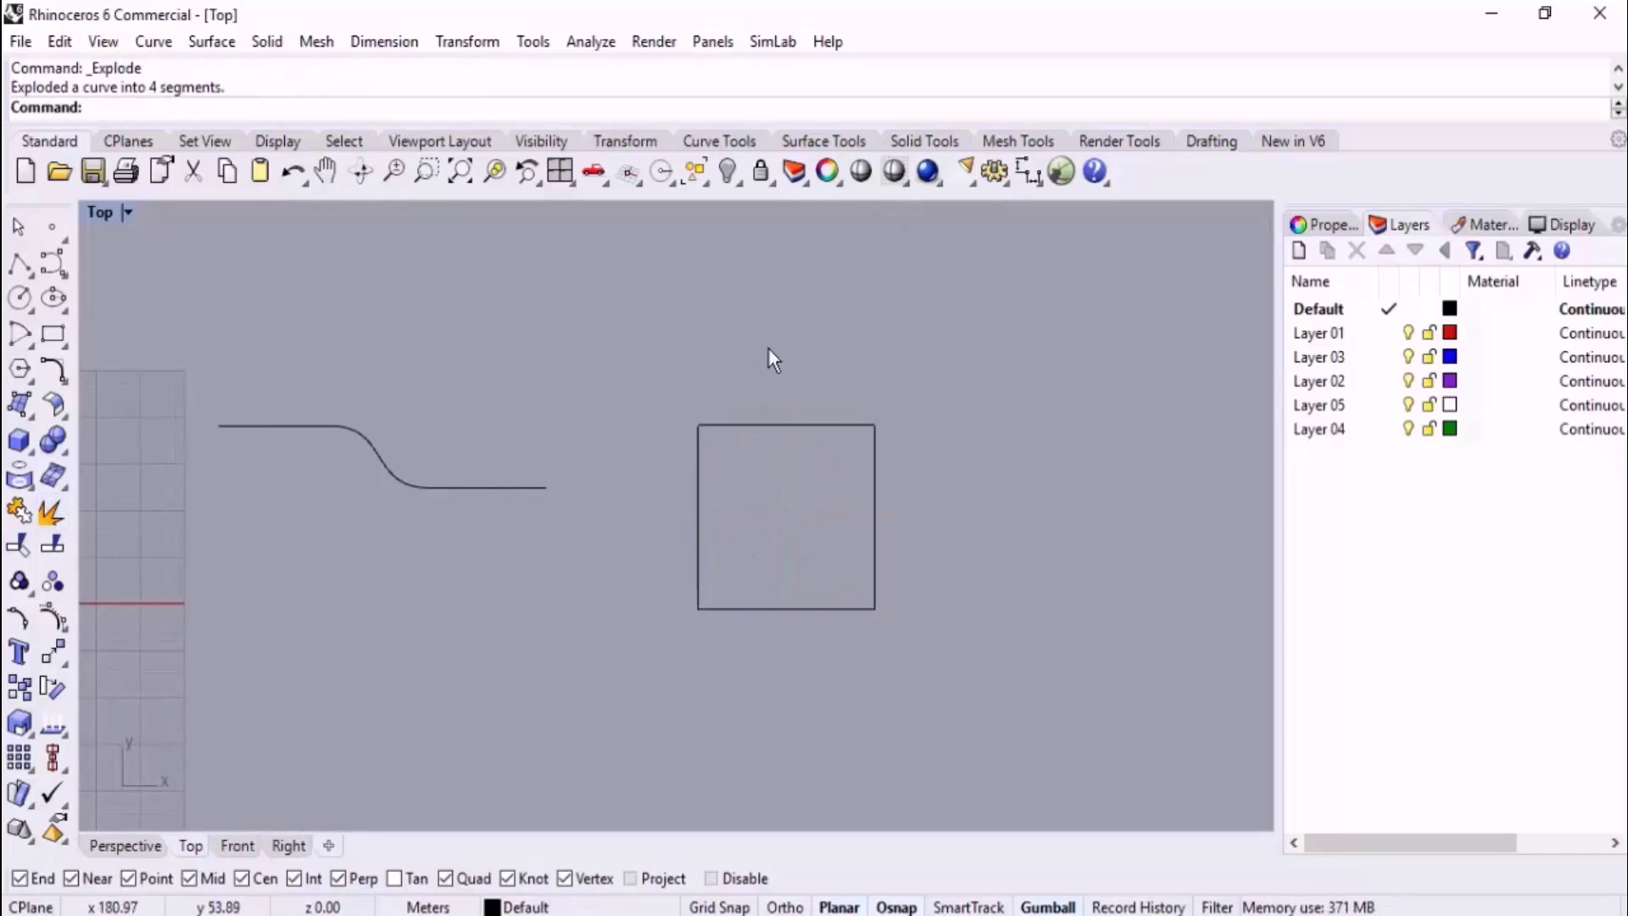
left_click(763, 426)
key("Delete")
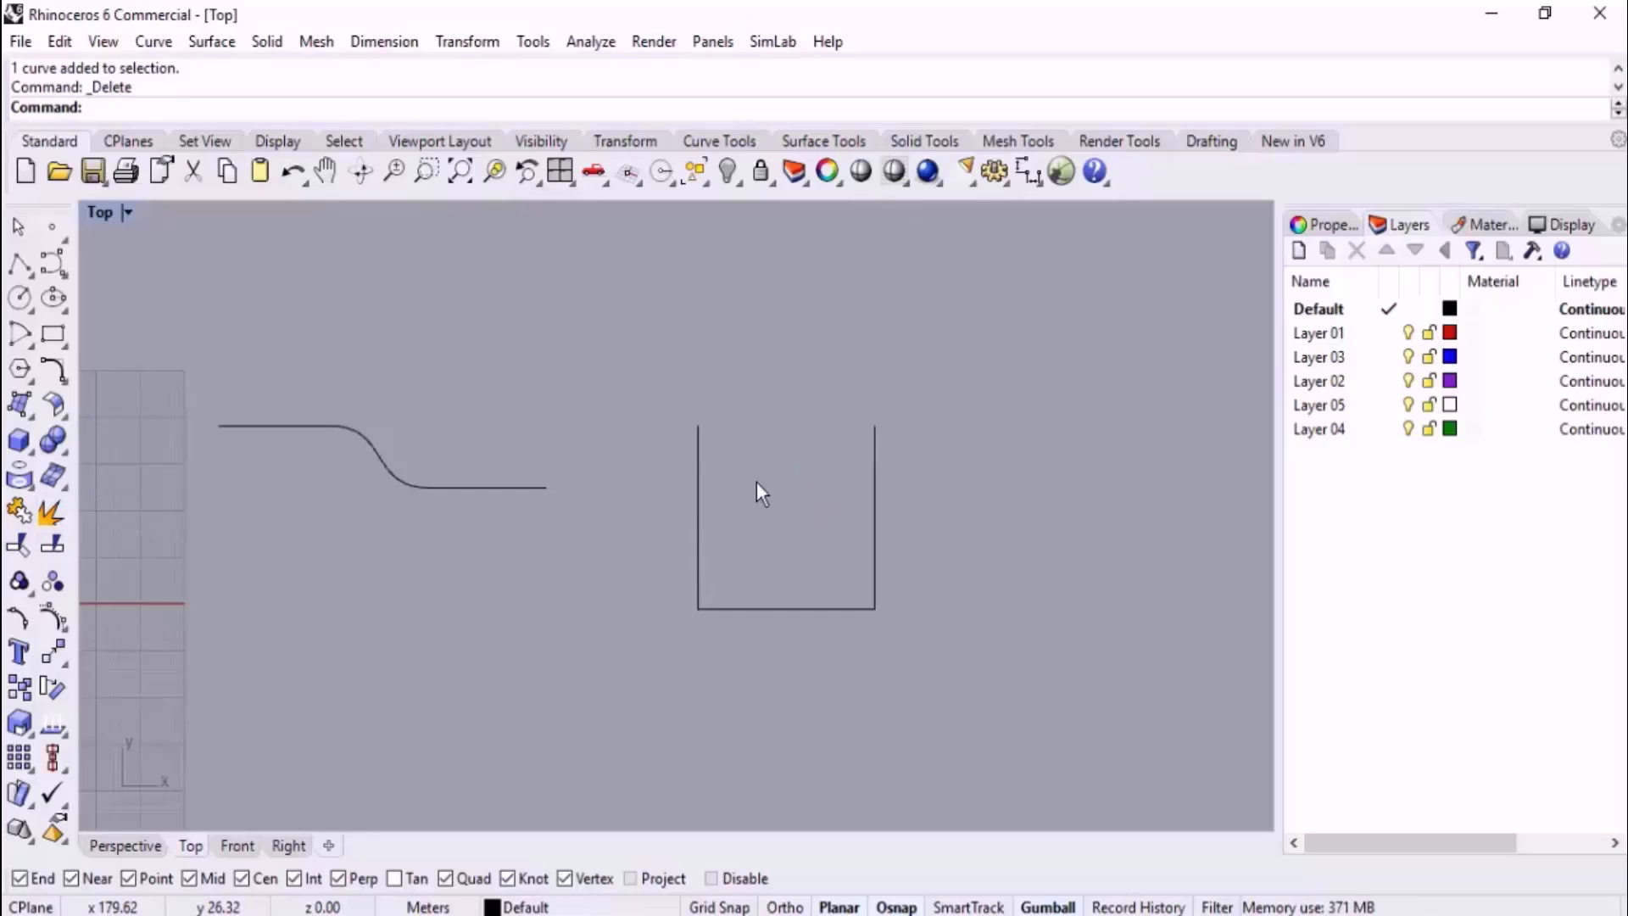
Preview an arch blend between the two vertical sides, flatten its handle, then cancel.
type("blendcrv")
key("Return")
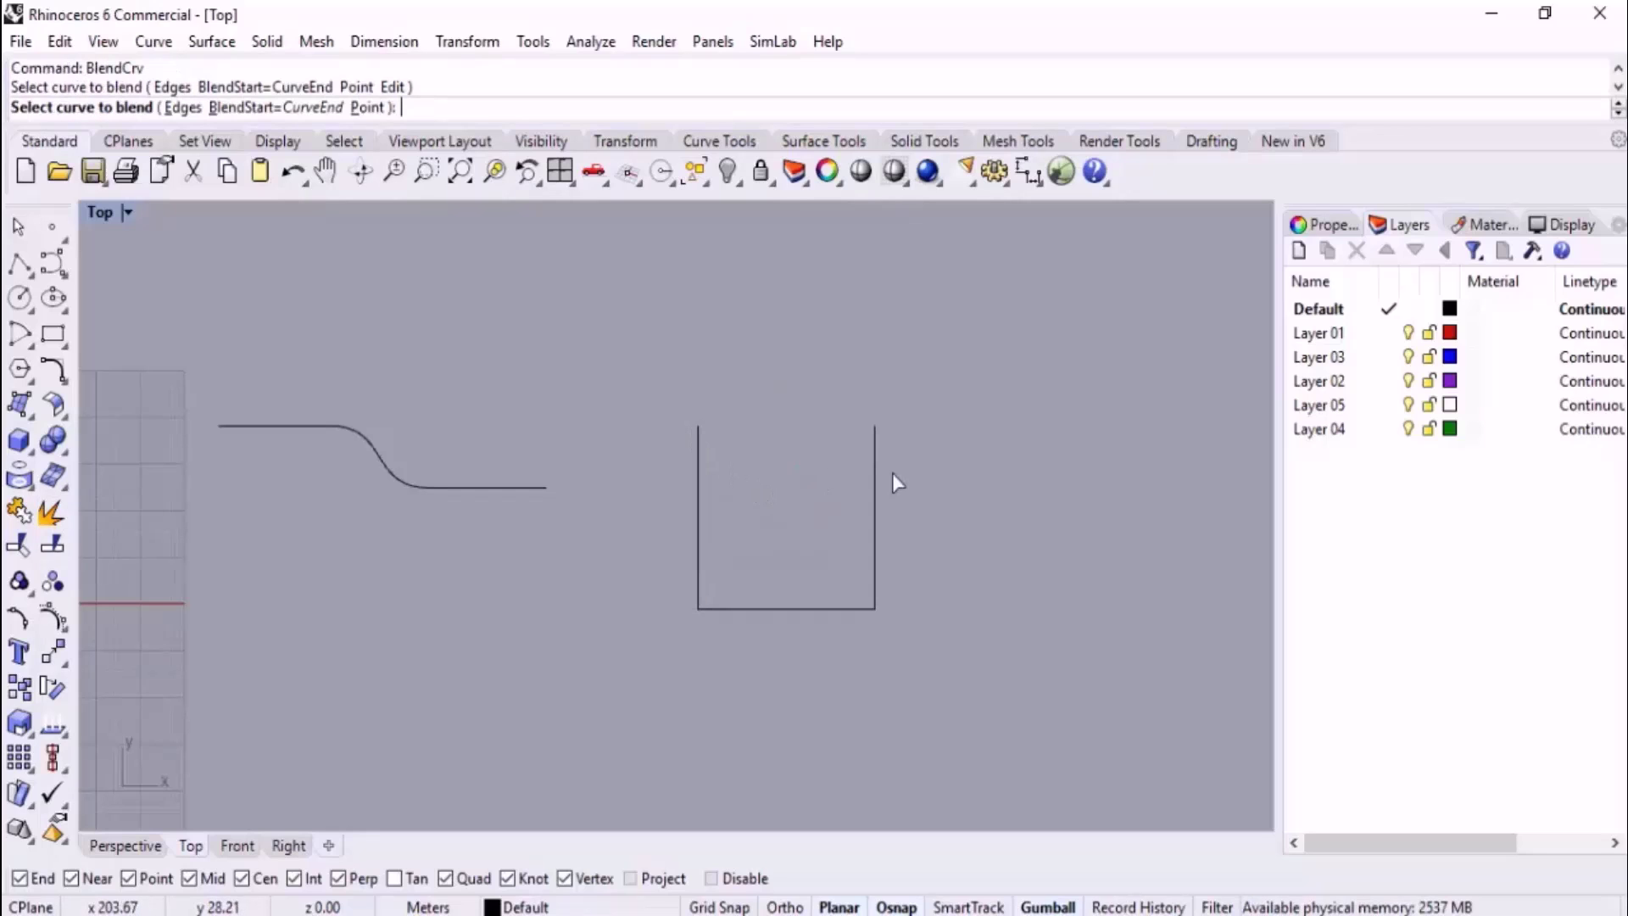
left_click(875, 447)
scroll(816, 488, "up", 3)
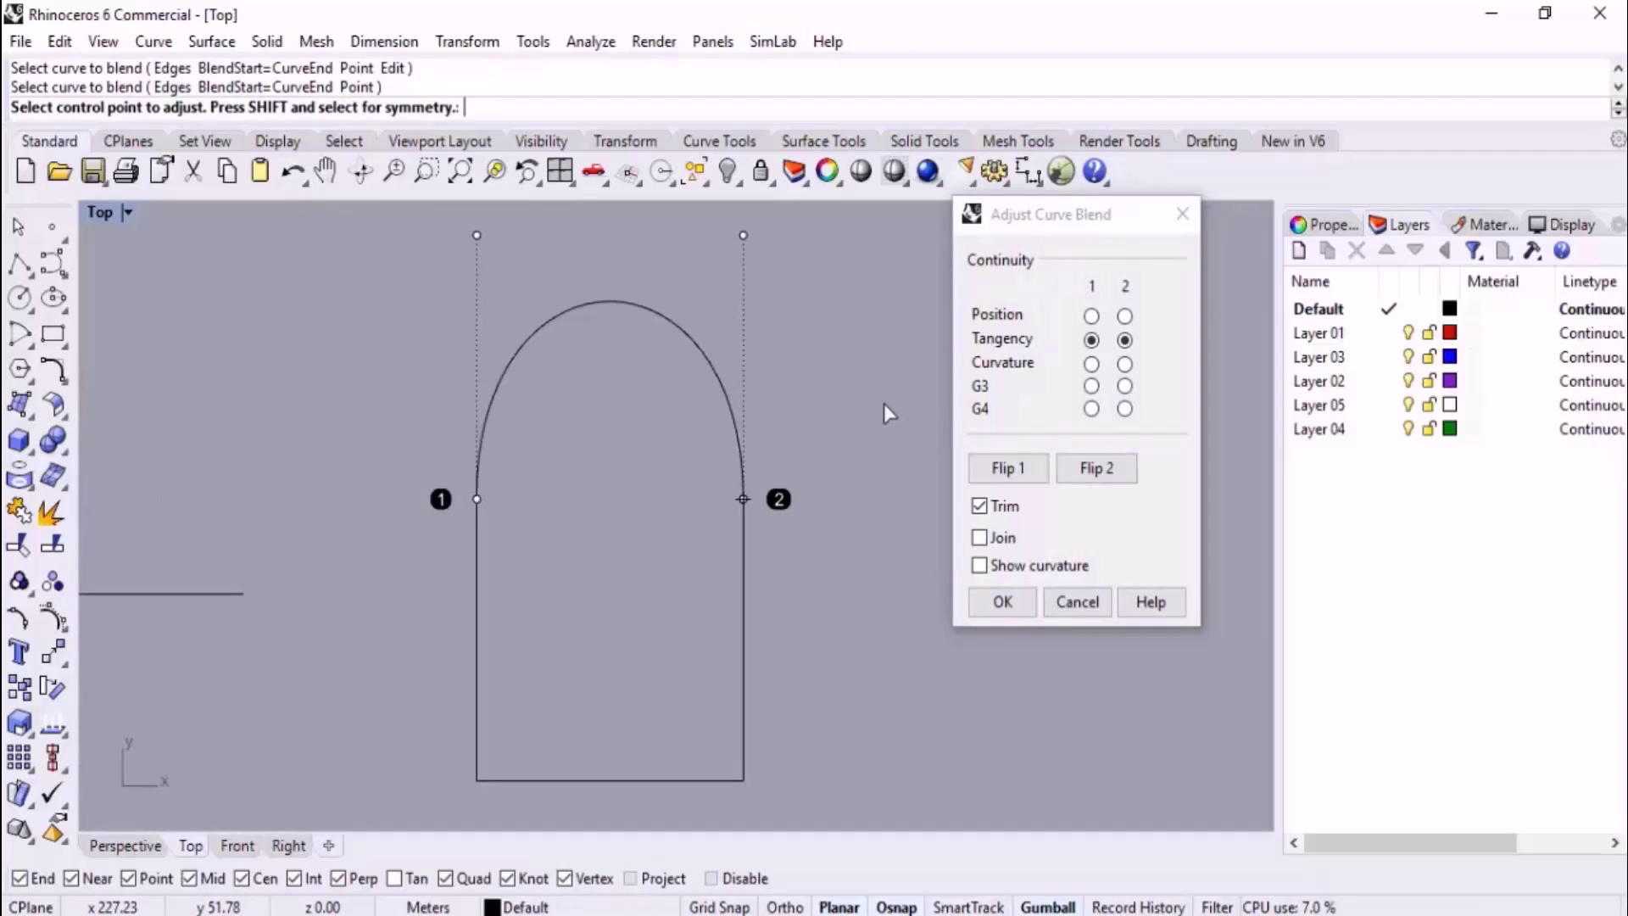
left_click(744, 236)
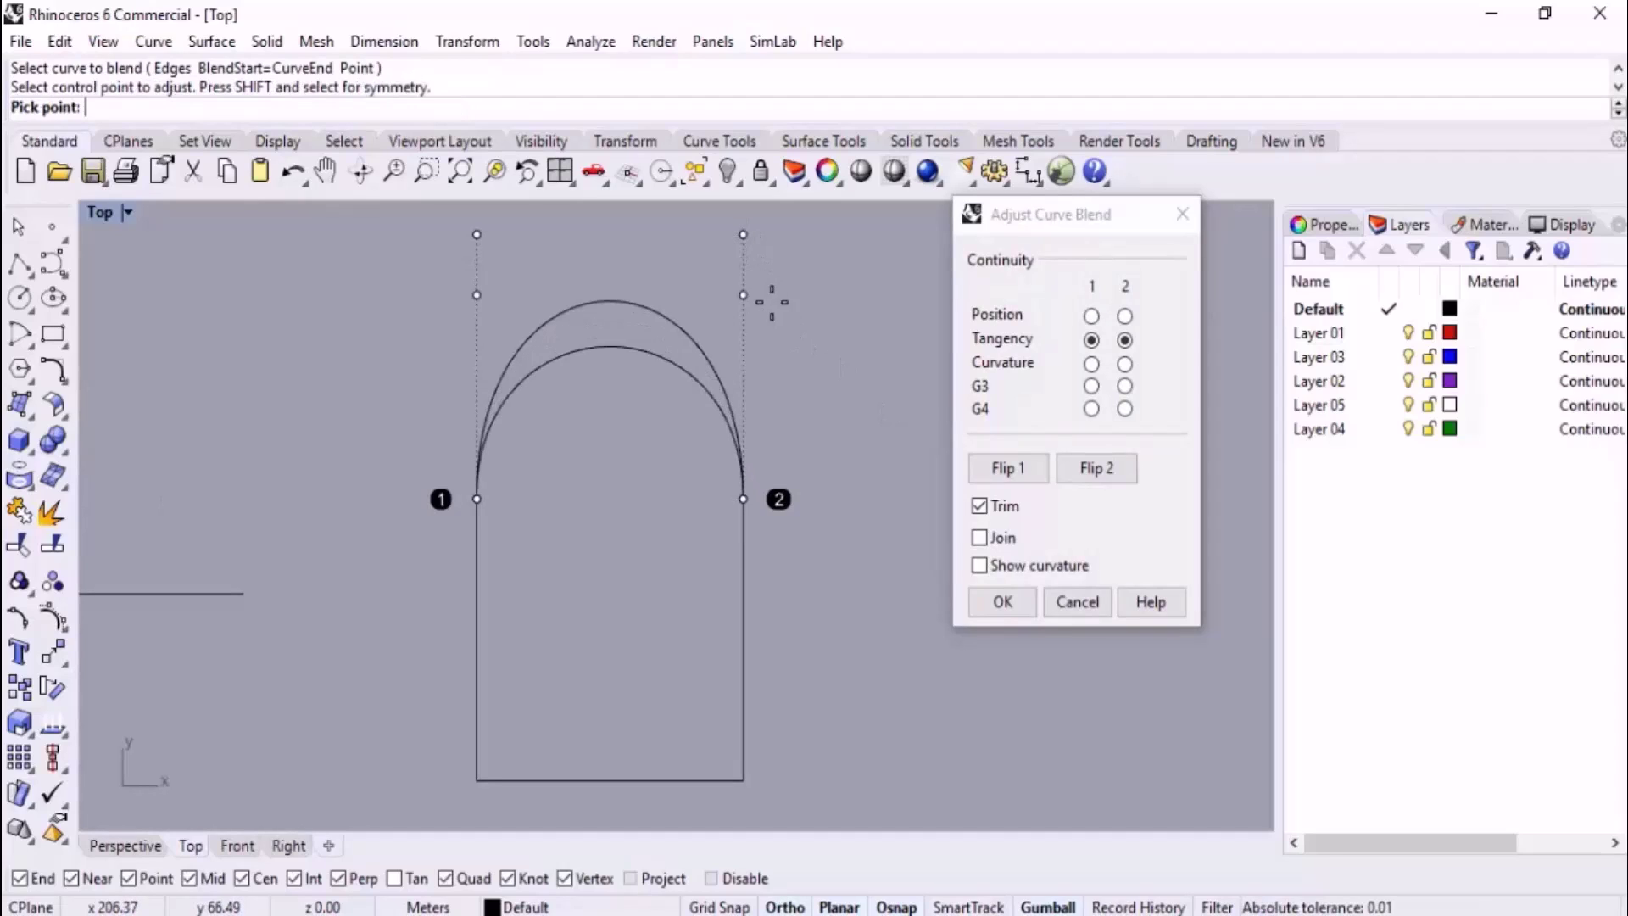
left_click(792, 389)
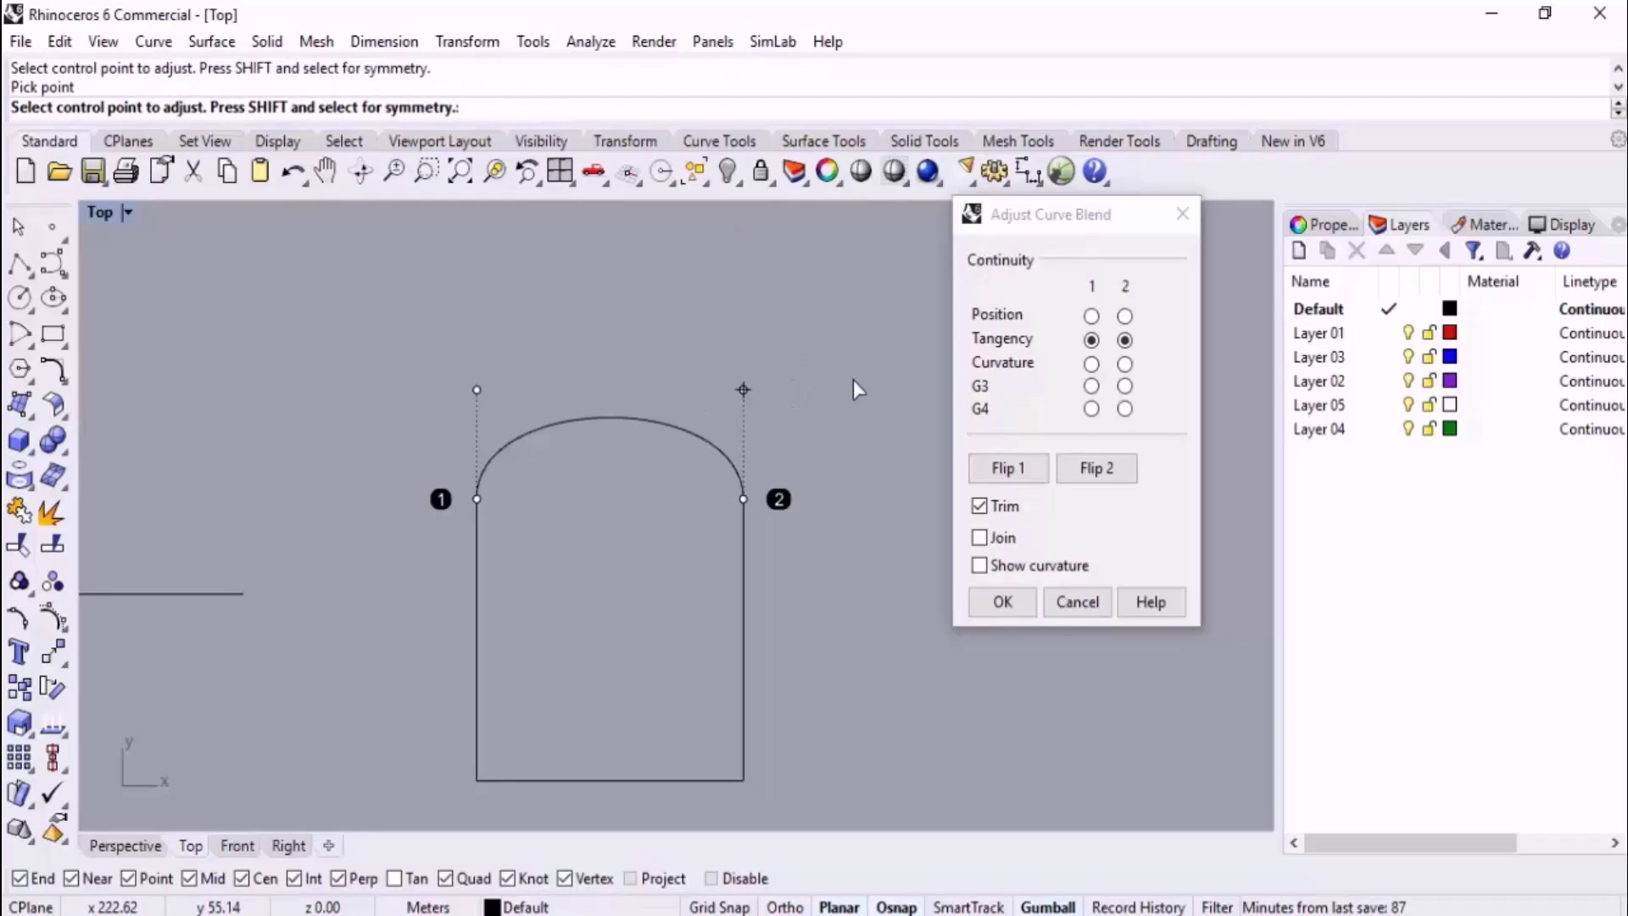
key("Escape")
scroll(802, 456, "down", 5)
right_click_drag(802, 456, 603, 420)
scroll(602, 433, "up", 2)
Draw a separate horizontal line and a vertical line below and to its right.
left_click(19, 263)
left_click(489, 369)
left_click(720, 369)
key("Return")
key("Return")
left_click(809, 446)
left_click(810, 648)
key("Return")
Blend the horizontal and vertical lines into a rounded corner, pulling the vertical handle farther up.
type("BlendCrv")
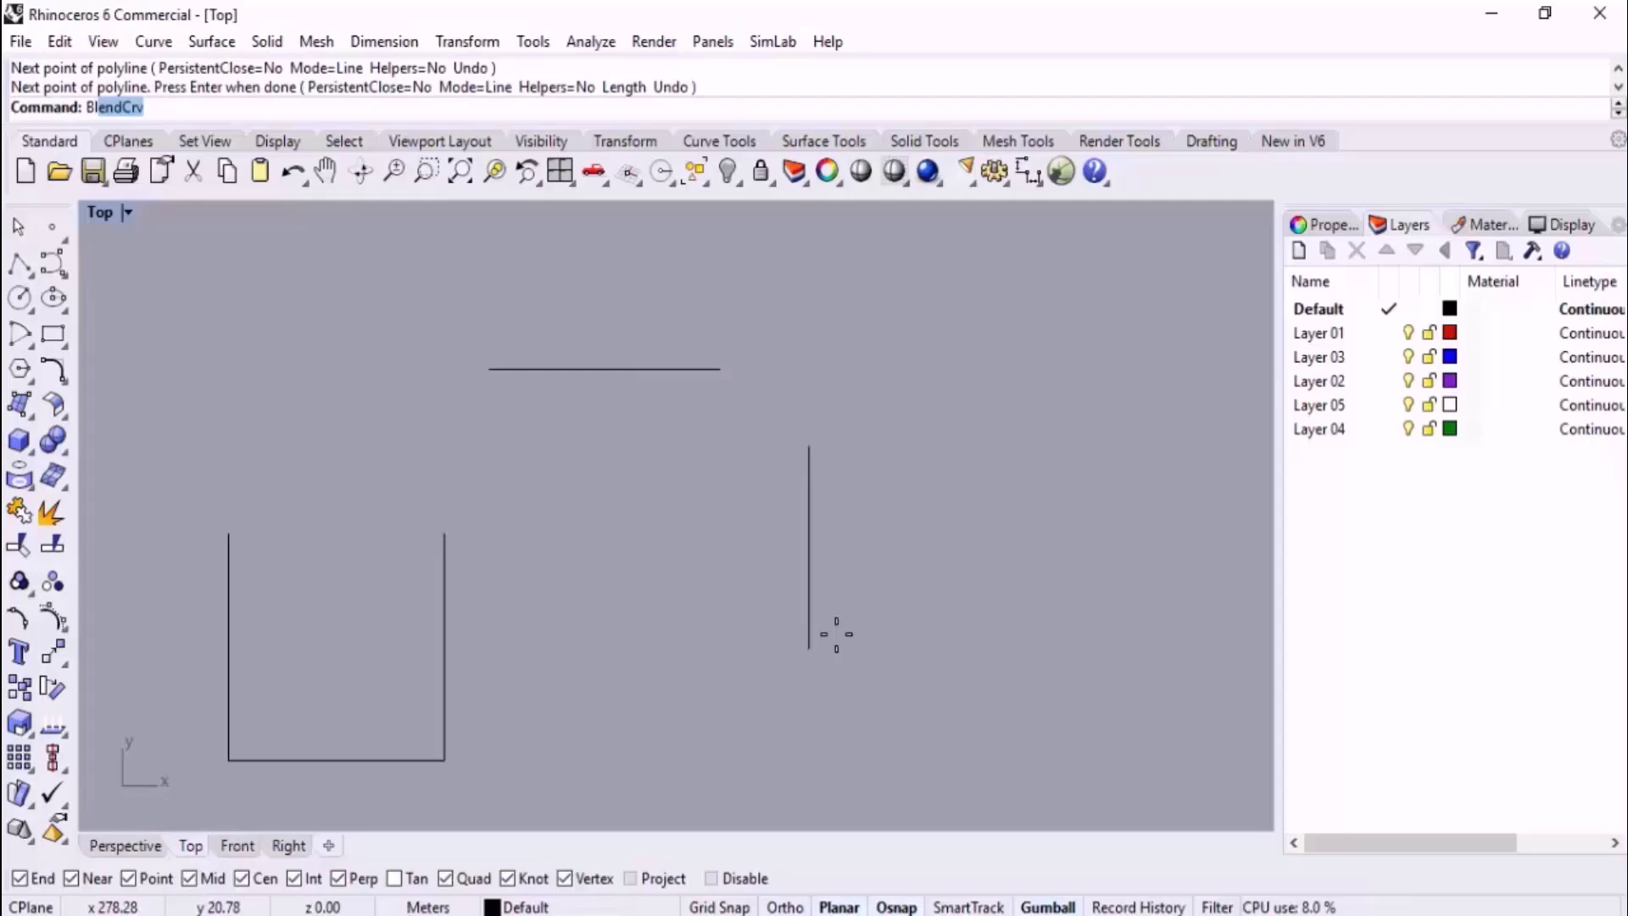
key("Return")
left_click(712, 372)
left_click(810, 466)
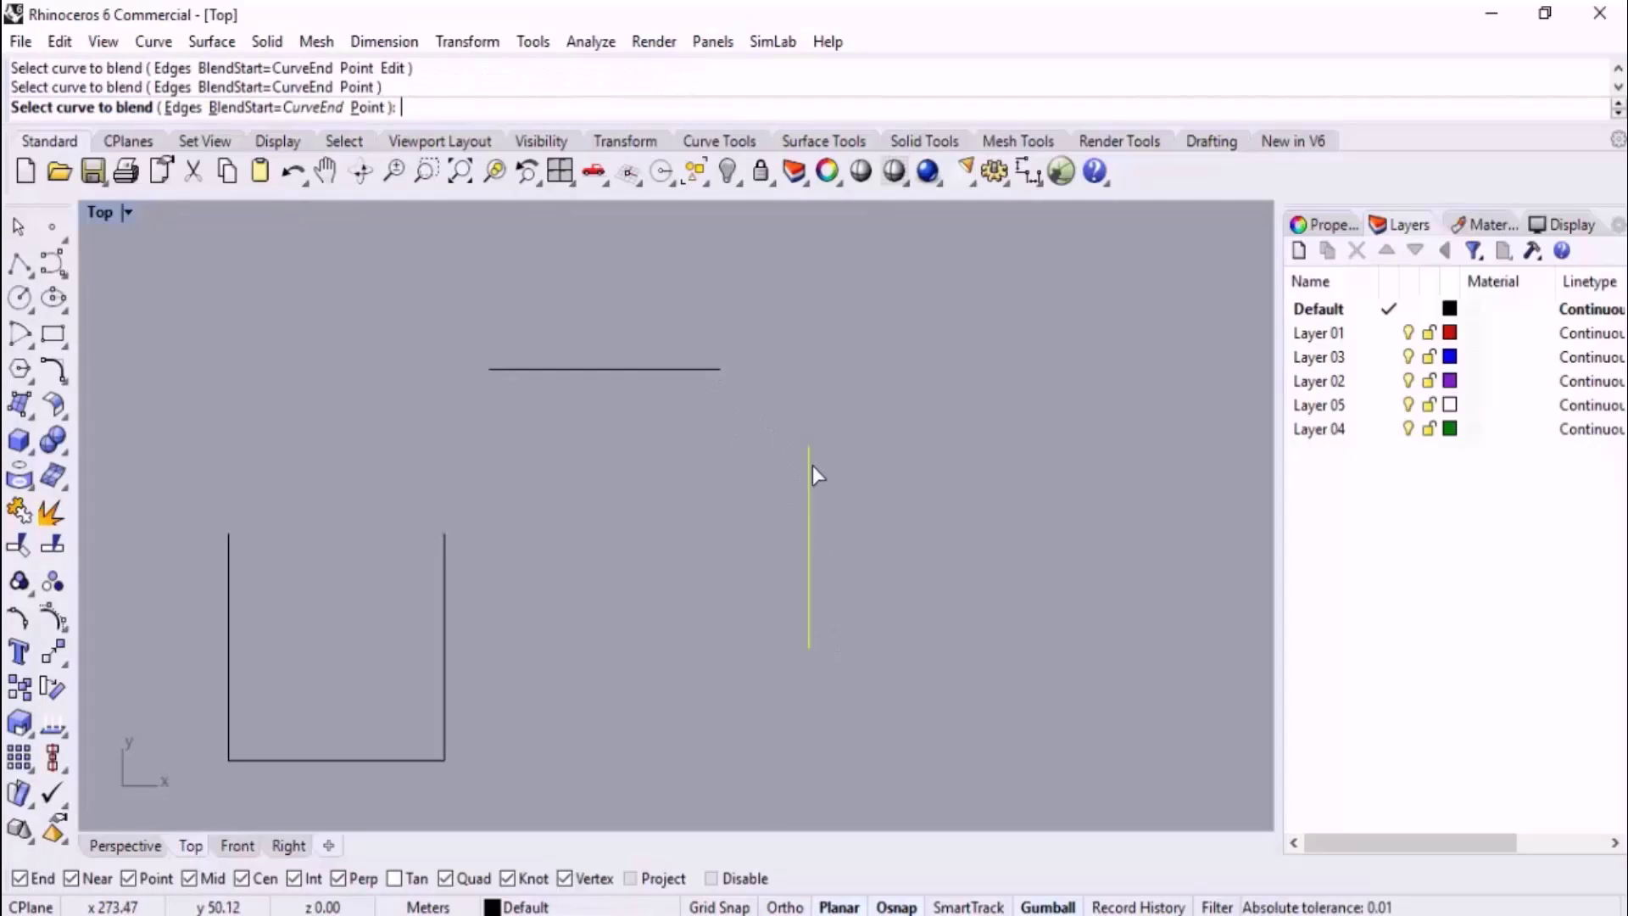
scroll(774, 385, "up", 3)
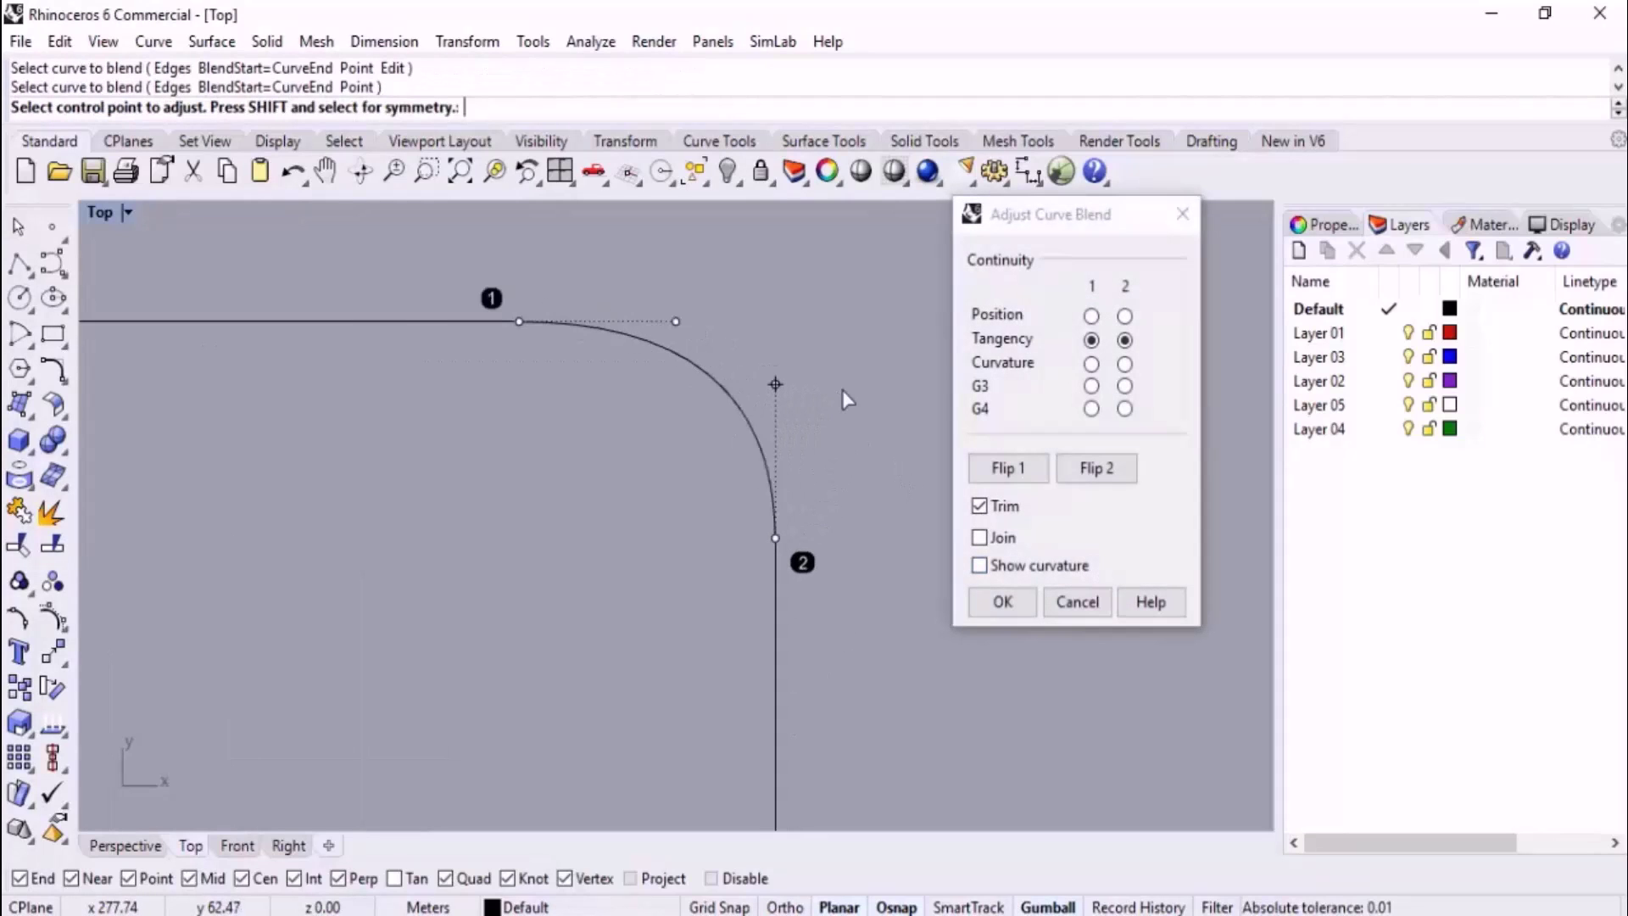
left_click(762, 385, "shift")
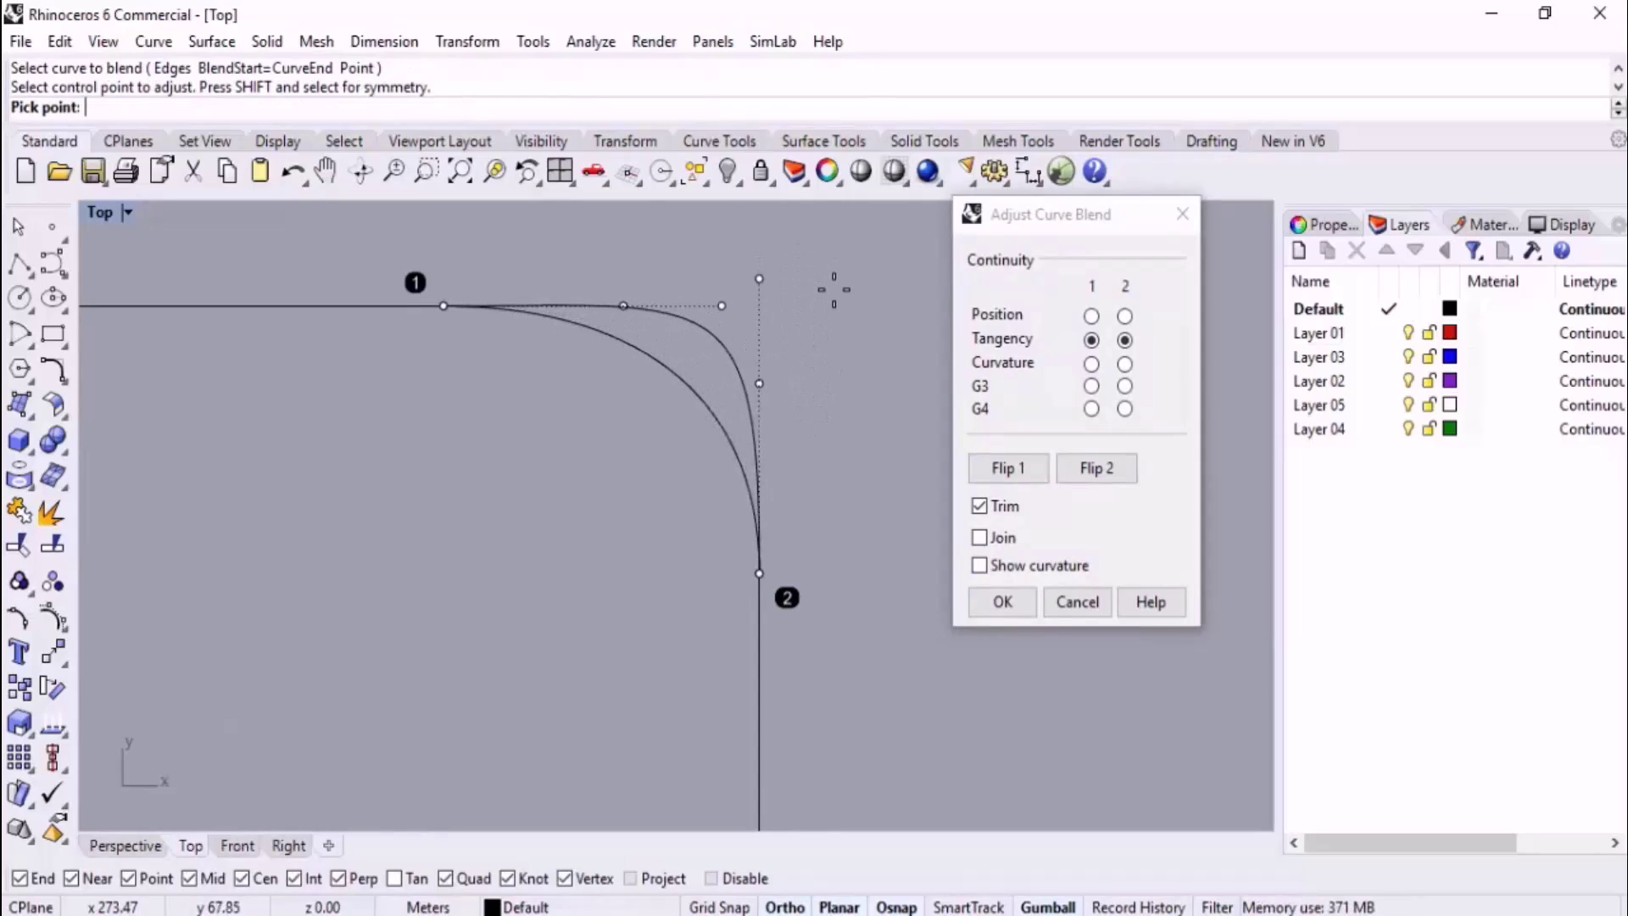
left_click(830, 342)
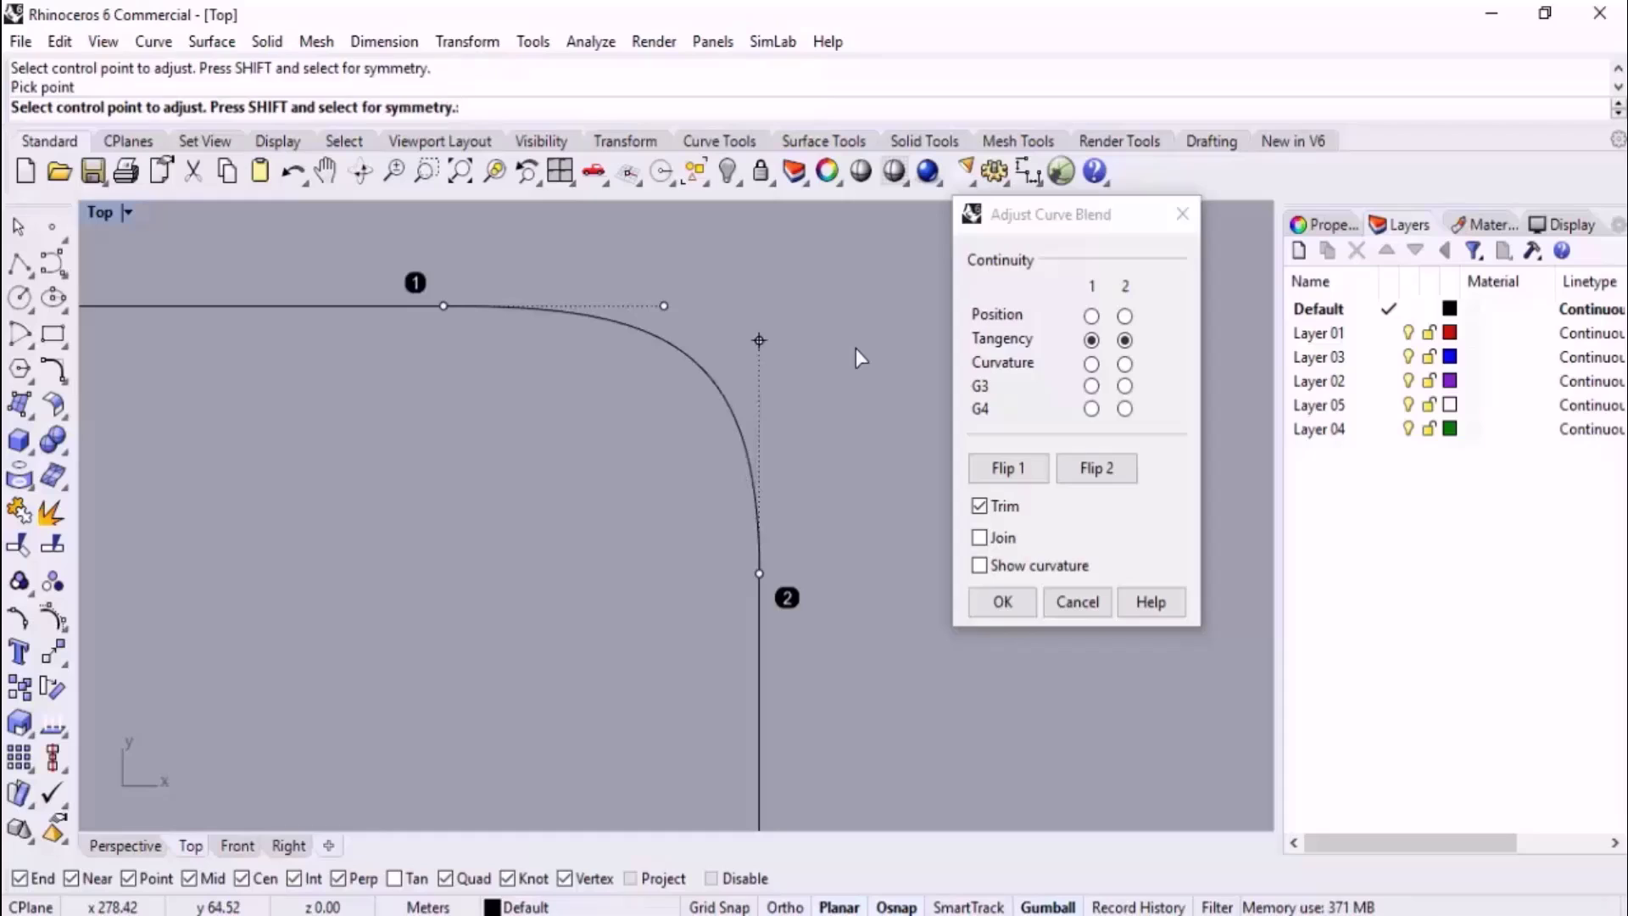
key("Return")
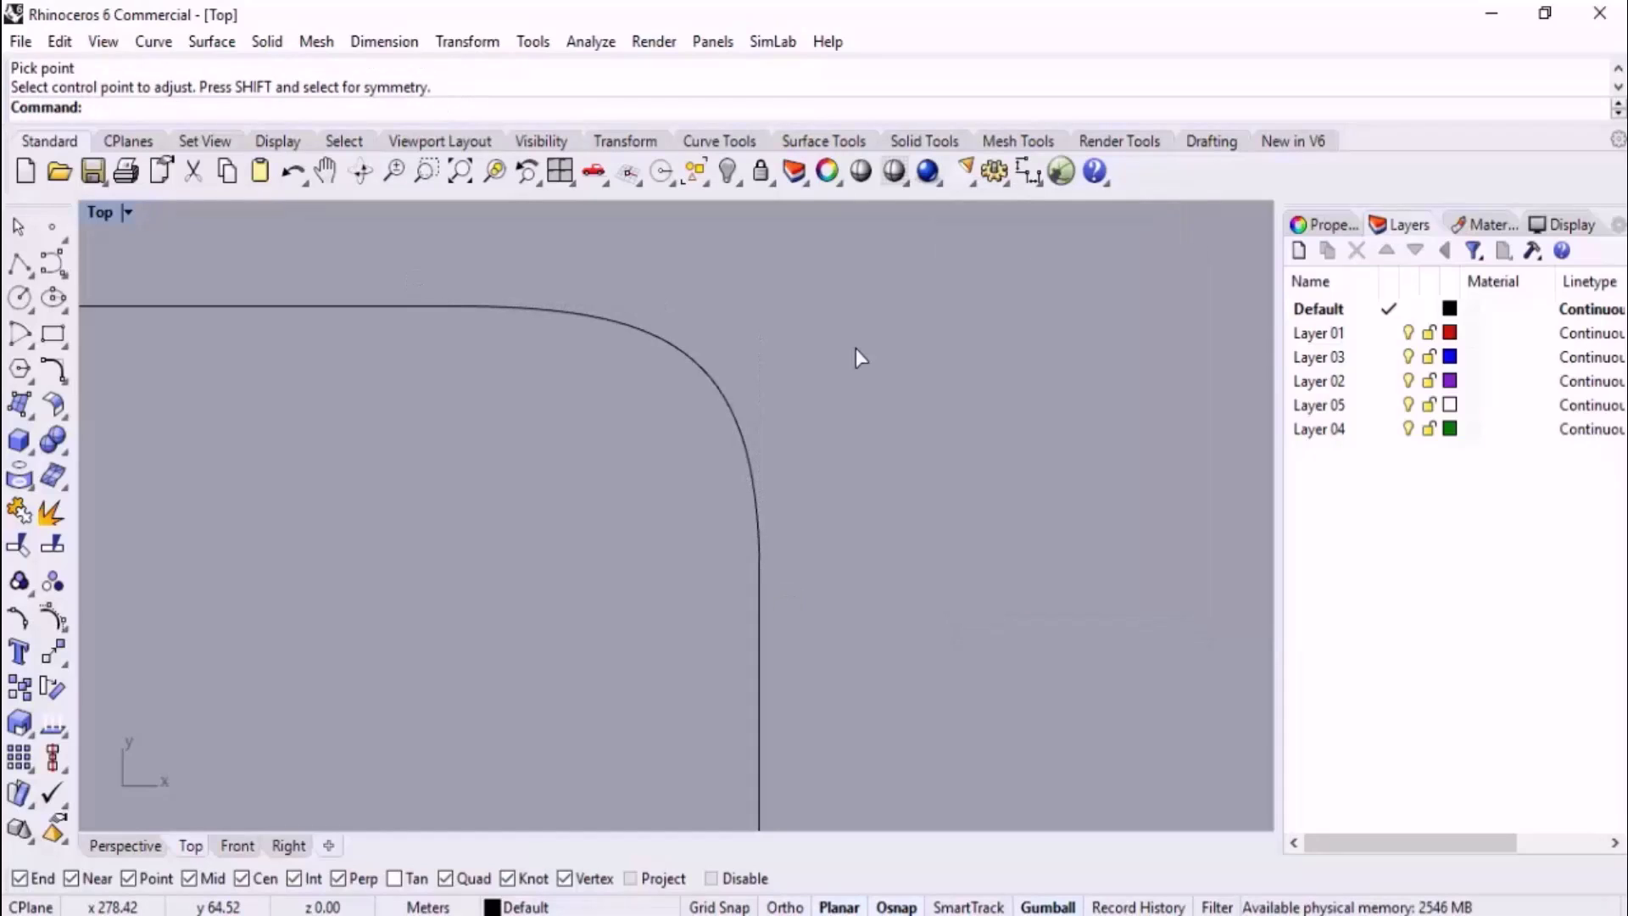
Delete the corner blend together with its horizontal and vertical lines.
scroll(857, 356, "down", 5)
scroll(874, 370, "up", 2)
left_click_drag(629, 472, 538, 517)
key("Delete")
Delete the middle blend segment of the S-curve, leaving two offset horizontal lines.
scroll(767, 475, "down", 6)
scroll(685, 480, "up", 2)
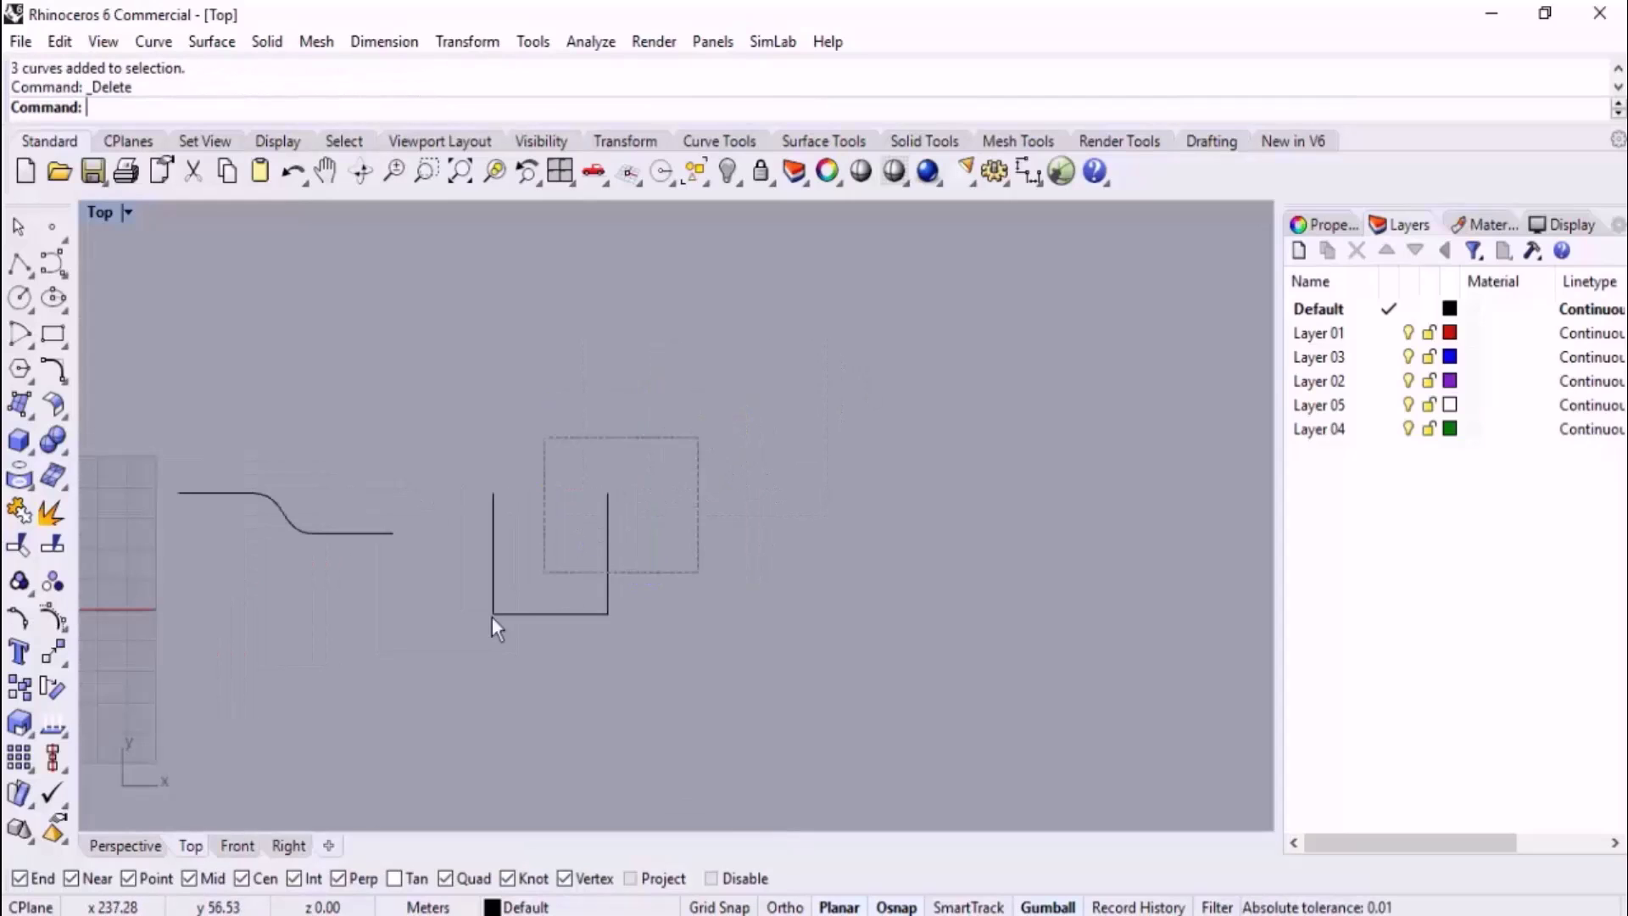
scroll(293, 504, "up", 8)
left_click_drag(679, 425, 589, 521)
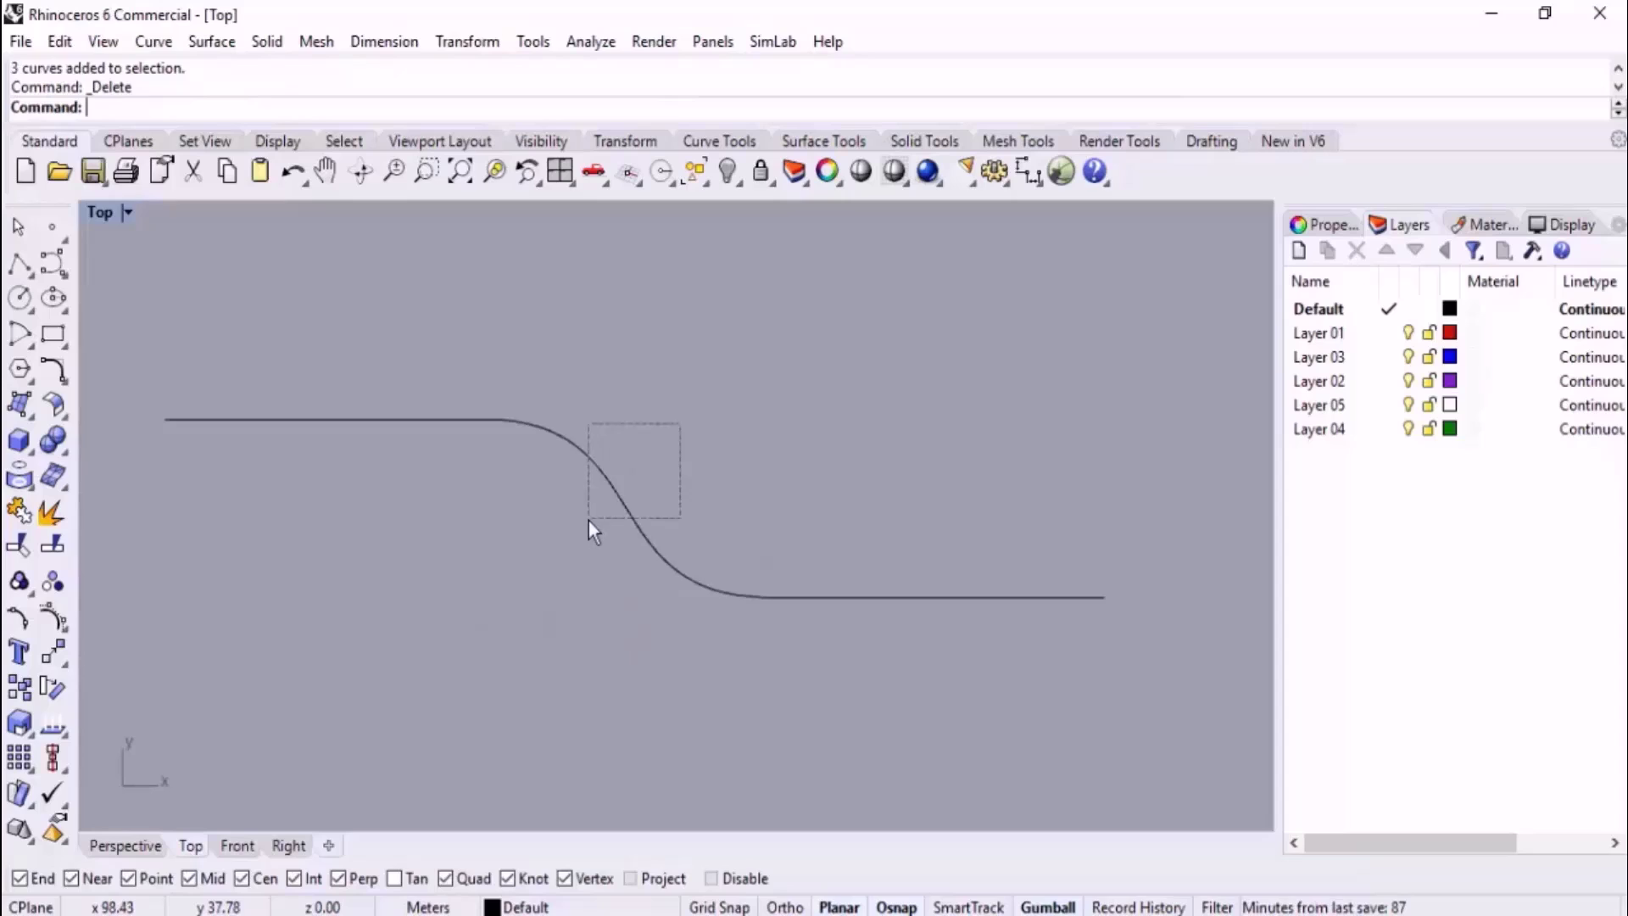
key("Delete")
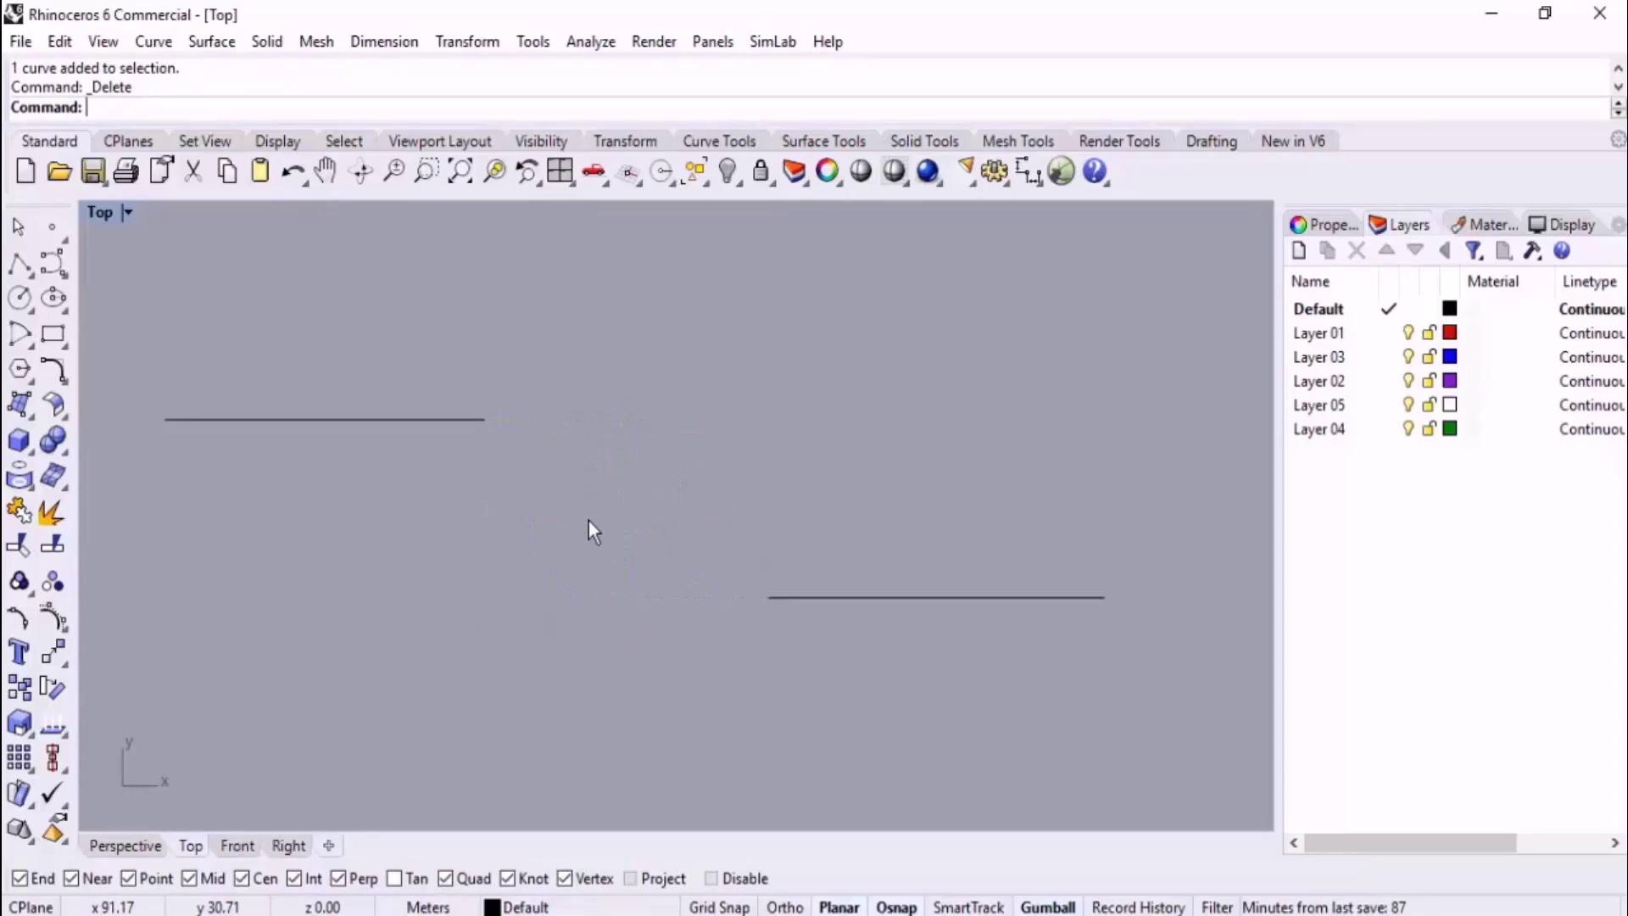
type("BlendCrv")
key("Return")
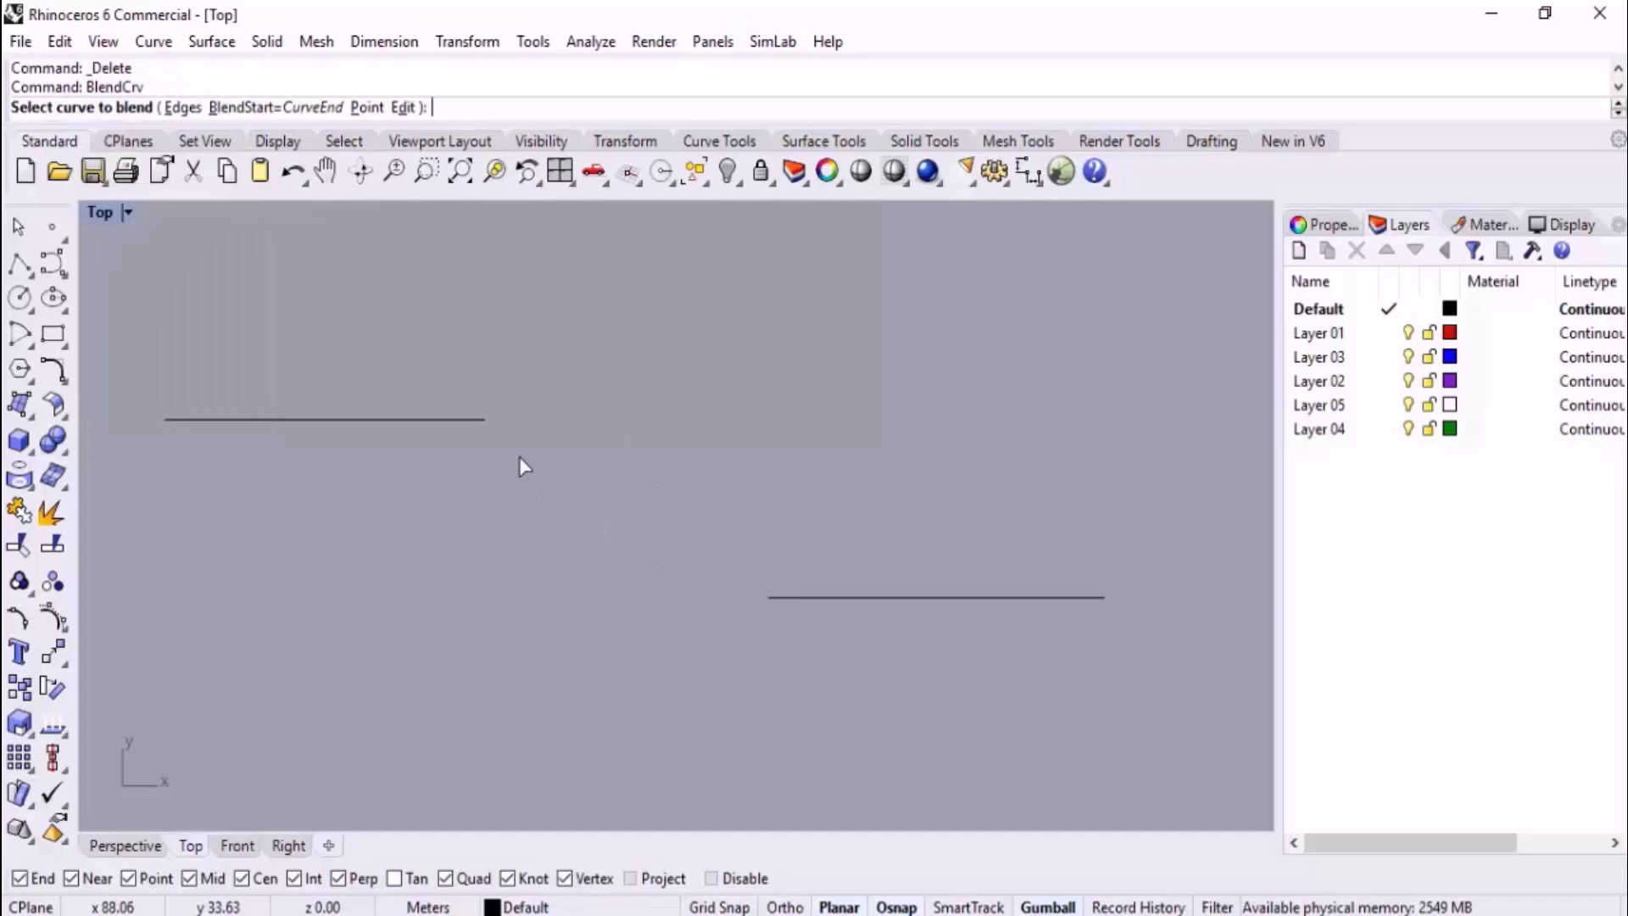
left_click(470, 418)
left_click(772, 598)
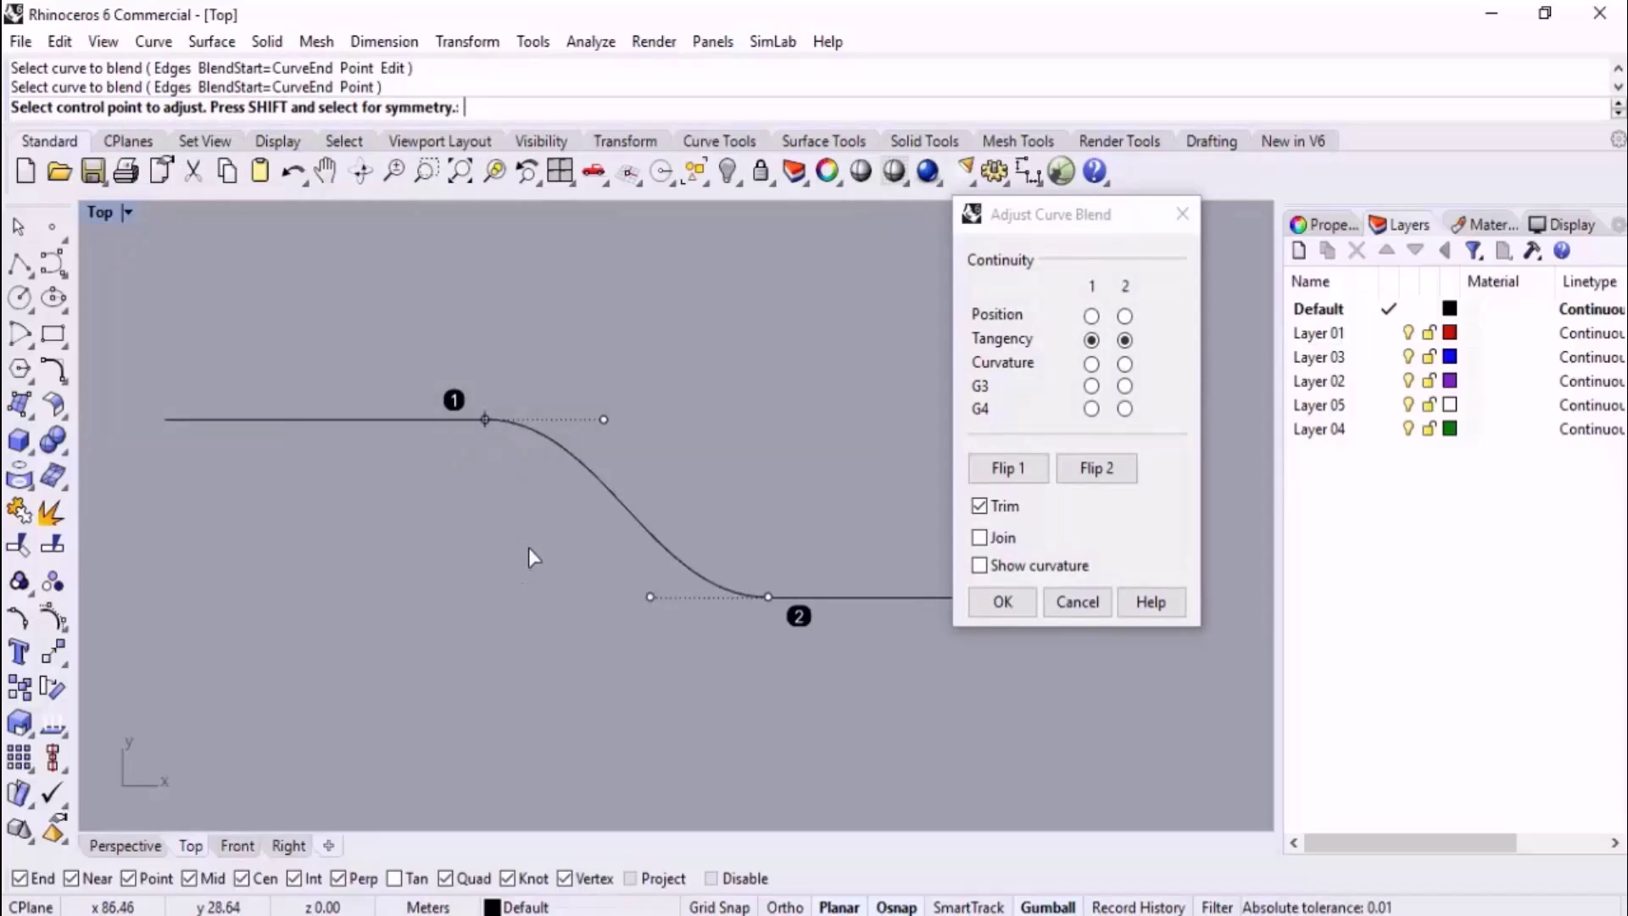
left_click(485, 419)
left_click(357, 419)
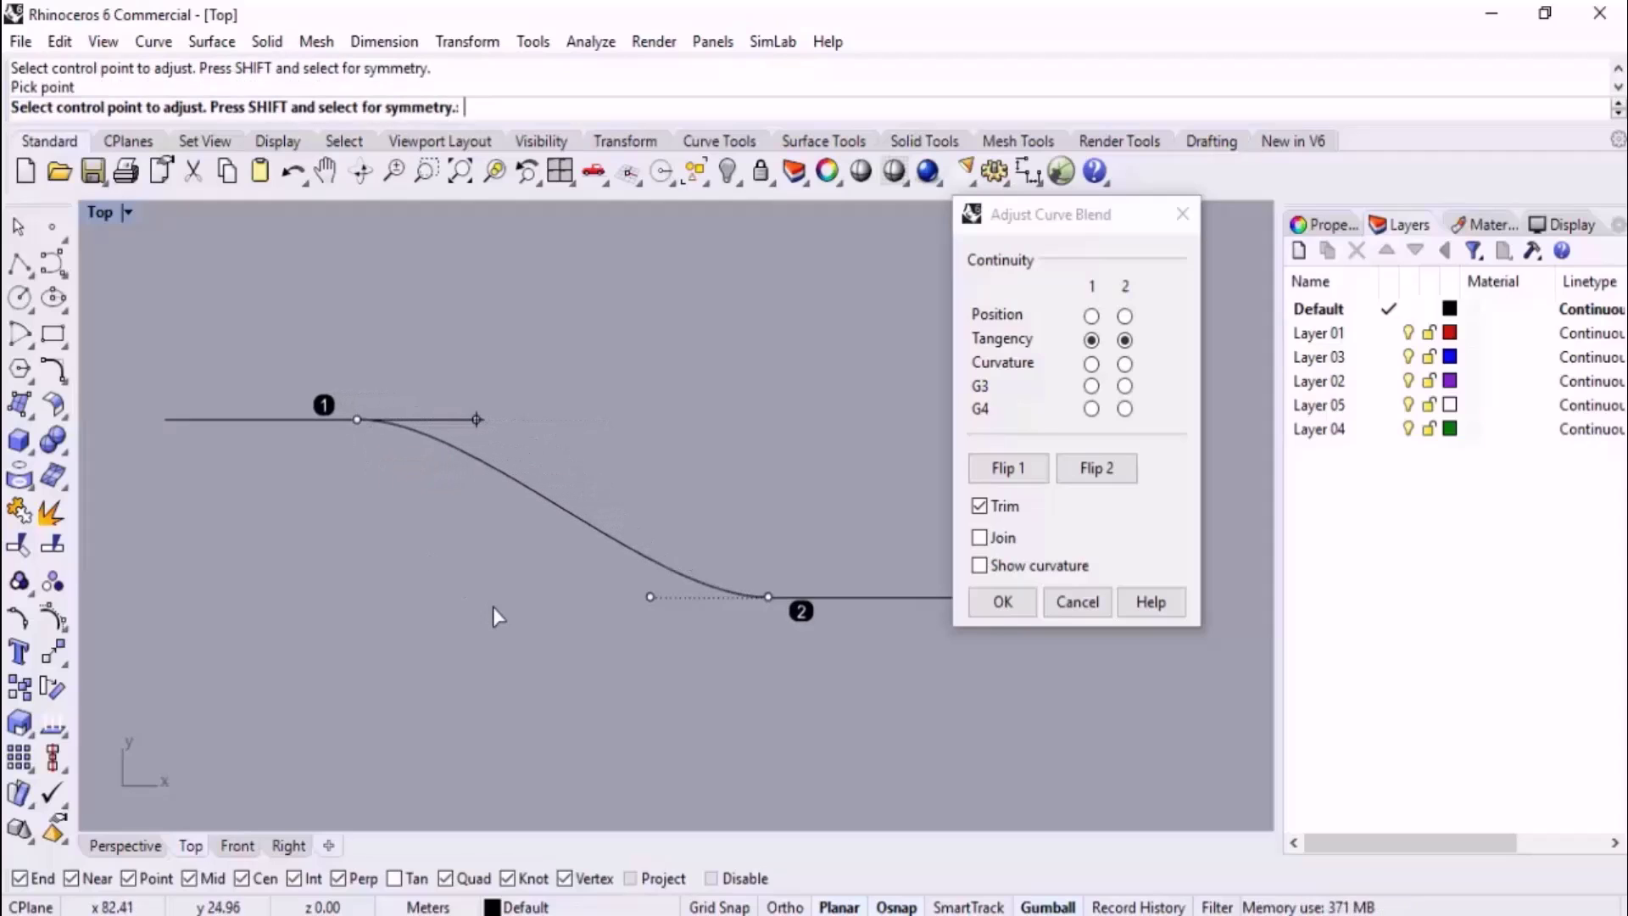
left_click(998, 601)
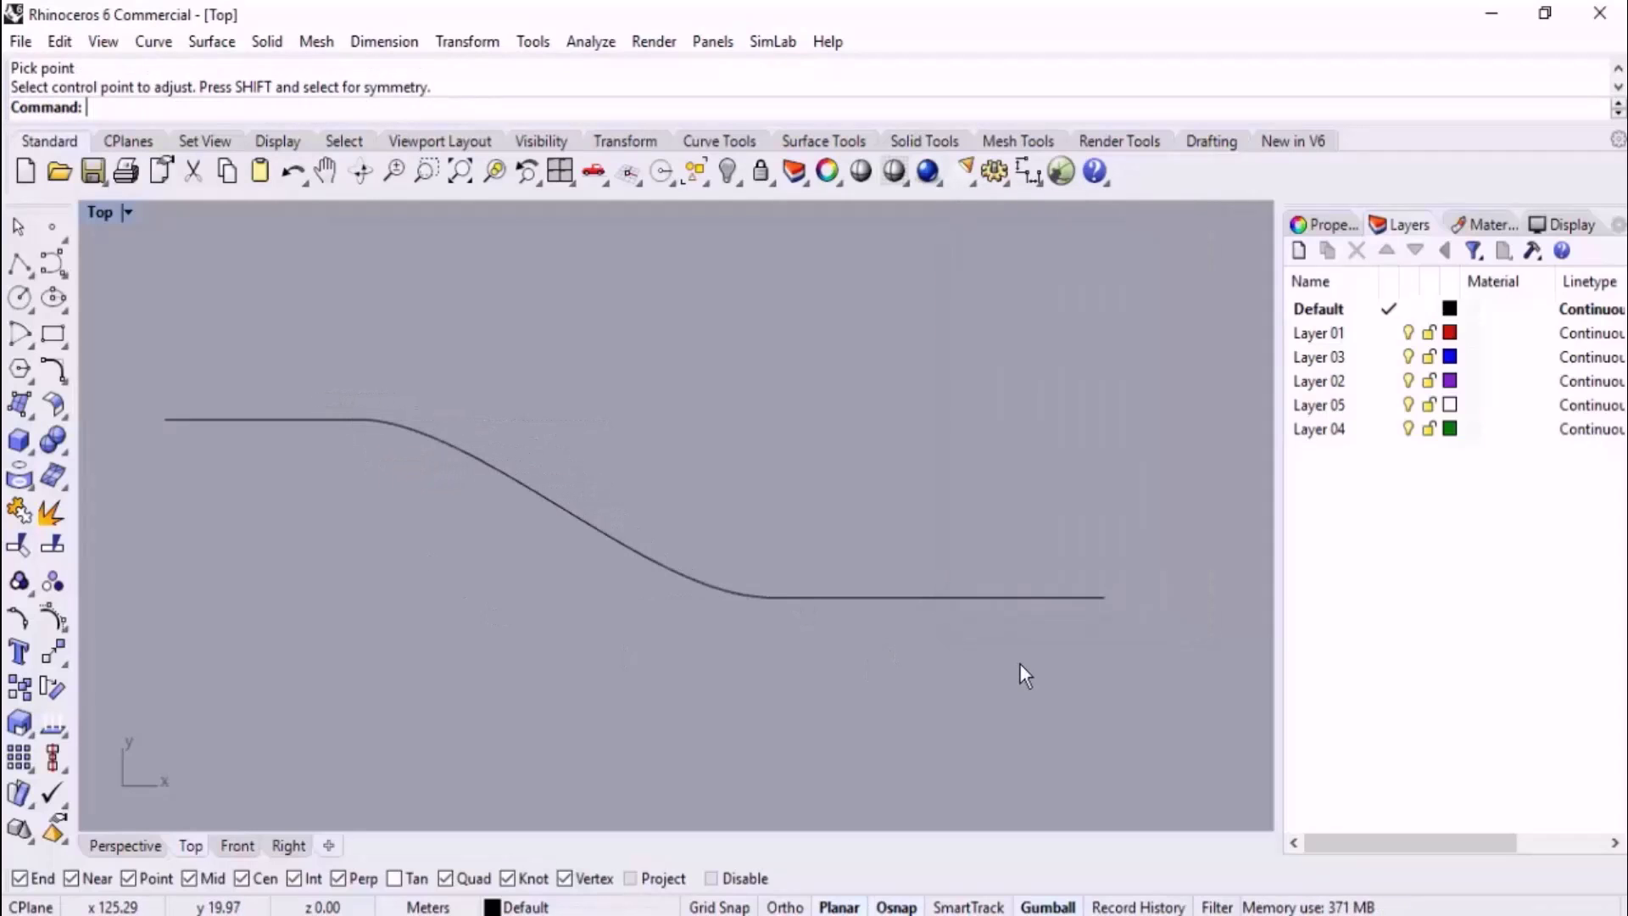
key("ctrl+z")
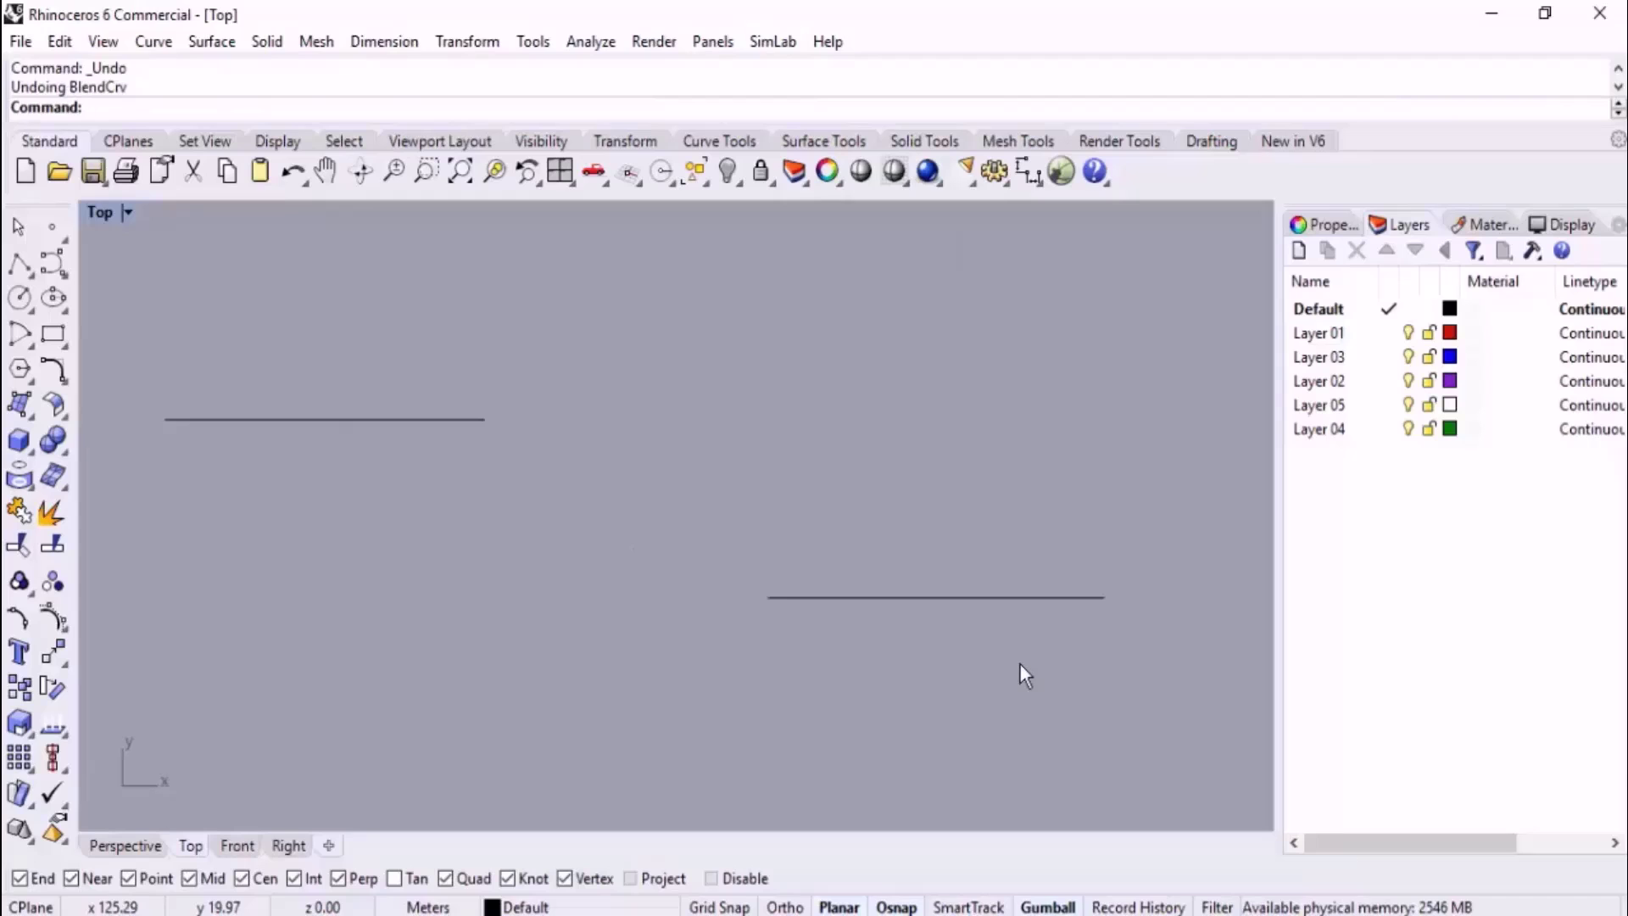
Blend the left and right lines with a tangent S-curve, sliding both ends outward, with lines untrimmed.
key("Return")
left_click(472, 419)
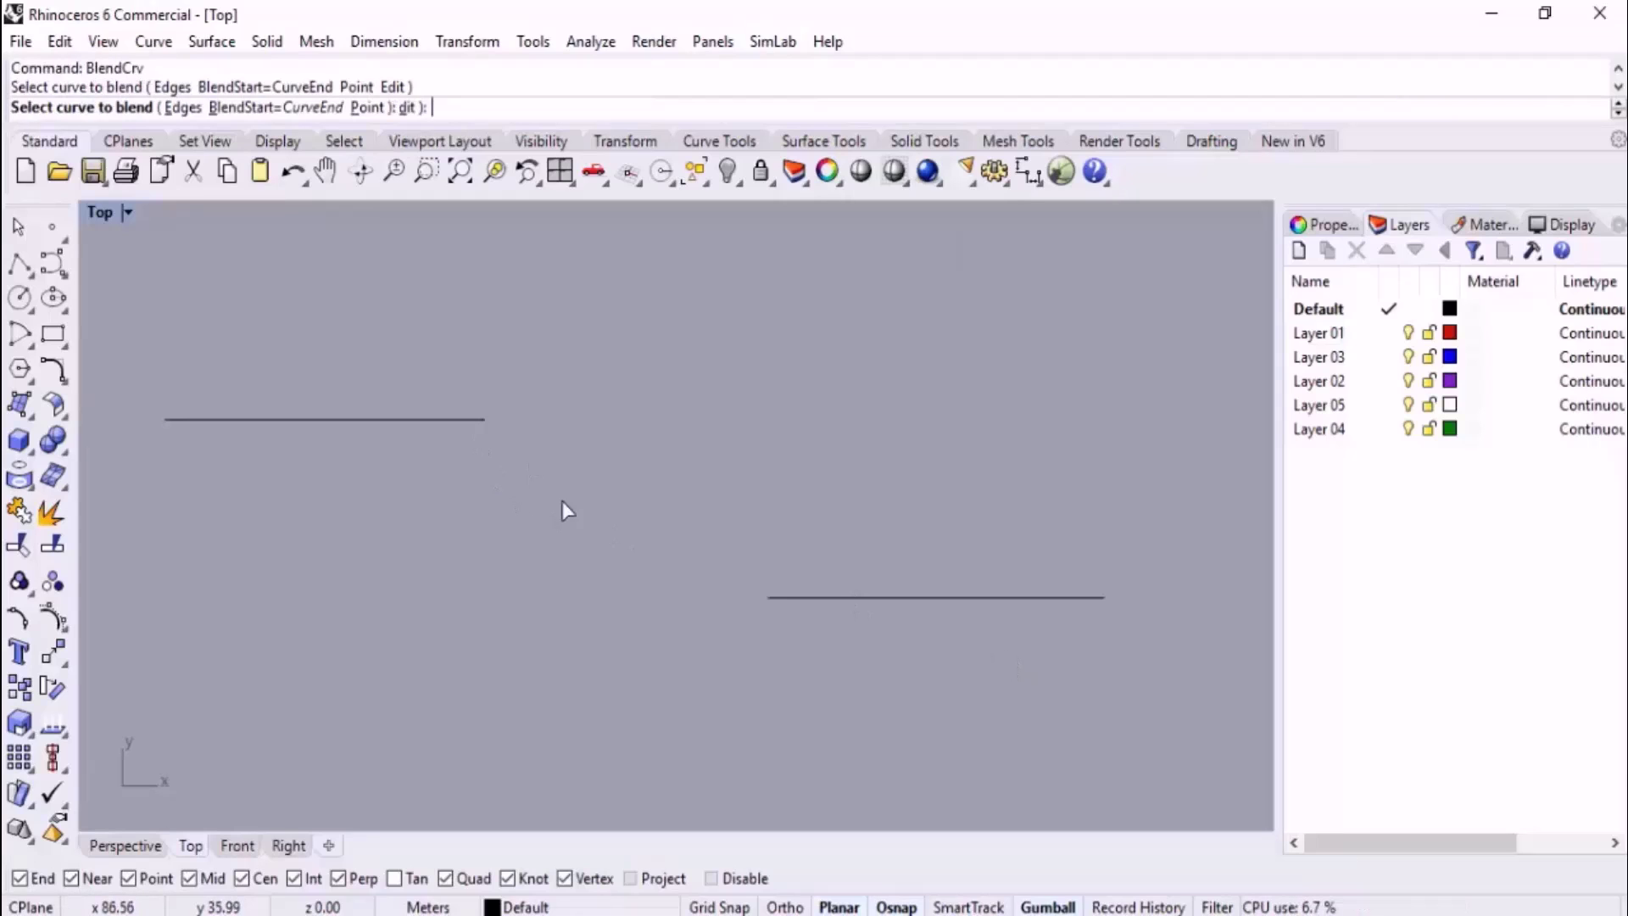
left_click(790, 600)
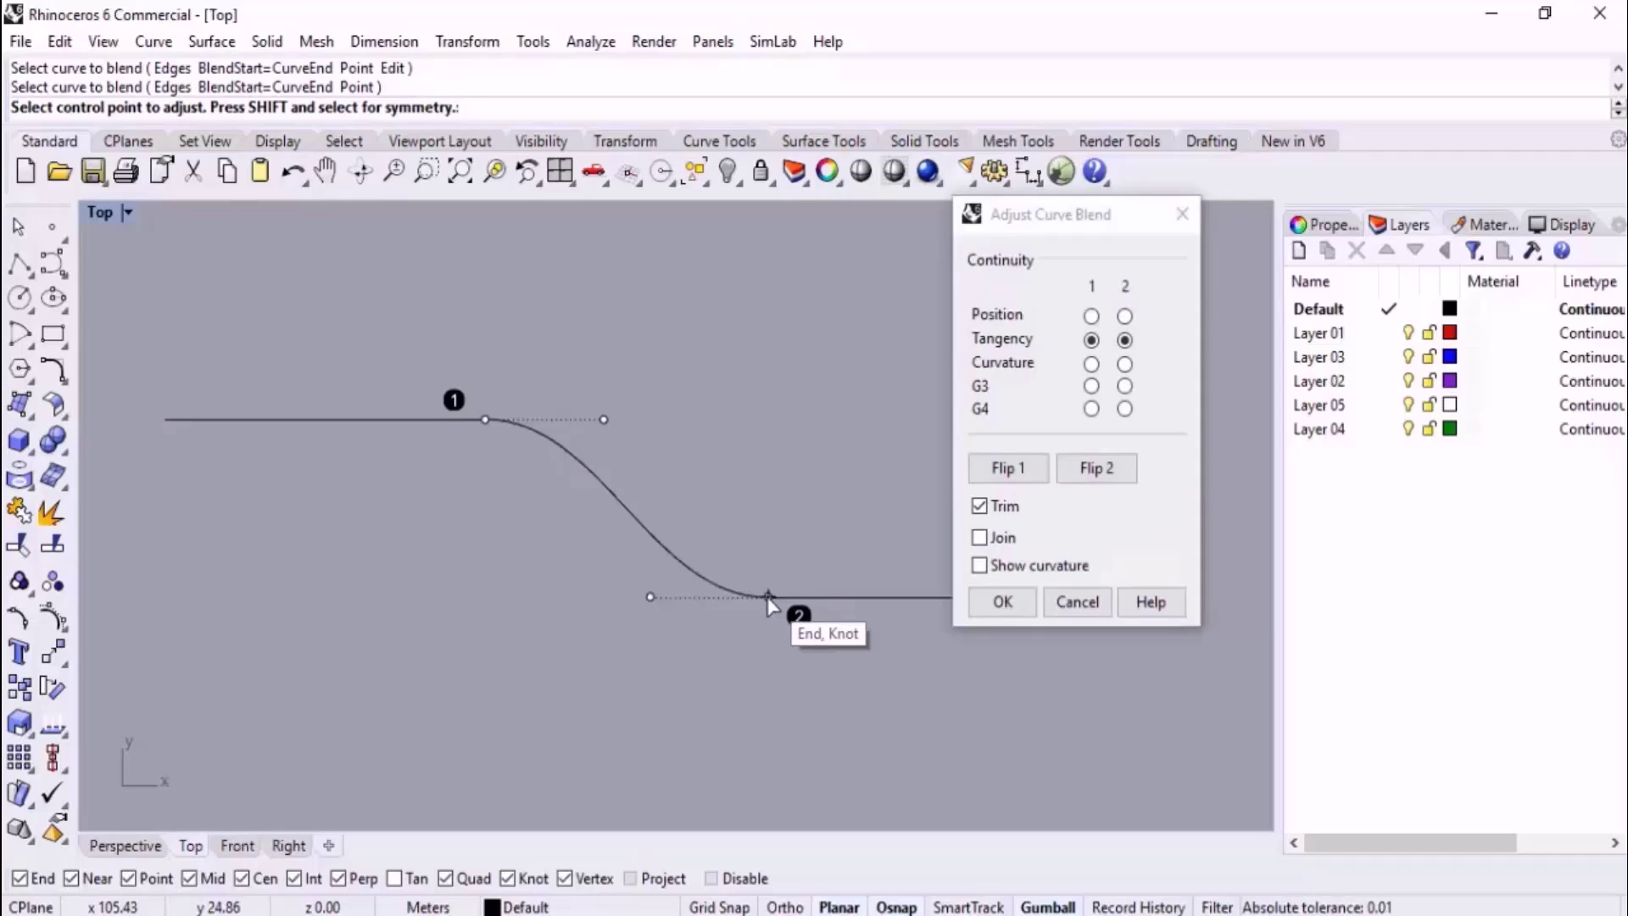
left_click(769, 597)
left_click(800, 597)
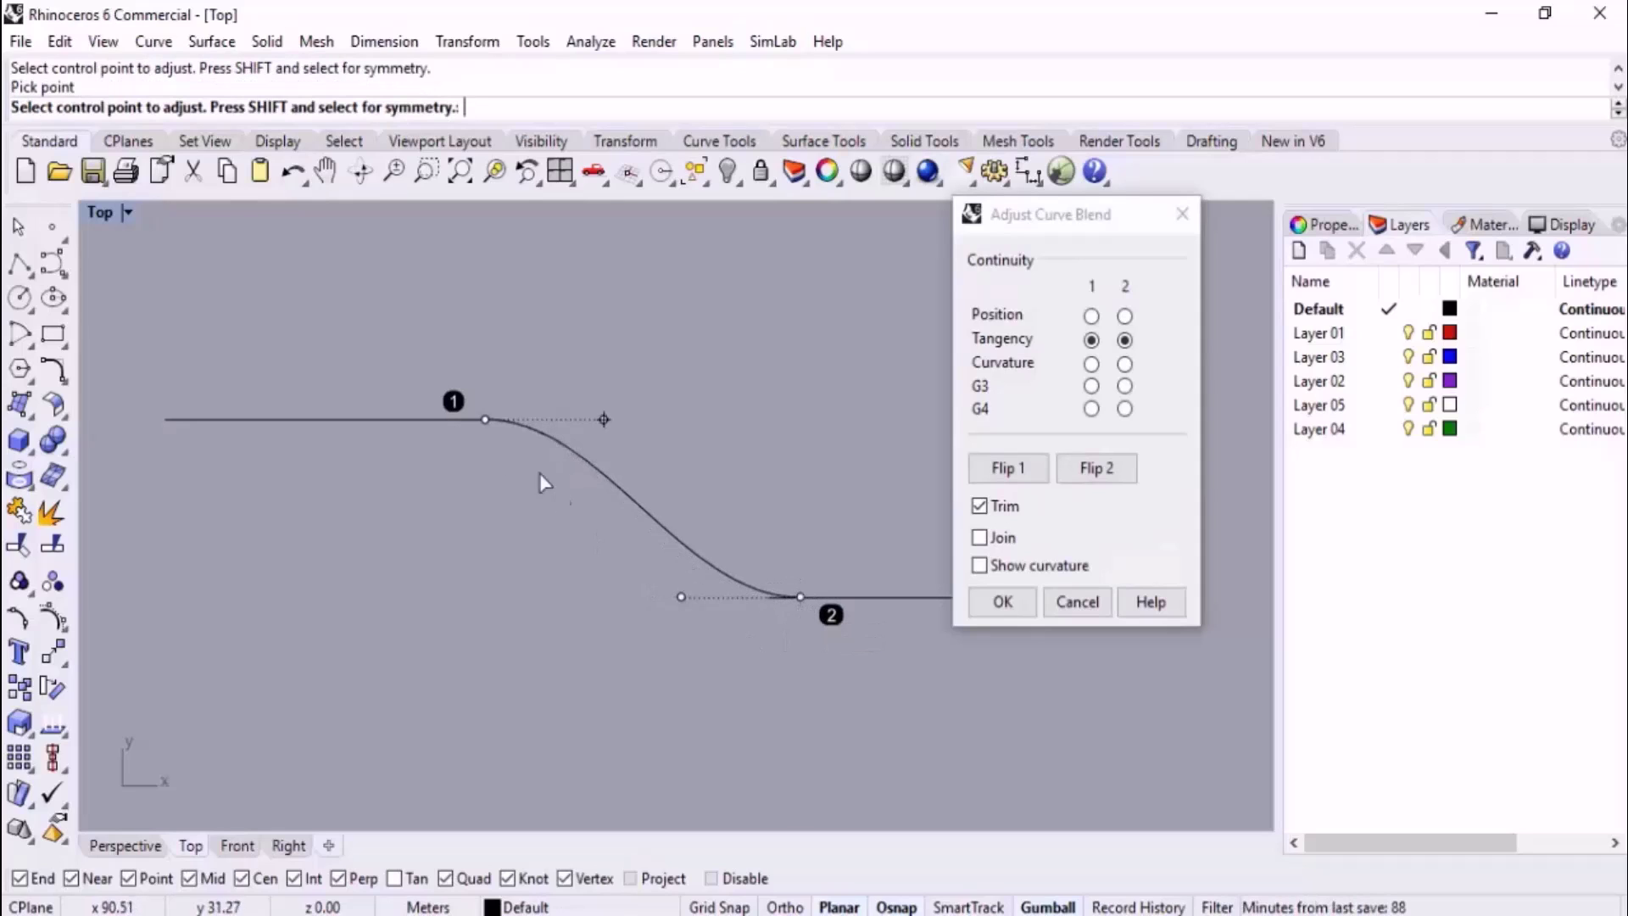
left_click(486, 418)
left_click(440, 419)
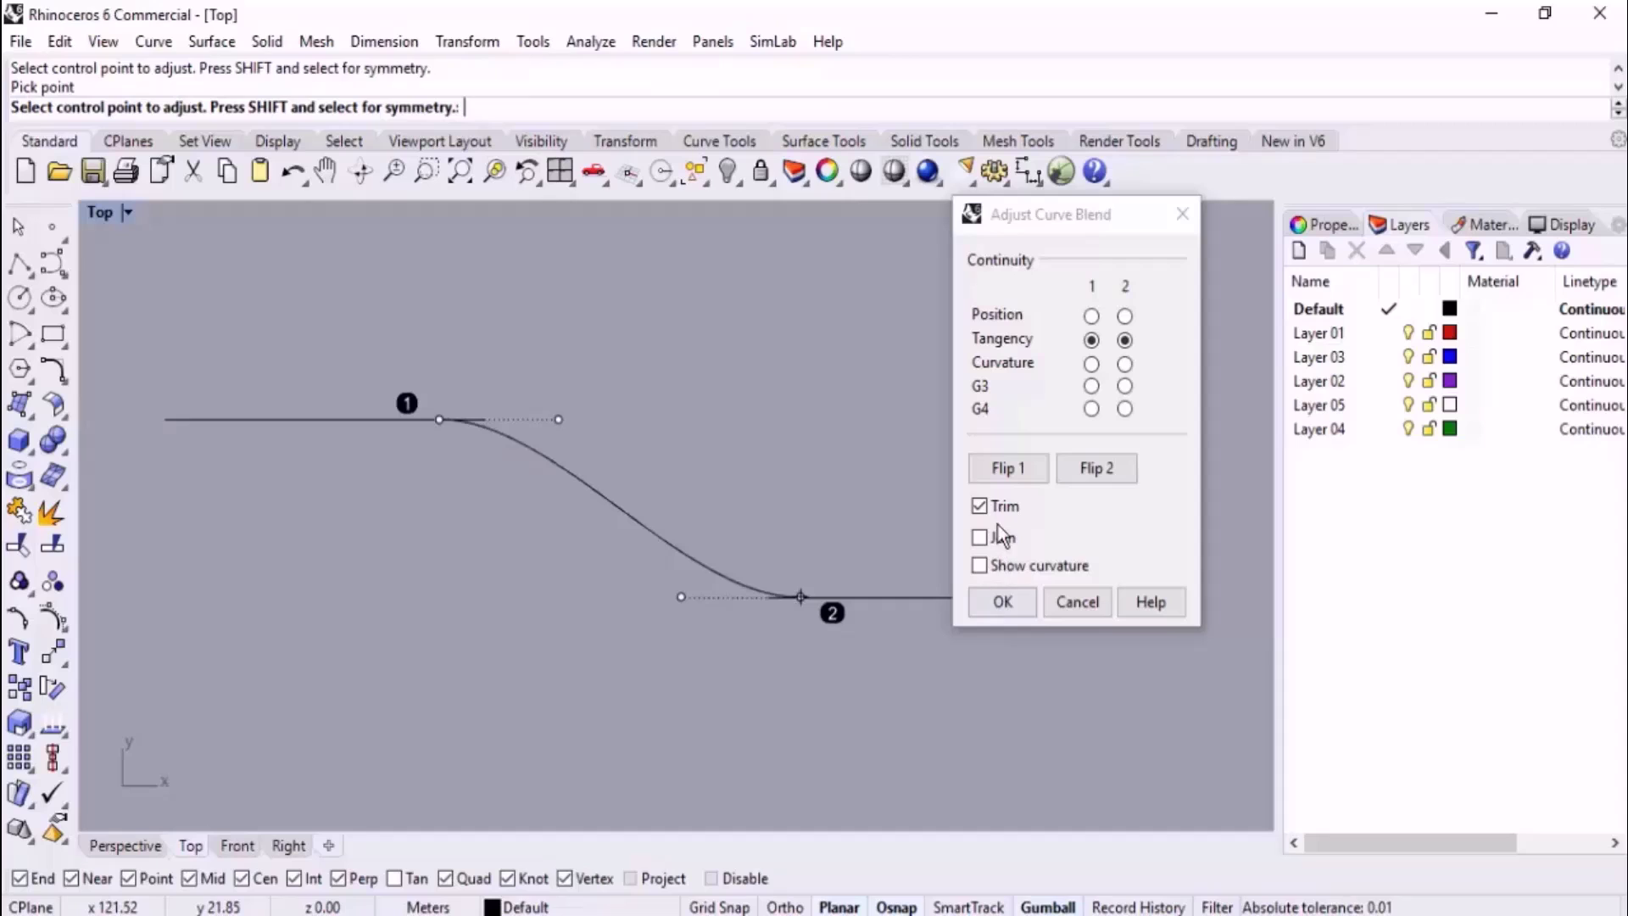
left_click(981, 508)
left_click(1002, 602)
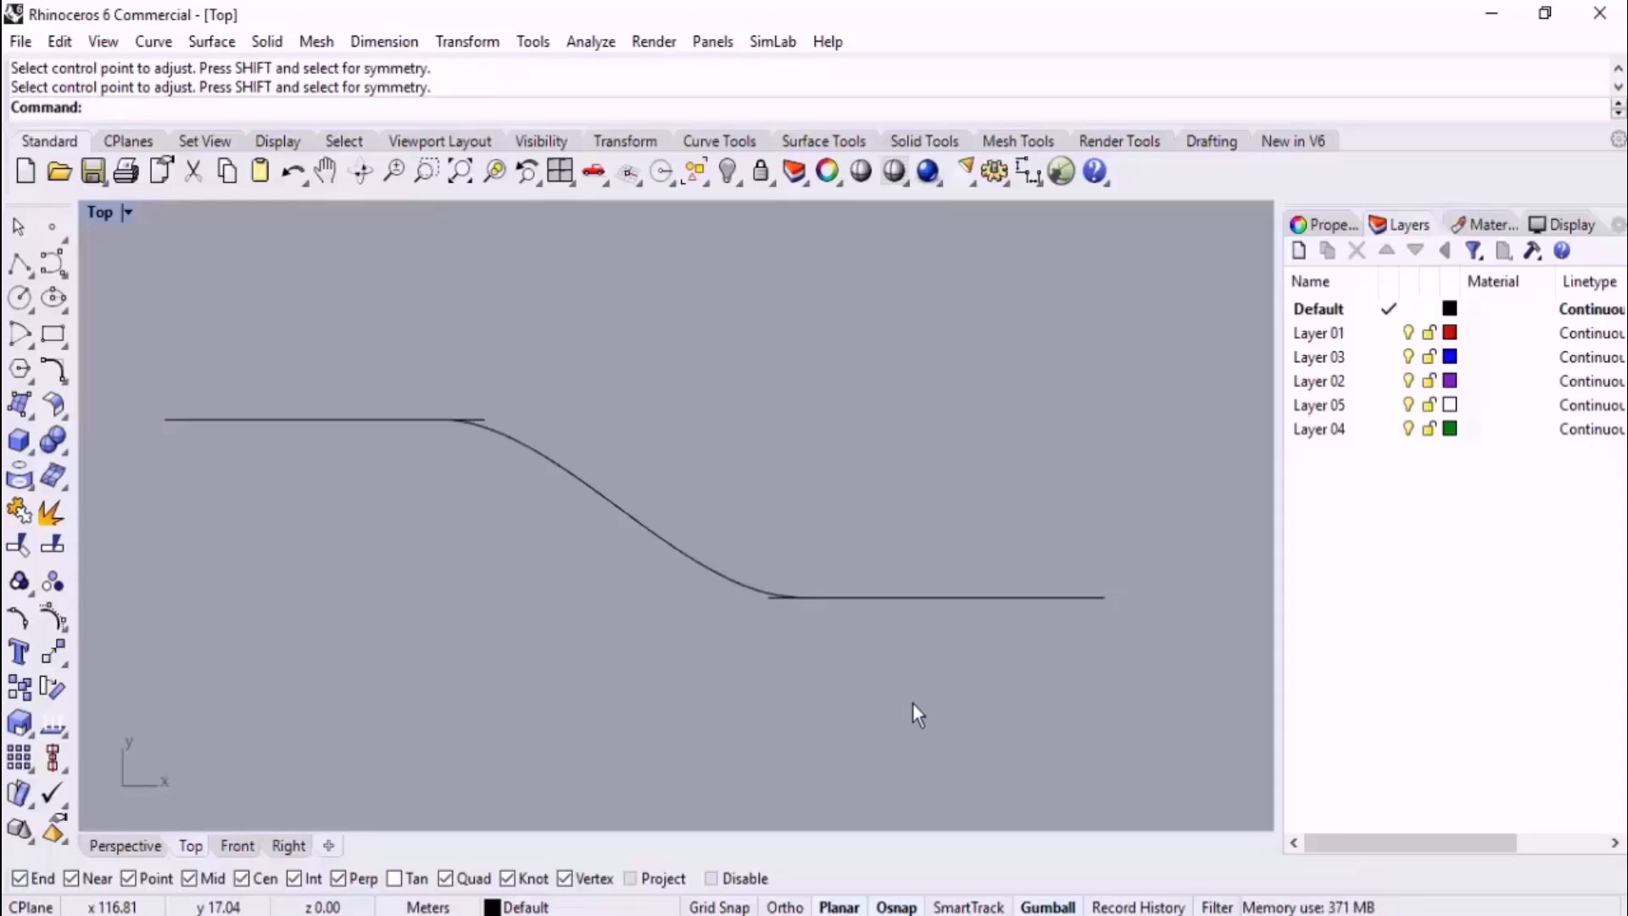
Draw a three-point interpolated curve running roughly horizontally across the view.
scroll(649, 628, "down", 5)
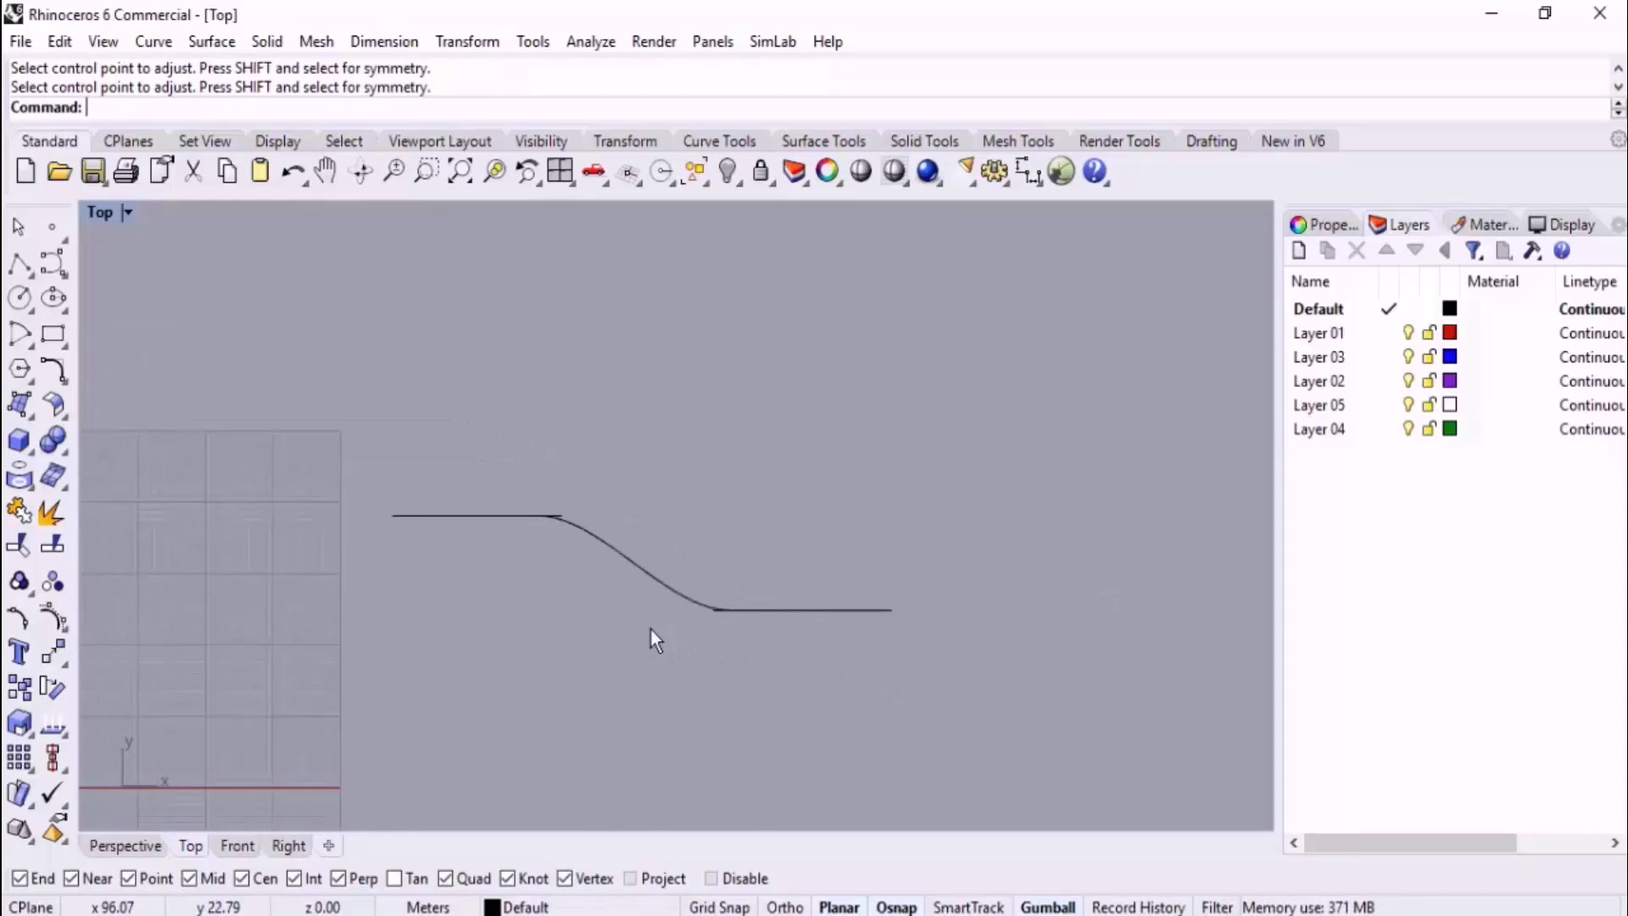
right_click_drag(797, 564, 754, 613)
scroll(810, 450, "up", 4)
middle_click(819, 450)
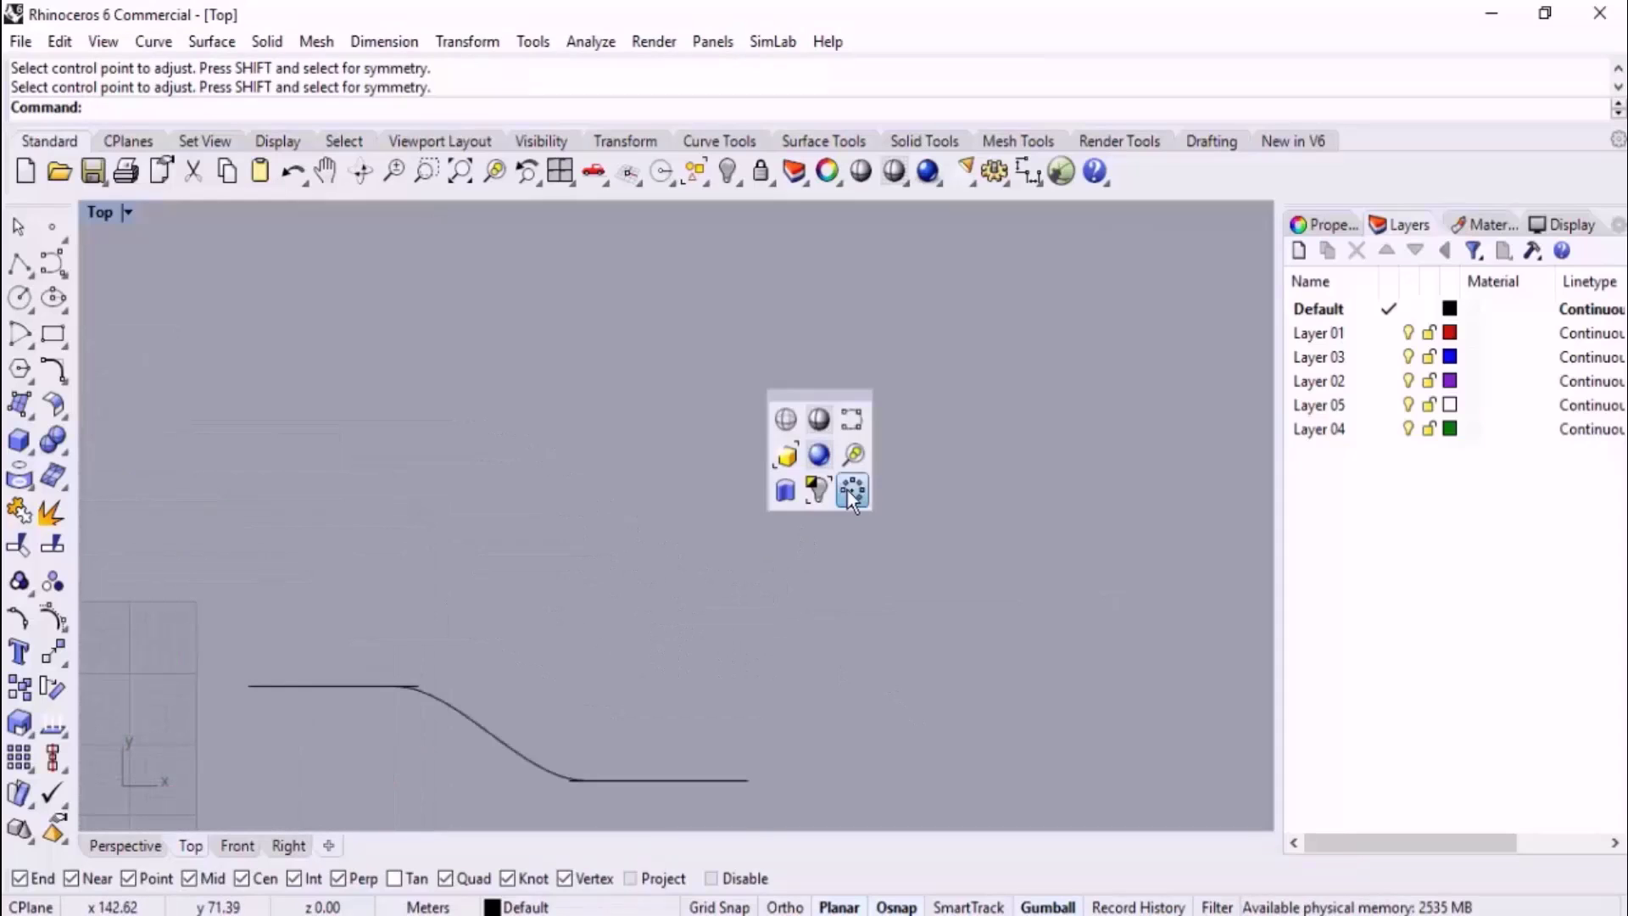
left_click(846, 425)
left_click(408, 464)
left_click(584, 461)
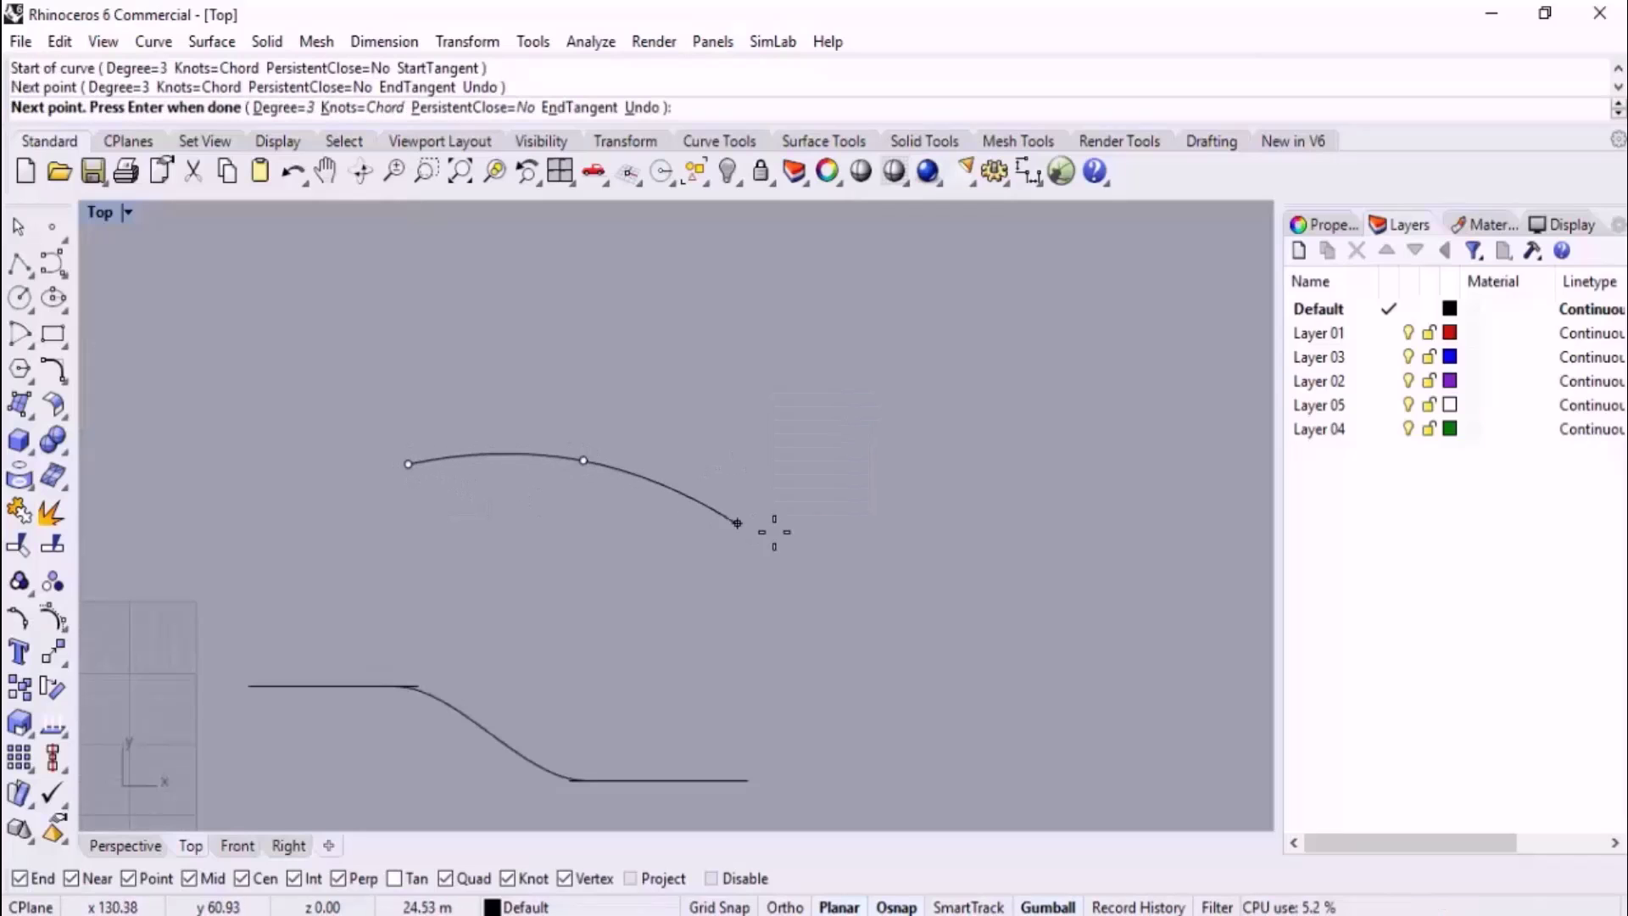
left_click(833, 504)
right_click(889, 458)
Draw a second interpolated curve sweeping down and right from above the first.
right_click_drag(908, 428, 835, 556)
right_click(776, 398)
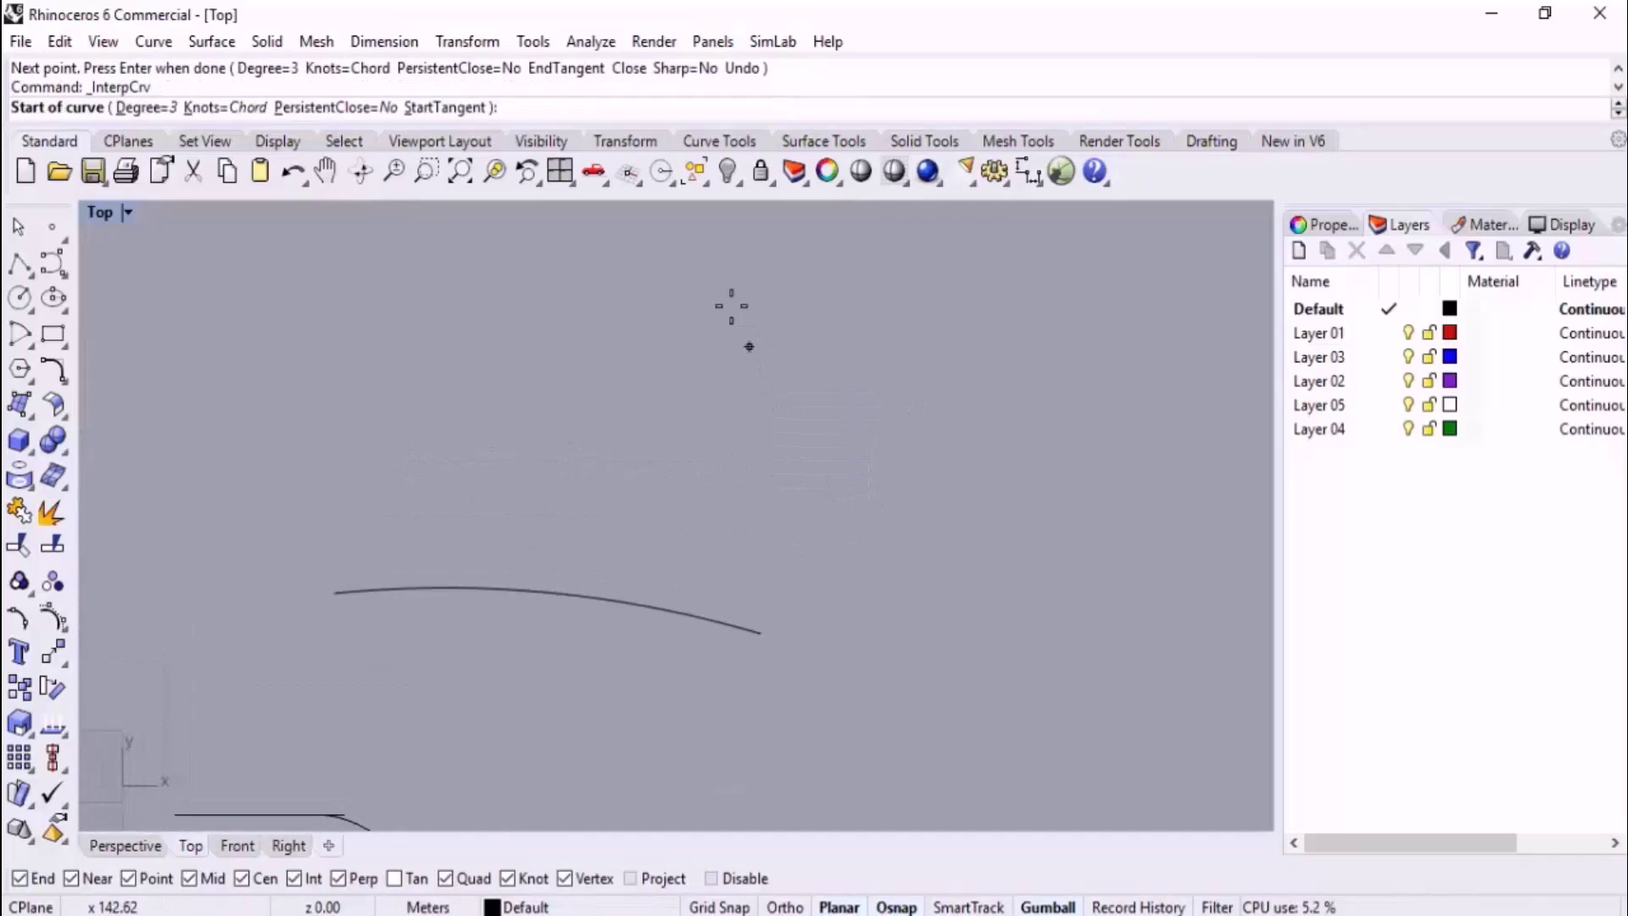
left_click(703, 249)
left_click(723, 339)
left_click(817, 426)
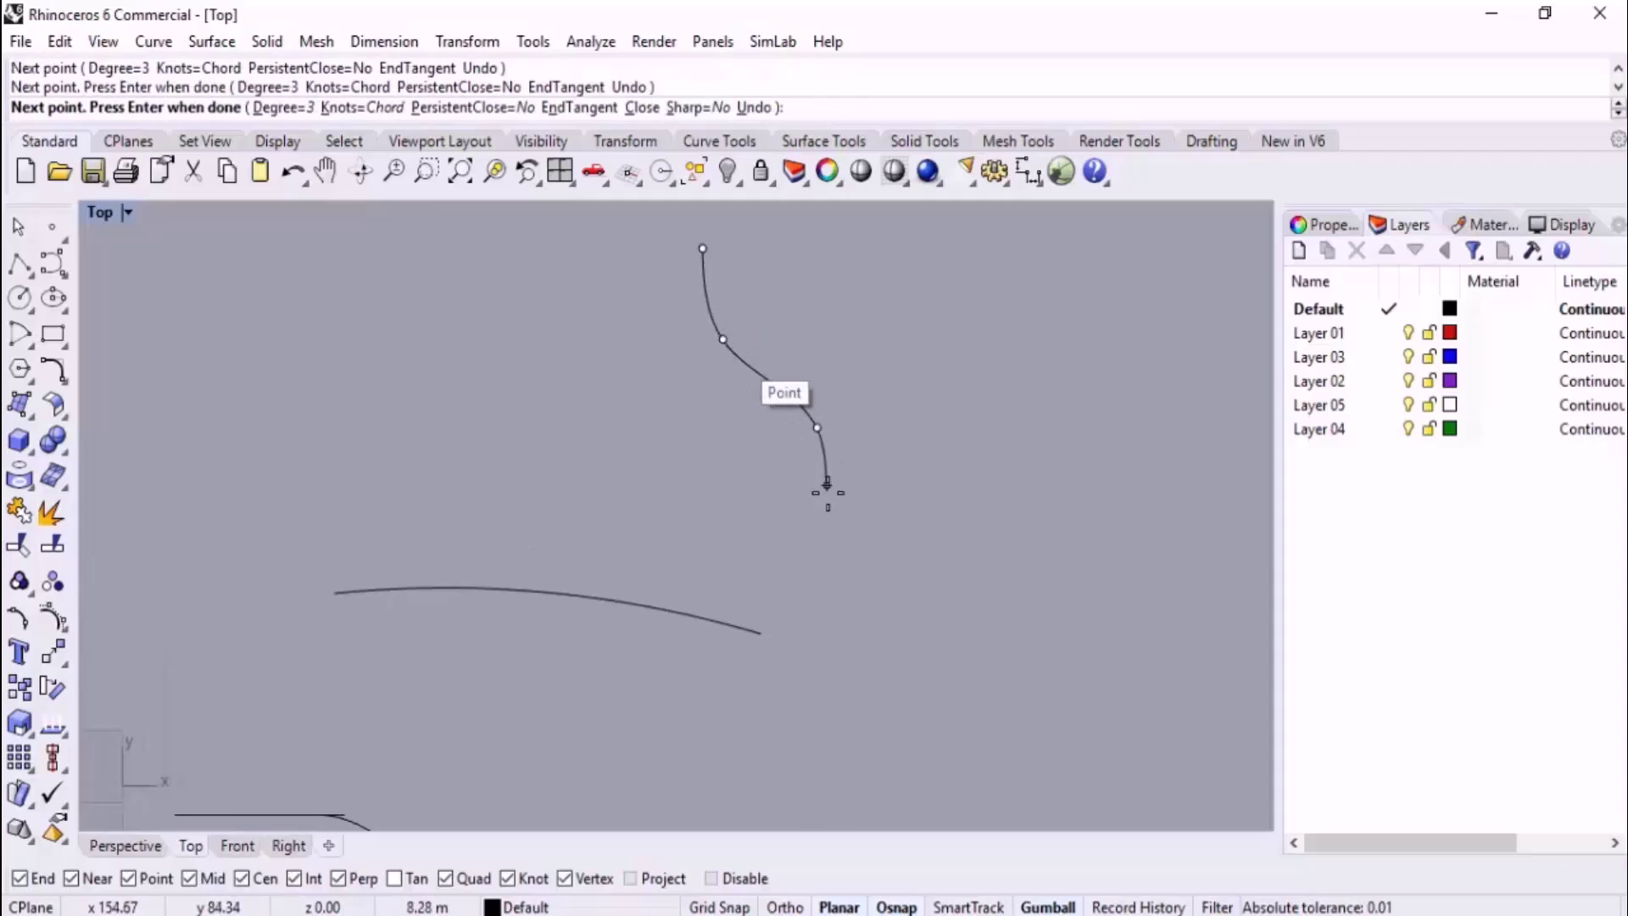
left_click(874, 541)
key("Return")
Blend the lower curve to the upper one, moving the ends and widening the handles, with Trim on.
type("BlendCrv")
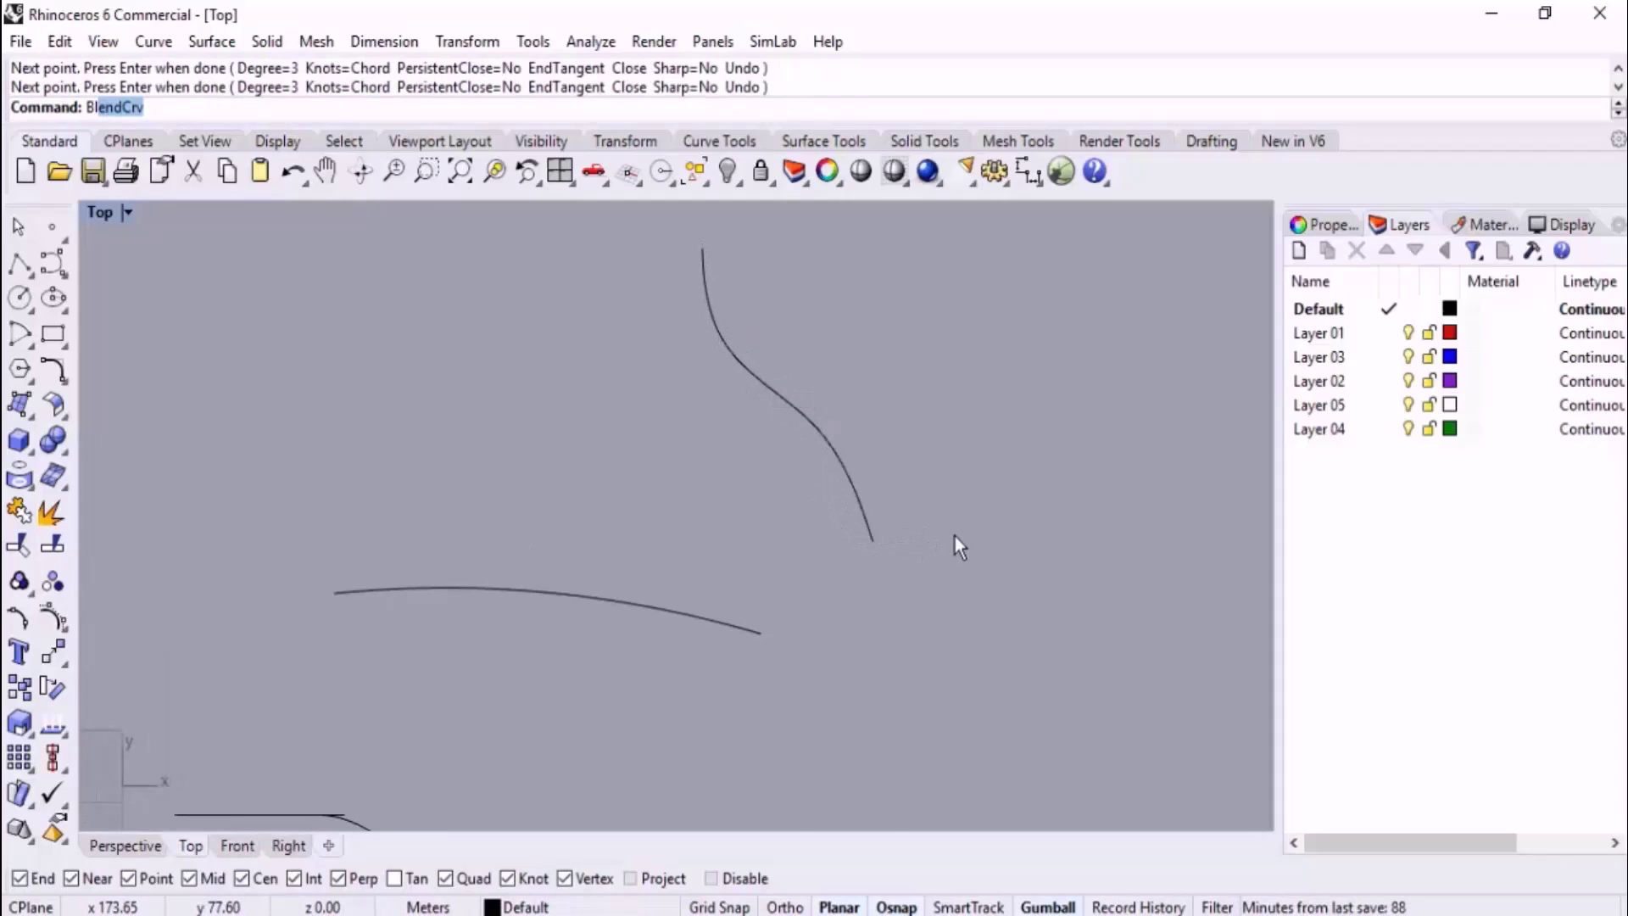
key("Return")
left_click(745, 631)
left_click(870, 536)
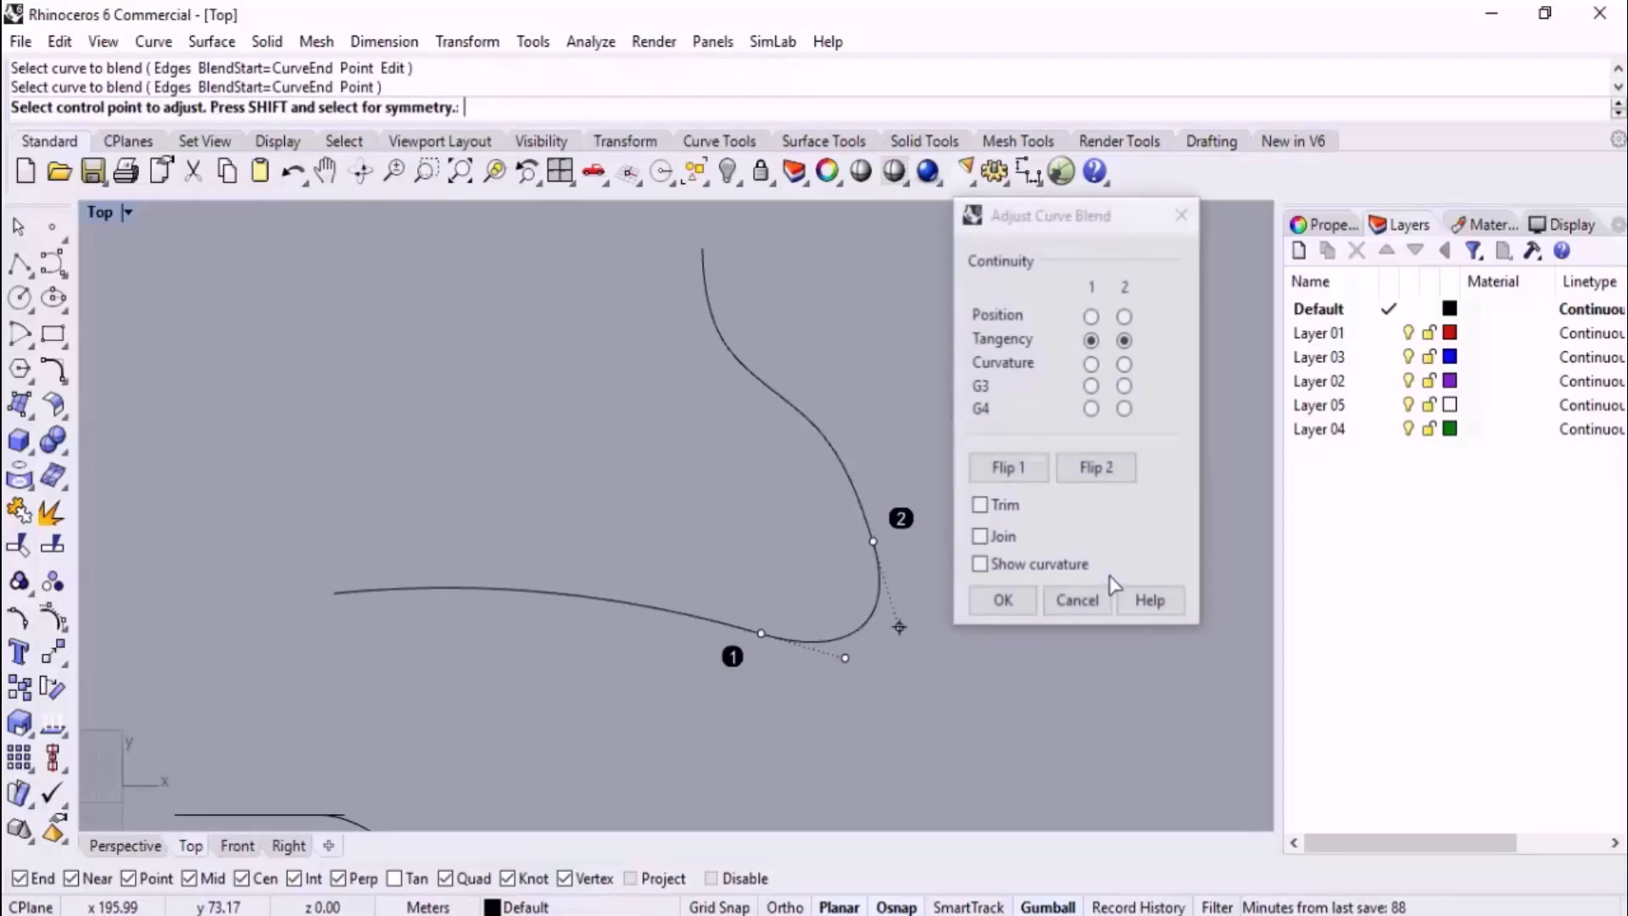
scroll(888, 548, "up", 2)
left_click_drag(889, 548, 818, 386)
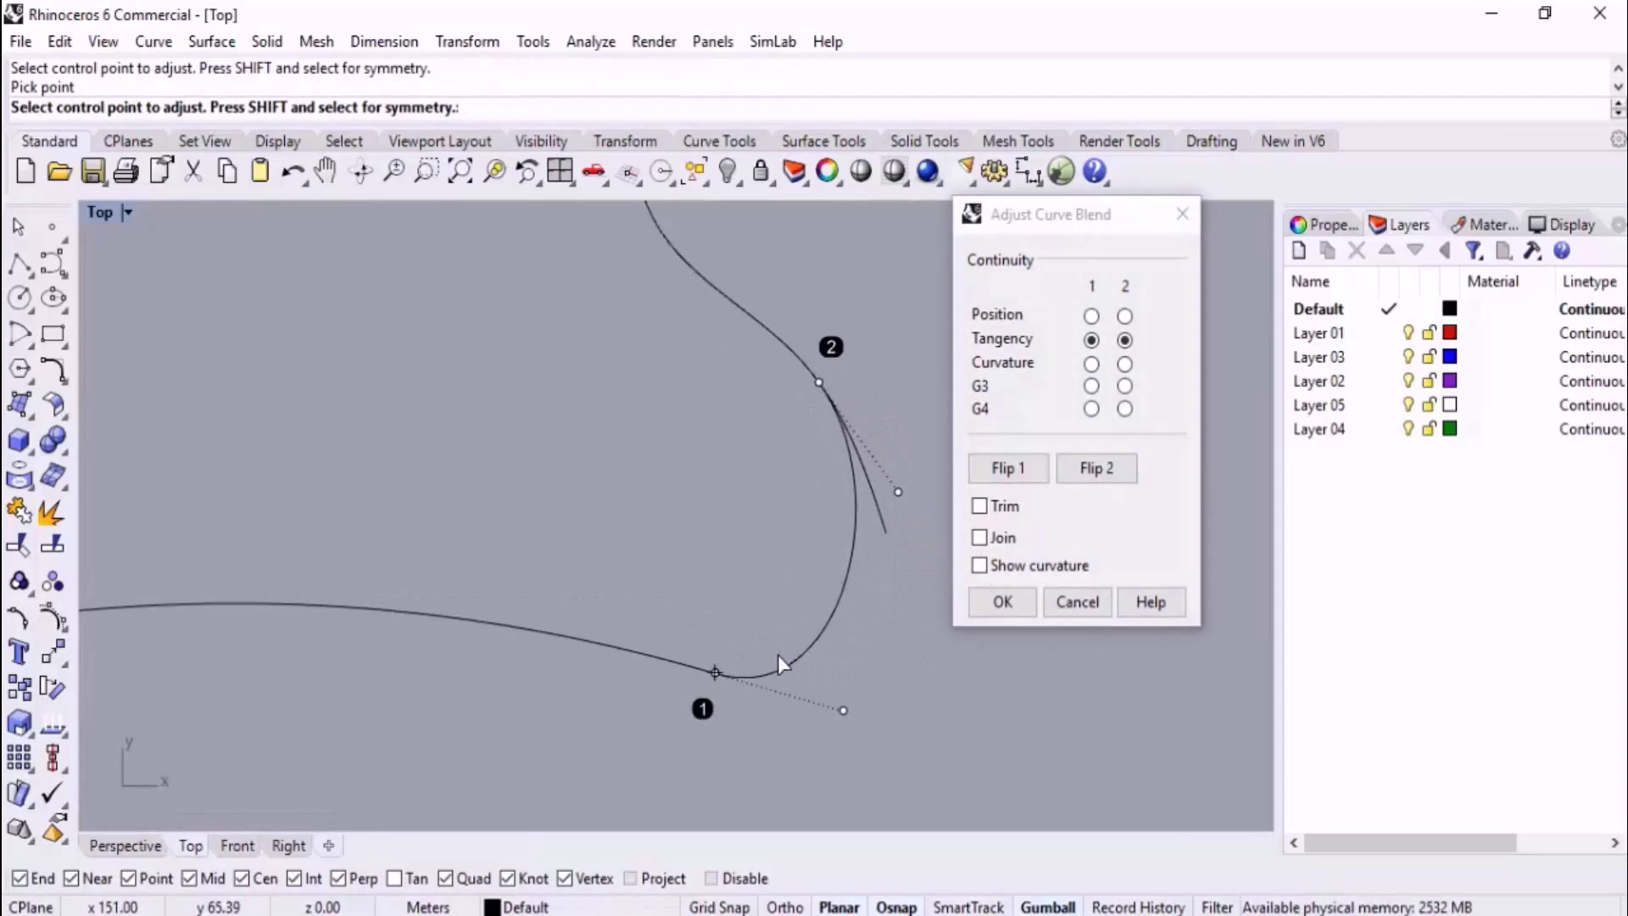
left_click_drag(715, 670, 517, 627)
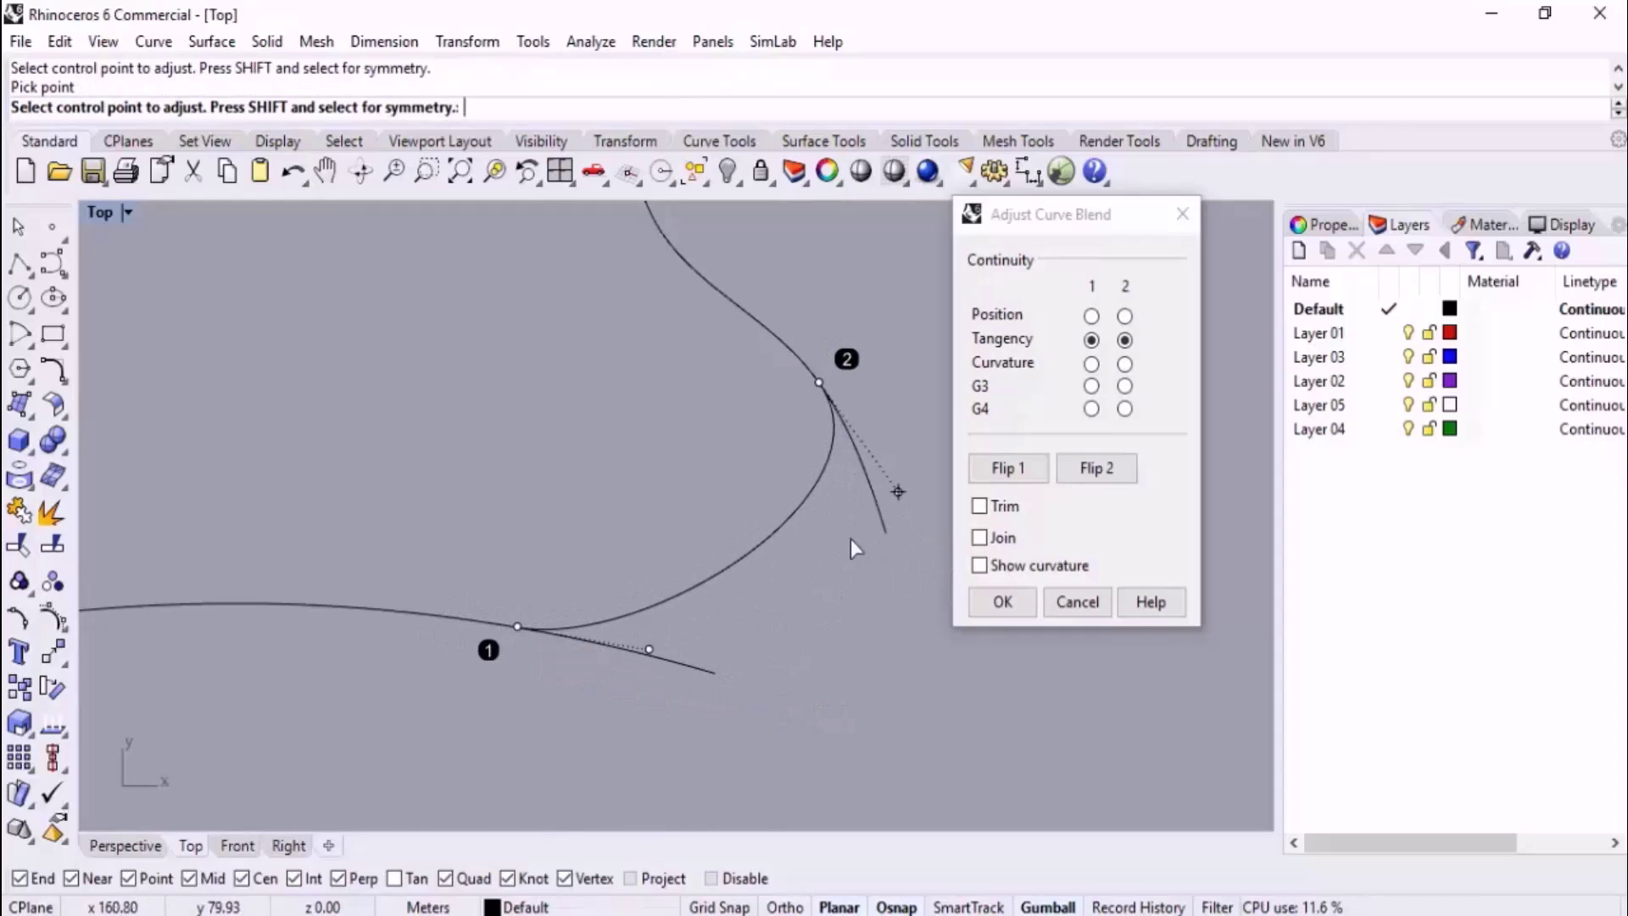
left_click(649, 650, "shift")
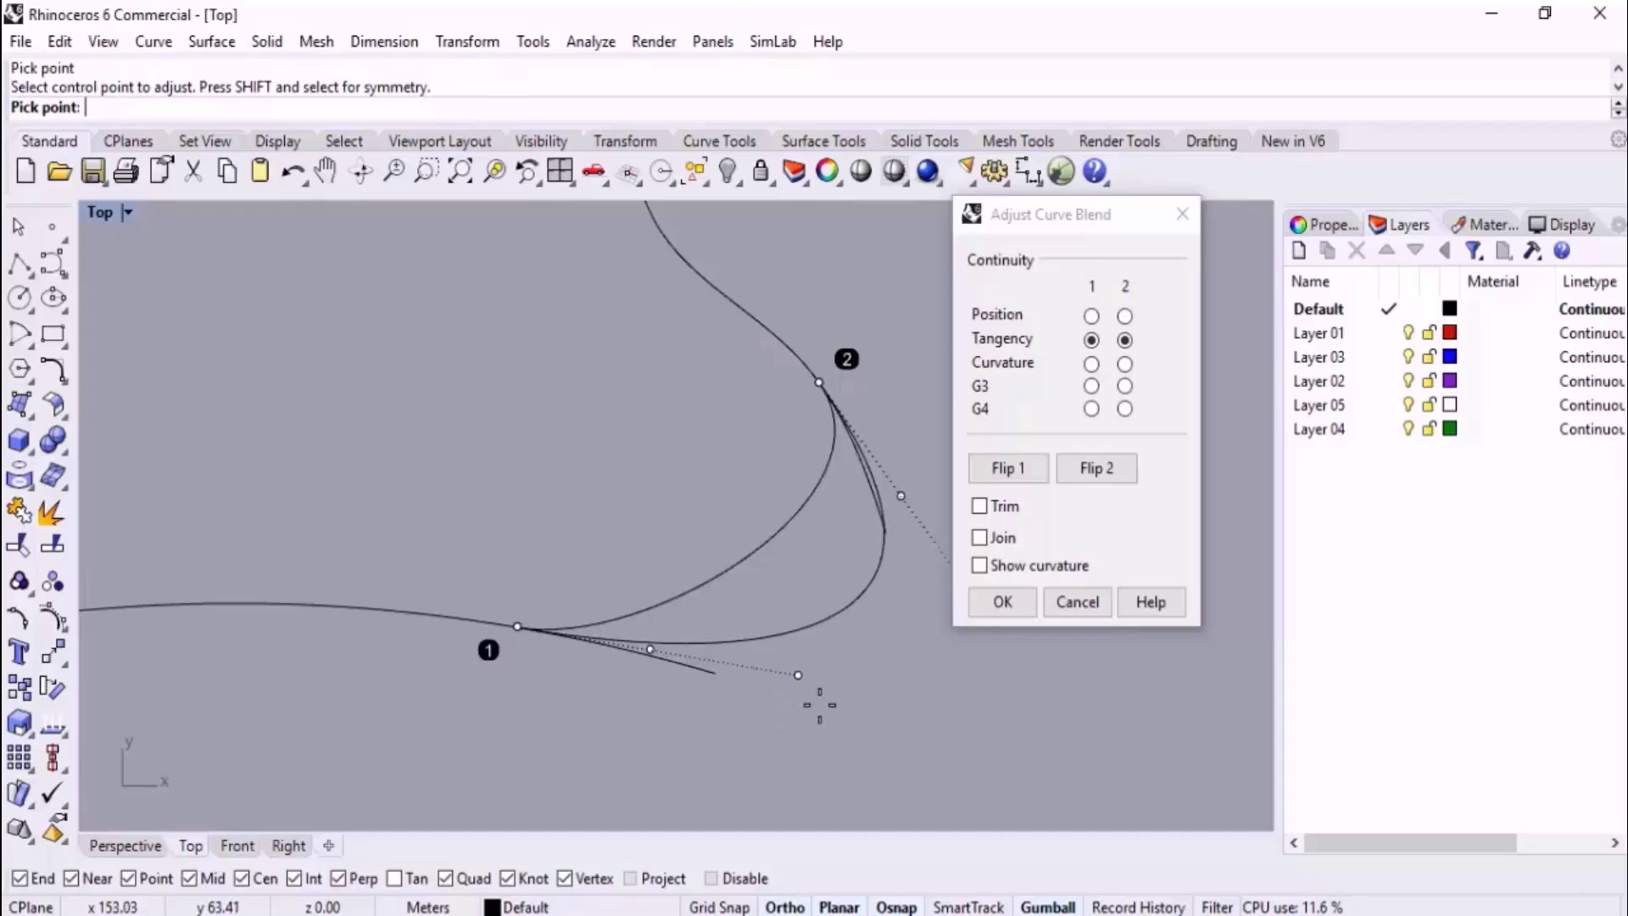
left_click(846, 718)
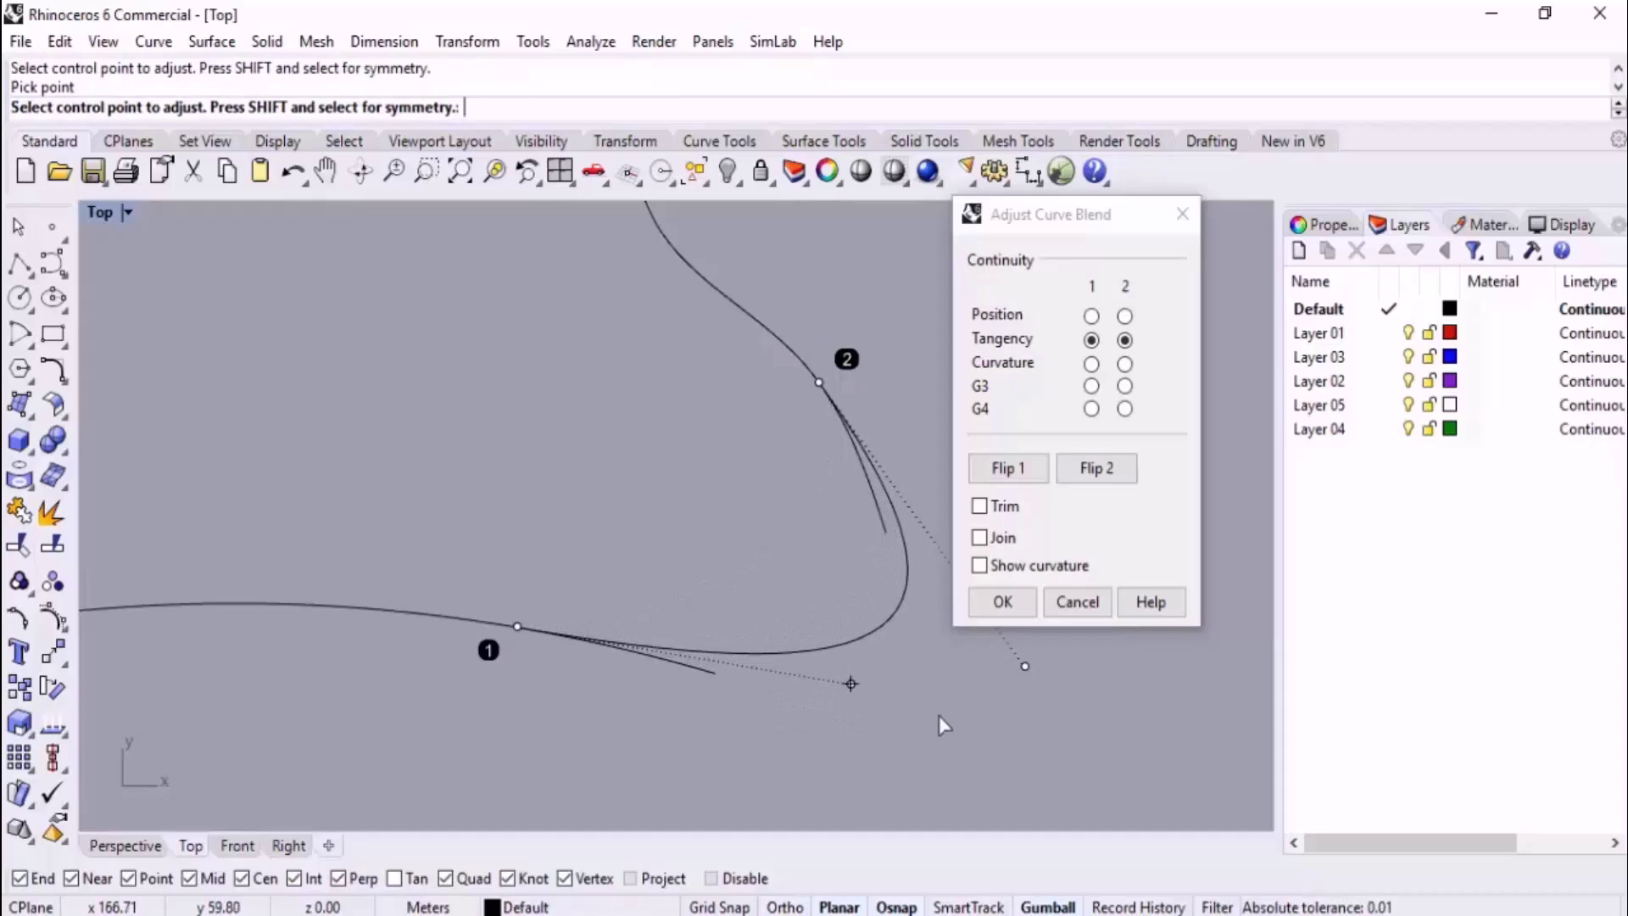
left_click(982, 506)
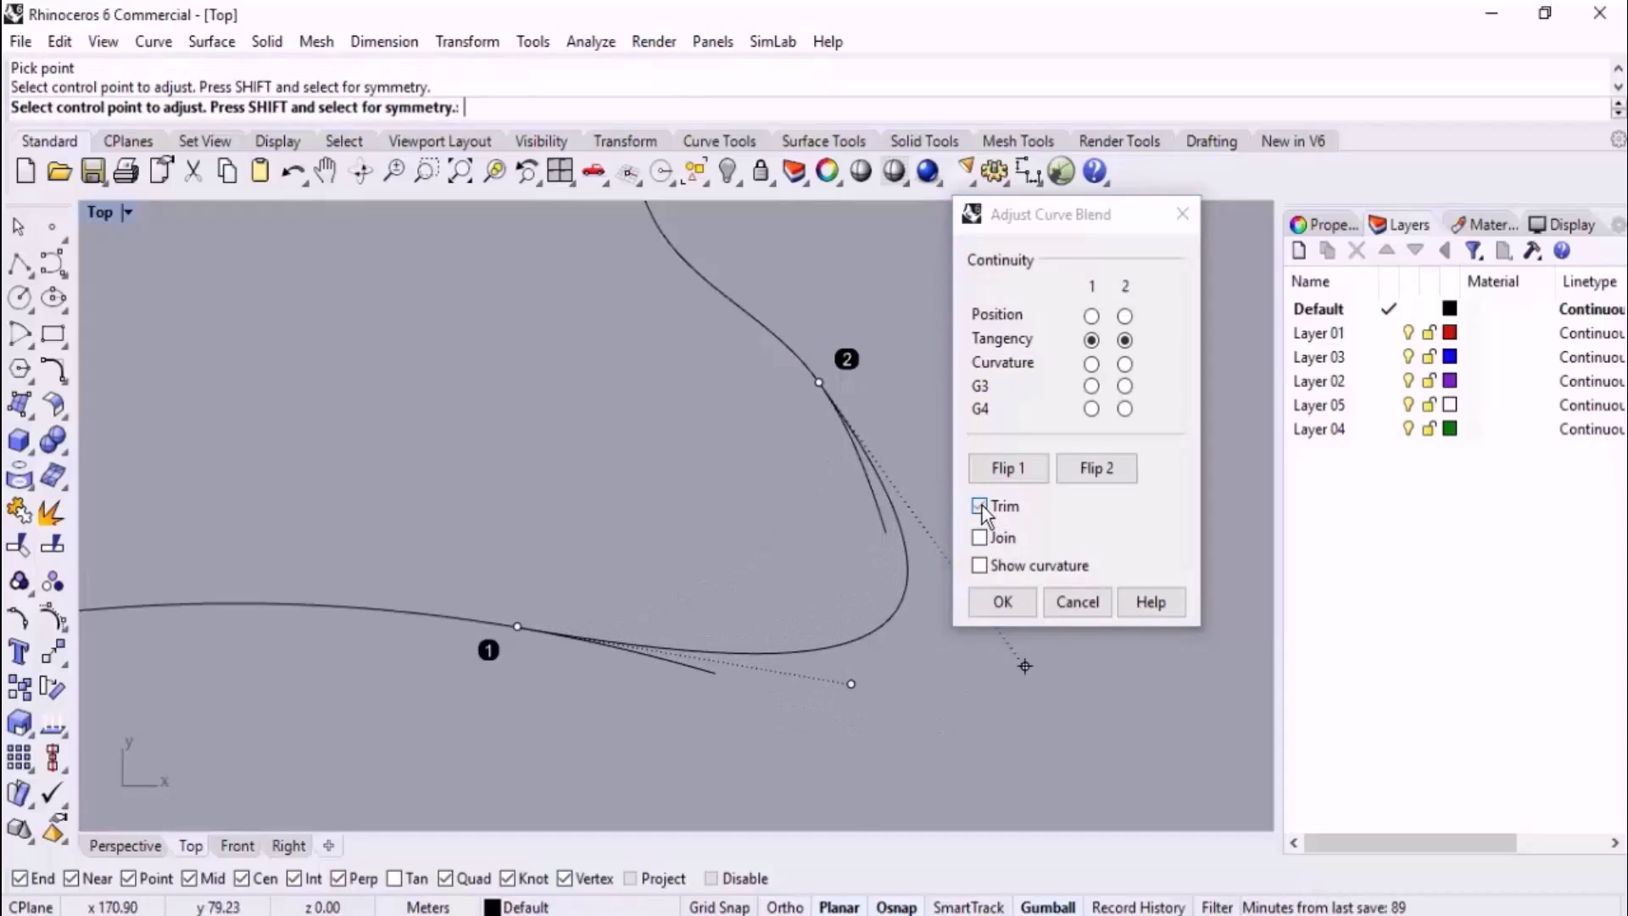
left_click(1014, 599)
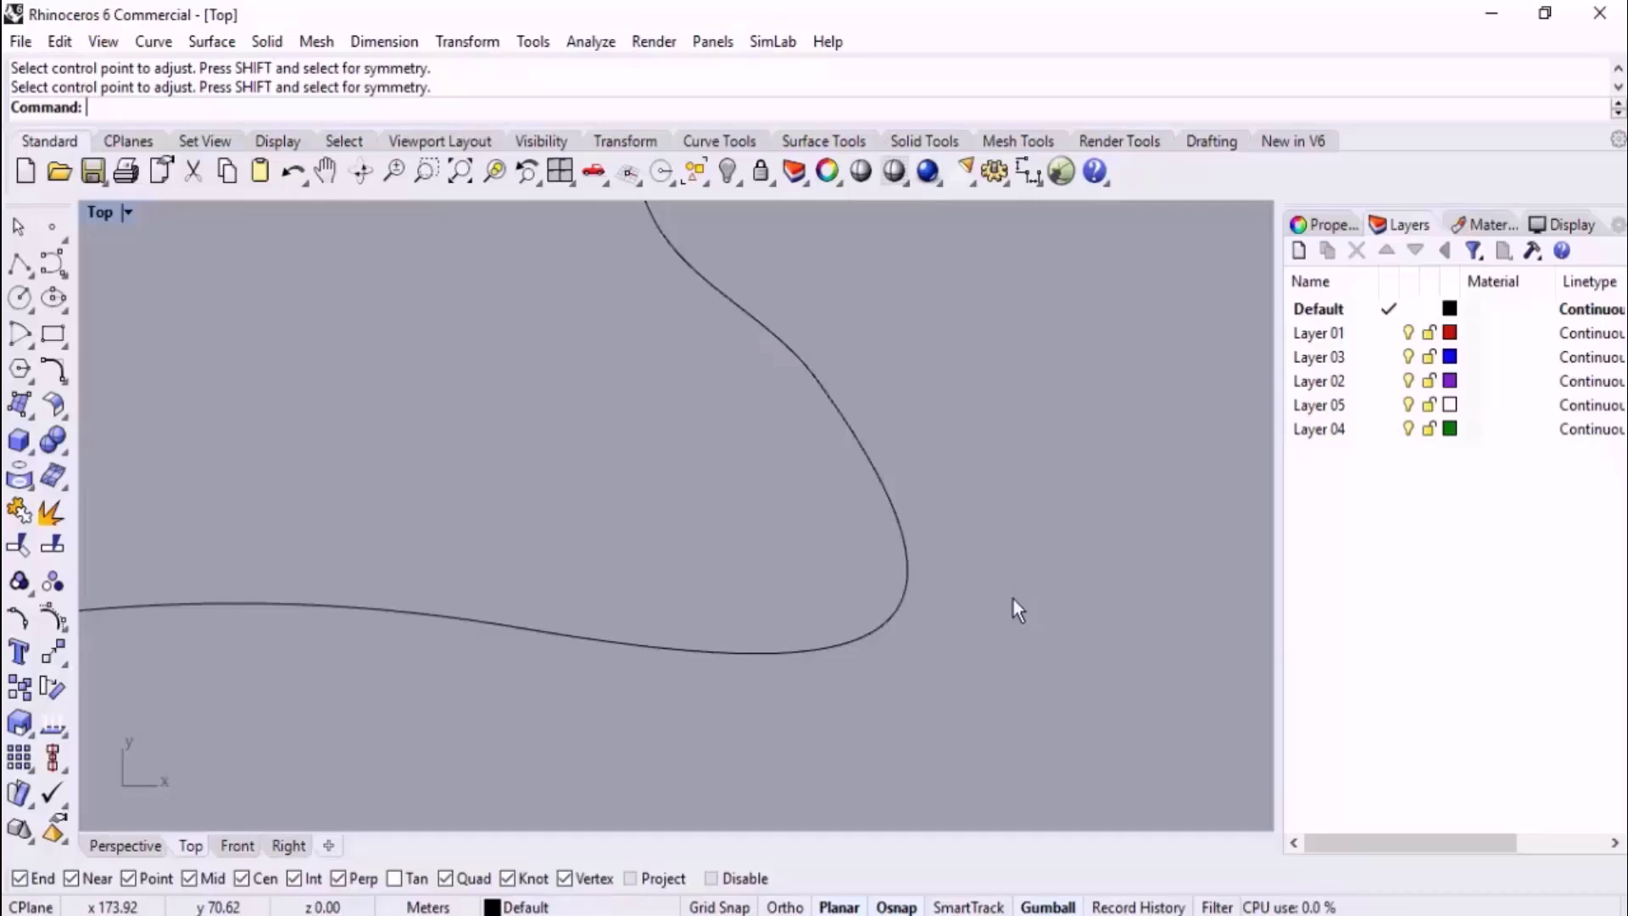
Window-select all the existing curves and delete them.
scroll(1052, 621, "down", 5)
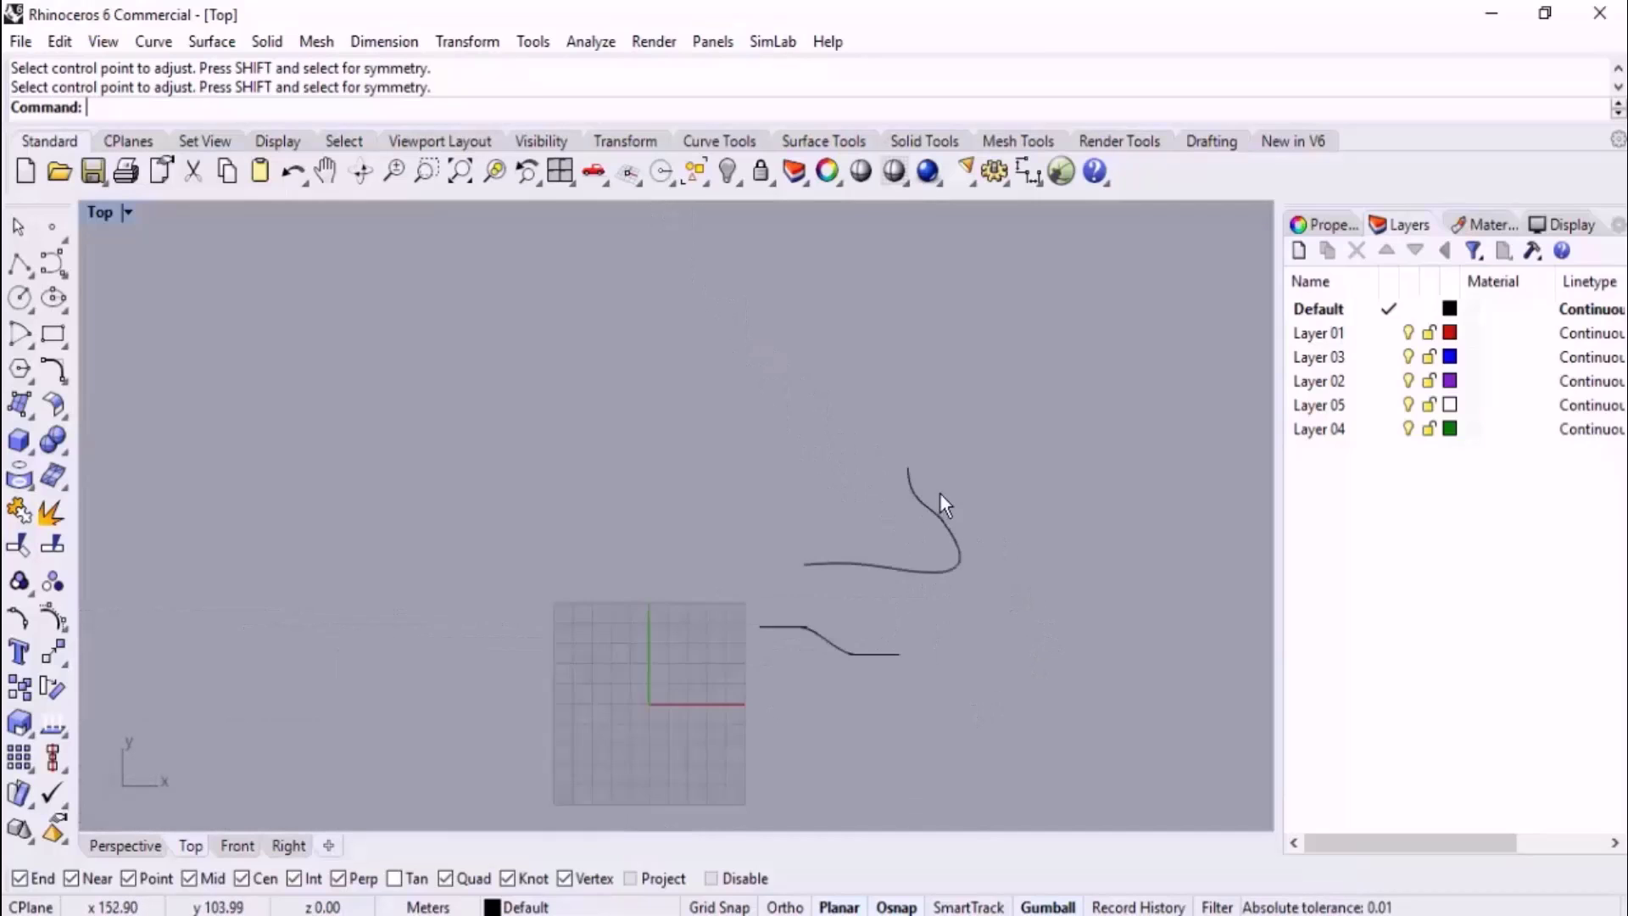
scroll(939, 486, "up", 4)
left_click_drag(799, 291, 353, 671)
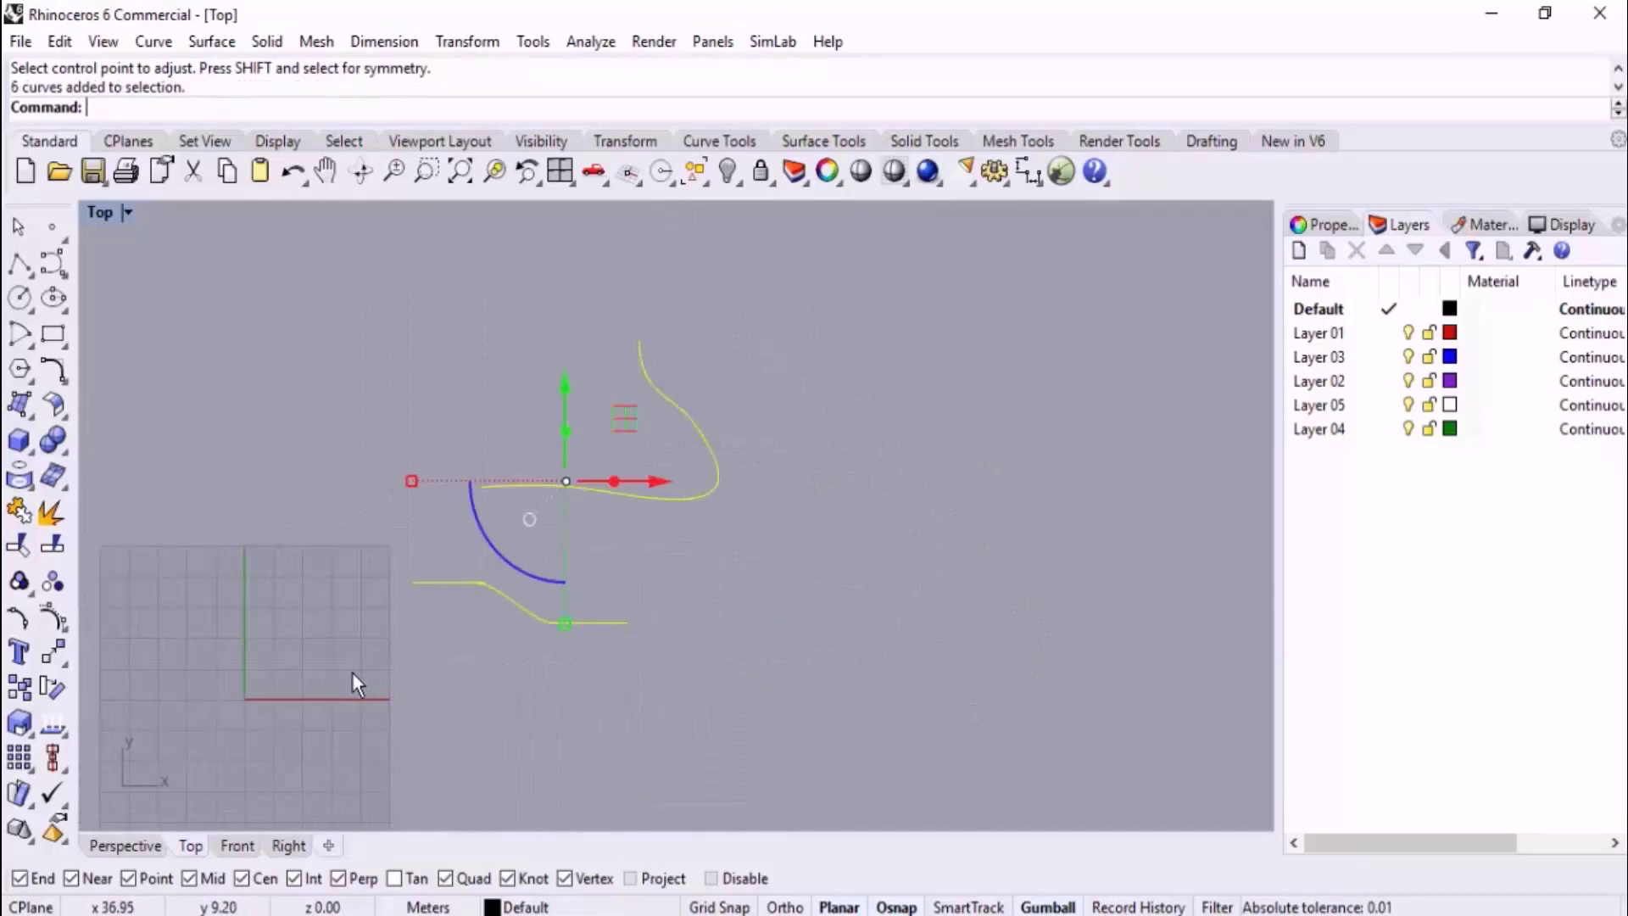
key("Delete")
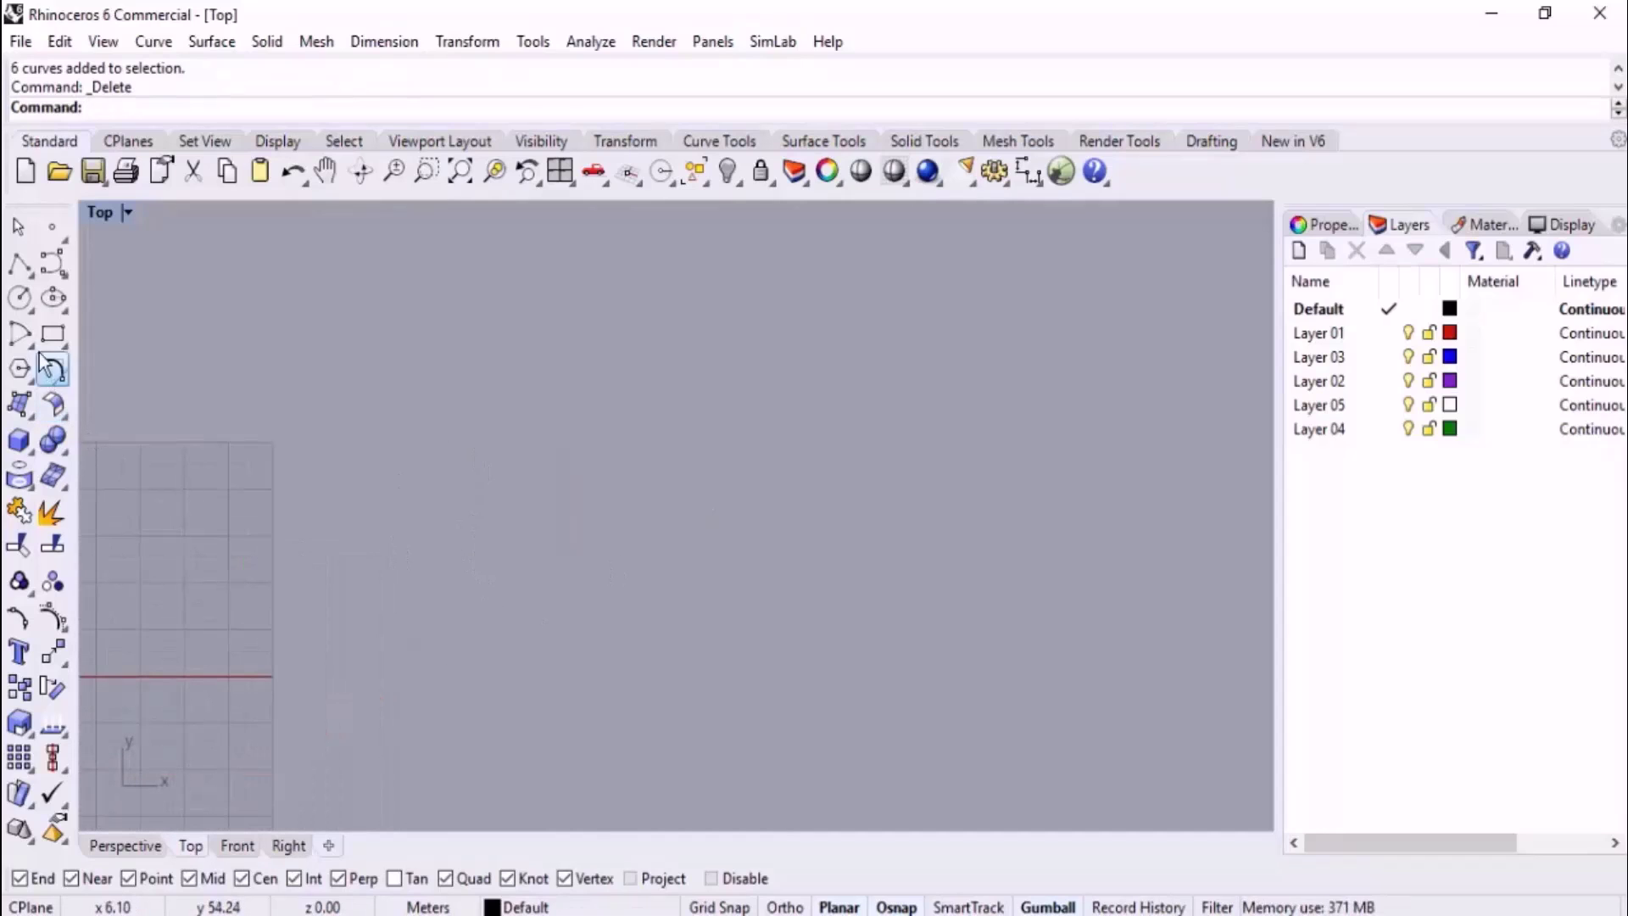
Draw a large circle on the left and a smaller circle to its right.
left_click(19, 297)
left_click(470, 469)
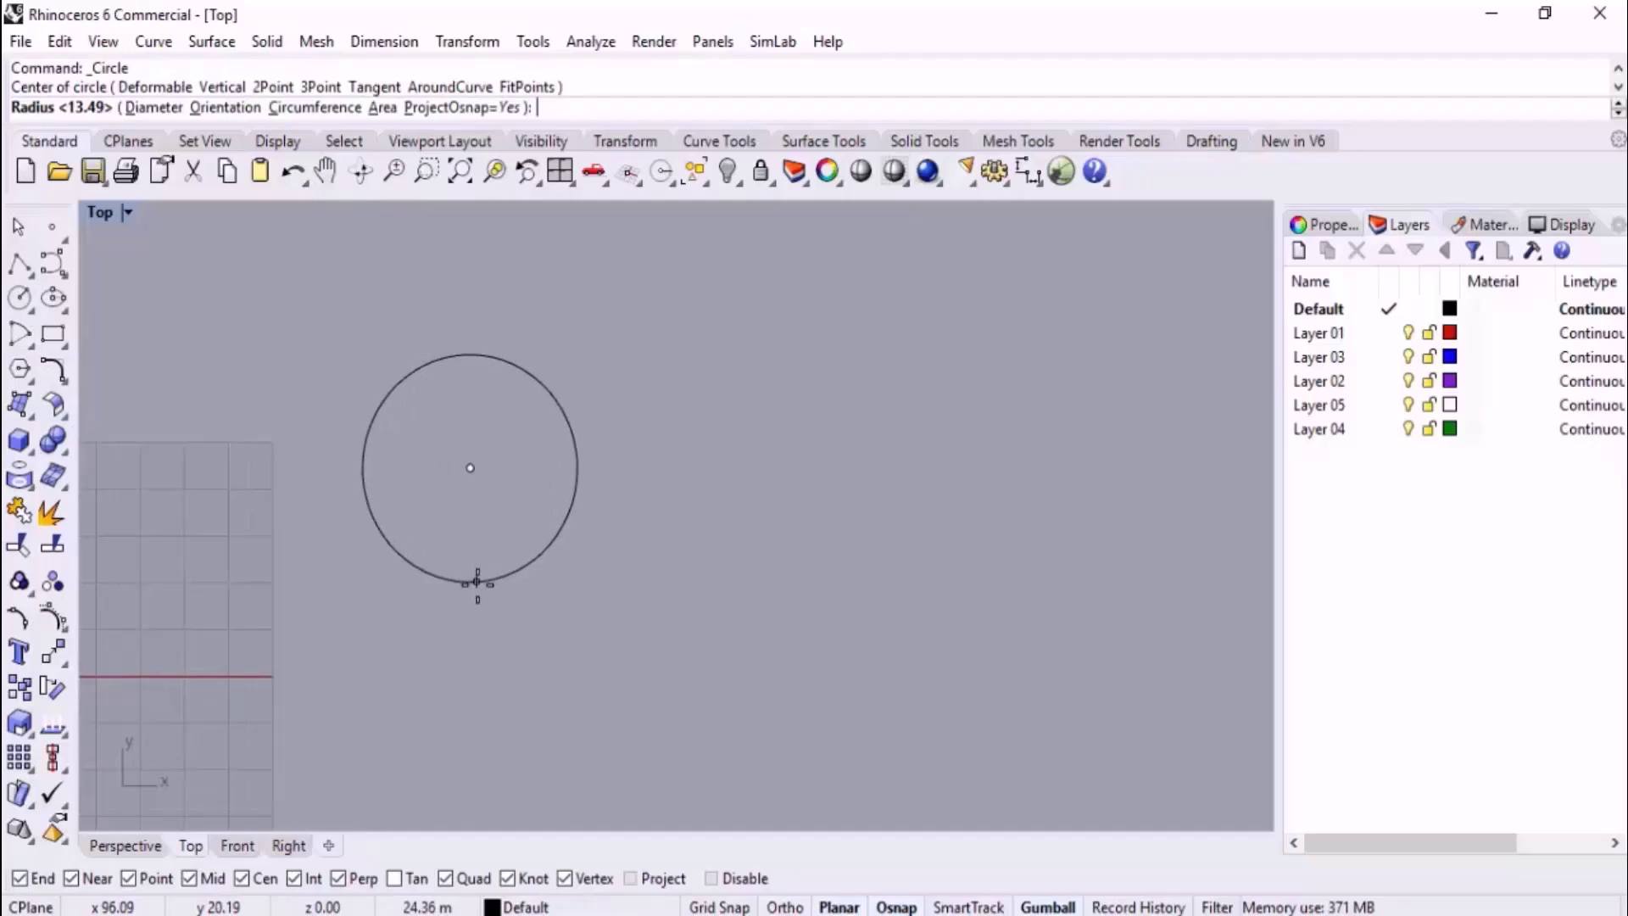
left_click(480, 592)
right_click_drag(639, 552, 441, 553)
right_click(444, 551)
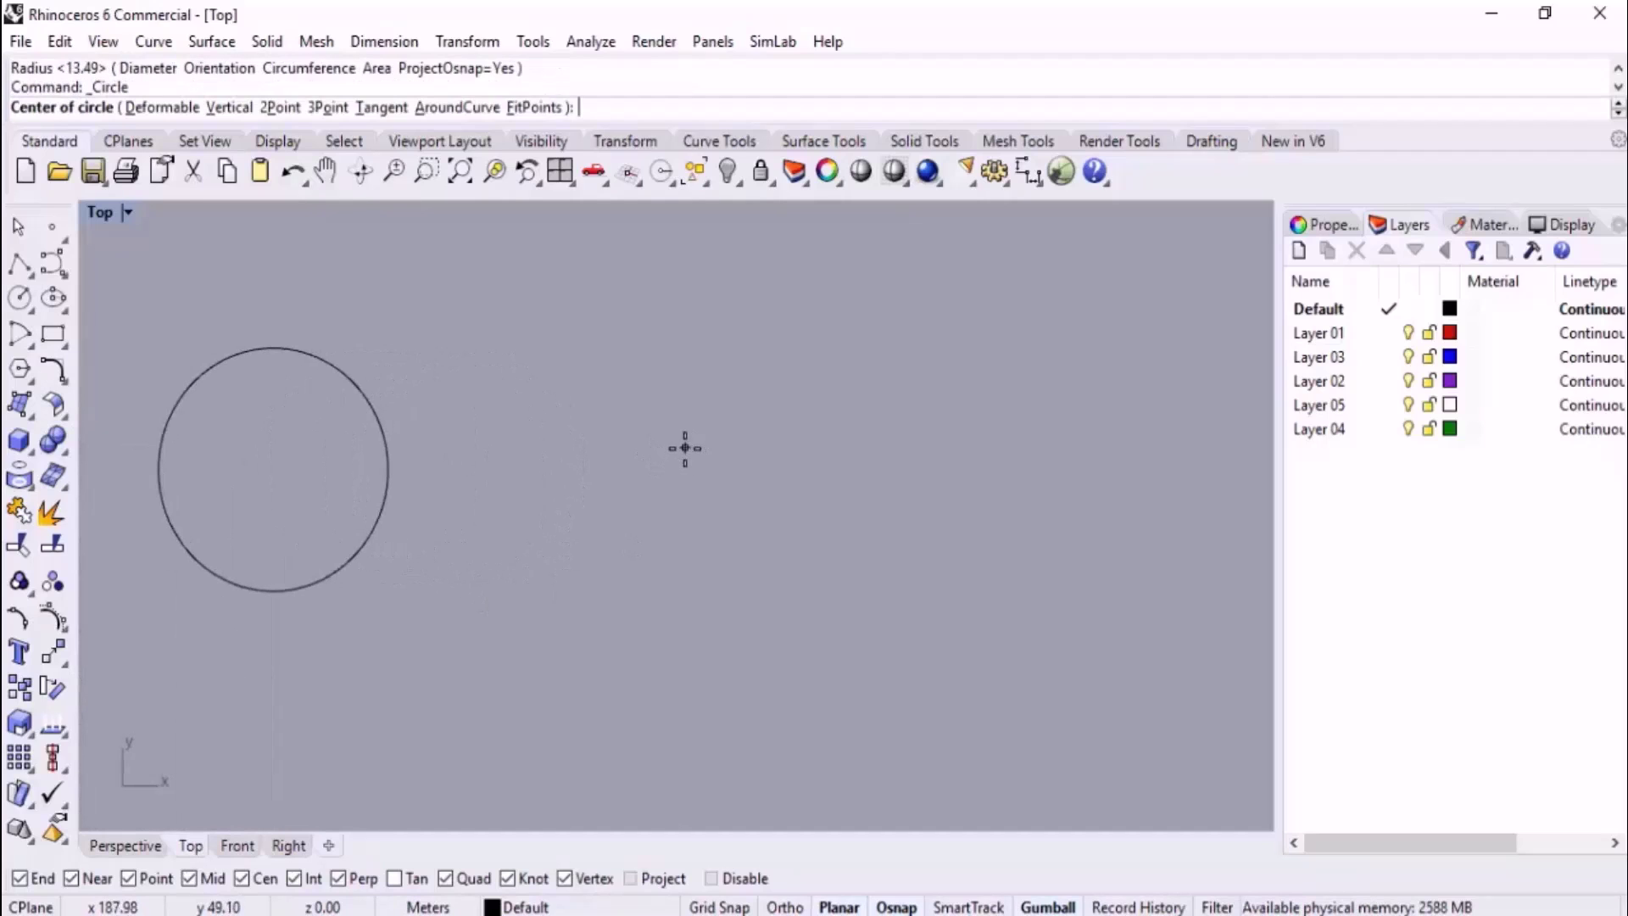
left_click(683, 447)
left_click(687, 492)
right_click_drag(568, 509, 637, 546)
type("BlendCrv")
key("Return")
Blend the large circle to the small circle, flipping the large-circle end to remove its loop.
left_click(412, 592)
left_click(724, 520)
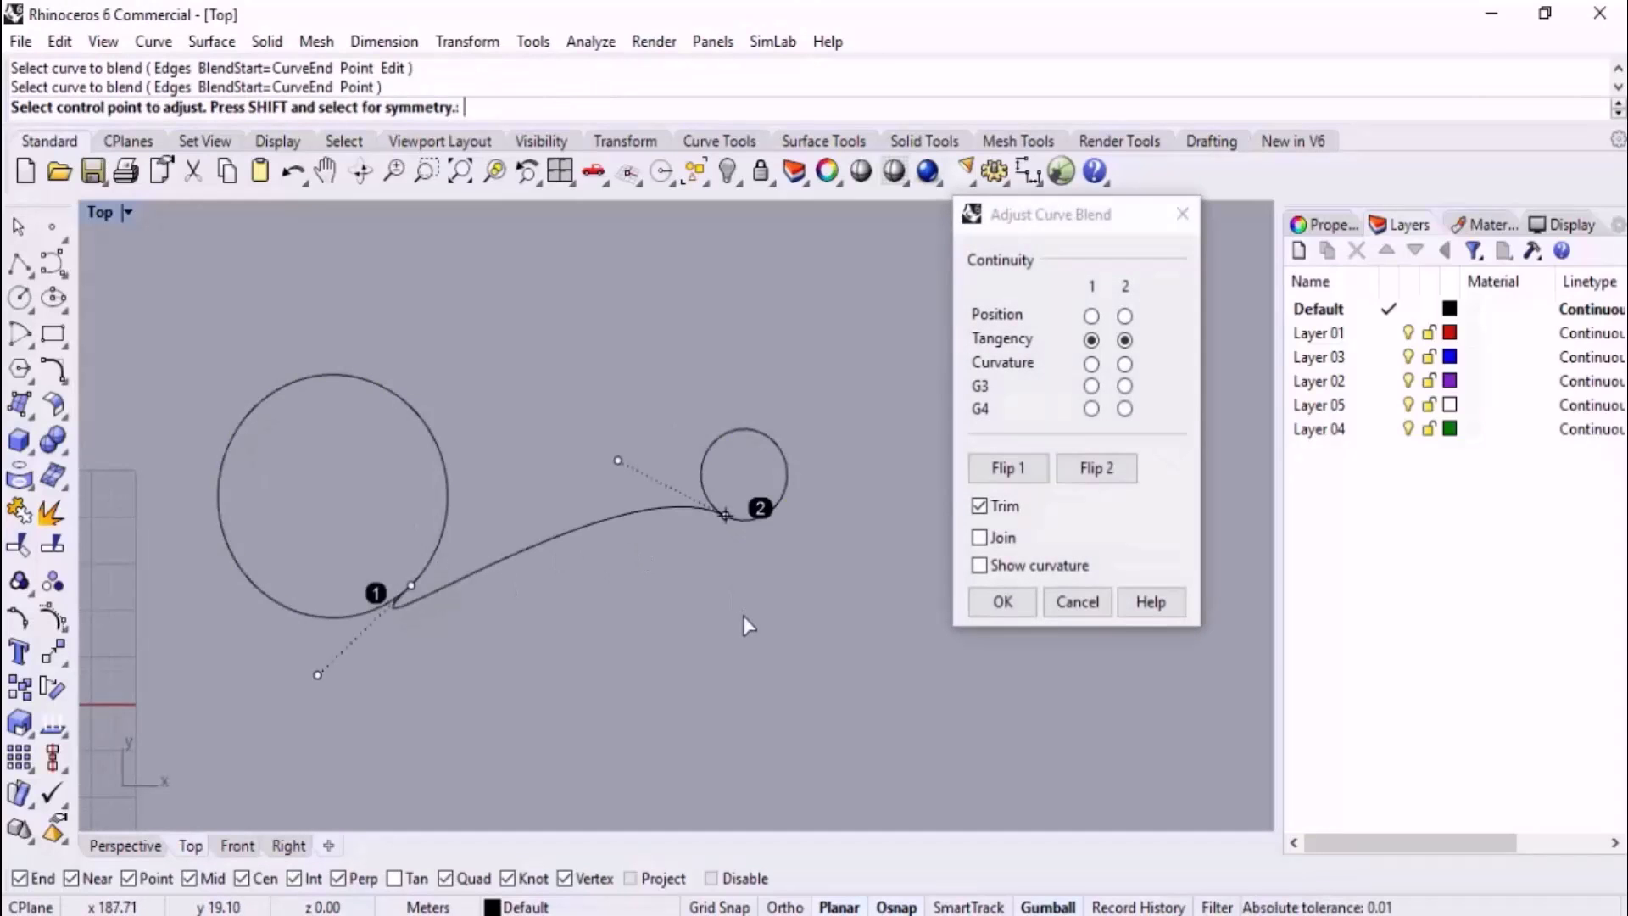
scroll(364, 614, "up", 6)
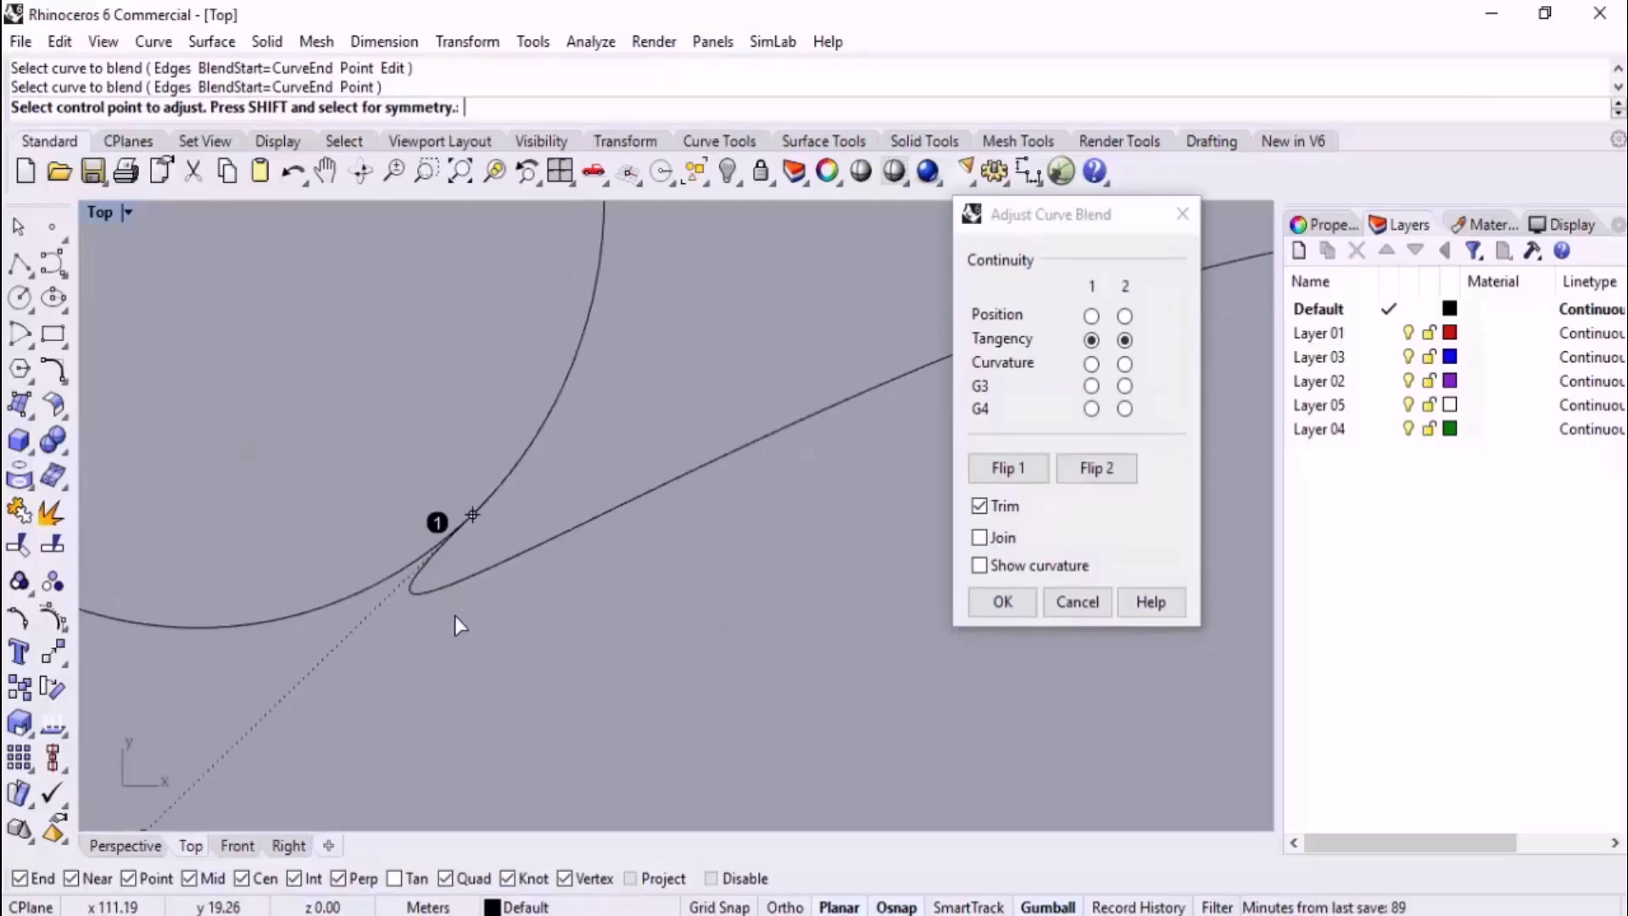
scroll(616, 583, "down", 2)
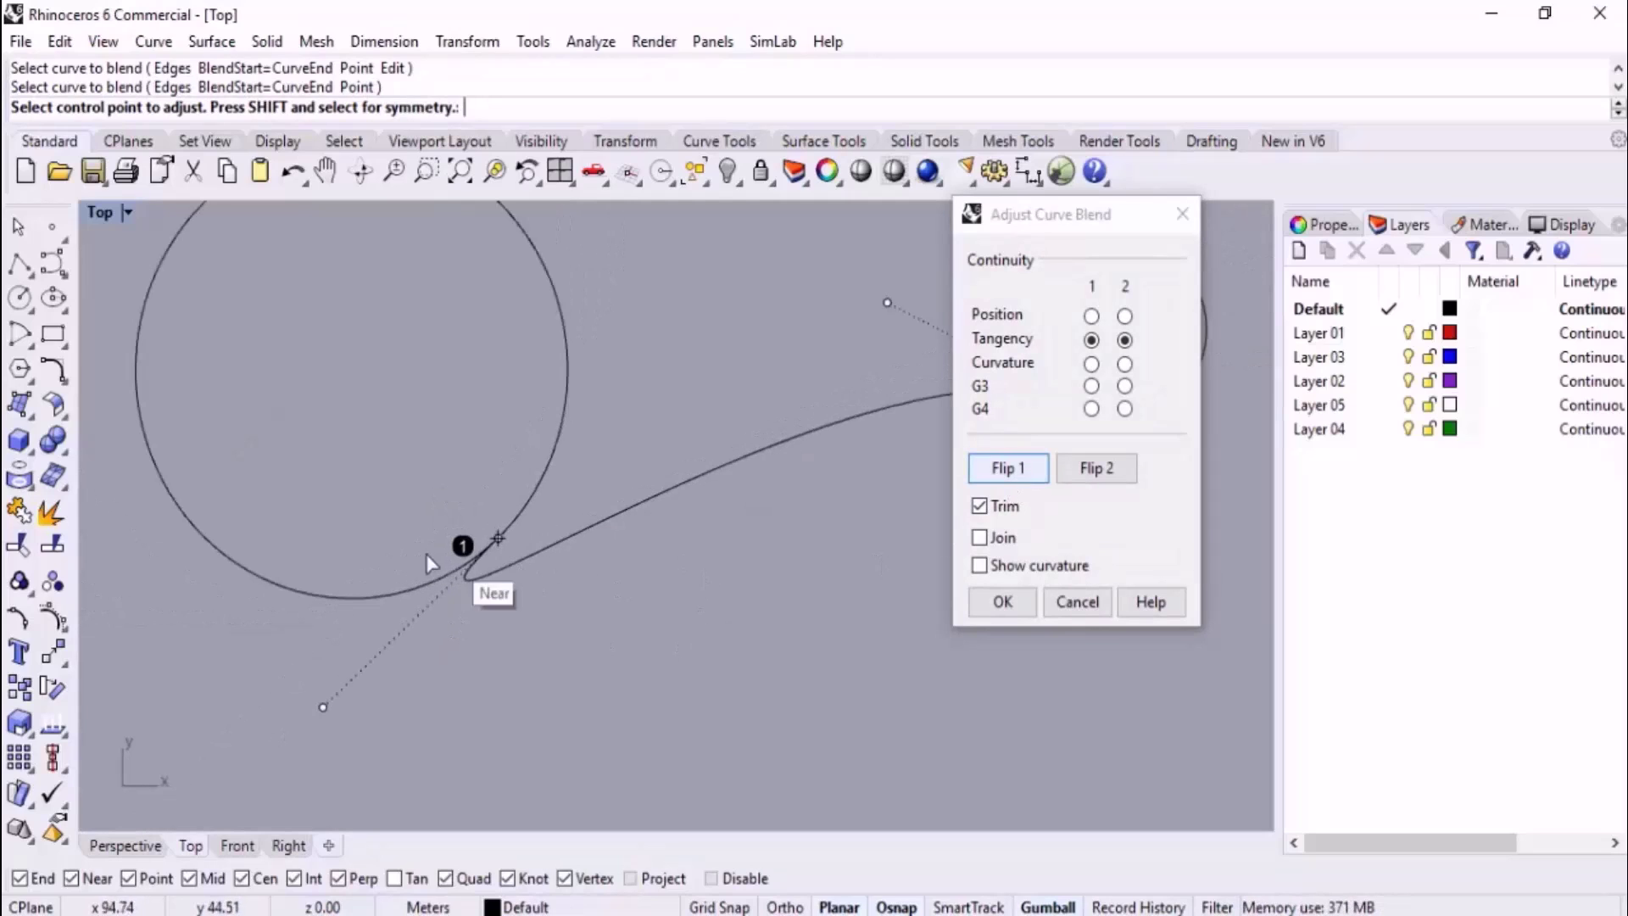
left_click(1014, 473)
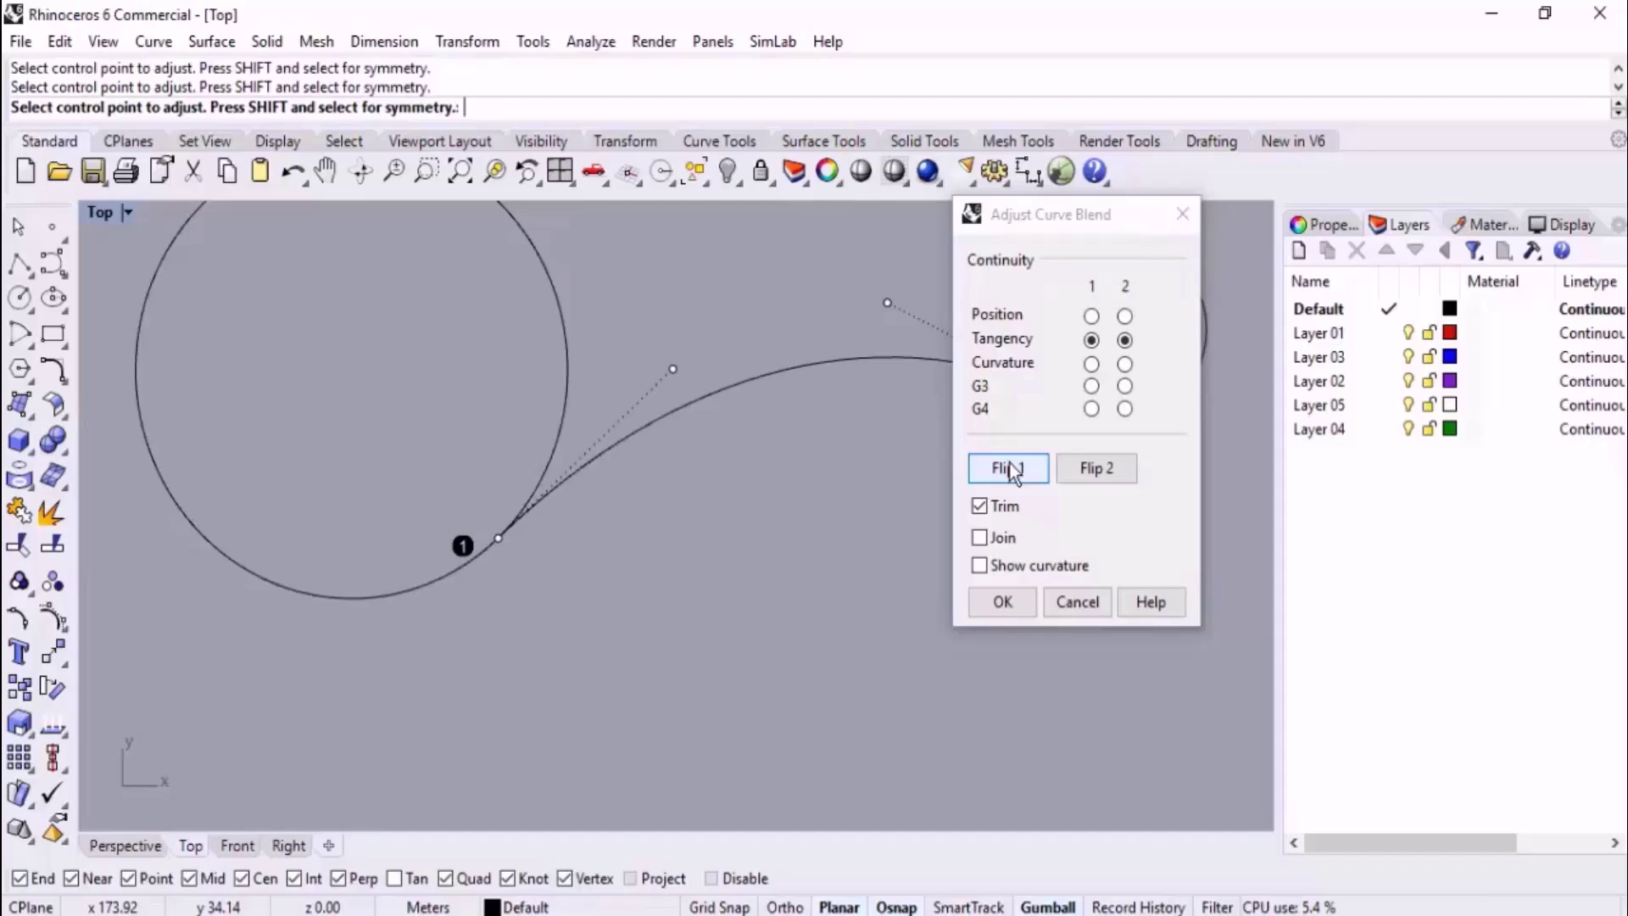
scroll(578, 618, "down", 10)
right_click_drag(696, 621, 615, 597)
scroll(573, 526, "up", 4)
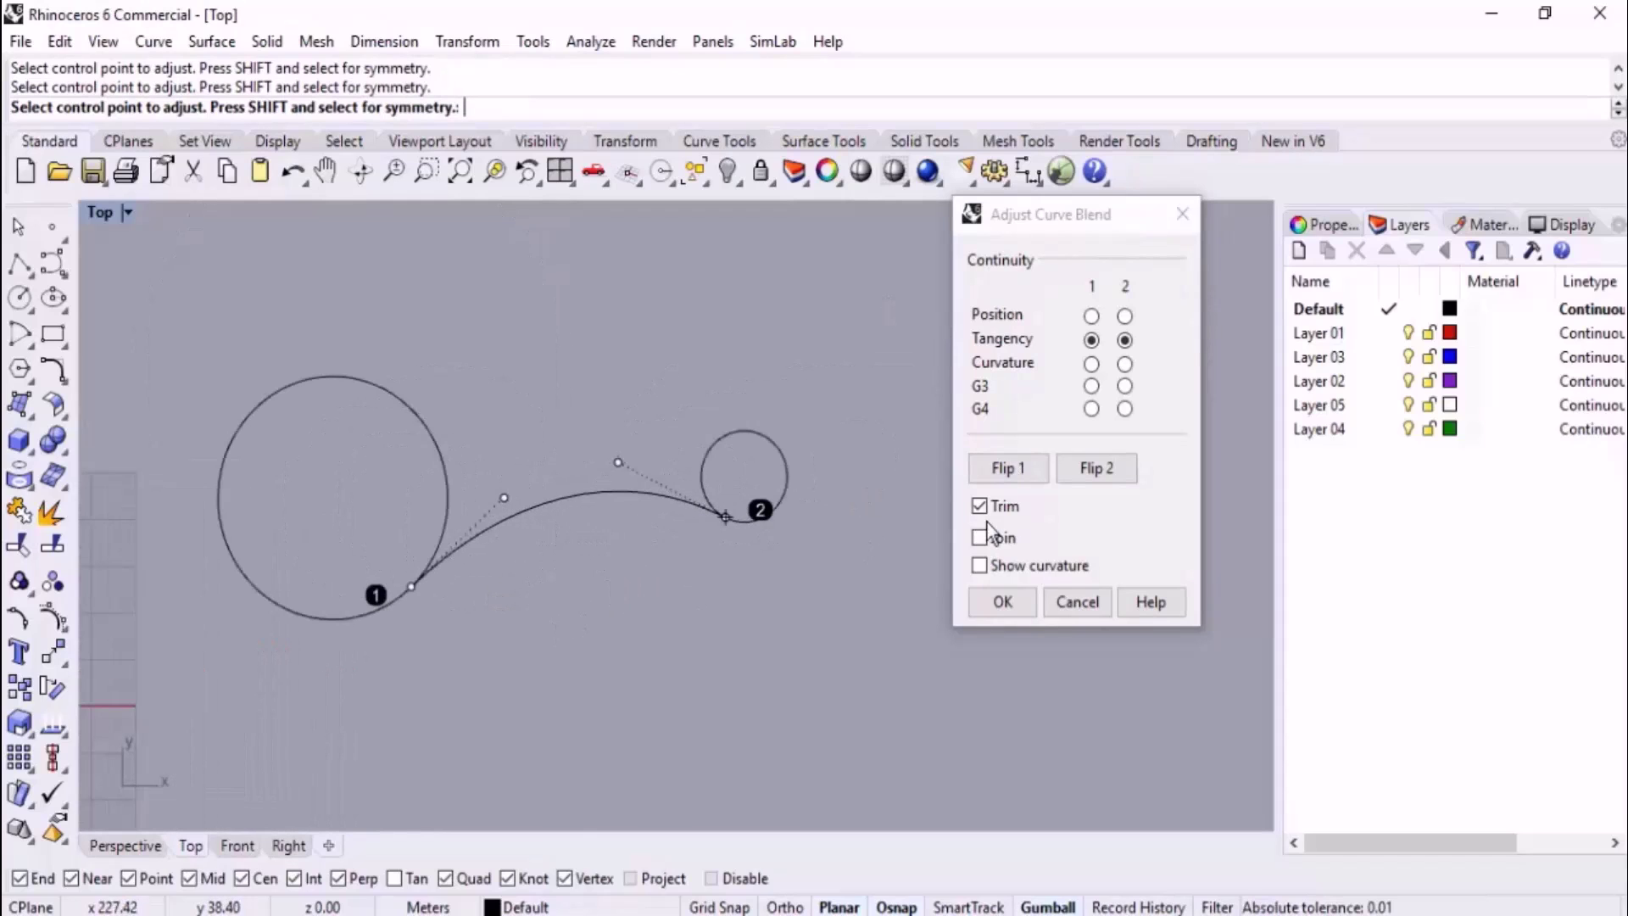
scroll(748, 517, "up", 3)
Flip the small-circle end until the blend forms a smooth S-curve, then accept it.
left_click(1102, 468)
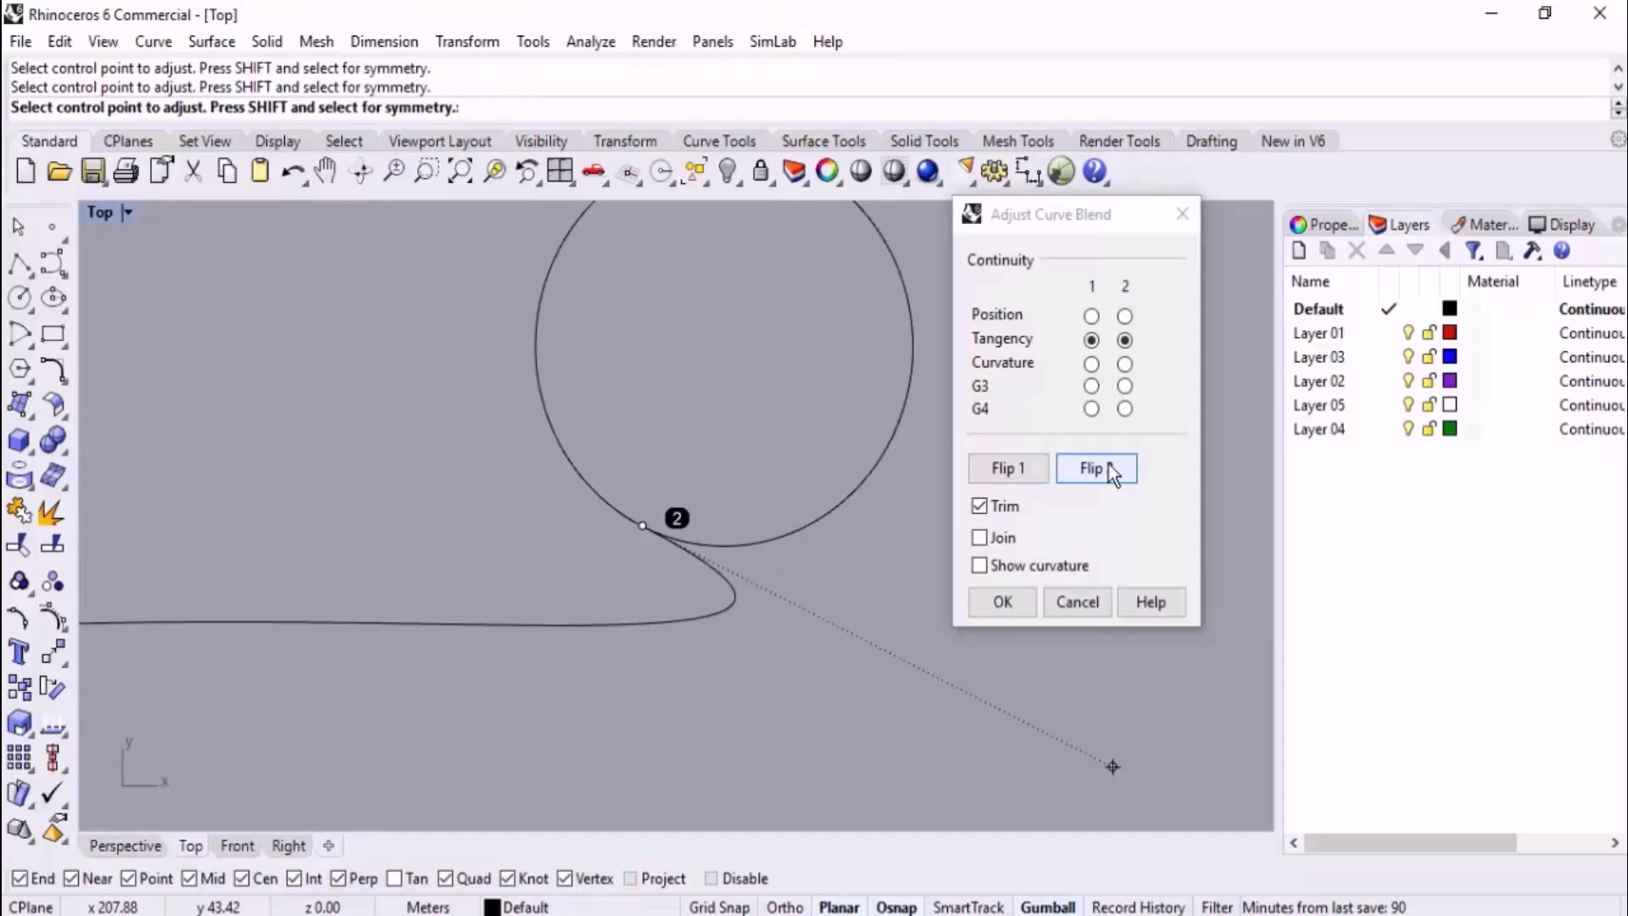
left_click(1107, 467)
left_click(1107, 466)
left_click(1108, 466)
scroll(844, 483, "down", 10)
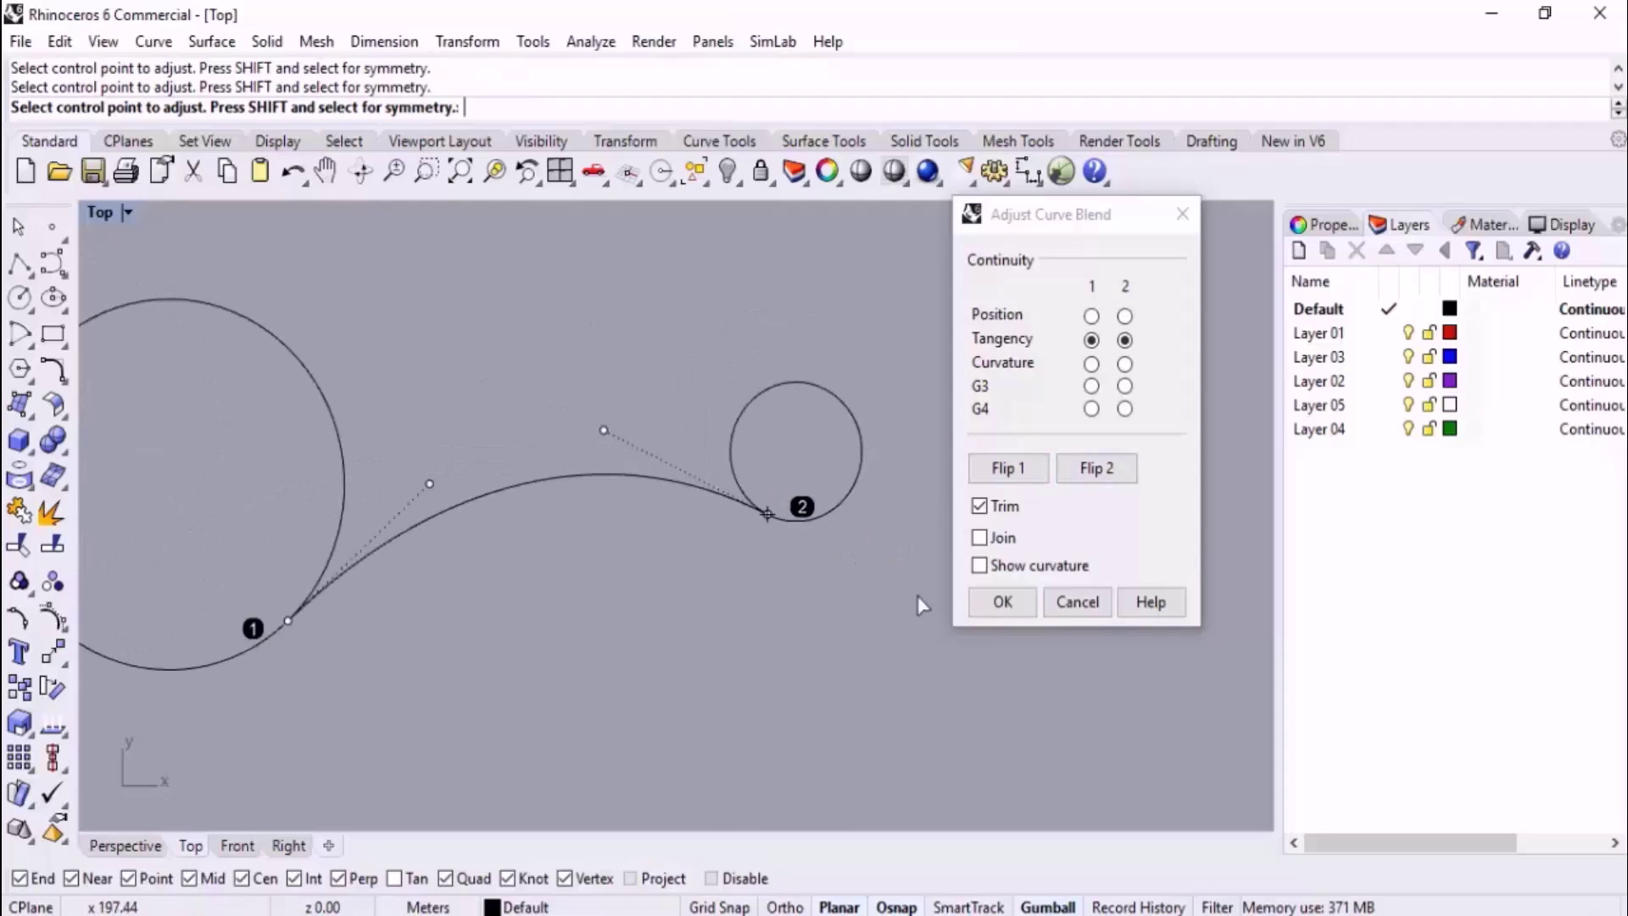
left_click(1006, 605)
right_click_drag(655, 418, 722, 518)
Start a new blend from the large to the small circle, flipping the small-circle end and repositioning a control point.
right_click(419, 466)
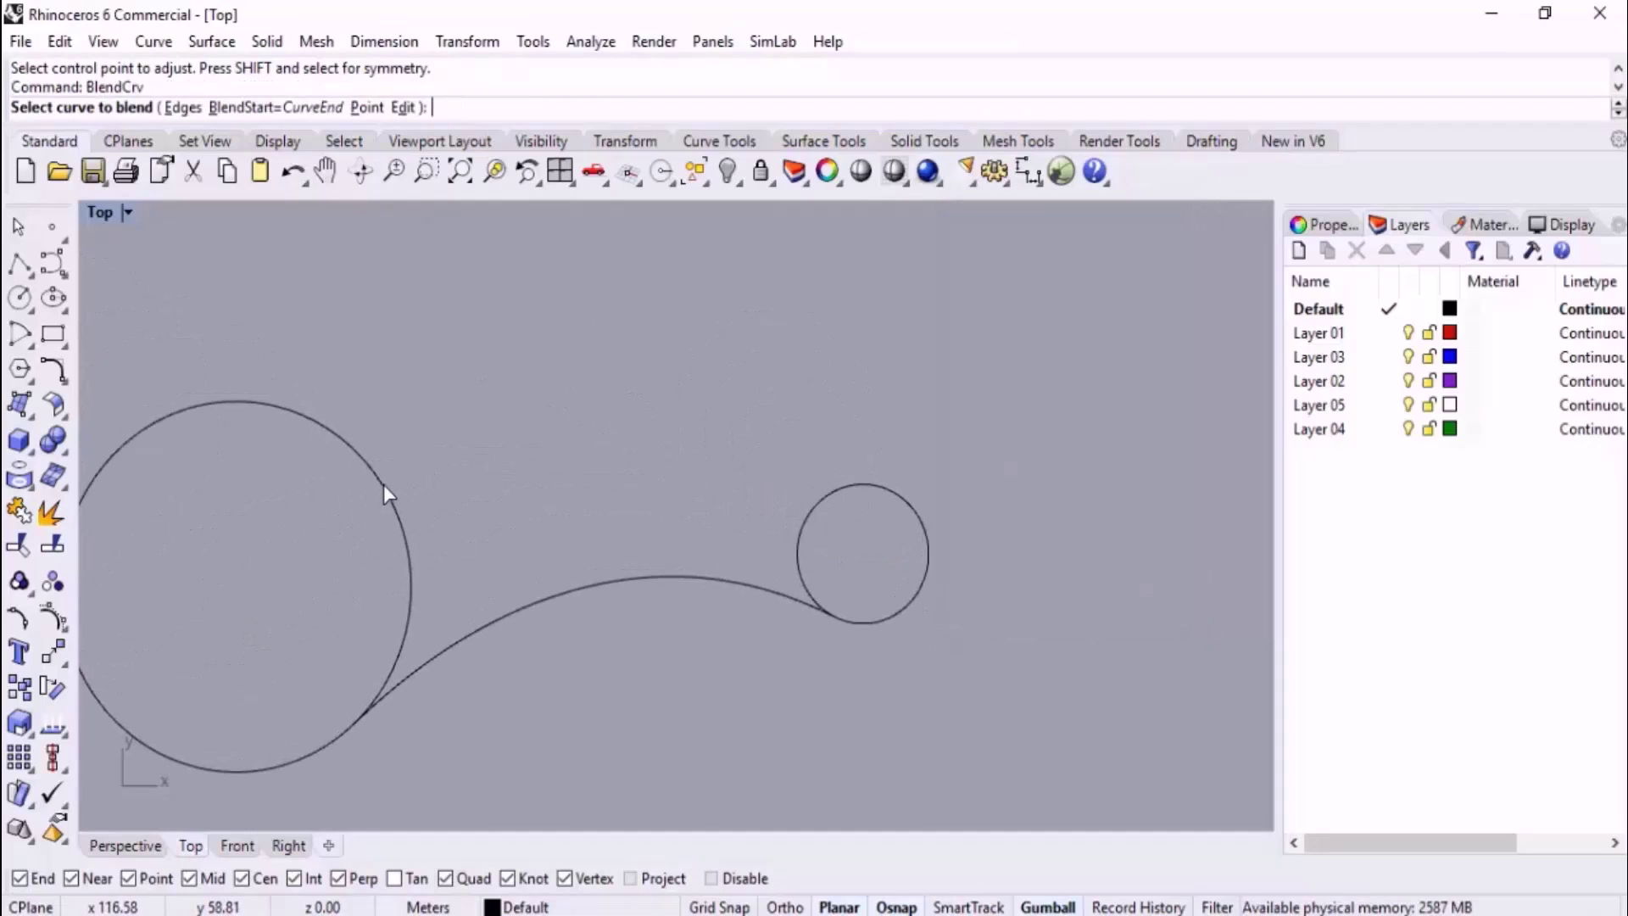
left_click(383, 485)
left_click(803, 536)
right_click_drag(719, 500, 607, 485)
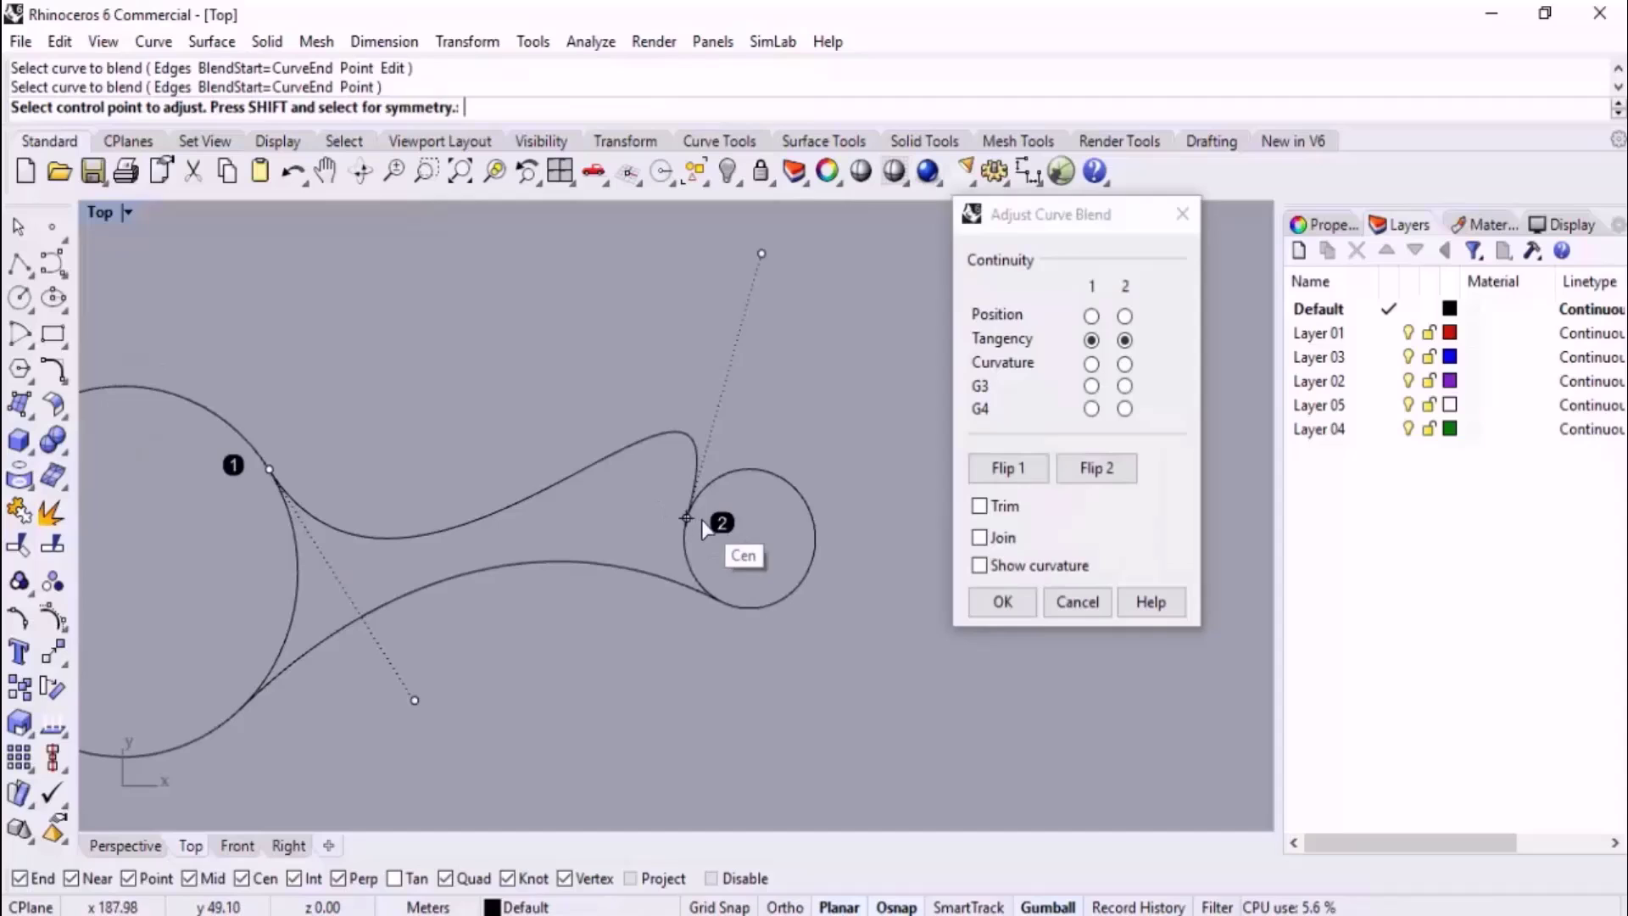
left_click(1098, 468)
right_click_drag(806, 607, 814, 475)
left_click(620, 653)
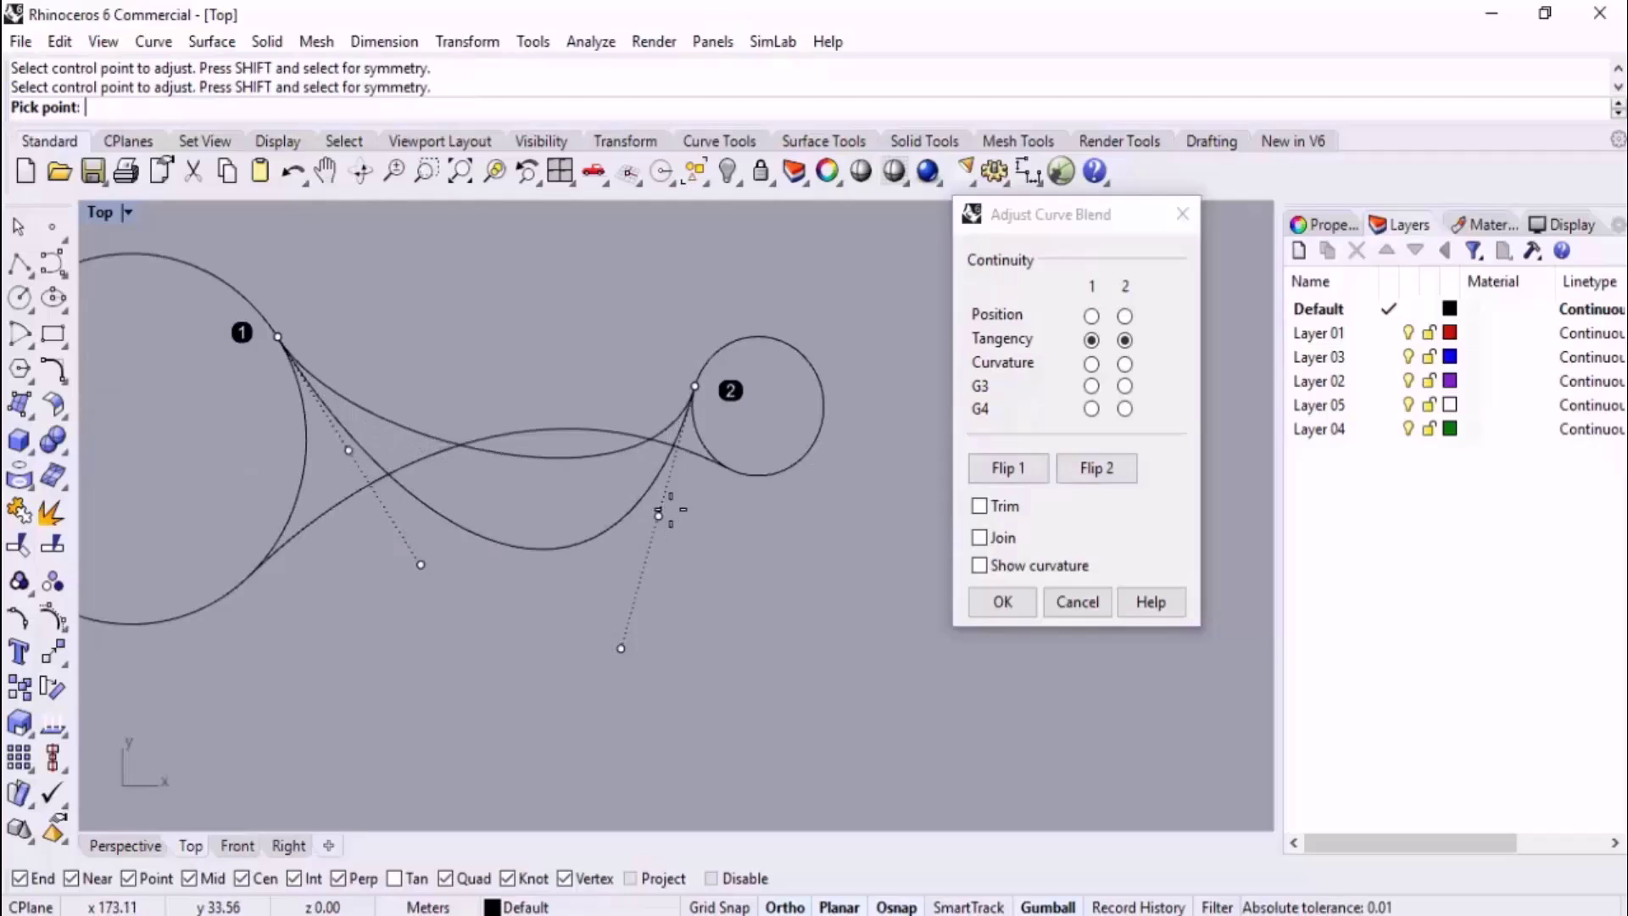
scroll(638, 451, "up", 2)
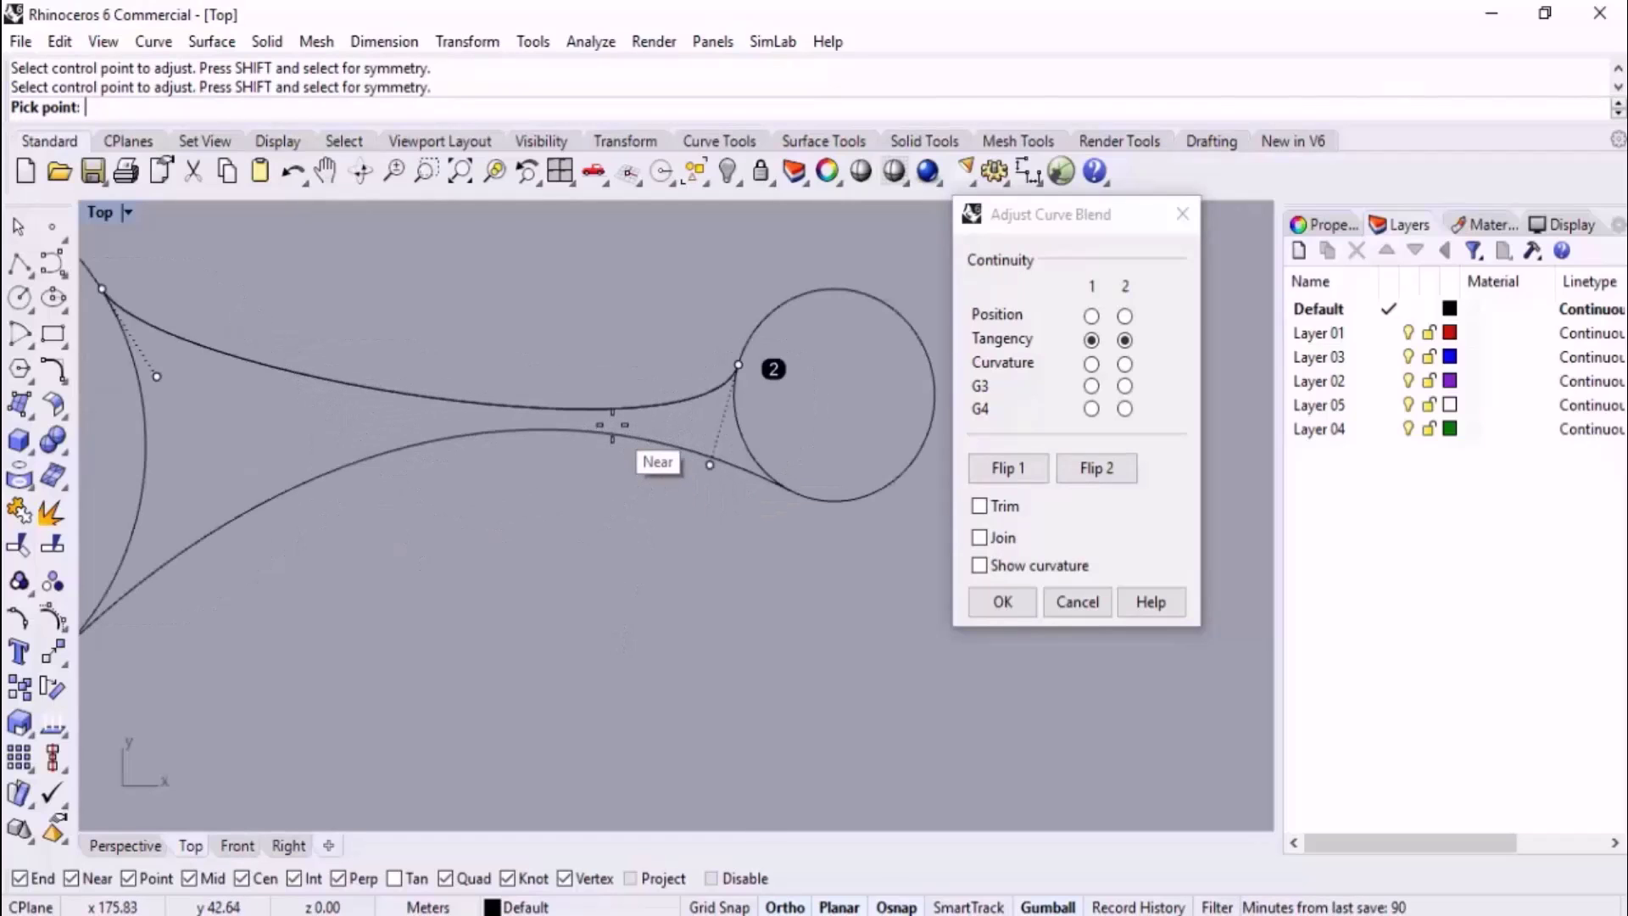
left_click(710, 465)
Move the blend ends onto the tops of both circles and accept the upper blend.
right_click_drag(760, 577, 745, 667)
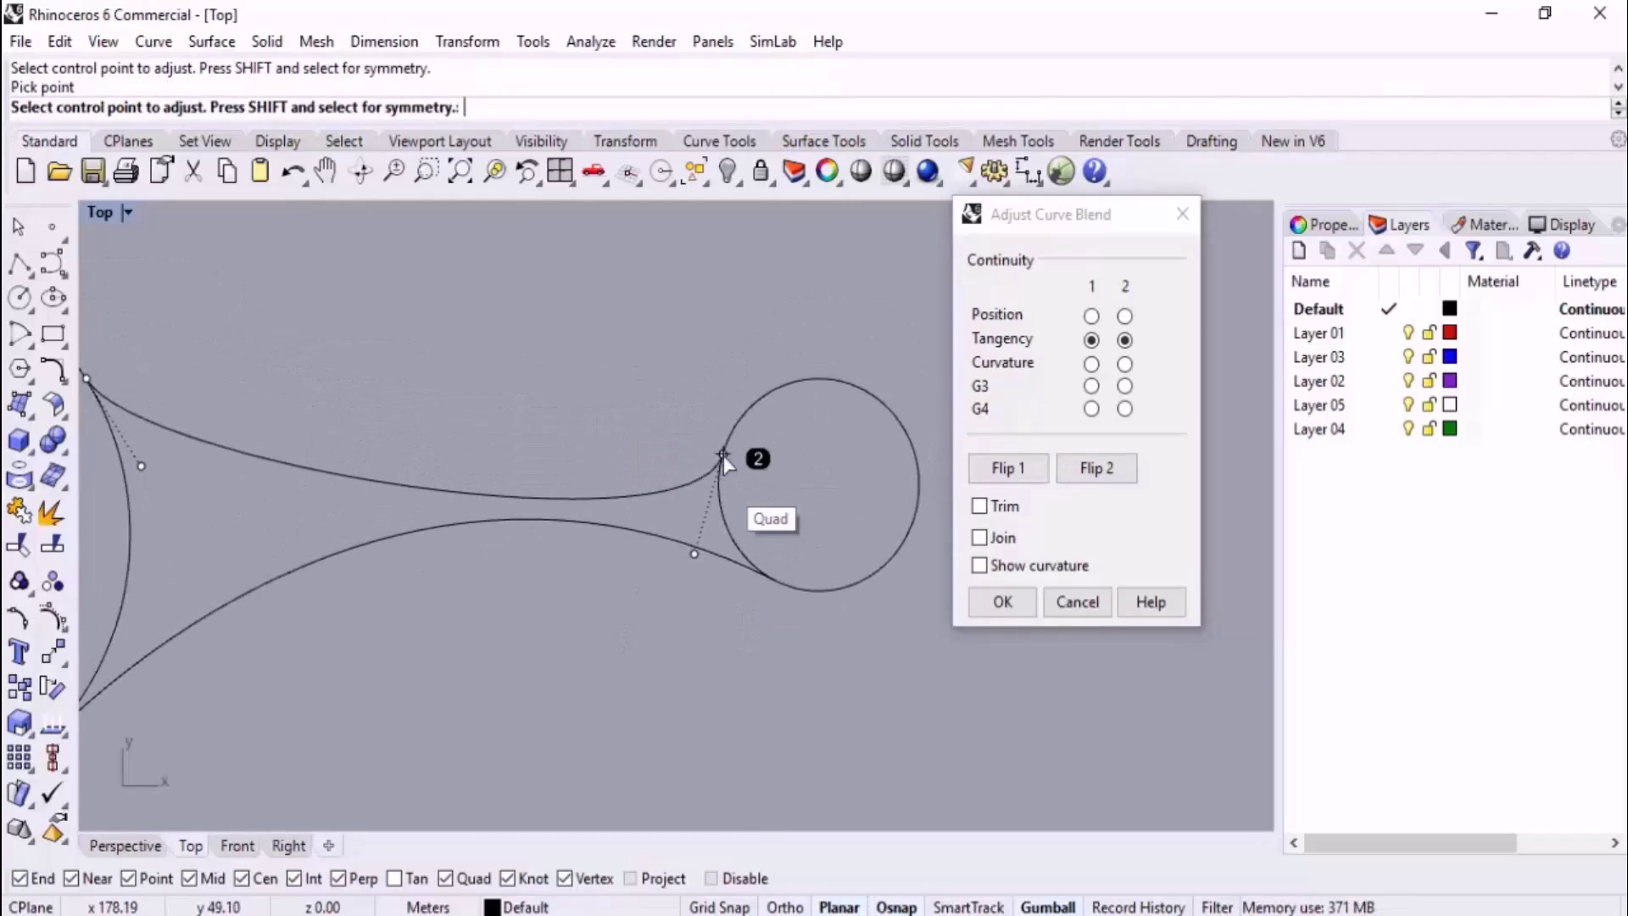
left_click(725, 450)
scroll(766, 400, "up", 3)
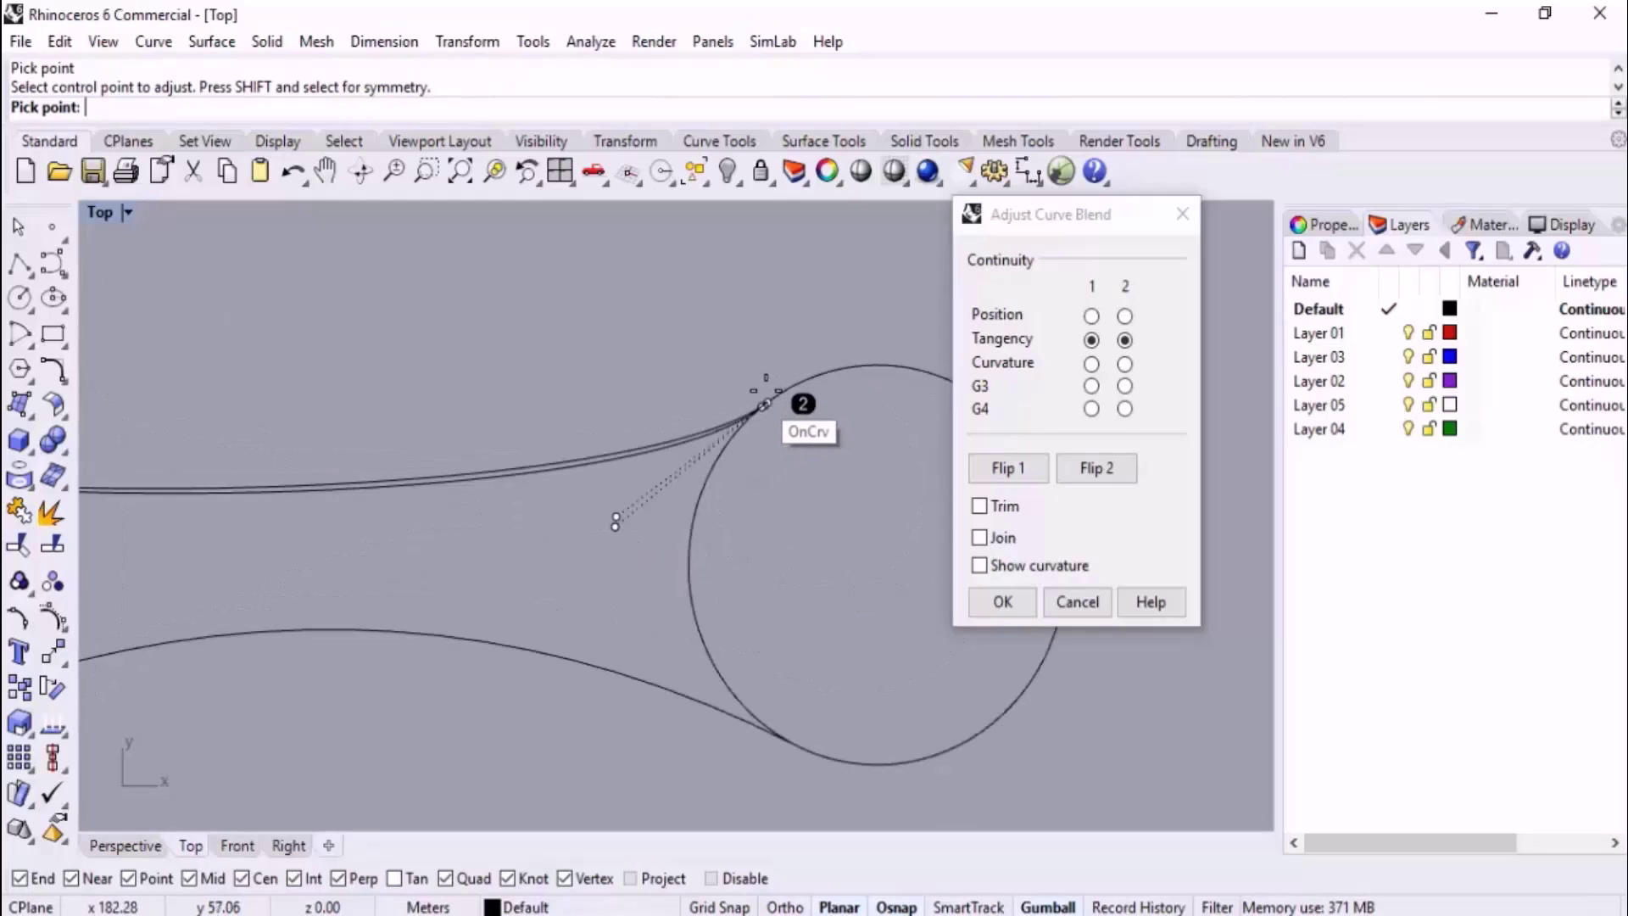
left_click(767, 400)
scroll(852, 467, "down", 3)
scroll(536, 540, "down", 3)
scroll(223, 414, "up", 3)
left_click(412, 523)
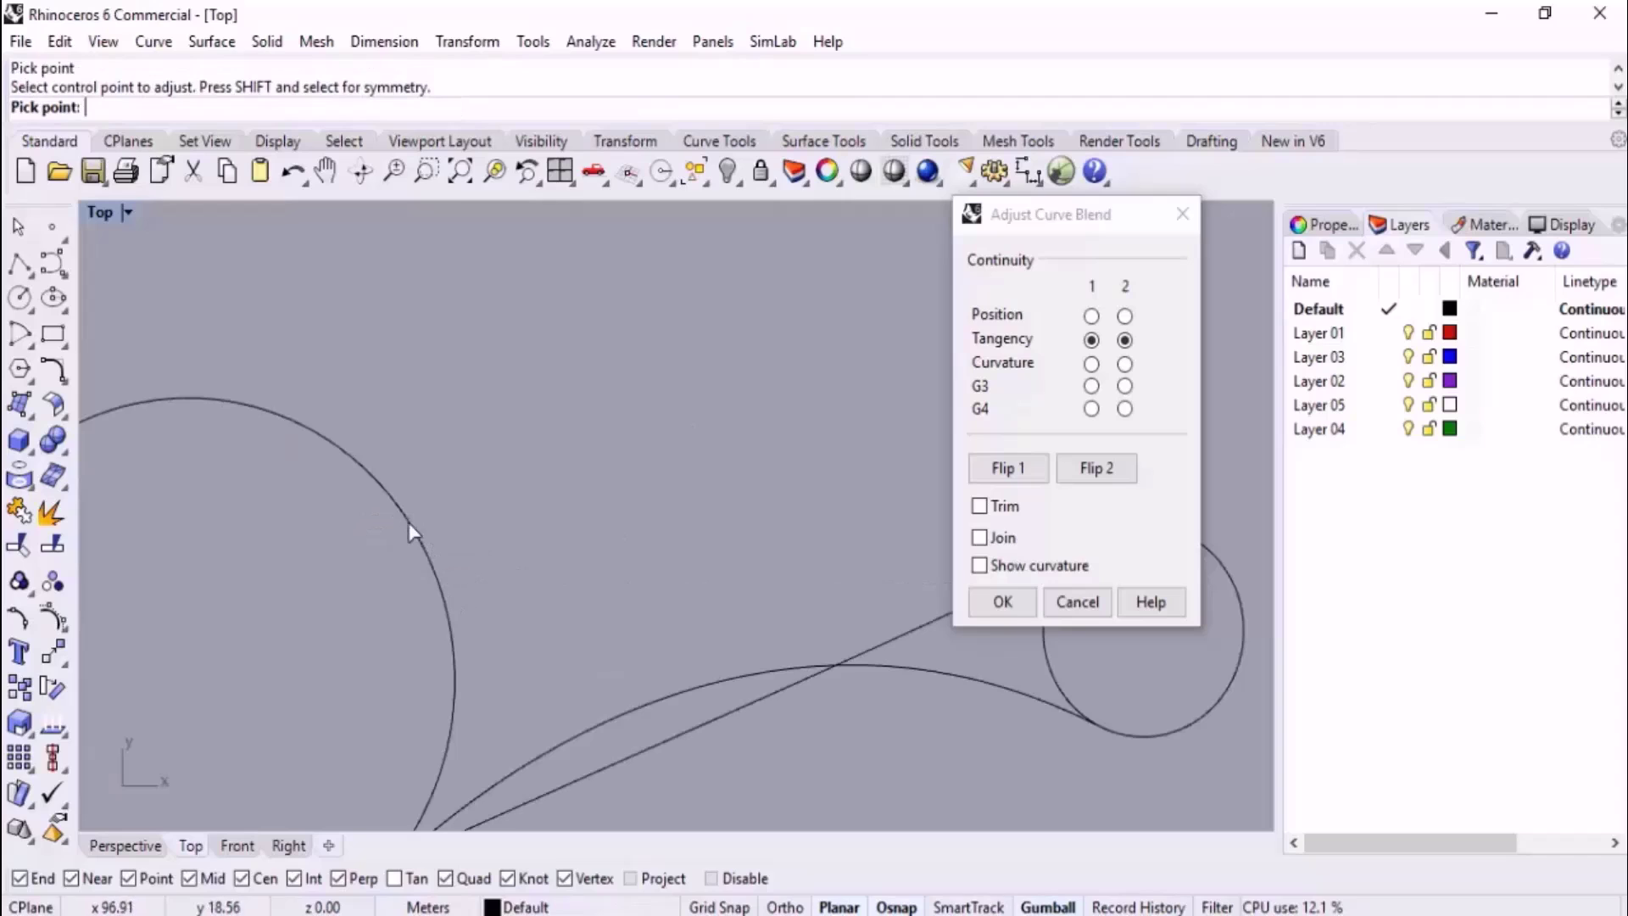
left_click(312, 429)
scroll(543, 461, "down", 2)
scroll(721, 551, "down", 1)
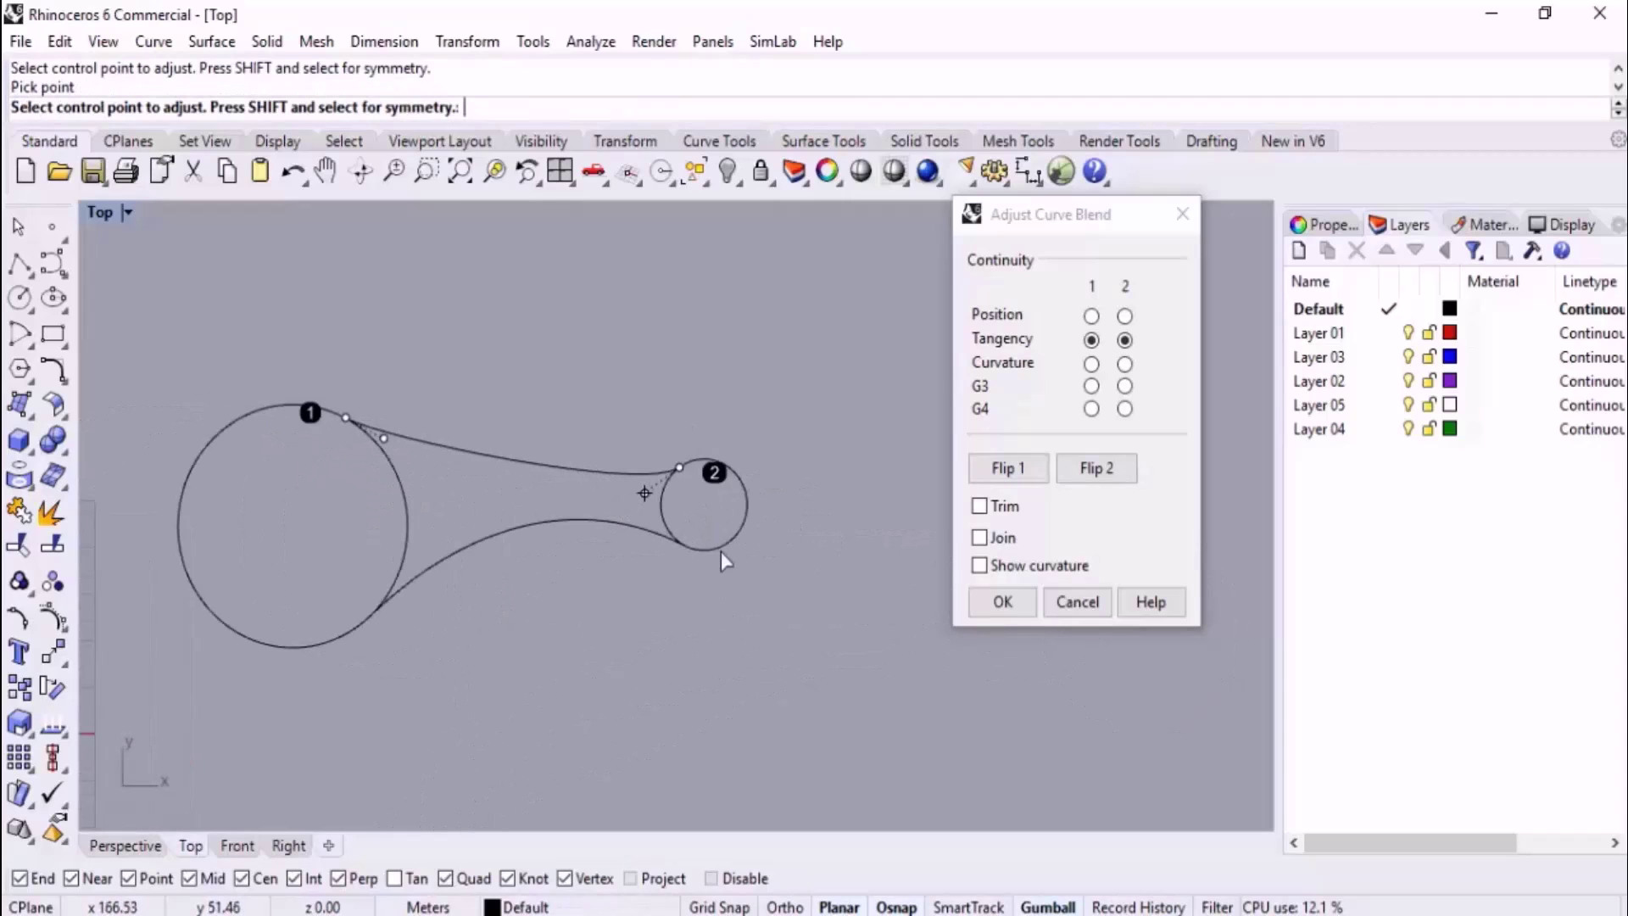
left_click(1002, 601)
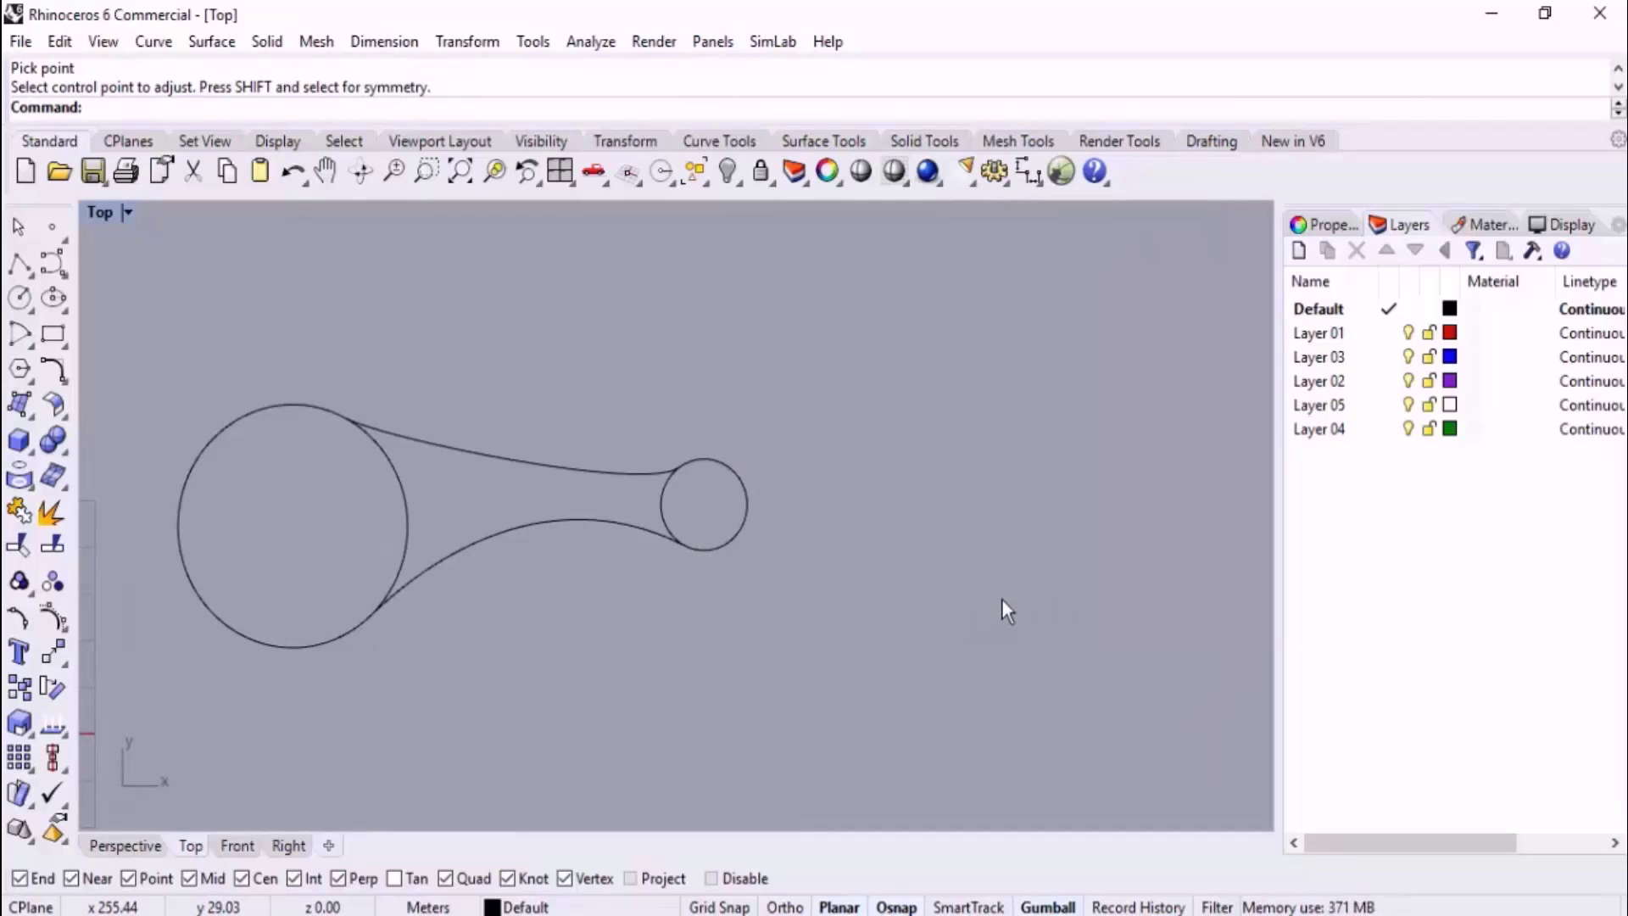
Draw an upper and a lower freeform curve through three points each.
right_click_drag(852, 573, 587, 570)
middle_click(632, 511)
left_click(670, 477)
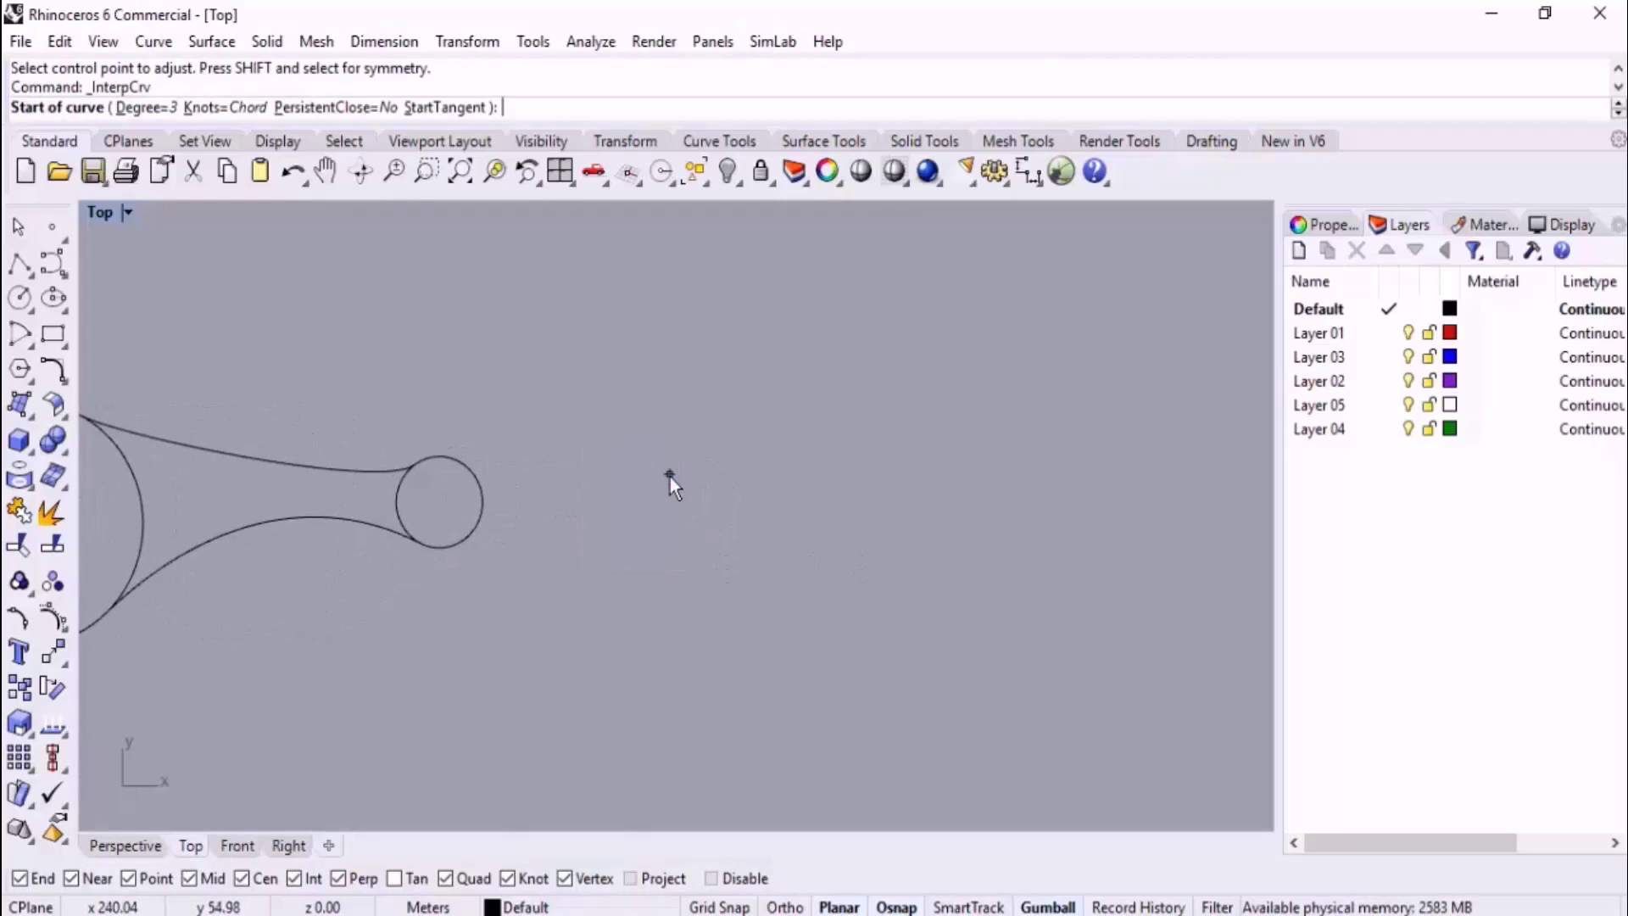
left_click(543, 357)
left_click(679, 408)
left_click(899, 415)
key("Return")
key("Return")
left_click(613, 656)
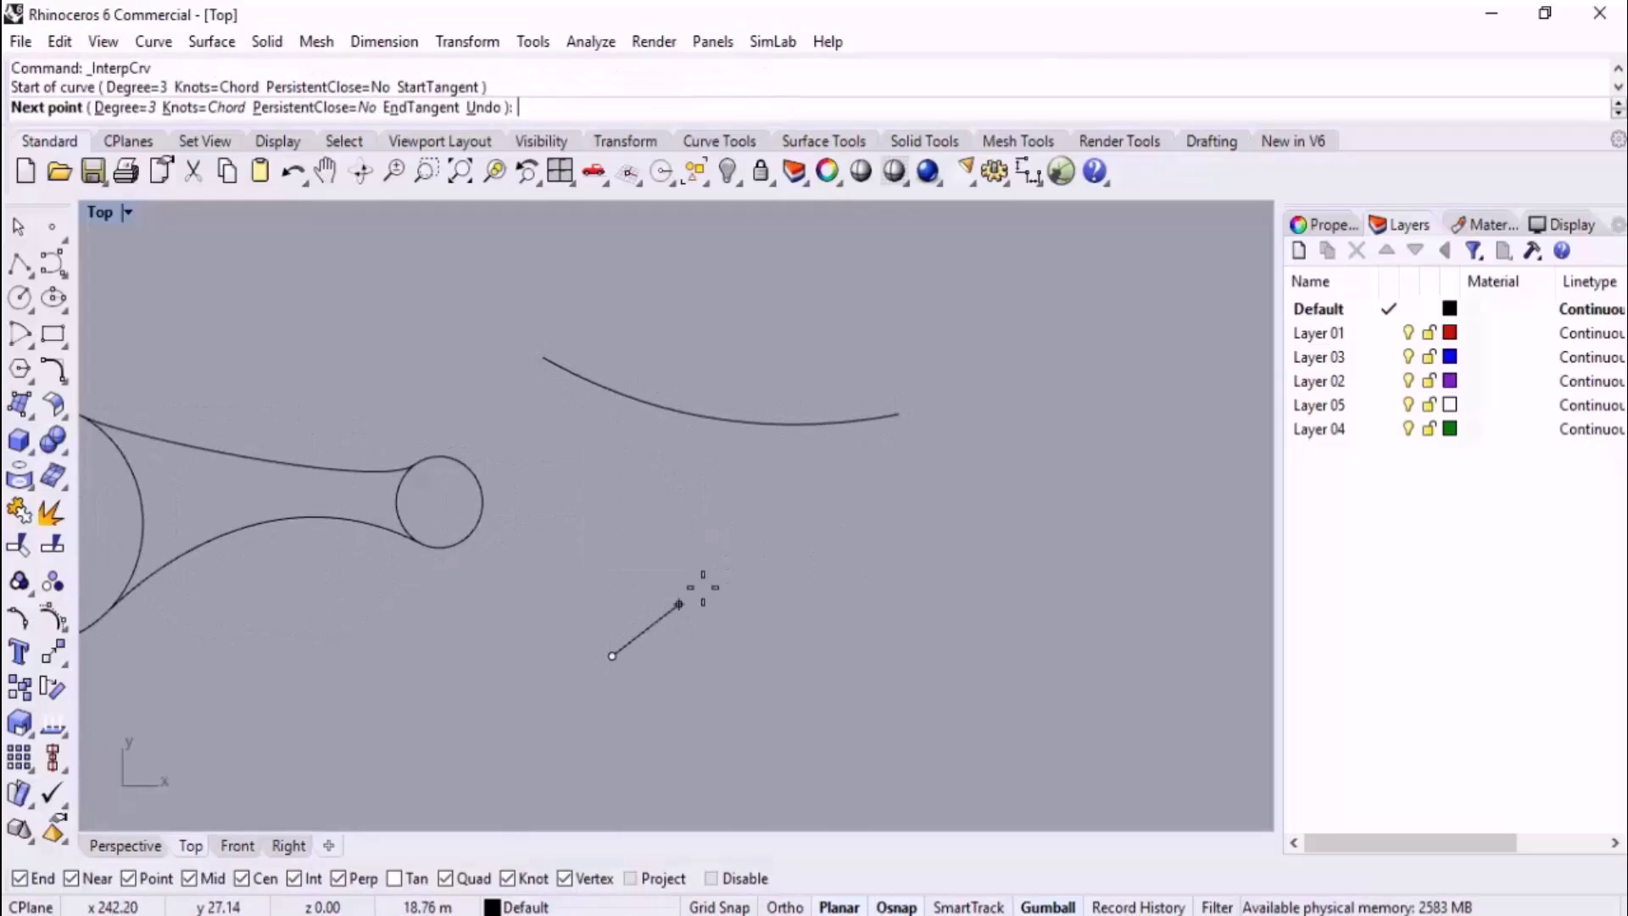
left_click(731, 567)
left_click(926, 526)
key("Return")
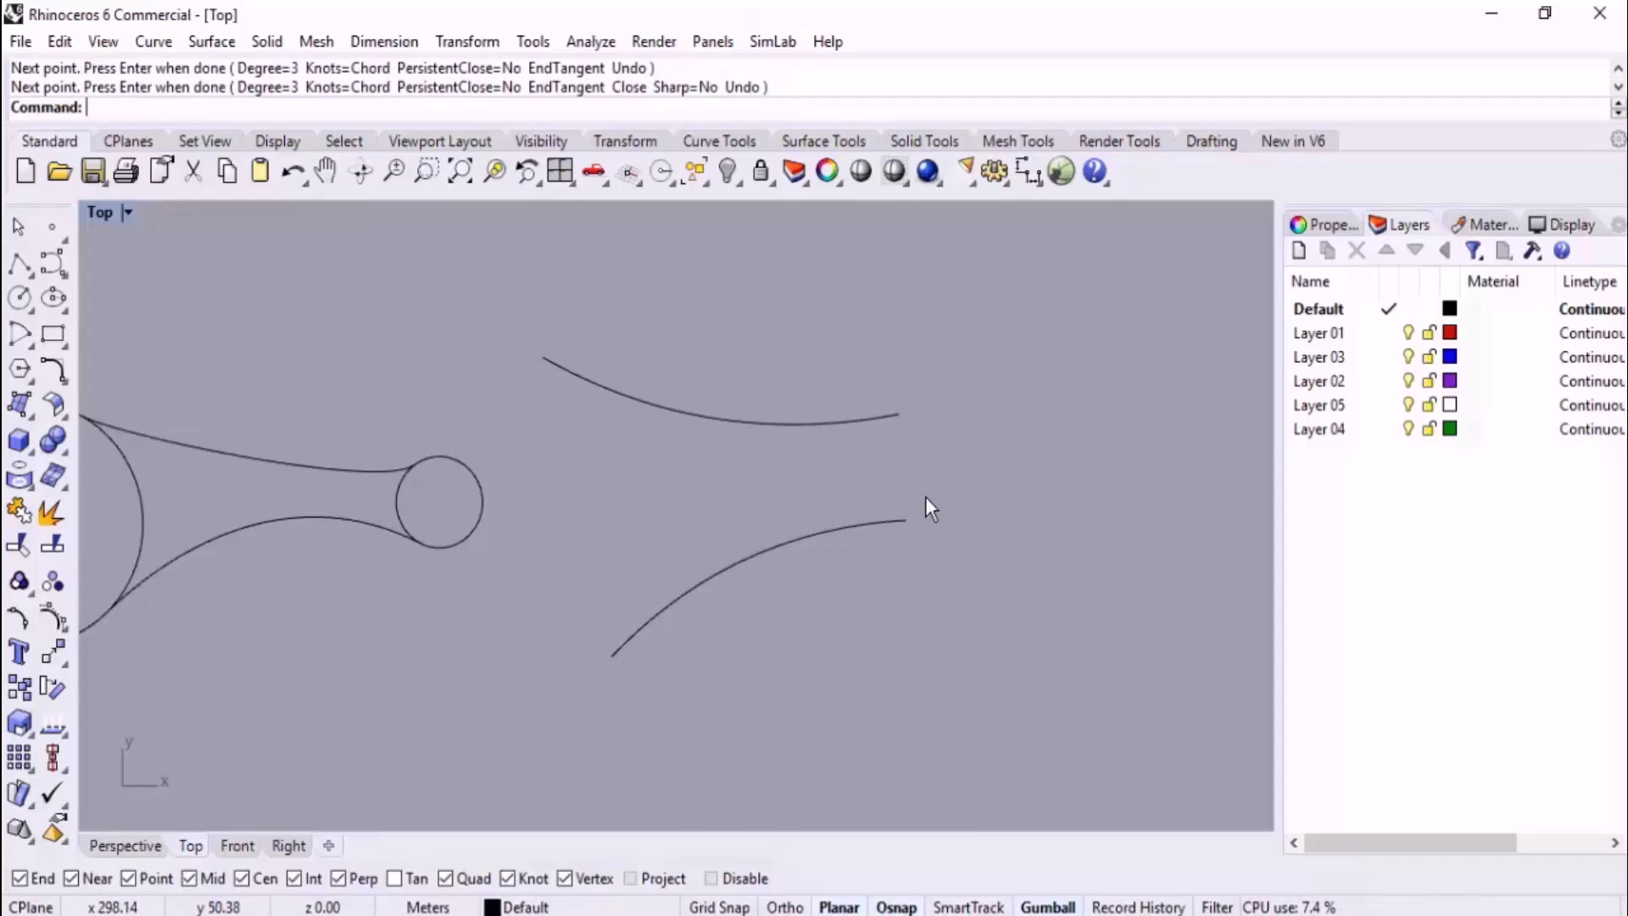
Blend the lower and upper curves, flipping the ends to compare shapes, and accept a C-shaped blend.
scroll(924, 497, "up", 3)
type("Bl")
key("Return")
scroll(943, 465, "up", 4)
left_click(836, 612)
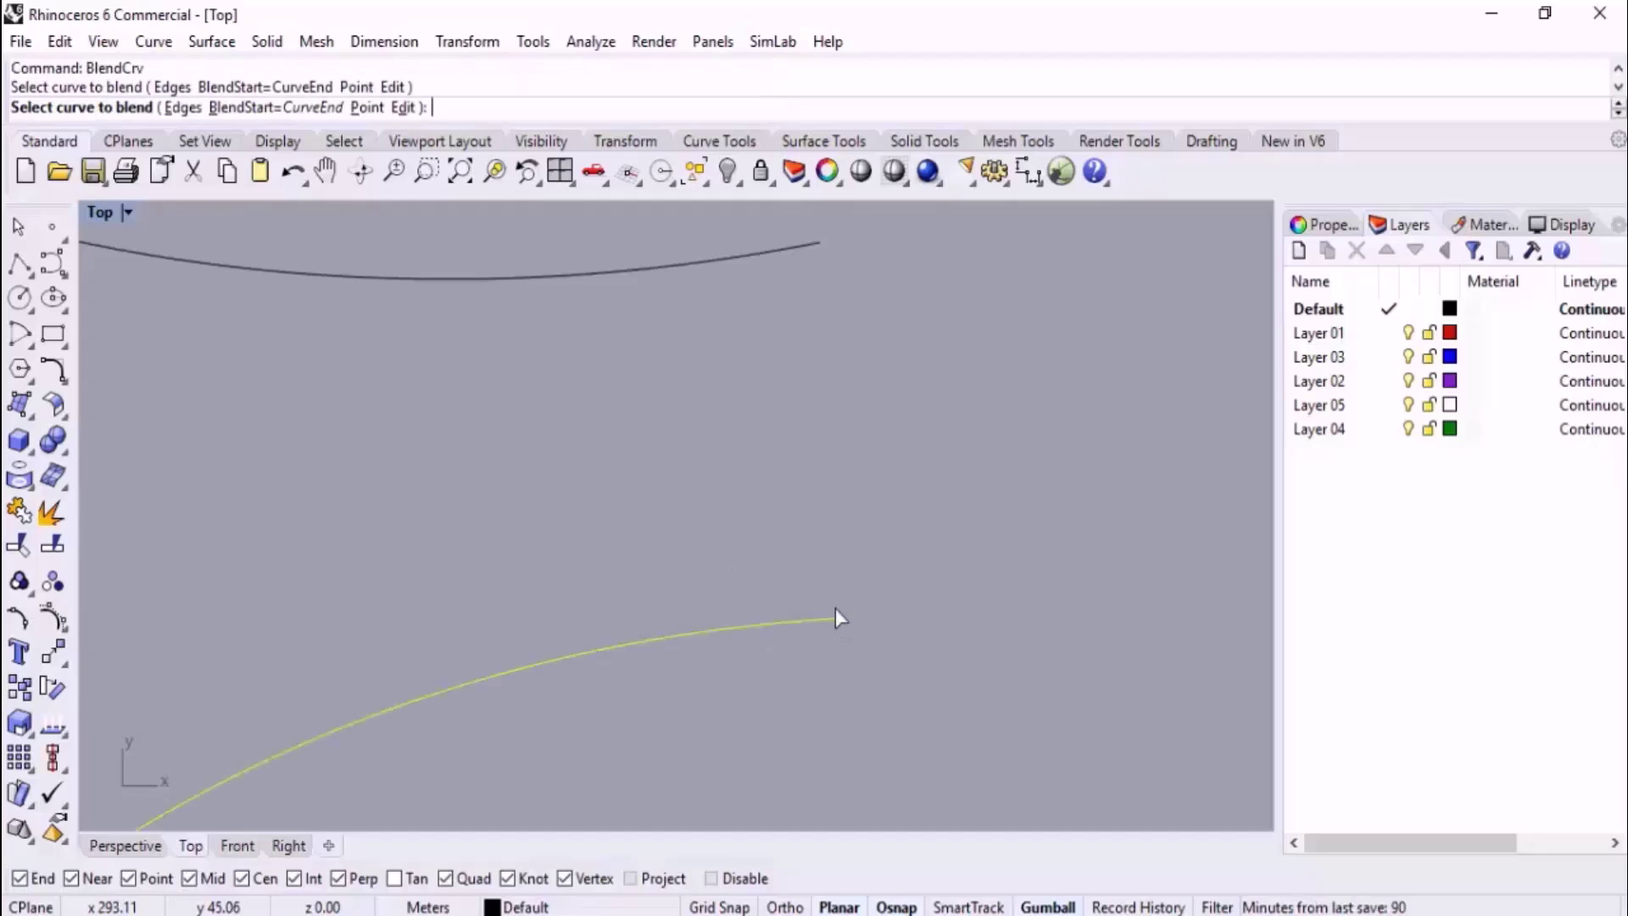
left_click(741, 263)
right_click_drag(893, 488, 742, 534)
left_click(1013, 471)
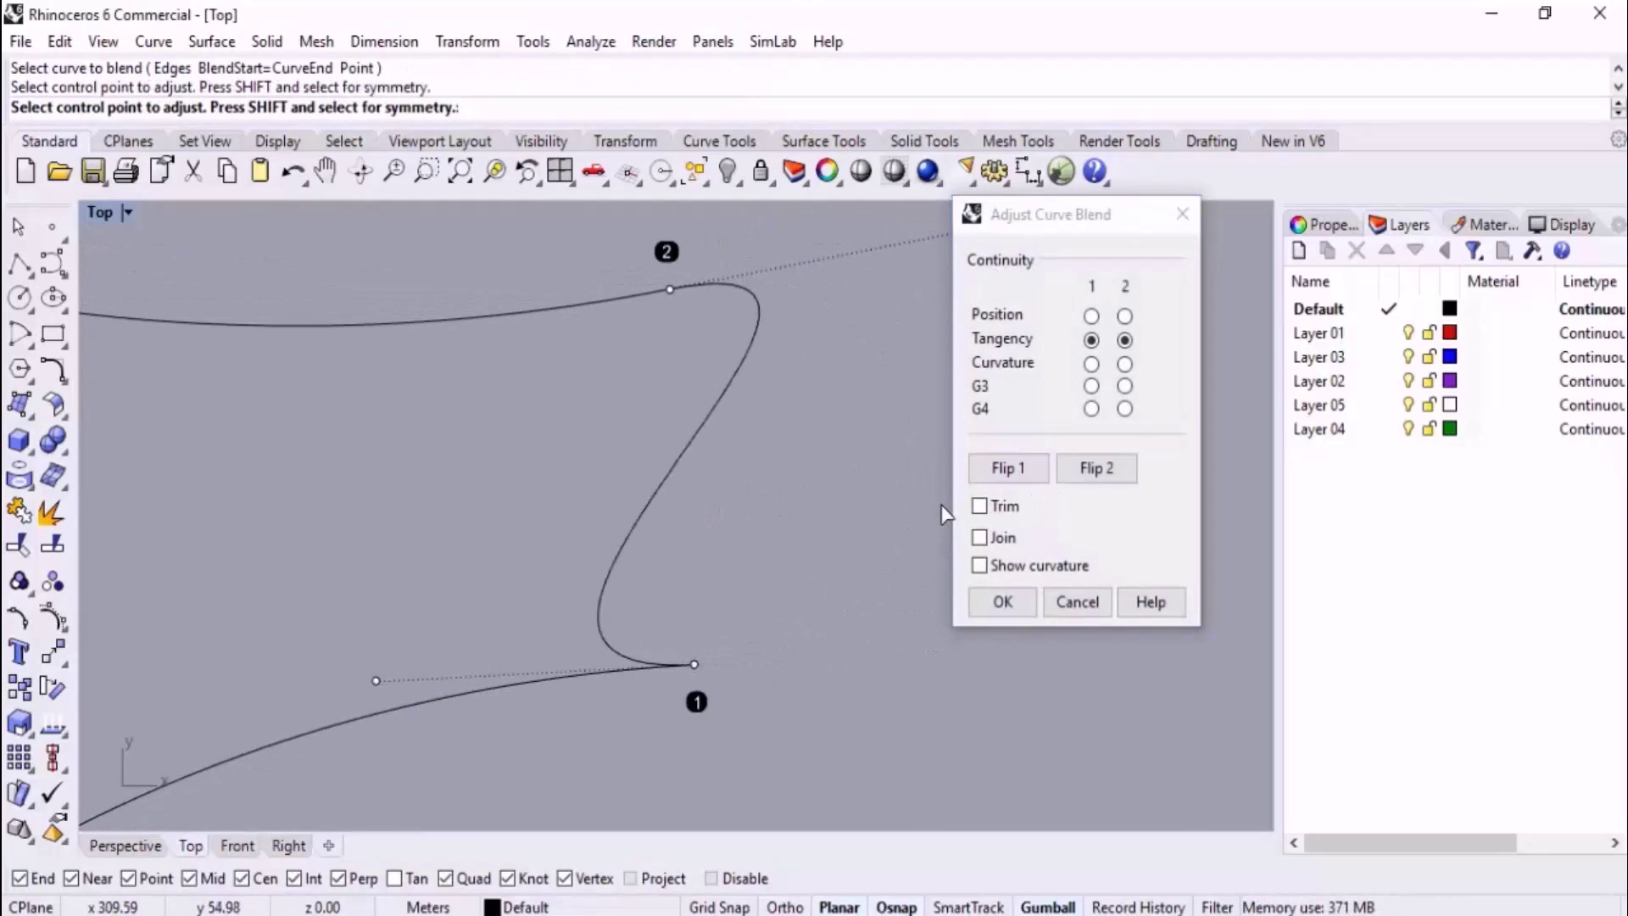
left_click(1000, 469)
left_click(1000, 469)
left_click(1001, 469)
left_click(1000, 469)
left_click(1001, 465)
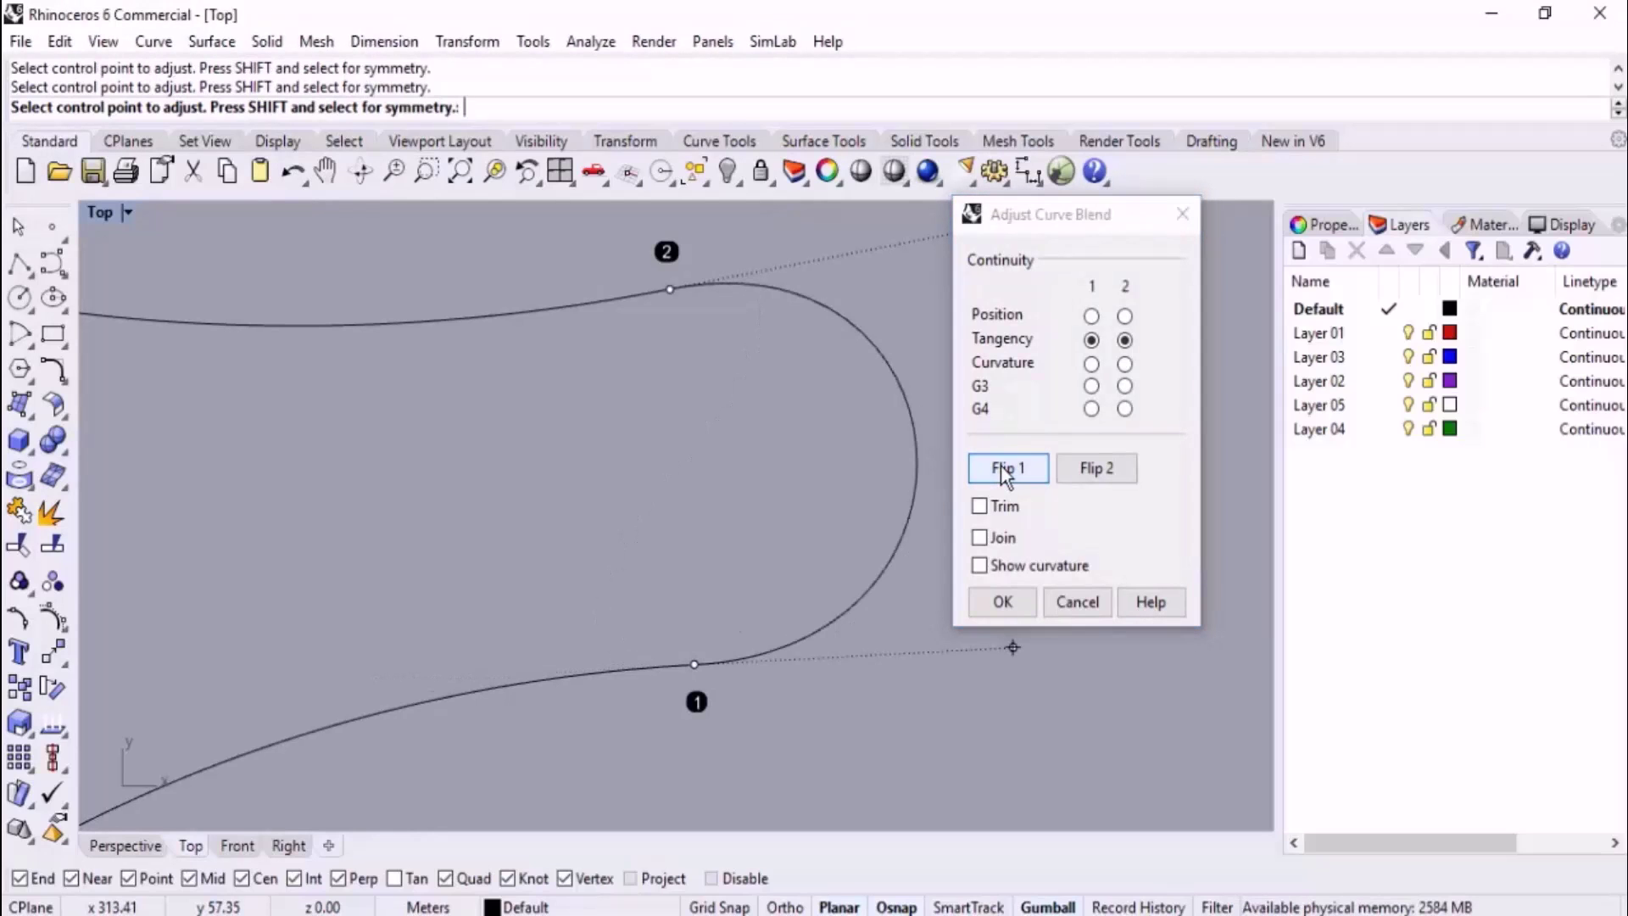
left_click(1016, 599)
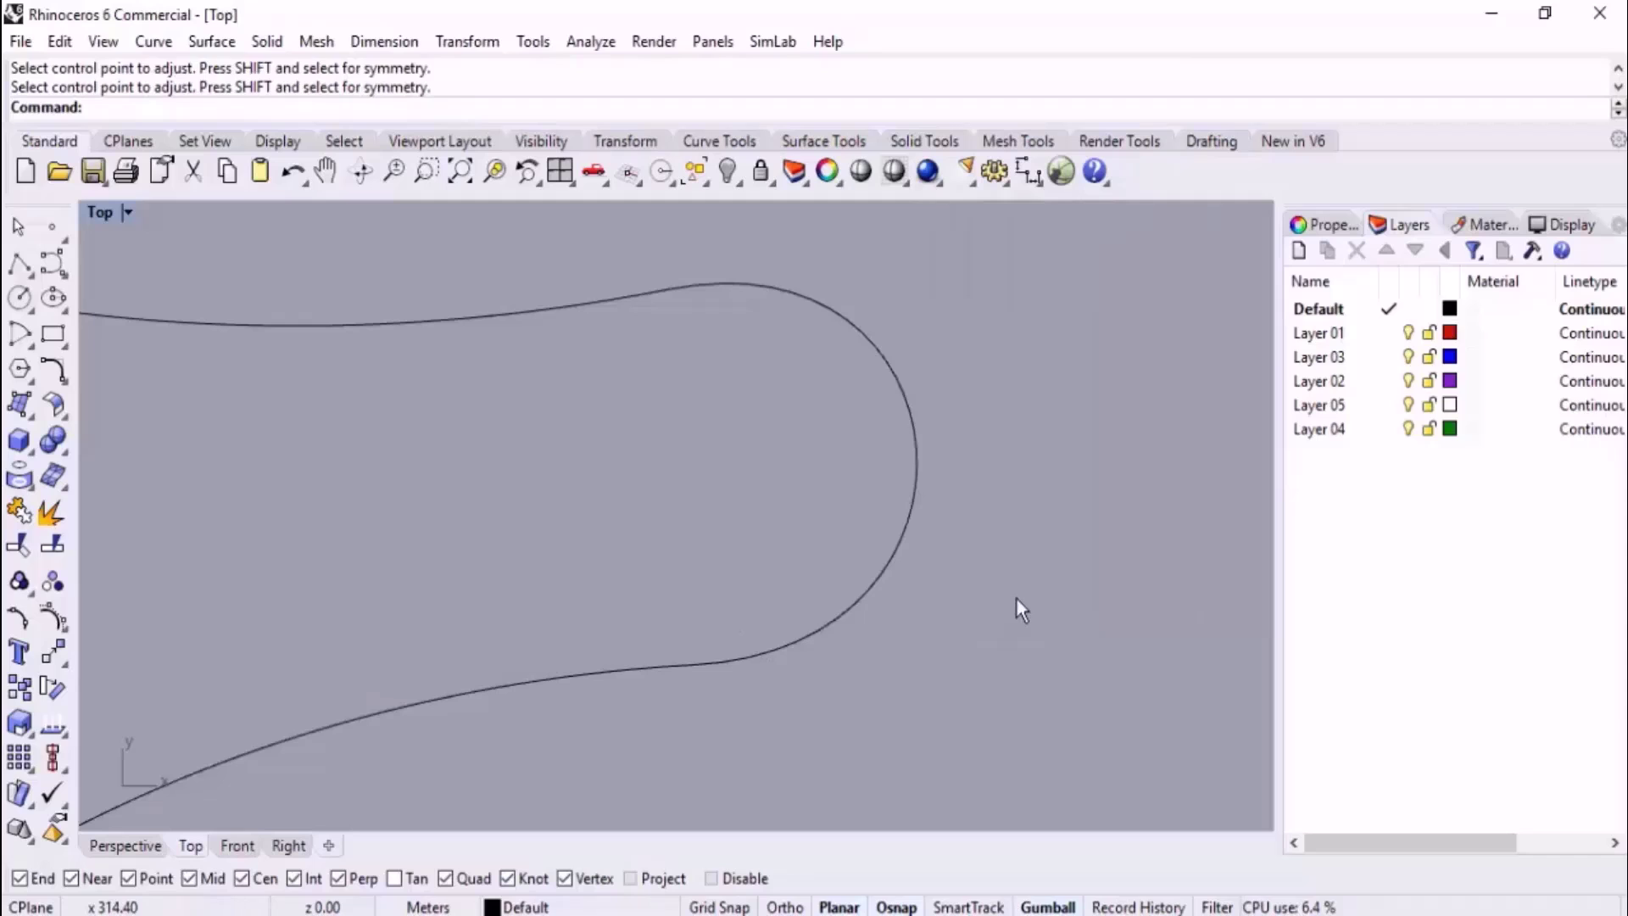
Undo it, redo the blend curving inward with a moved handle, then select all seven curves.
key("ctrl+z")
key("Return")
left_click(645, 294)
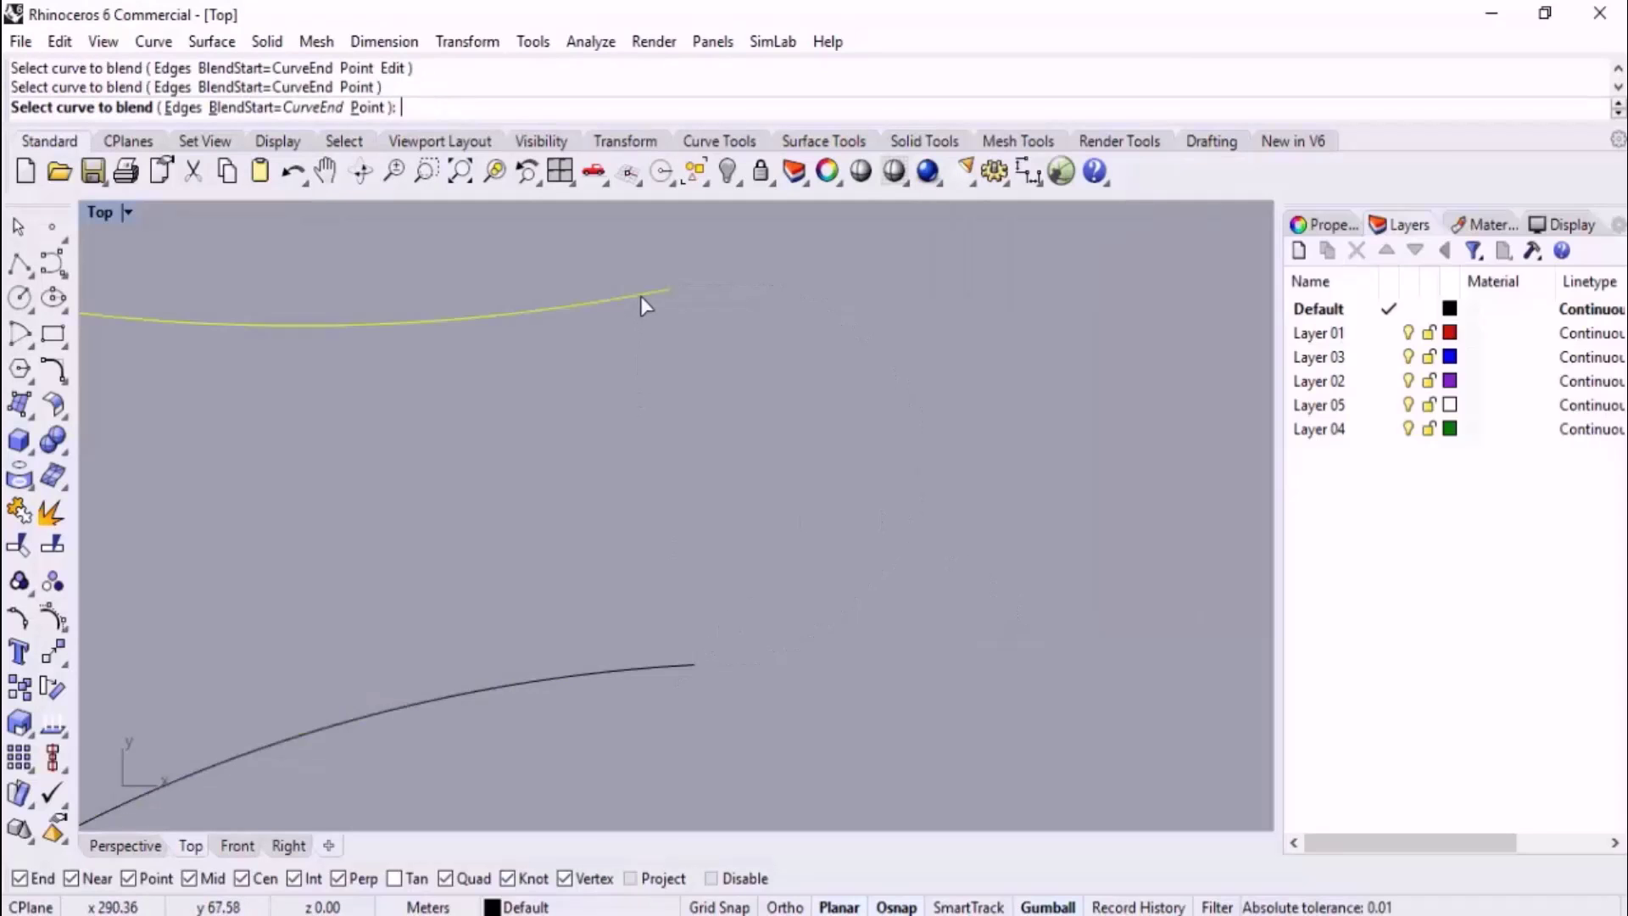
left_click(670, 667)
left_click(1090, 469)
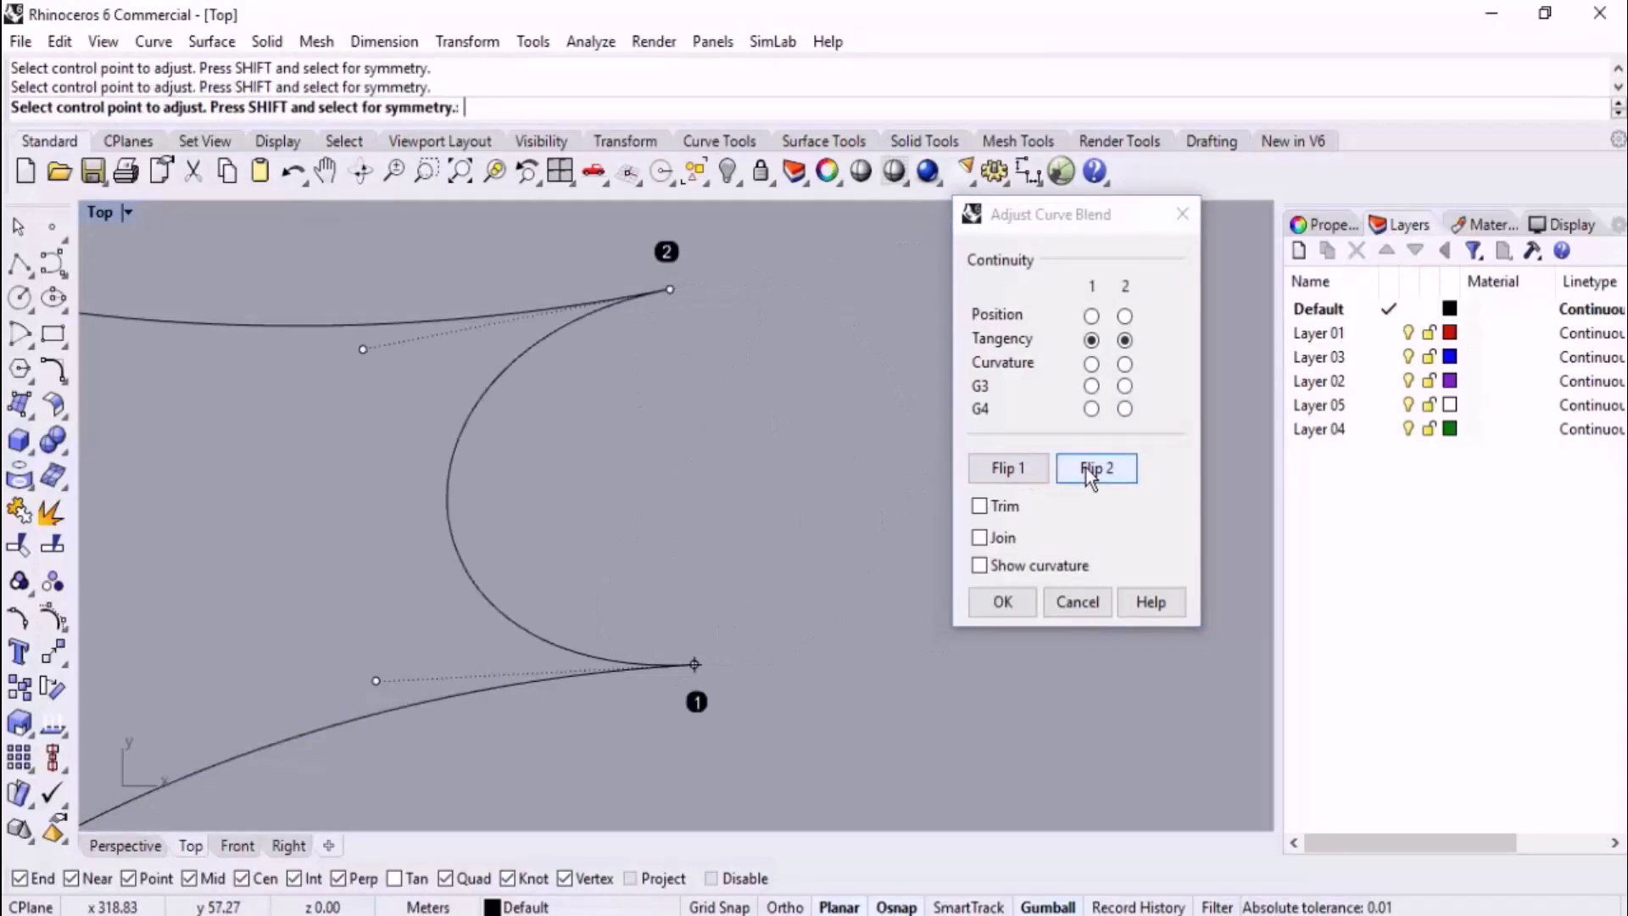
scroll(706, 492, "down", 6)
right_click_drag(702, 472, 677, 481)
scroll(530, 480, "up", 6)
left_click(451, 369)
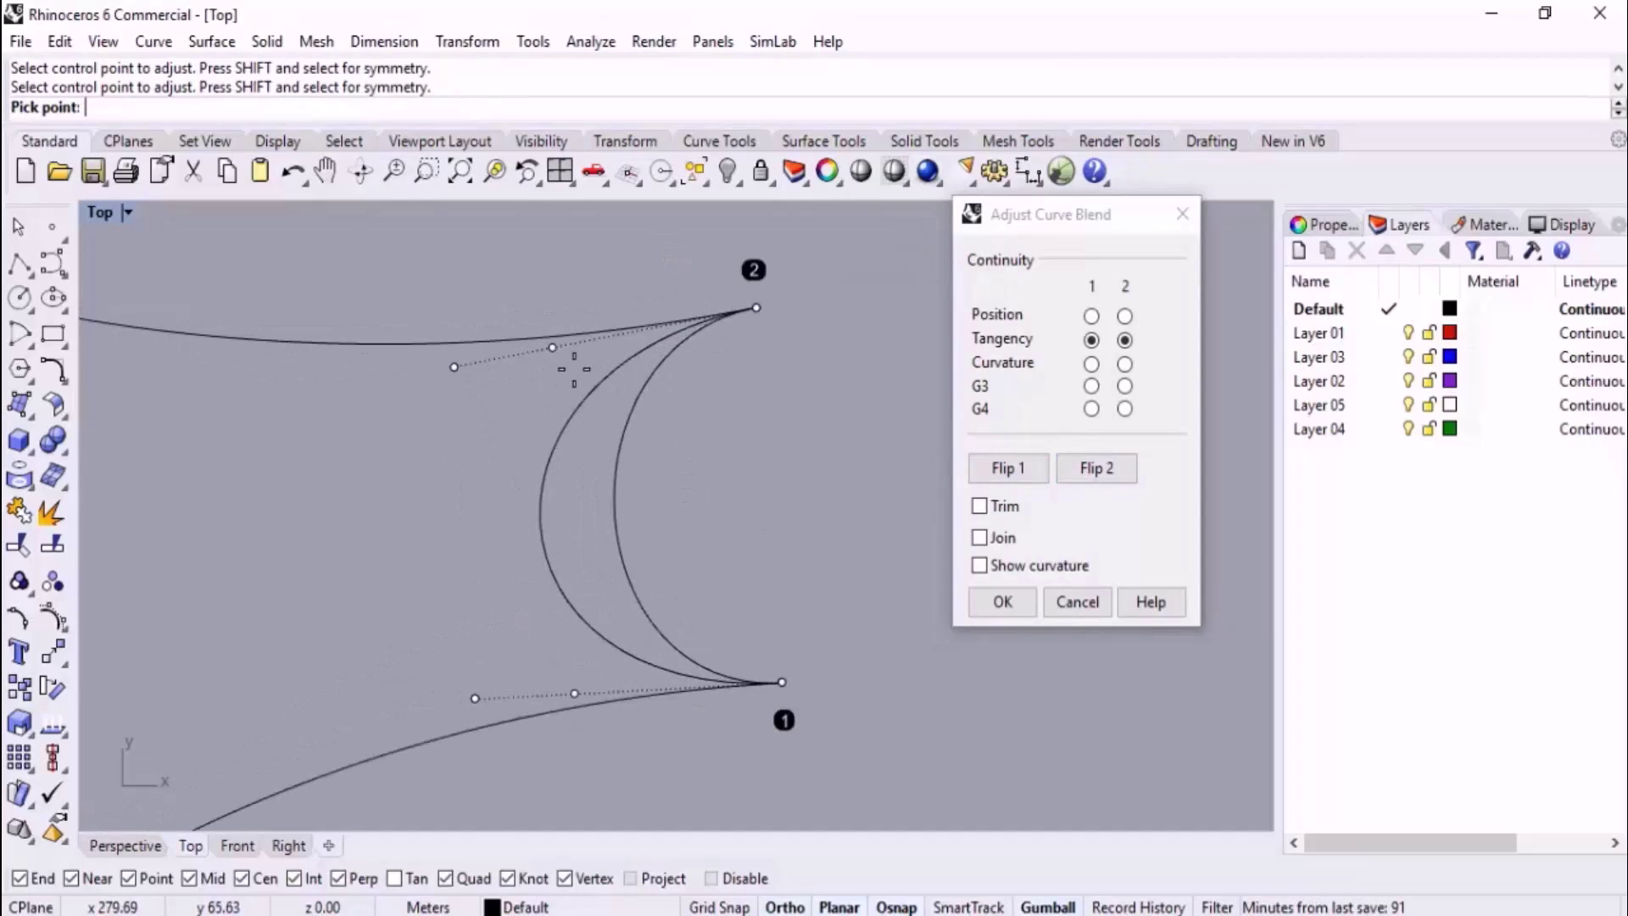
left_click(604, 365)
left_click(1002, 602)
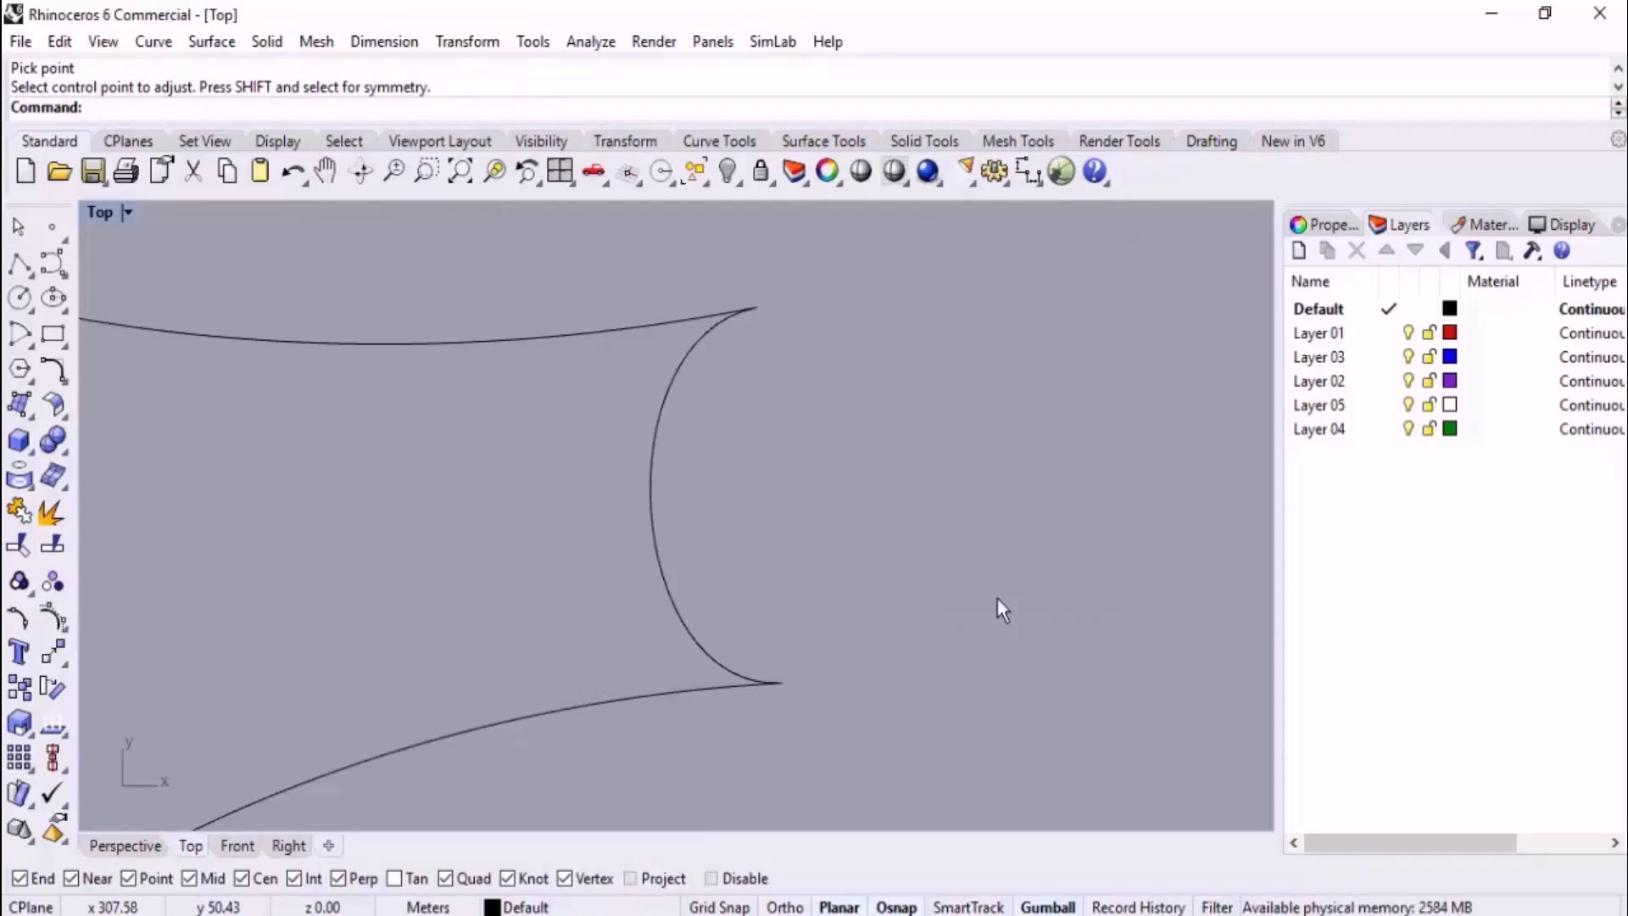
scroll(878, 492, "down", 5)
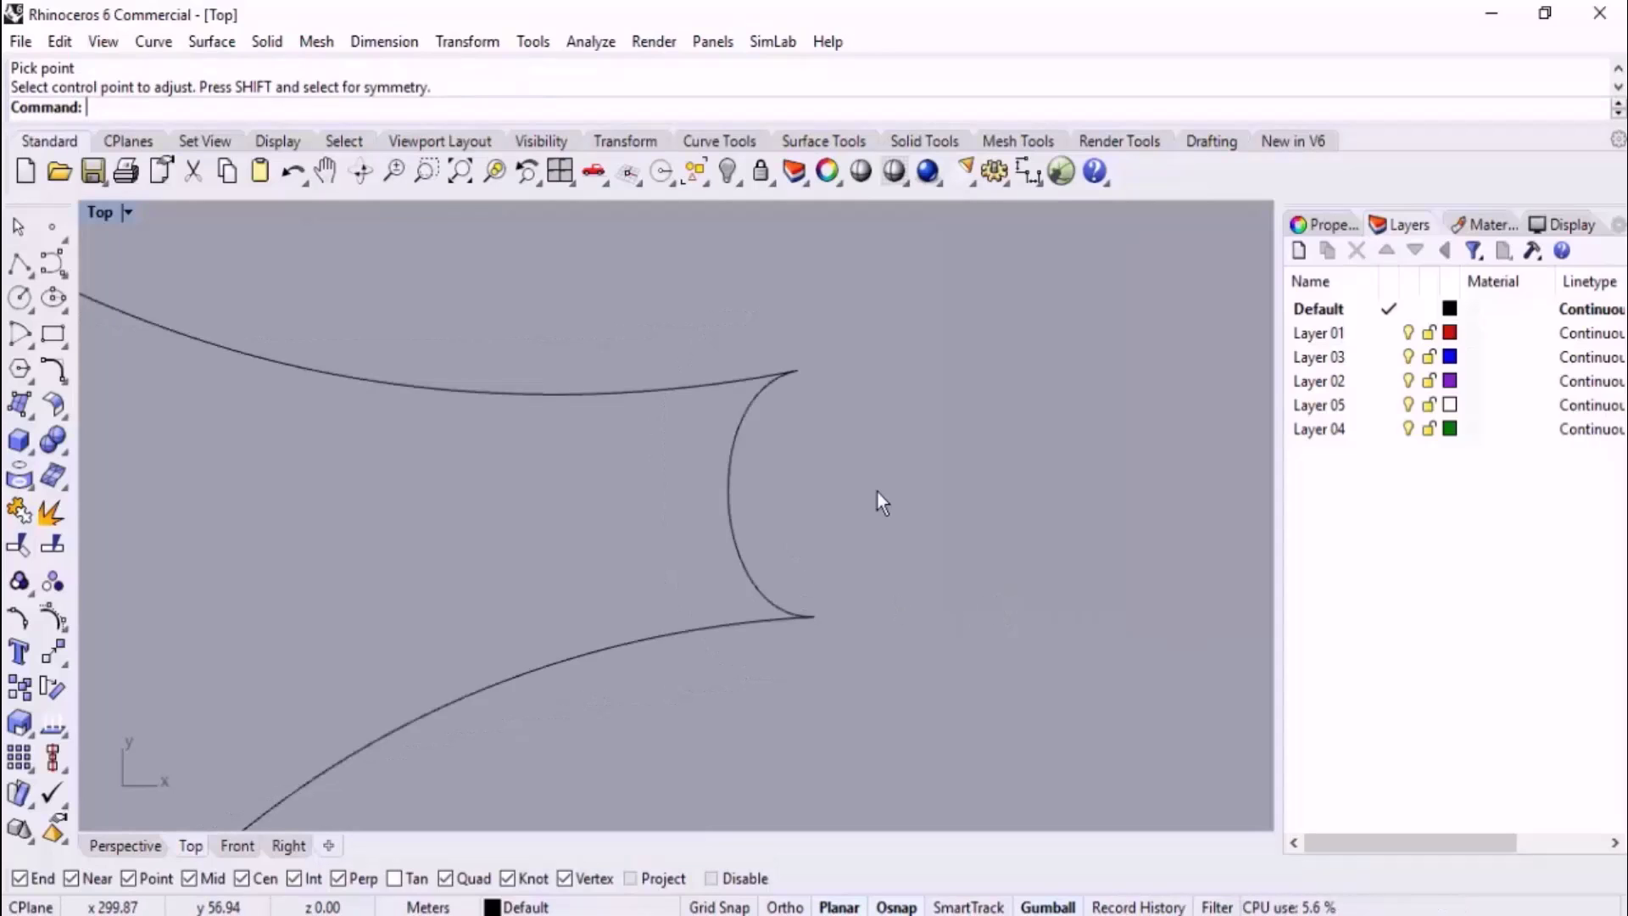
left_click_drag(963, 401, 408, 683)
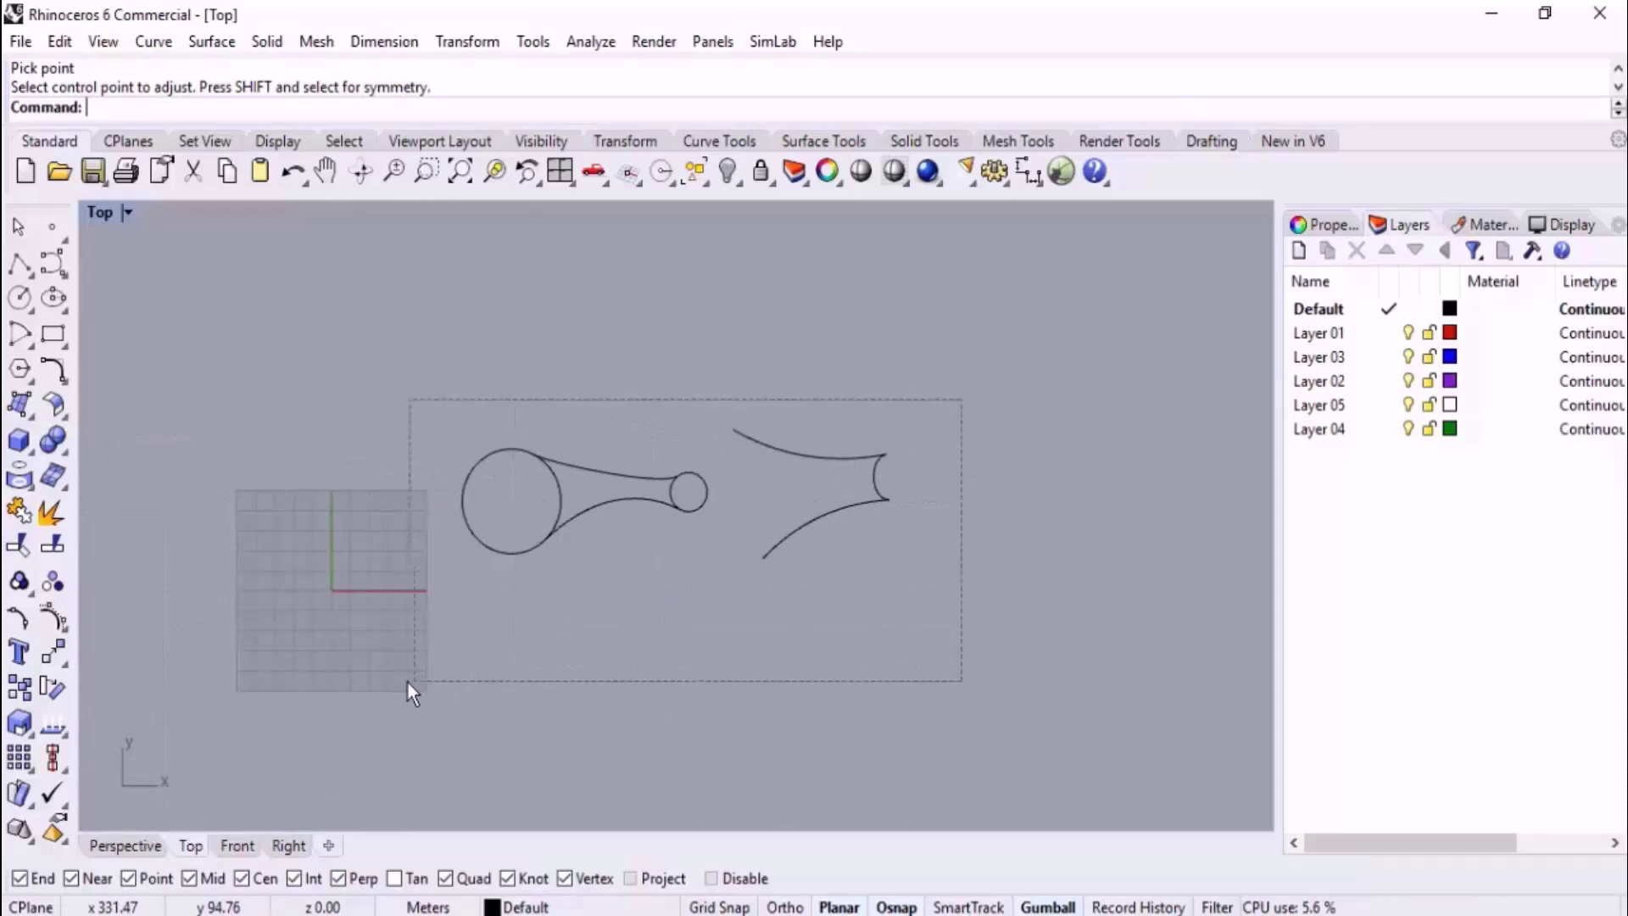
Delete the old curves and draw a new four-point freeform curve.
key("Delete")
scroll(527, 472, "up", 5)
middle_click(484, 506)
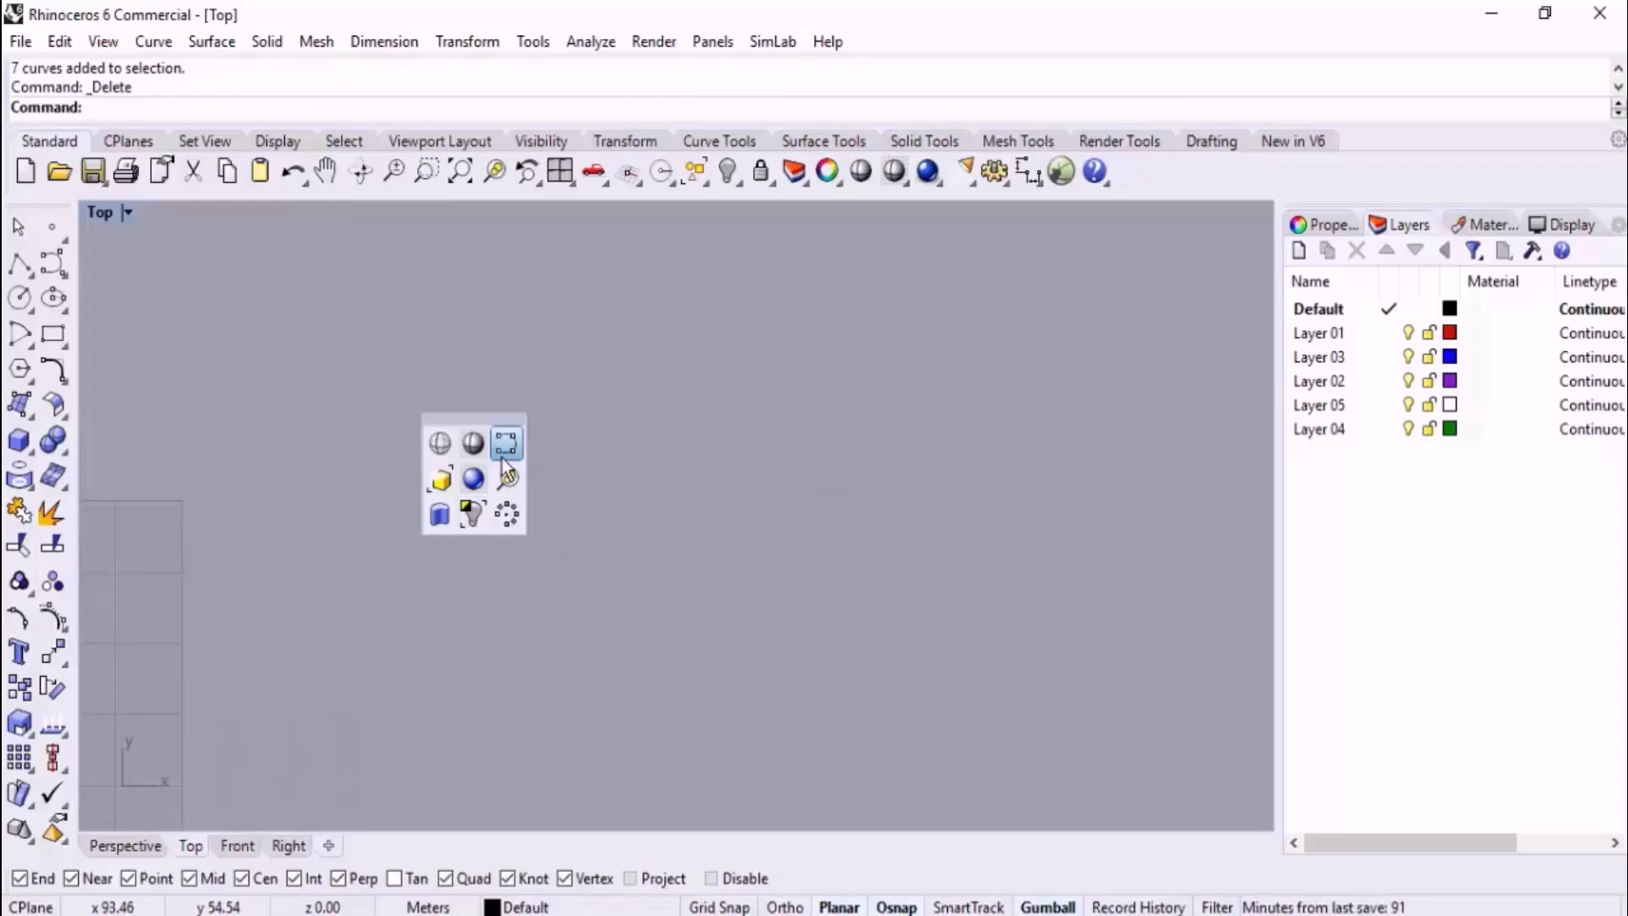
left_click(508, 476)
left_click(255, 473)
left_click(456, 511)
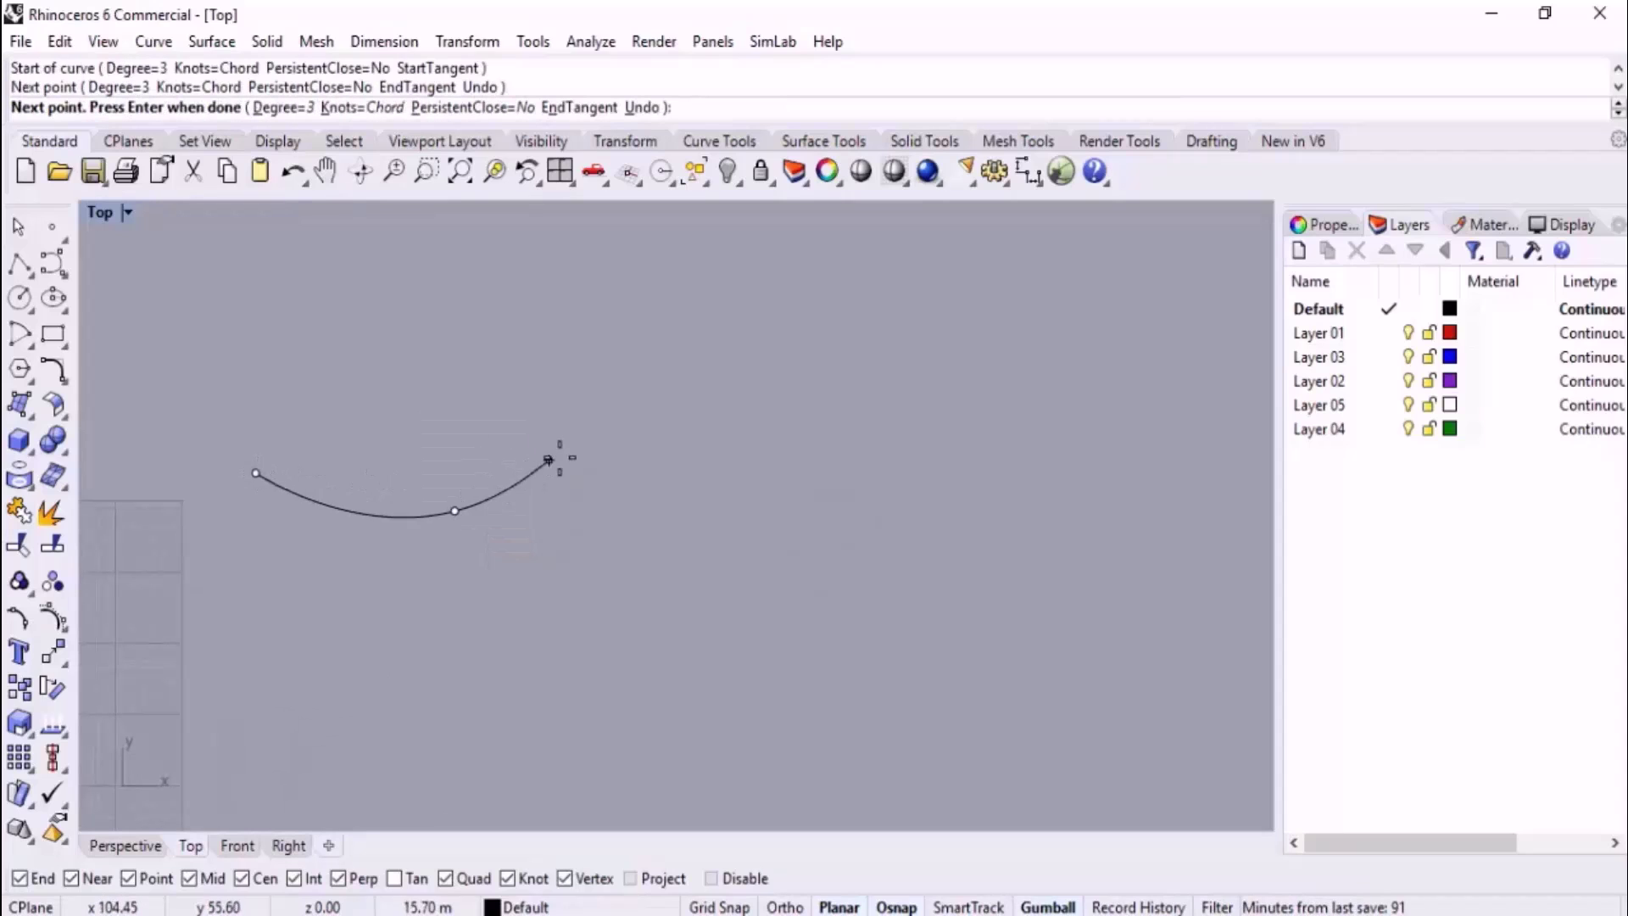
left_click(619, 441)
left_click(745, 457)
right_click_drag(866, 478, 830, 448)
right_click(660, 484)
Blend the curve's end out to a free point, trying curvature then tangent continuity.
type("b")
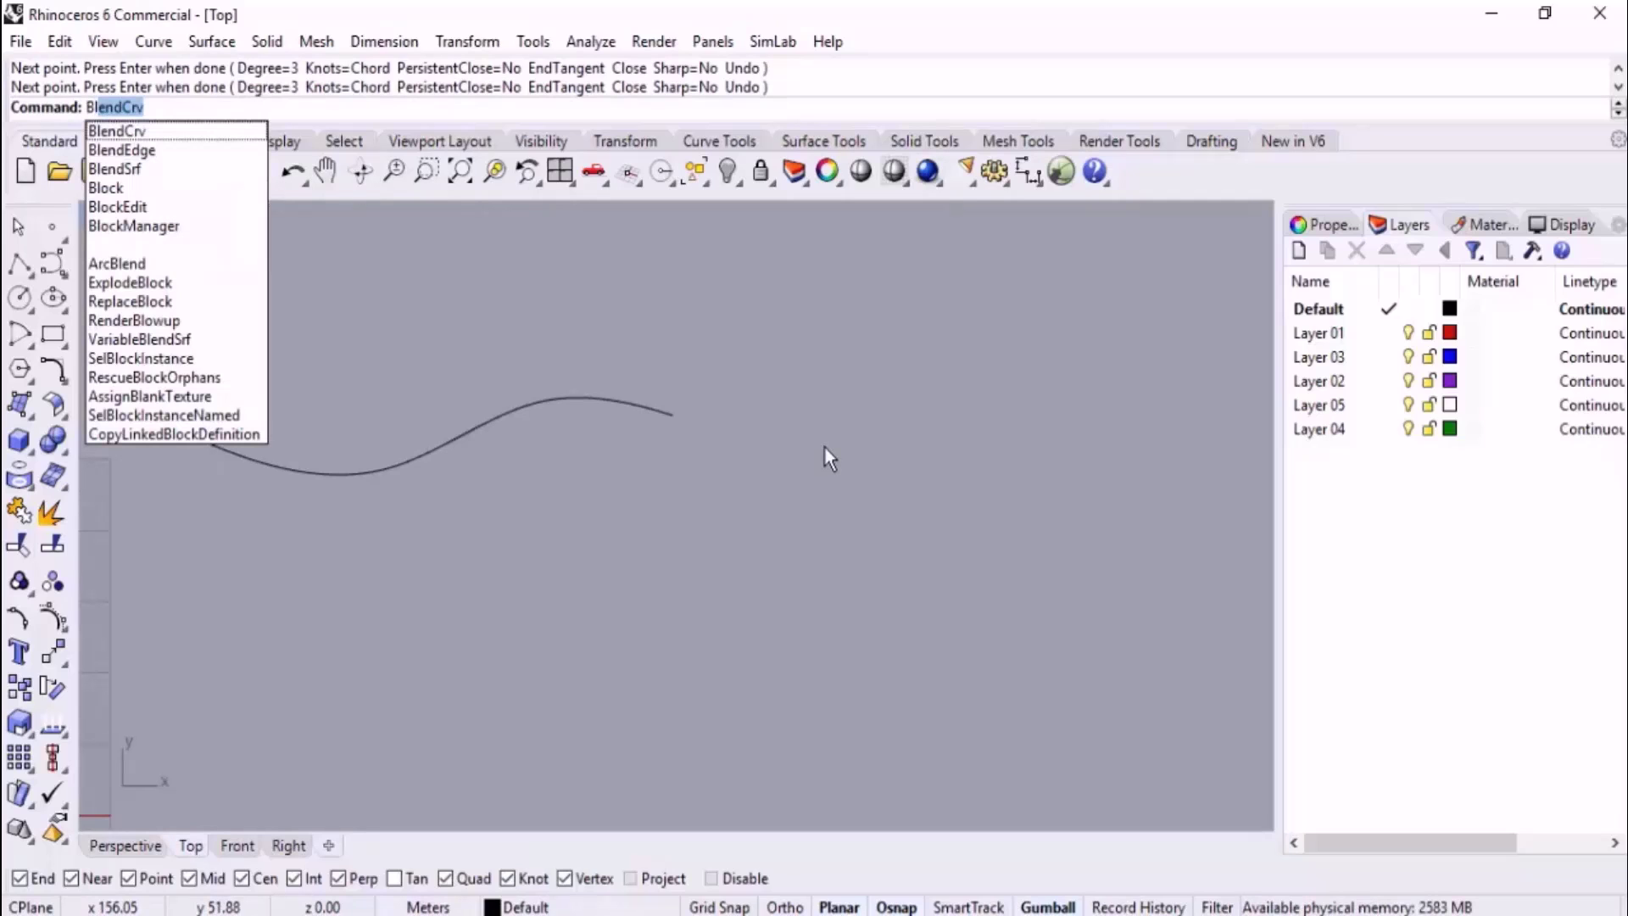
key("Return")
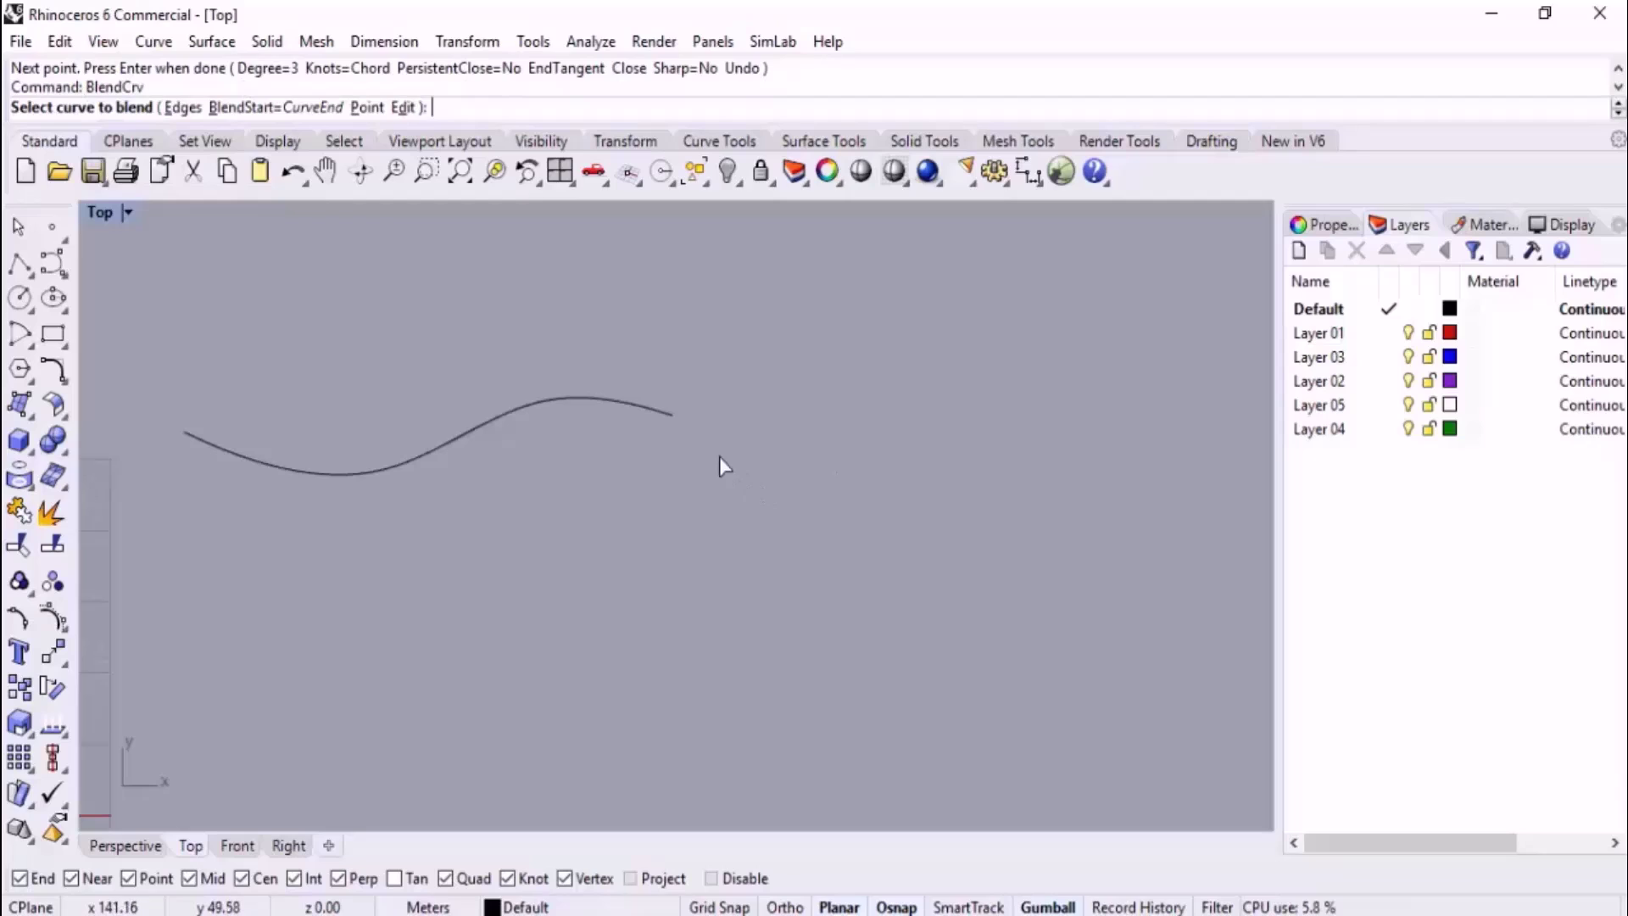
left_click(660, 416)
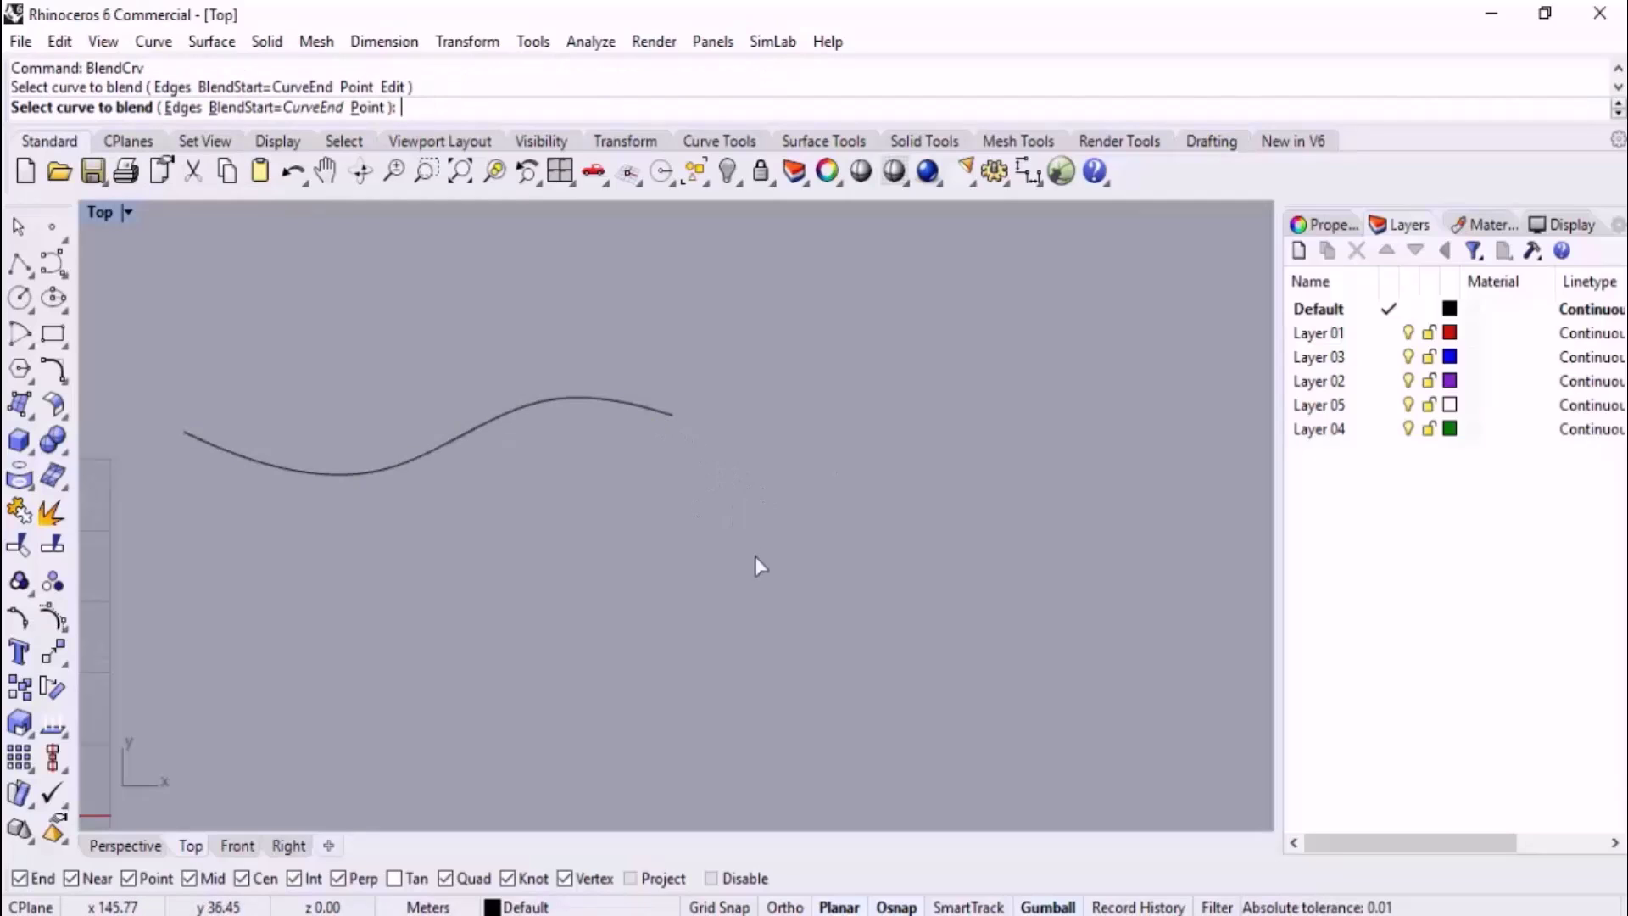
left_click(369, 107)
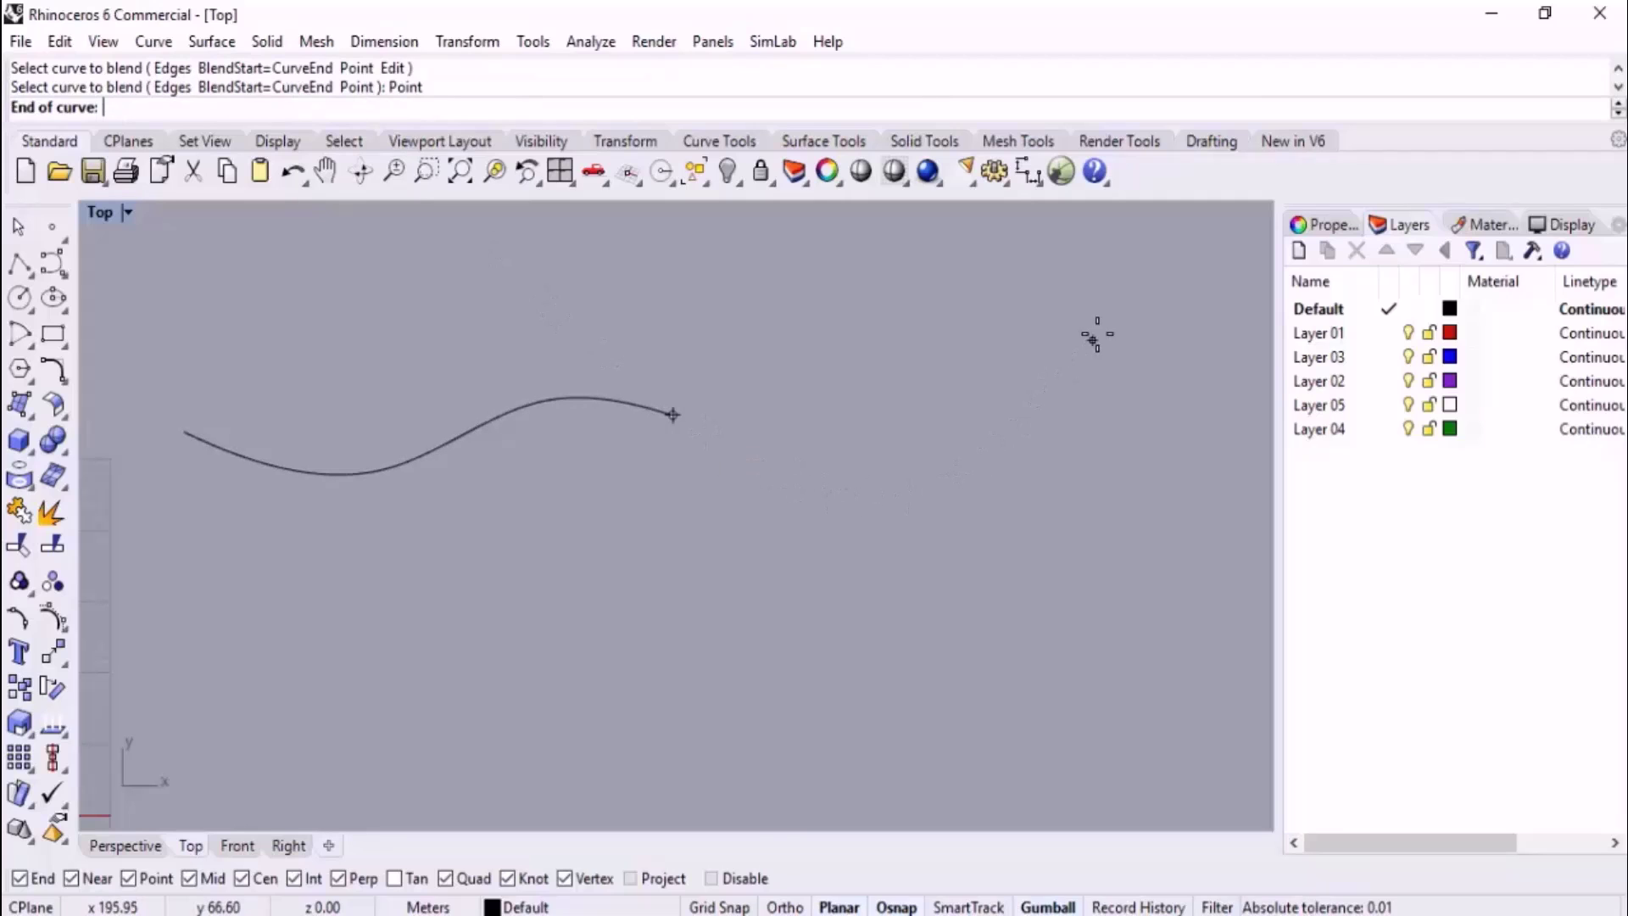
left_click(1110, 278)
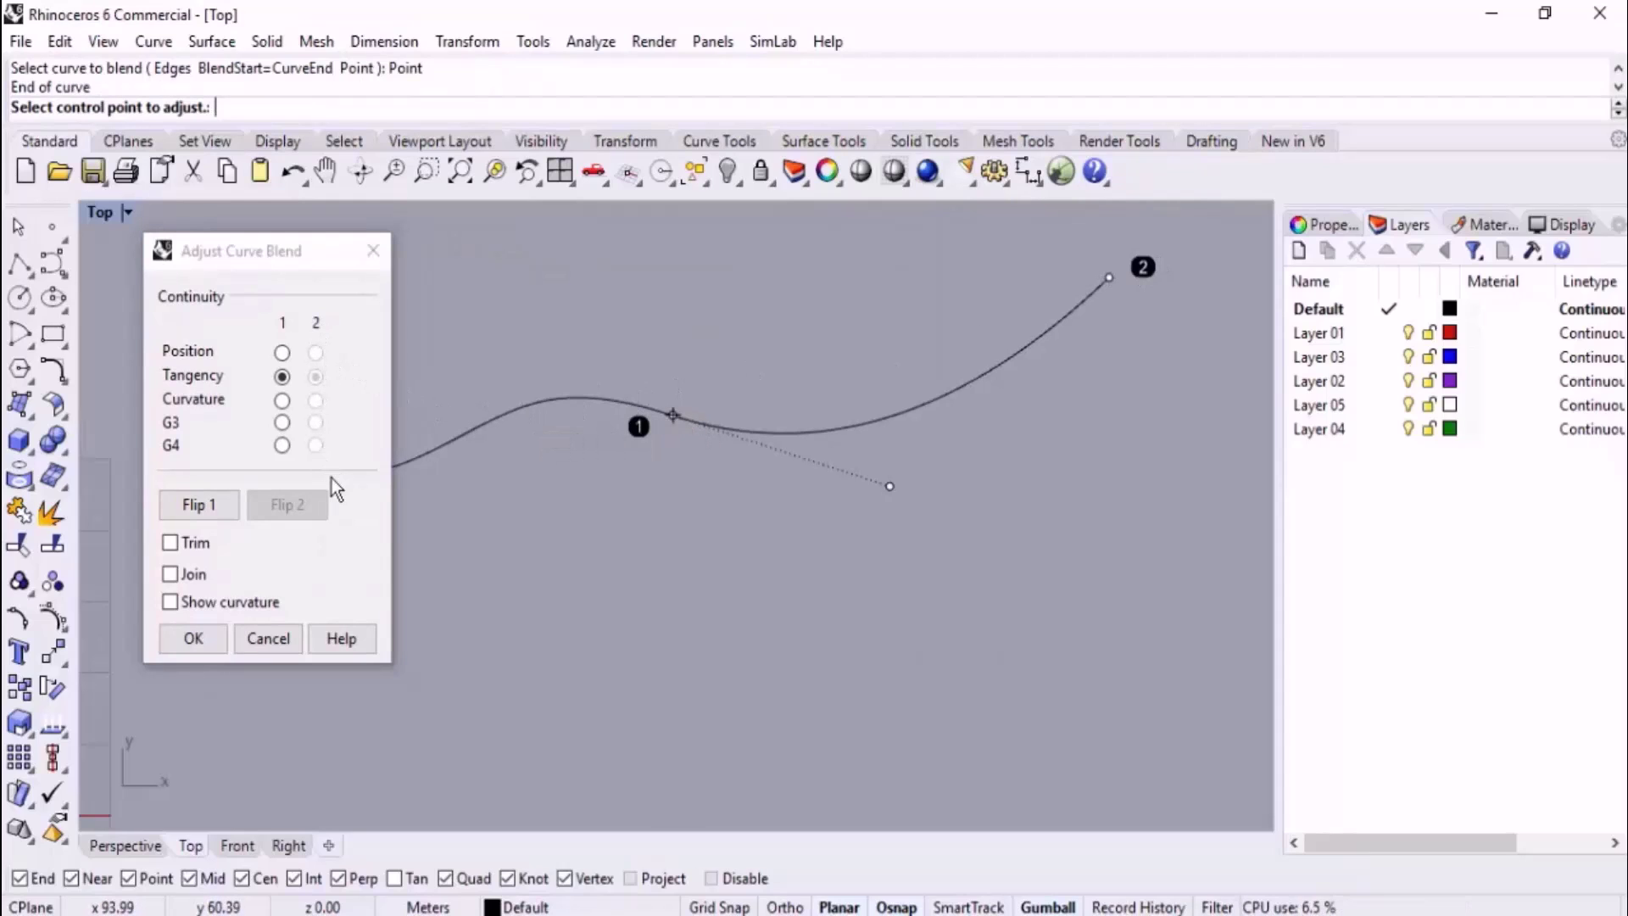
left_click(282, 402)
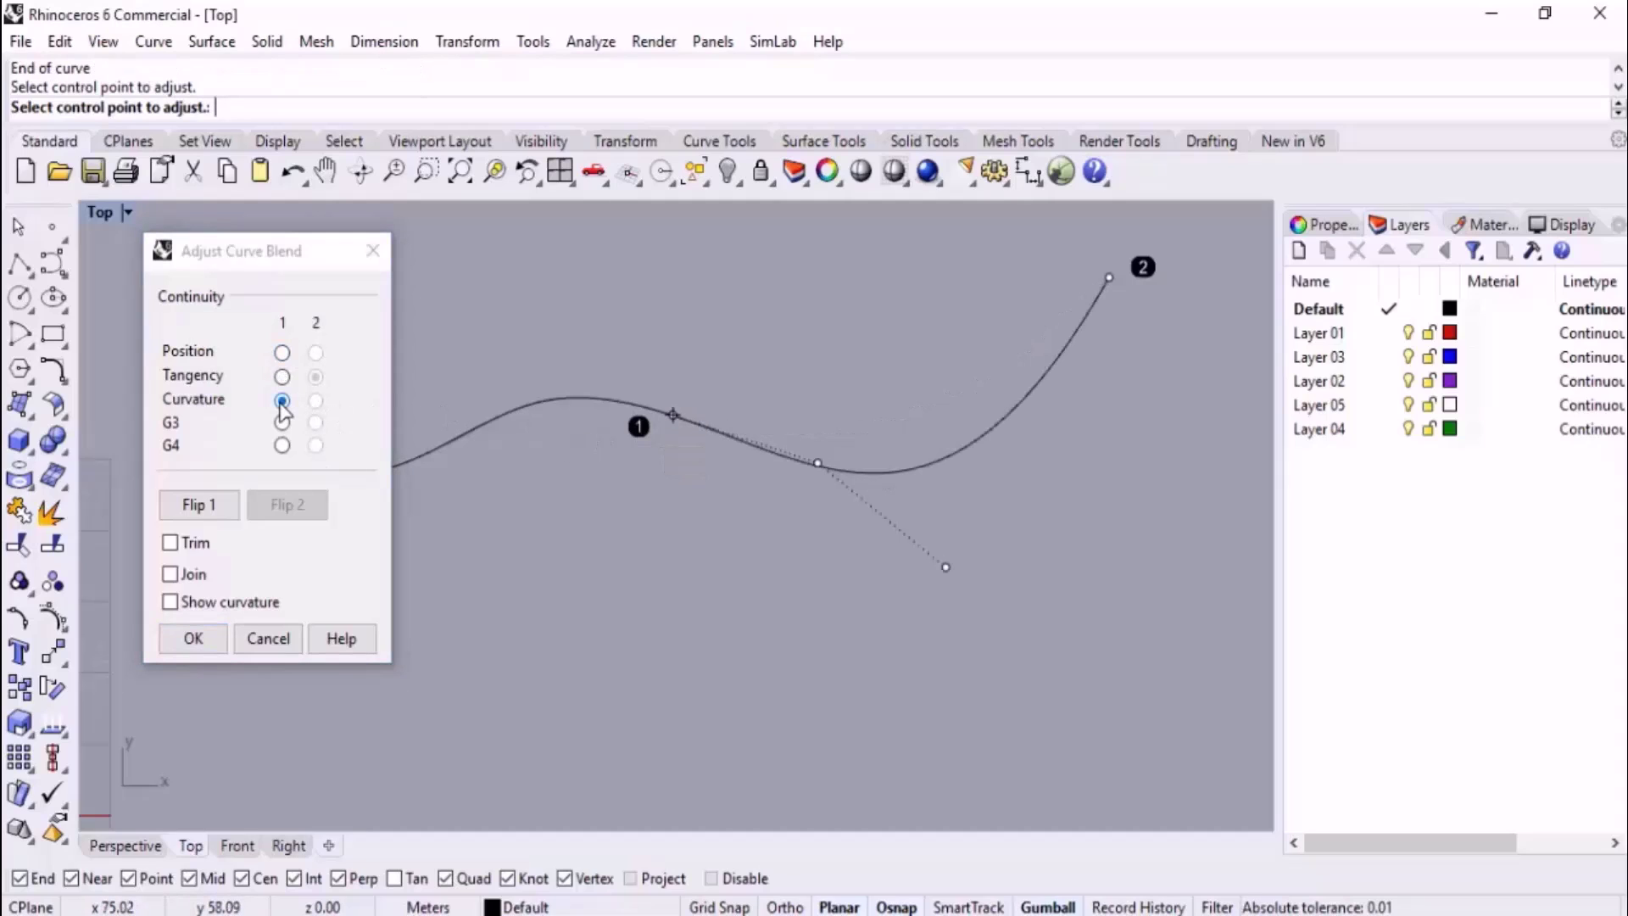
left_click(281, 377)
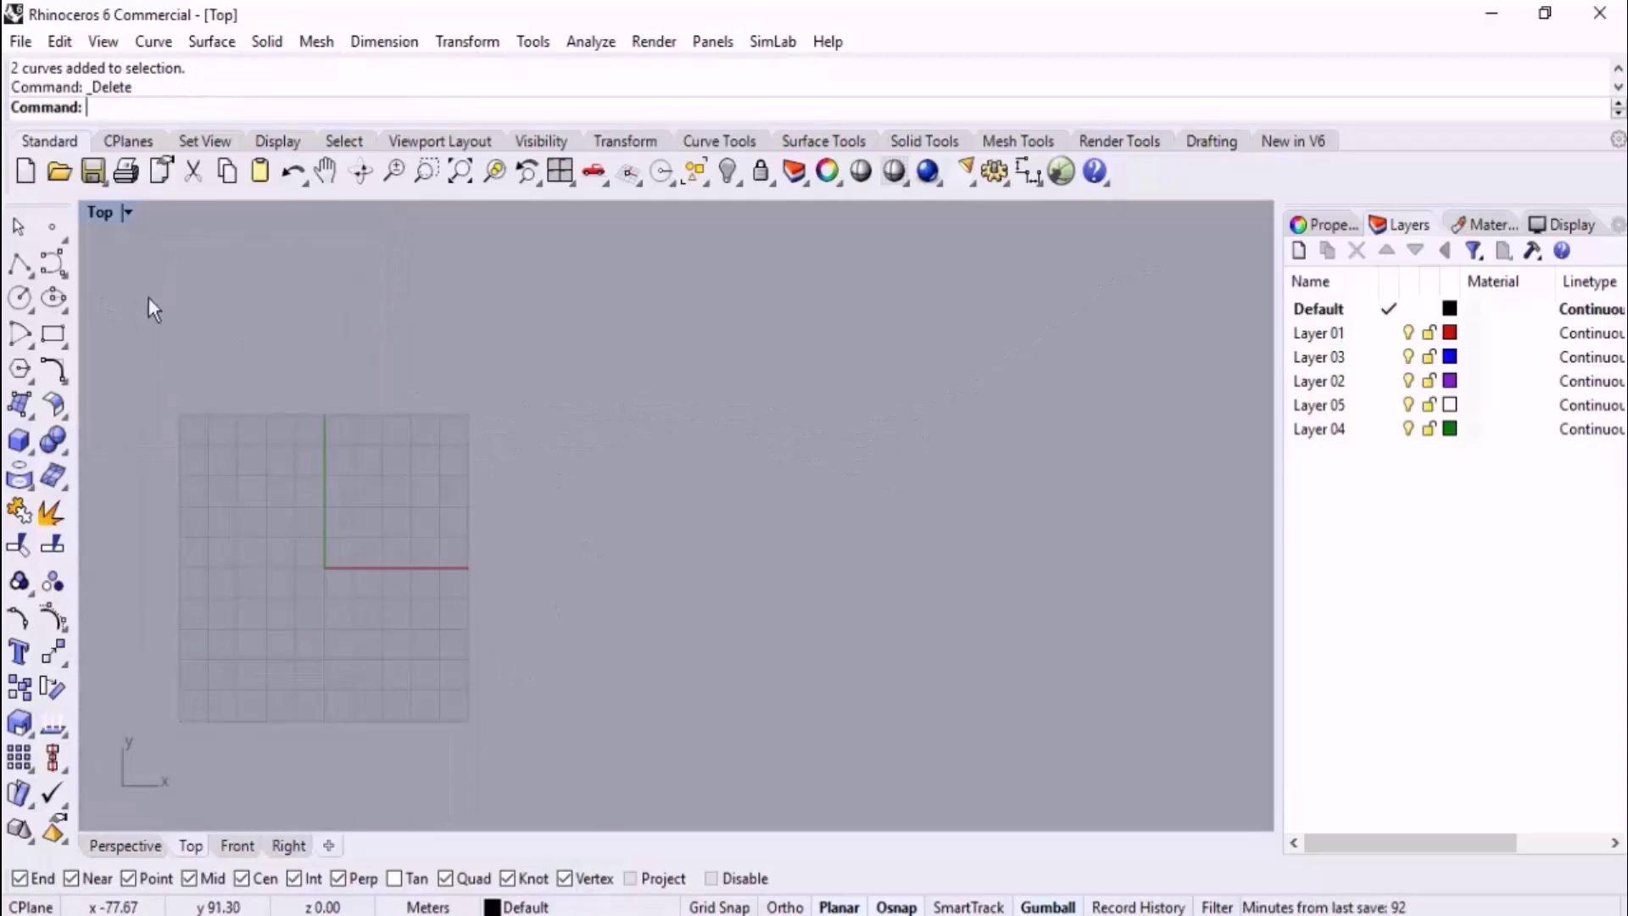
Draw two offset horizontal line segments with Polyline.
left_click(53, 264)
left_click(519, 401)
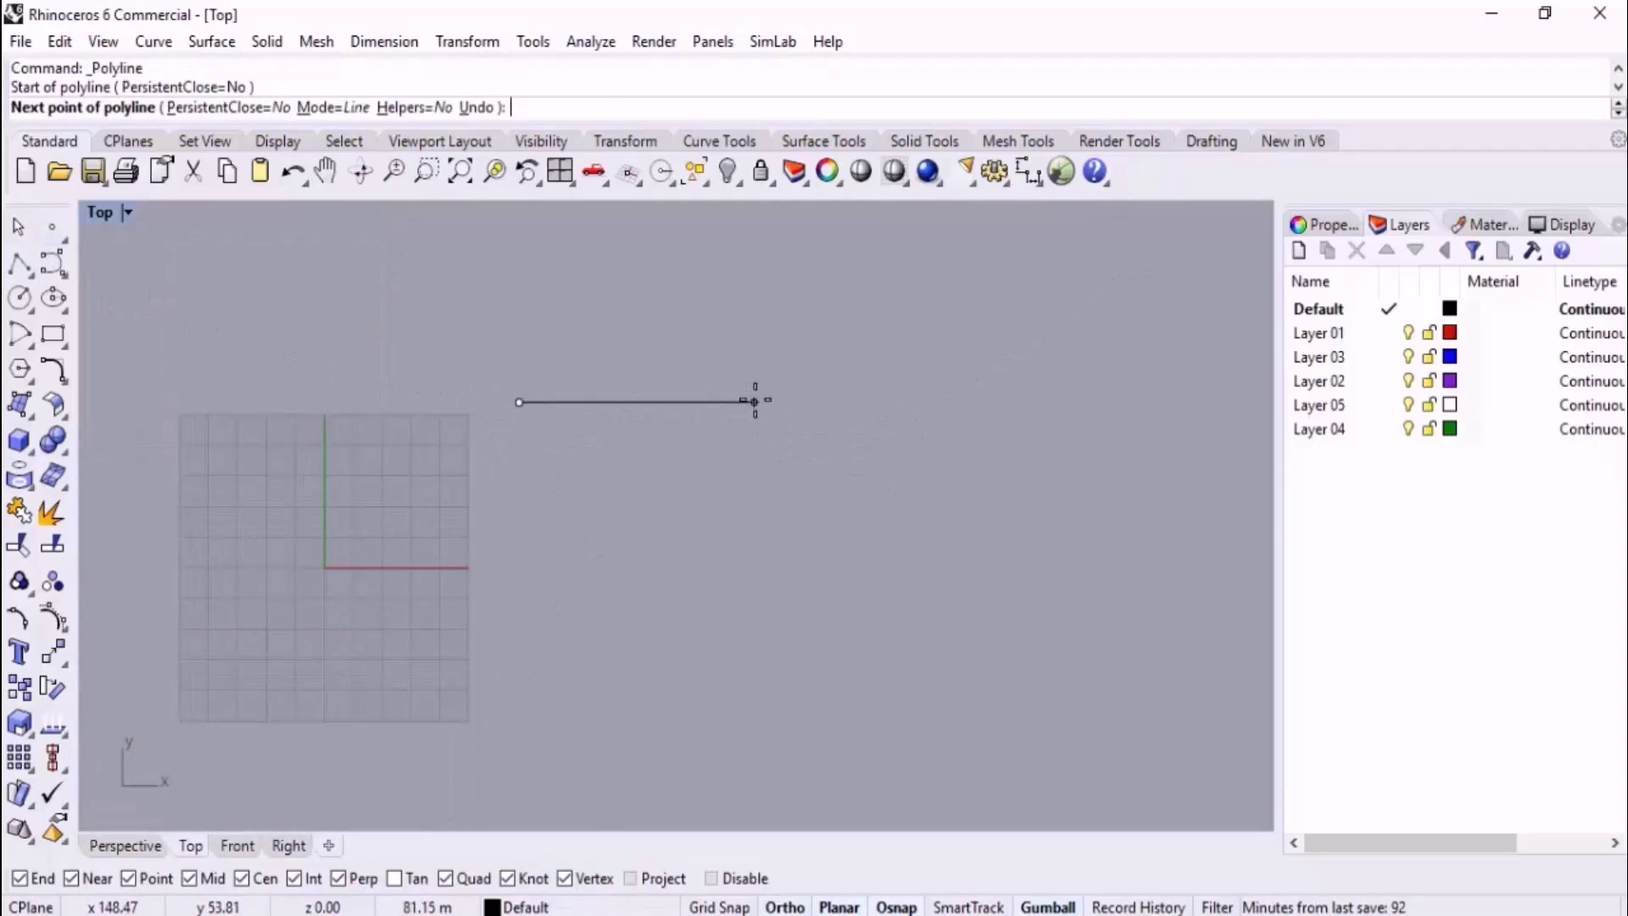
left_click(754, 402)
right_click_drag(908, 477, 598, 454)
key("Return")
key("Return")
left_click(670, 495)
left_click(938, 495)
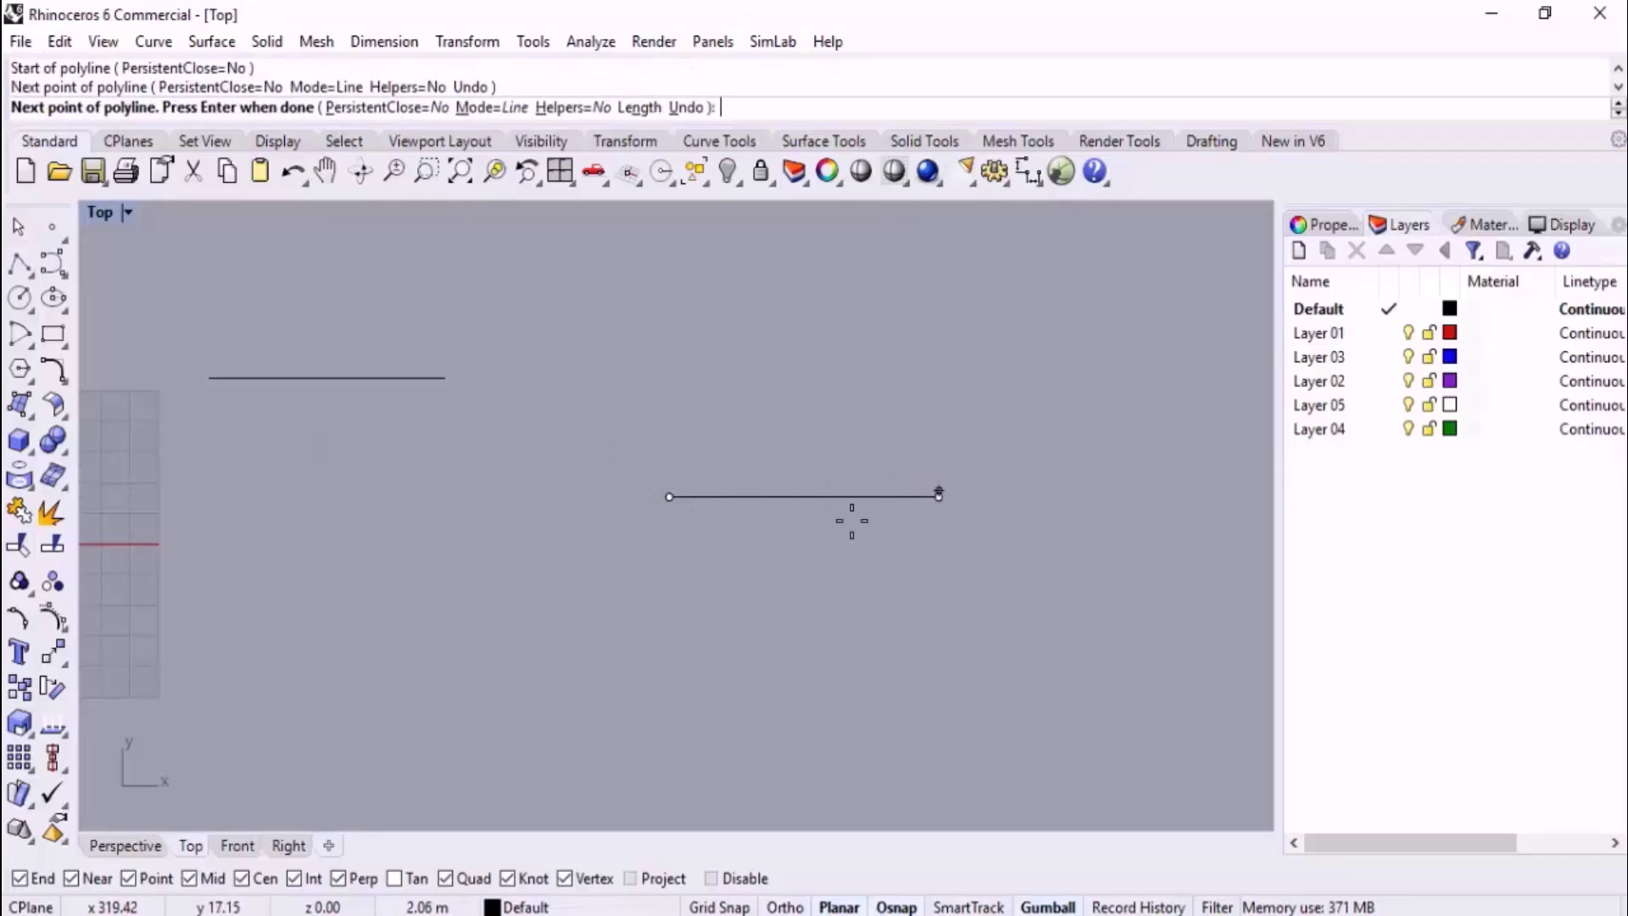
key("Return")
Blend the two lines' ends with tangency at both ends and accept the S-shaped blend.
type("BlendCrv")
key("Return")
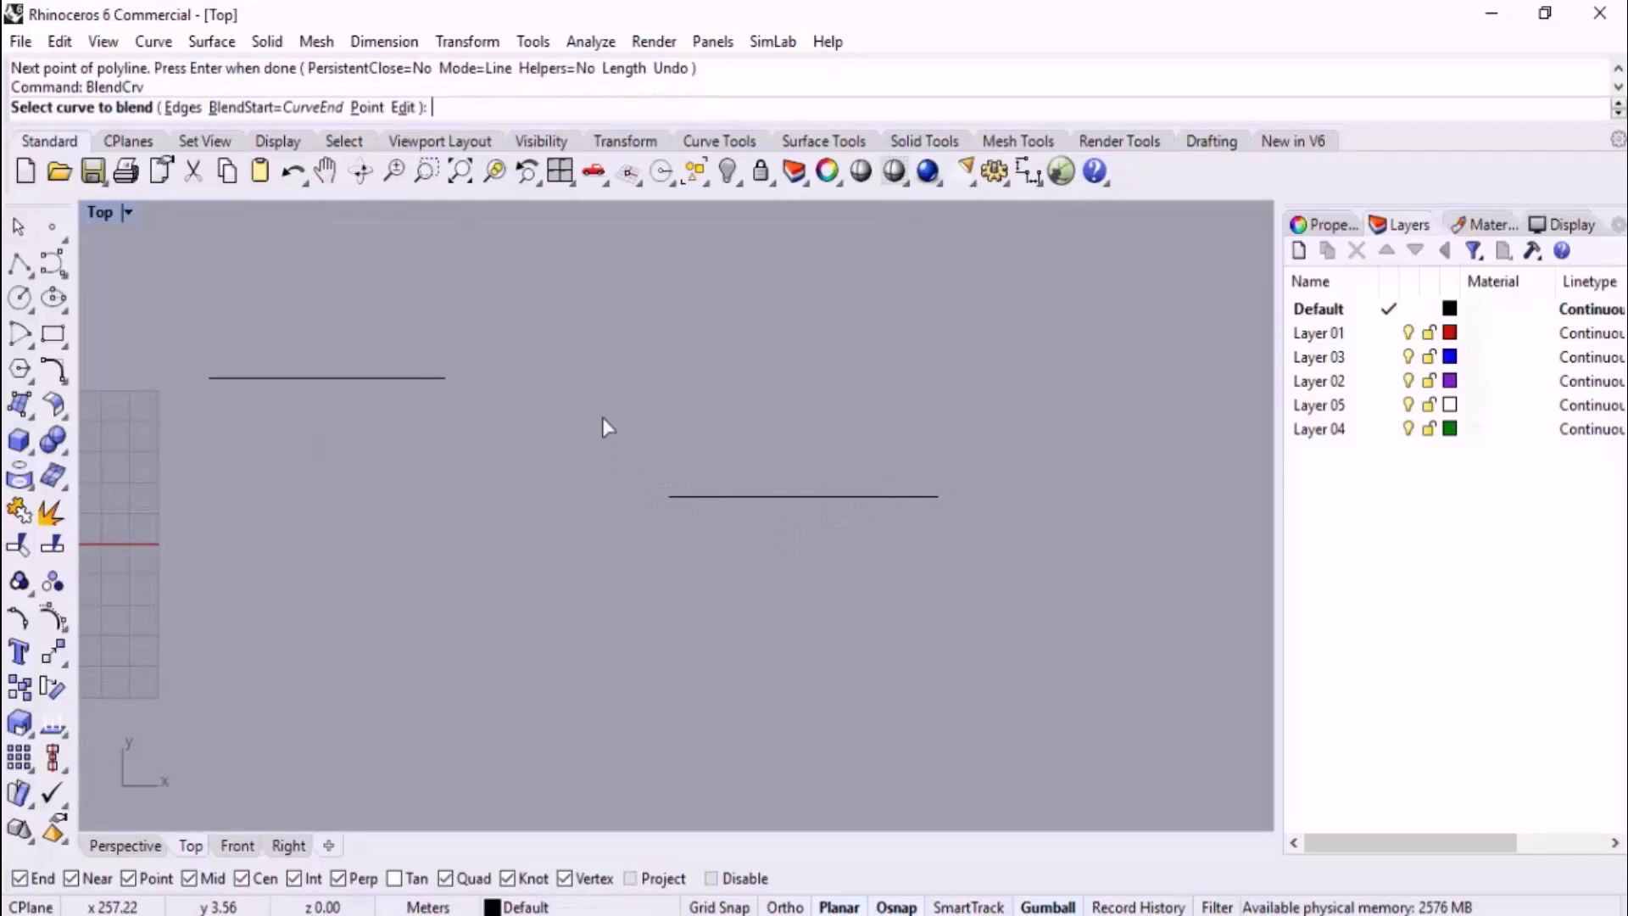
left_click(678, 496)
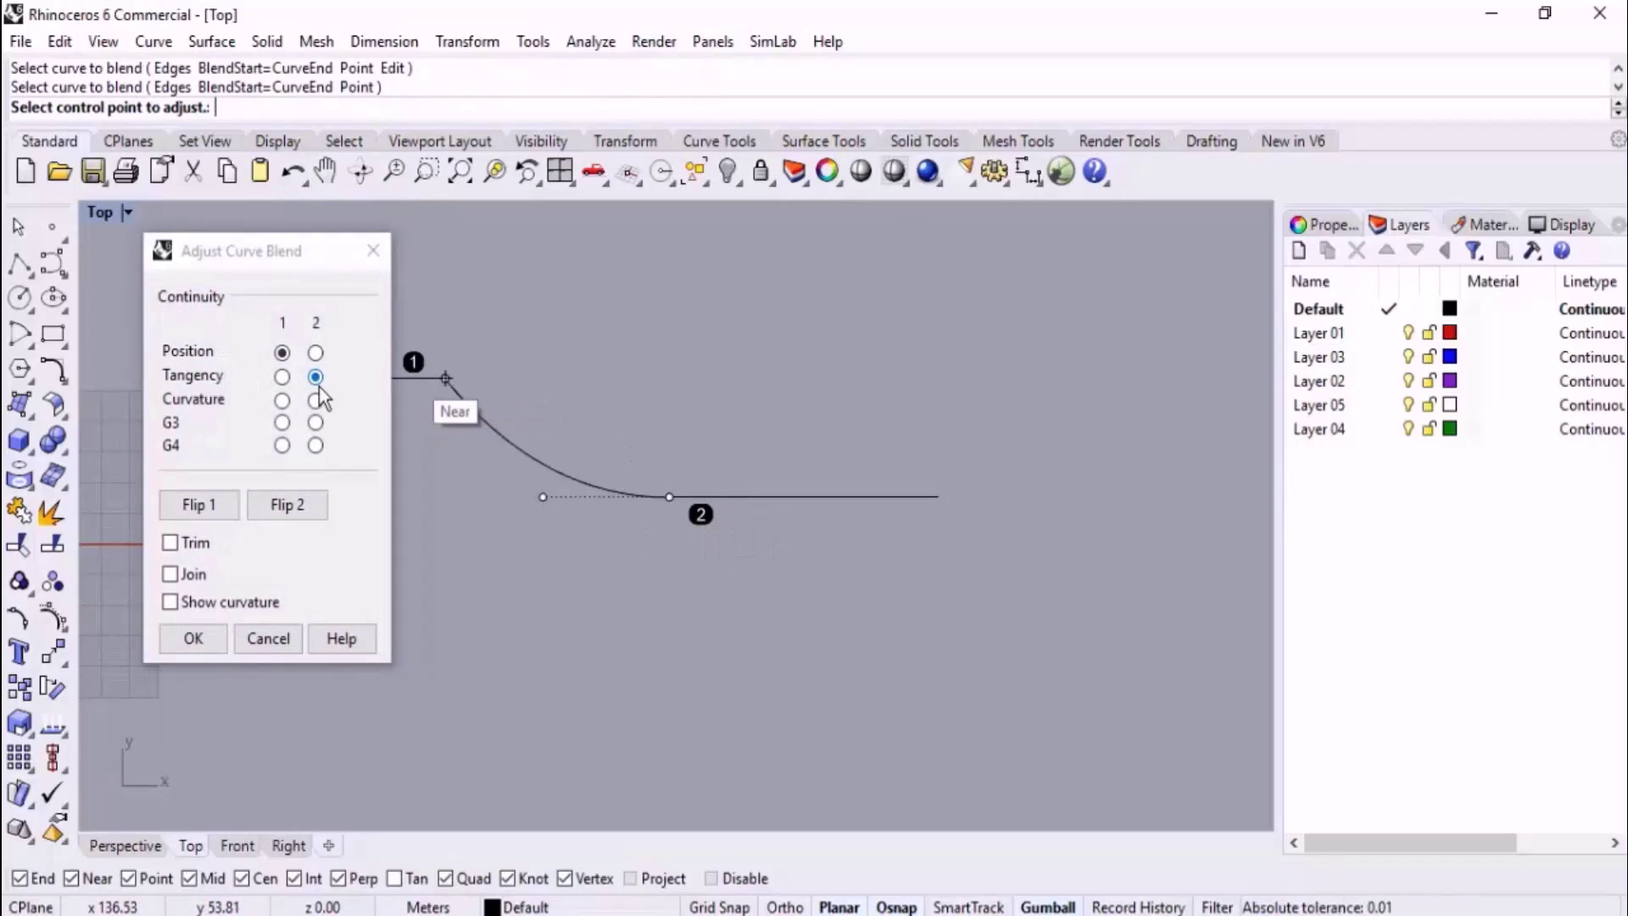
left_click(282, 377)
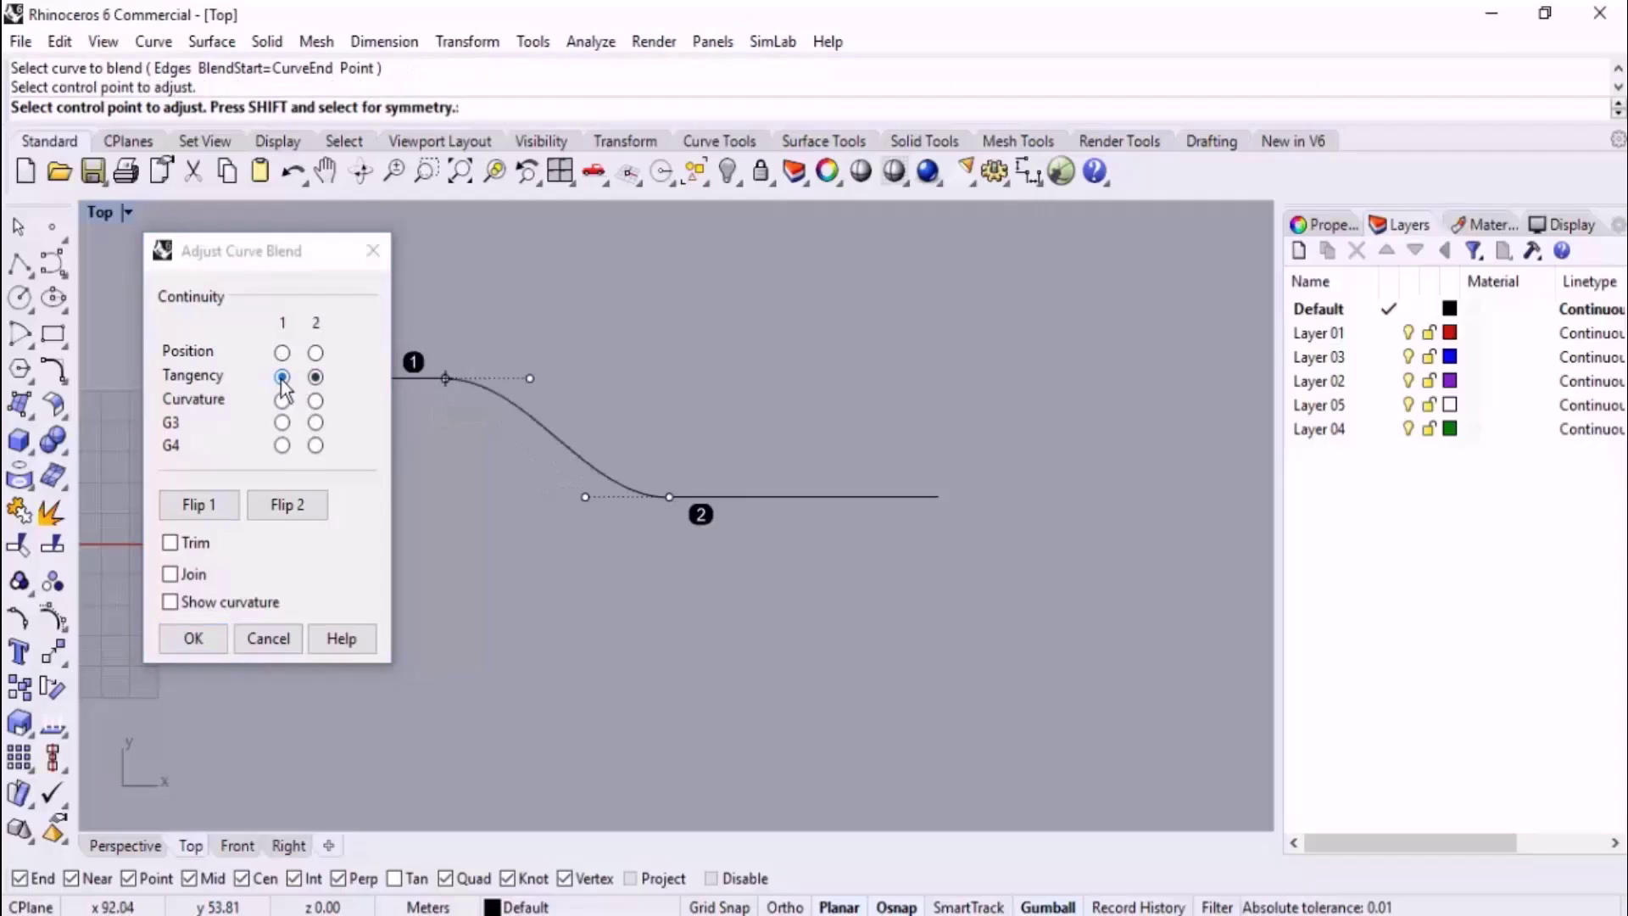
left_click(194, 638)
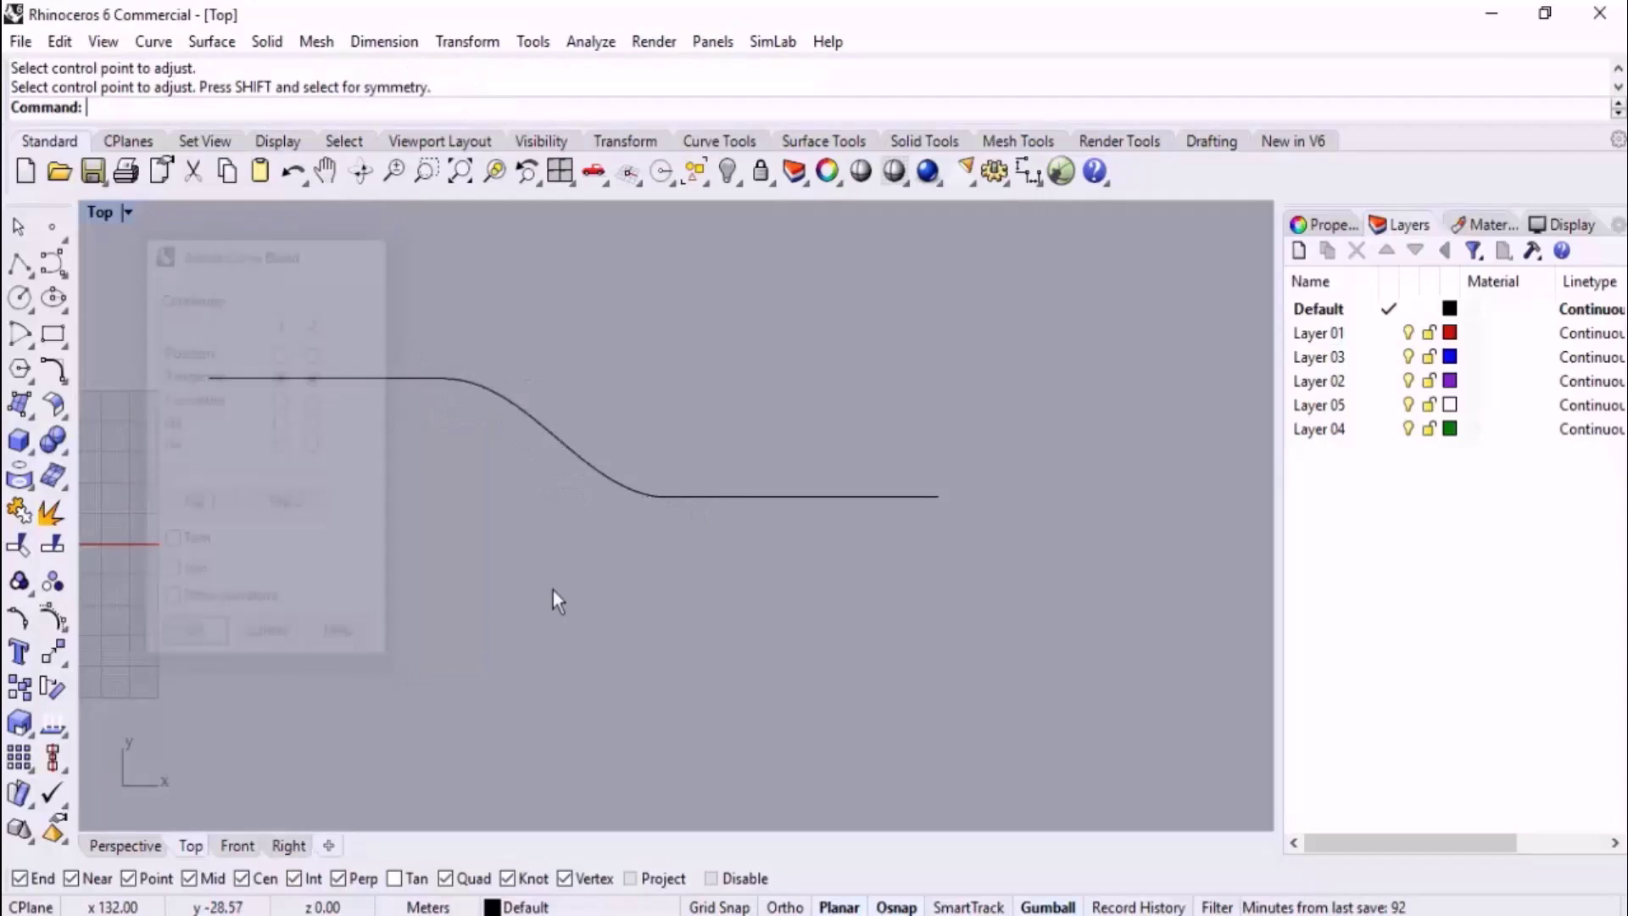
Window-select both lines and the blend and delete them.
scroll(763, 463, "down", 8)
right_click_drag(831, 467, 783, 511)
left_click_drag(880, 349, 497, 603)
key("Delete")
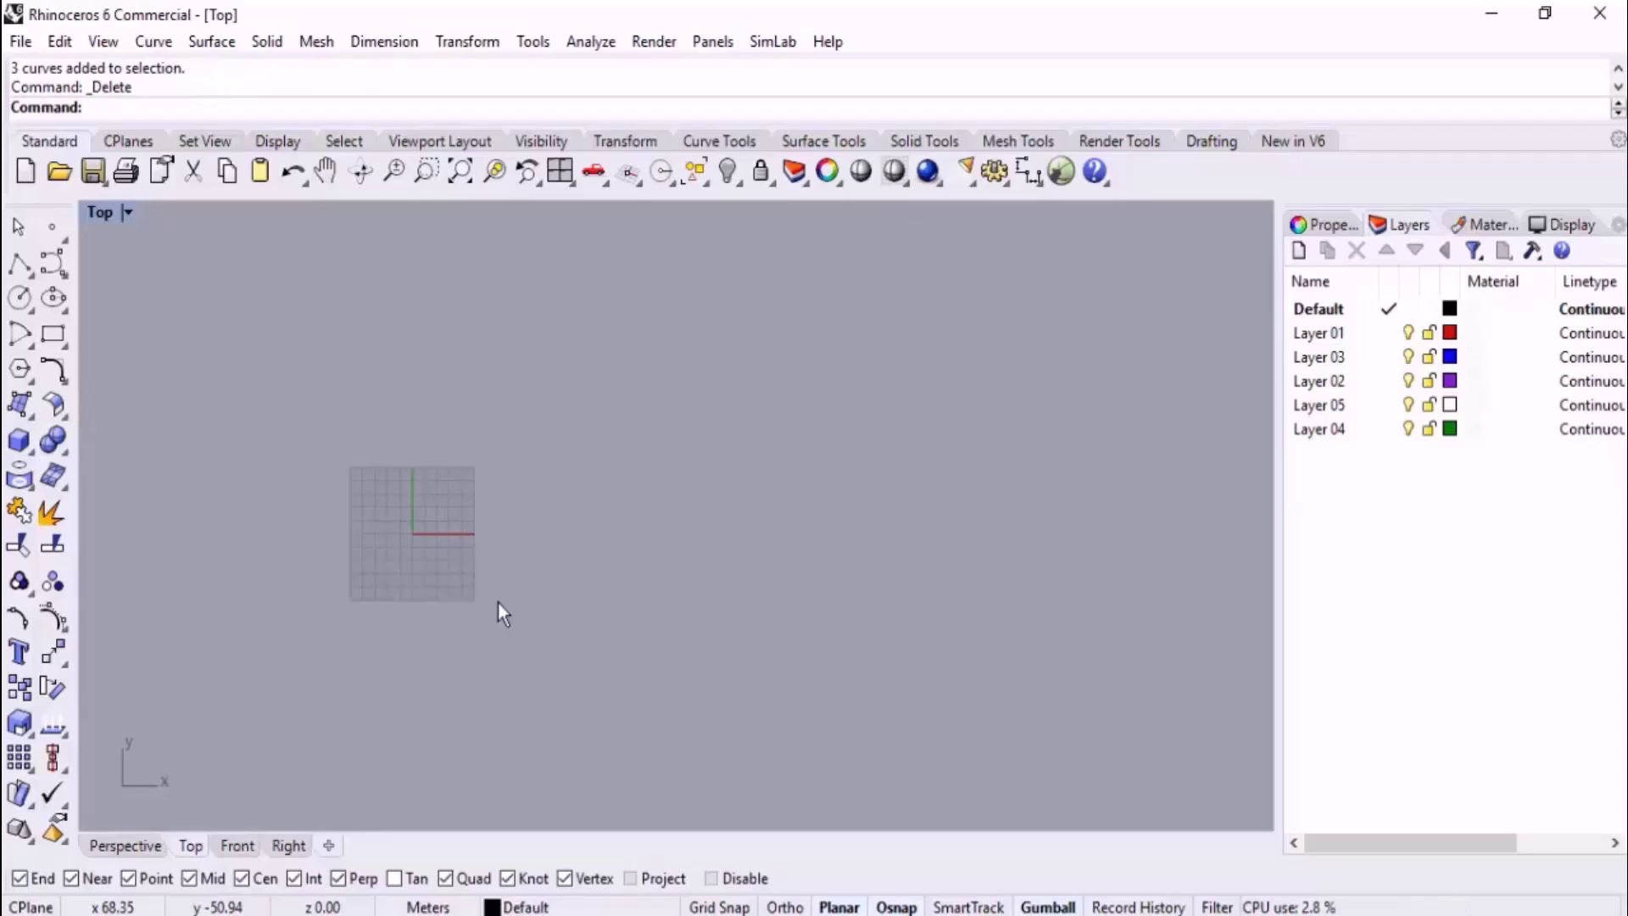
Draw two freeform curves in Top, one through four points and one through three.
scroll(497, 526, "up", 8)
middle_click(597, 471)
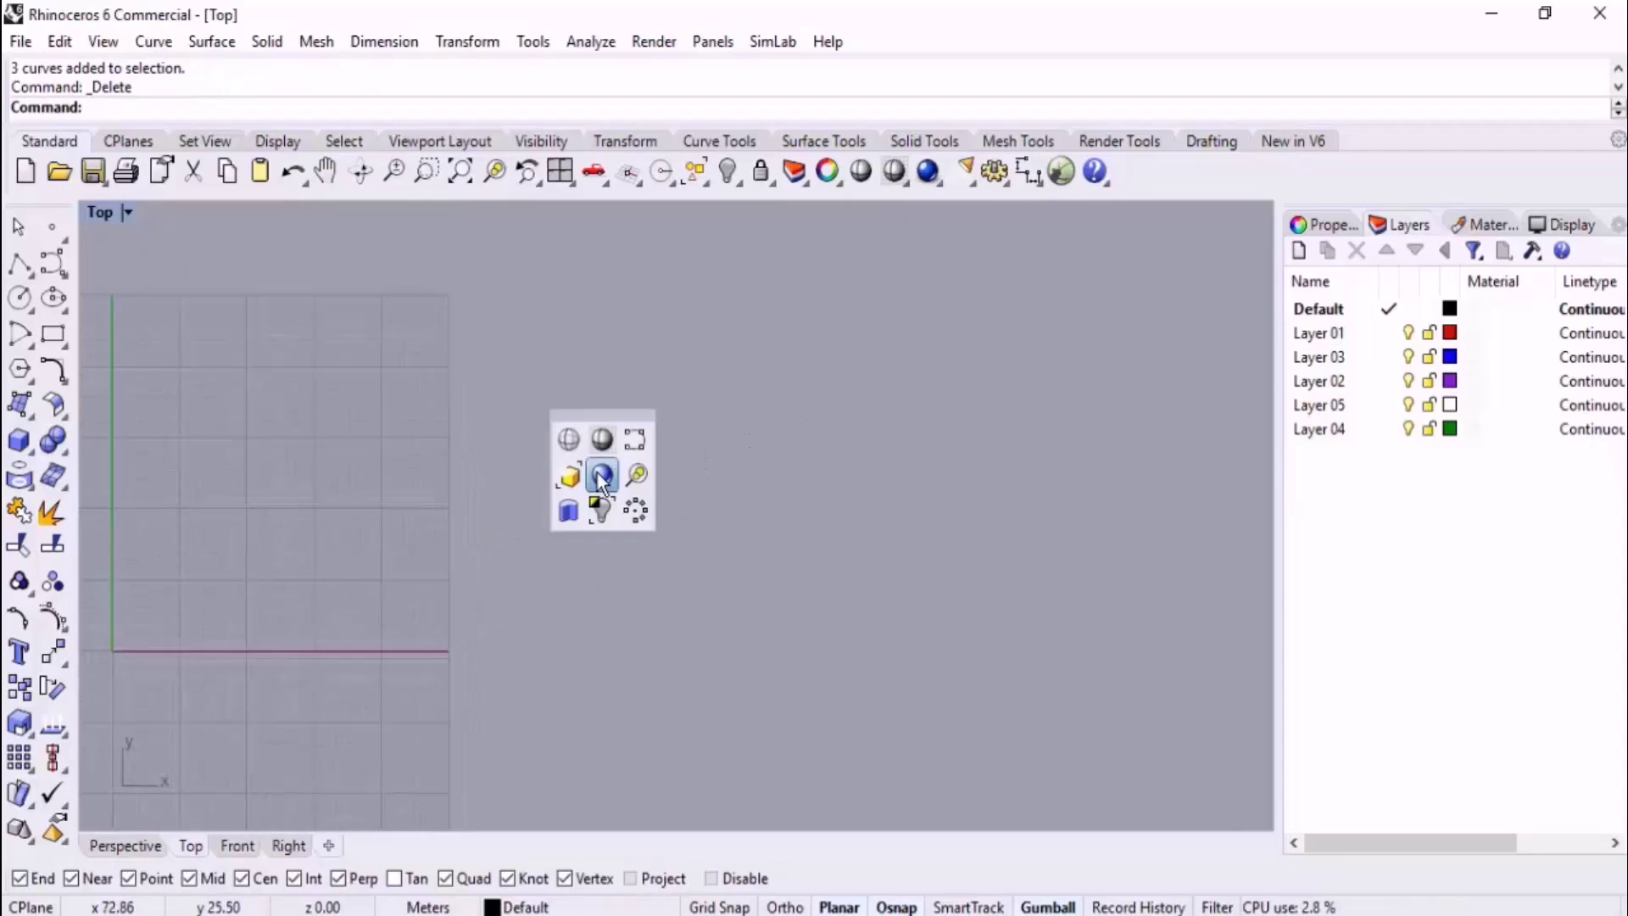
right_click(658, 443)
left_click(552, 551)
left_click(529, 420)
left_click(707, 369)
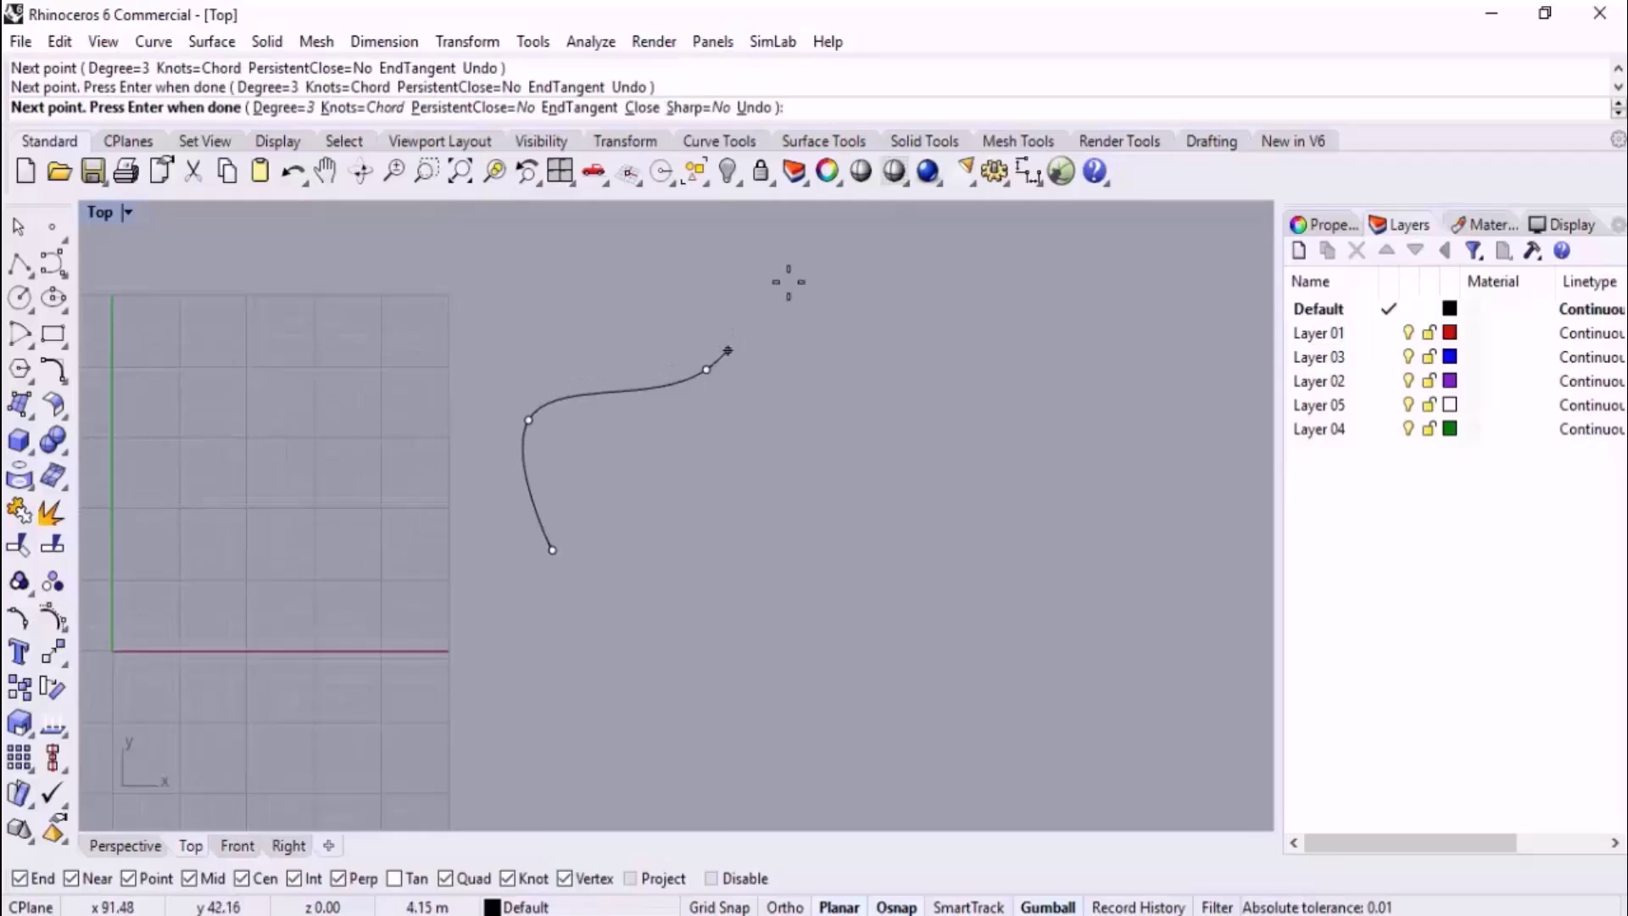
left_click(807, 255)
key("Return")
scroll(763, 416, "down", 4)
key("Return")
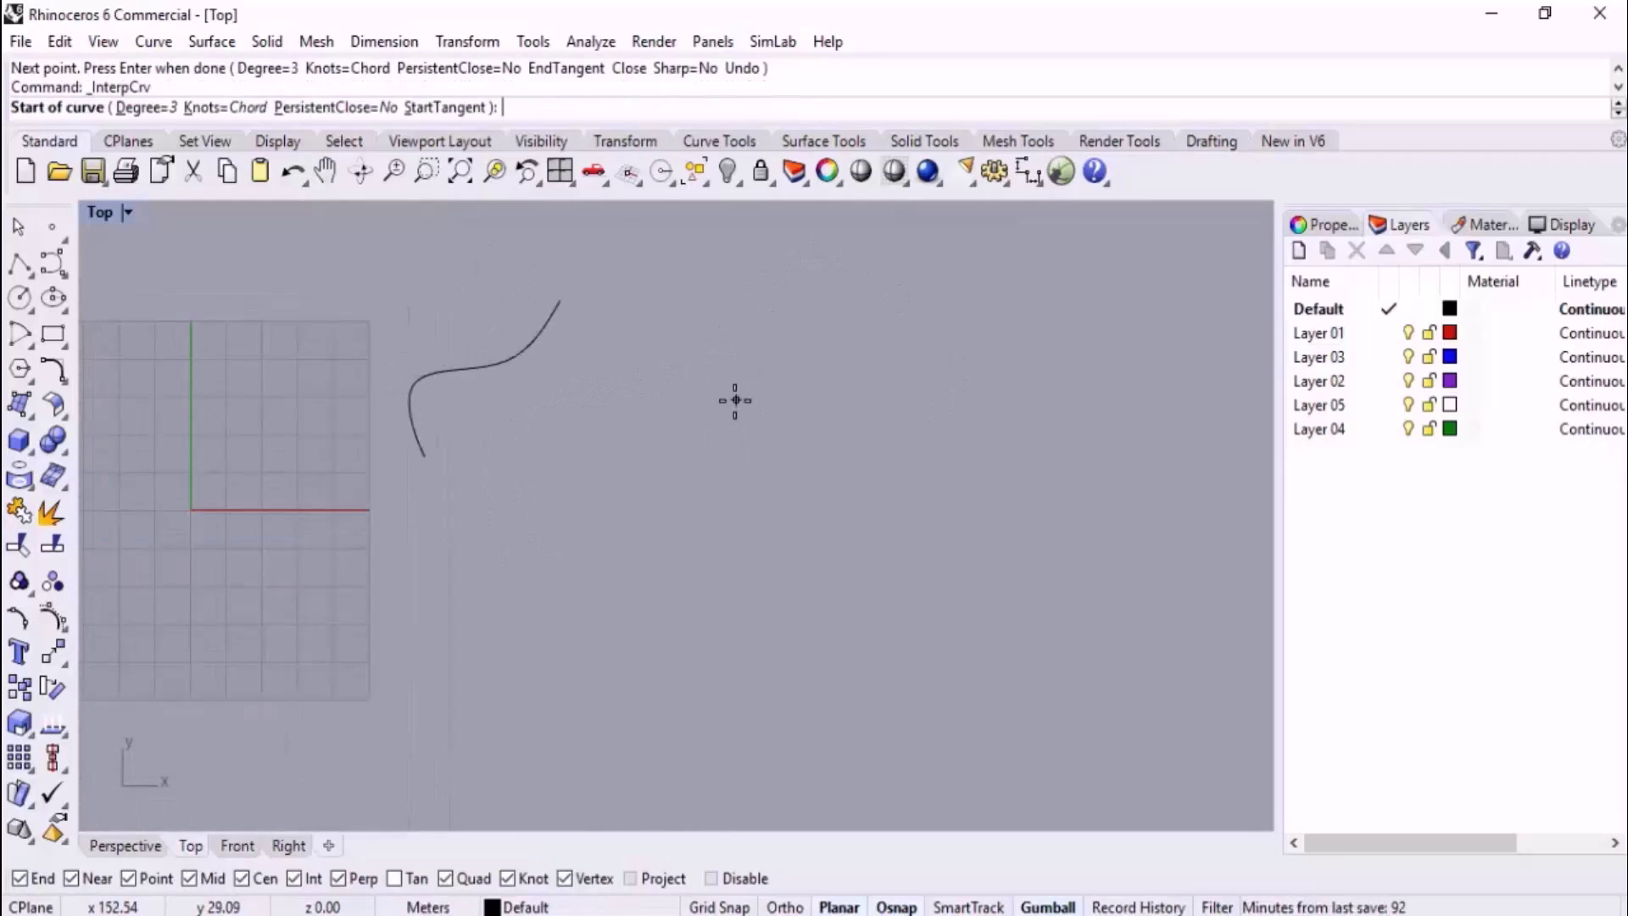
left_click(734, 400)
left_click(605, 460)
left_click(509, 602)
key("Return")
In Perspective, raise three points and the left end point of the left curve upward.
left_click(127, 848)
right_click_drag(496, 572, 598, 542)
left_click(508, 637)
right_click_drag(548, 646, 586, 631)
left_click_drag(587, 349, 739, 522)
left_click_drag(688, 414, 685, 325)
left_click_drag(524, 554, 552, 511)
left_click(495, 497)
left_click_drag(495, 450, 492, 354)
Raise two end points and lower one point of the S-shaped curve, then hide points.
right_click_drag(813, 478, 846, 476)
left_click(915, 559)
left_click_drag(900, 430, 948, 317)
left_click(1011, 604)
left_click_drag(798, 567, 811, 569)
left_click(614, 669)
key("Escape")
right_click_drag(842, 519, 960, 519)
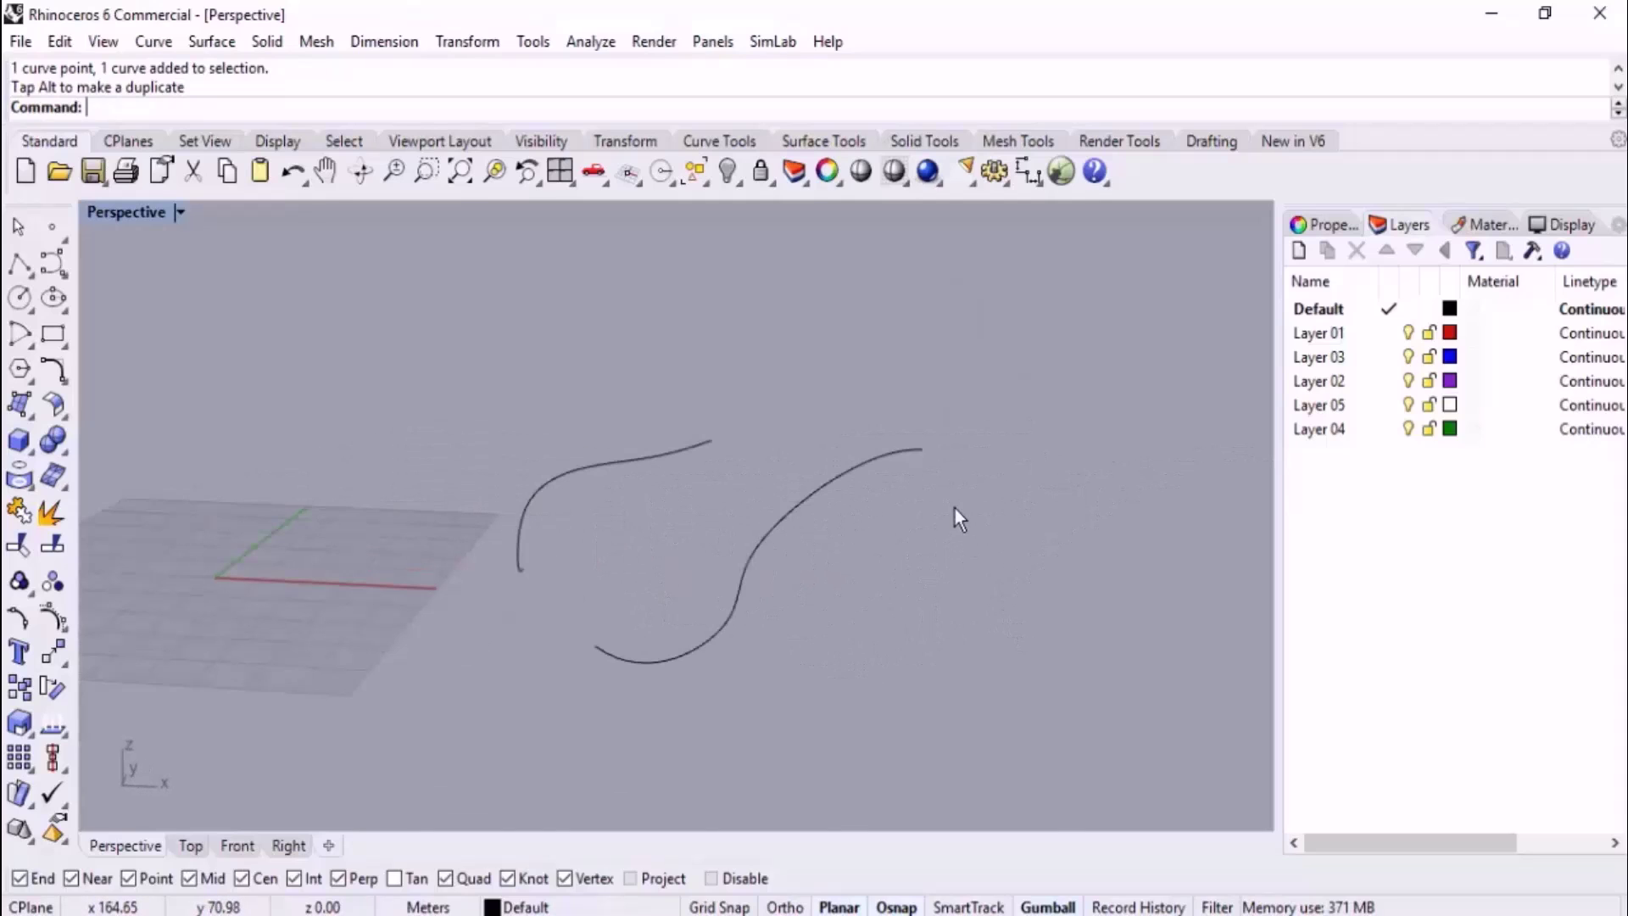
Blend the first pair of 3D curve ends with BlendCrv.
type("bl")
key("Return")
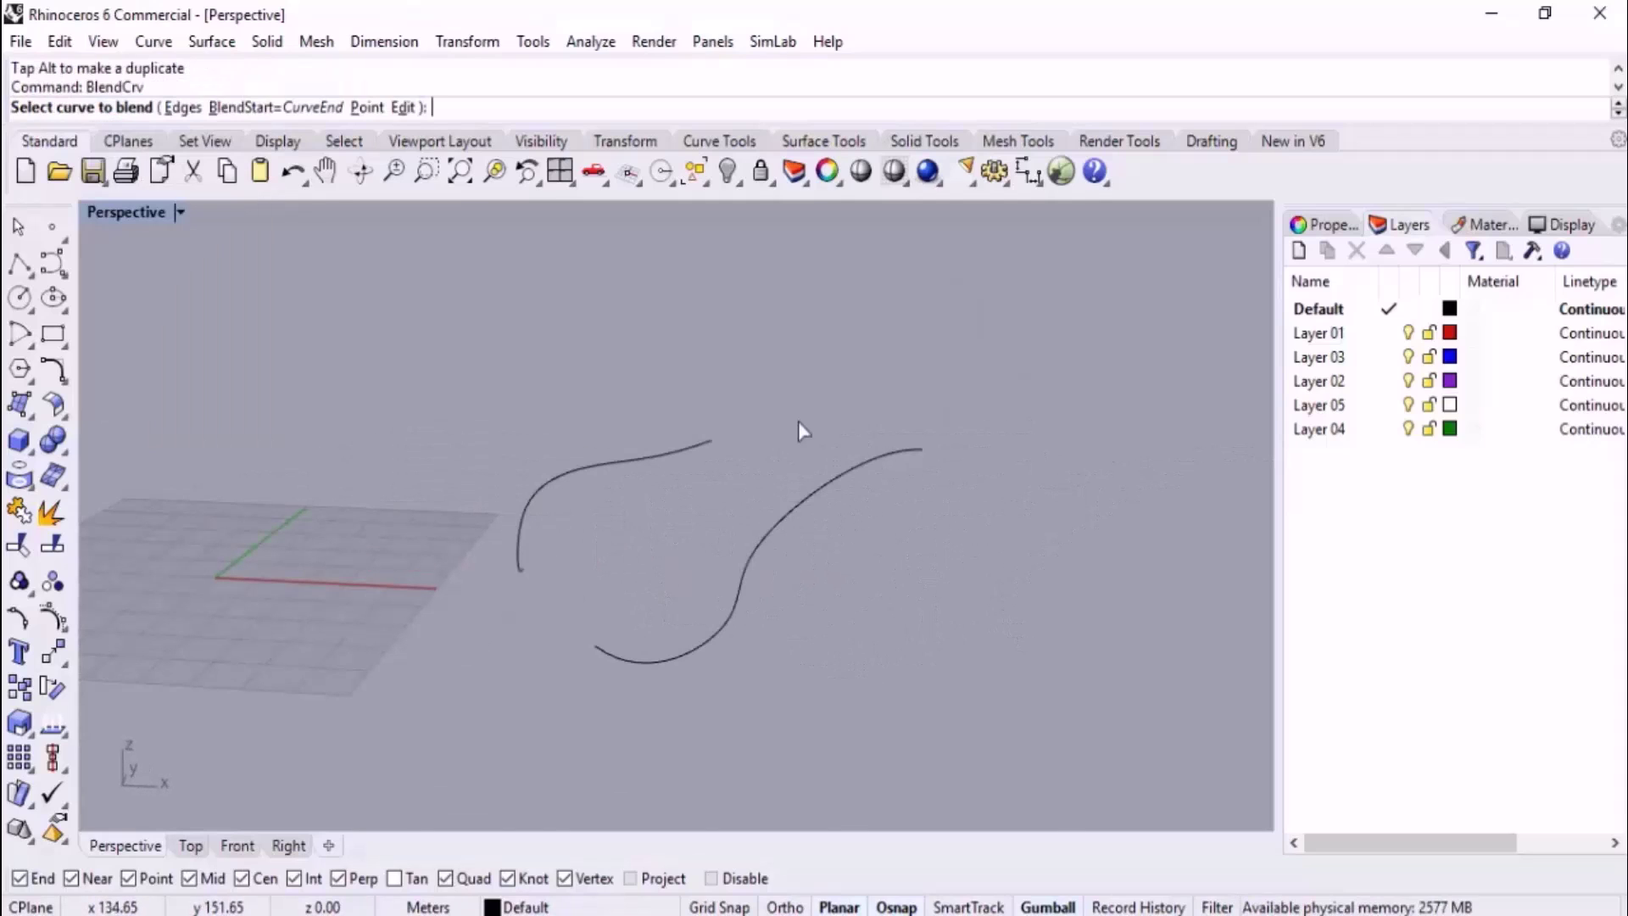
left_click(708, 441)
left_click(914, 448)
right_click_drag(795, 537, 630, 538)
Blend the other pair of curve ends to close the loop and accept it.
right_click(587, 568)
right_click_drag(589, 571, 755, 618)
left_click(400, 649)
left_click(628, 676)
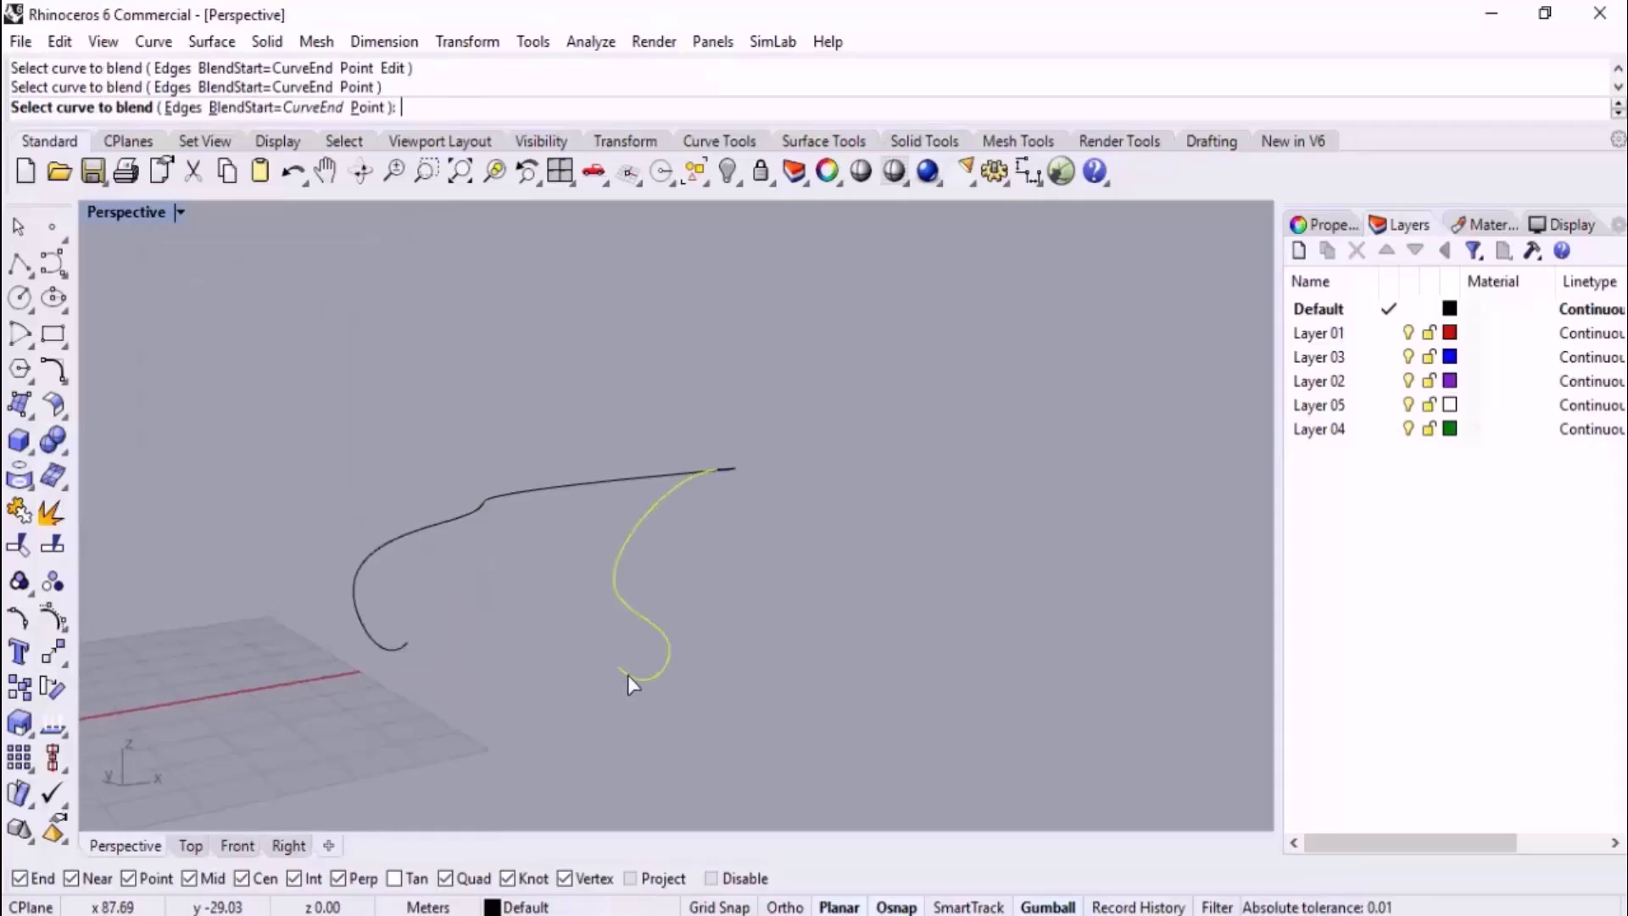
right_click_drag(898, 638, 669, 661)
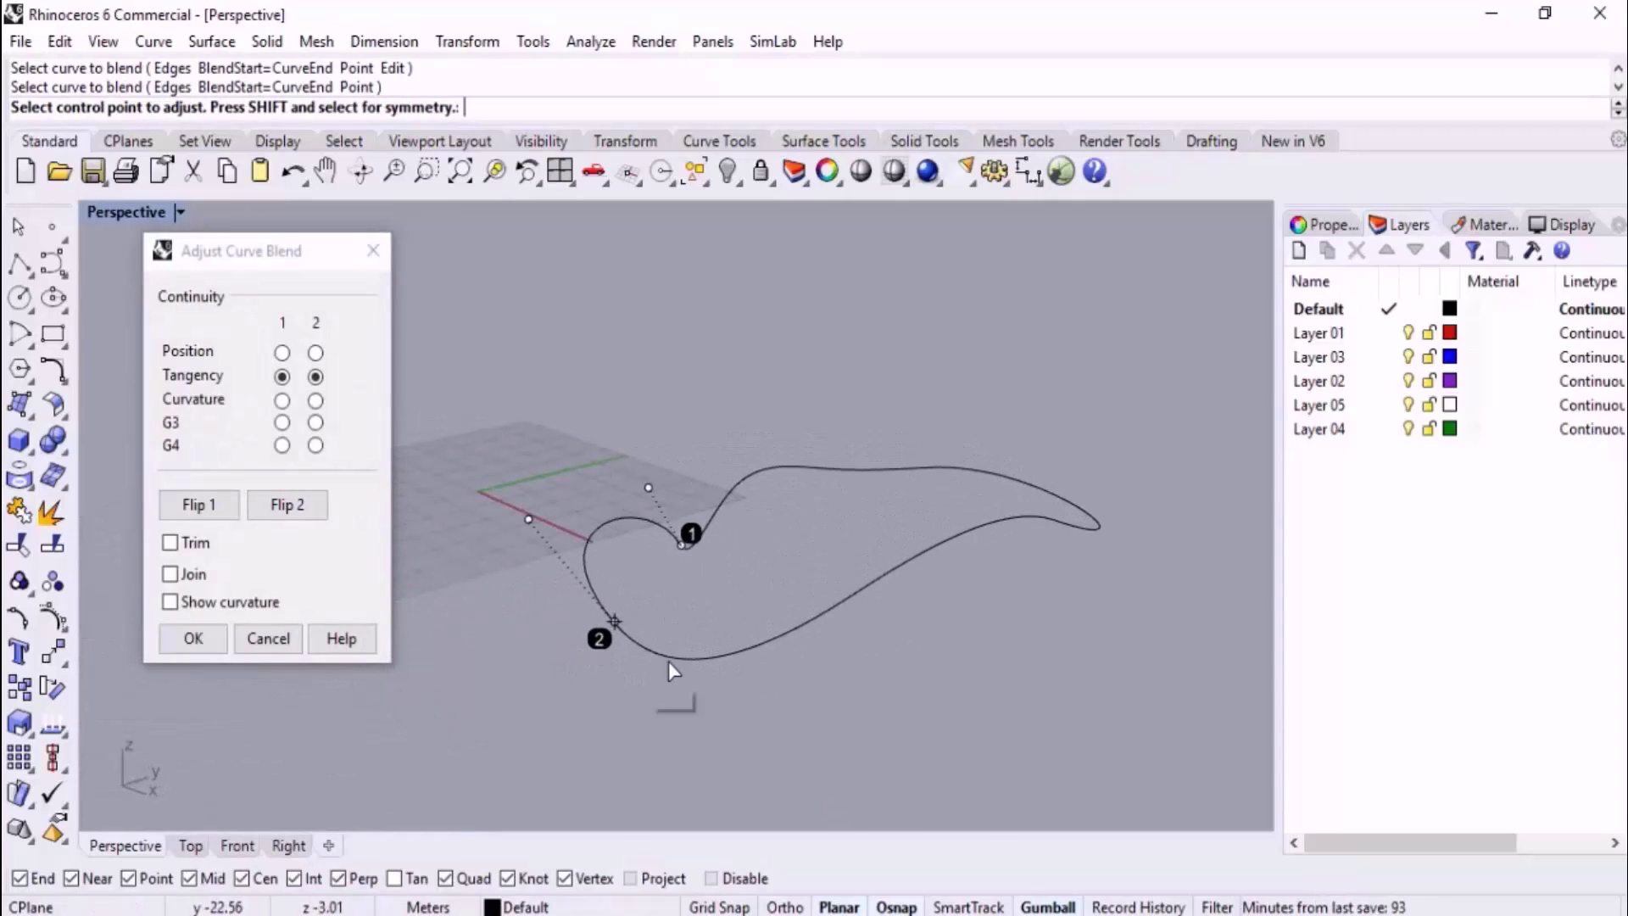
right_click(745, 546)
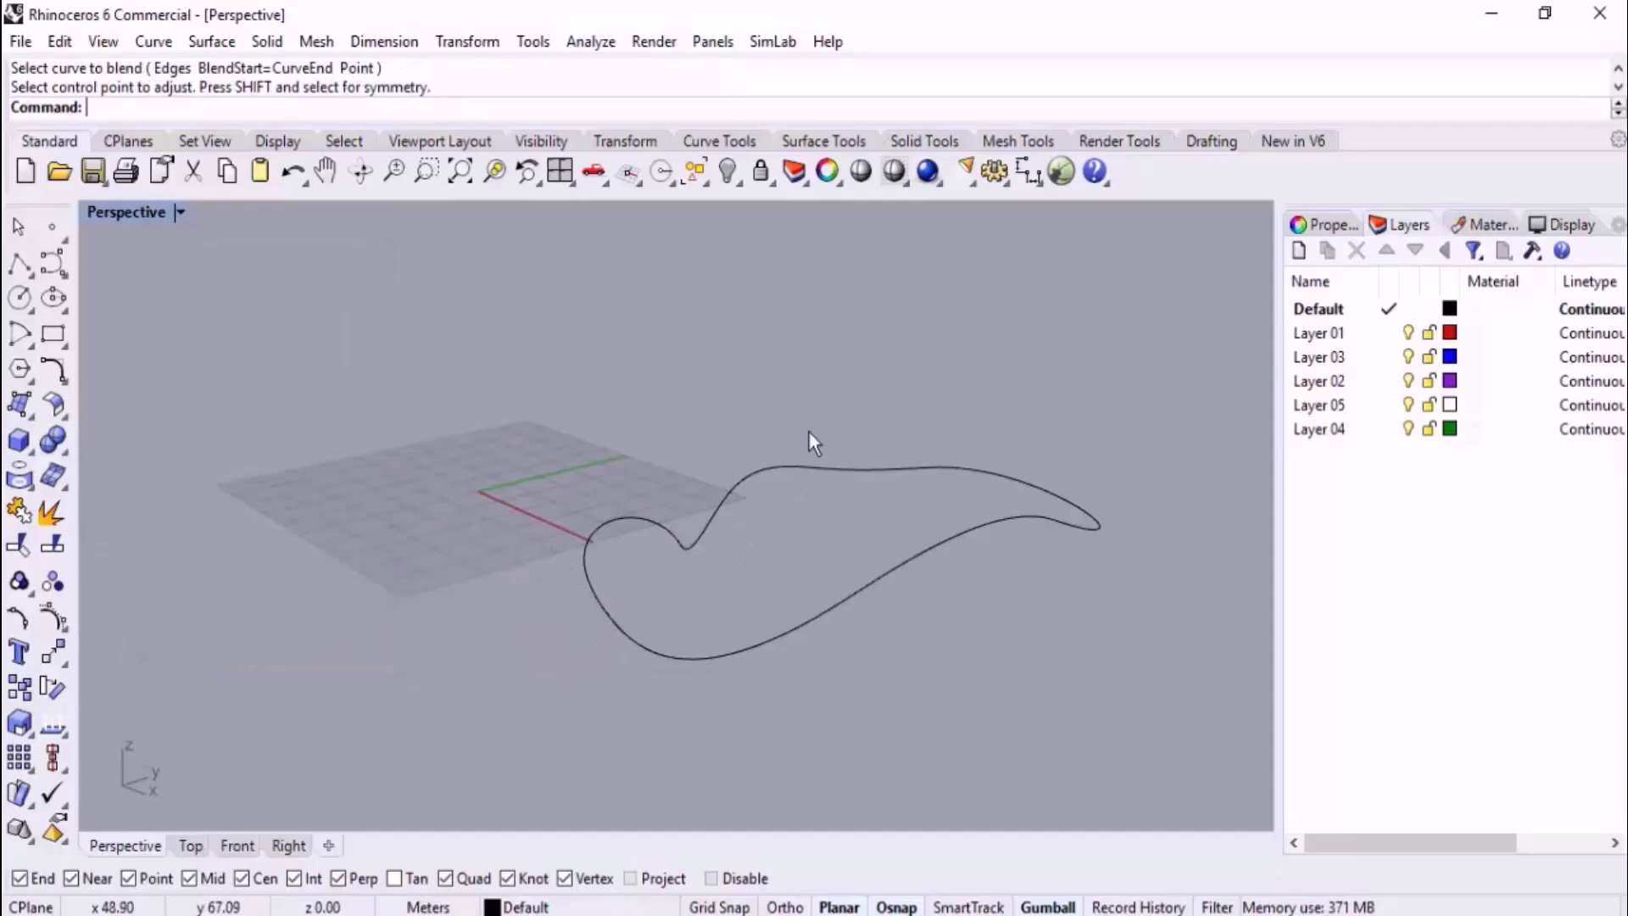
Select all four curves with Ctrl+A and delete them.
right_click_drag(807, 430, 715, 563)
key("ctrl+a")
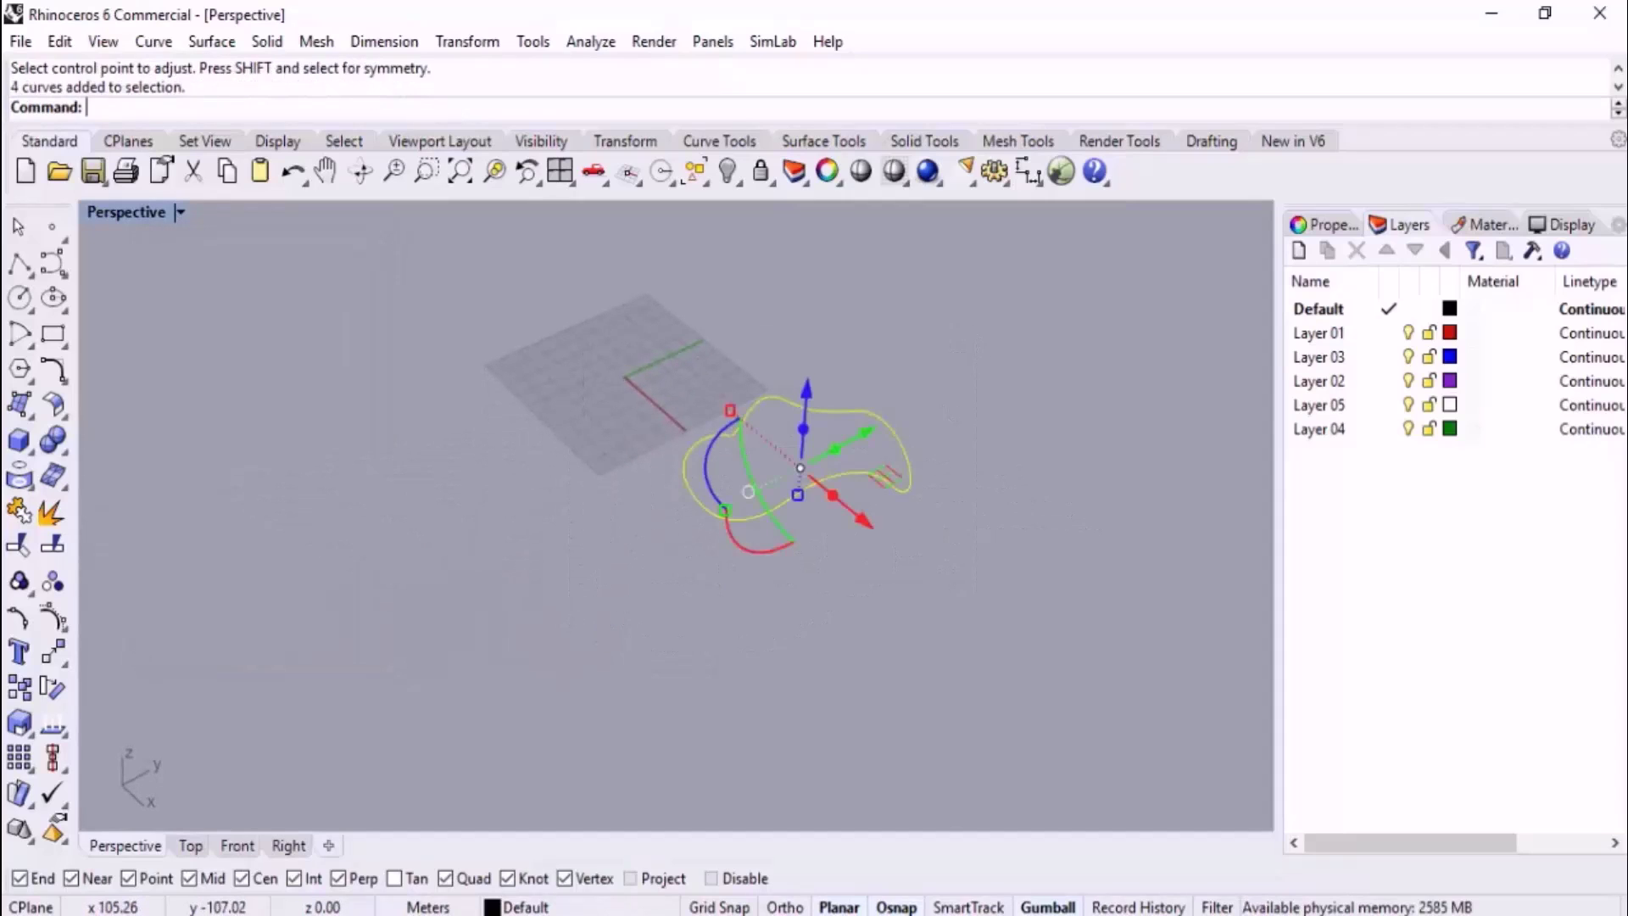
key("Delete")
scroll(765, 382, "down", 3)
scroll(770, 379, "up", 10)
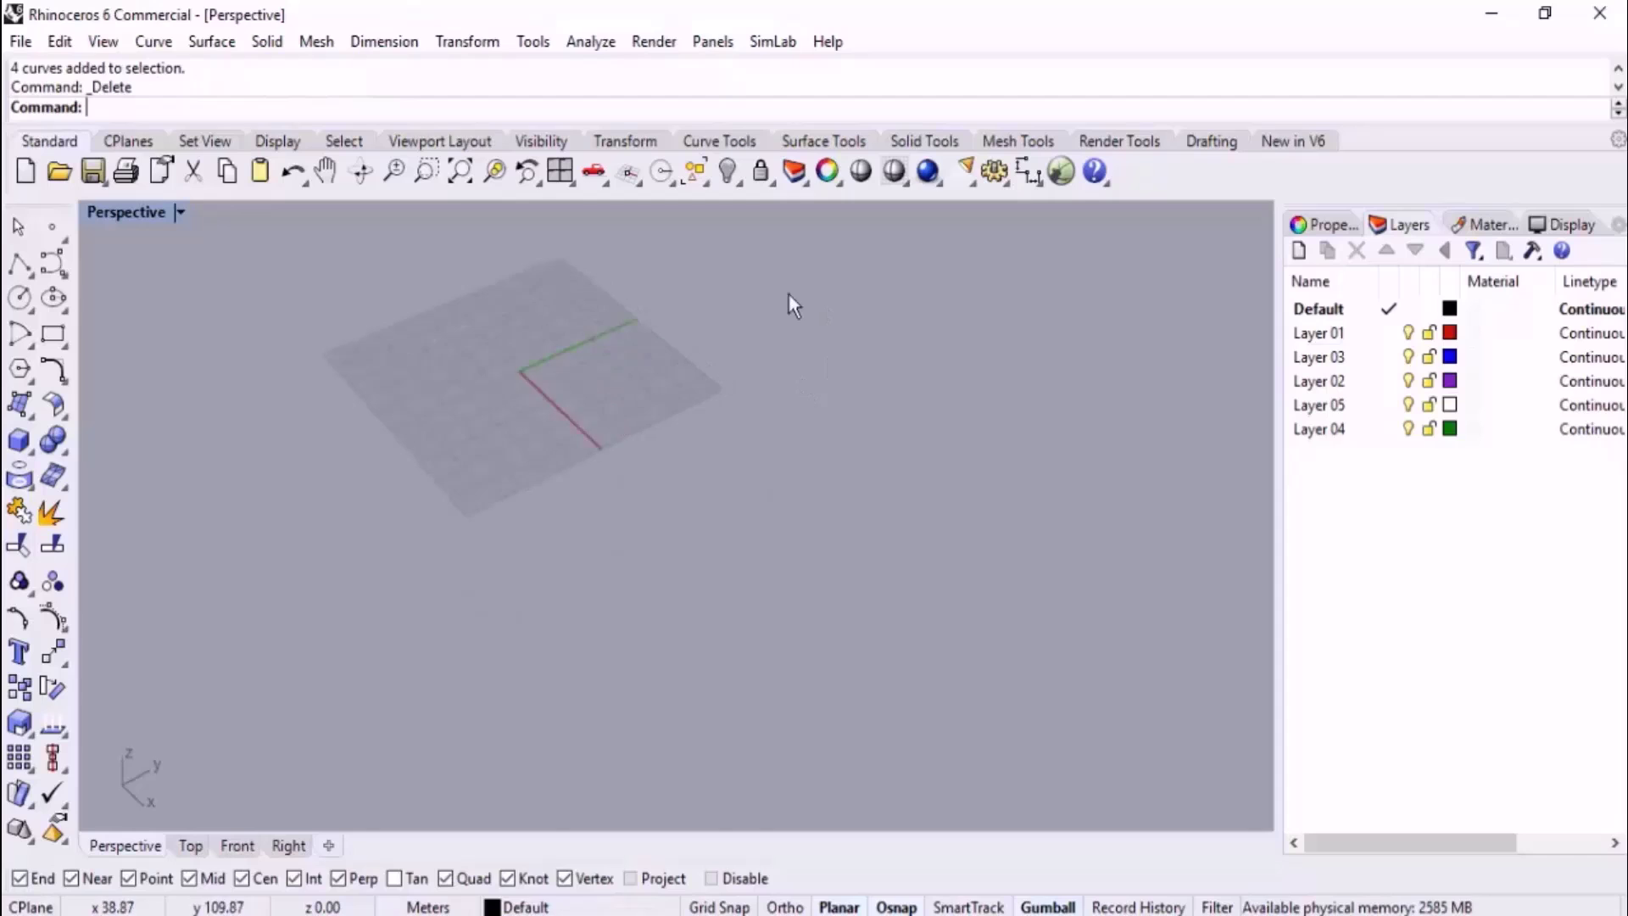
scroll(754, 502, "down", 10)
scroll(789, 407, "up", 10)
right_click_drag(388, 541, 547, 514)
scroll(703, 534, "down", 5)
right_click_drag(704, 534, 697, 562)
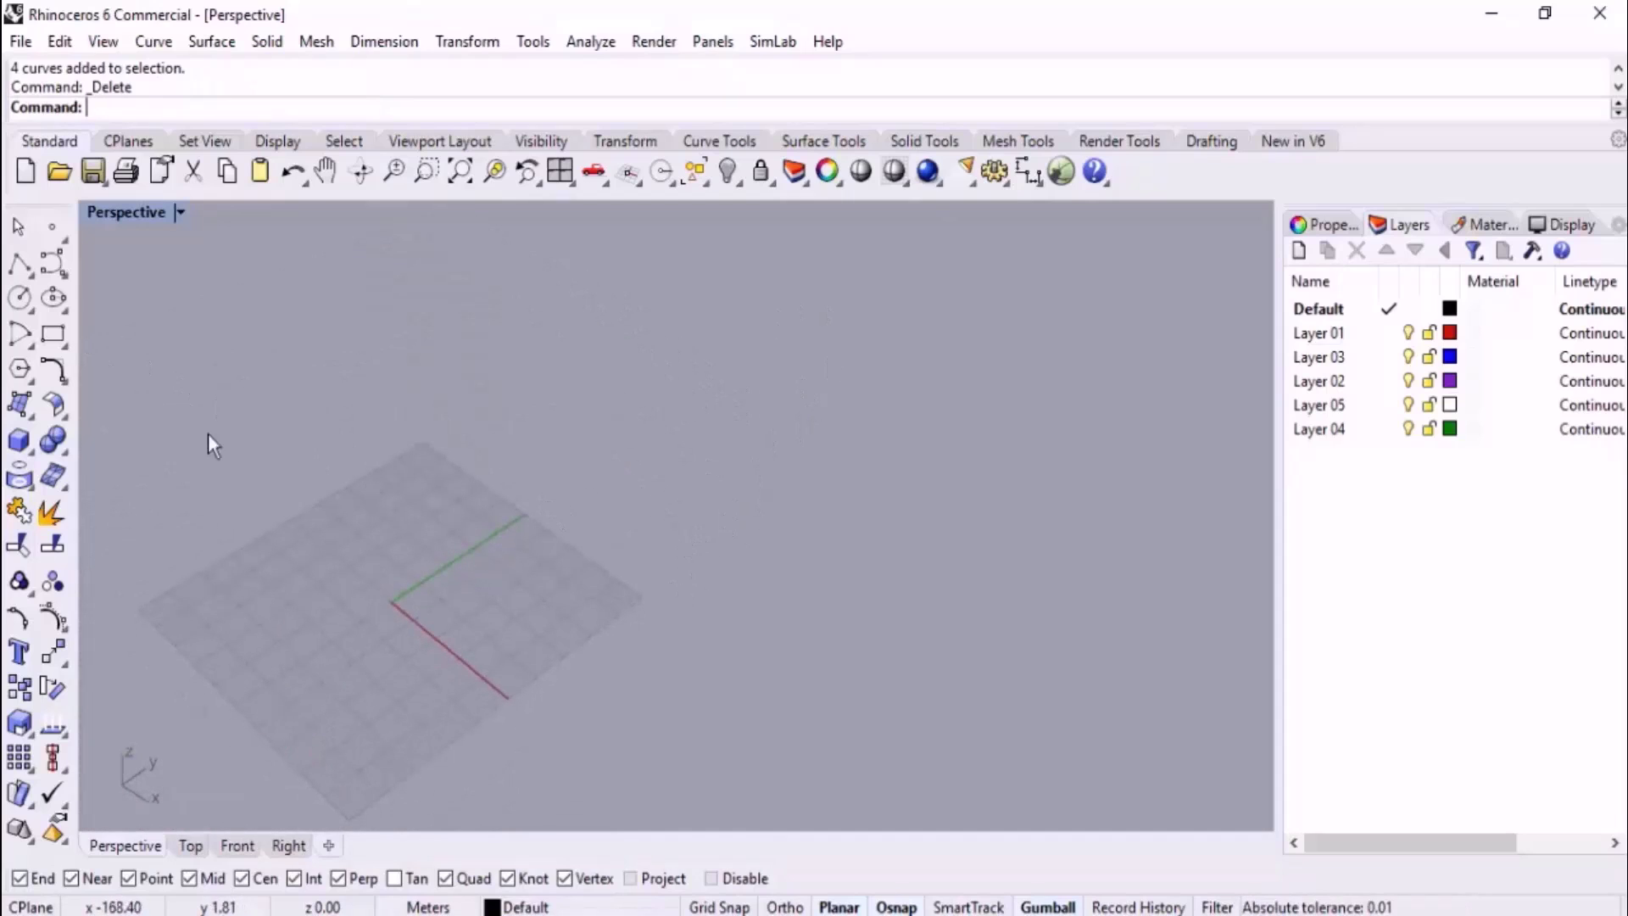
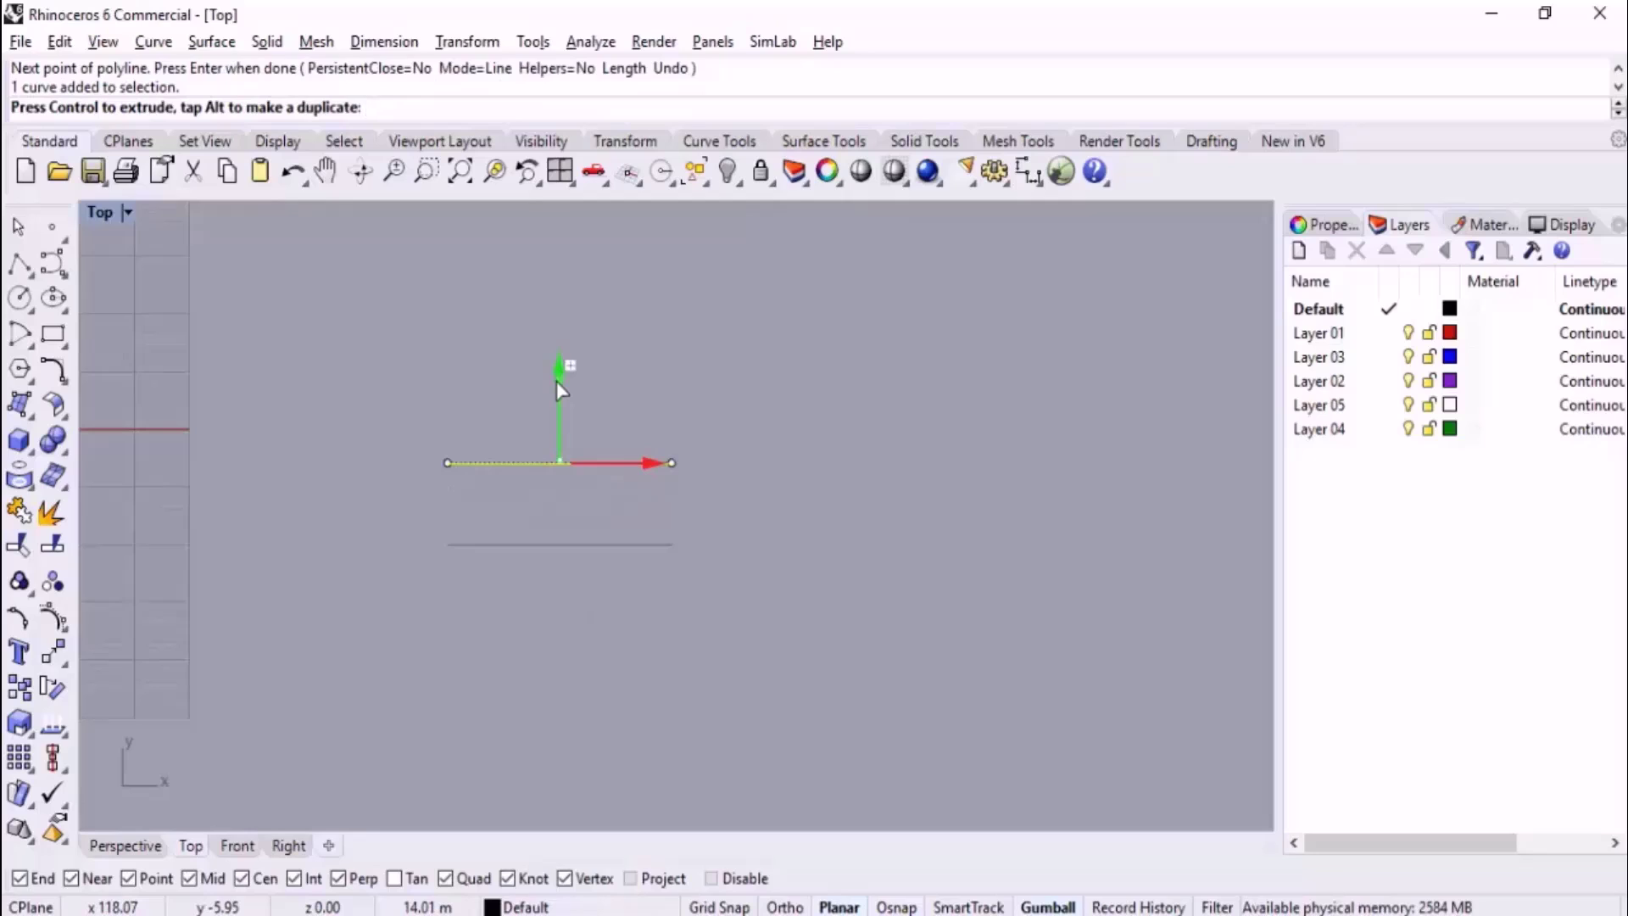
Finish the polyline, then draw a longer line from the upper line's midpoint with Line BothSides.
key("Return")
key("Escape")
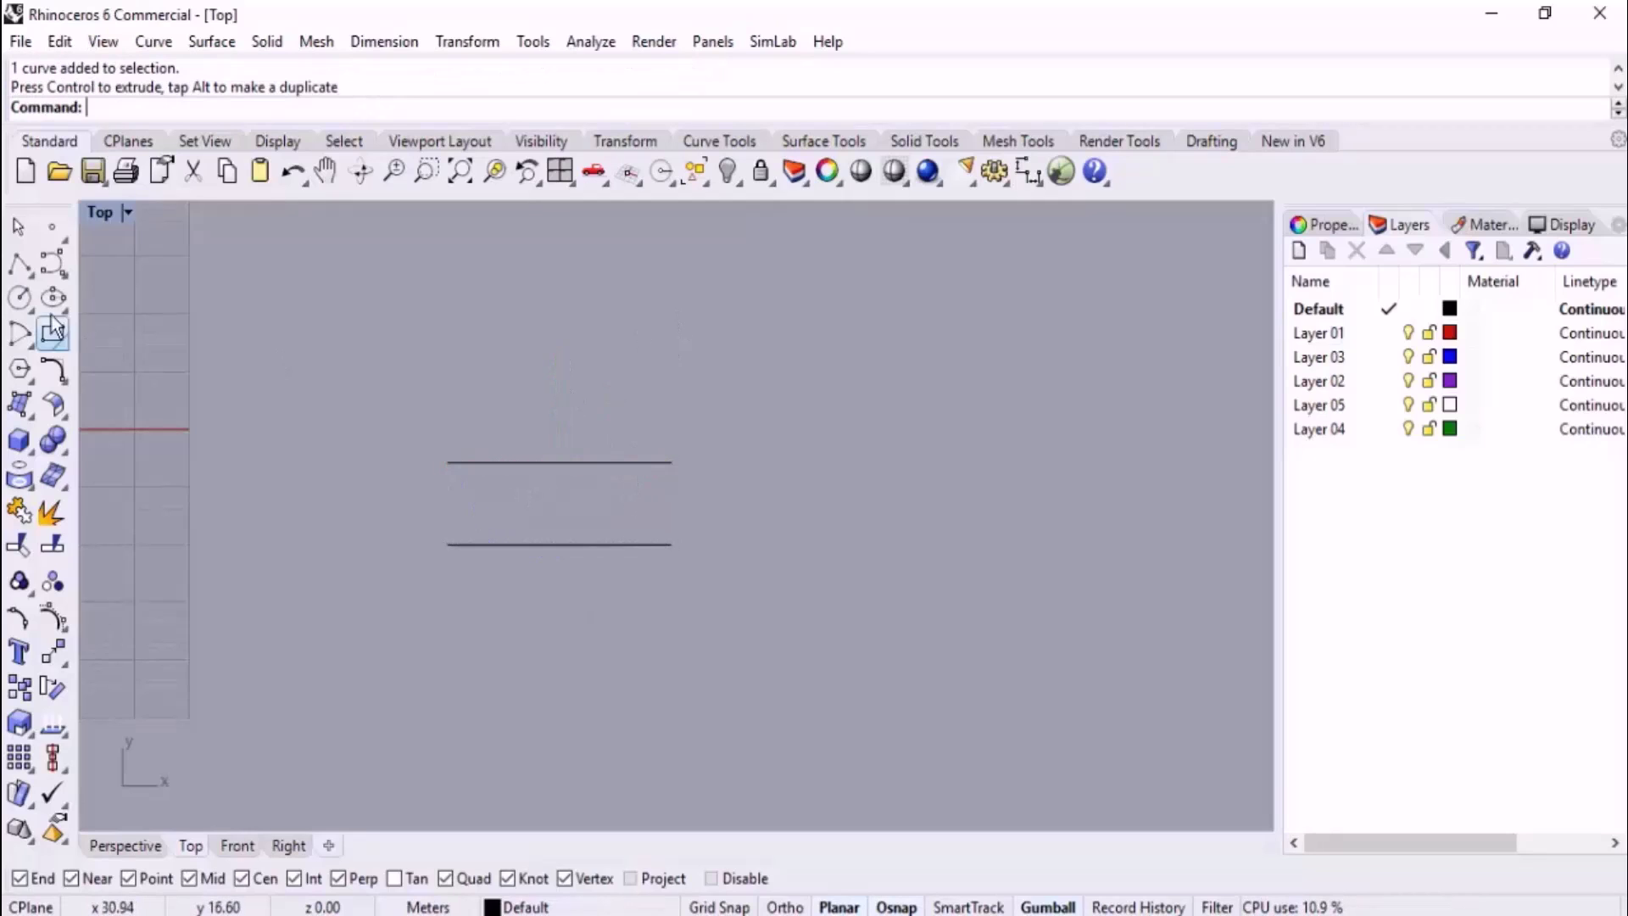
left_click(19, 265)
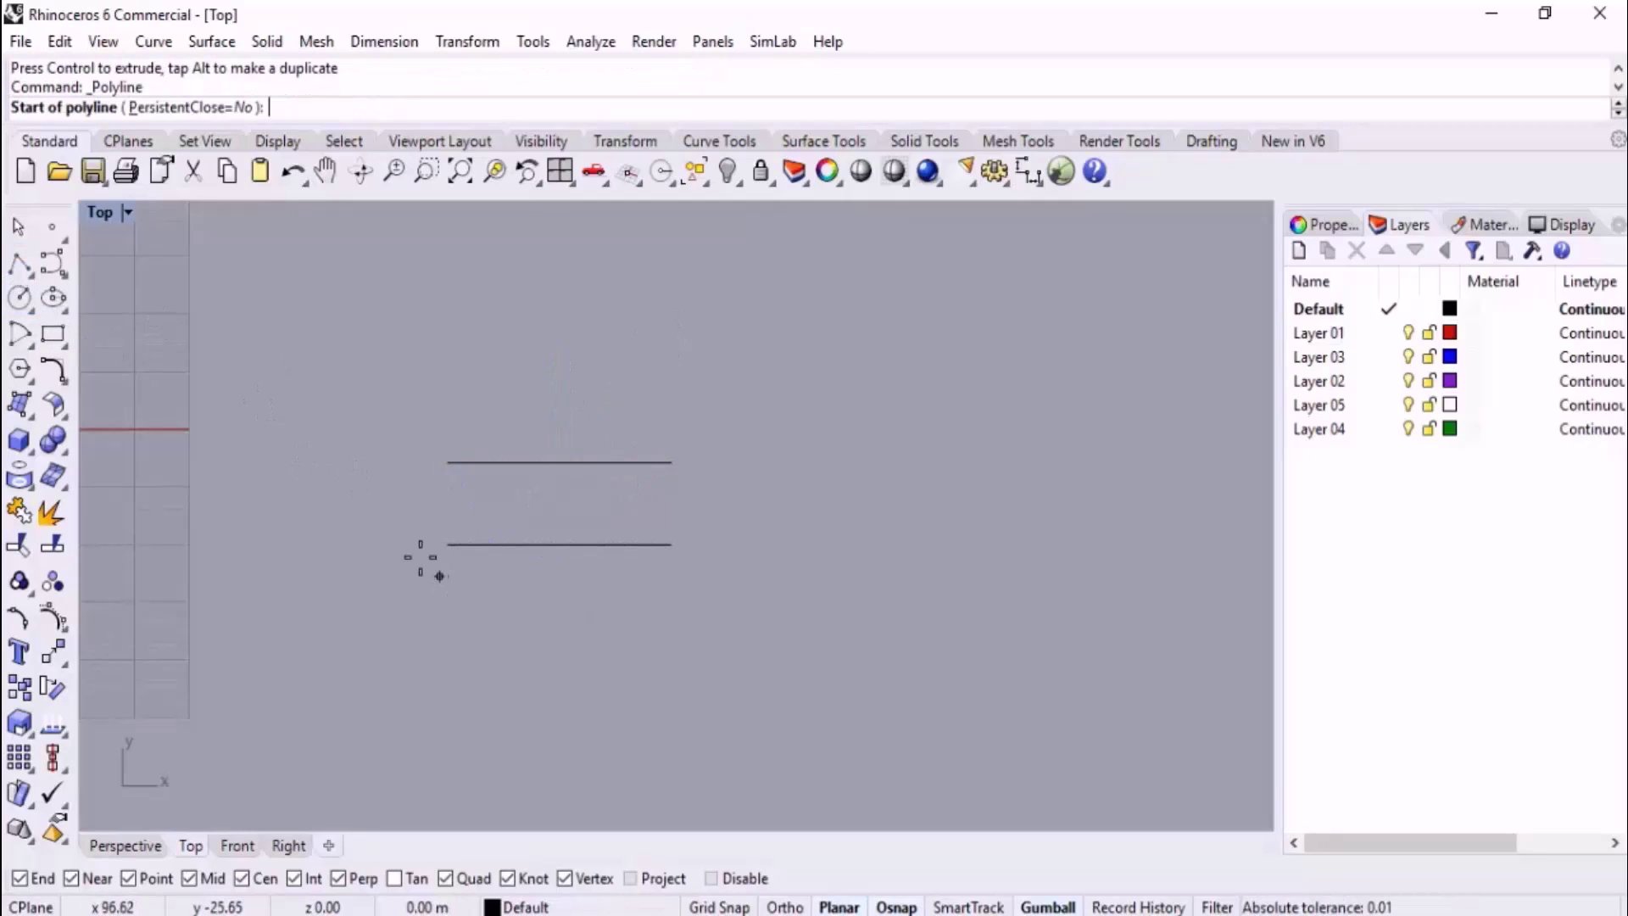
left_click(31, 275)
left_click(121, 277)
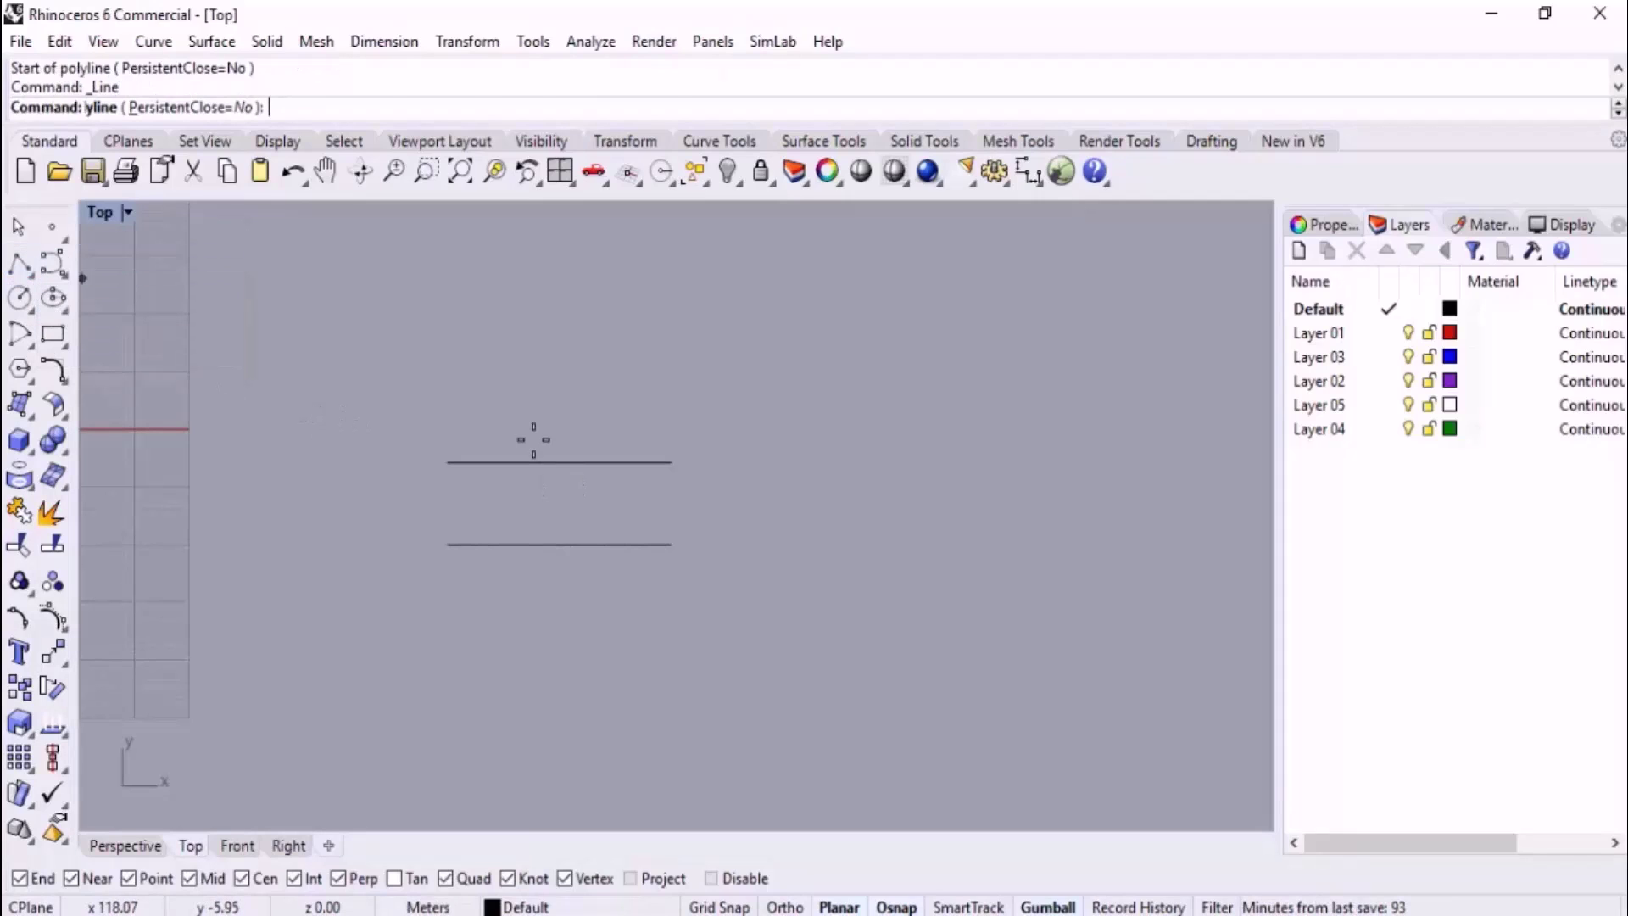
left_click(560, 462)
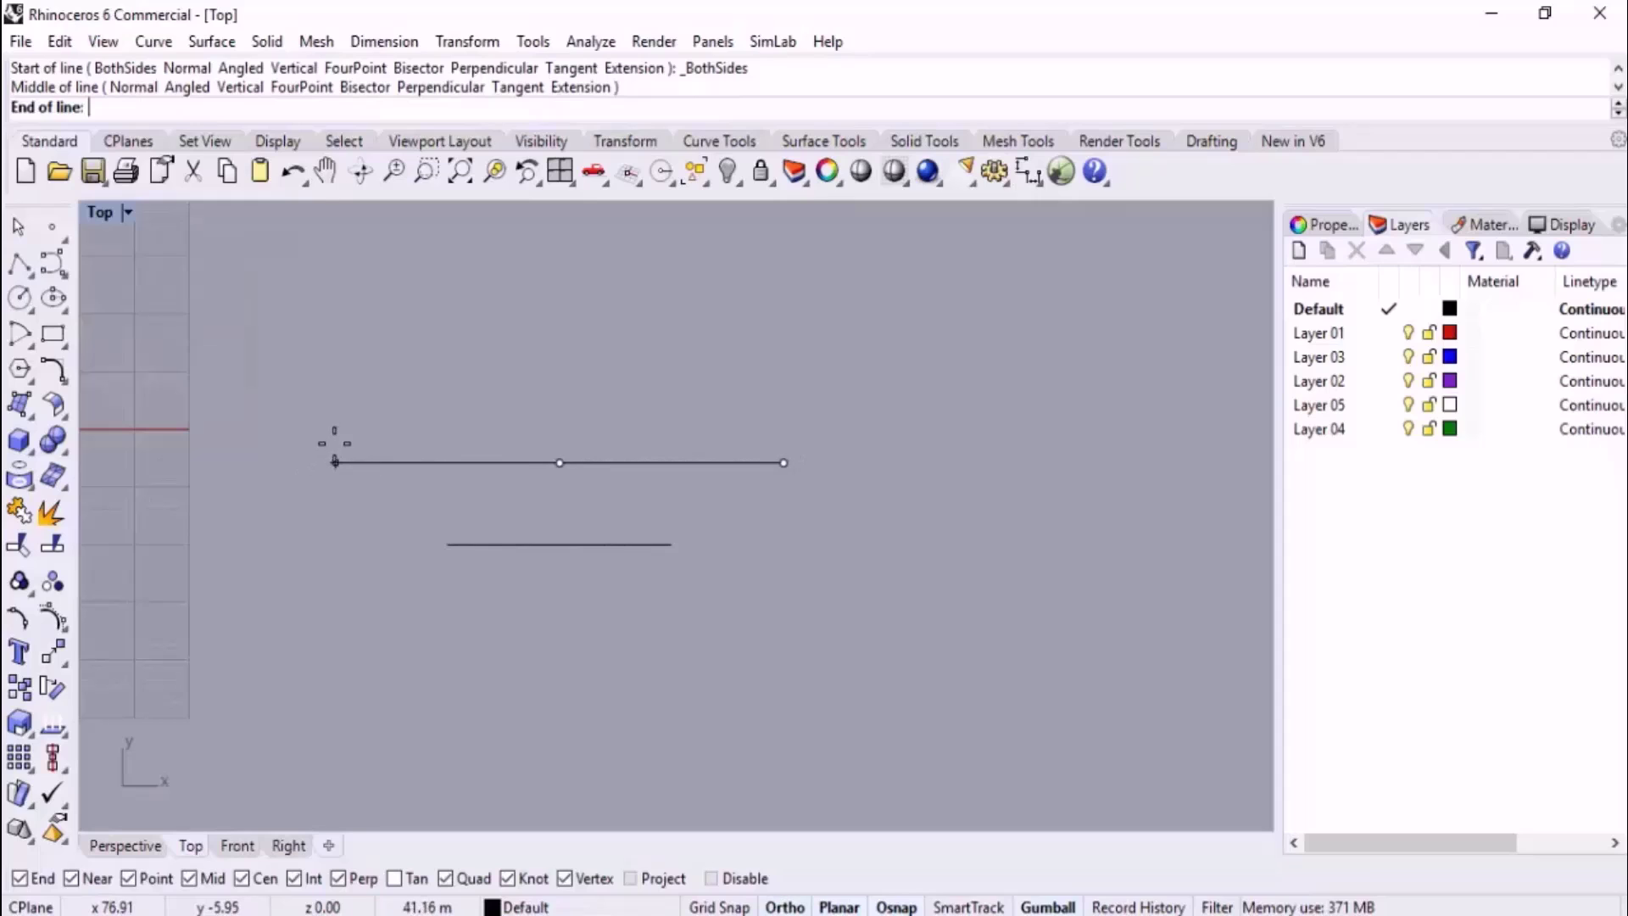
left_click(324, 441)
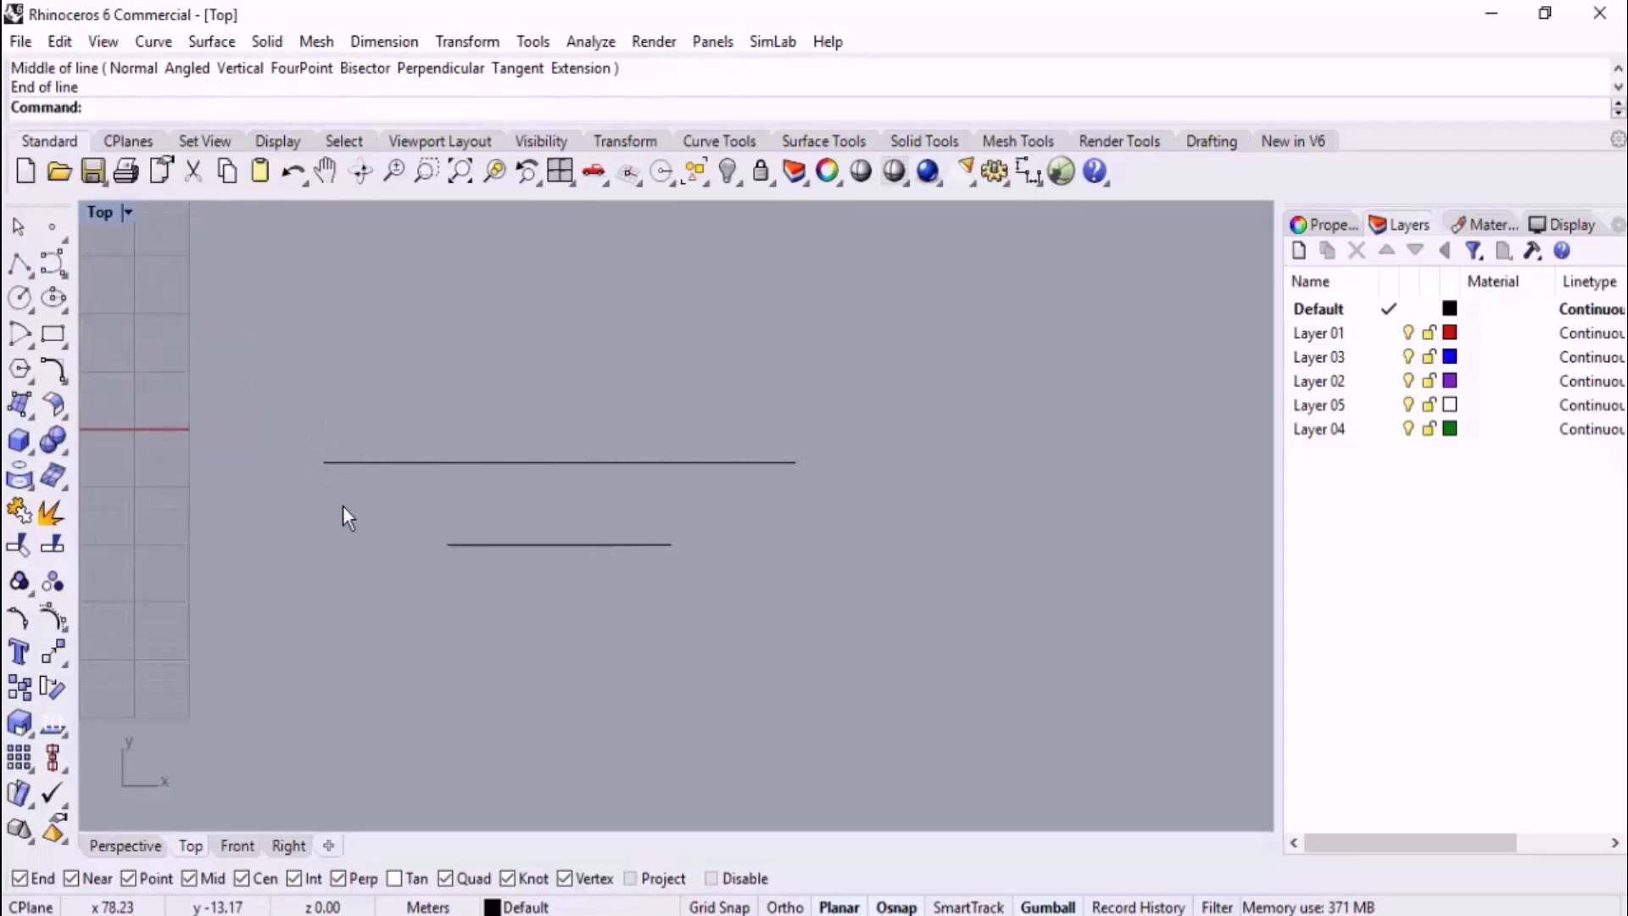
In Perspective, raise the three selected lines upward along Z with the gumball.
left_click(125, 845)
scroll(557, 497, "down", 10)
right_click_drag(564, 627, 660, 657)
left_click_drag(725, 589, 592, 684)
right_click_drag(592, 684, 659, 612)
scroll(773, 607, "up", 10)
left_click_drag(536, 477, 481, 343)
left_click(370, 704)
Move the long line sideways in the Perspective view.
left_click(338, 615)
right_click_drag(512, 435, 612, 435)
left_click_drag(477, 420, 442, 415)
left_click(827, 456)
right_click_drag(874, 475, 783, 518)
Undo the sideways move, then tangent-blend the lower line's end to the long line's end.
key("ctrl+z")
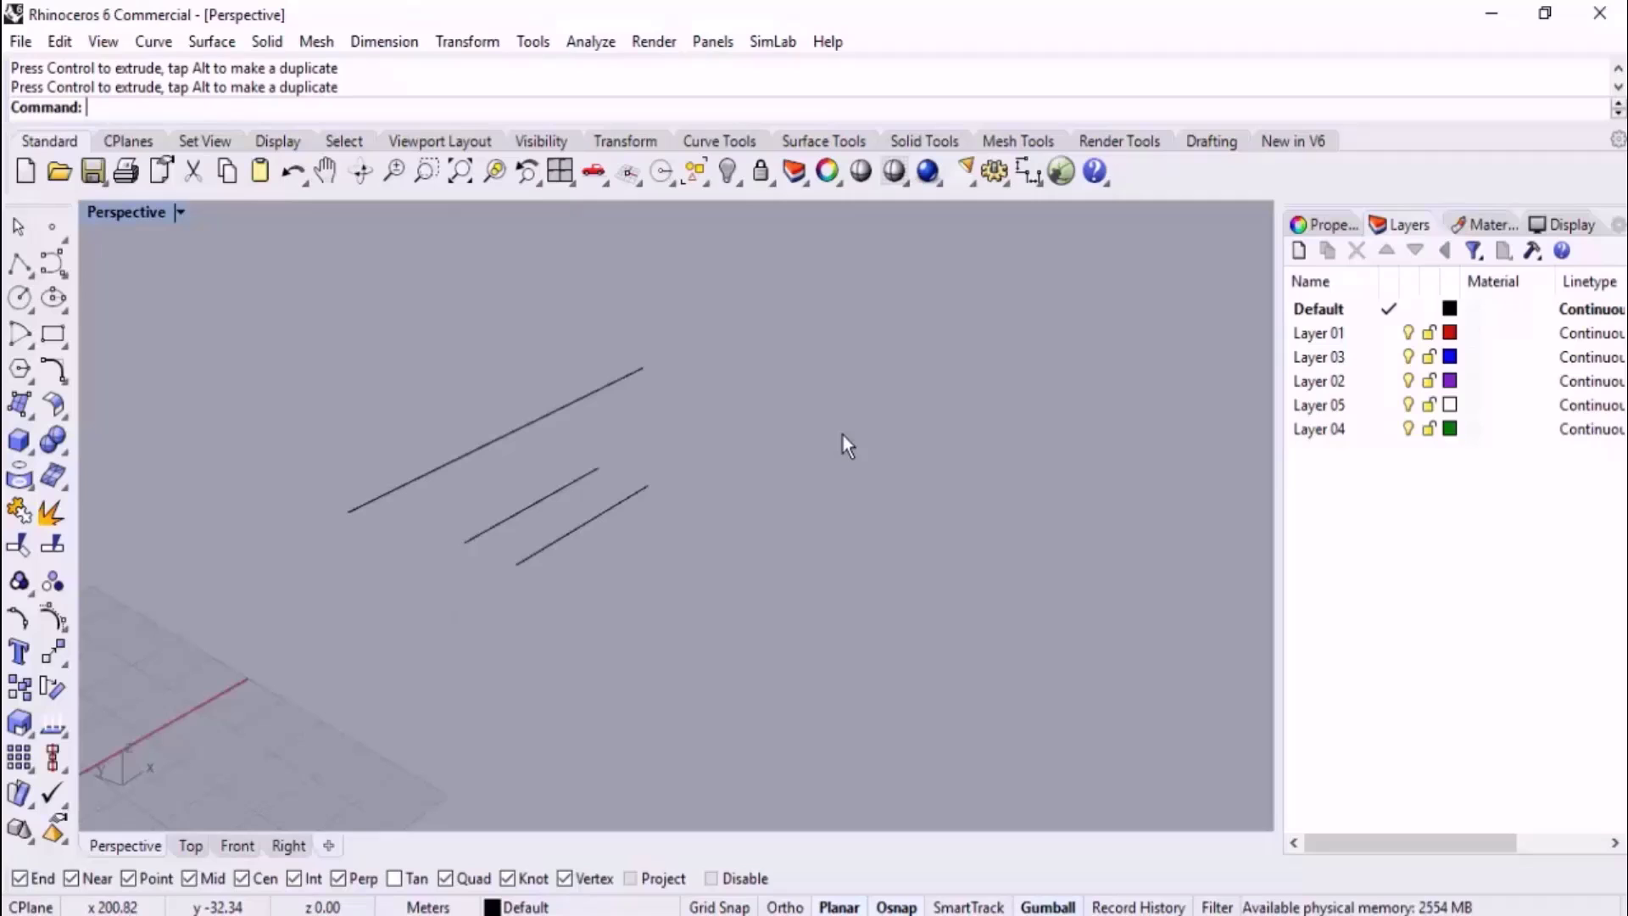
right_click_drag(705, 447, 649, 553)
type("BlendCrv")
key("Return")
scroll(641, 564, "up", 4)
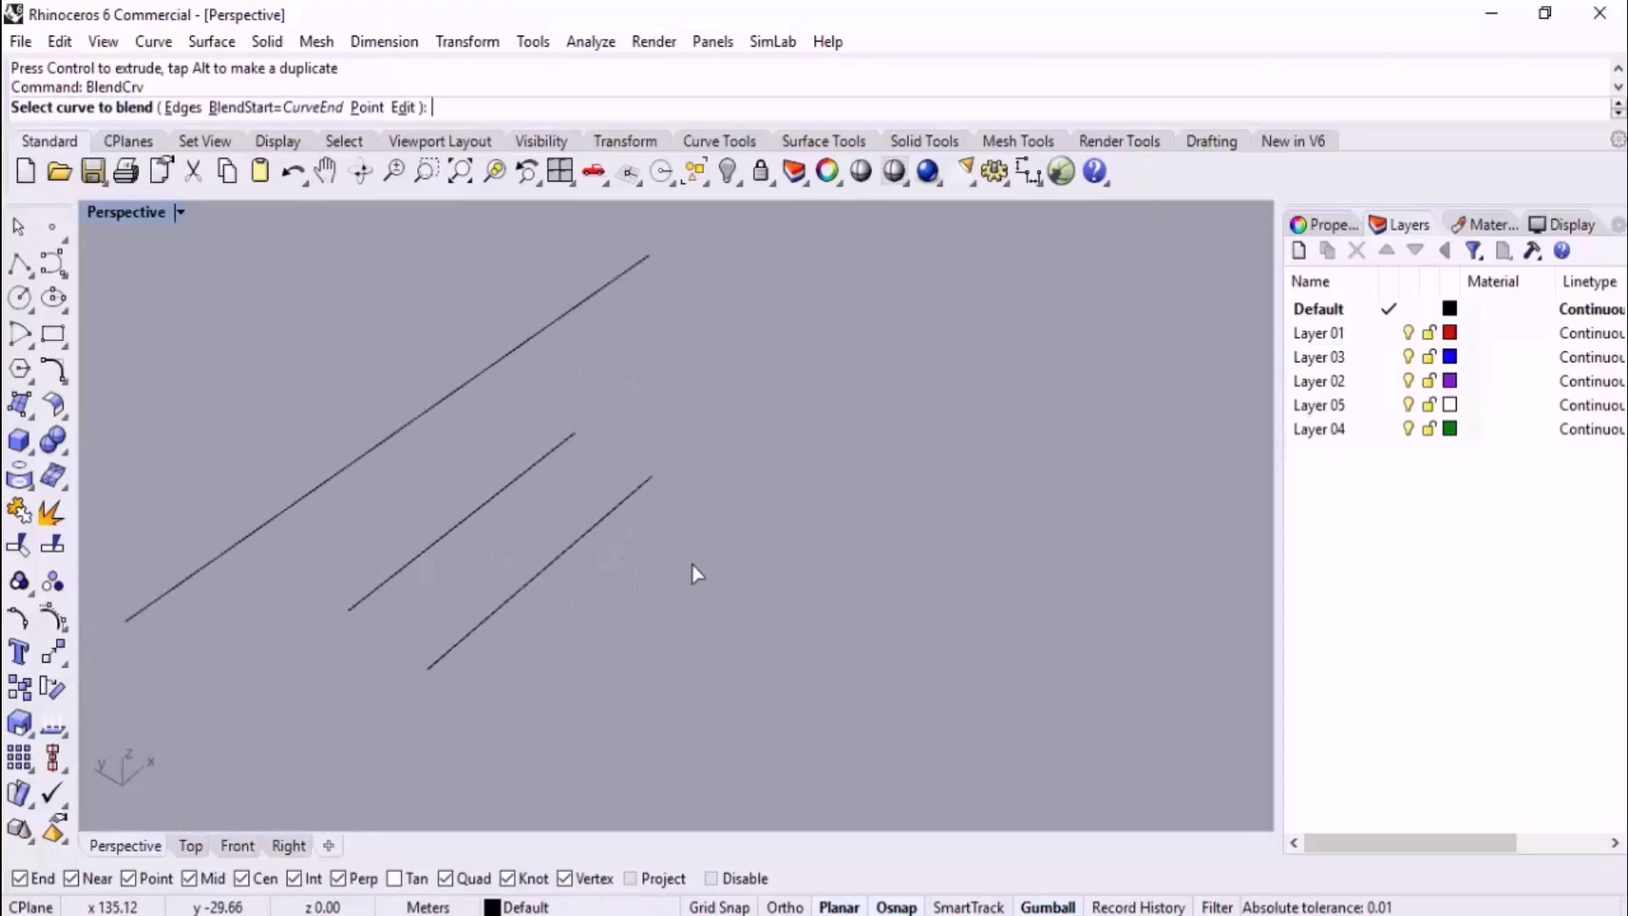
left_click(651, 484)
left_click(650, 259)
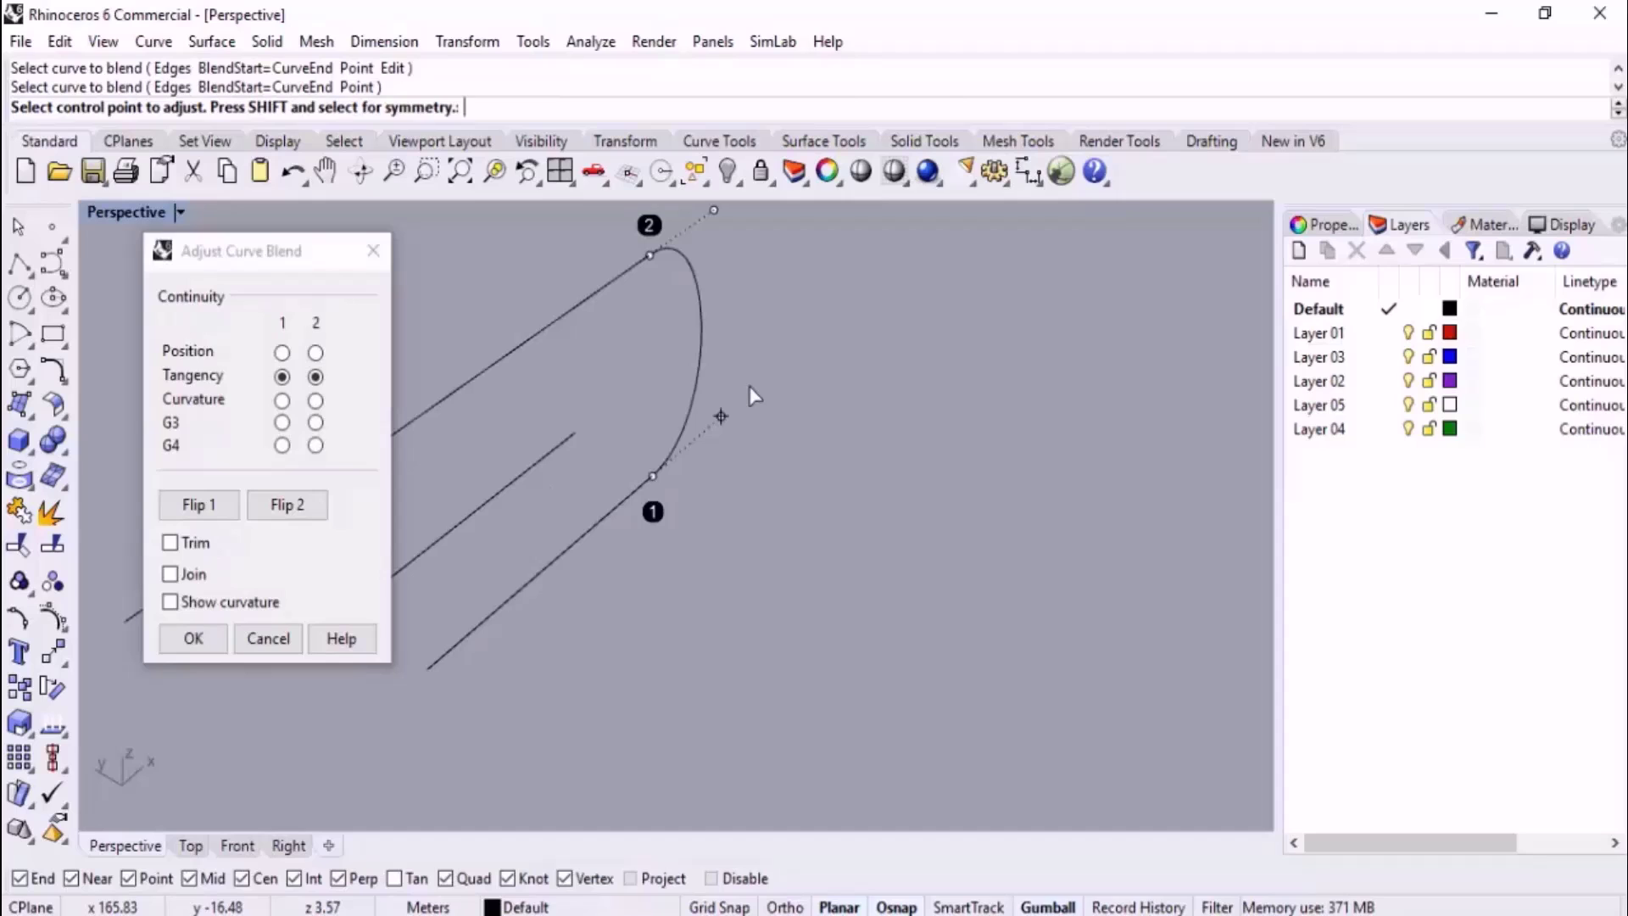
key("Return")
Blend the next pairs of ends, including the middle line's end to the left line's end.
key("Return")
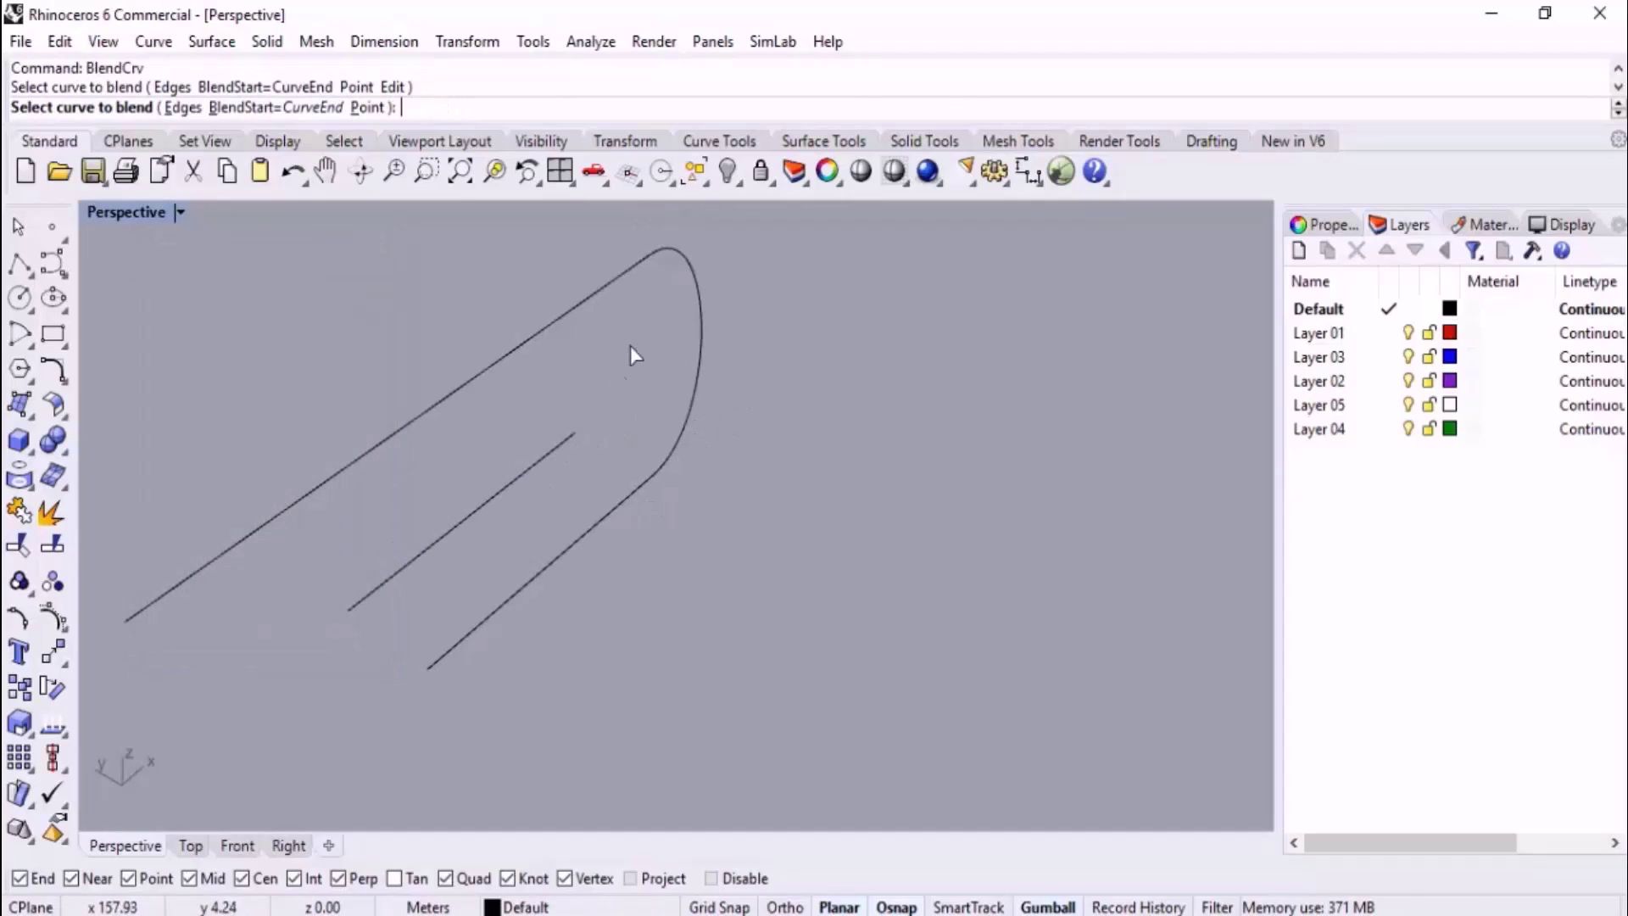
left_click(638, 265)
key("Return")
scroll(862, 390, "down", 5)
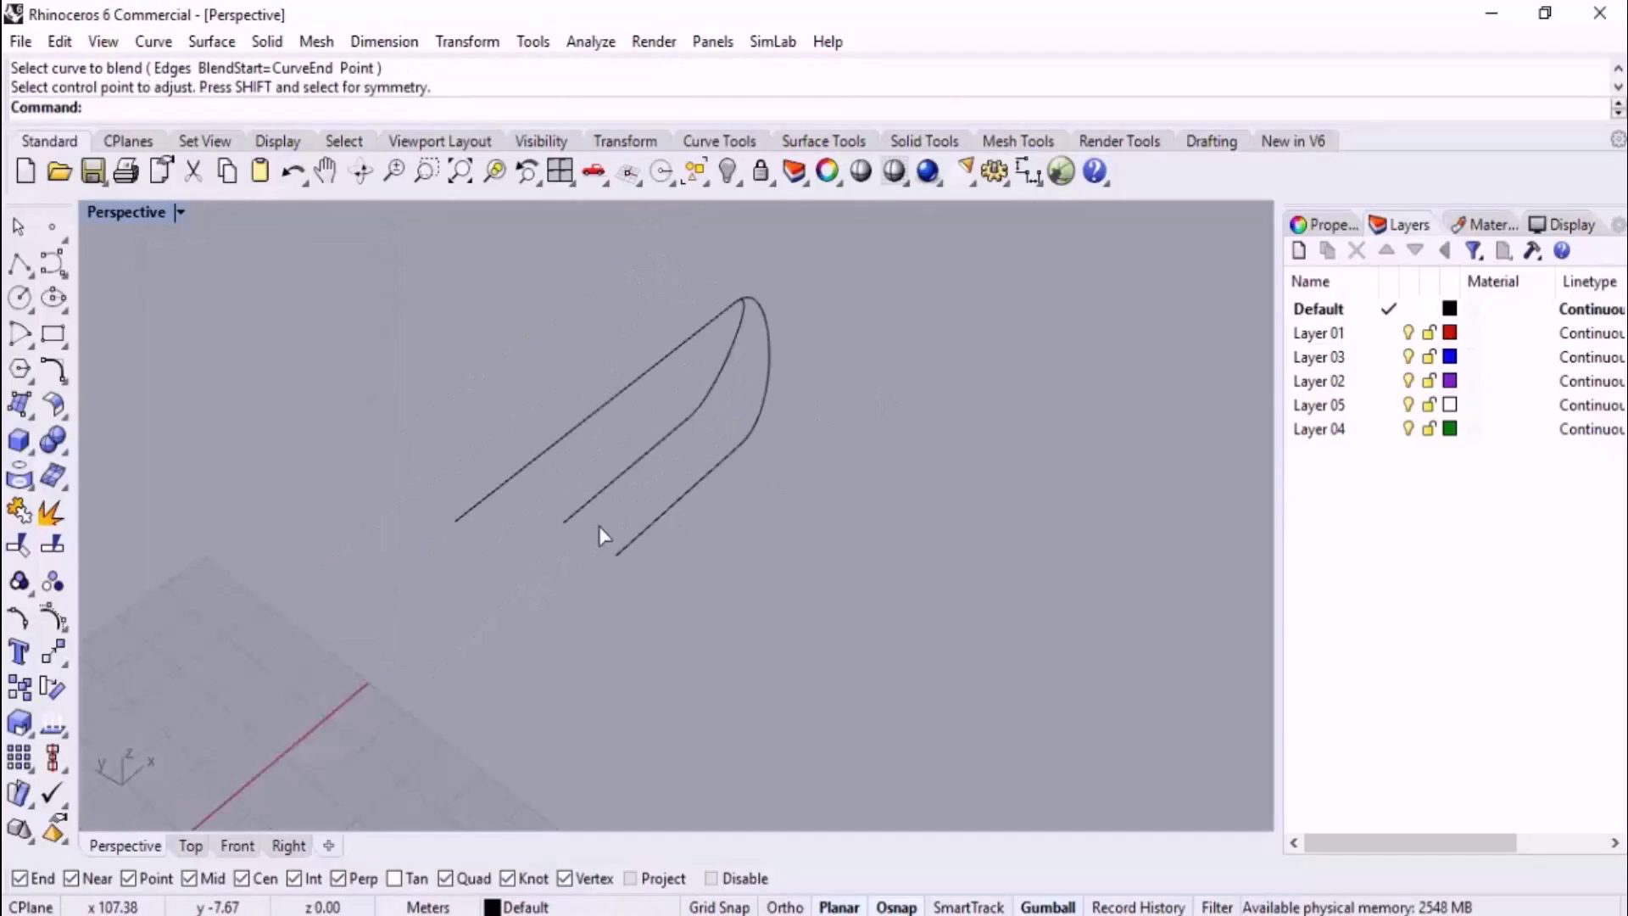
key("Return")
left_click(580, 511)
left_click(476, 506)
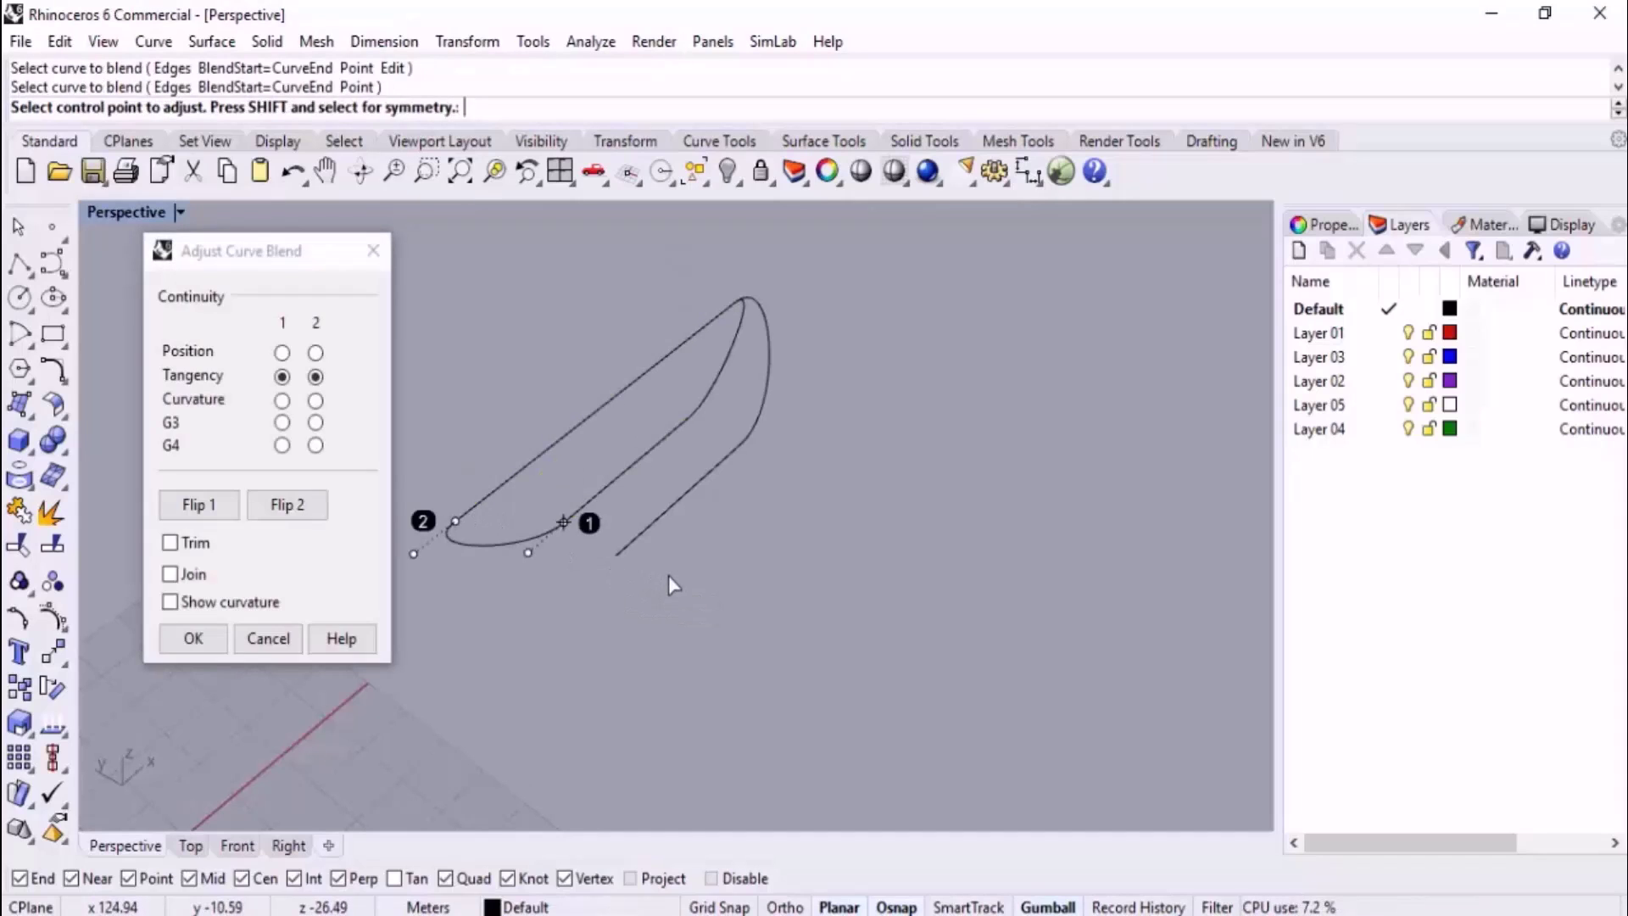
key("Return")
Blend the last pair of curve ends to close the boat-shaped outline.
left_click(629, 548)
left_click(467, 515)
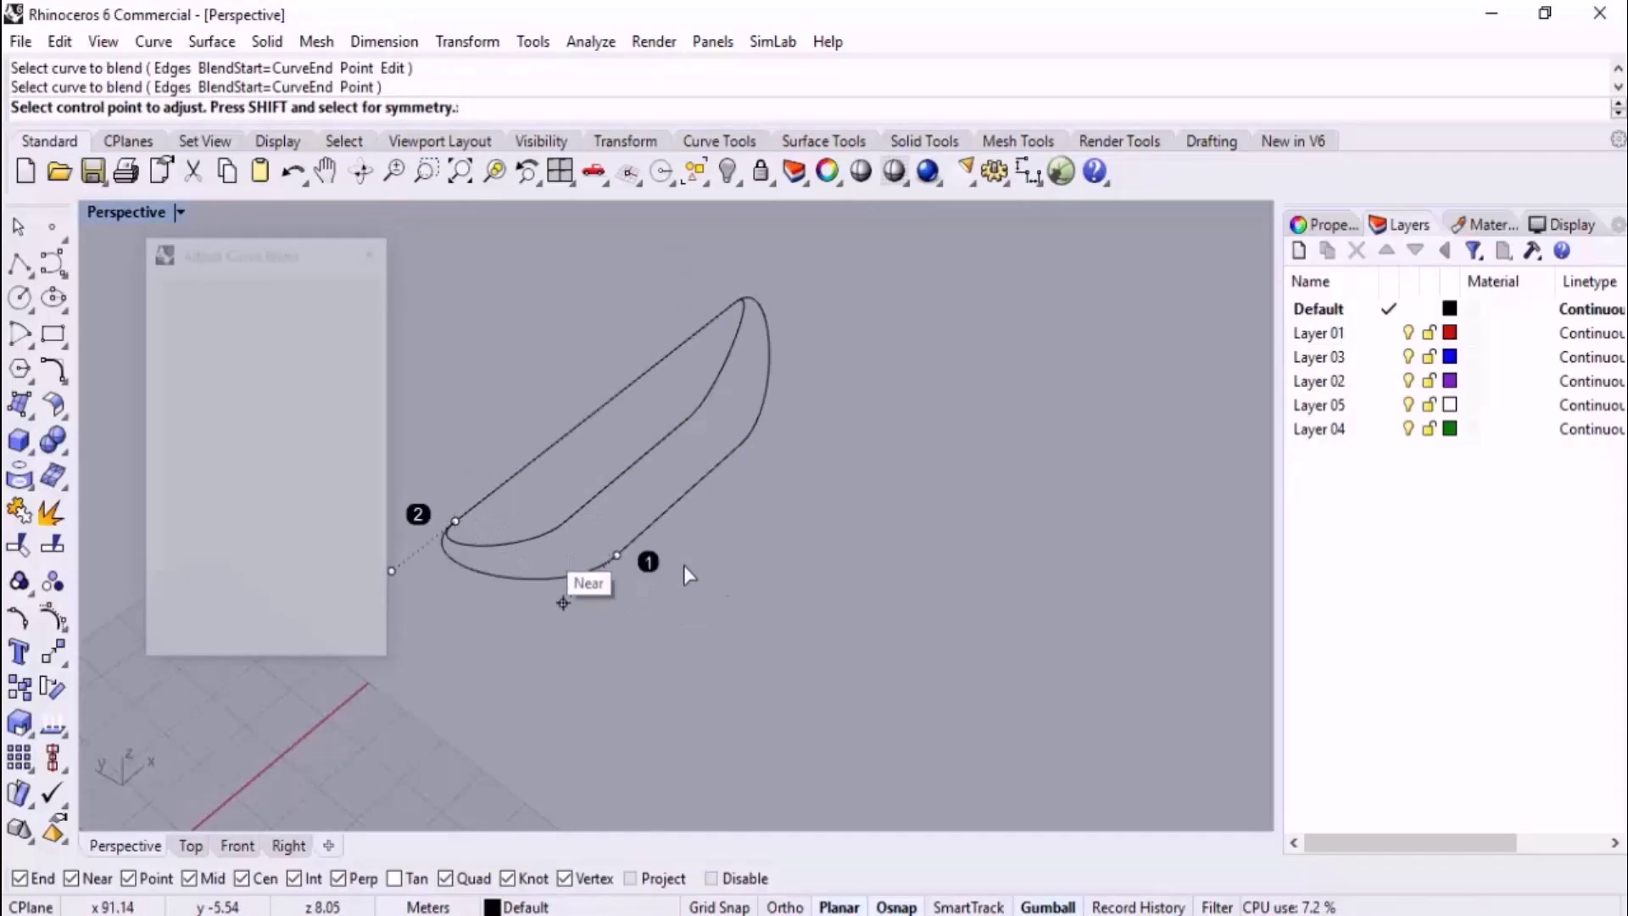
key("Return")
right_click_drag(653, 517, 760, 530)
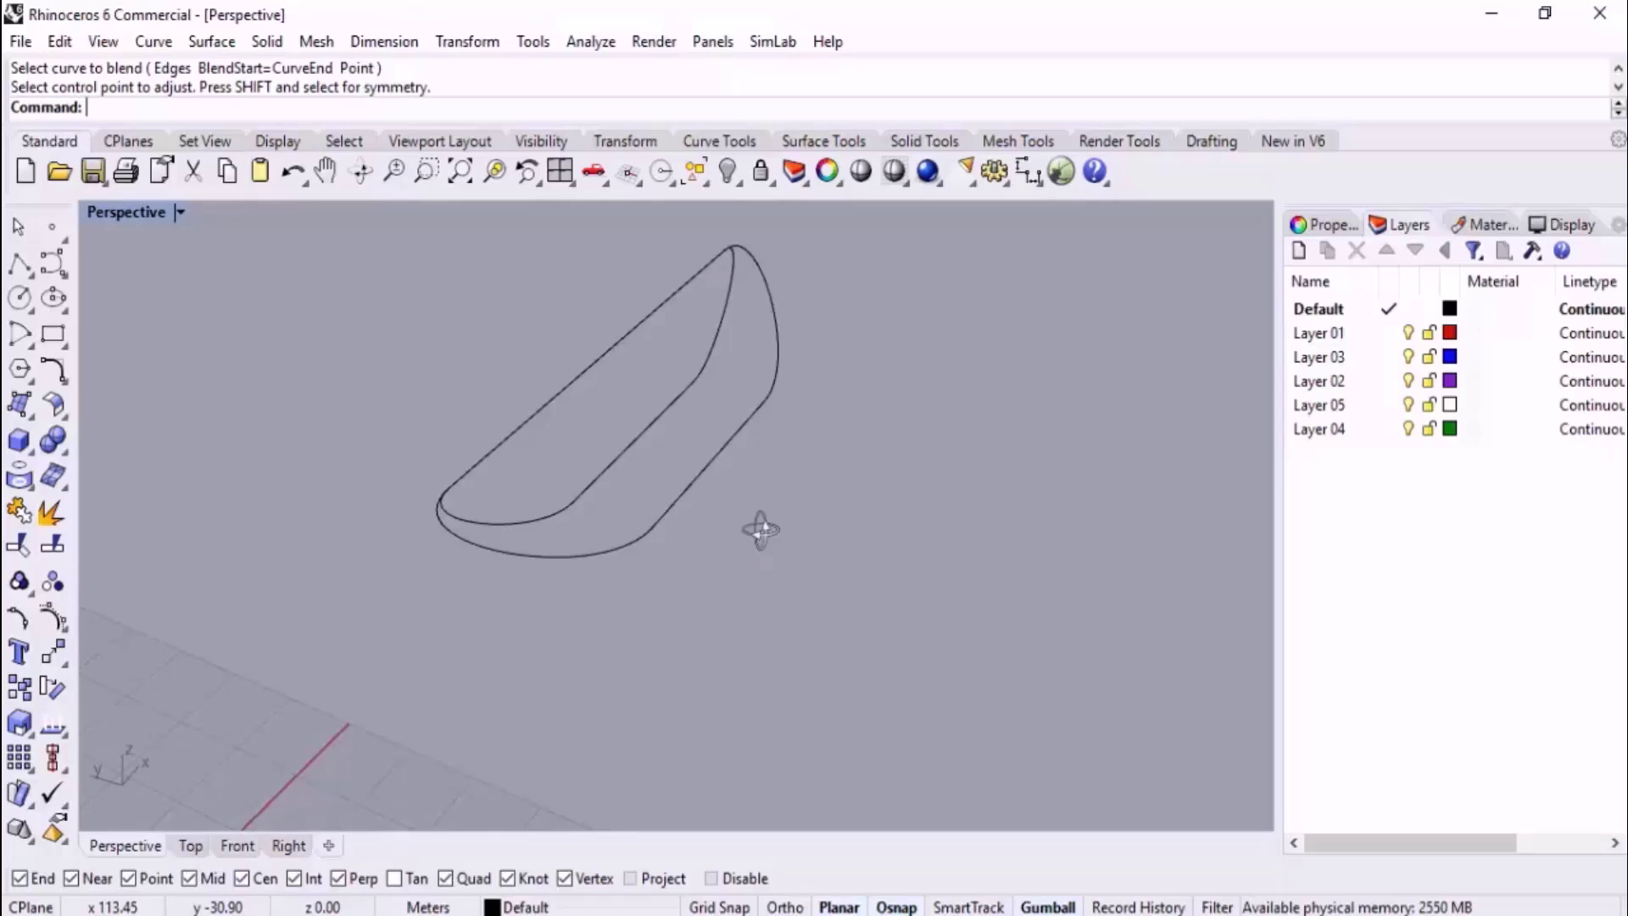
Make a planar surface from the inner curve and hide it.
type("Plan")
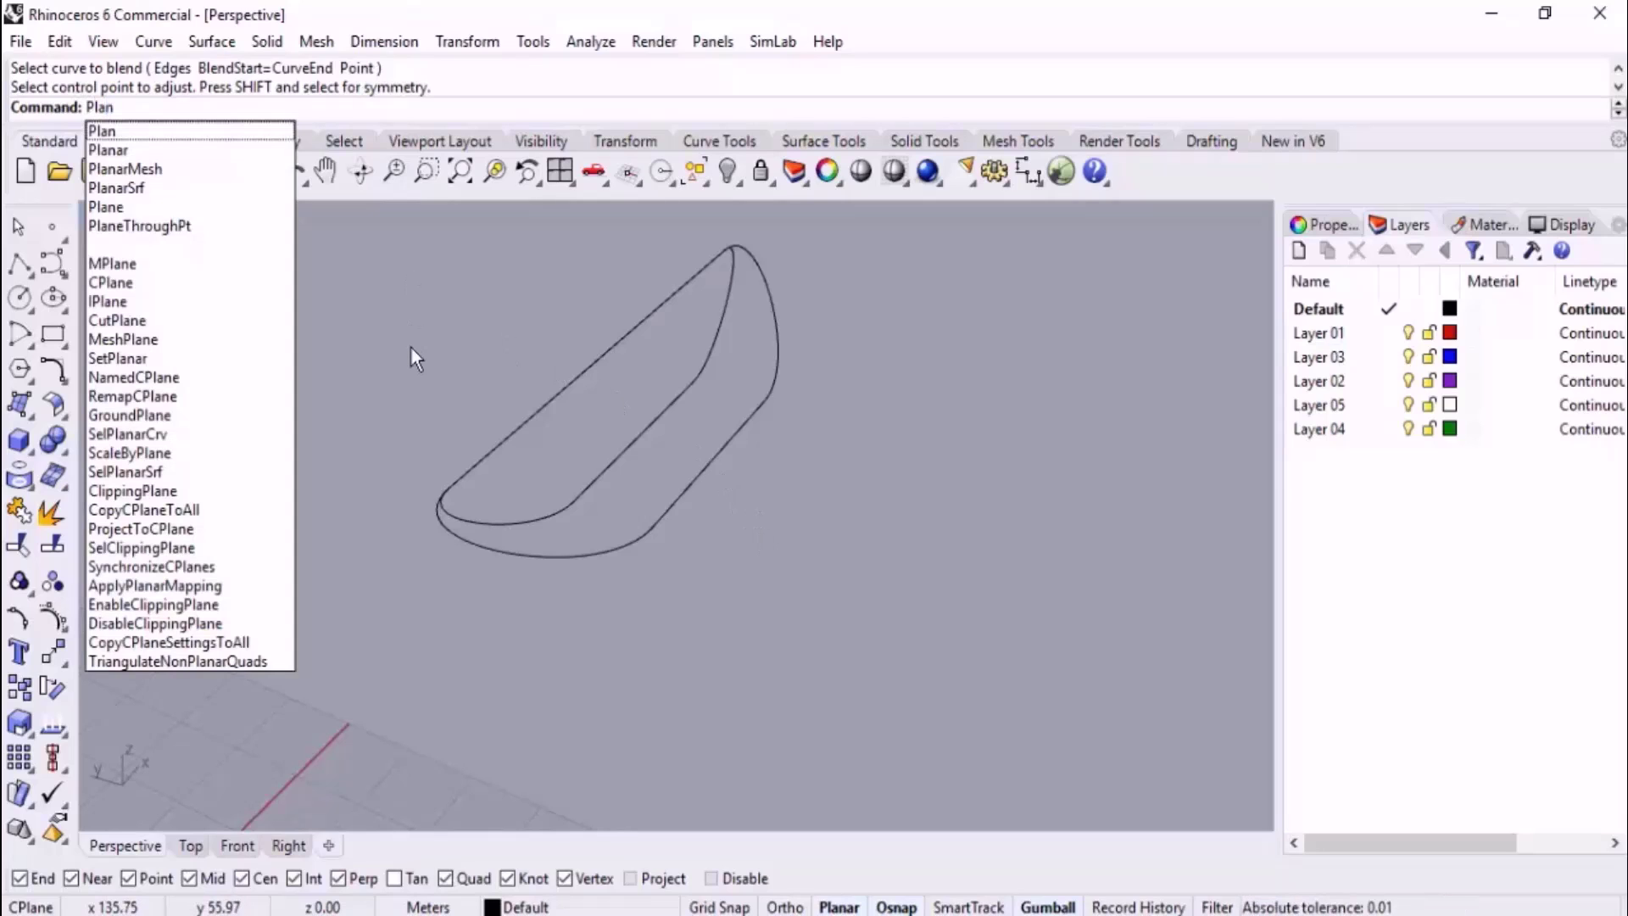
left_click(174, 187)
right_click_drag(420, 390, 539, 270)
left_click_drag(563, 226, 719, 517)
mouse_move(719, 568)
right_mouse_down()
mouse_move(785, 465)
mouse_move(726, 481)
mouse_move(938, 407)
mouse_move(740, 283)
right_mouse_up()
key("Return")
scroll(736, 275, "up", 3)
left_click(637, 322)
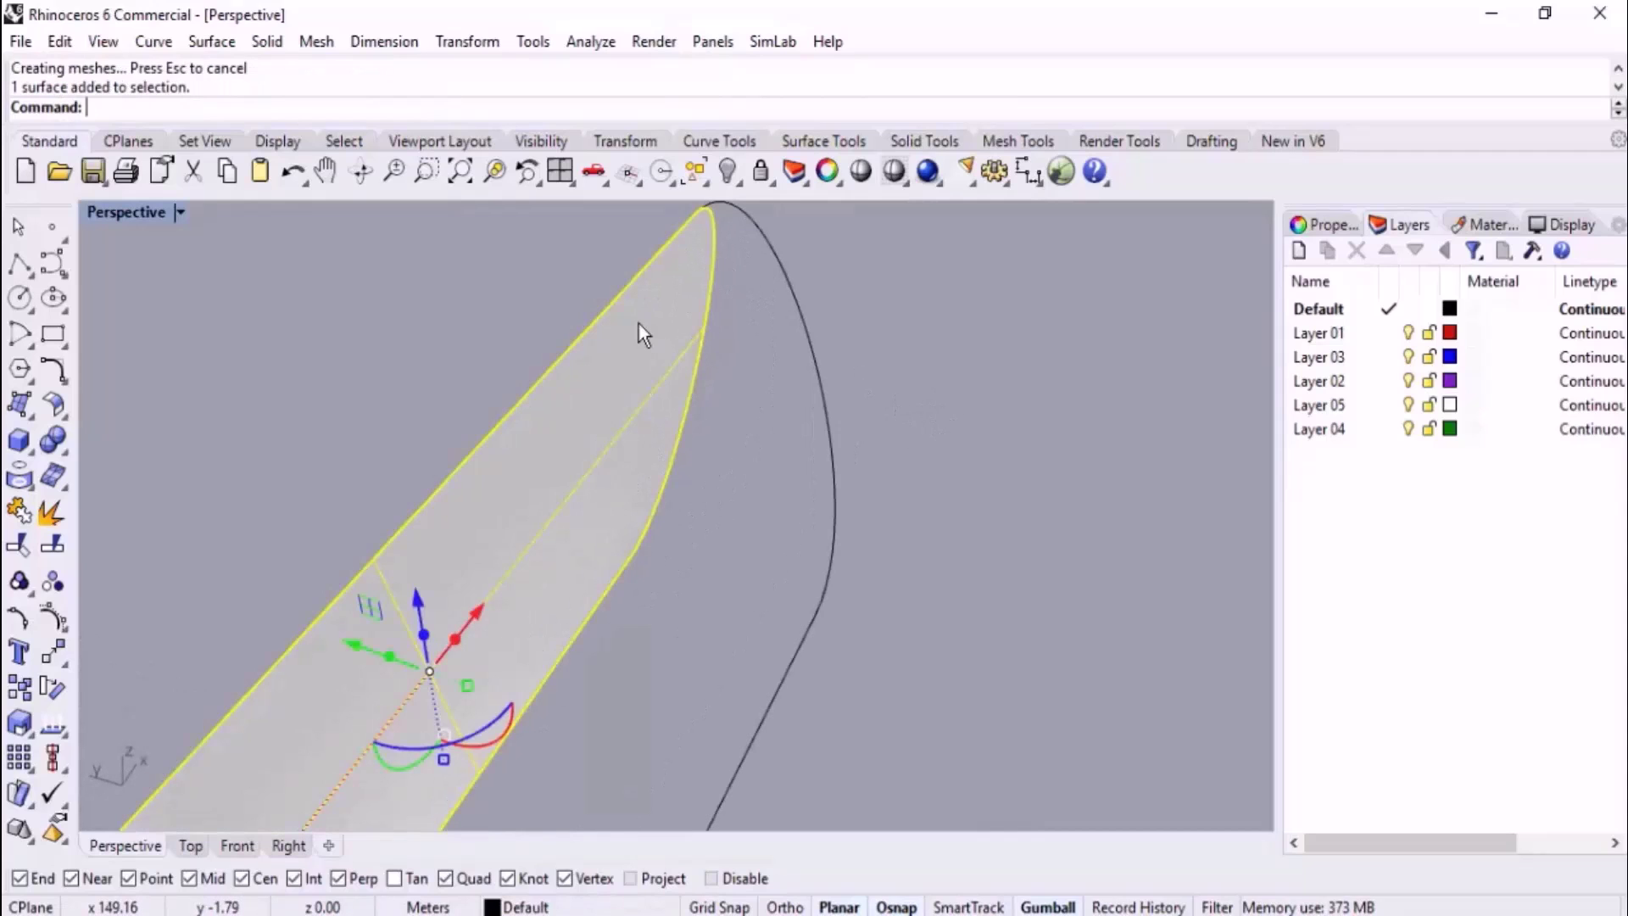
key("ctrl+h")
scroll(711, 400, "down", 1)
Join the inner and end outline curves into one open curve.
left_click_drag(724, 351, 631, 485)
scroll(739, 428, "down", 4)
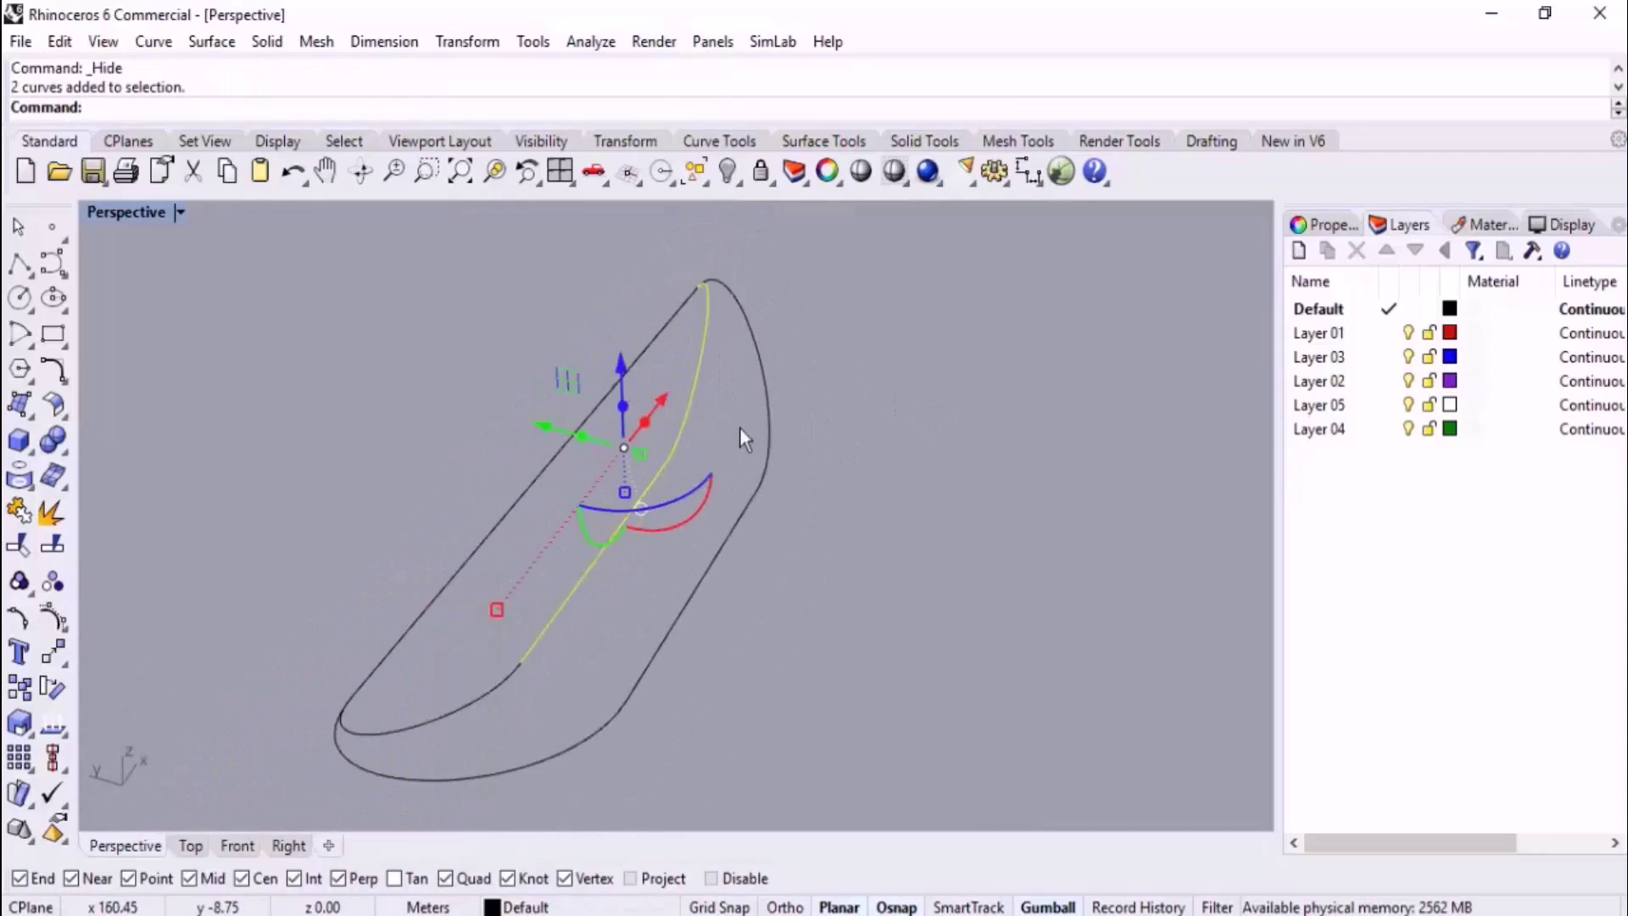
left_click(560, 621, "shift")
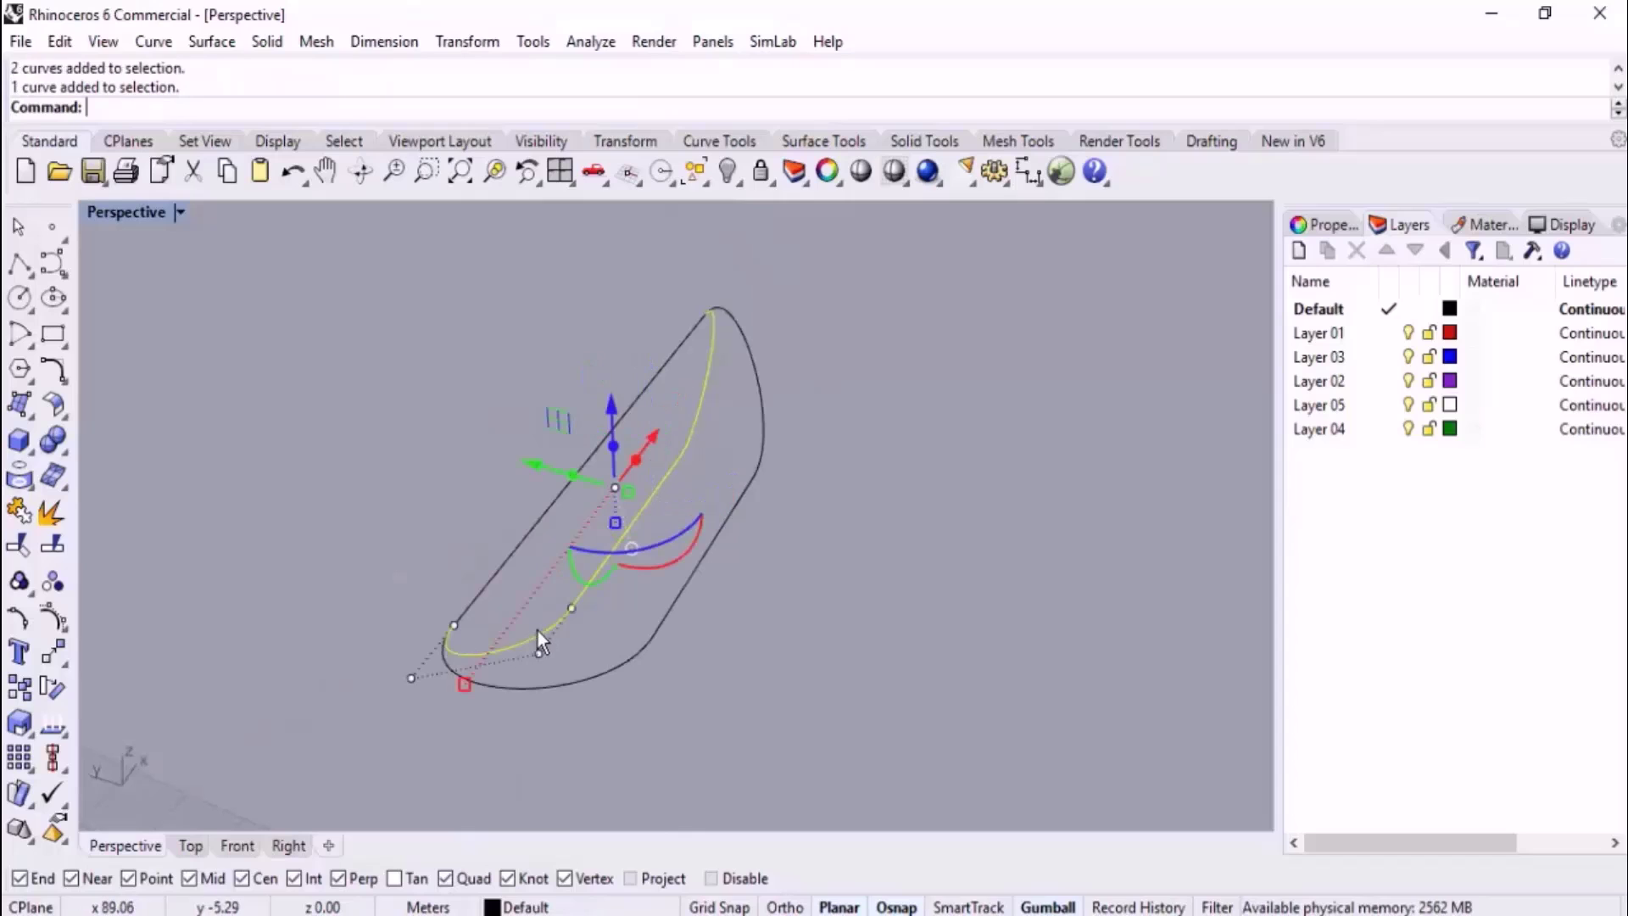
left_click(19, 511)
left_click(604, 686)
left_click(743, 436)
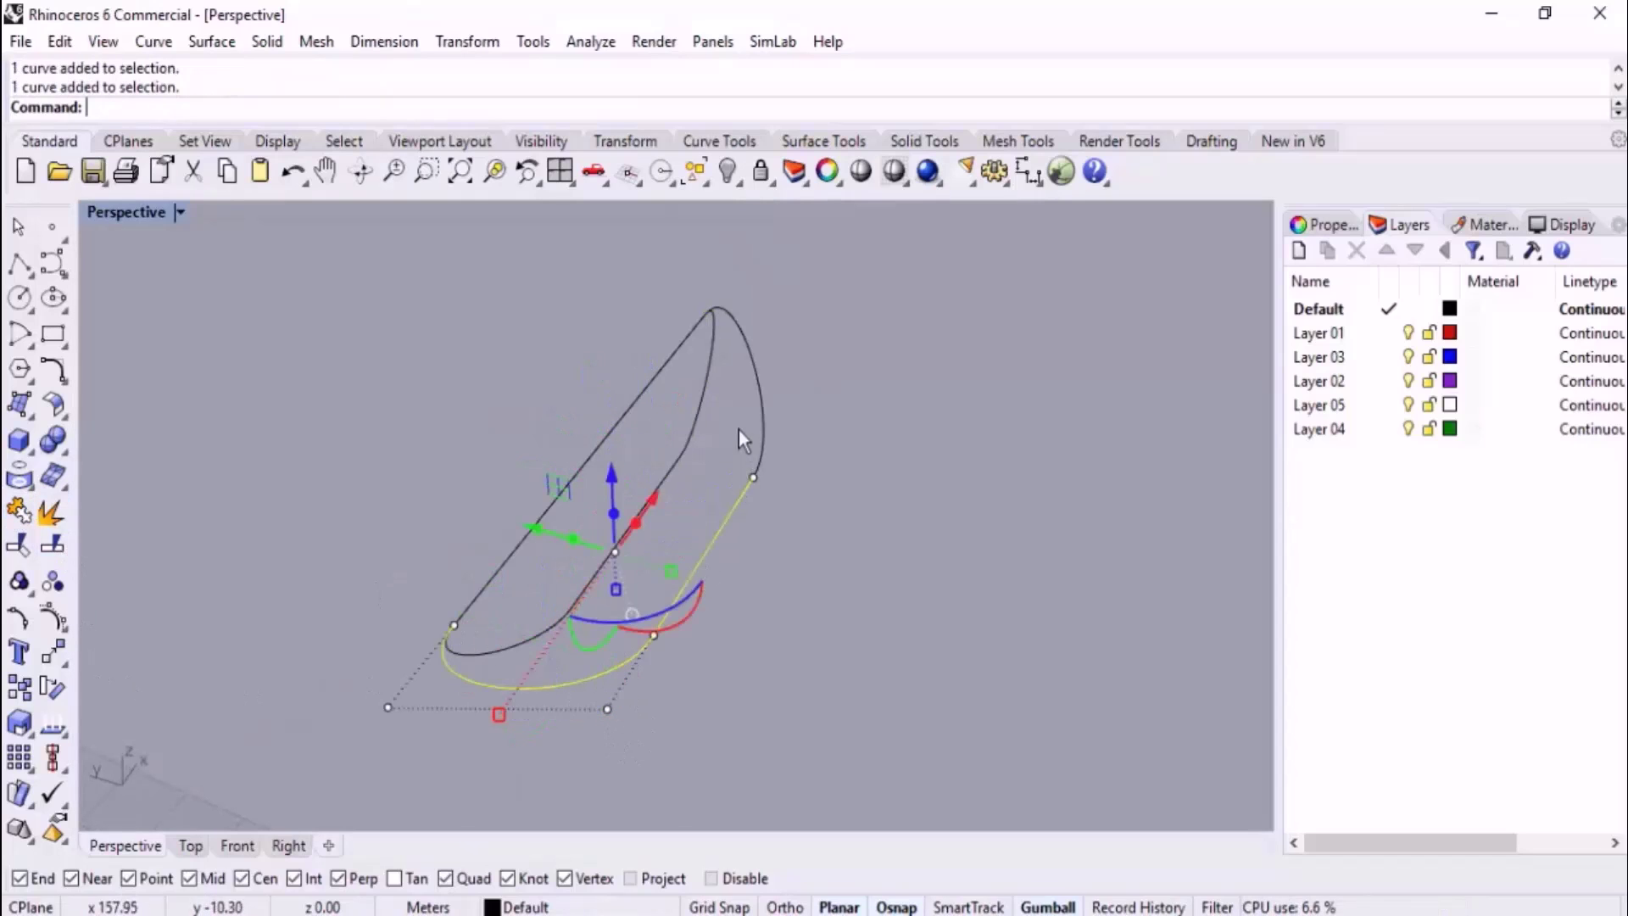
left_click(19, 512)
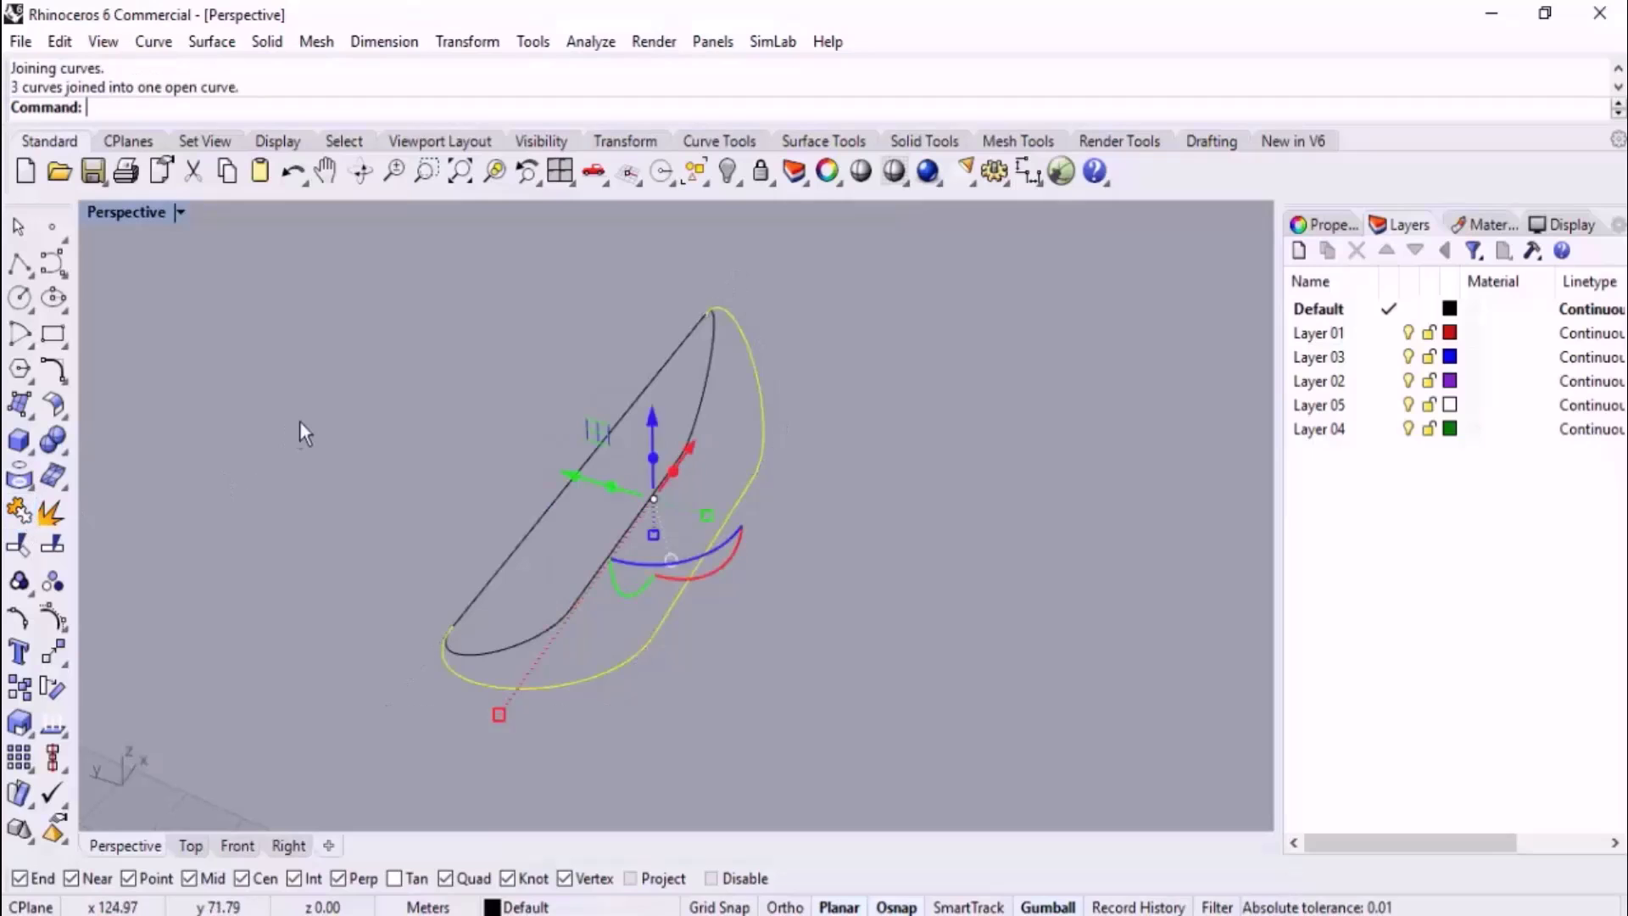
Loft the joined curve with the default loft settings.
type("Loft")
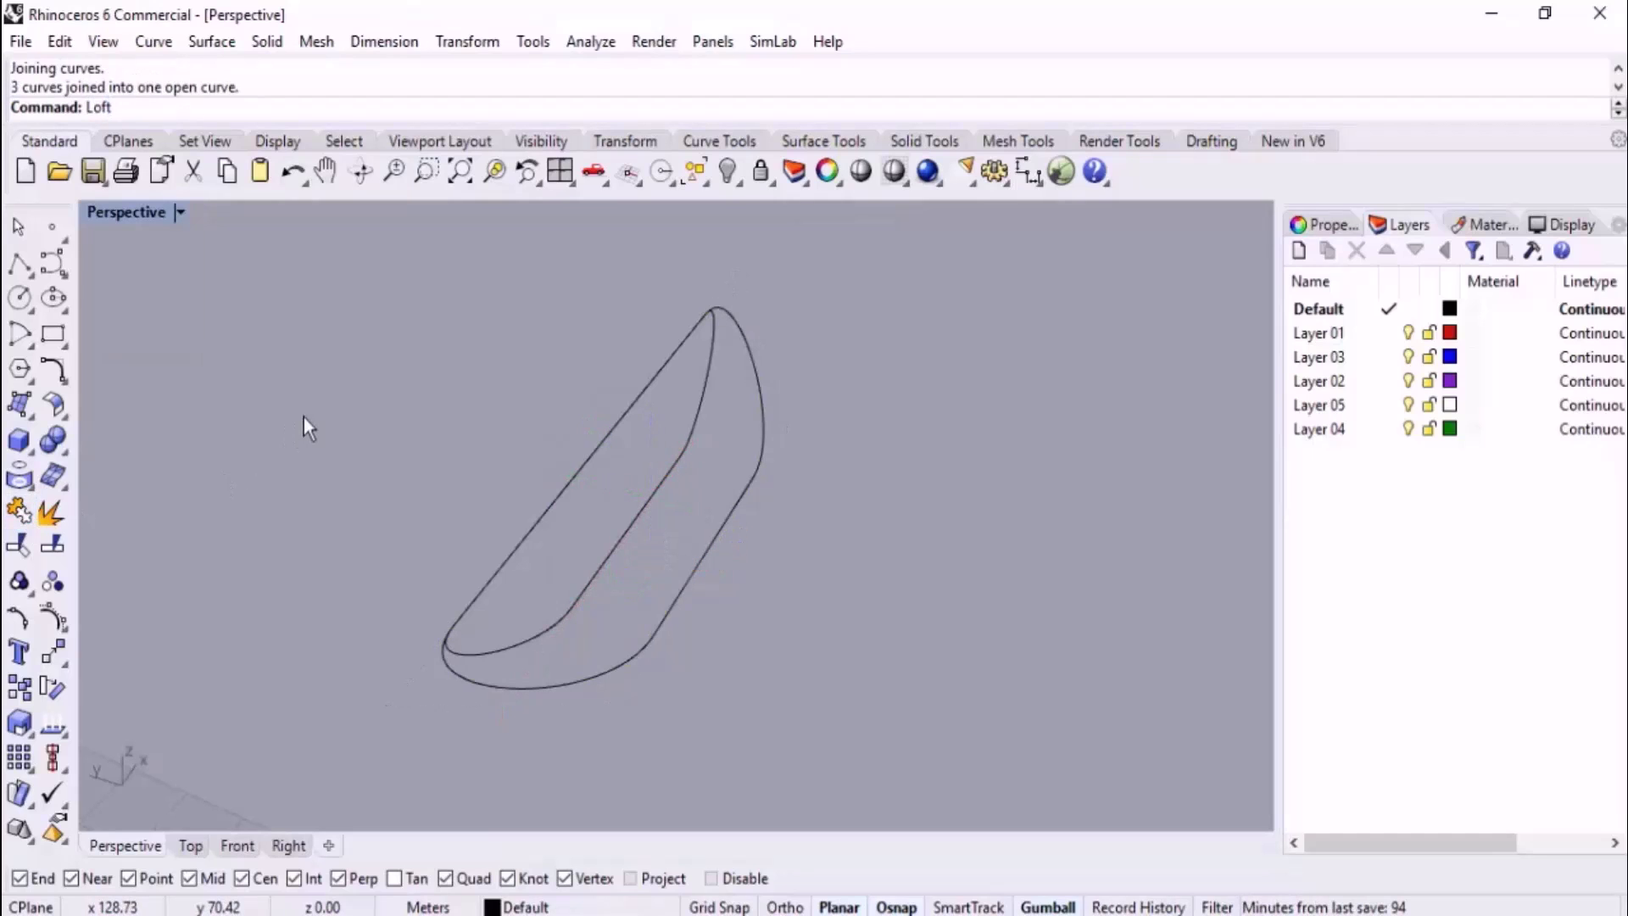
key("Return")
left_click(588, 522)
key("Return")
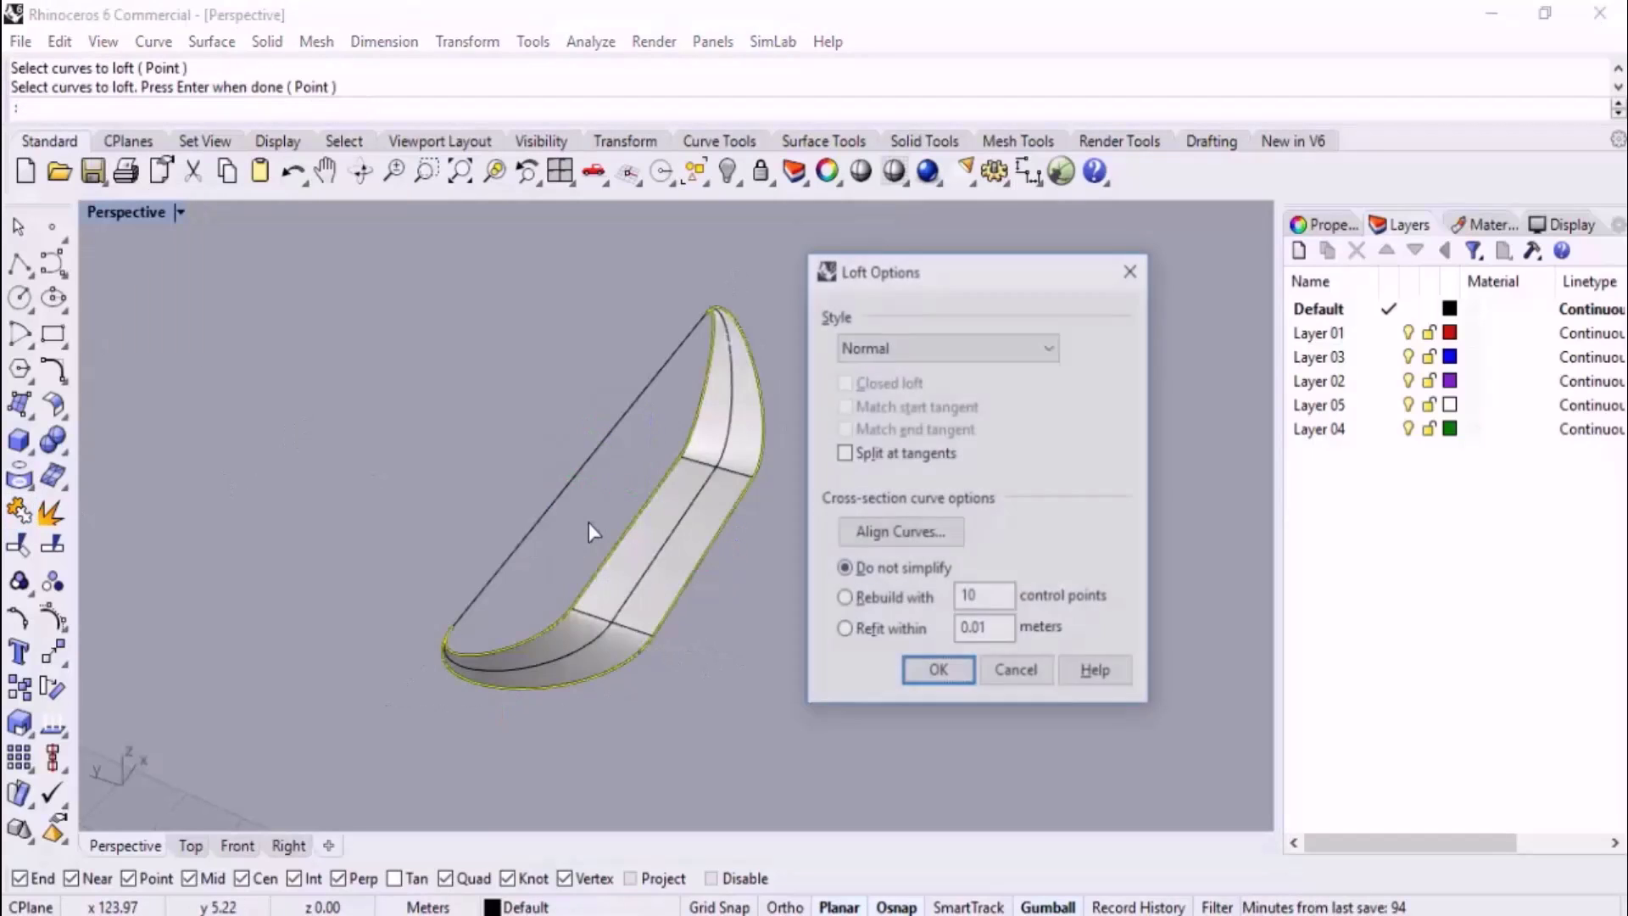
key("Return")
Show the hidden surface again and display the viewport in Rendered mode.
key("ctrl+alt+h")
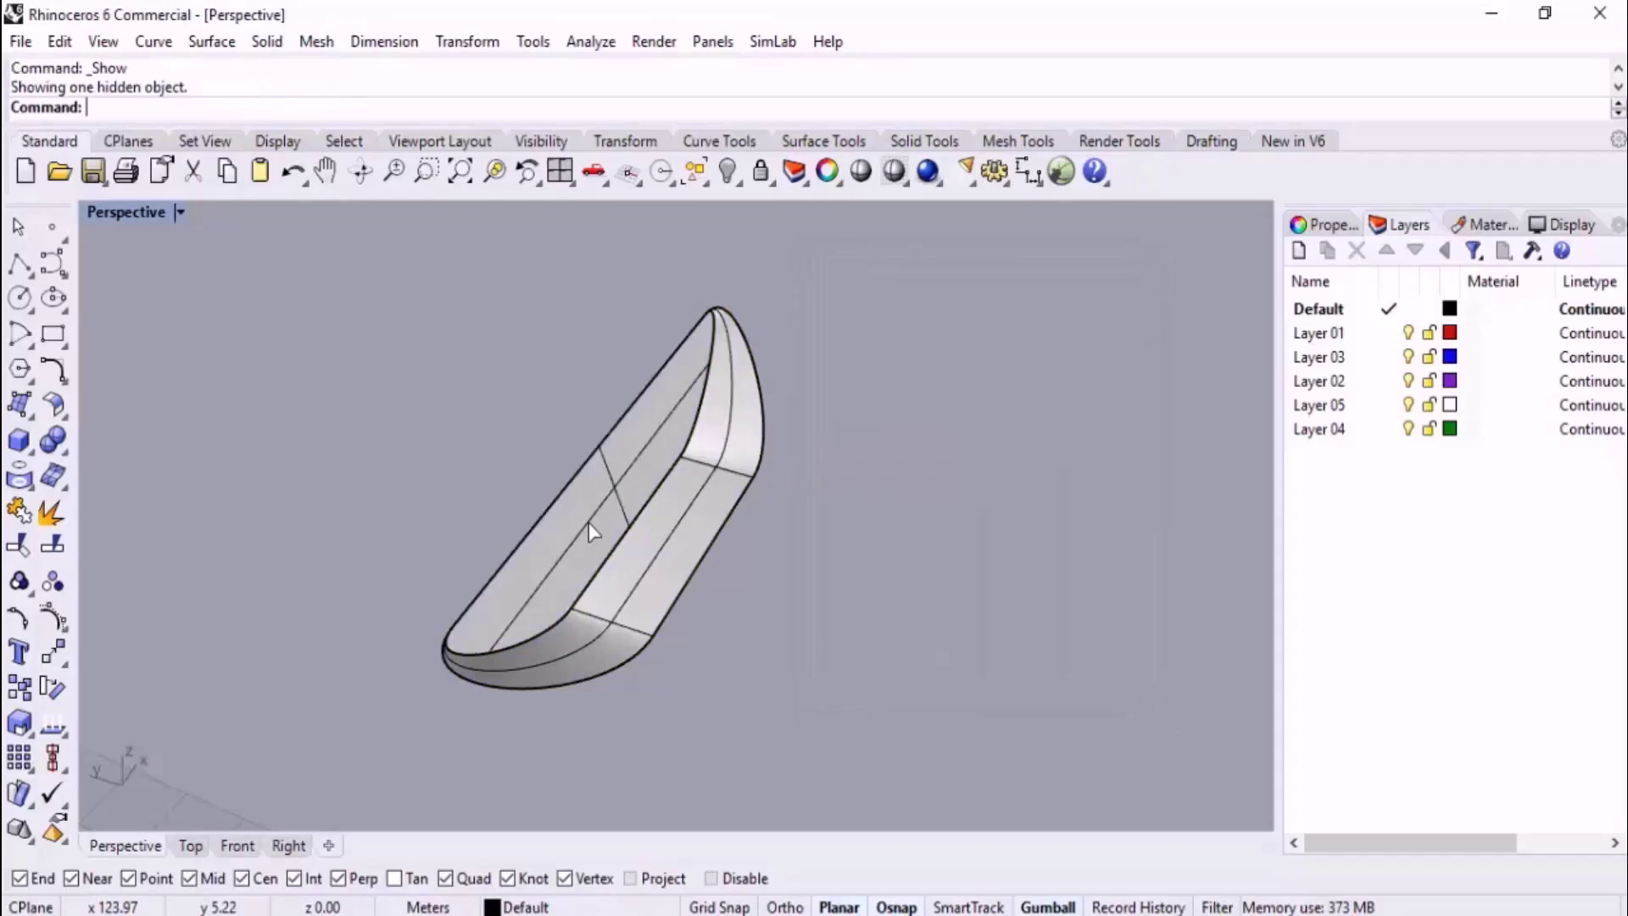
mouse_move(589, 523)
right_mouse_down()
mouse_move(582, 469)
mouse_move(587, 520)
right_mouse_up()
middle_click(587, 520)
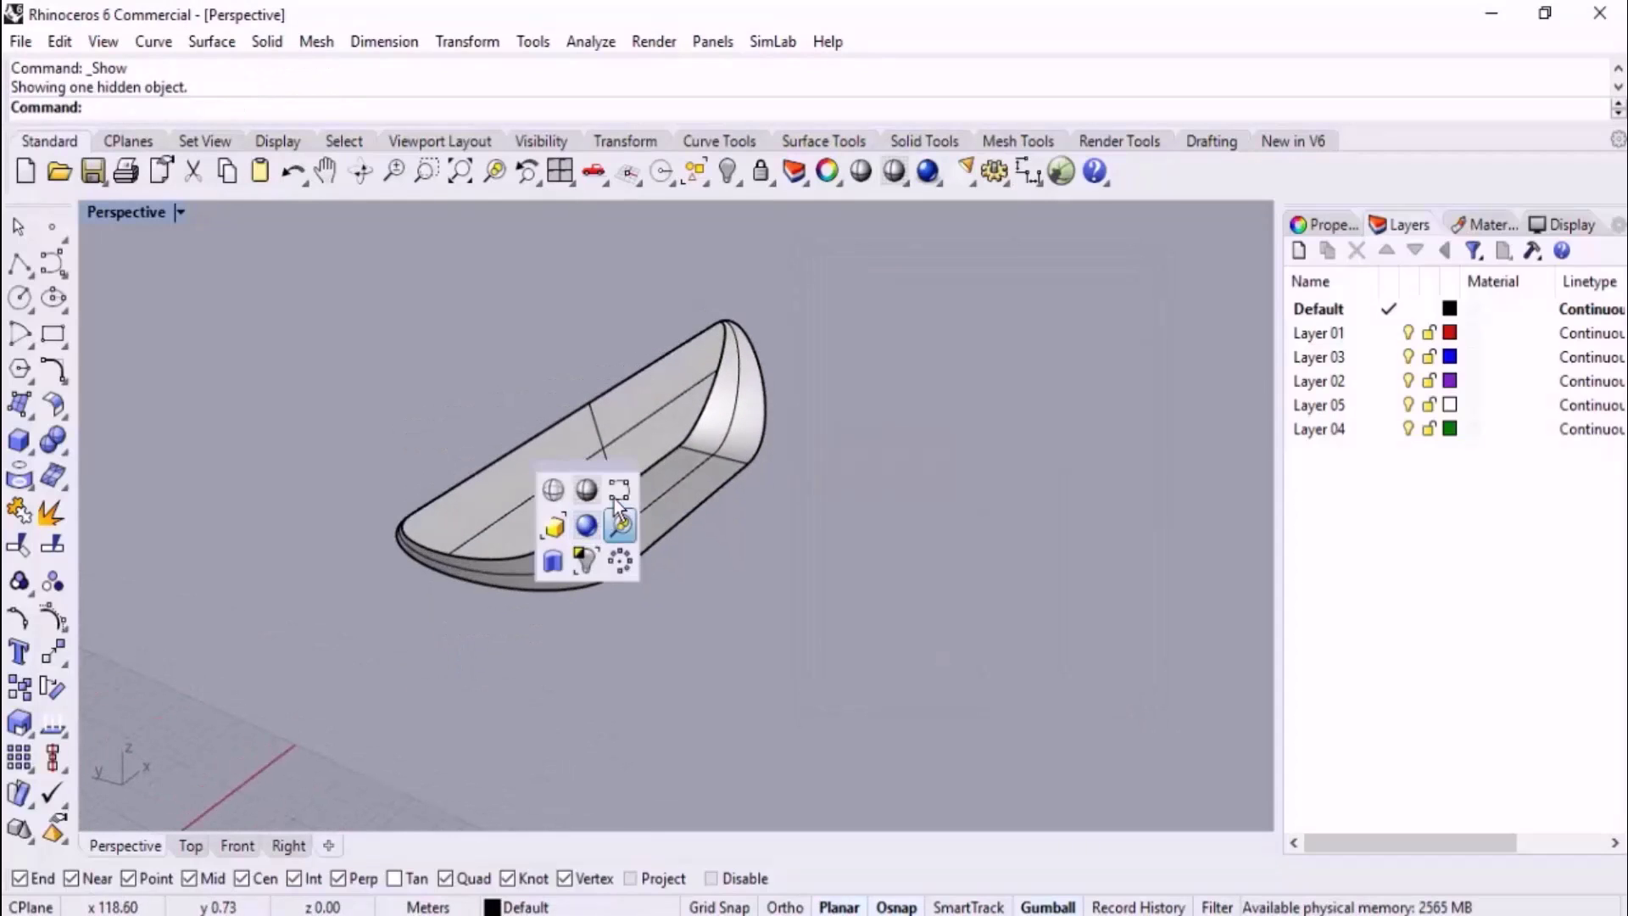
left_click(603, 535)
right_click_drag(548, 426, 541, 444)
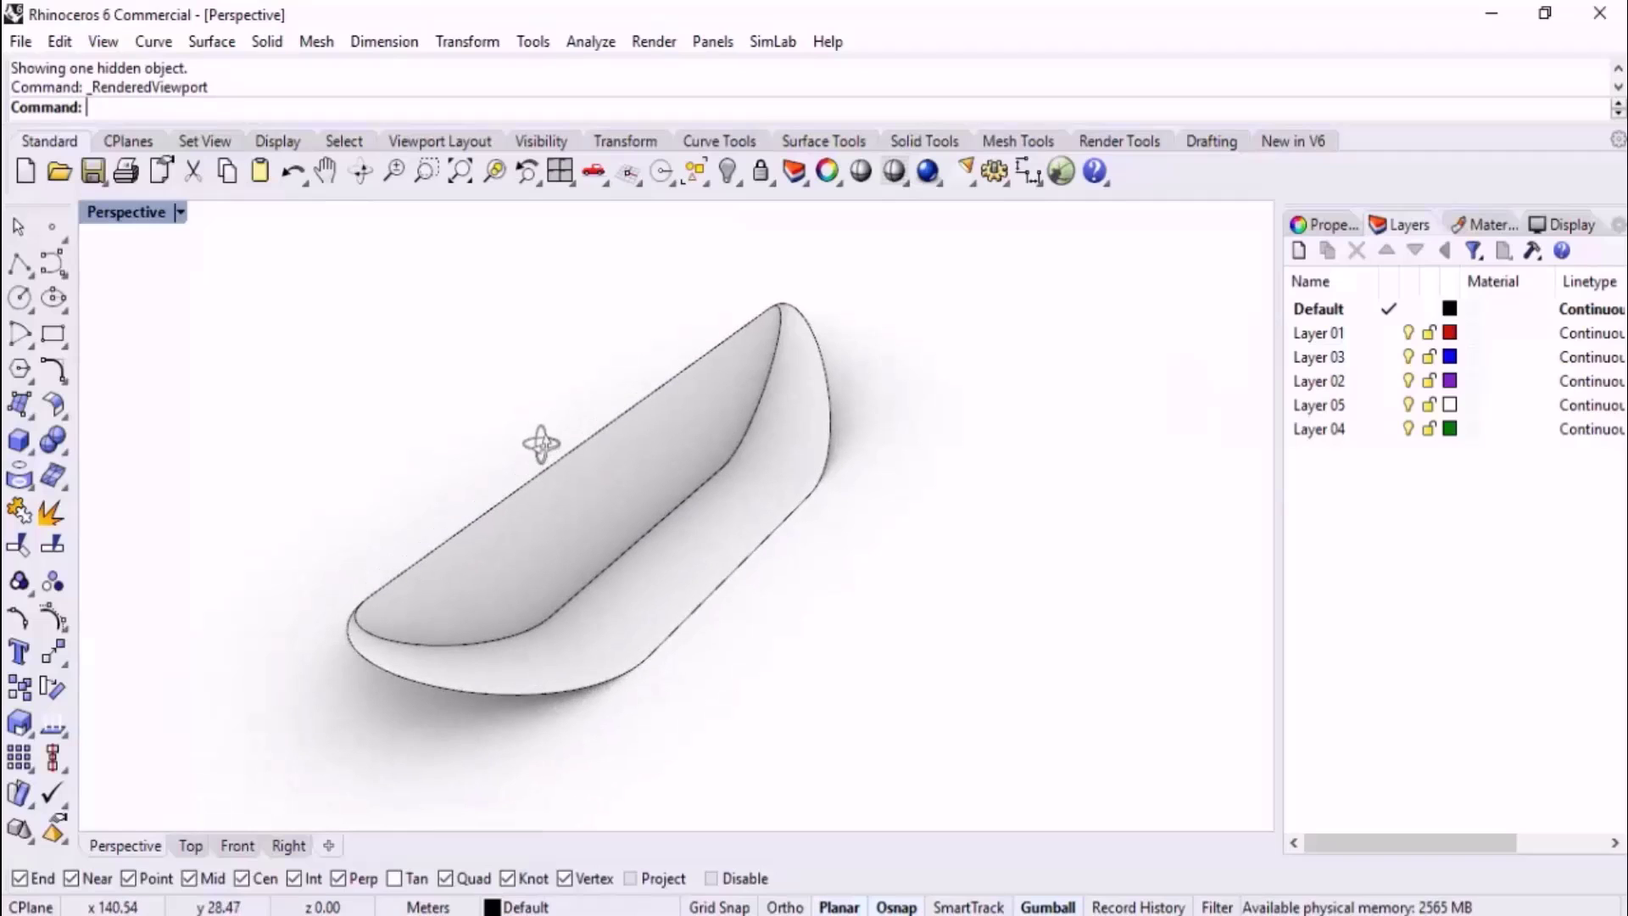
Start a 0.5-radius Pipe on the bench edge curves, then cancel it.
type("Pipe")
key("Return")
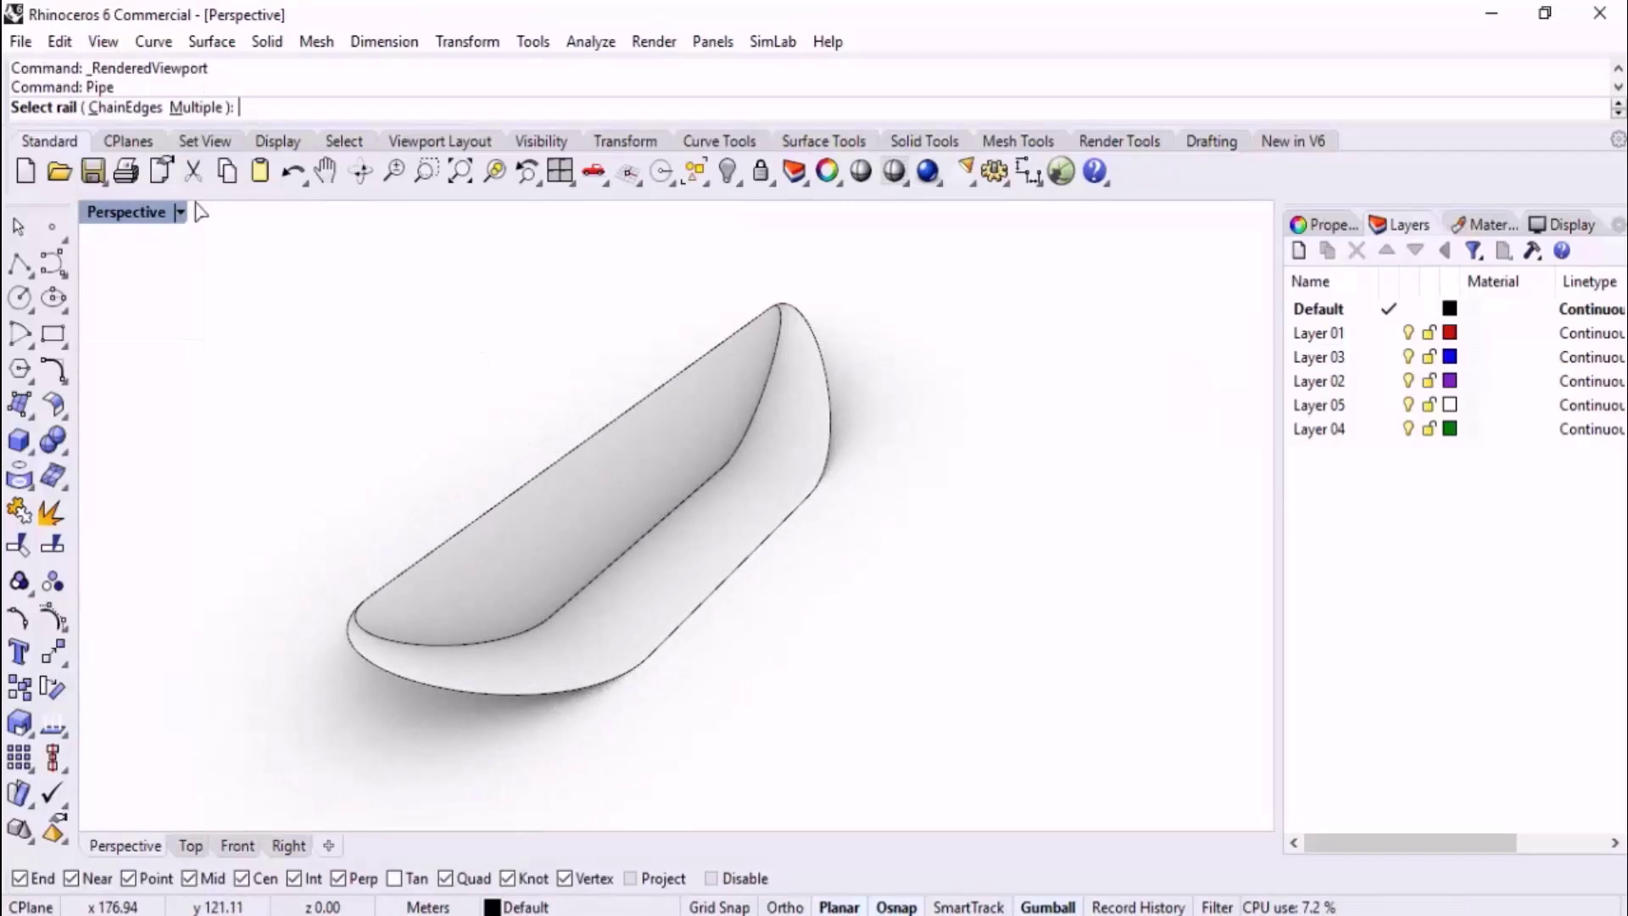
left_click(212, 106)
left_click_drag(905, 296, 260, 735)
key("Return")
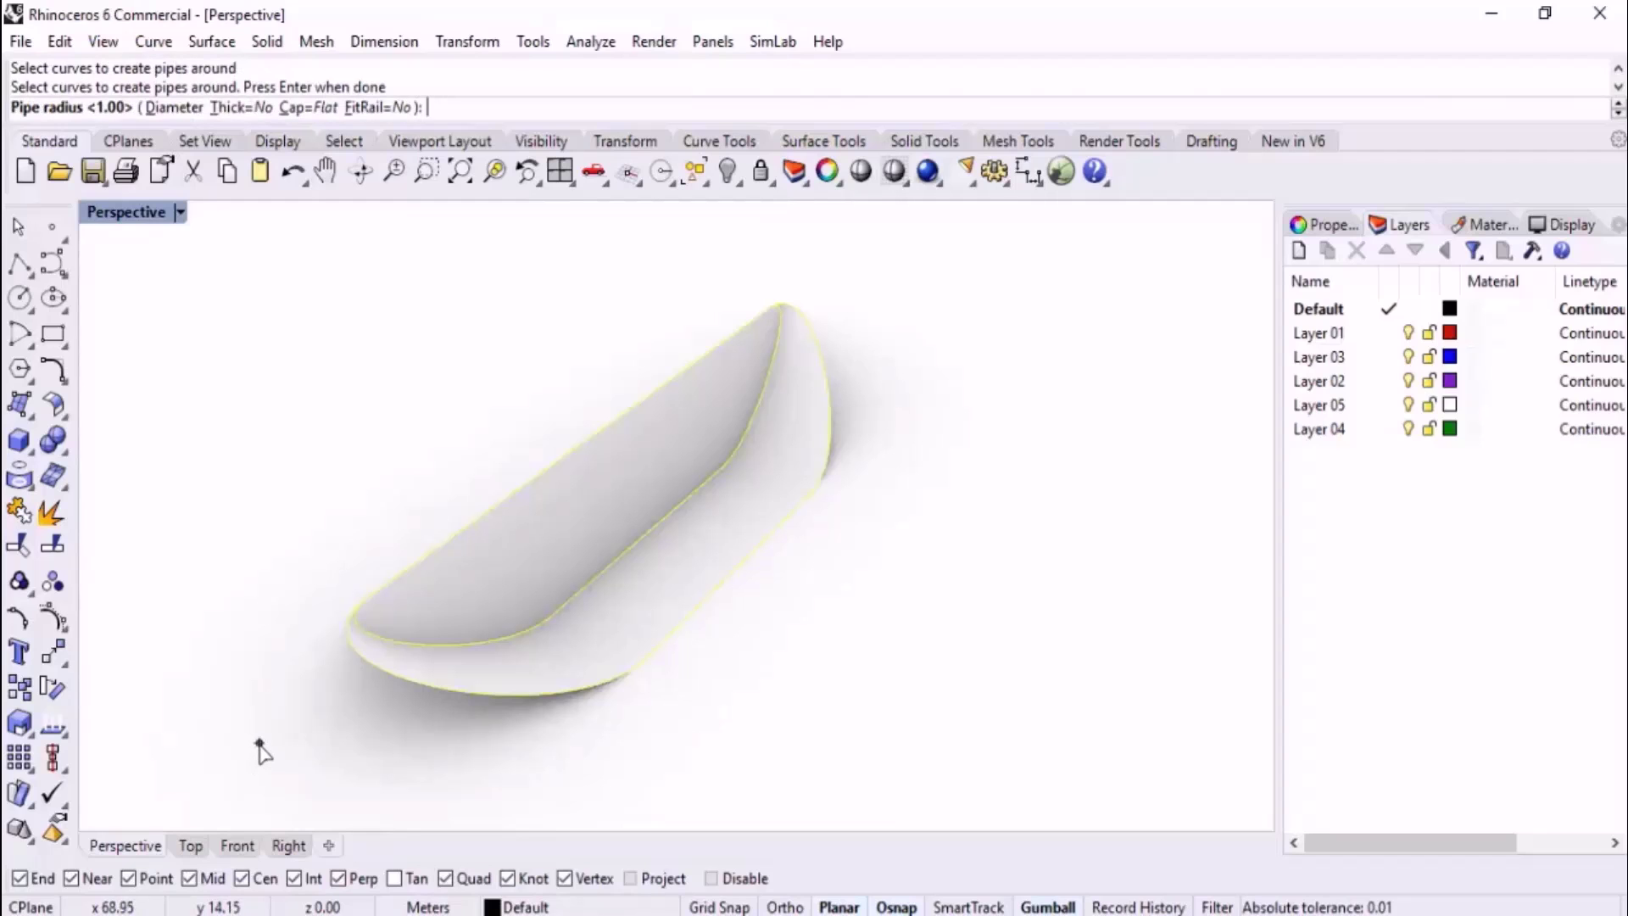
type(".5")
key("Return")
key("Return")
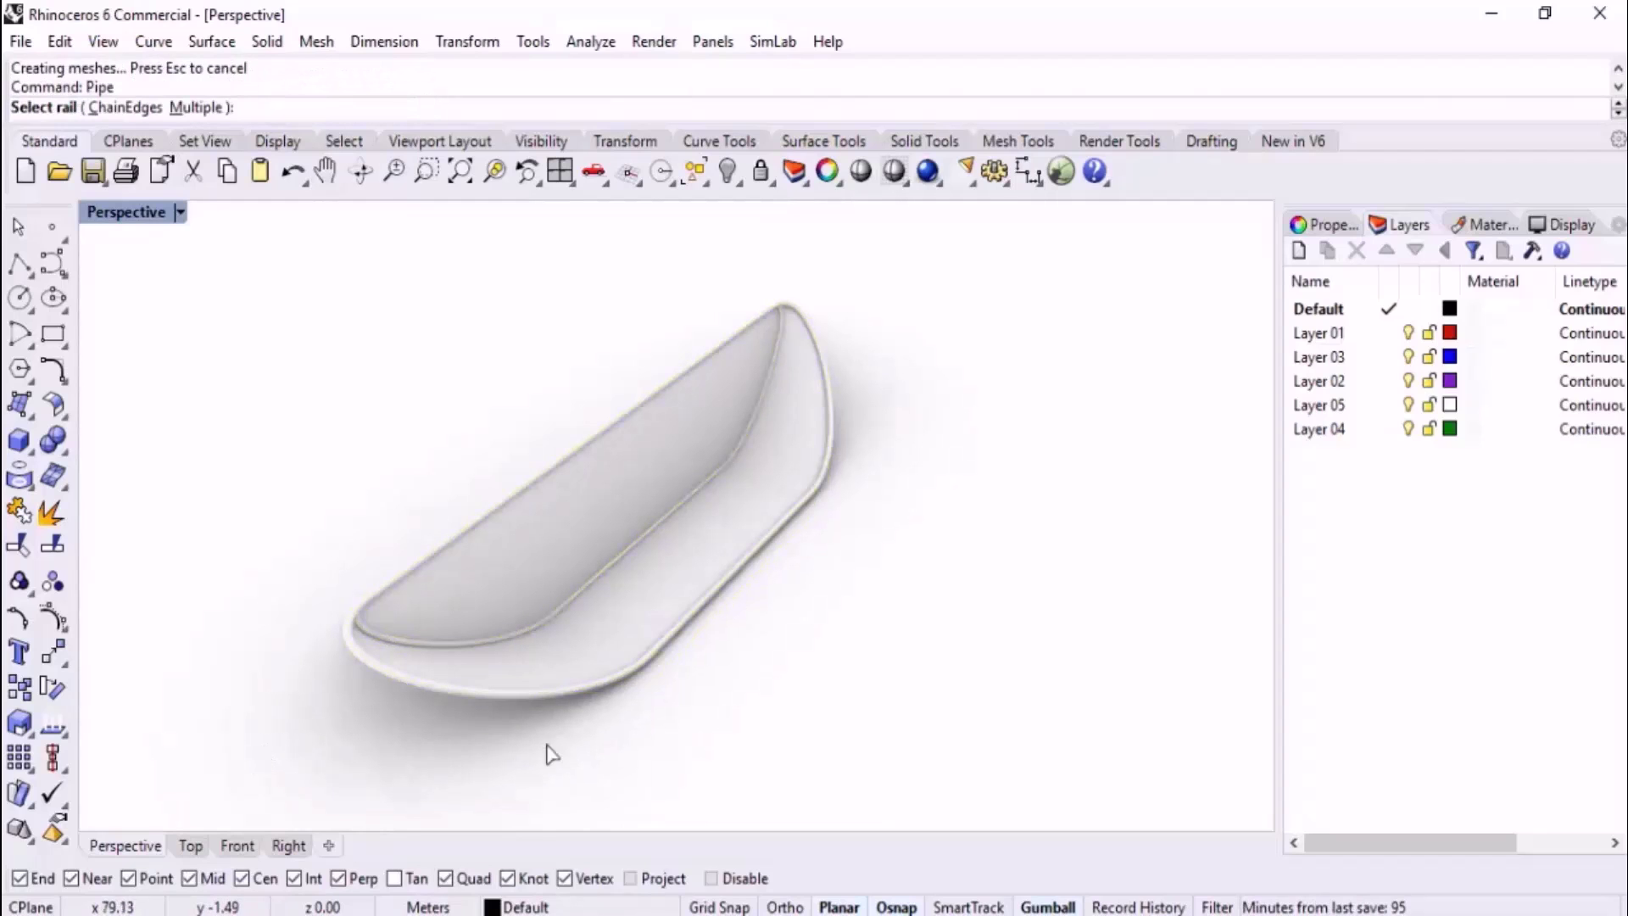
key("Escape")
Switch the Perspective viewport to Shaded display.
scroll(620, 689, "up", 10)
scroll(719, 565, "down", 8)
mouse_move(882, 604)
right_mouse_down()
mouse_move(886, 562)
mouse_move(960, 539)
right_mouse_up()
middle_click(885, 562)
left_click(885, 529)
Undo back to before the loft and select the outer bench curve.
scroll(899, 558, "down", 3)
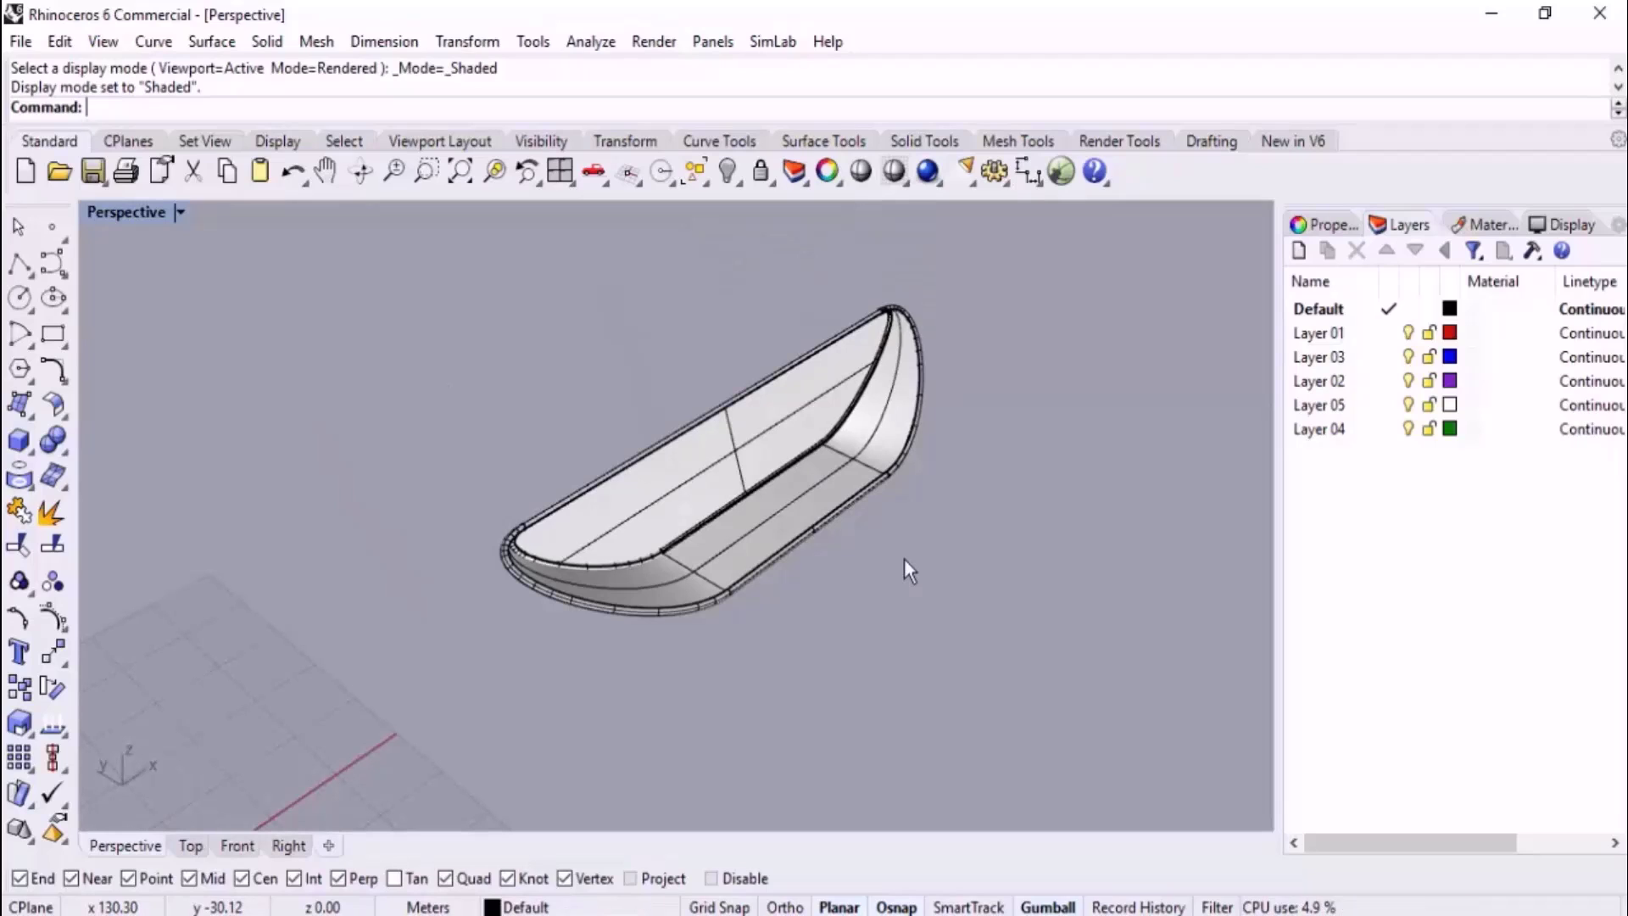
key("ctrl+z")
key("ctrl+z")
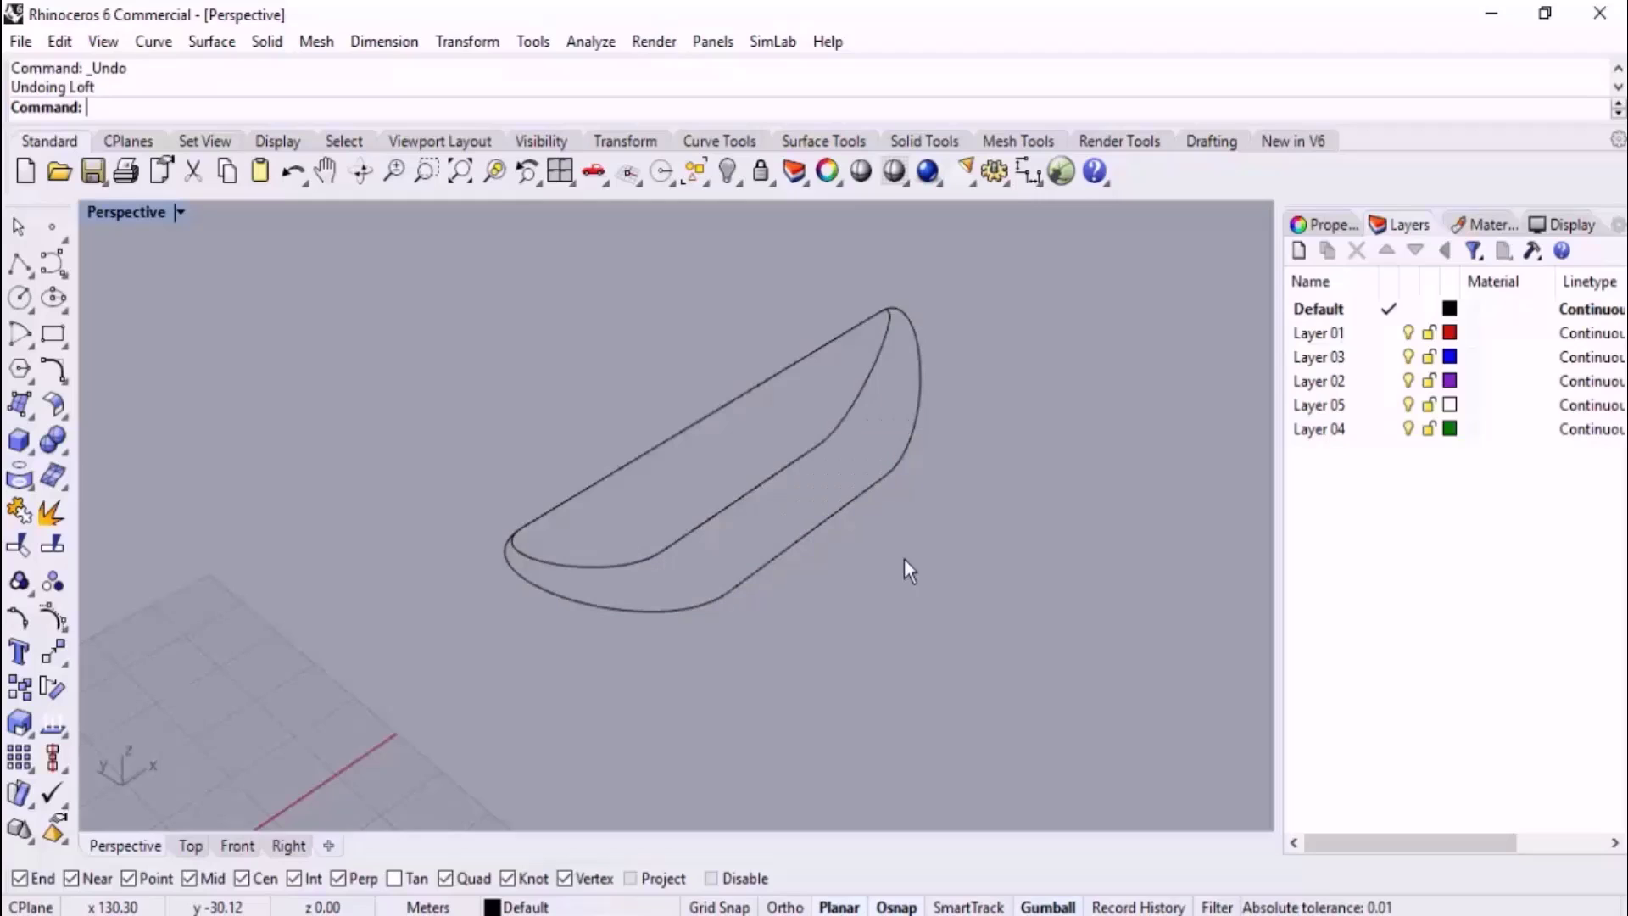
scroll(731, 632, "up", 2)
left_click_drag(620, 647, 547, 592)
Explode the outer curve and delete its lower-left segment and right end arc.
left_click(51, 512)
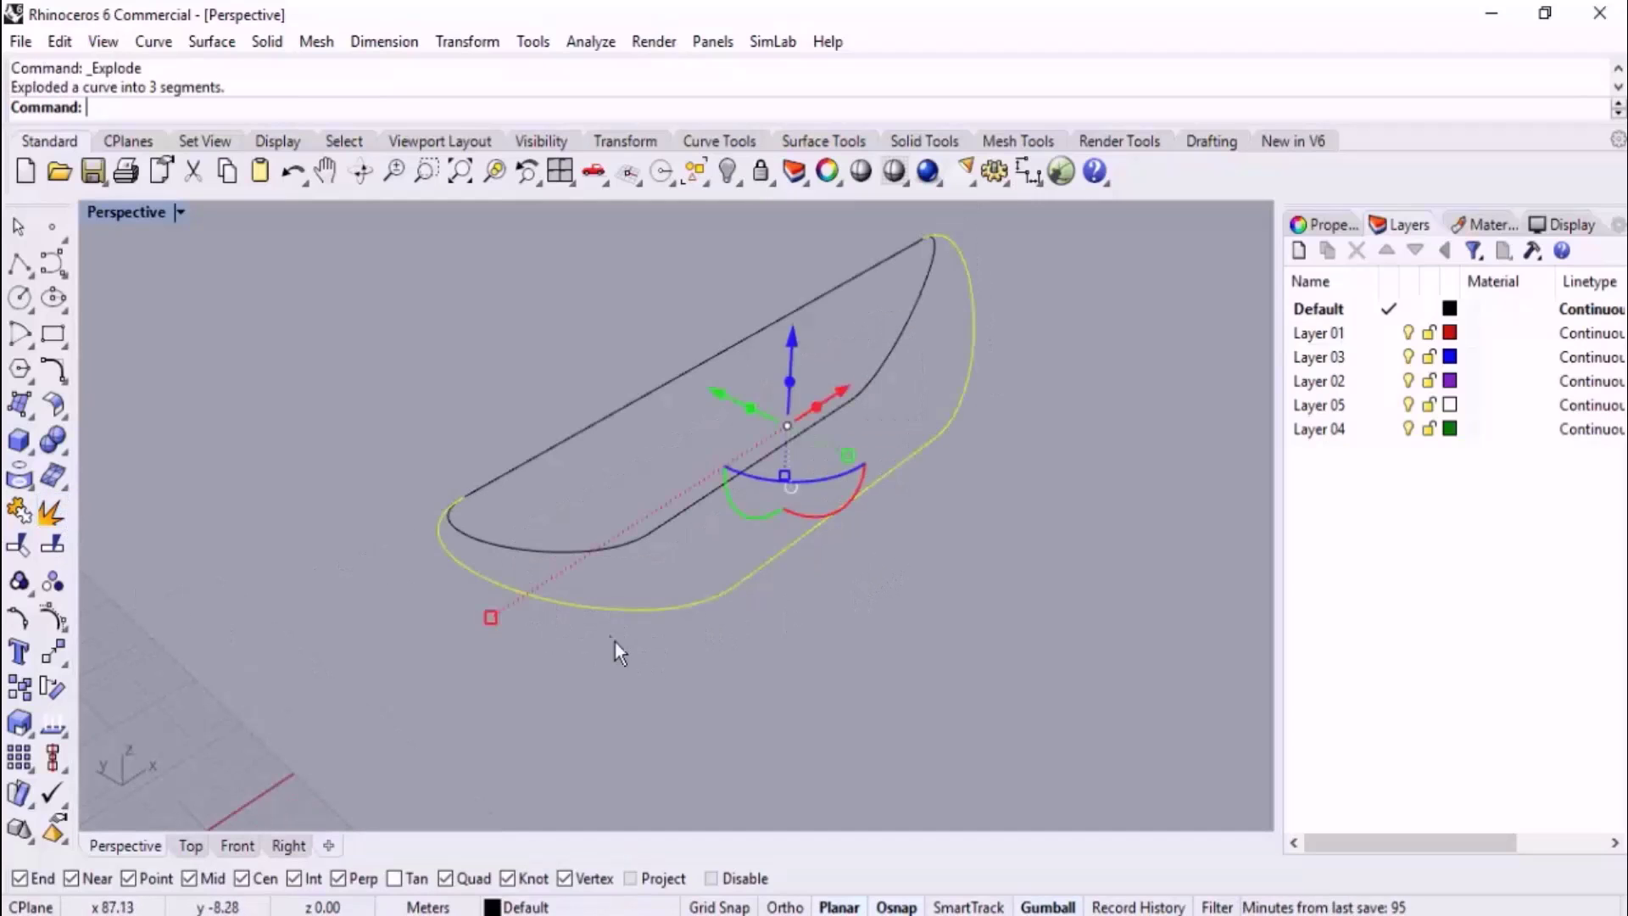
left_click(609, 634)
left_click(614, 610)
key("Delete")
left_click_drag(1044, 338, 949, 385)
key("Delete")
right_click_drag(1015, 449, 1024, 474)
Abandon a trial blend and explode the inner bench curve into three segments.
type("BlendCrv")
key("Return")
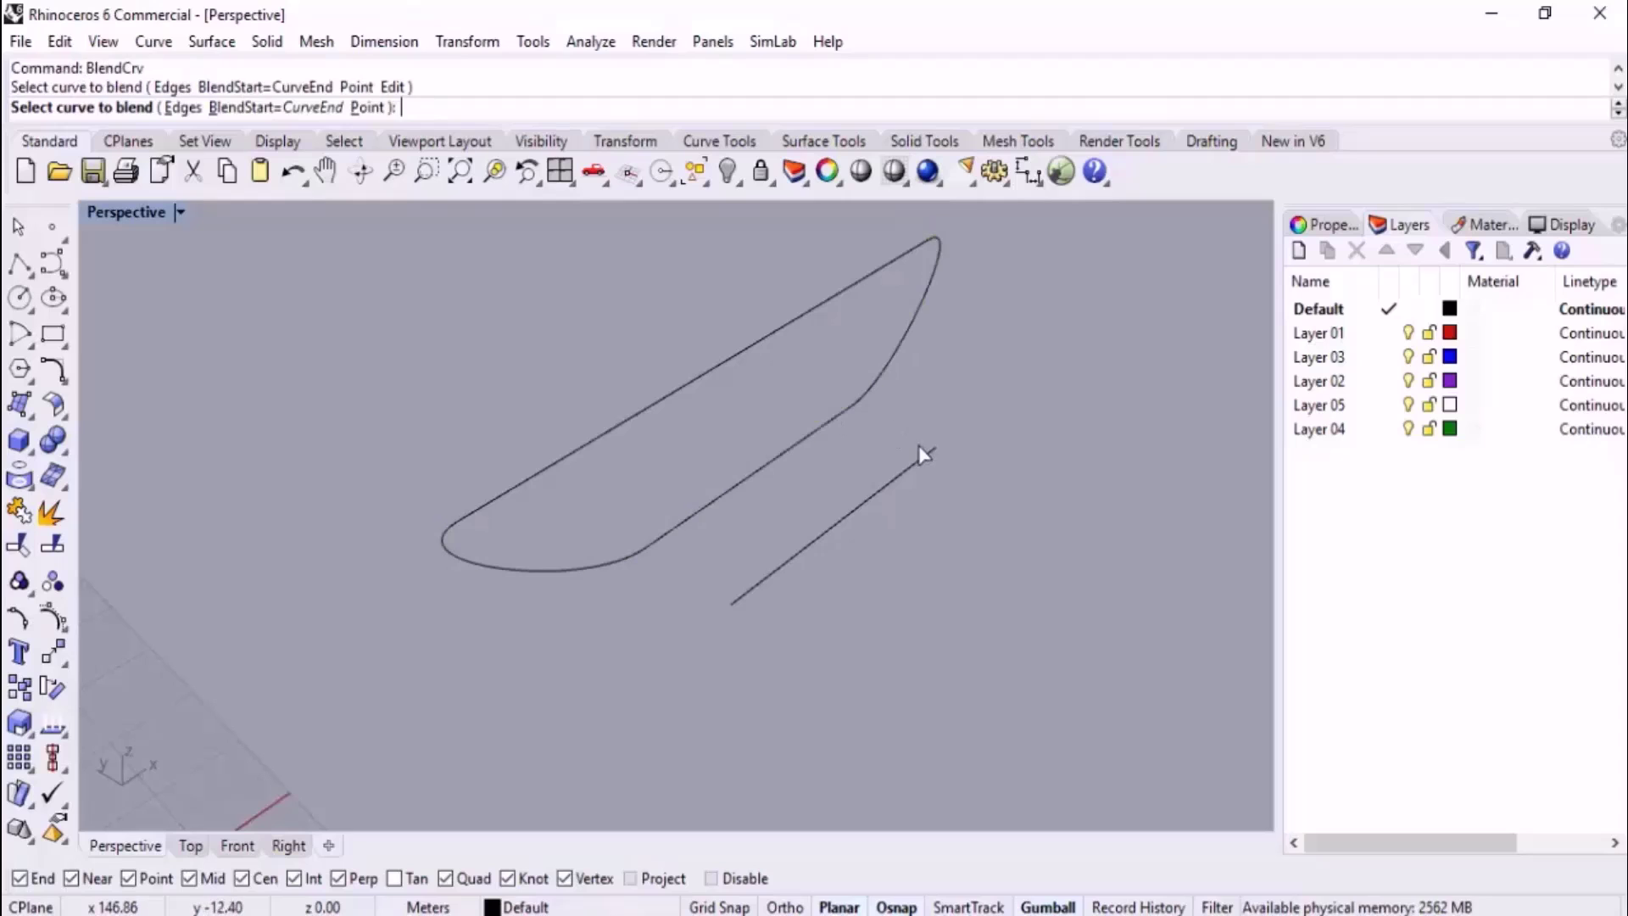
left_click(928, 458)
key("Escape")
left_click(764, 465)
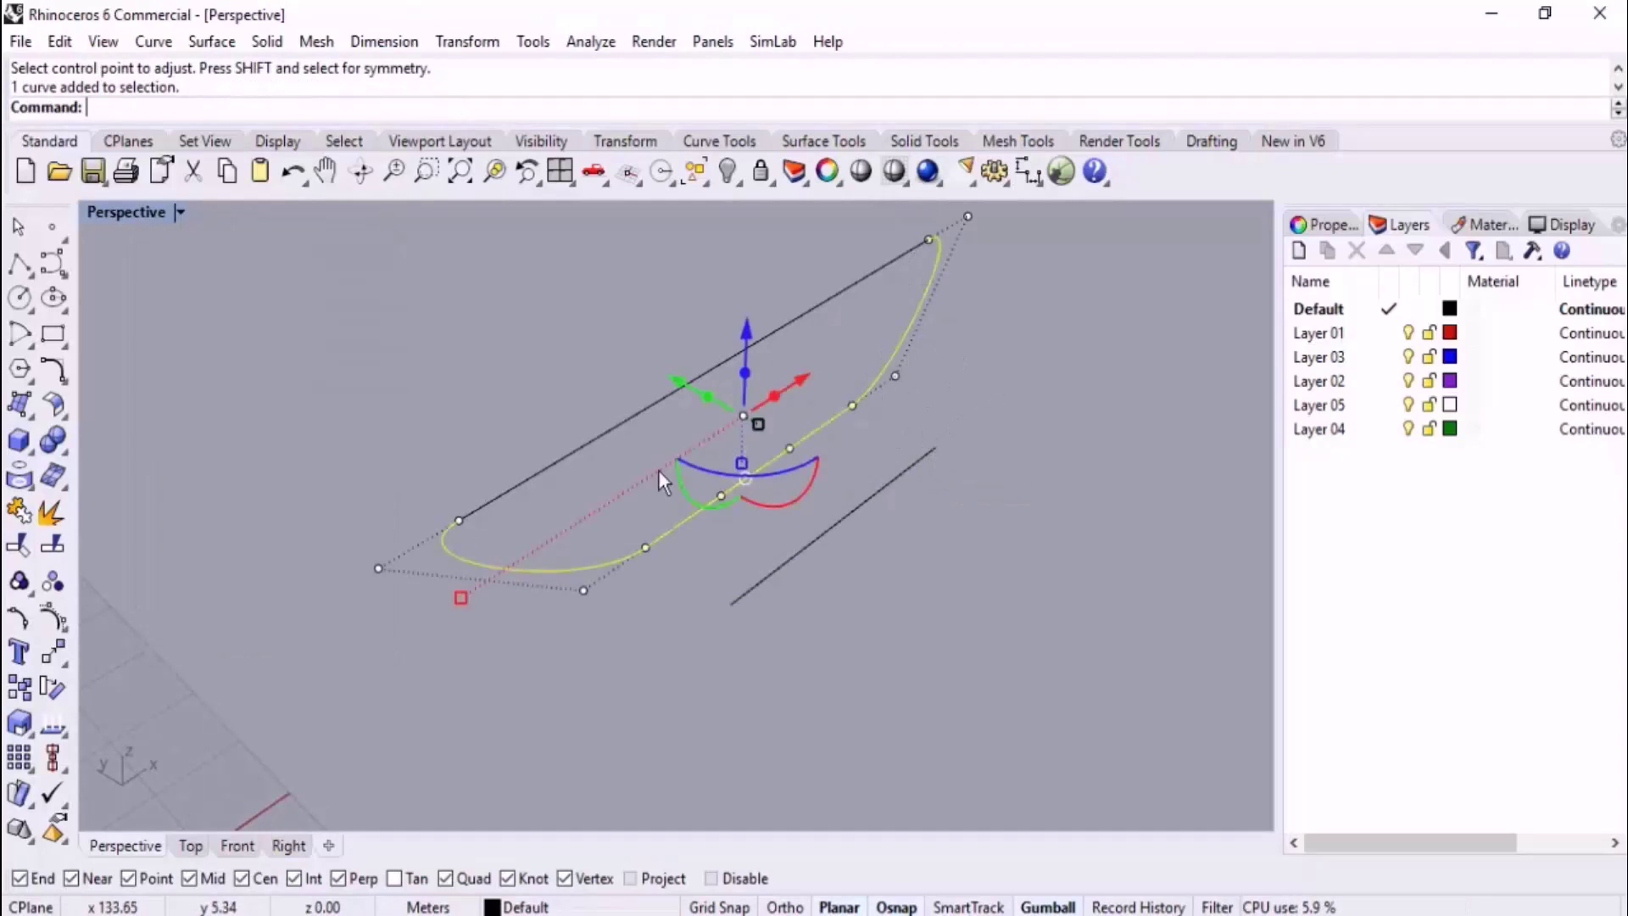
left_click(51, 512)
key("Escape")
Connect both ends of the line to the outline with two BlendCrv curves.
type("BlendCrv")
key("Return")
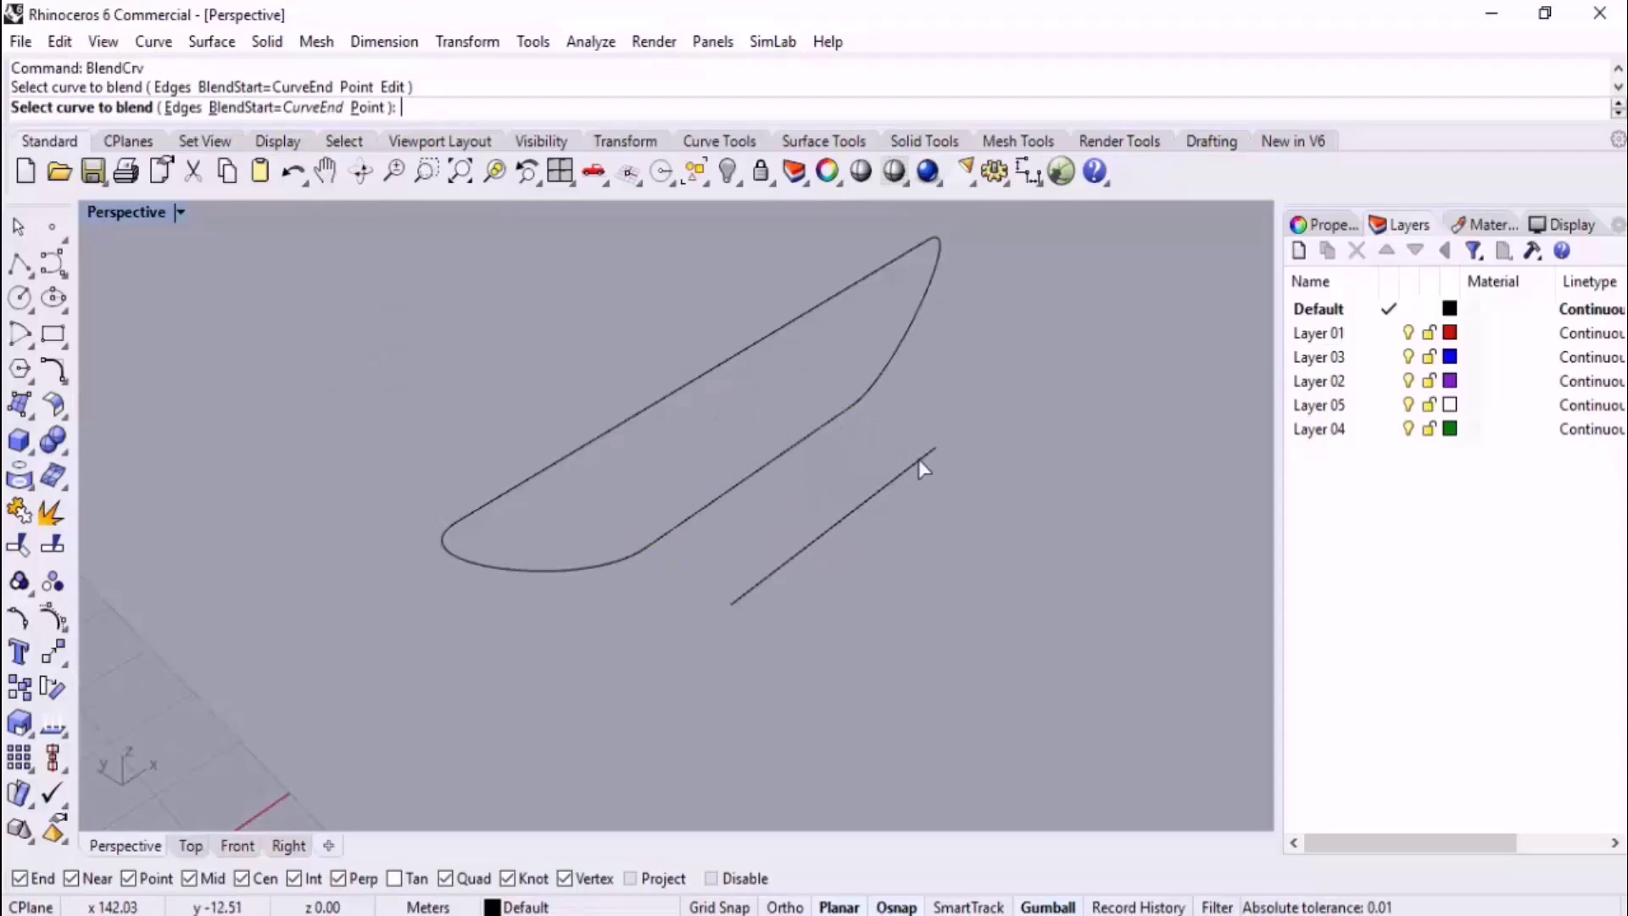
left_click(919, 462)
key("Return")
key("Return")
left_click(674, 531)
left_click(738, 593)
key("Return")
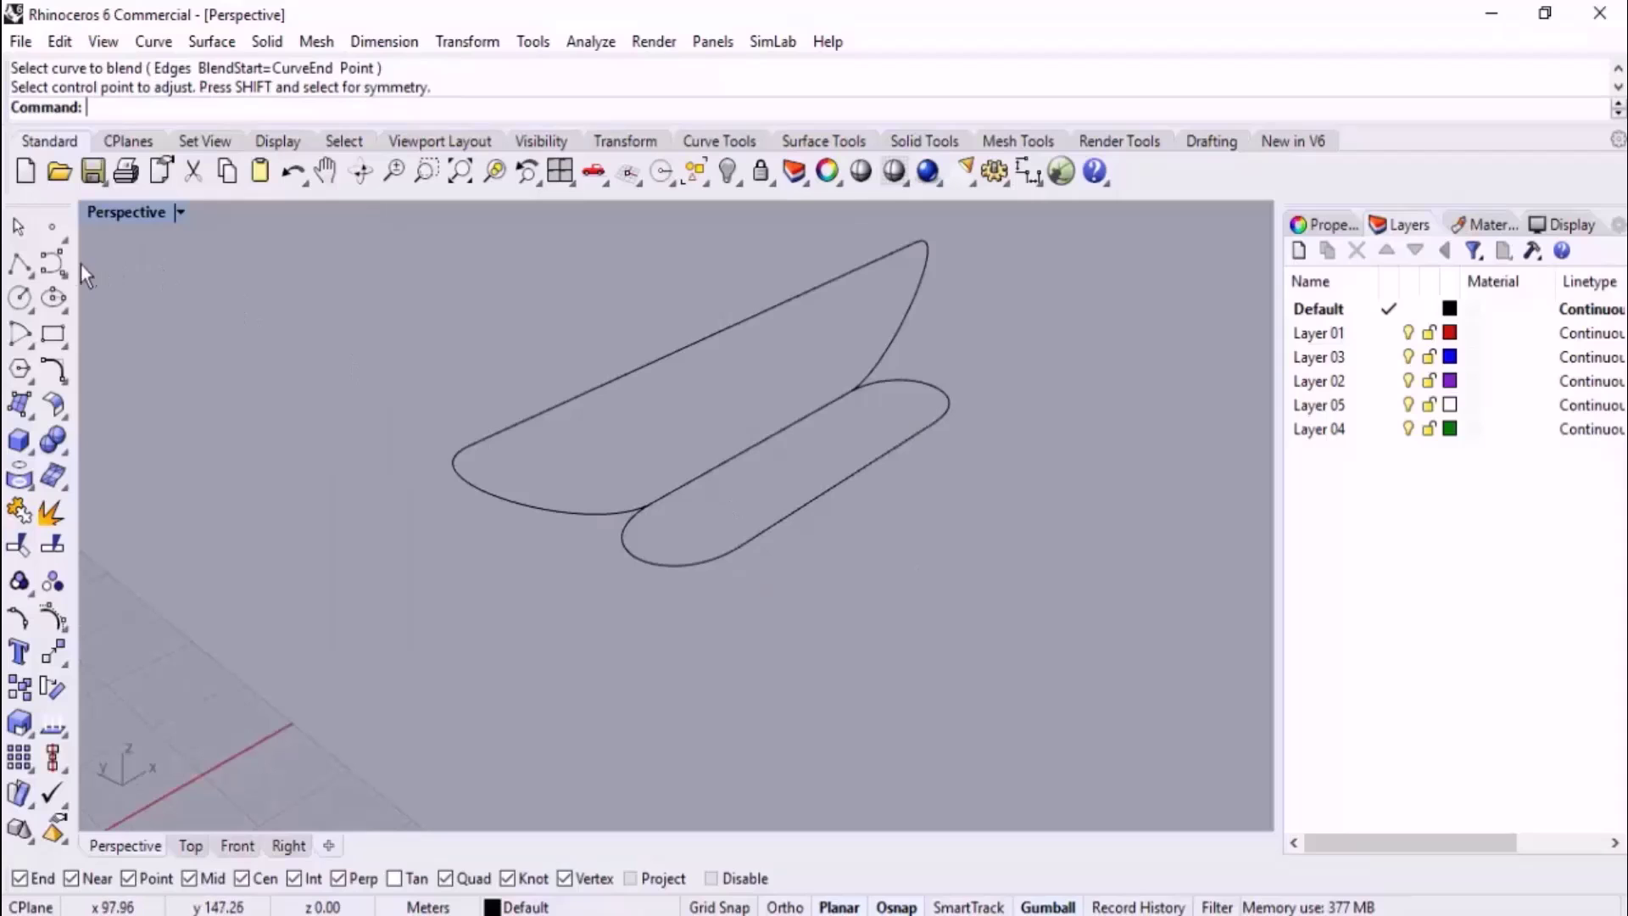
Begin a vertical leg line at the seat curve's corner.
left_click(19, 265)
left_click(32, 276)
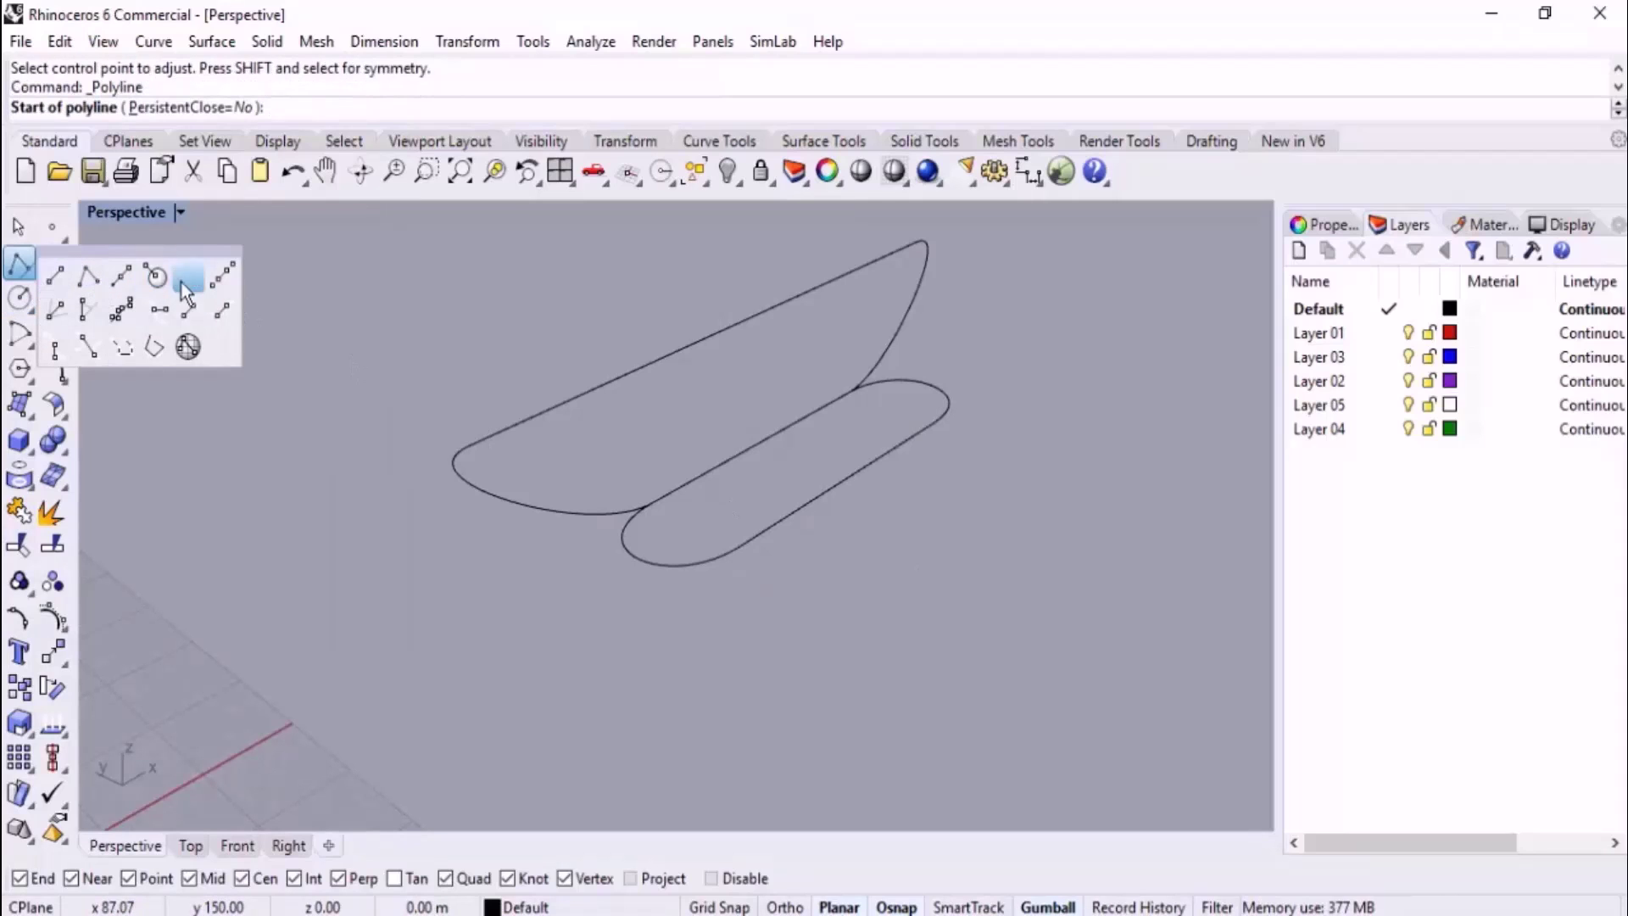
left_click(180, 283)
left_click(652, 503)
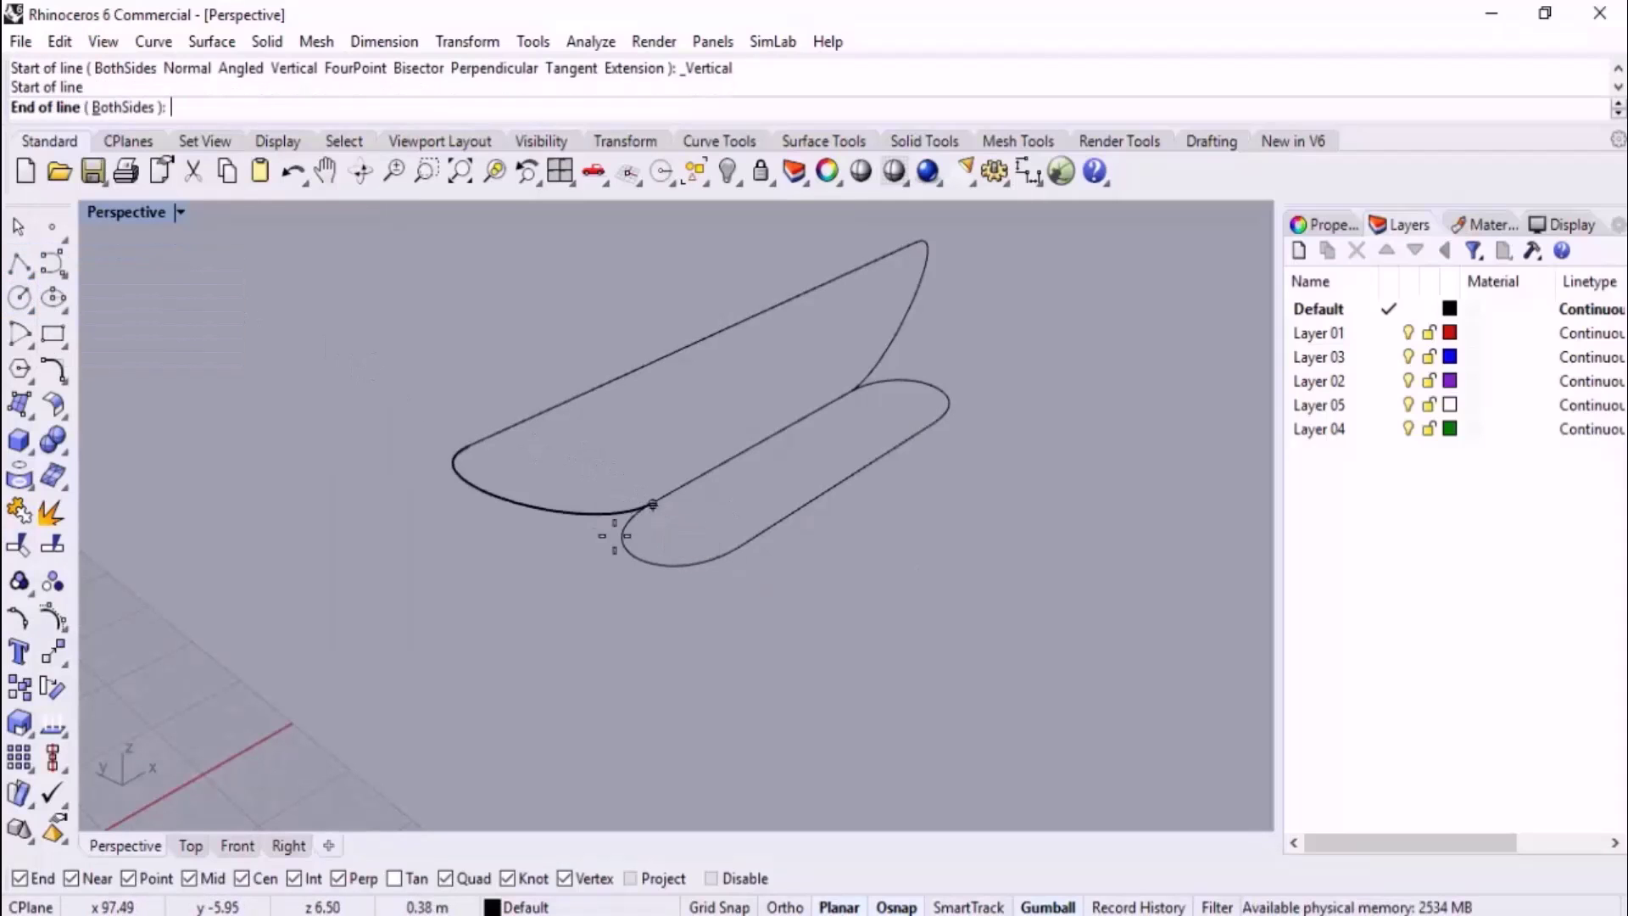
Finish the leg line and copy it to the front corner, back seam and far end.
left_click(564, 587)
left_click(653, 537)
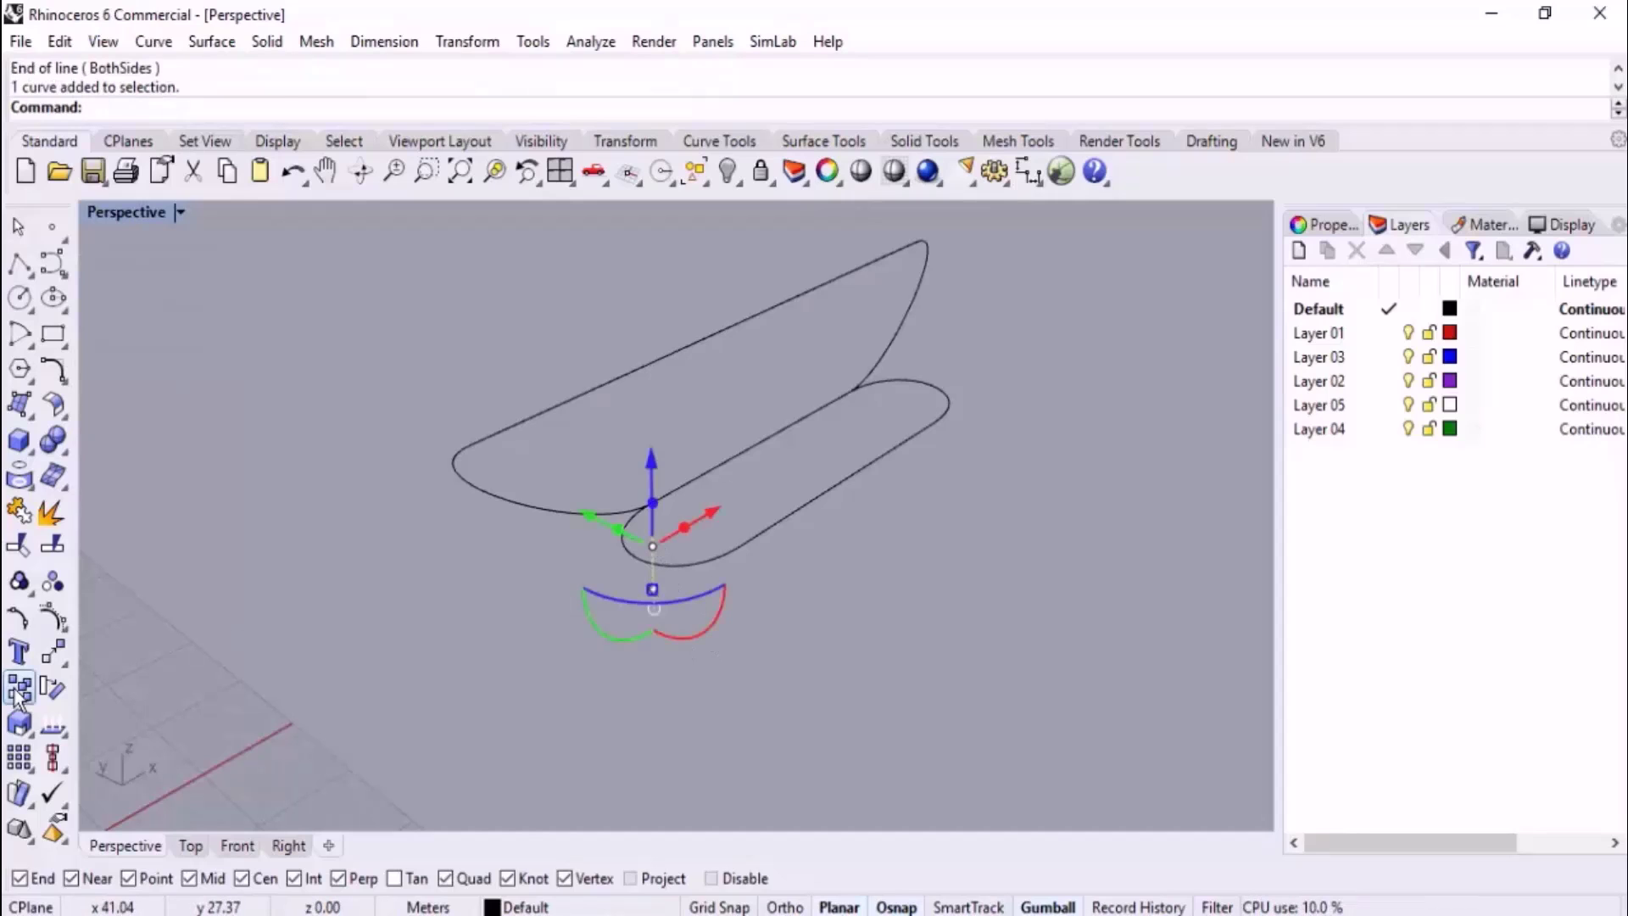
left_click(19, 688)
left_click(653, 503)
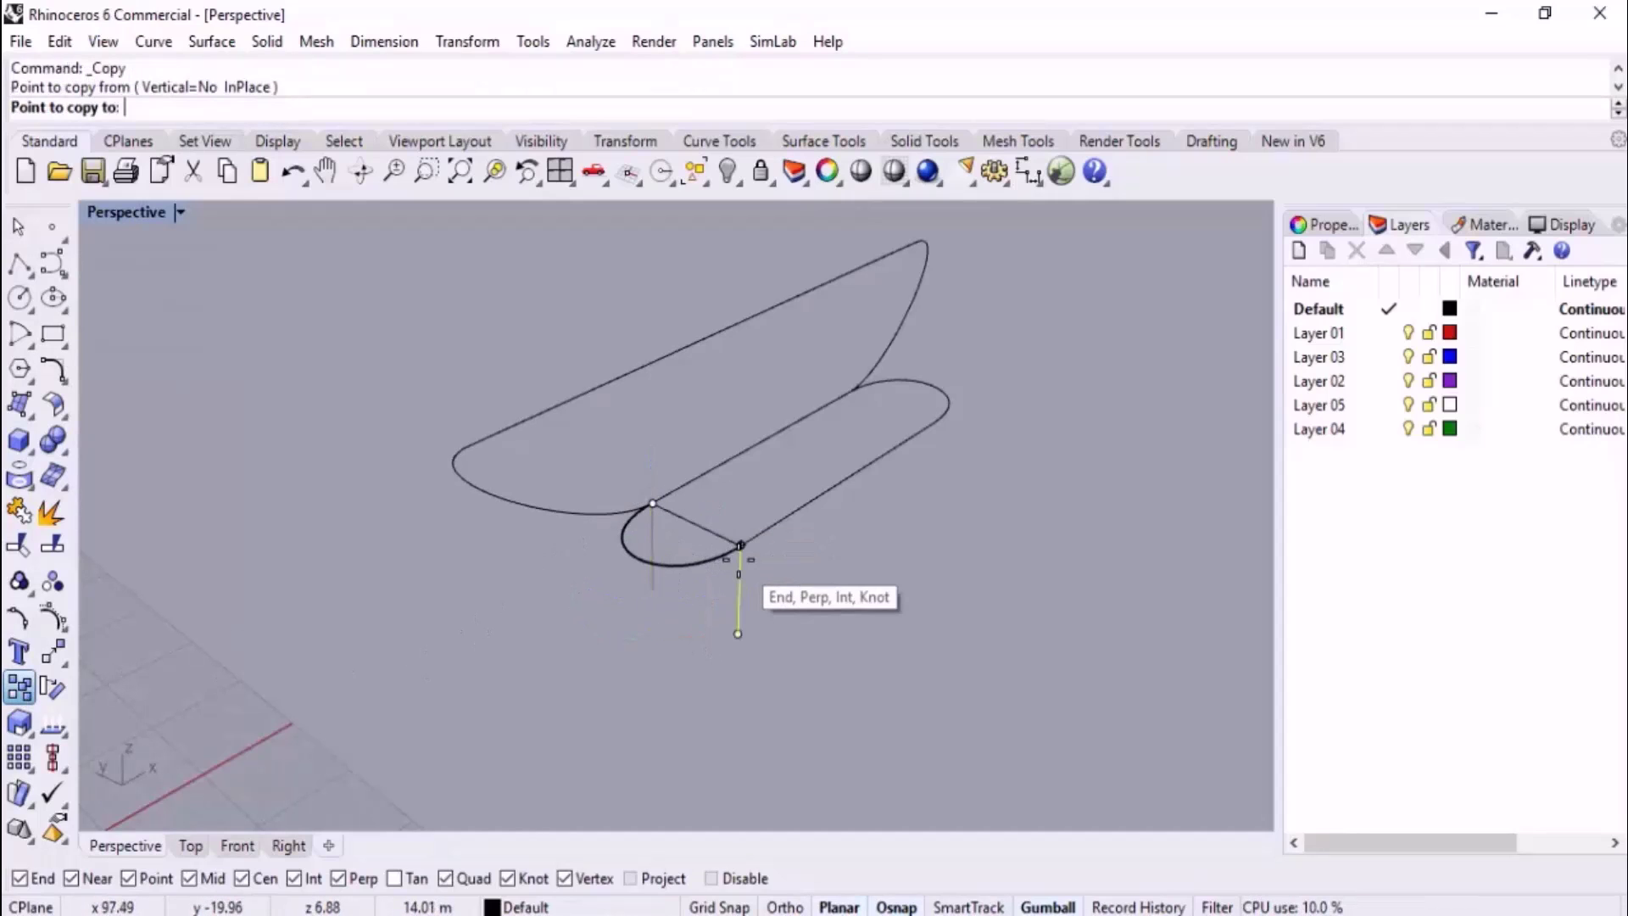
left_click(740, 545)
left_click(852, 386)
left_click(982, 472)
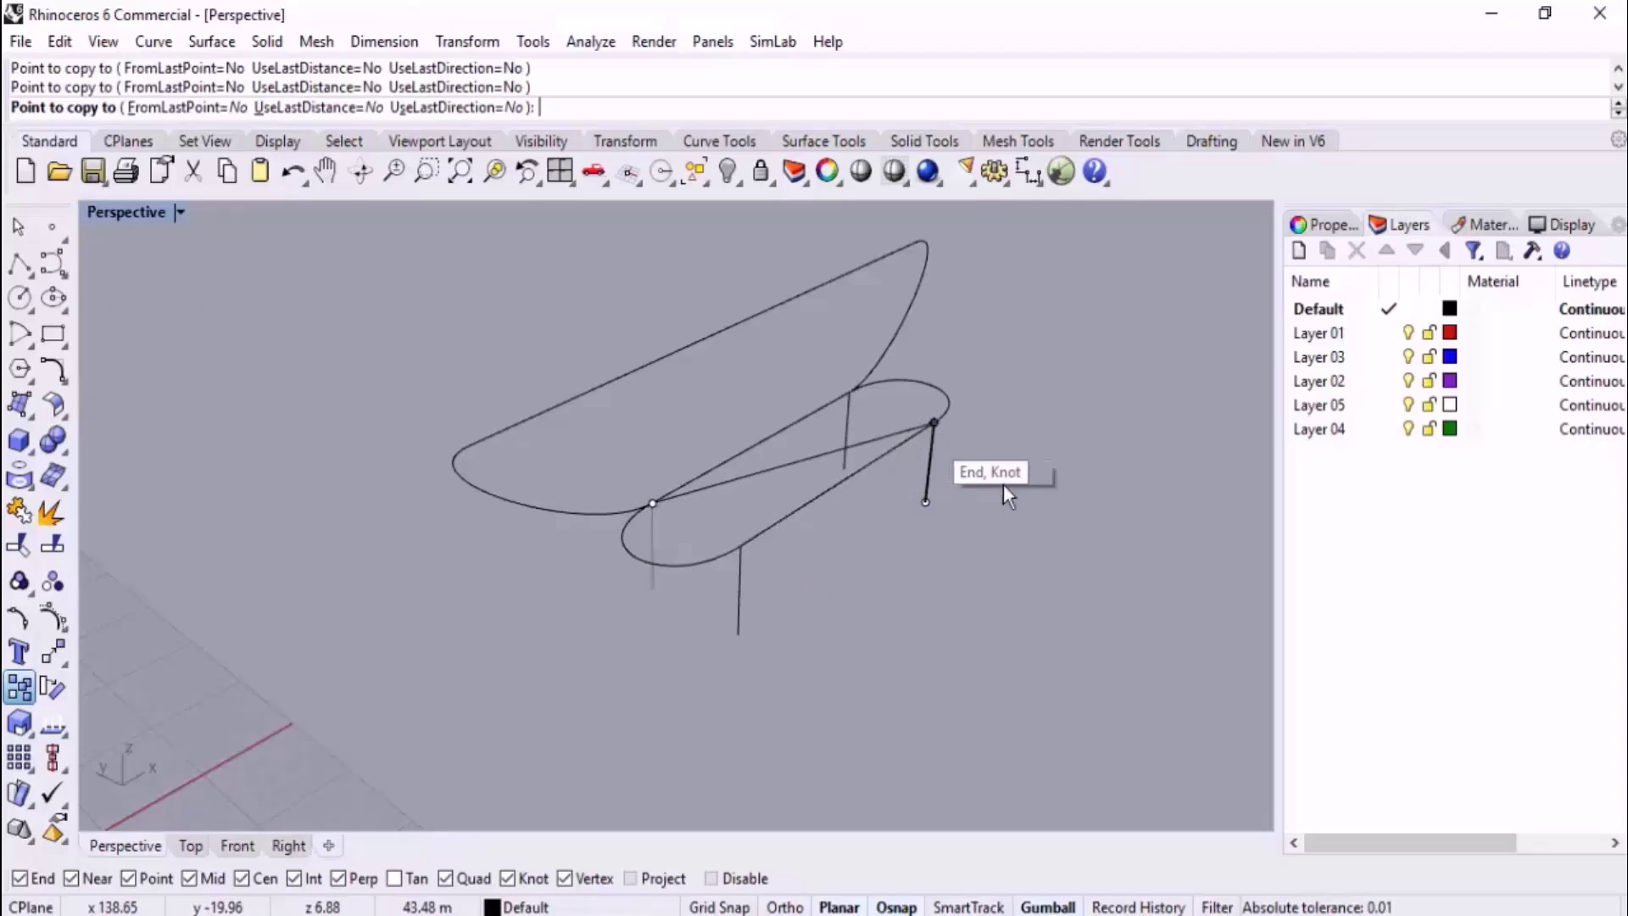
key("Return")
Window-select all 11 bench curves and delete them.
left_click(1001, 504)
scroll(915, 509, "down", 5)
right_click_drag(898, 631, 939, 591)
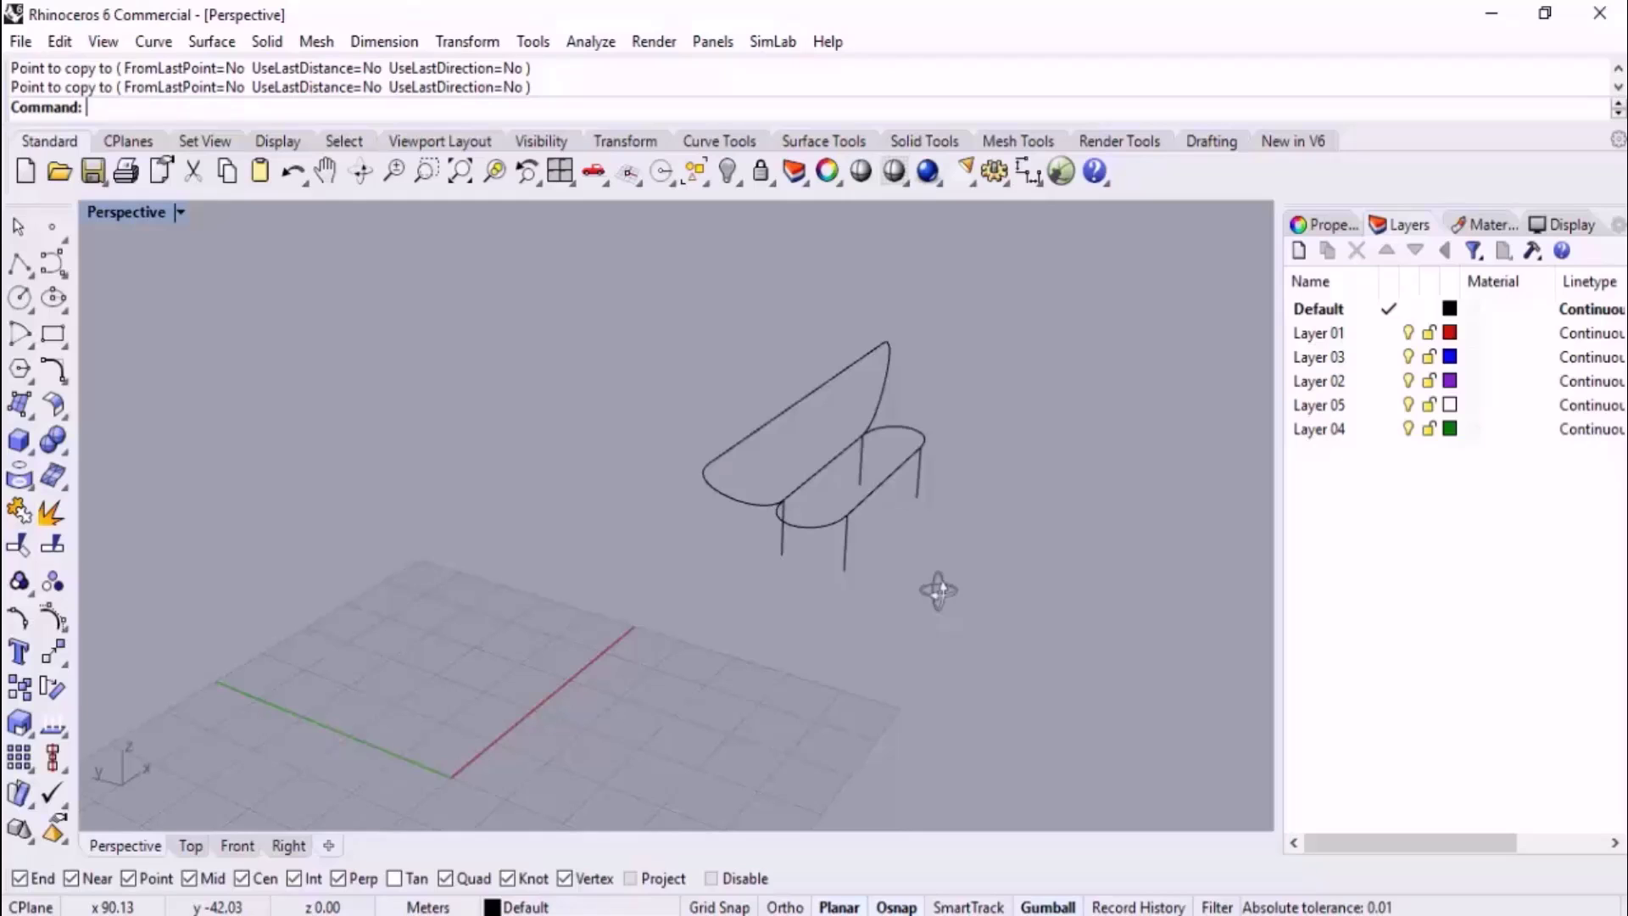
right_click_drag(938, 592, 857, 582)
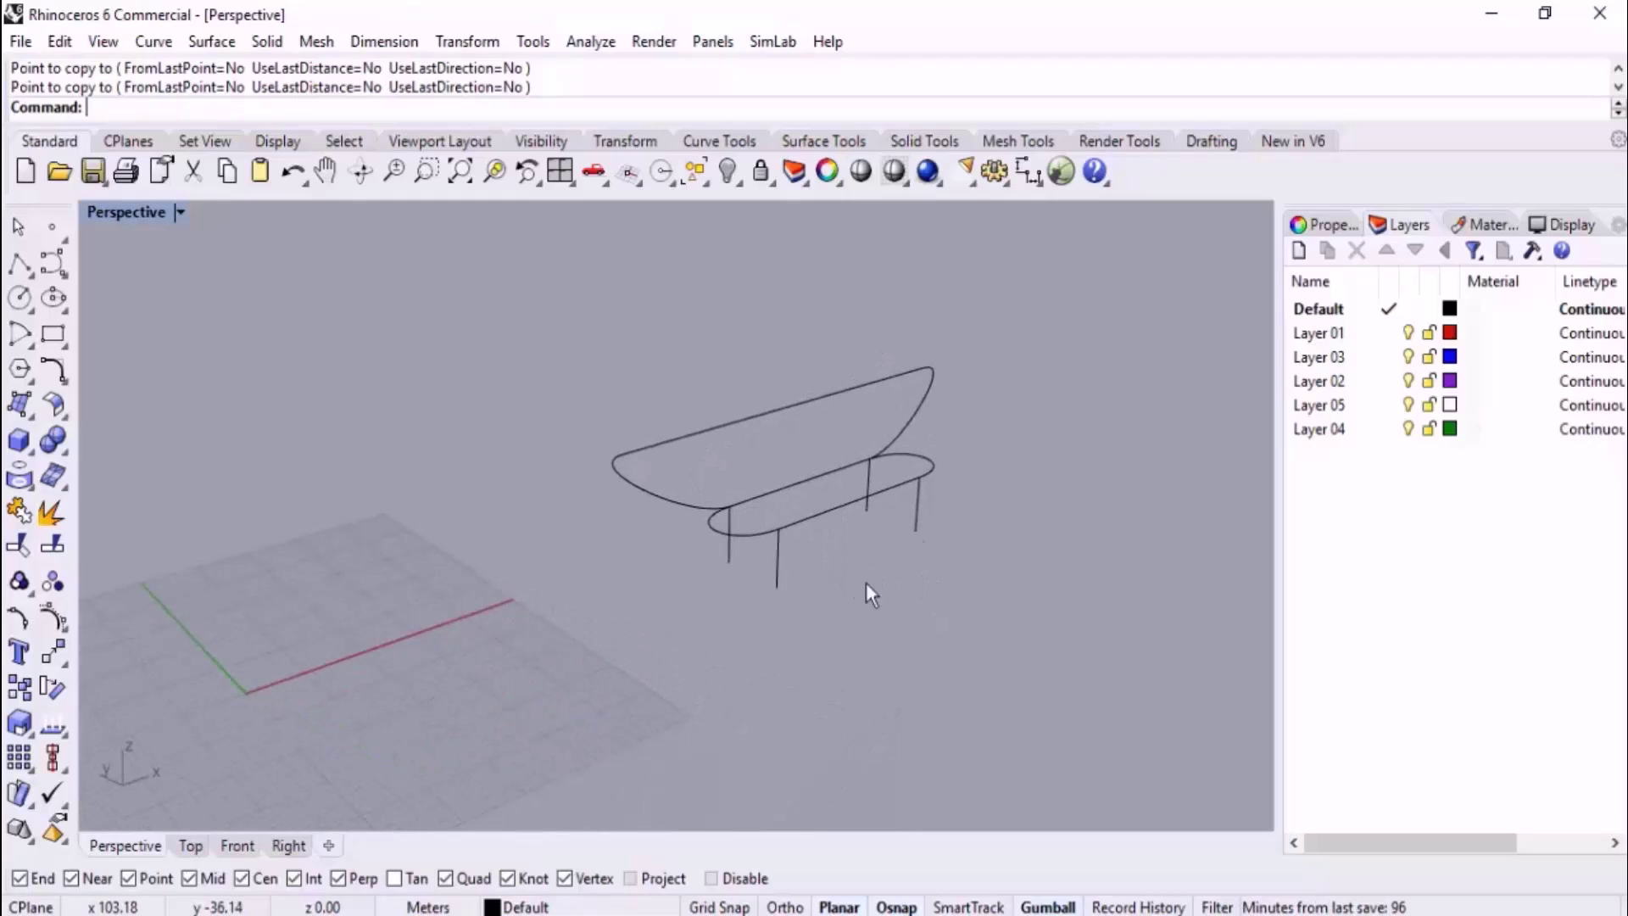
left_click_drag(1031, 323, 491, 634)
key("Delete")
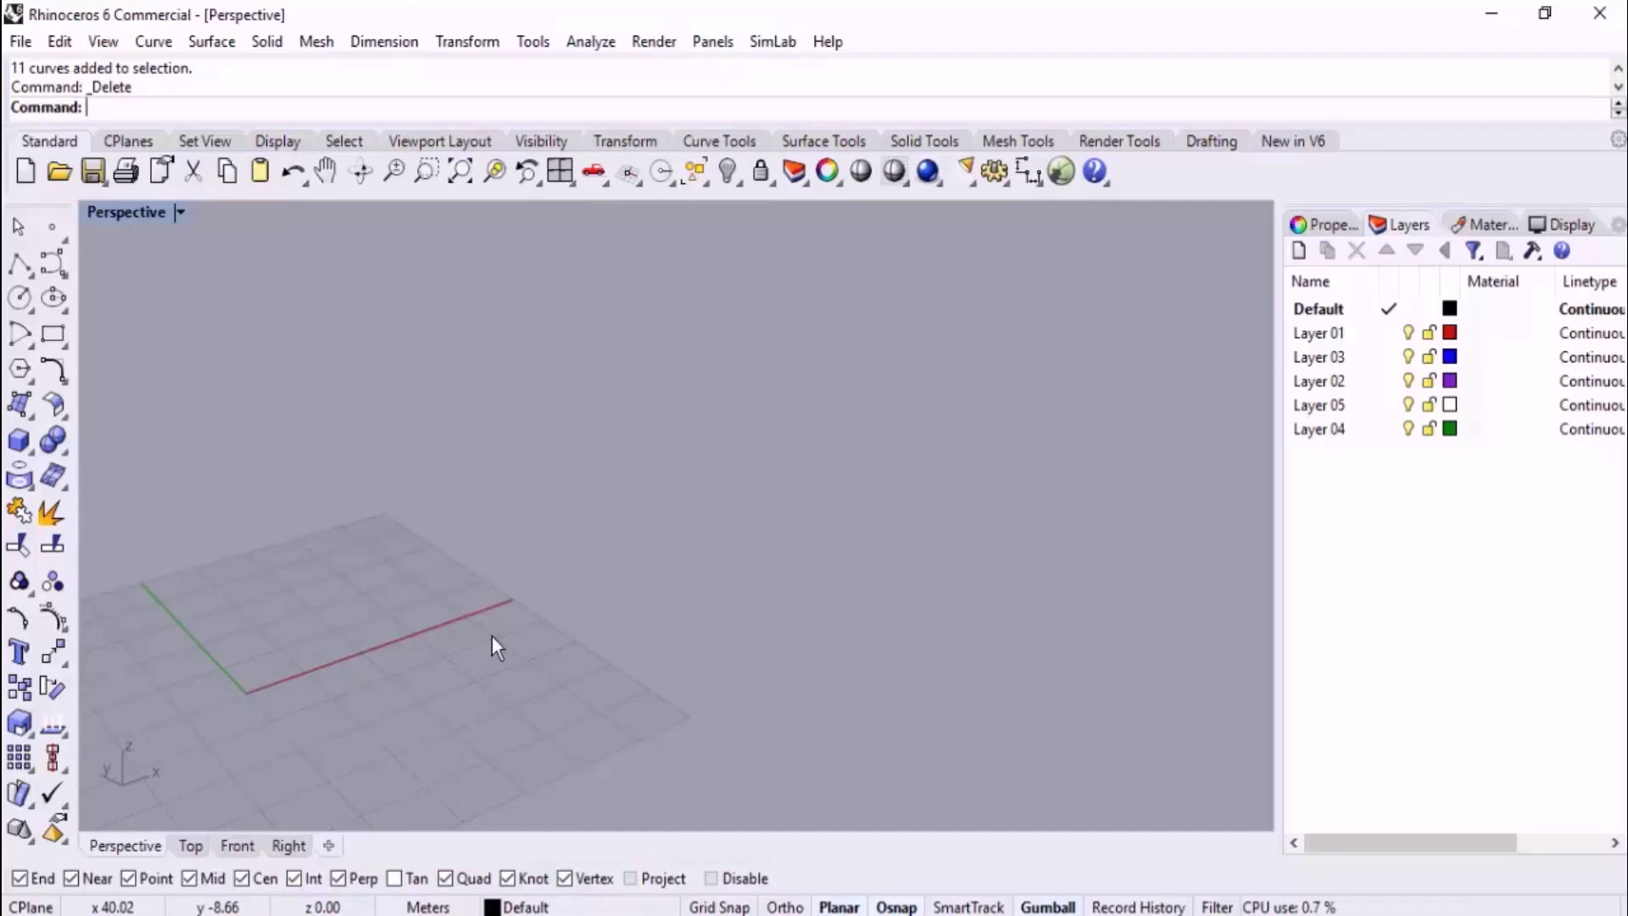
In the Top view, draw two offset horizontal polylines, the second lower and further right.
scroll(772, 421, "down", 5)
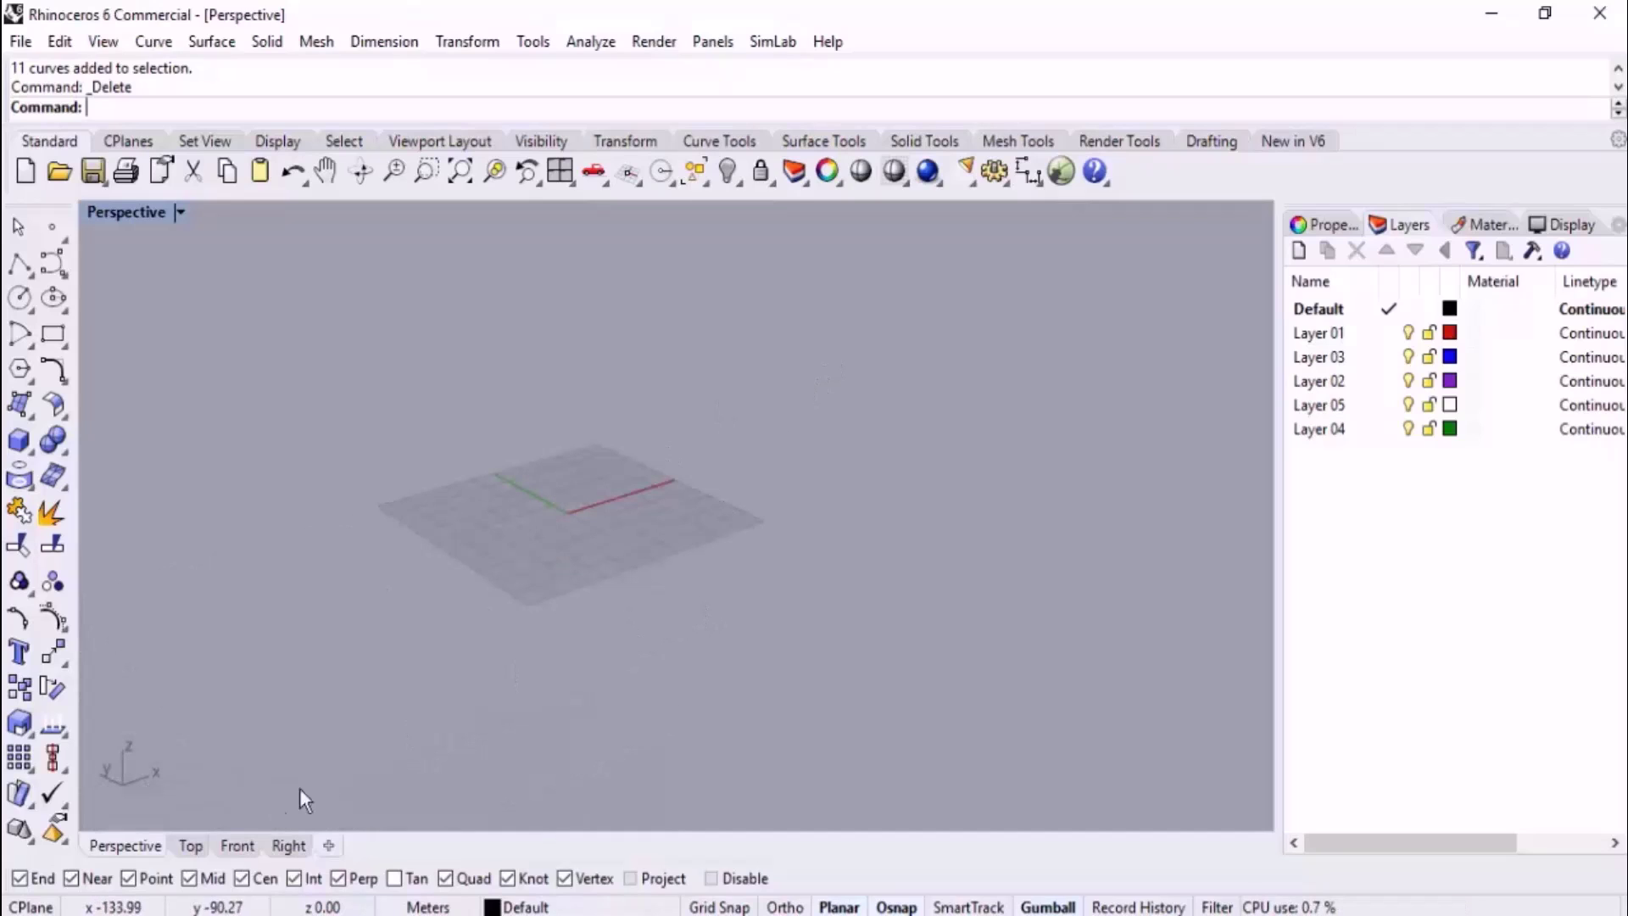
left_click(191, 845)
right_click_drag(218, 403, 371, 409)
left_click(19, 264)
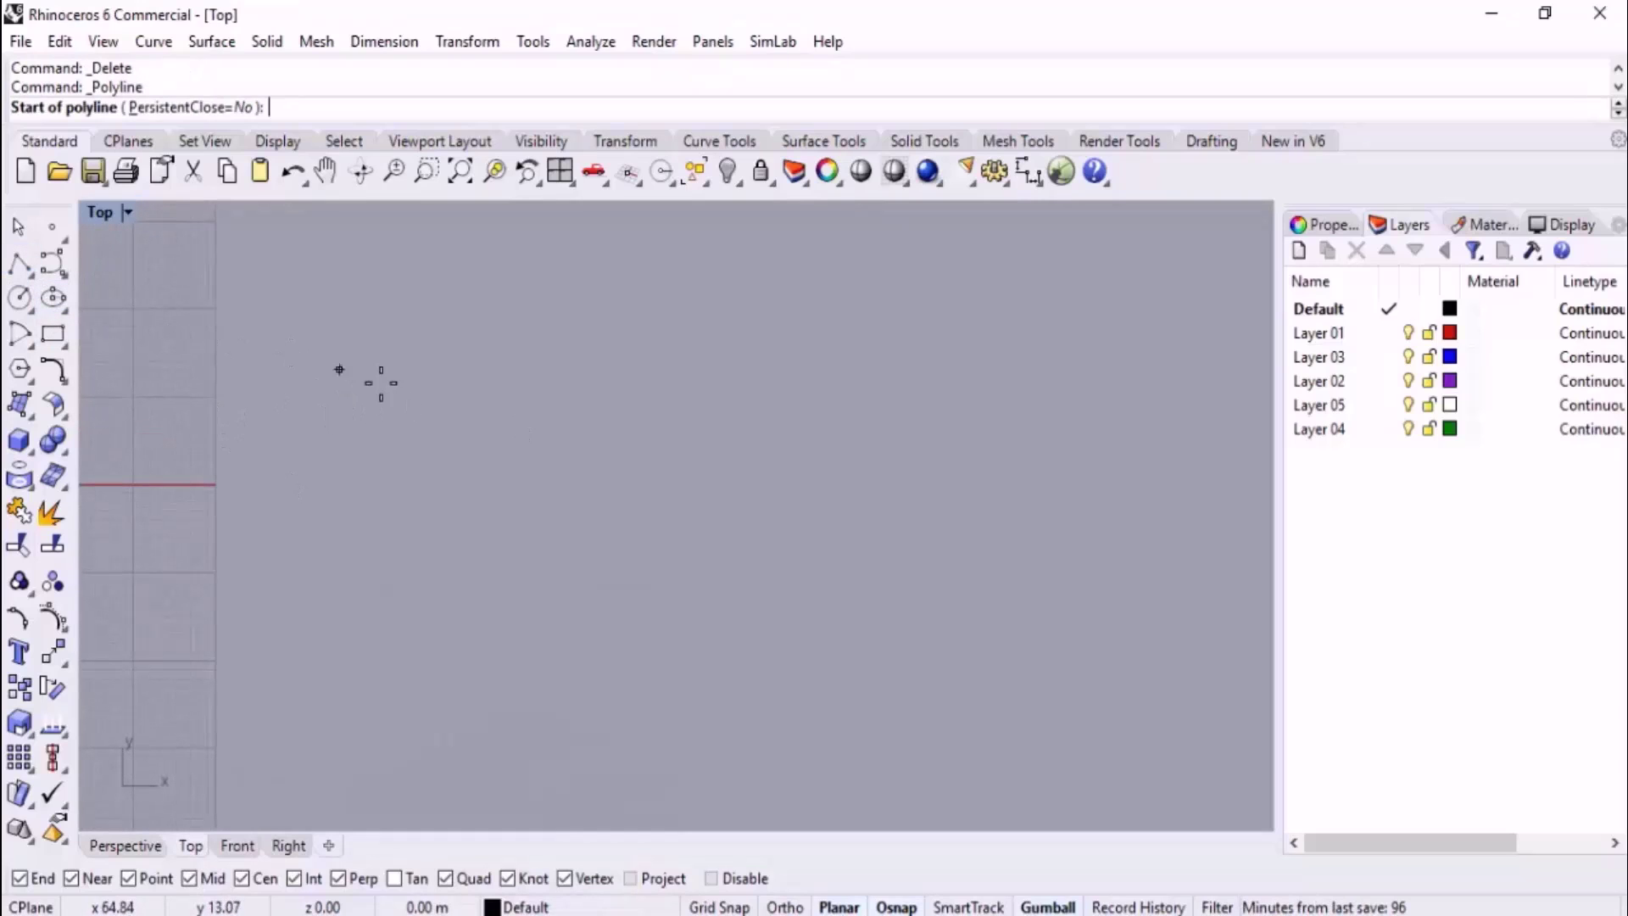
left_click(299, 424)
left_click(504, 424, "shift")
right_click(705, 461)
right_click_drag(705, 462, 615, 439)
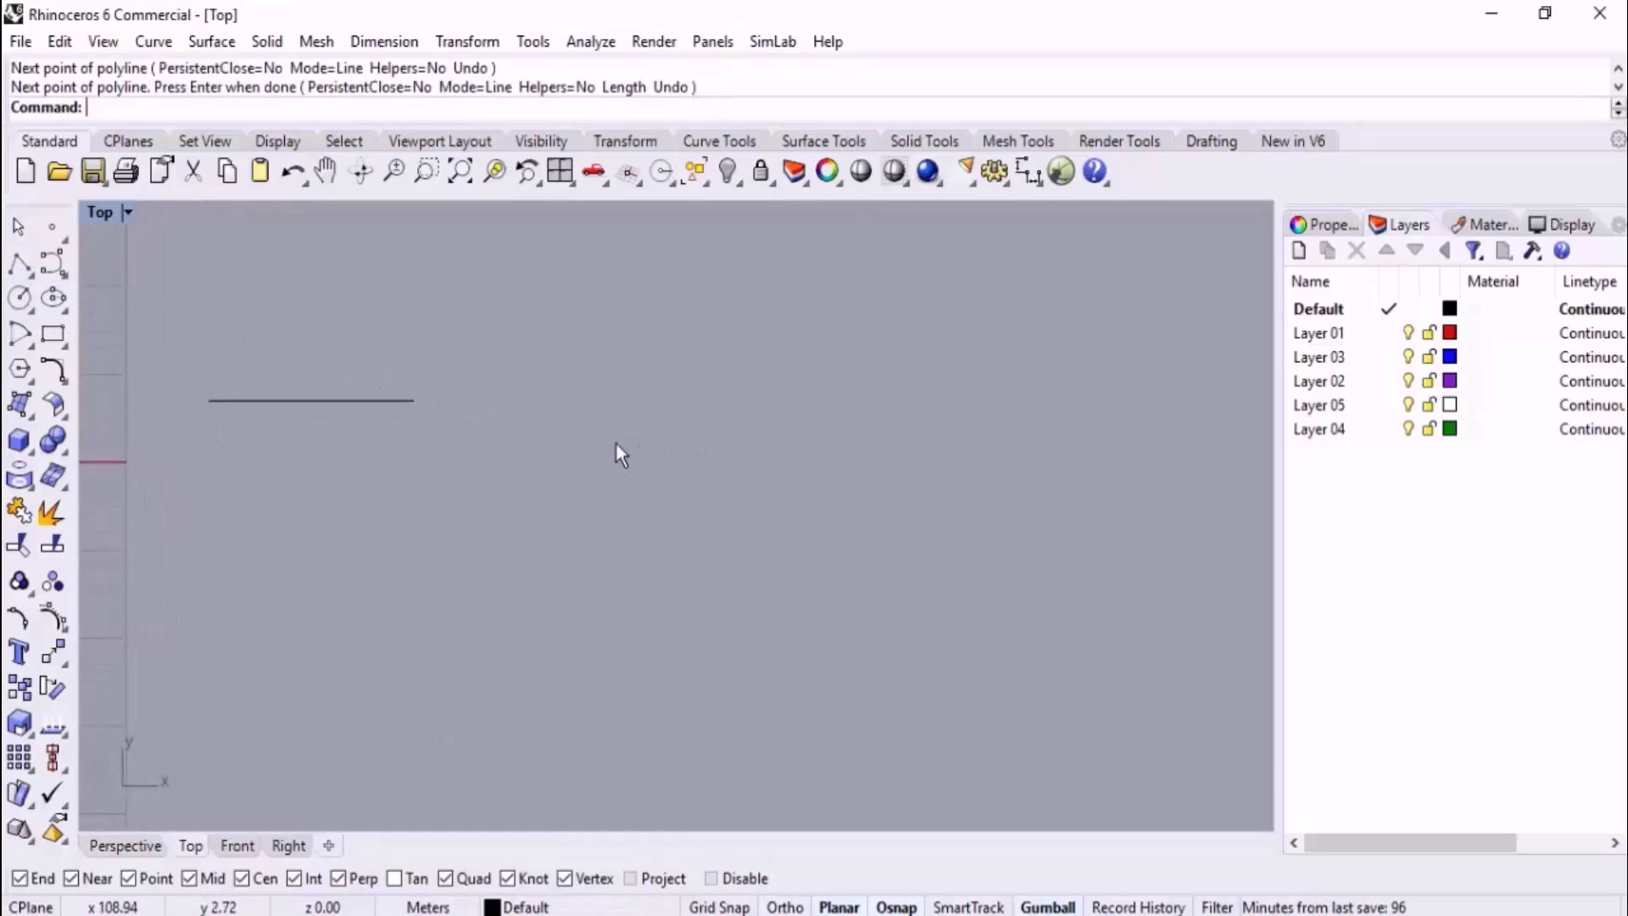
right_click(678, 512)
left_click(569, 516)
left_click(839, 511)
right_click(841, 512)
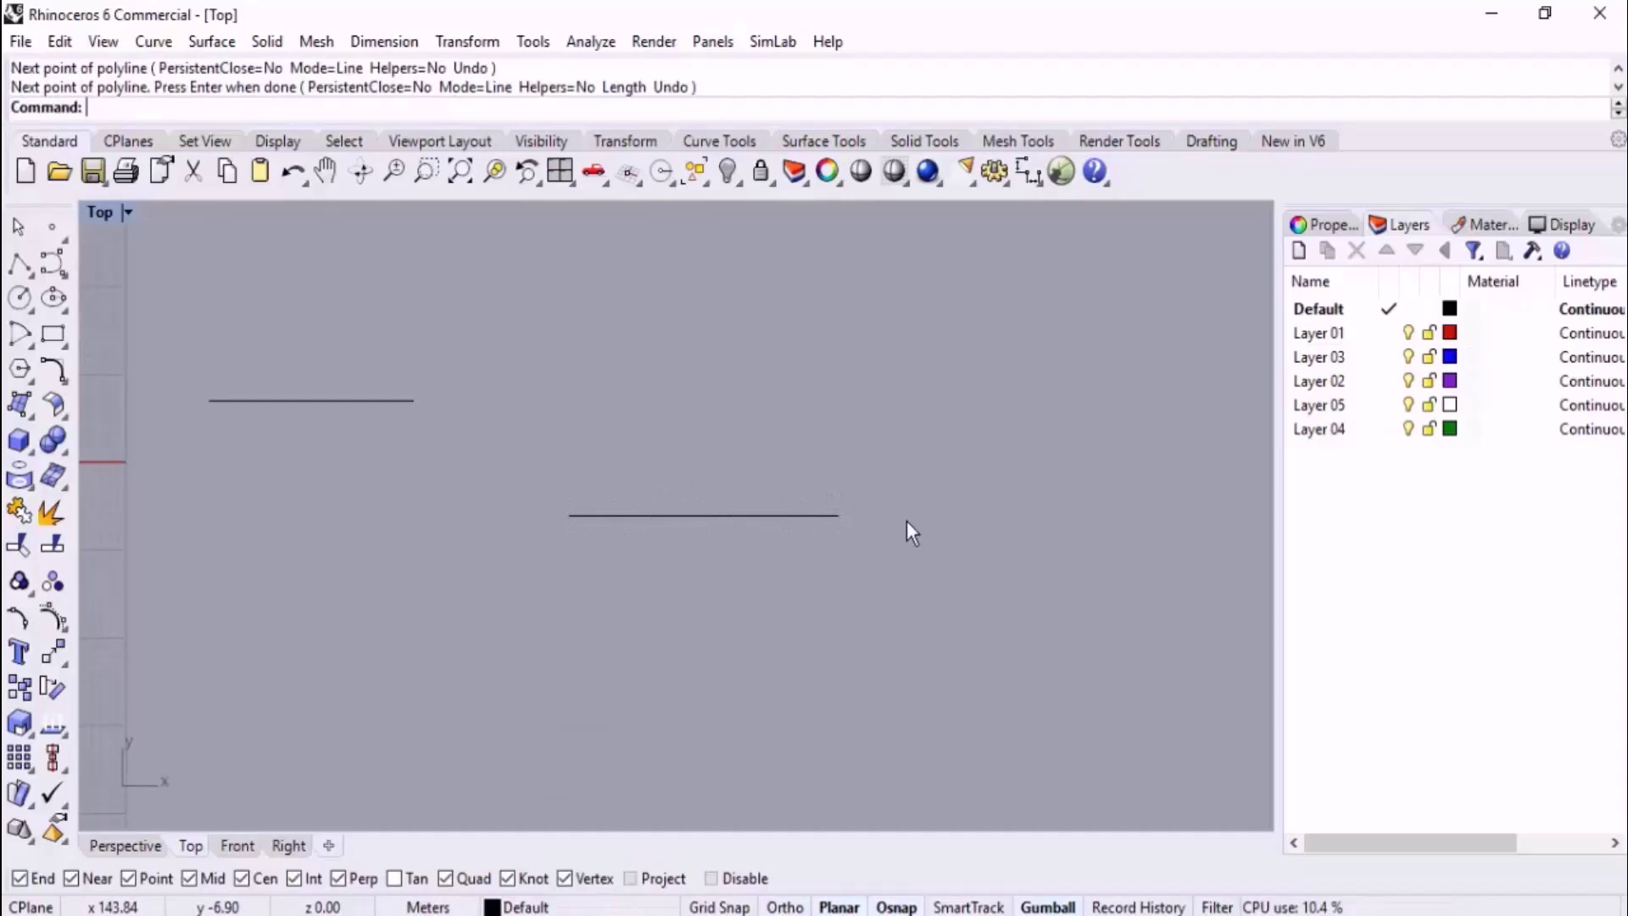
With Record History on, blend the two lines into an S-curve, curvature-continuous at end 1.
left_click(1149, 906)
type("BlendCrv")
key("Return")
left_click(403, 401)
left_click(582, 516)
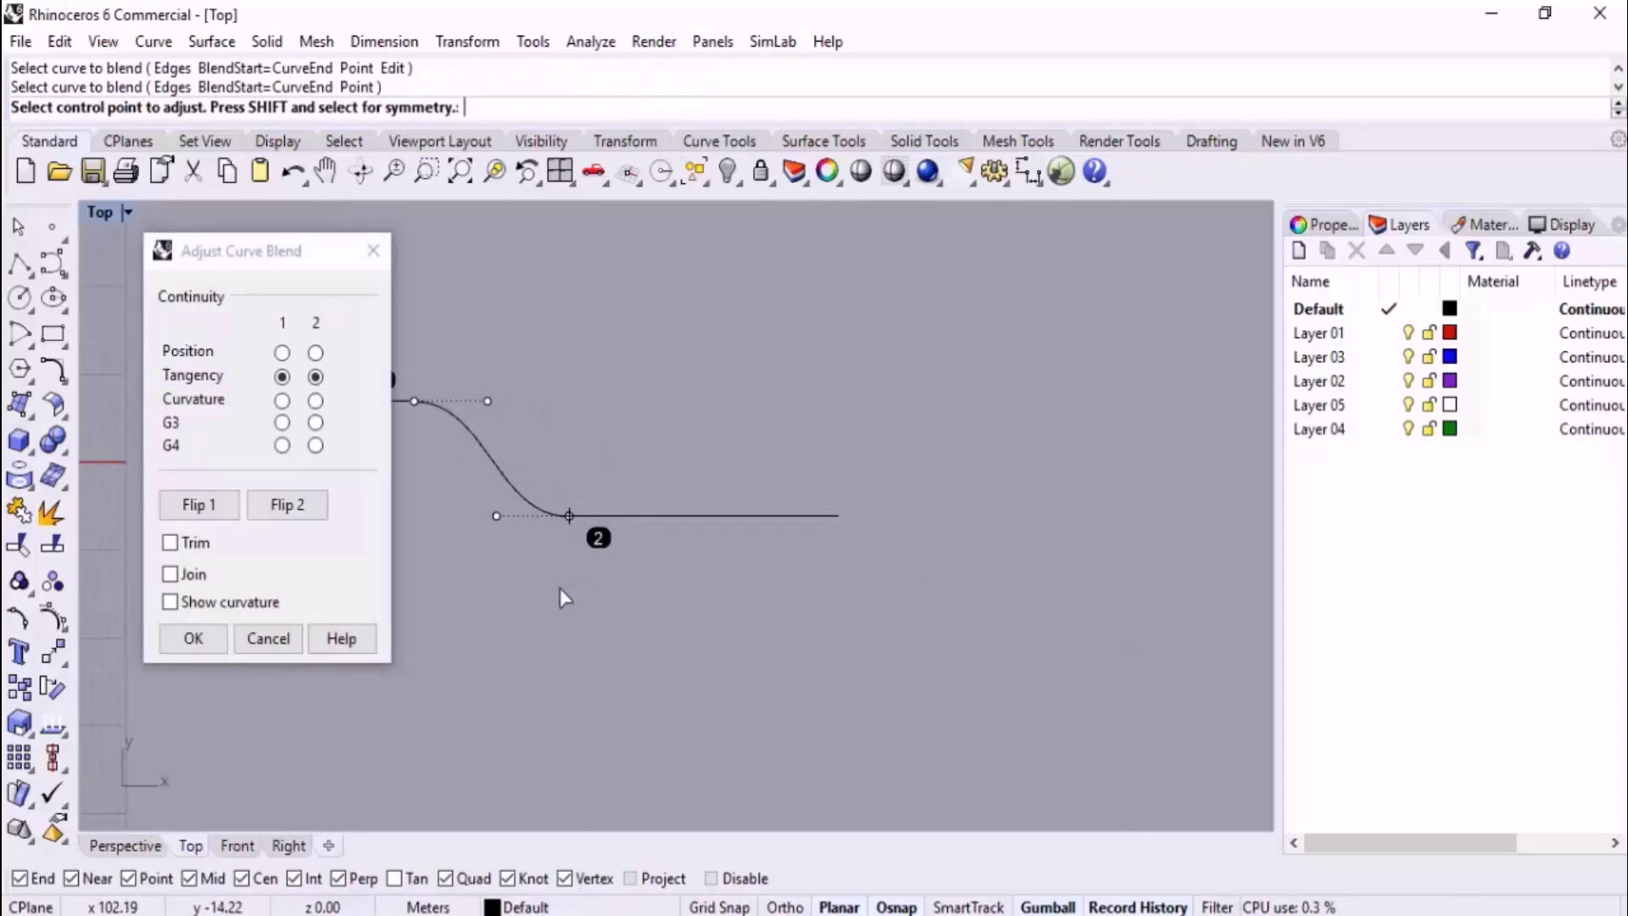
left_click(283, 401)
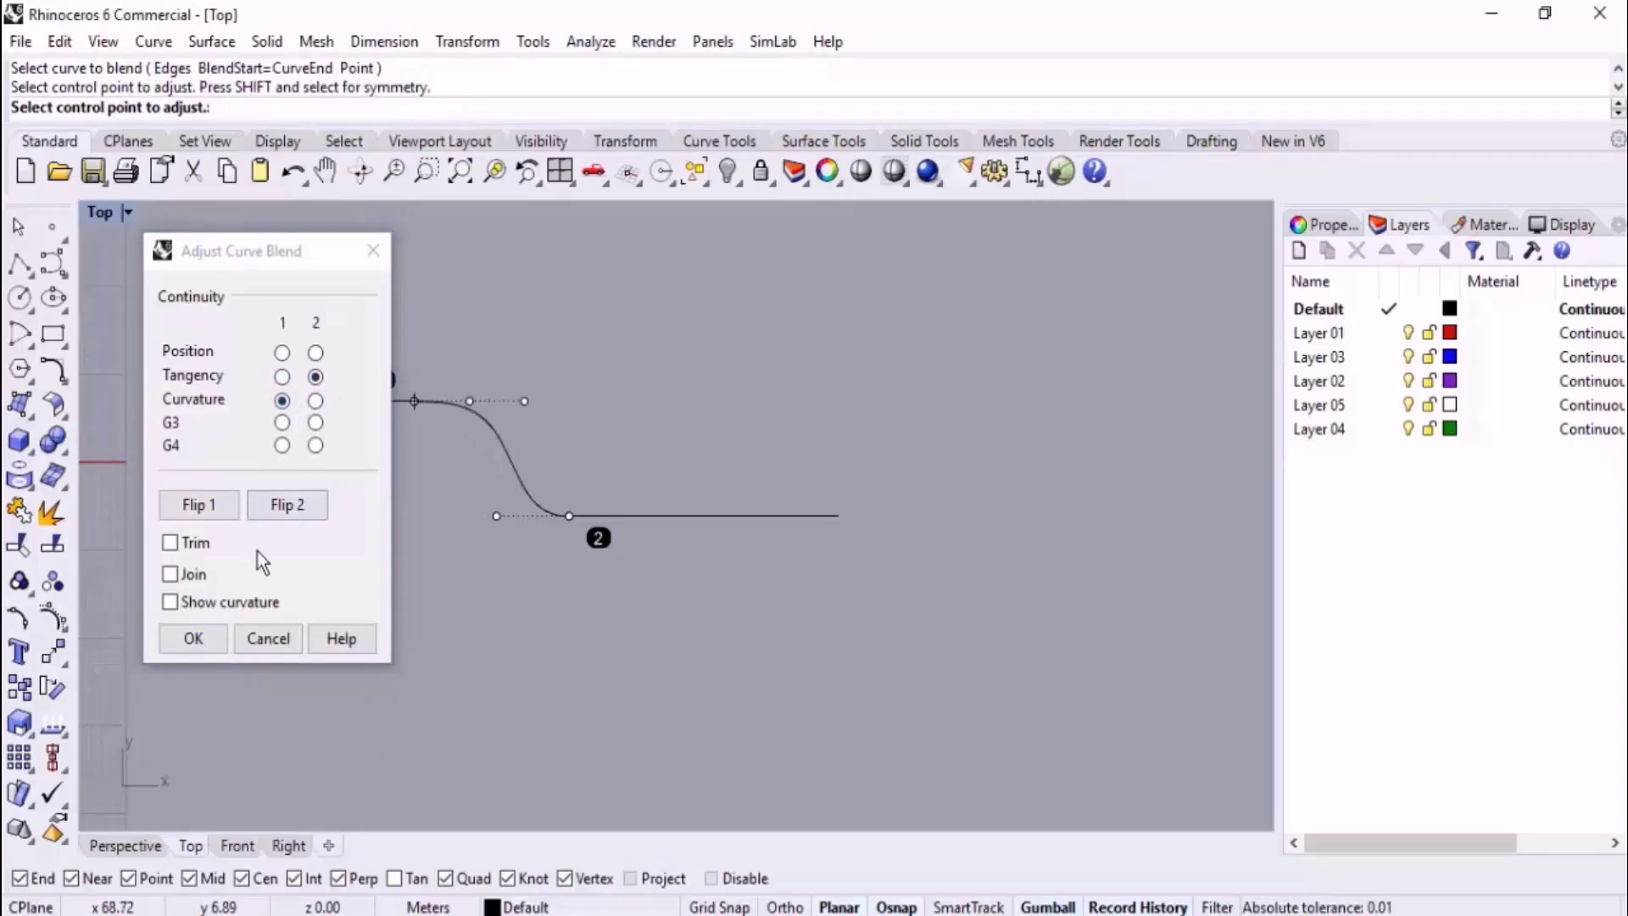
left_click(195, 638)
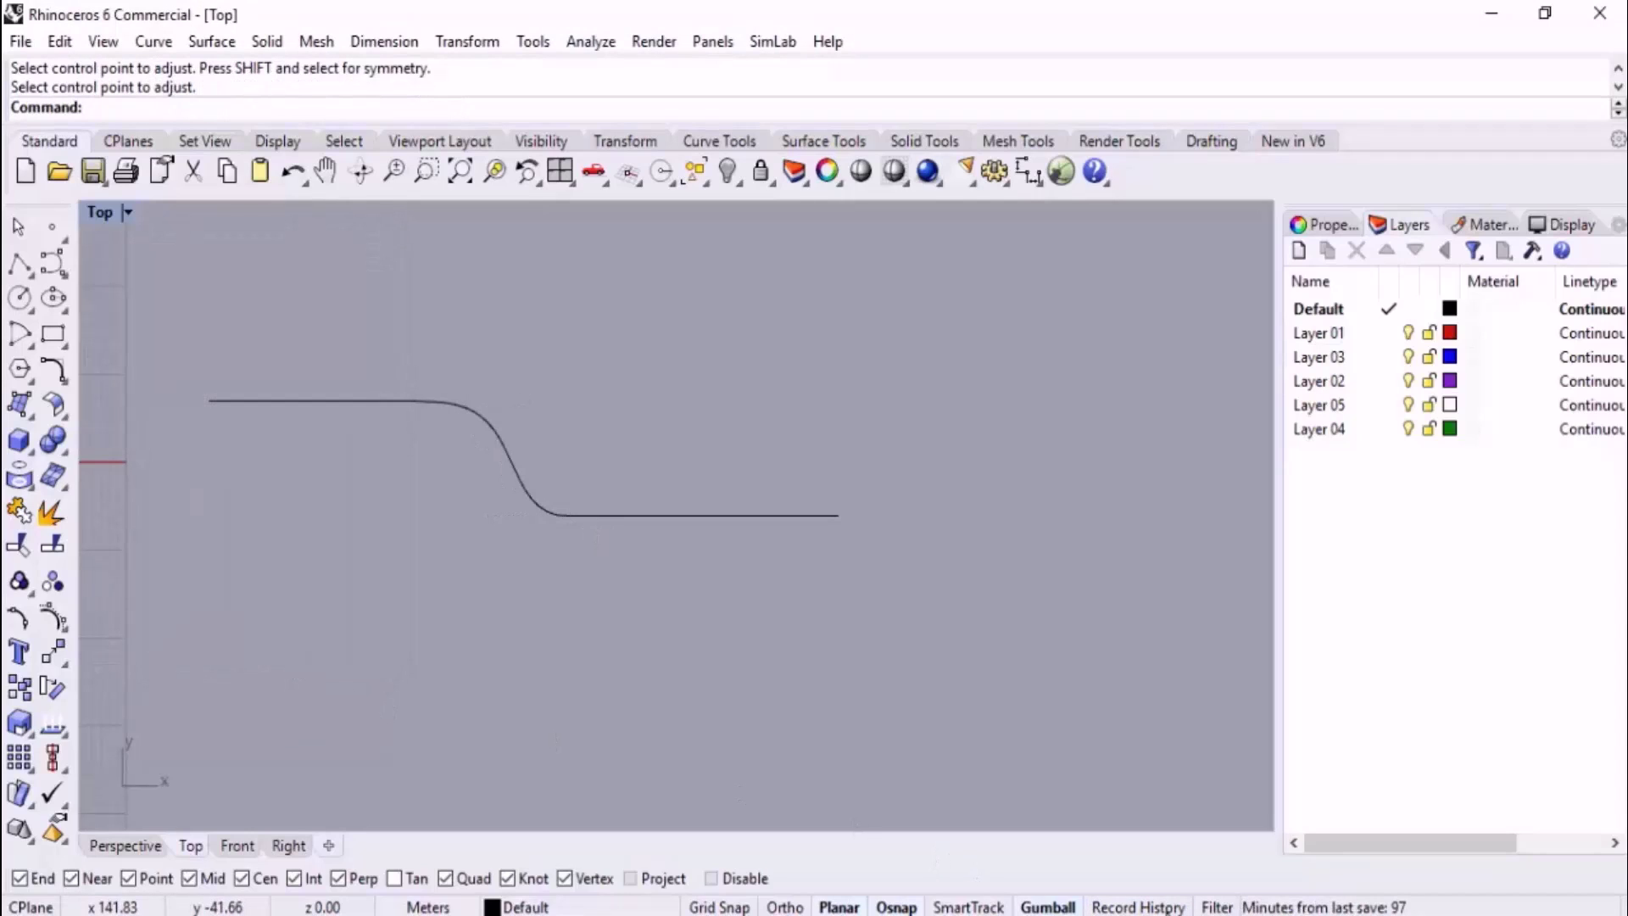
scroll(845, 536, "down", 3)
right_click_drag(845, 536, 710, 547)
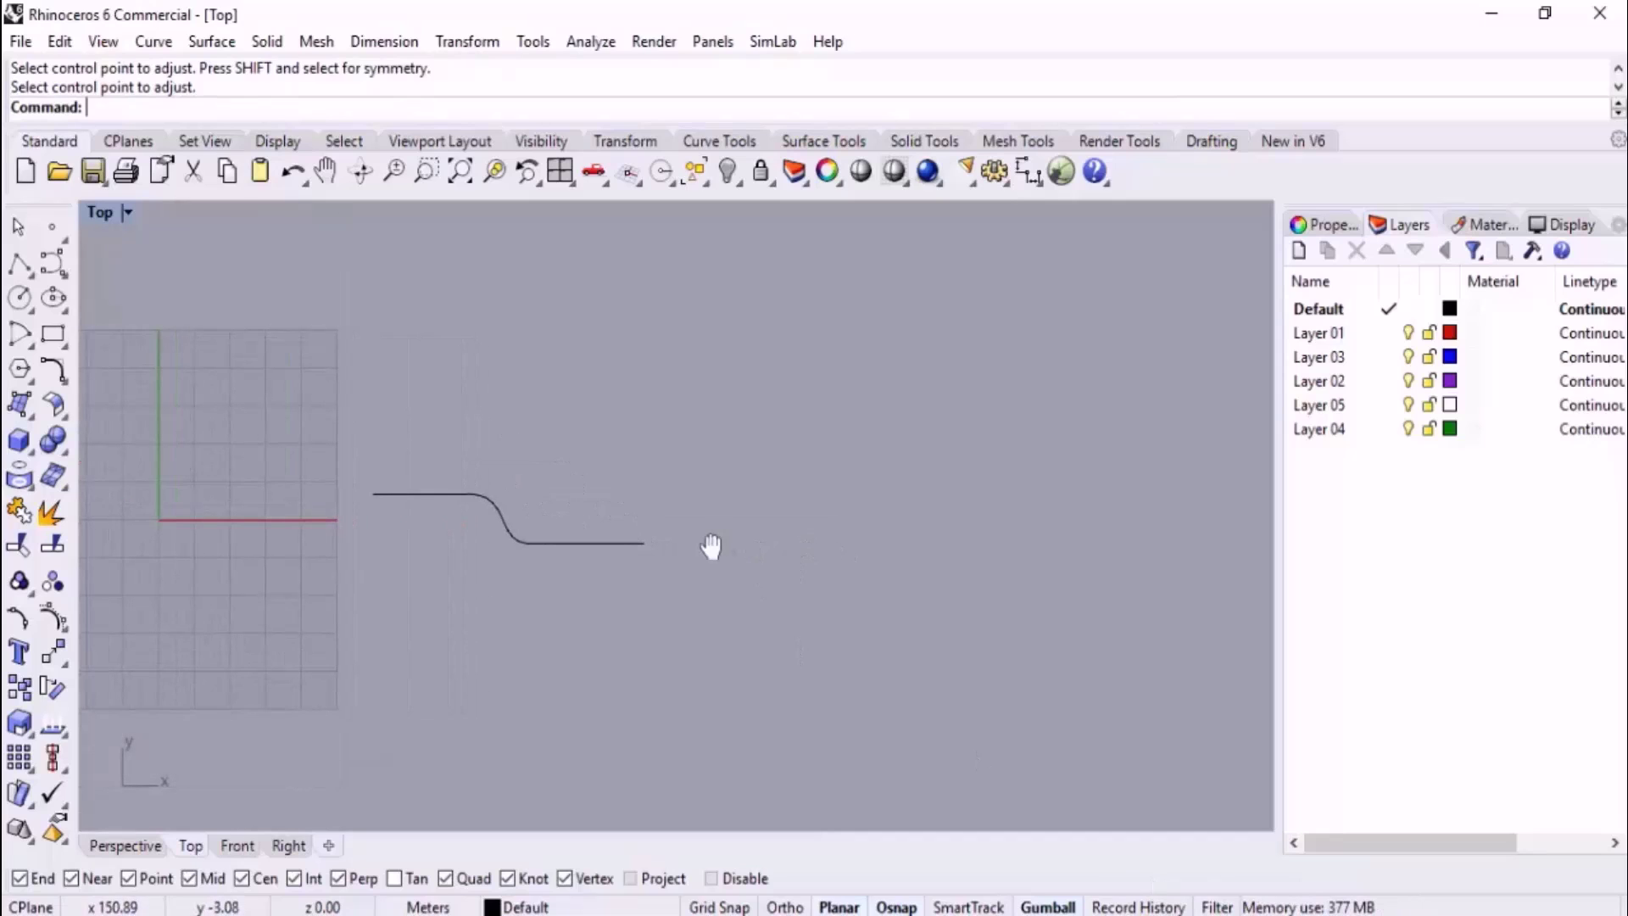
Draw a horizontal line and a vertical line below its right end.
left_click(20, 265)
left_click(740, 371)
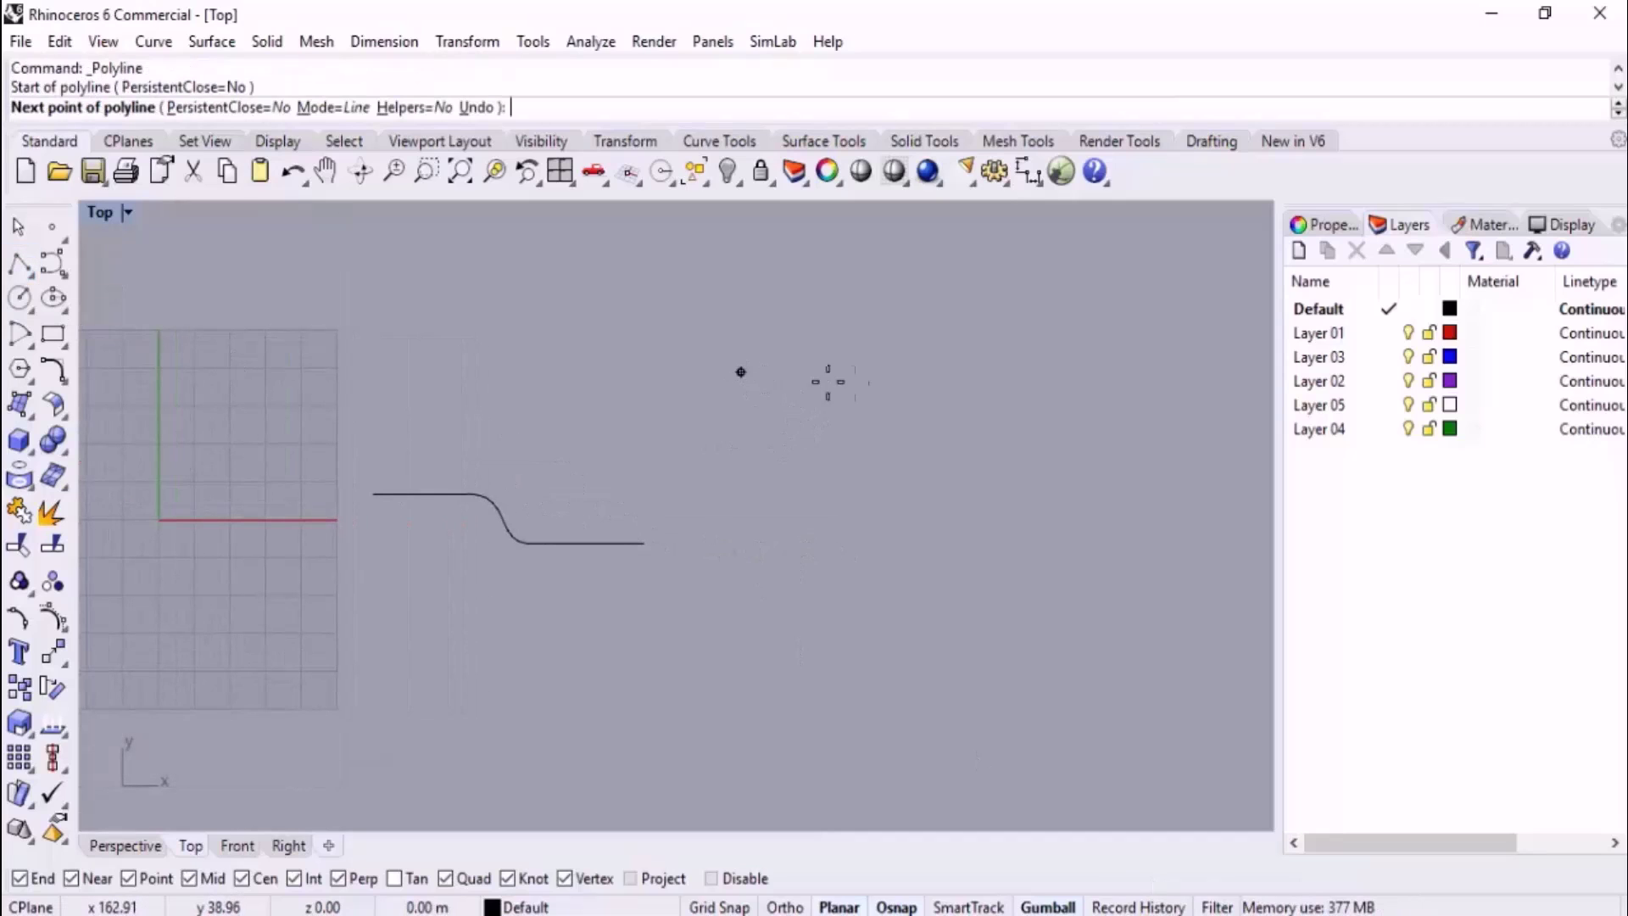
left_click(909, 372)
key("Return")
key("Return")
left_click(974, 551)
left_click(974, 437)
key("Return")
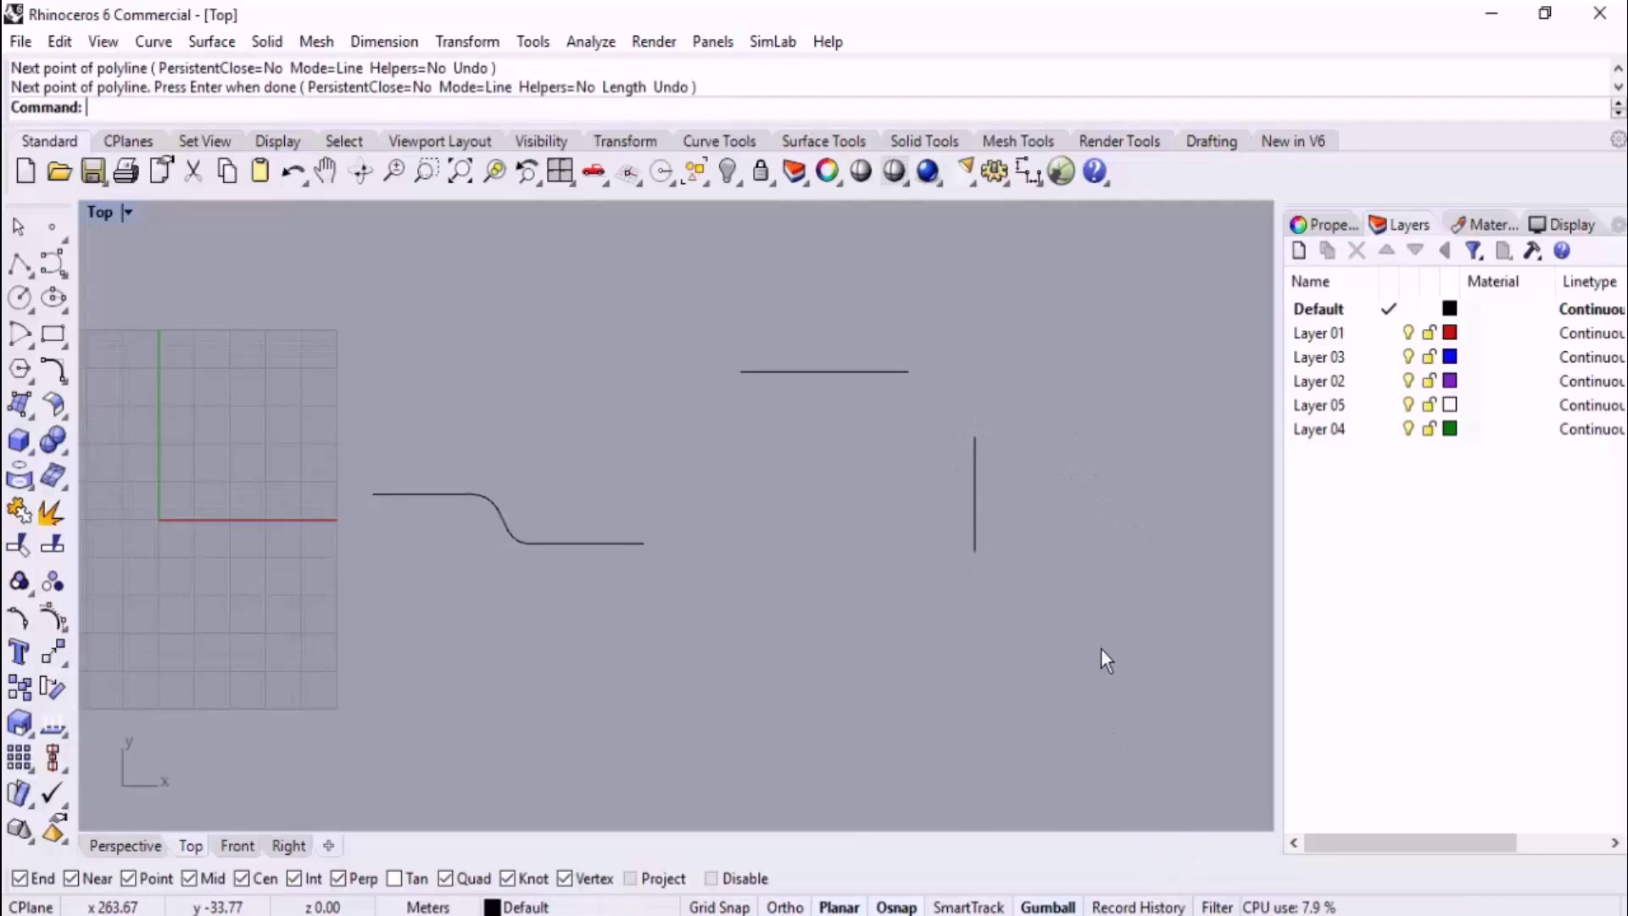
Blend the horizontal and vertical line ends into a rounded corner with BlendCrv.
type("BlendCrv")
key("Return")
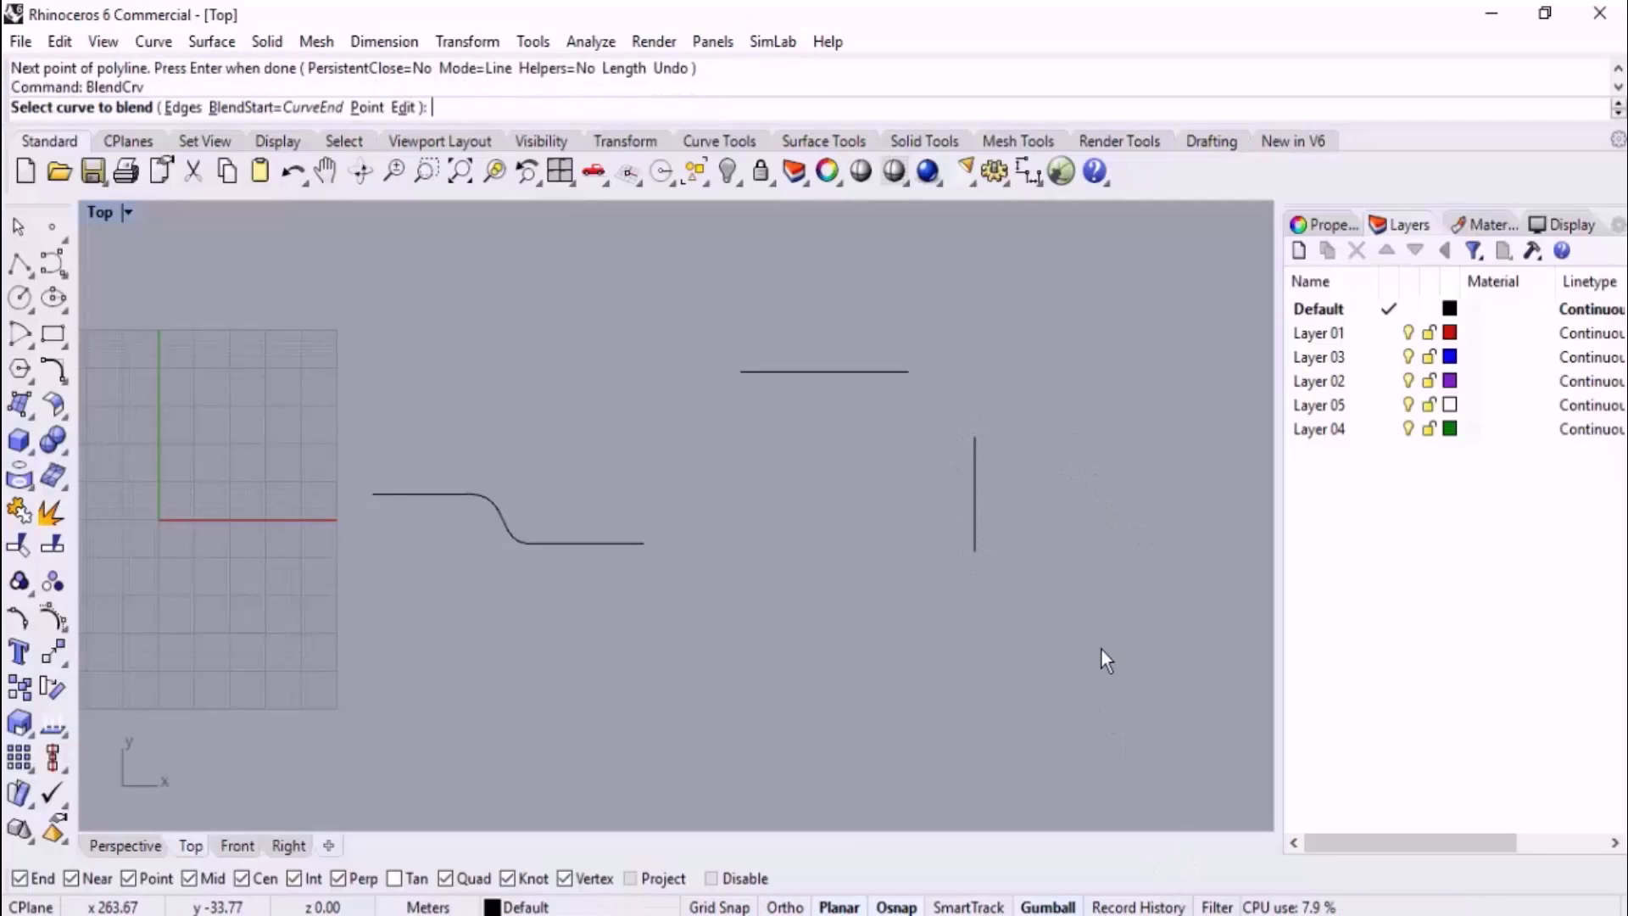
left_click(901, 370)
left_click(975, 455)
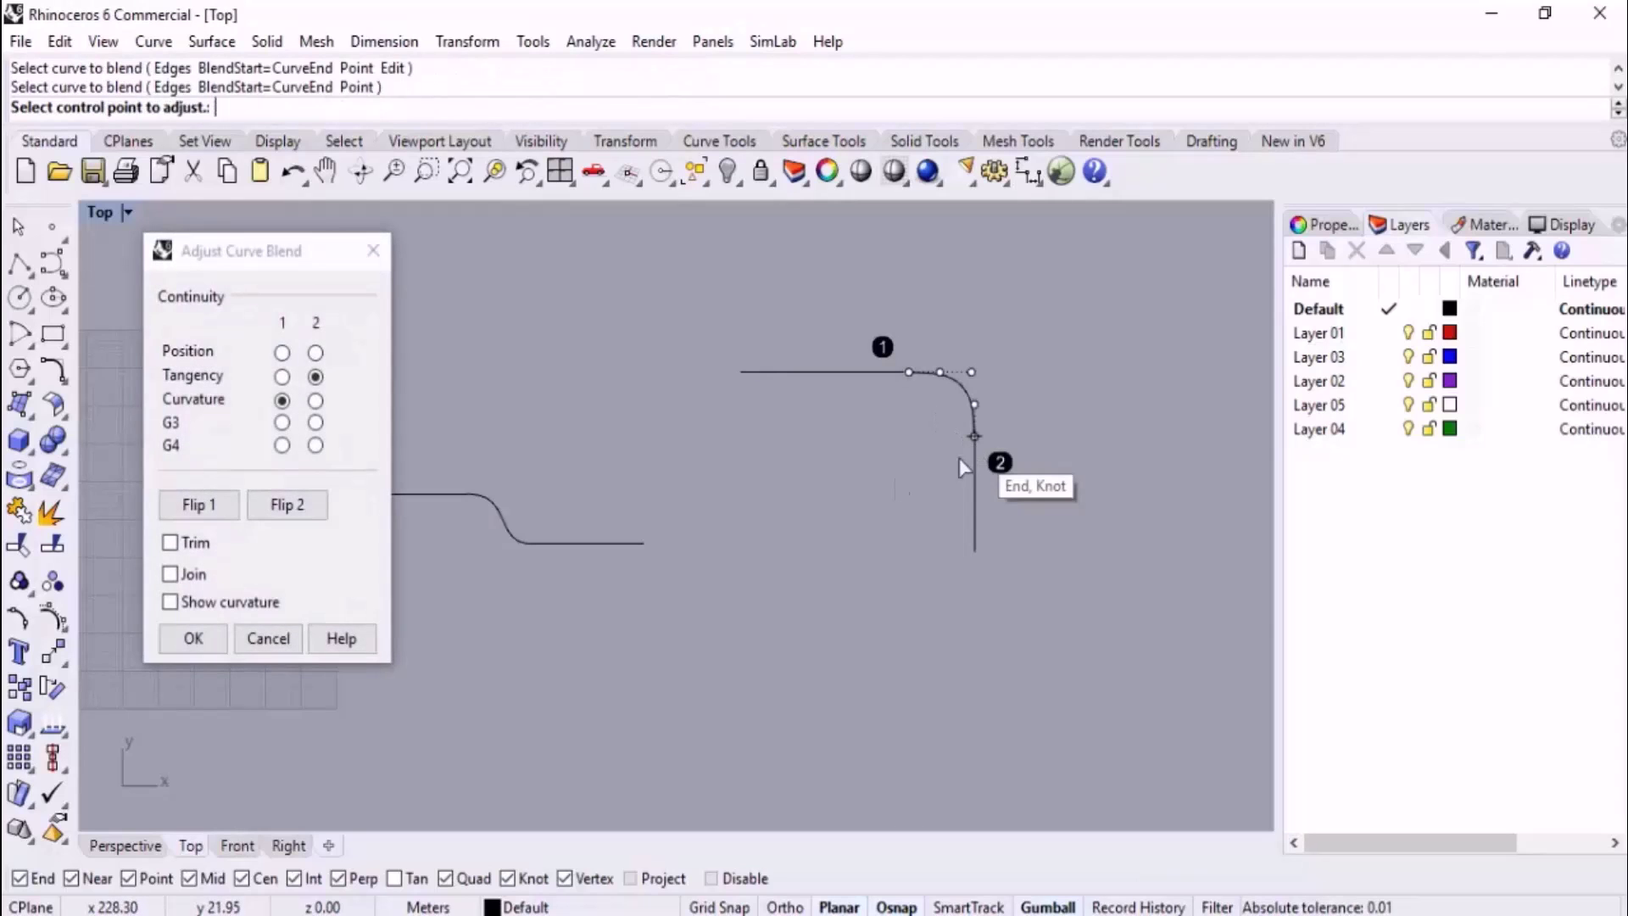
key("Return")
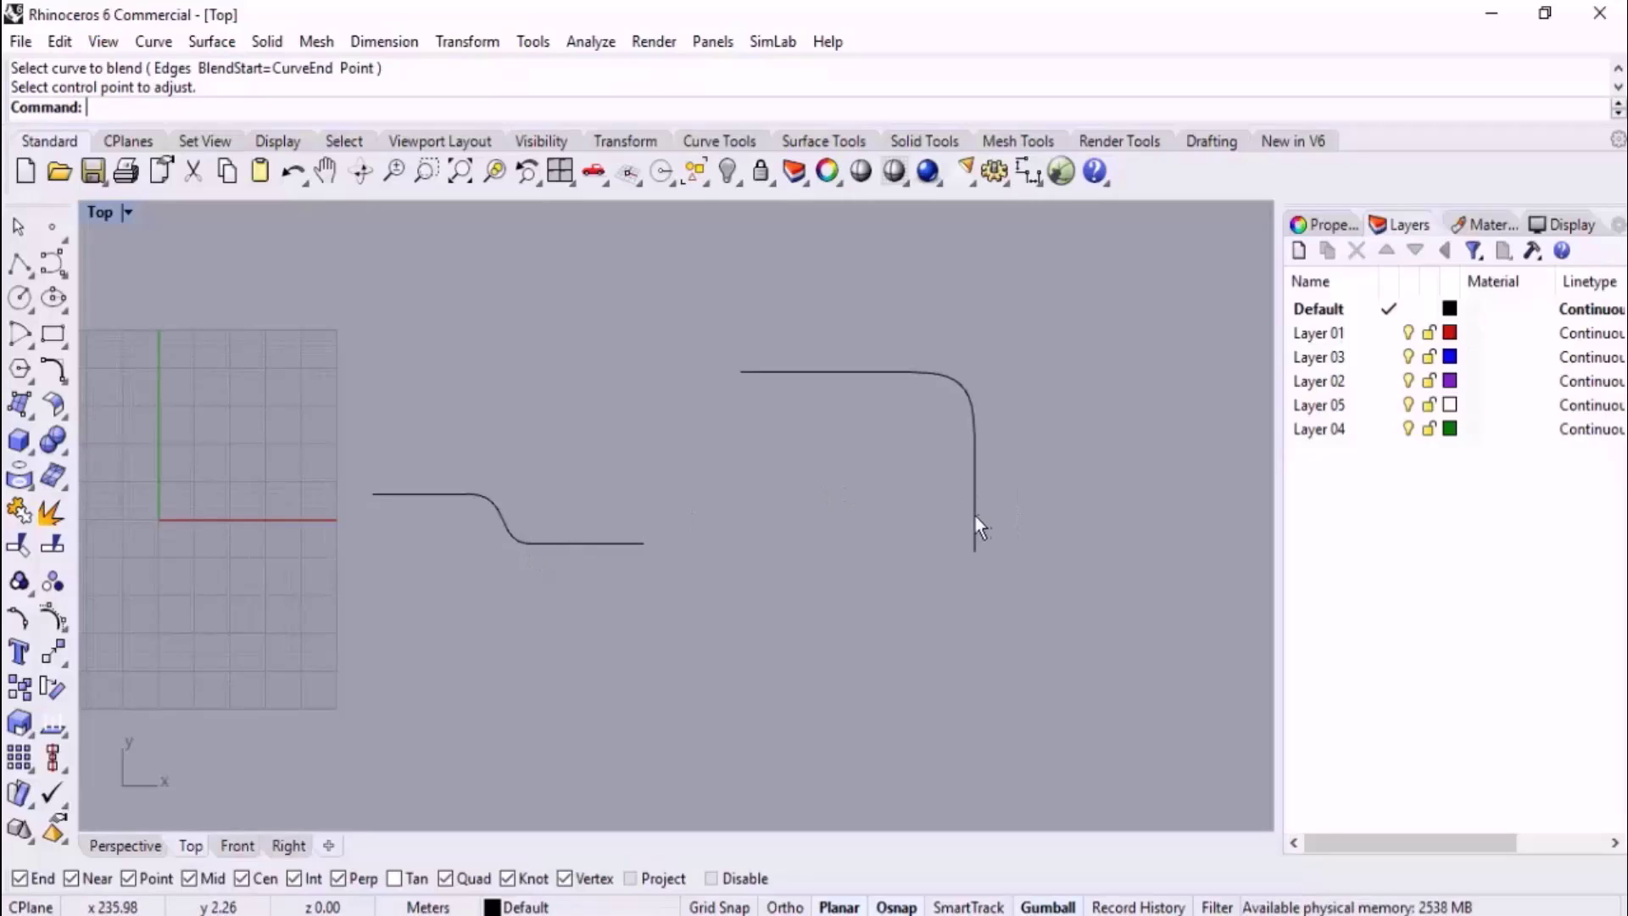
right_click_drag(808, 432, 816, 451)
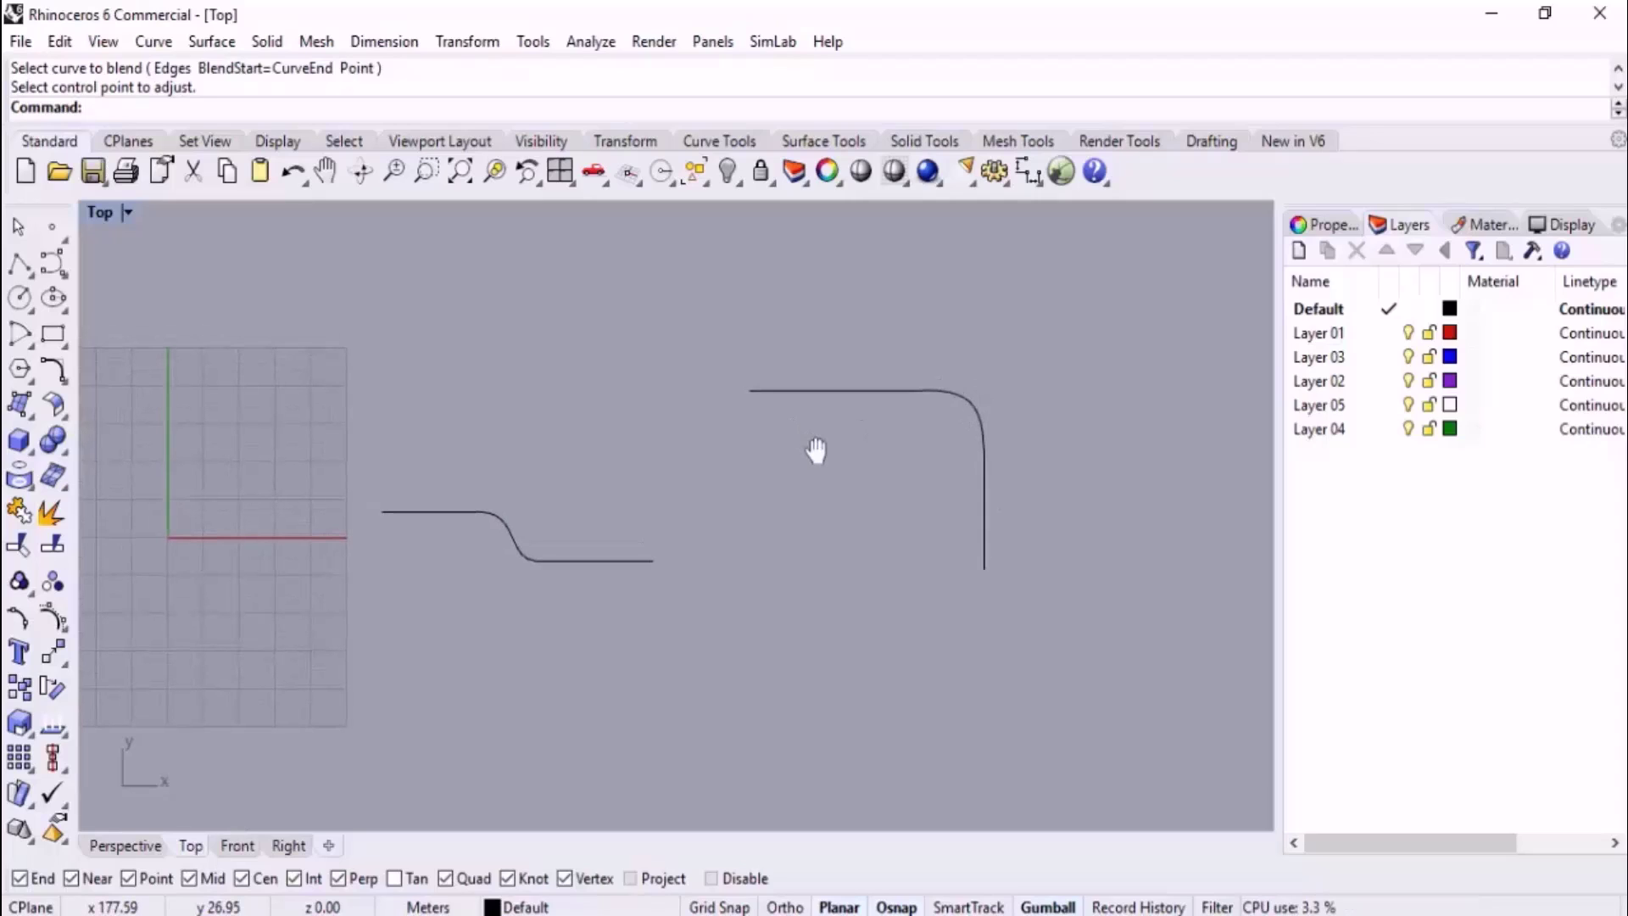
Edit the S-shaped blend to tangency at end 1 and stretch its handles symmetrically.
type("BlendCrv")
key("Return")
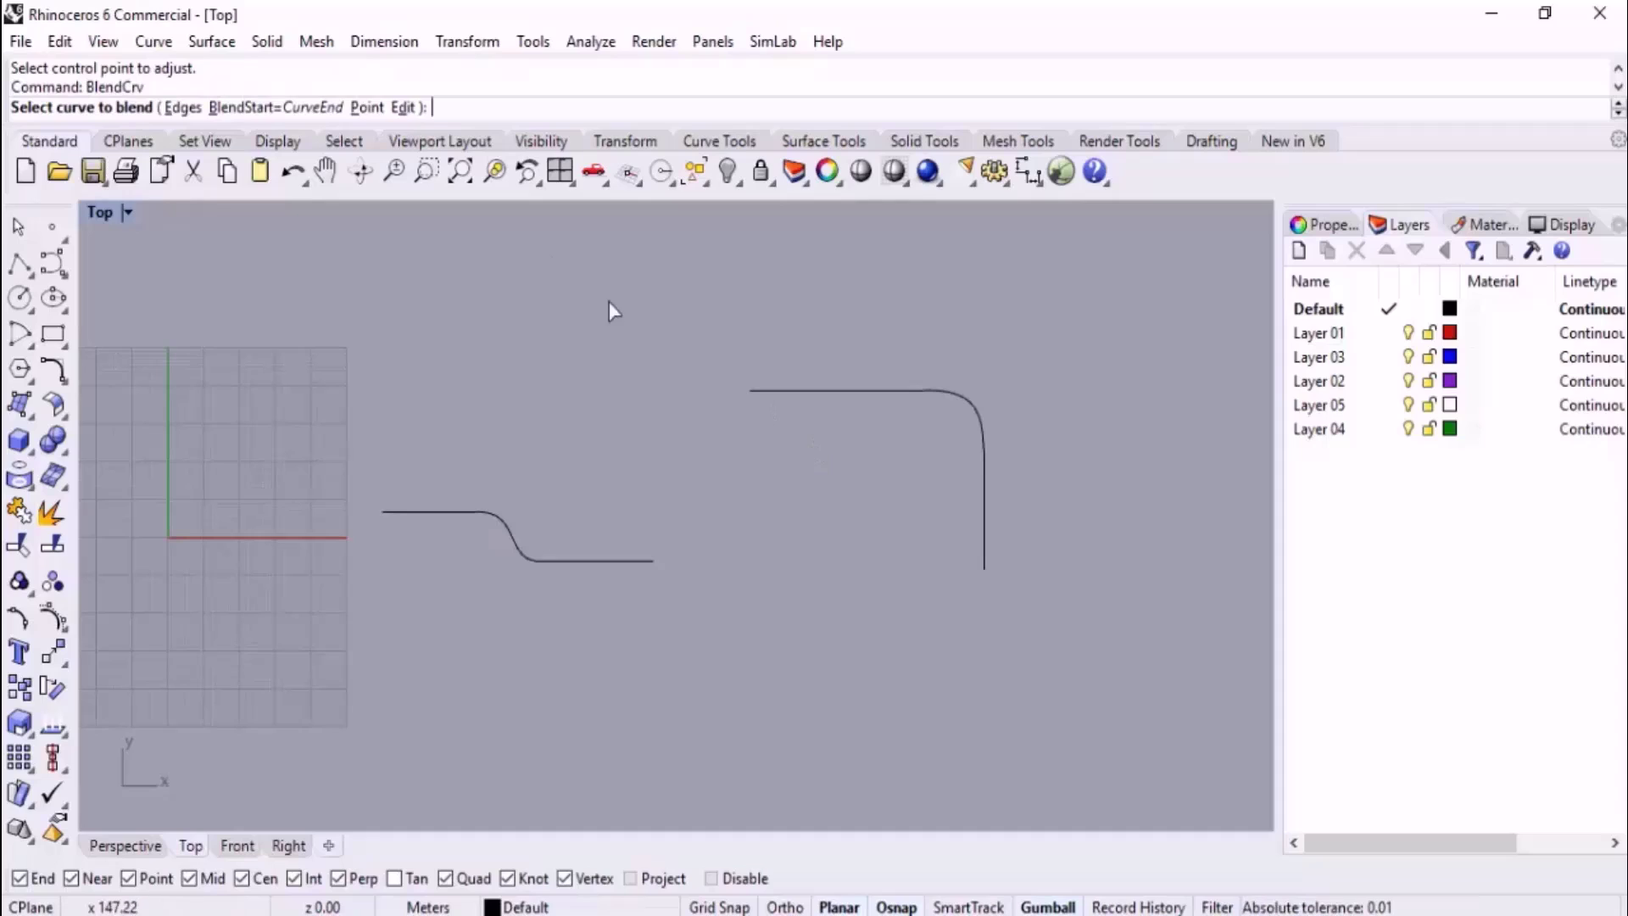
left_click(403, 109)
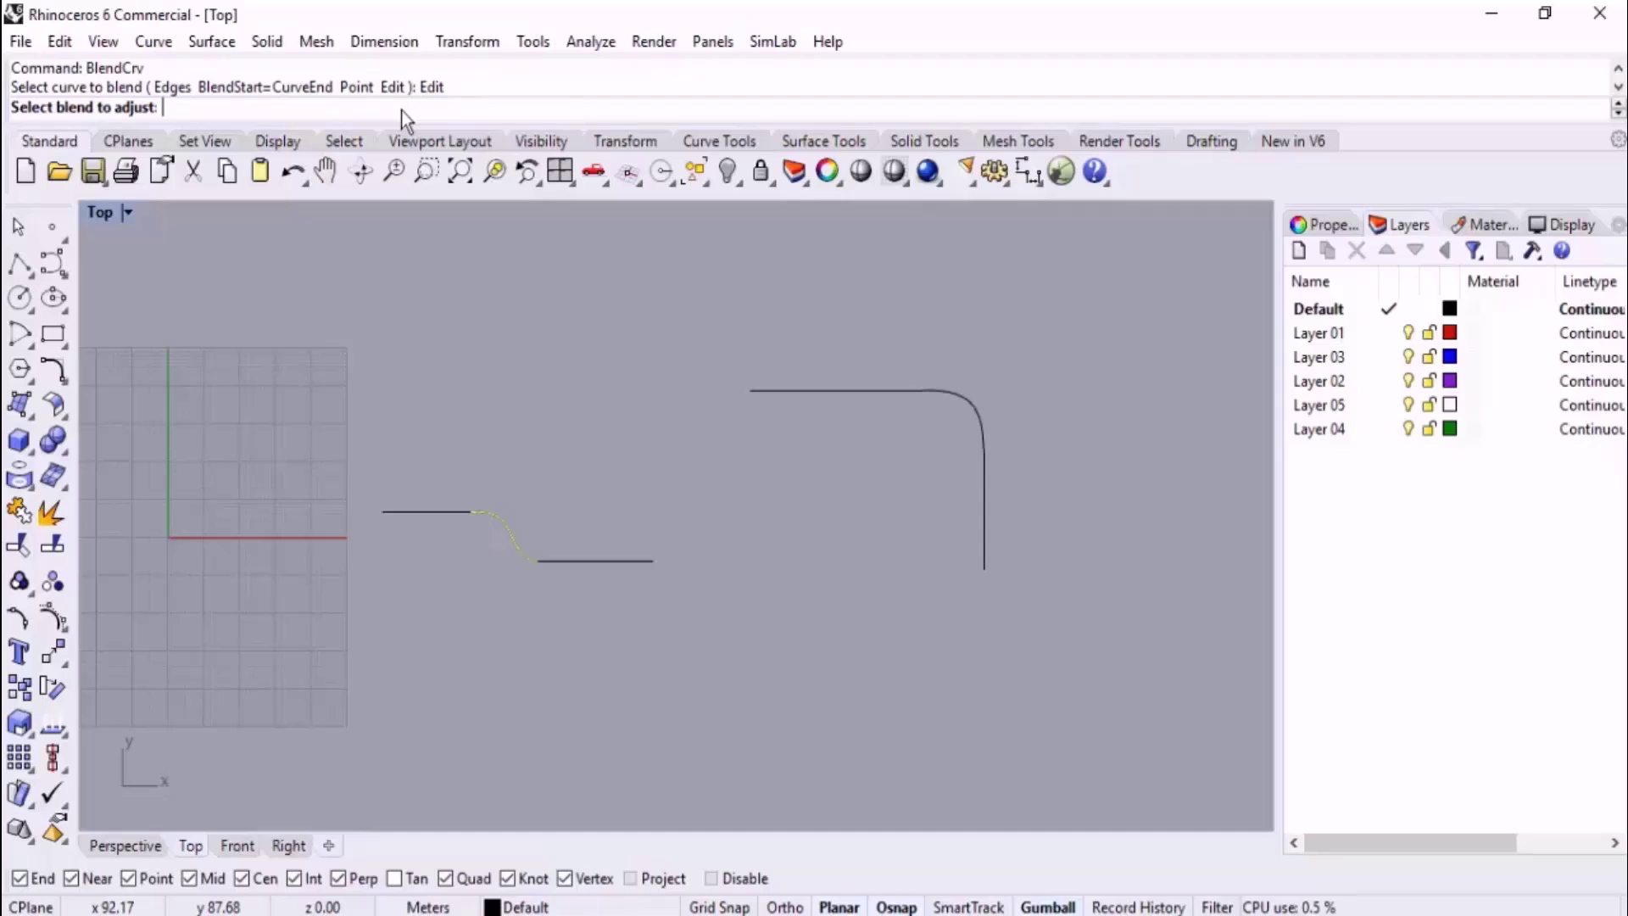
scroll(507, 548, "up", 5)
left_click(563, 496)
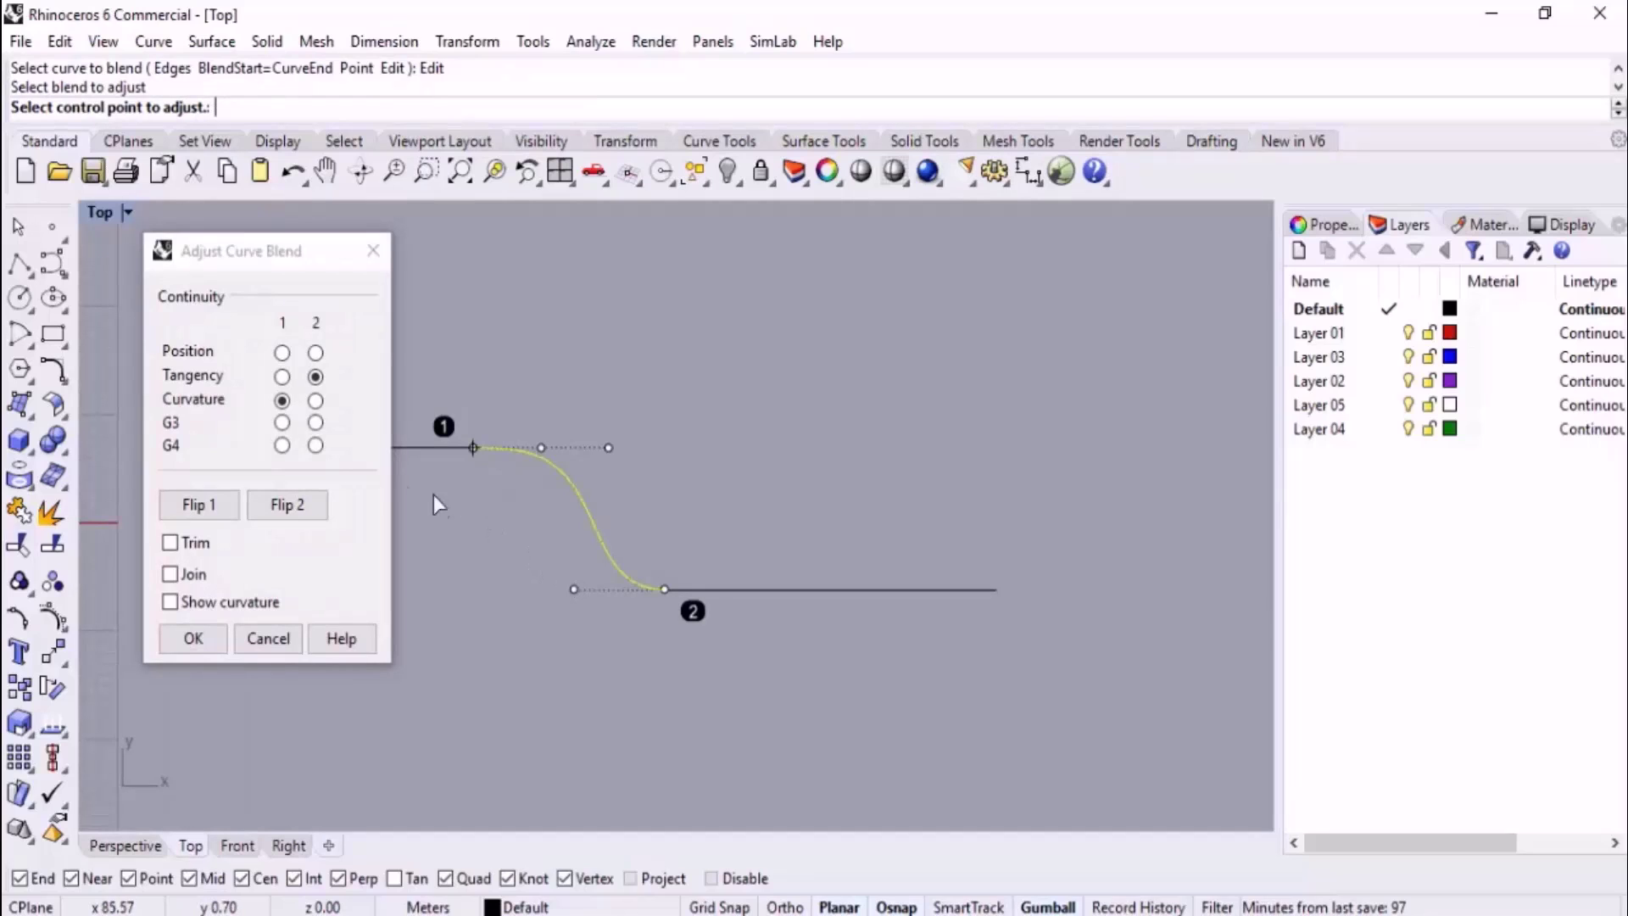
left_click(283, 376)
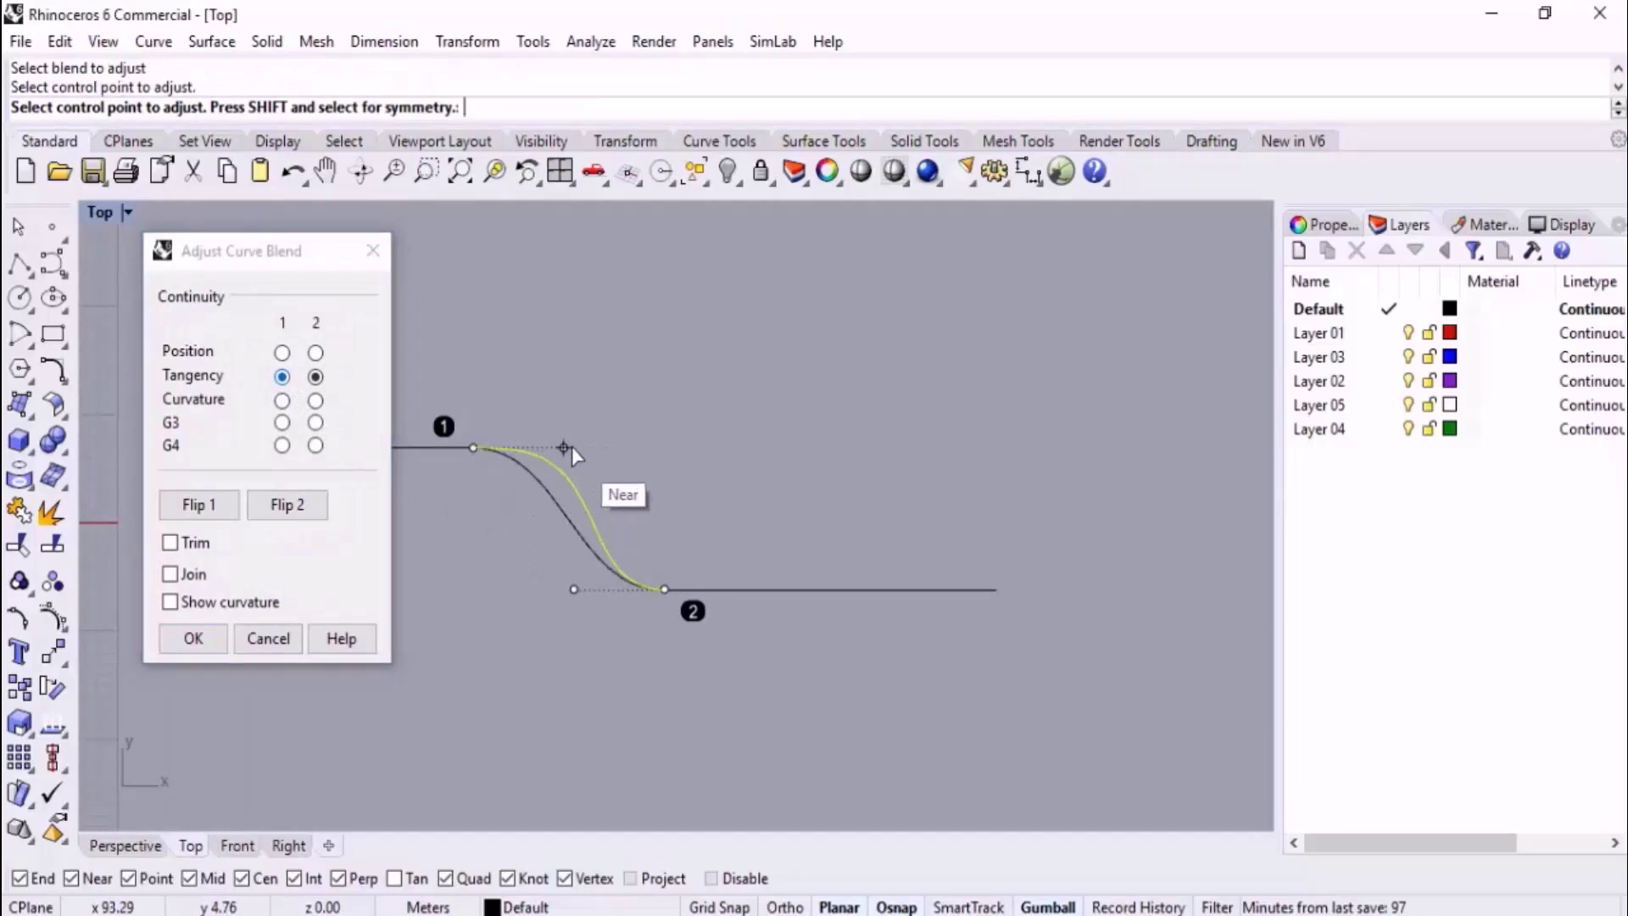
left_click_drag(565, 447, 591, 448, "shift")
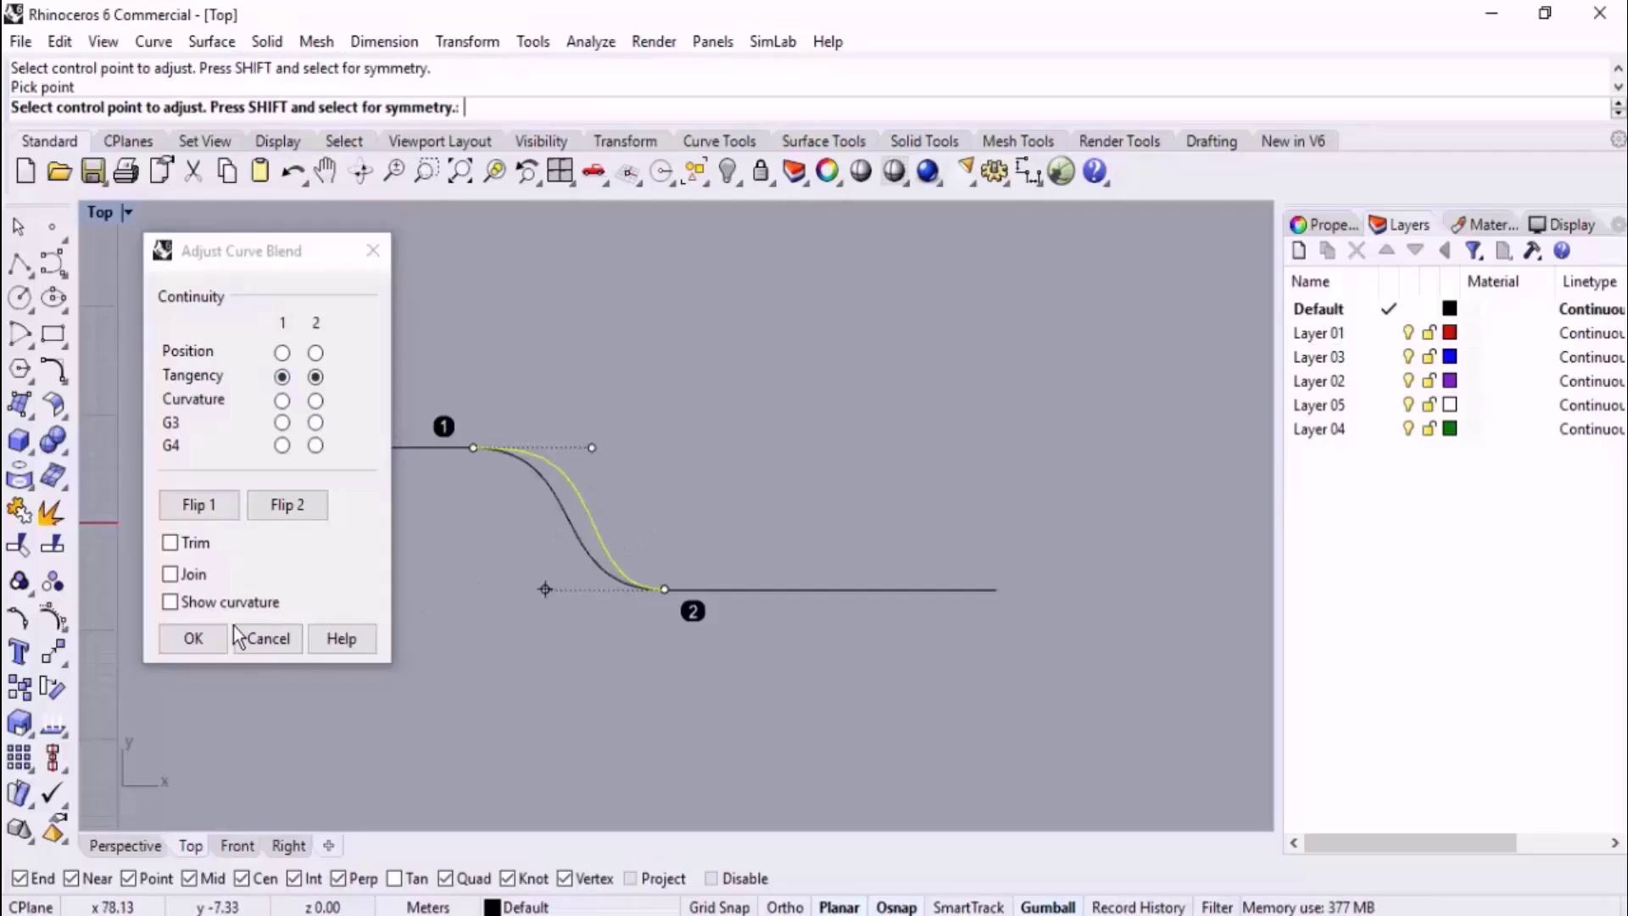
left_click(208, 641)
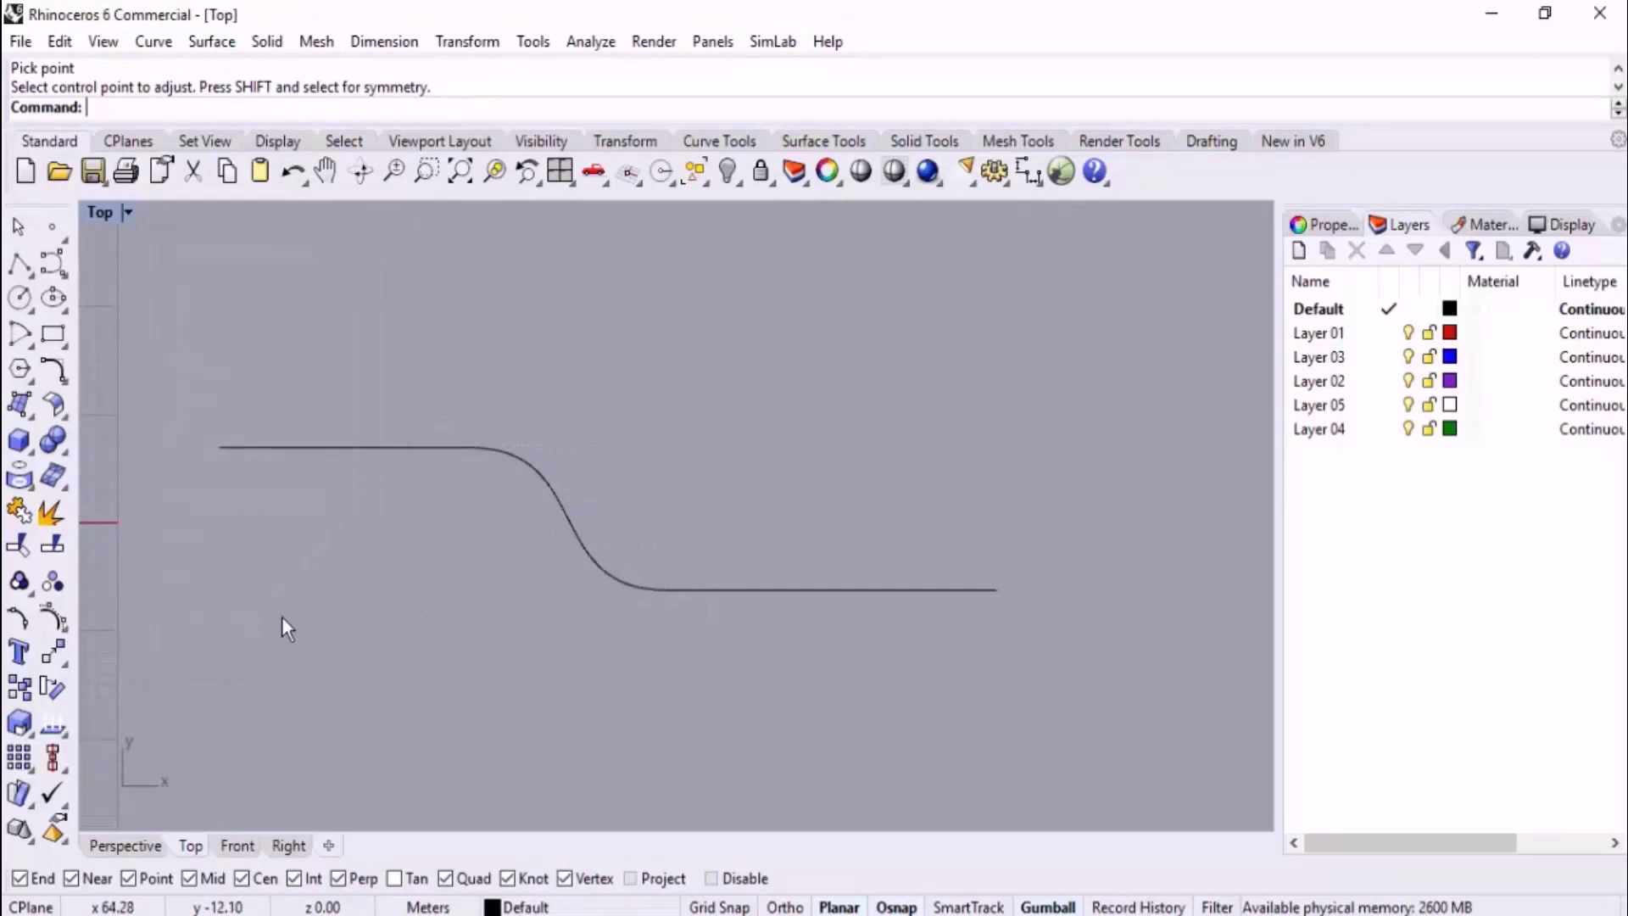
Window-select all six curves and delete them.
type("BlendCrv")
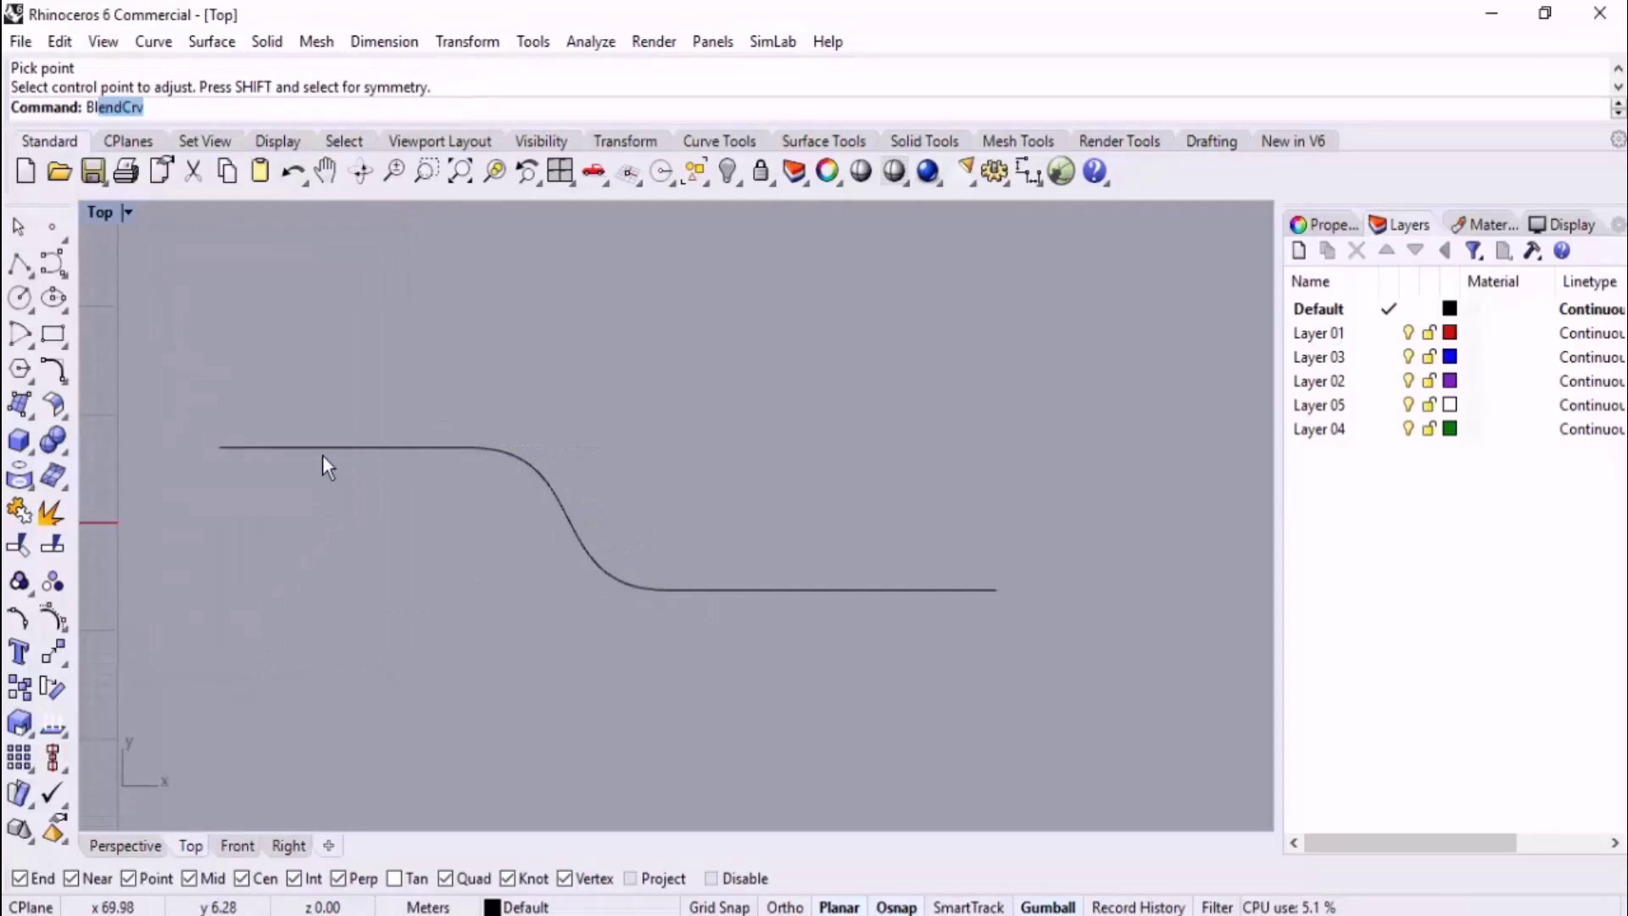
key("Return")
left_click(410, 109)
scroll(432, 475, "down", 3)
scroll(547, 557, "down", 2)
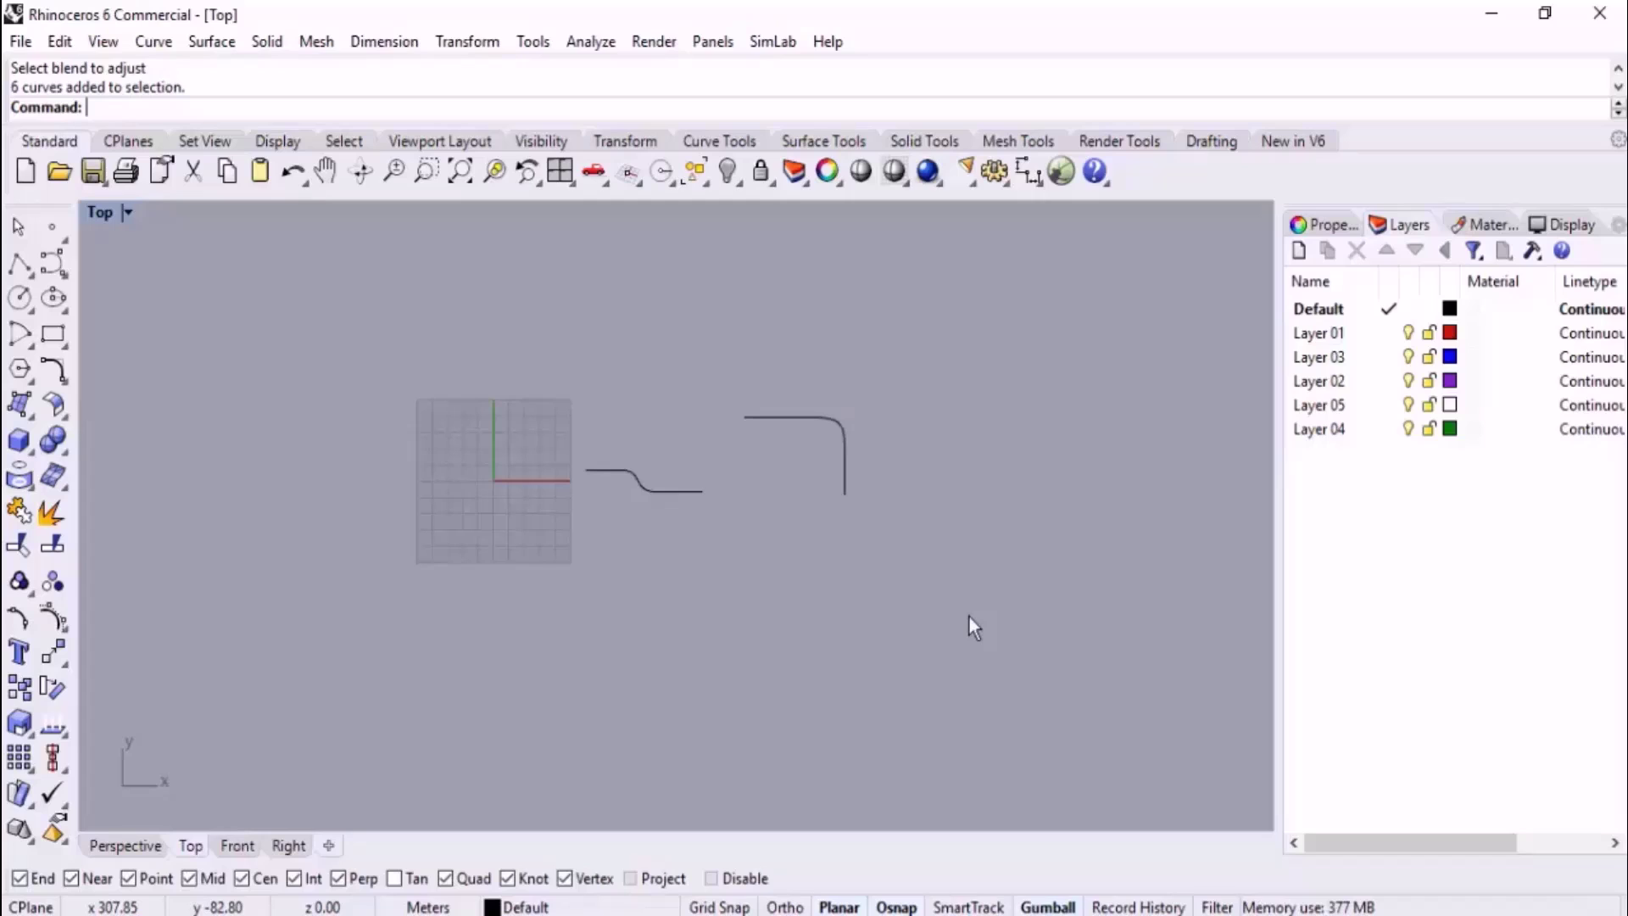
left_click_drag(957, 351, 333, 677)
key("Delete")
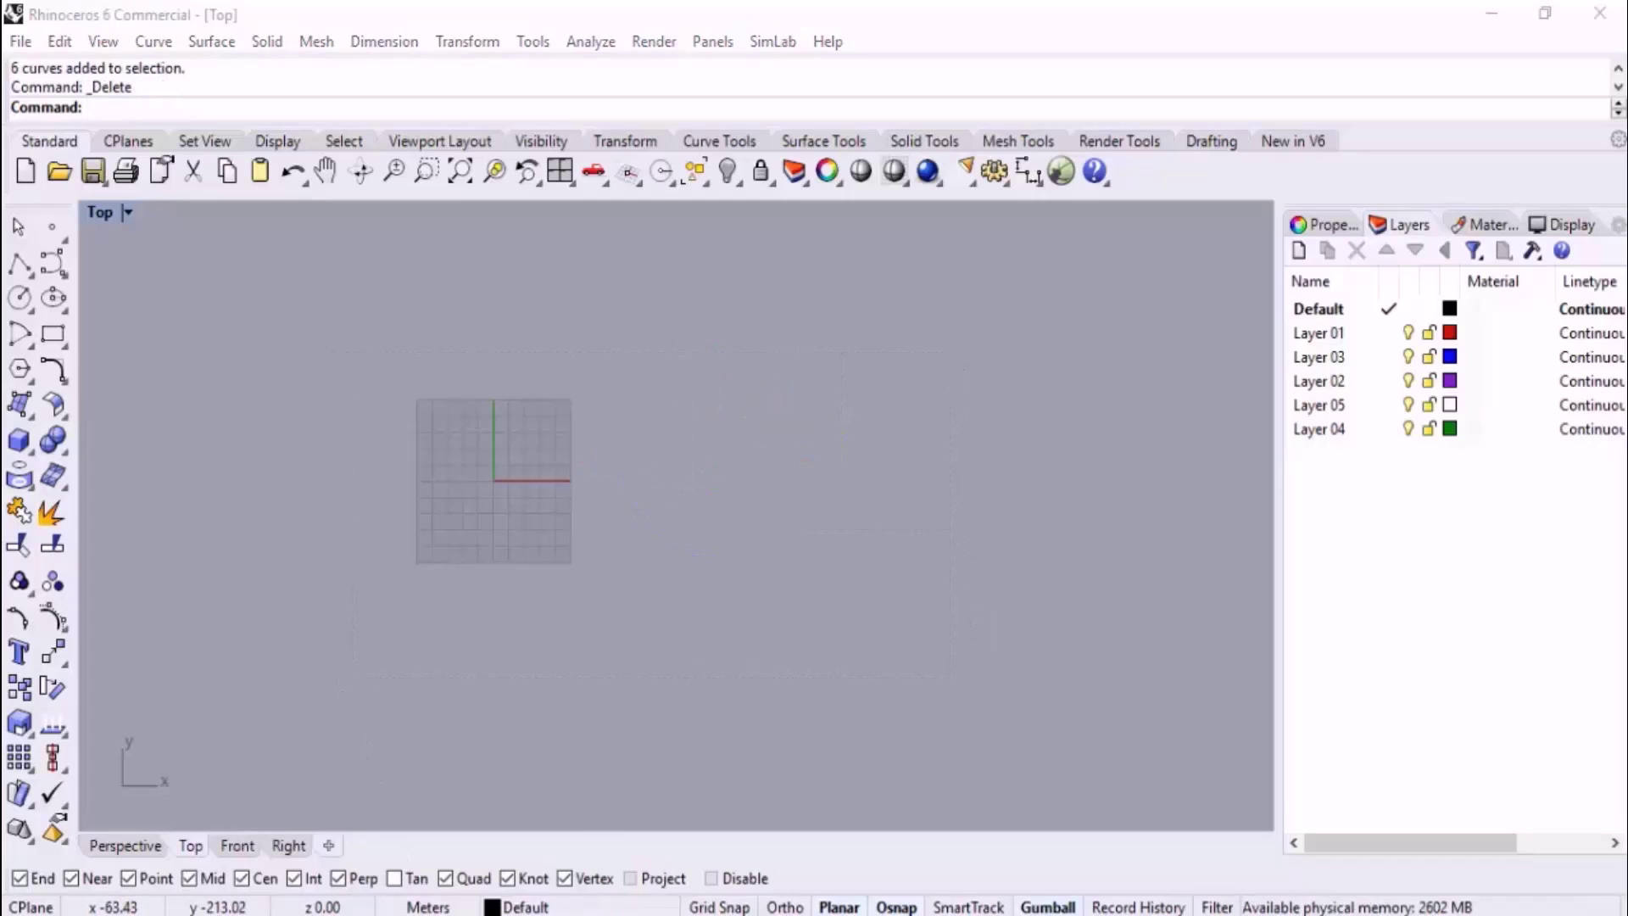
In File Explorer, go from Class into the Bench-Water folder and open 1.jpg.
left_click(516, 827)
left_click(535, 668)
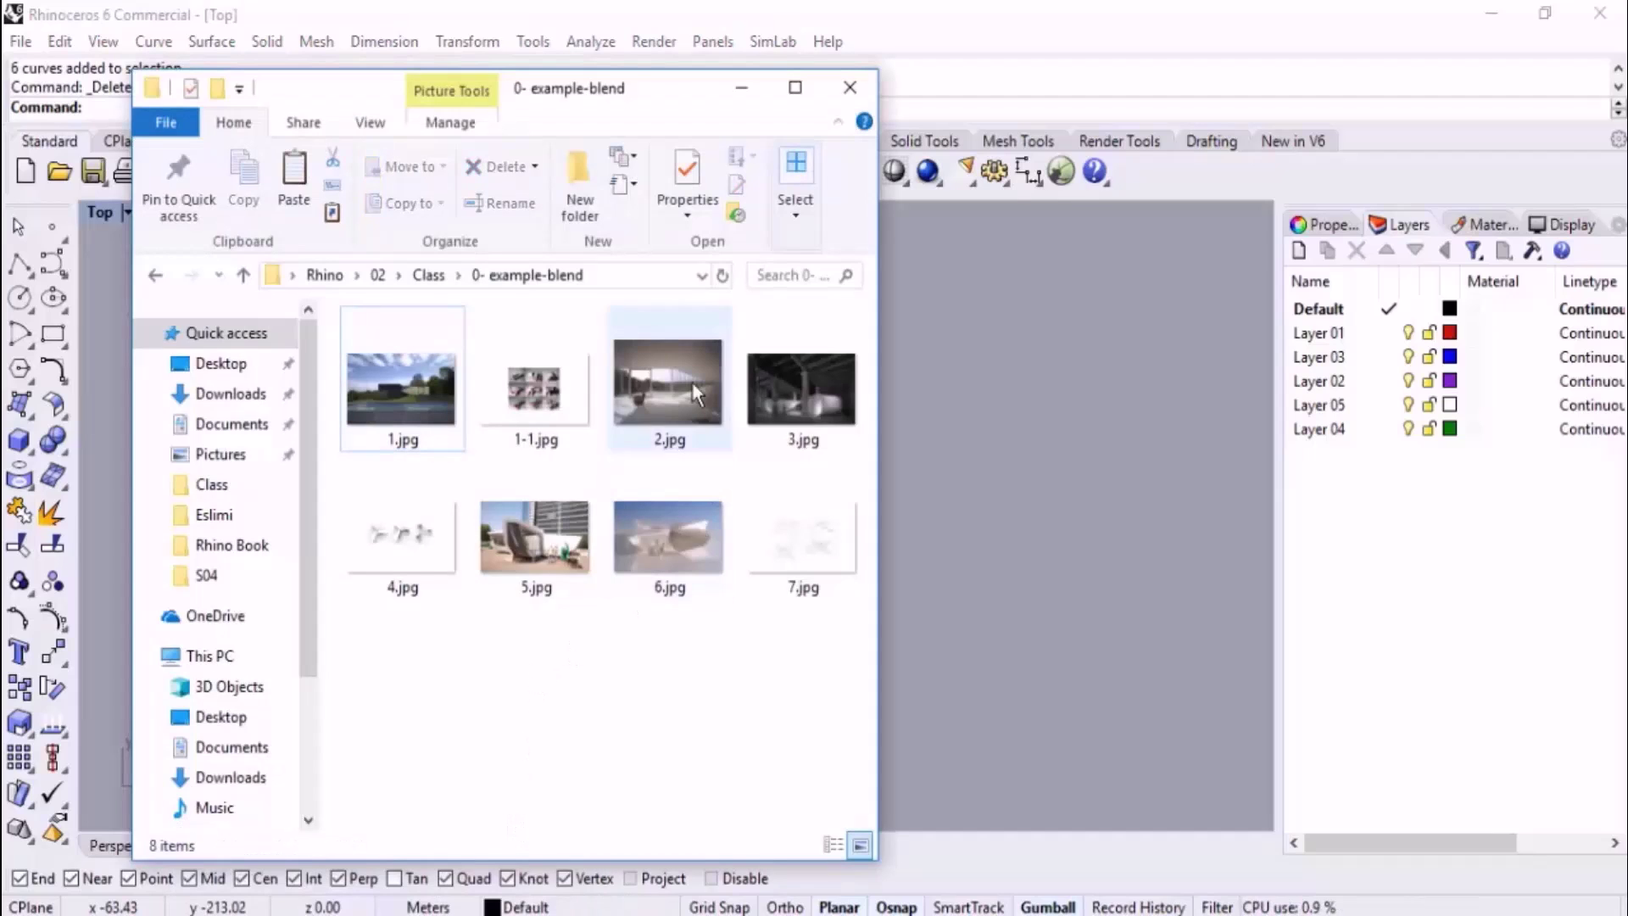
left_click(157, 276)
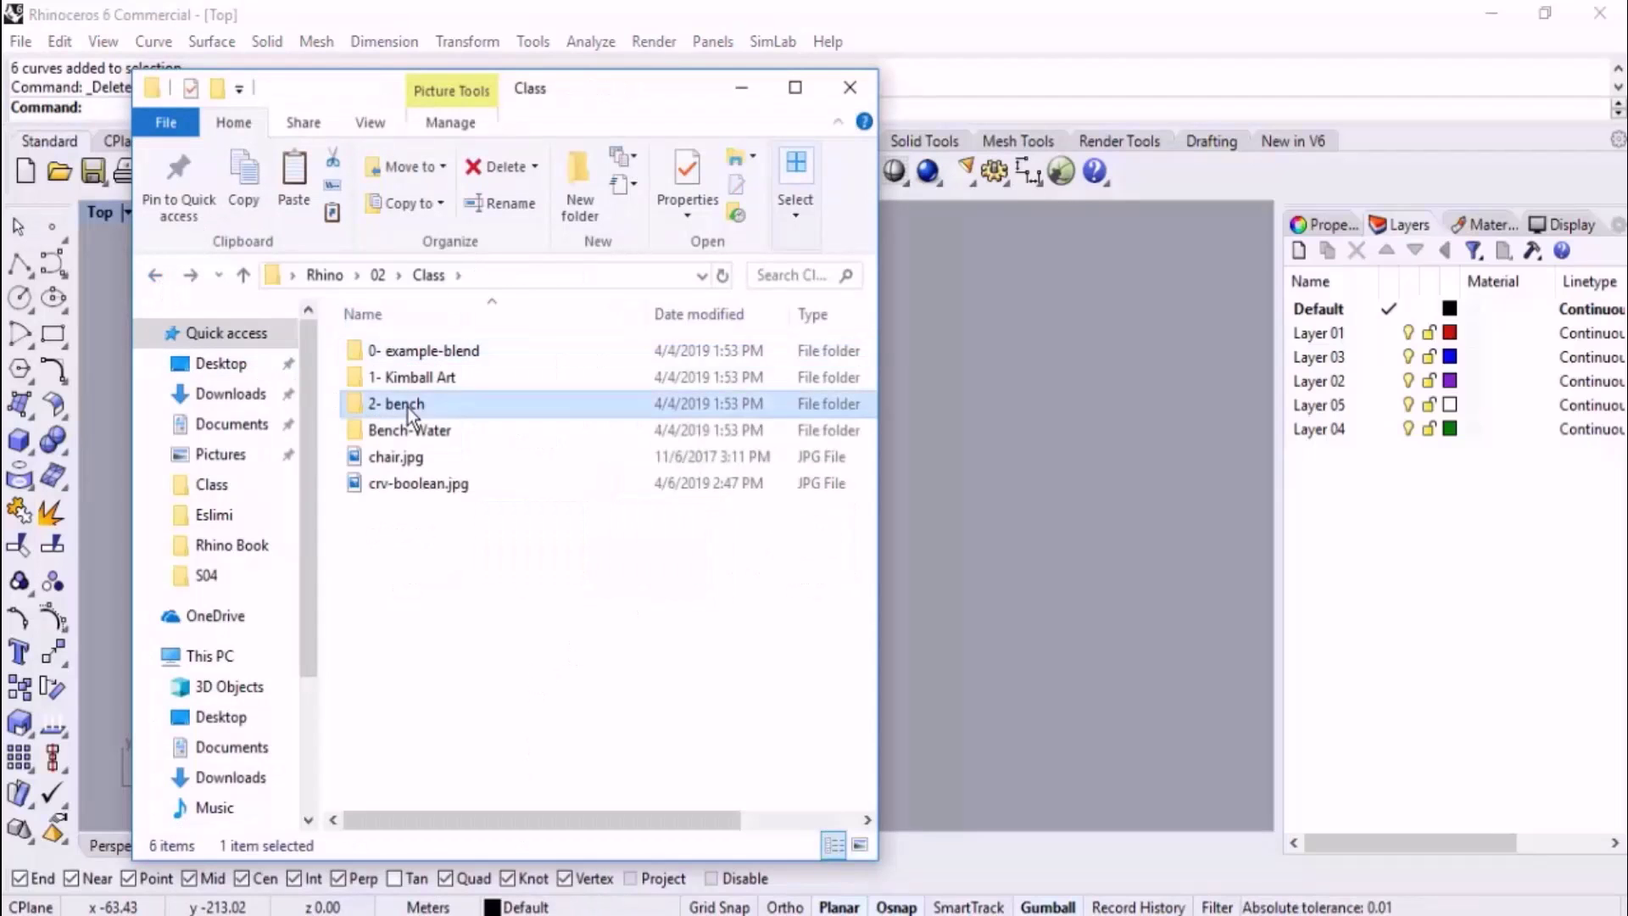
double_click(409, 405)
key("alt+Left")
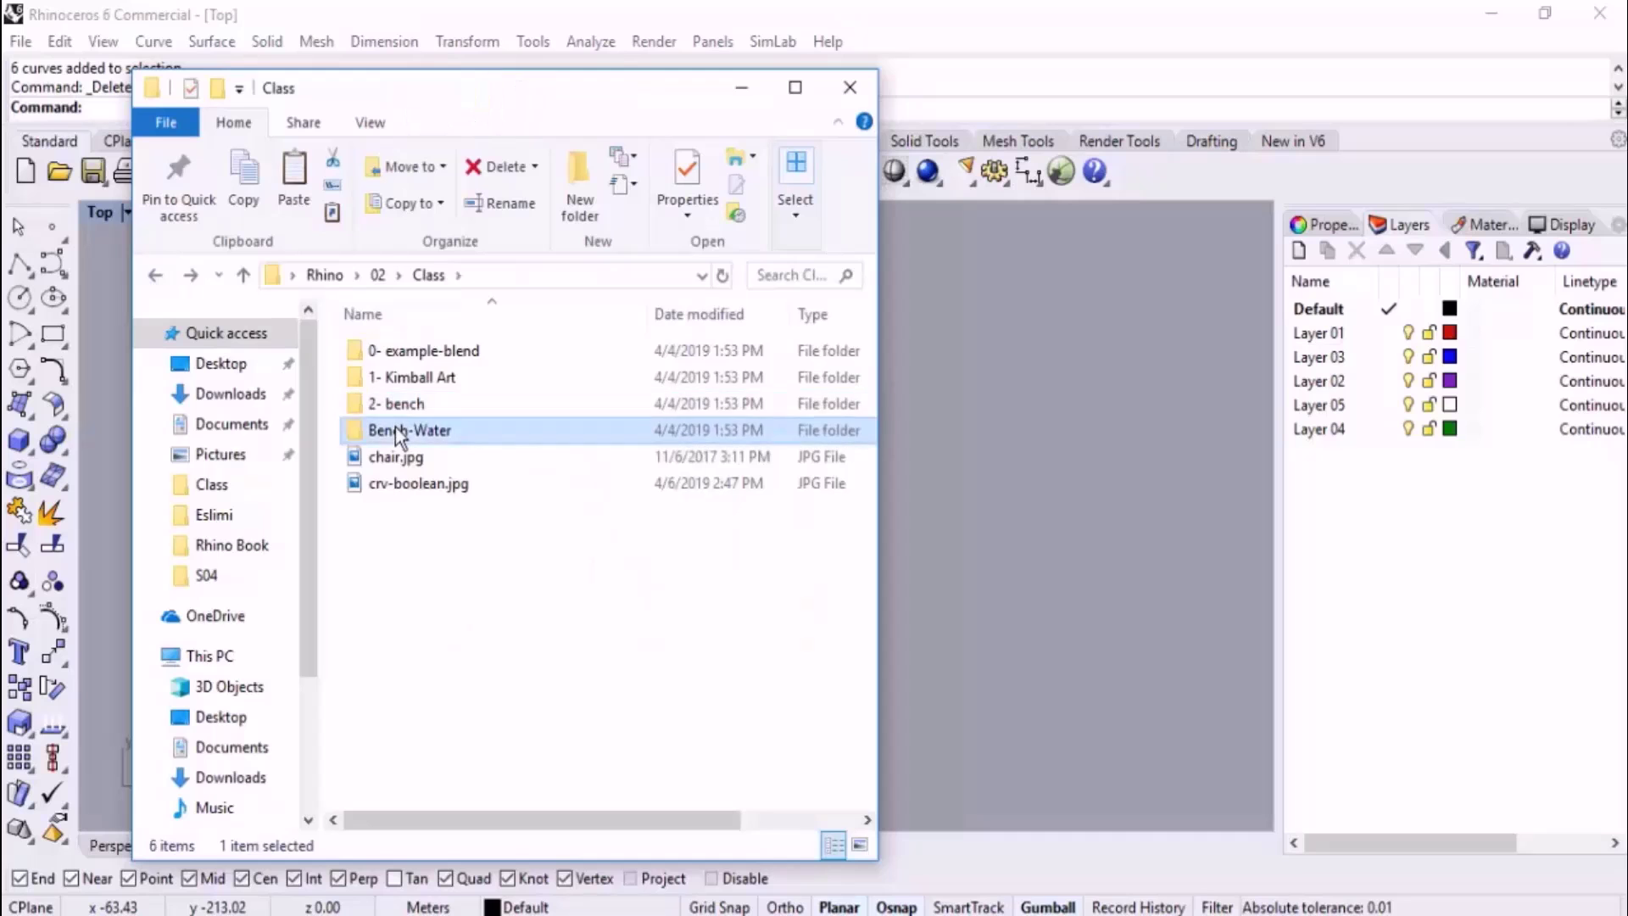
double_click(395, 424)
left_click(404, 365)
double_click(403, 364)
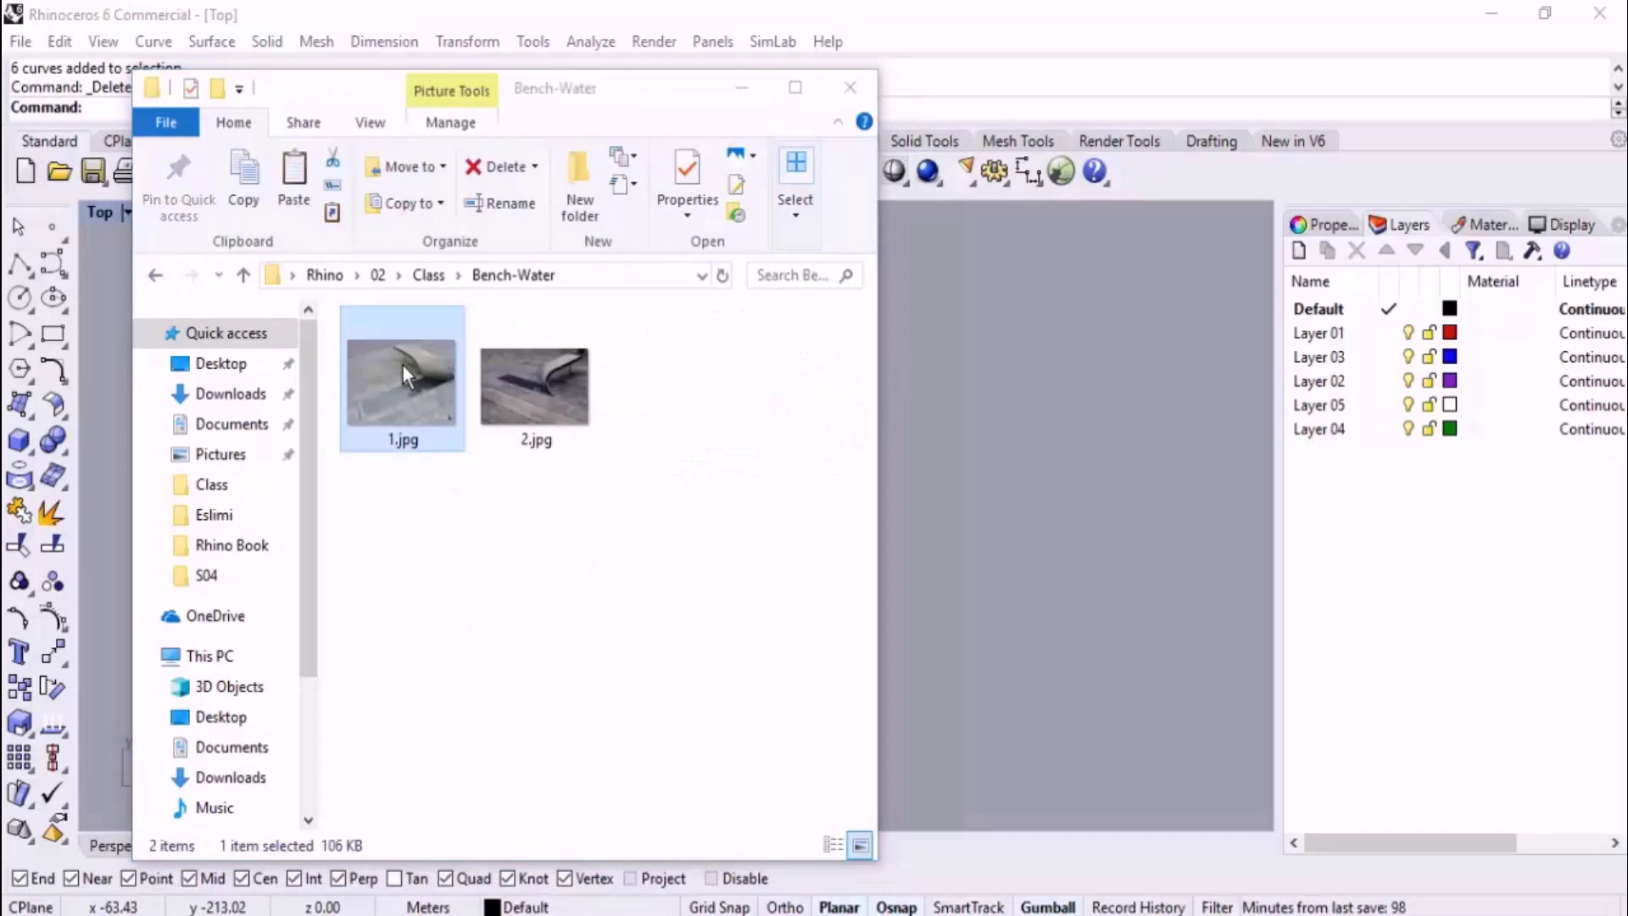
Flip back and forth between bench photos 1.jpg and 2.jpg in Photos.
key("Right")
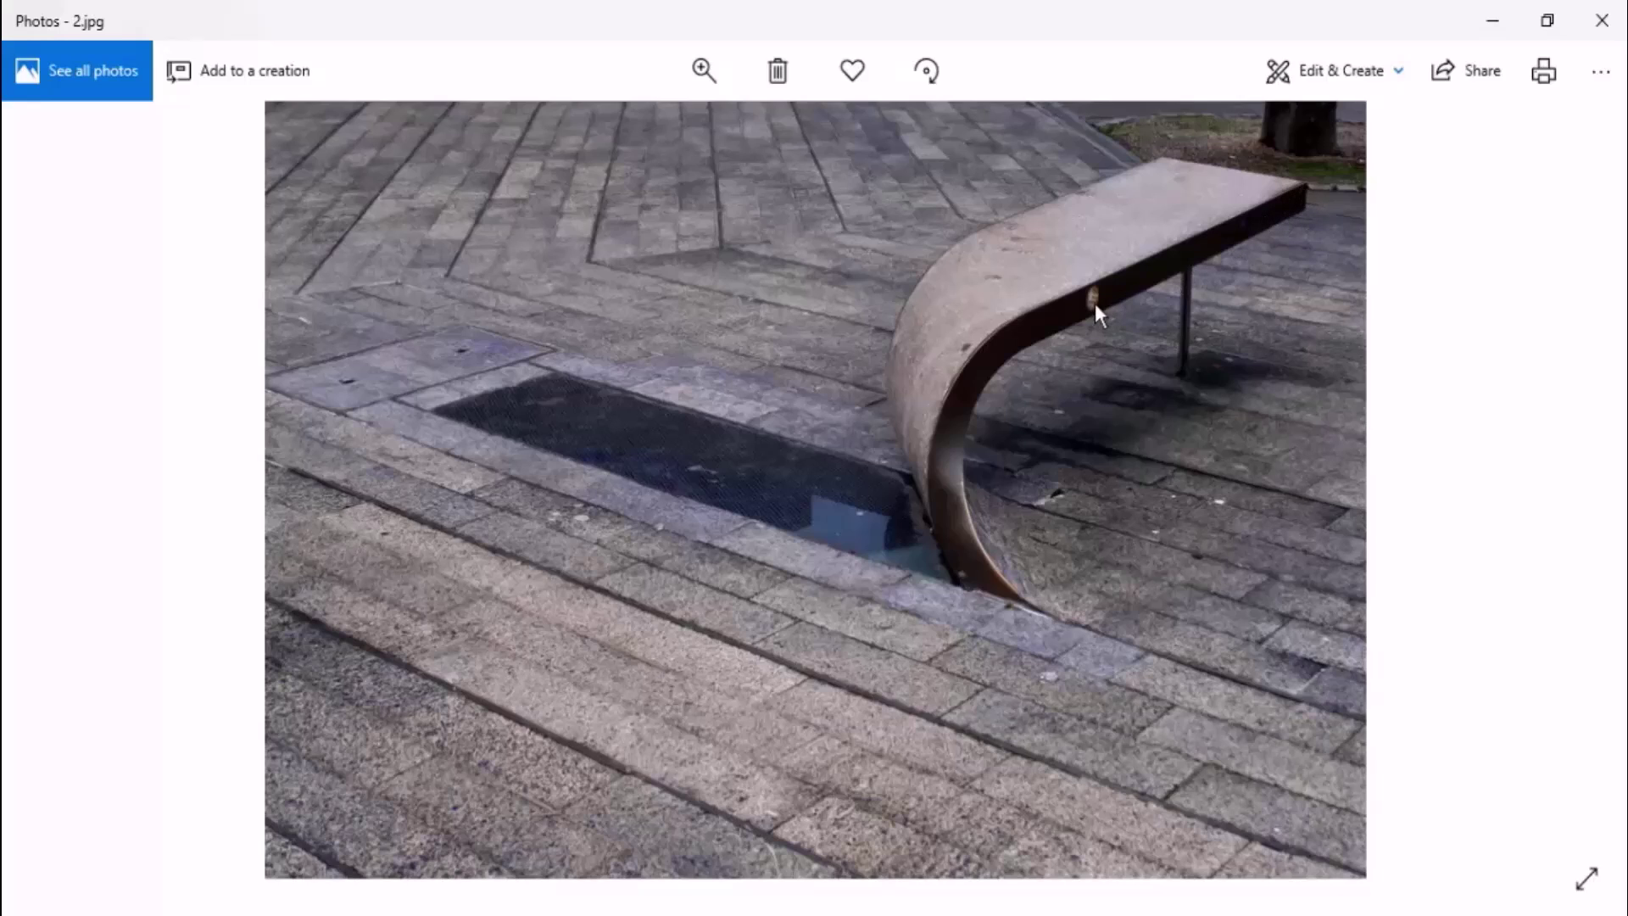
key("Left")
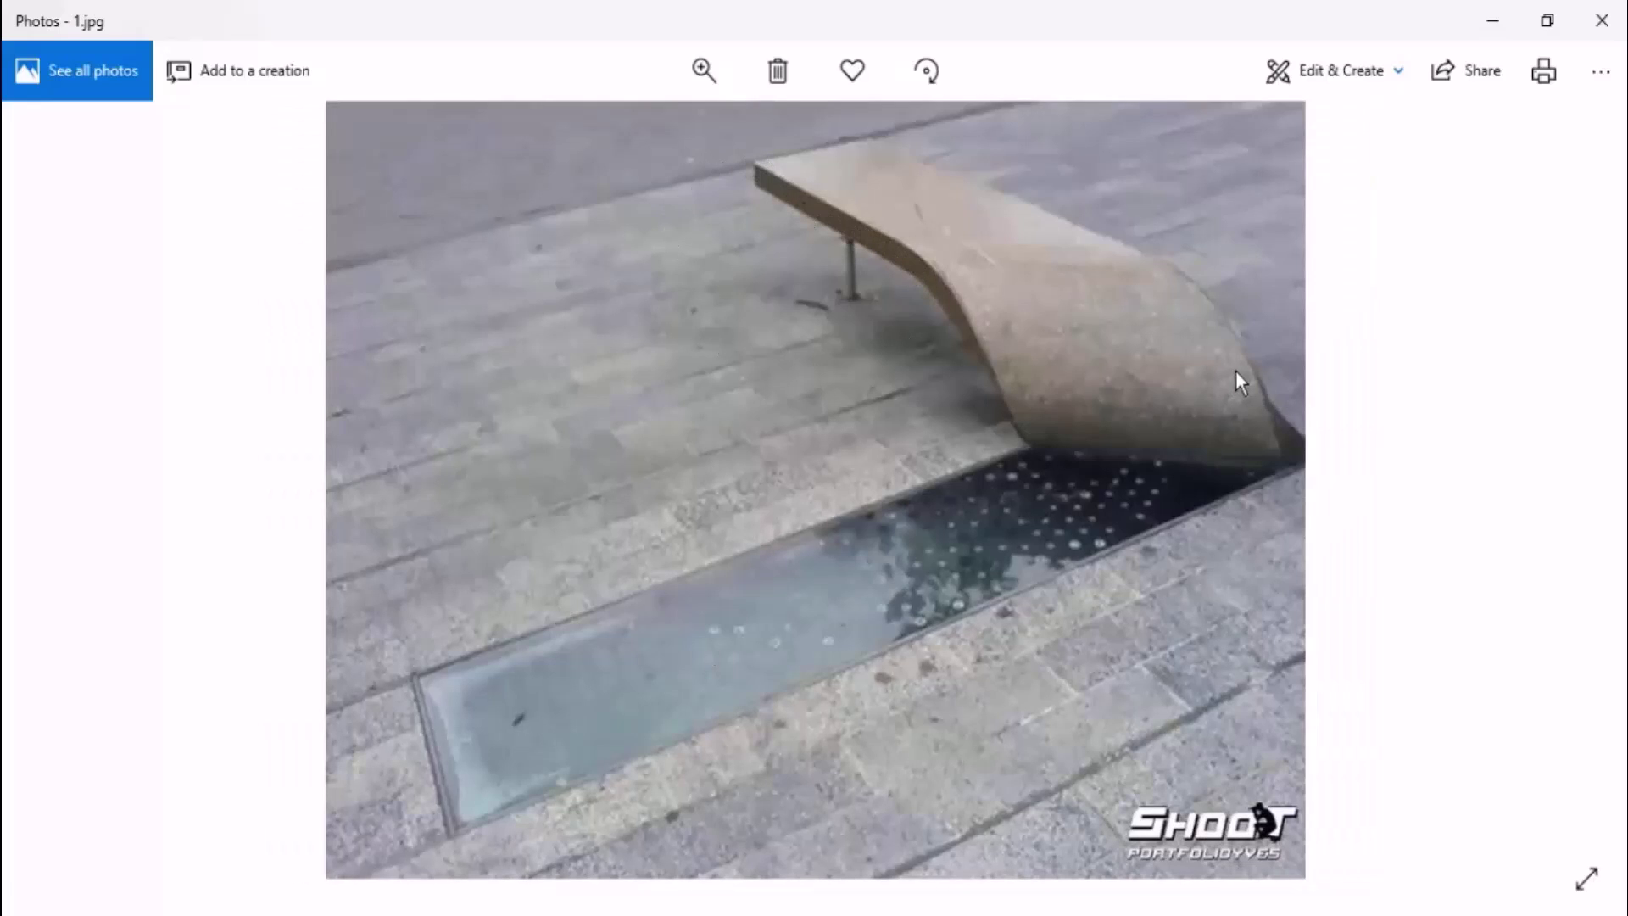
key("Right")
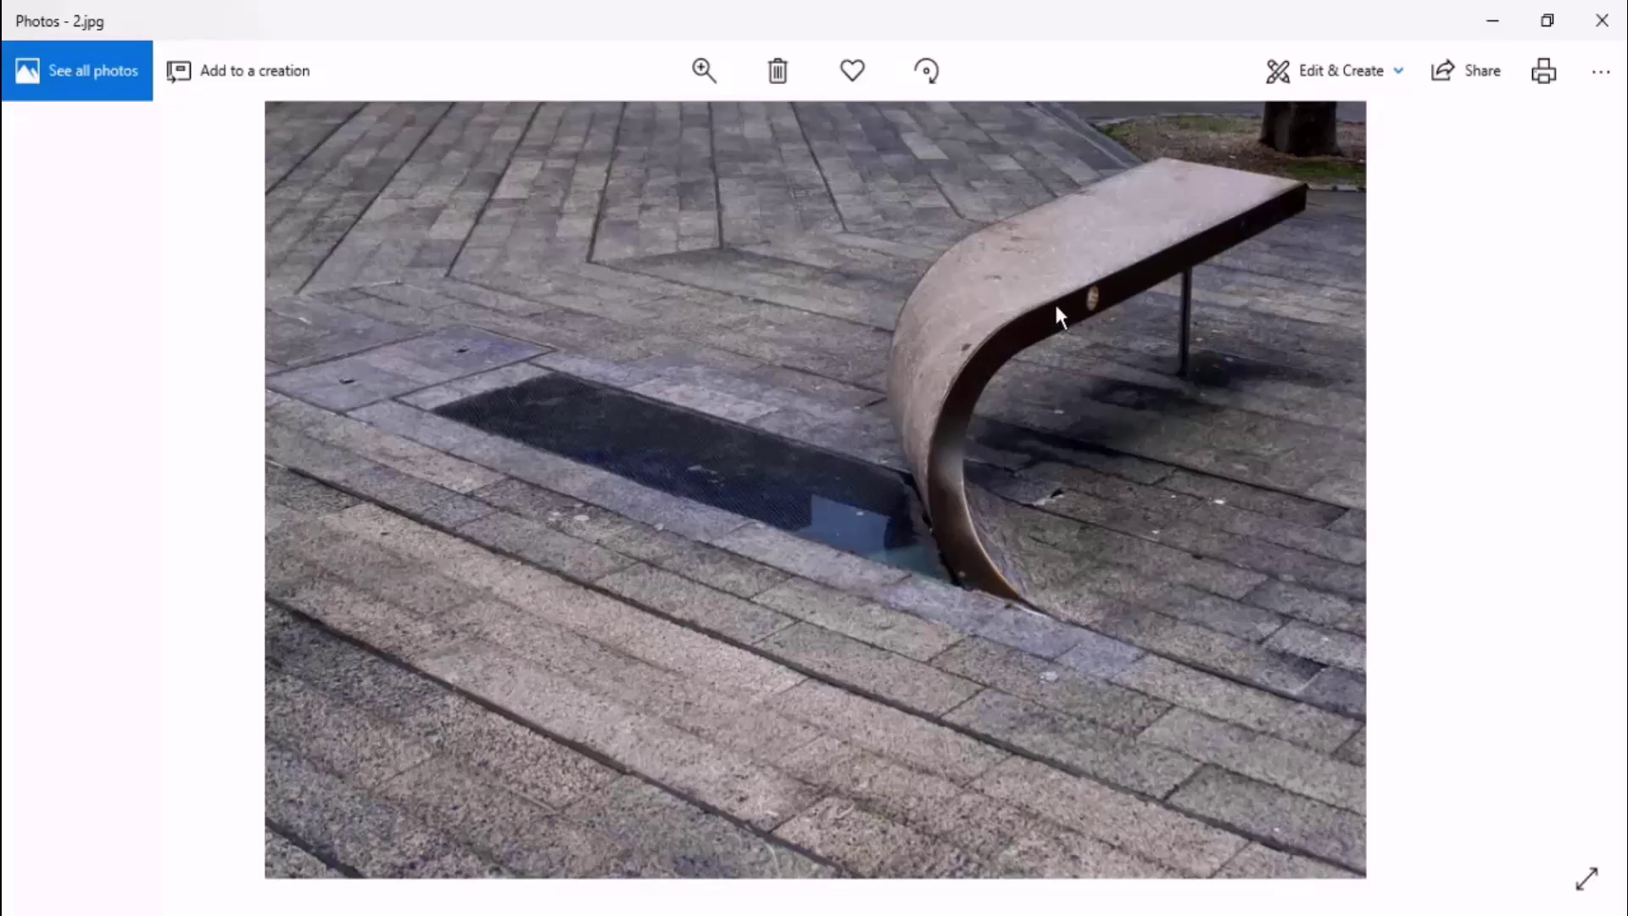
key("Left")
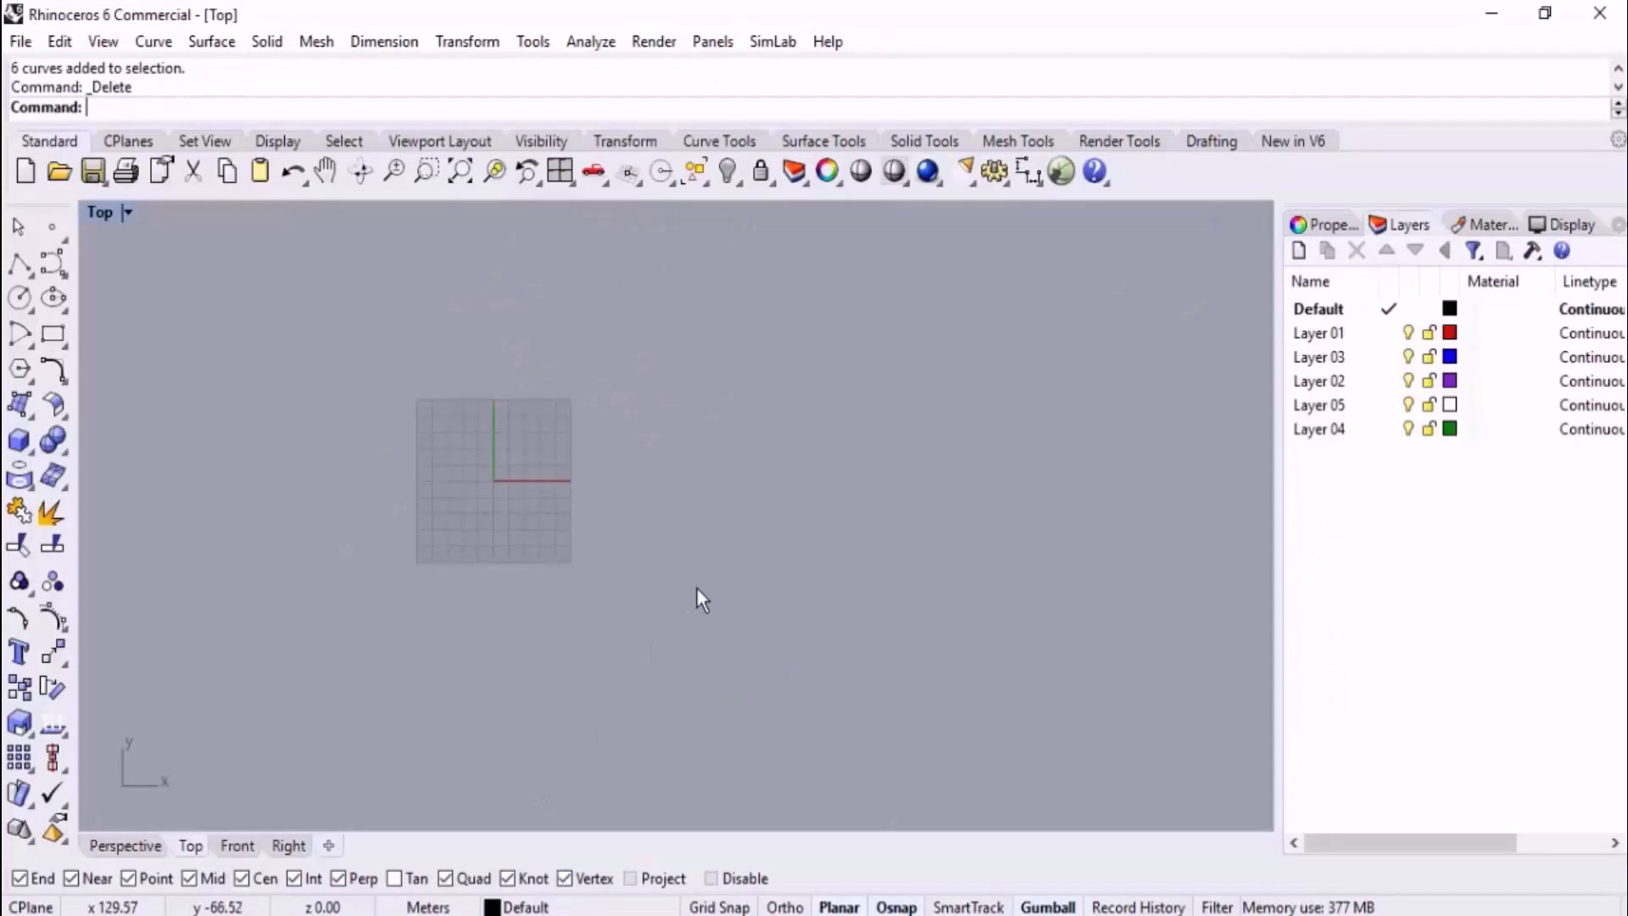
scroll(696, 587, "up", 5)
With grid snap on, draw a tall vertical polyline ending on the x-axis.
scroll(644, 484, "up", 2)
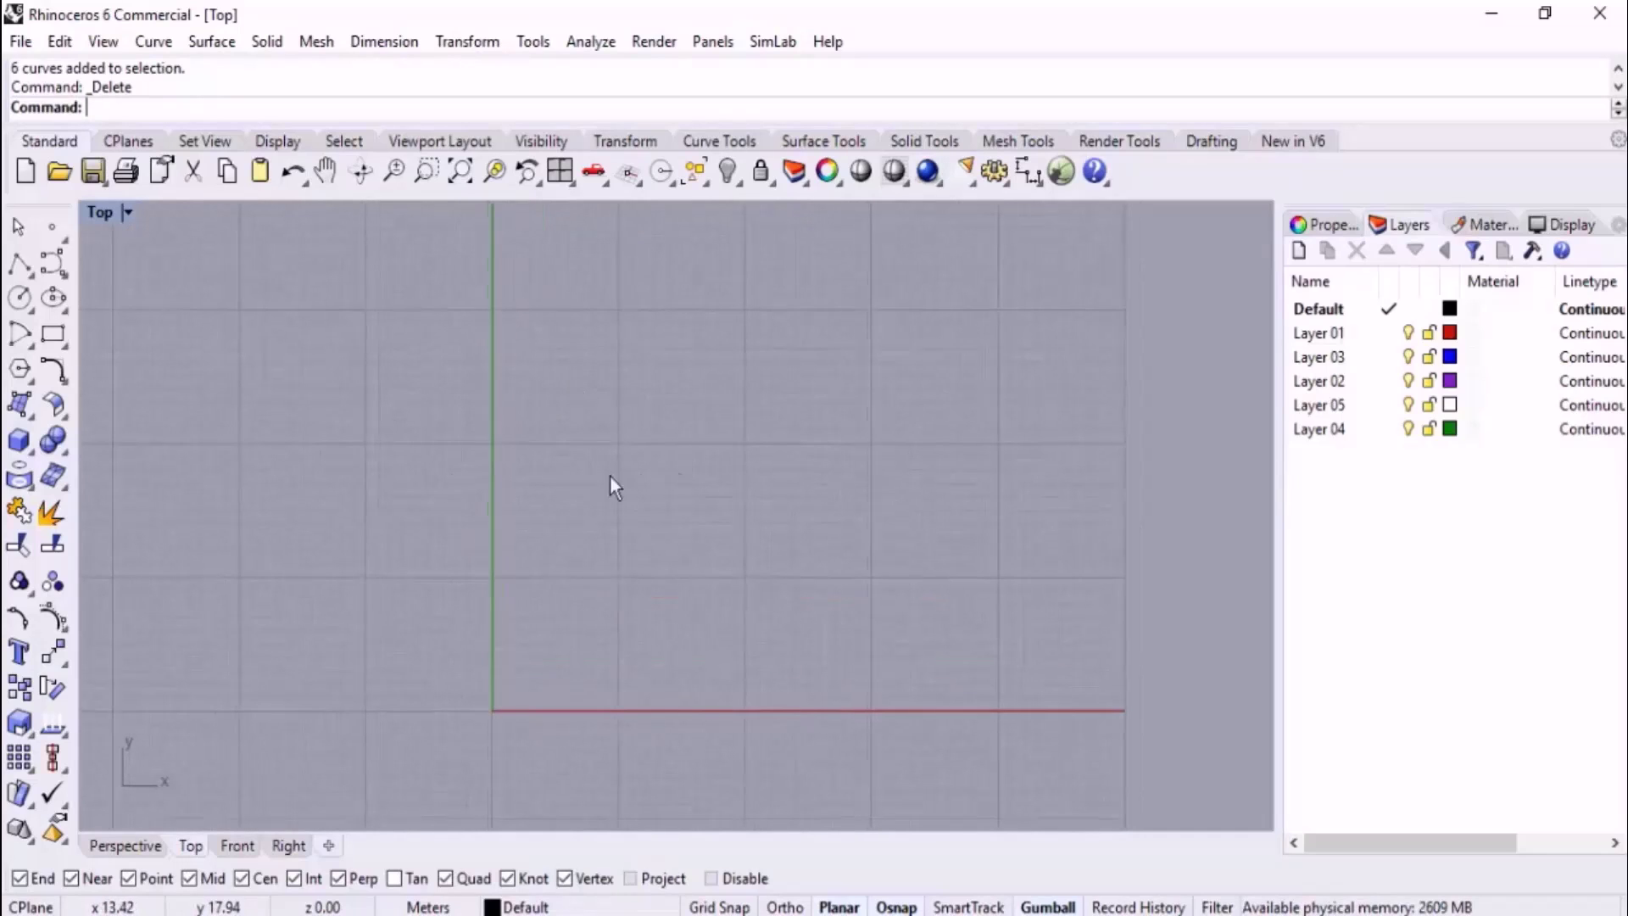
left_click(18, 263)
right_click_drag(681, 487, 669, 456)
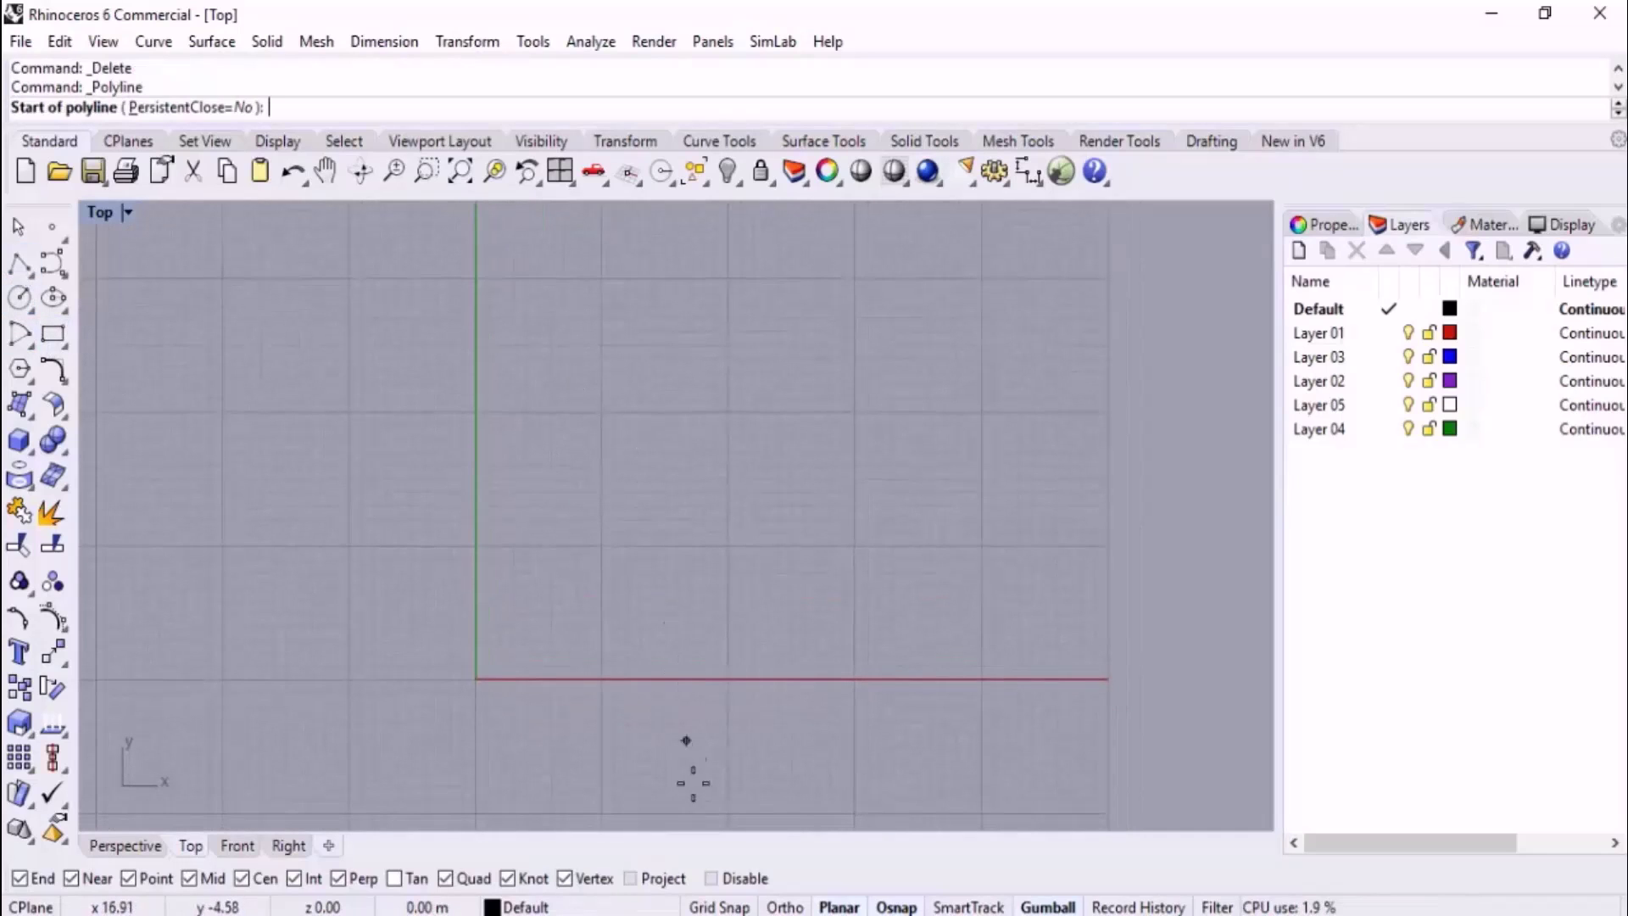
left_click(727, 908)
scroll(627, 466, "up", 2)
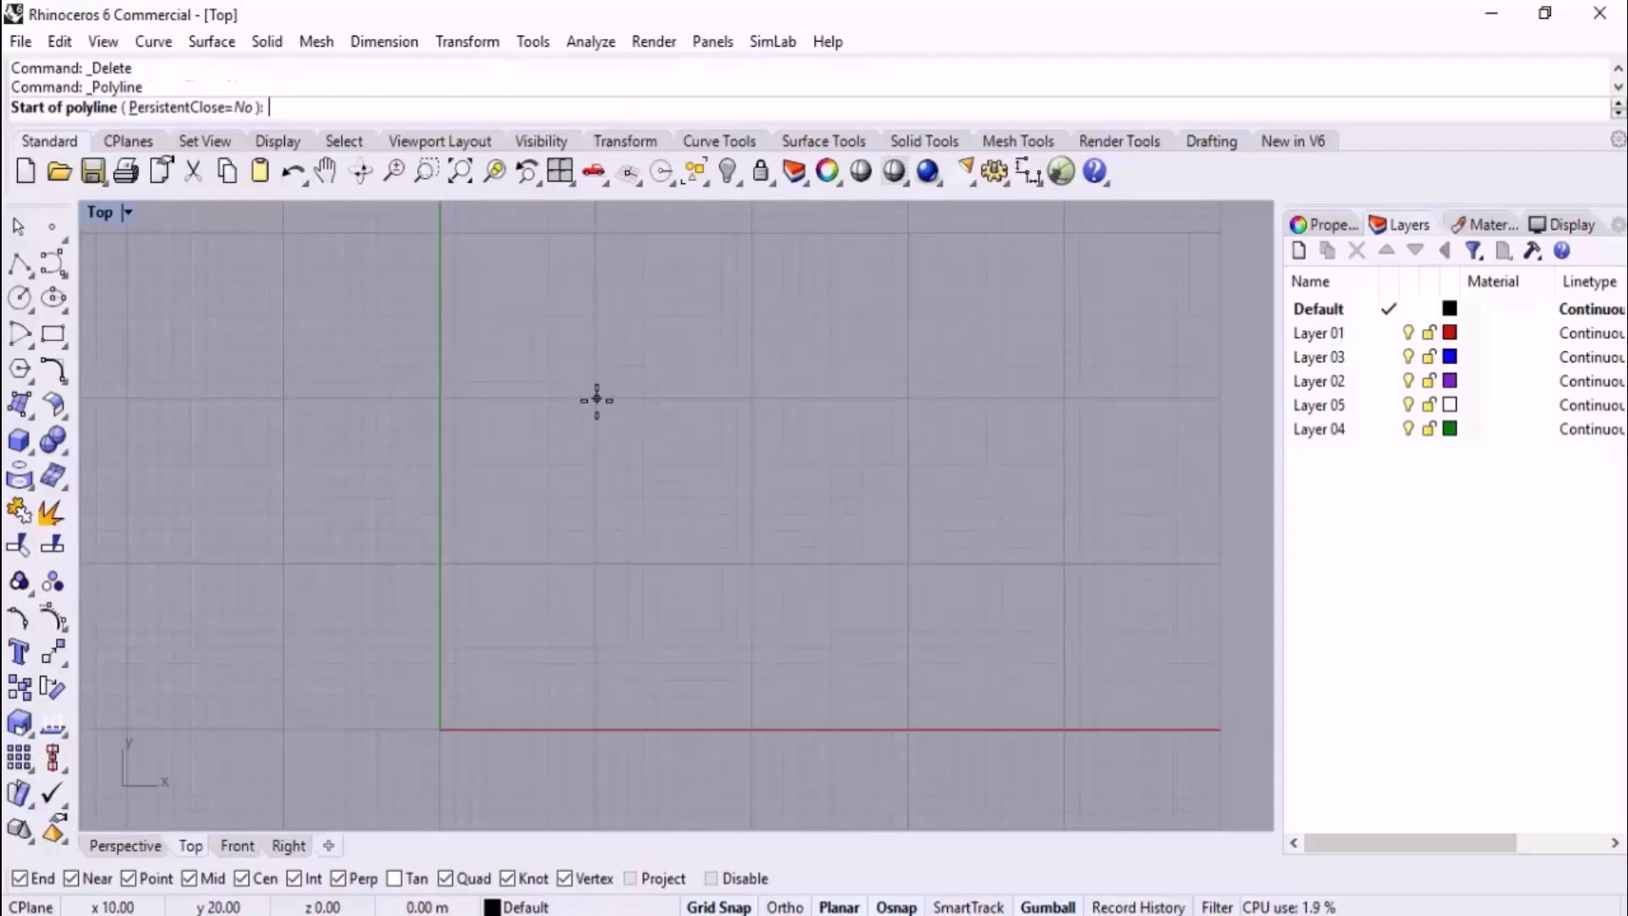
left_click(596, 399)
left_click(596, 729)
key("Return")
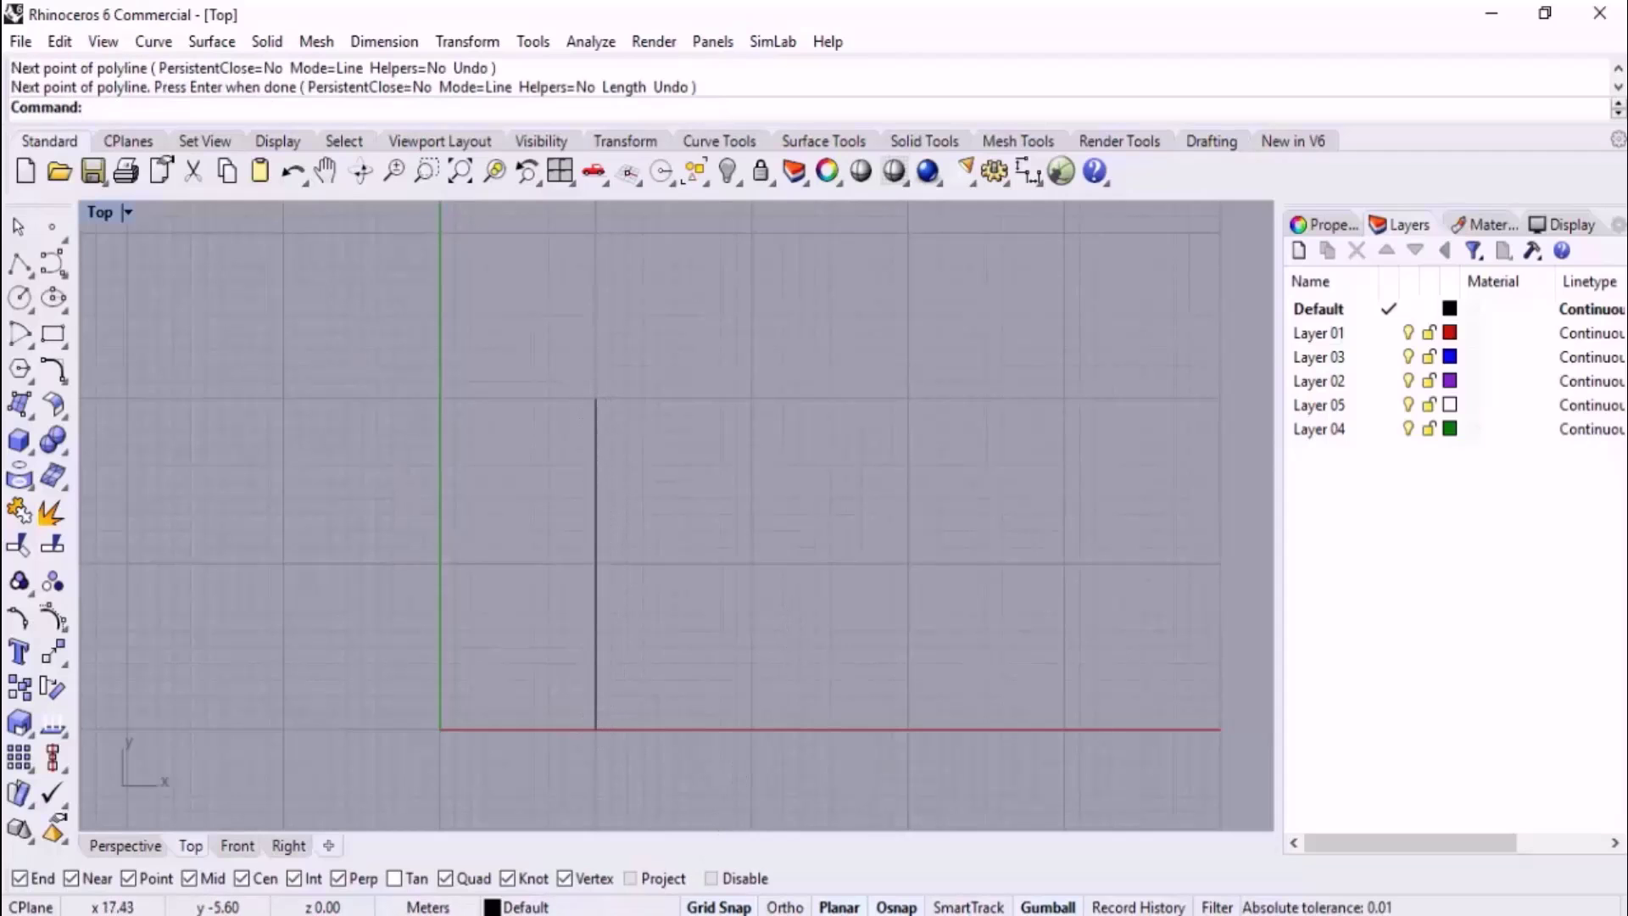
After checking photo 1.jpg, draw a shorter vertical line to the left.
left_click(687, 802)
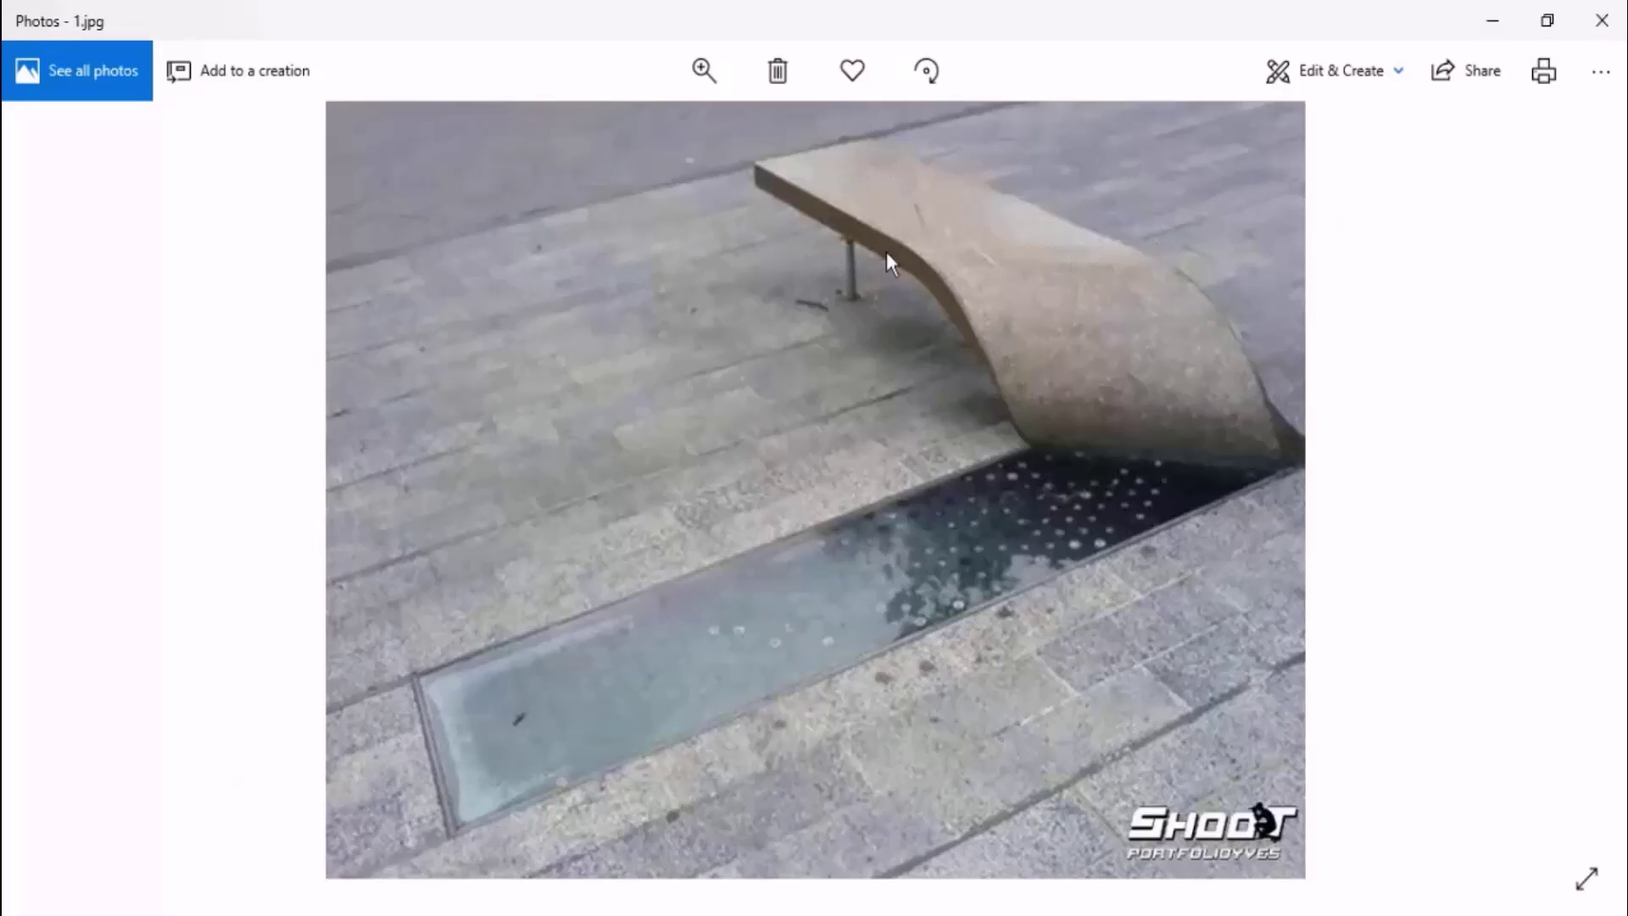
left_click(397, 915)
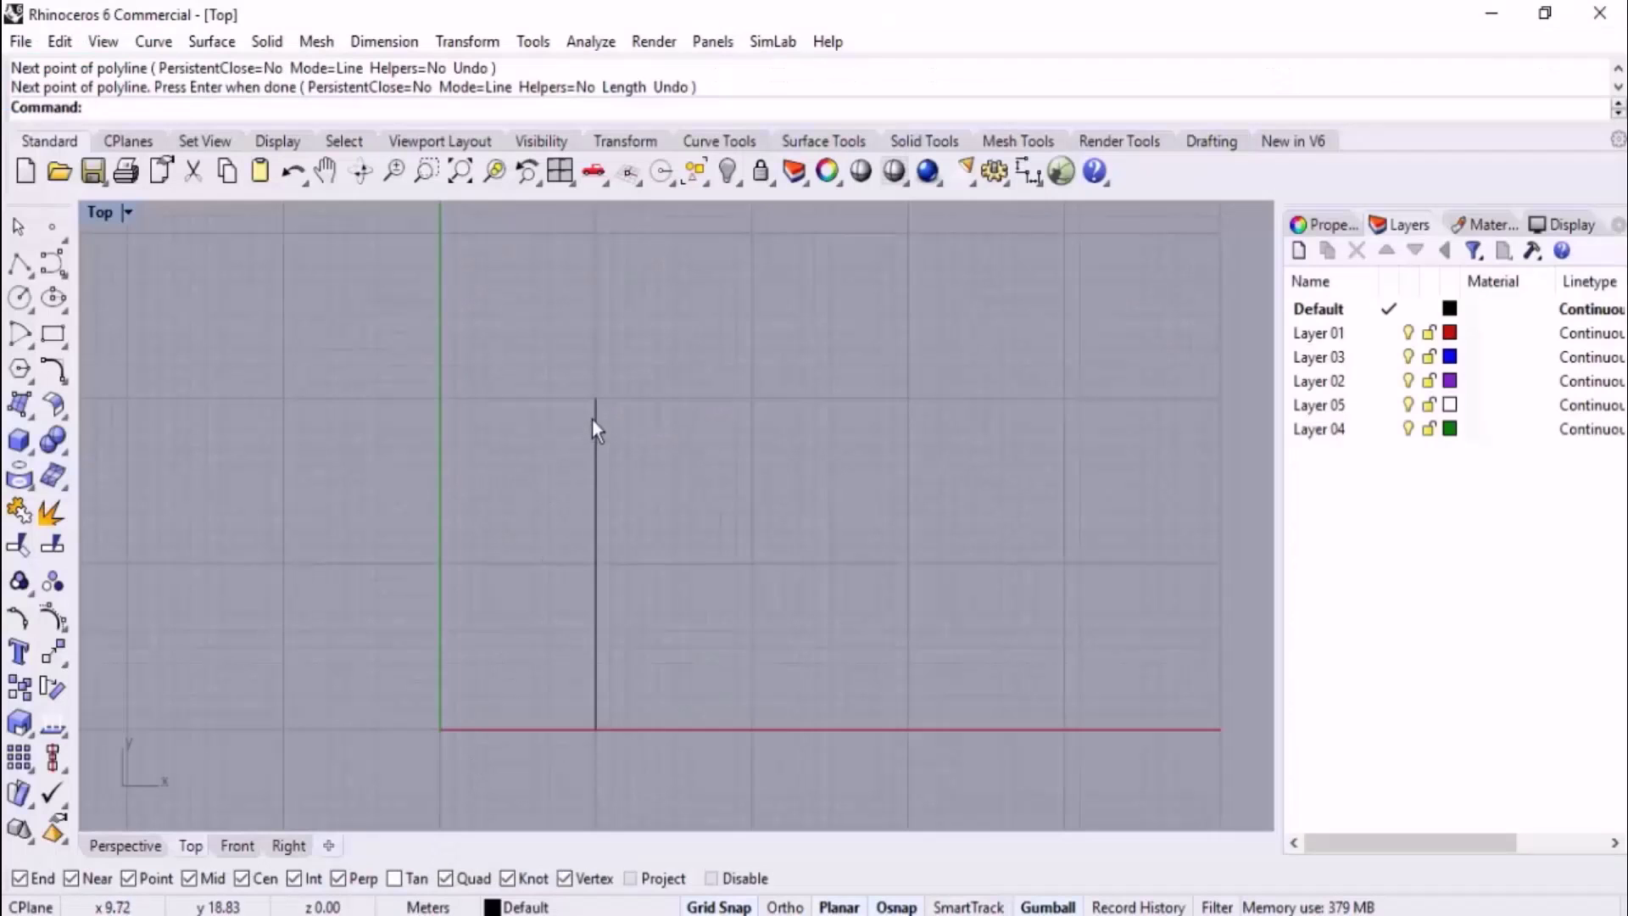
key("Return")
left_click(468, 399)
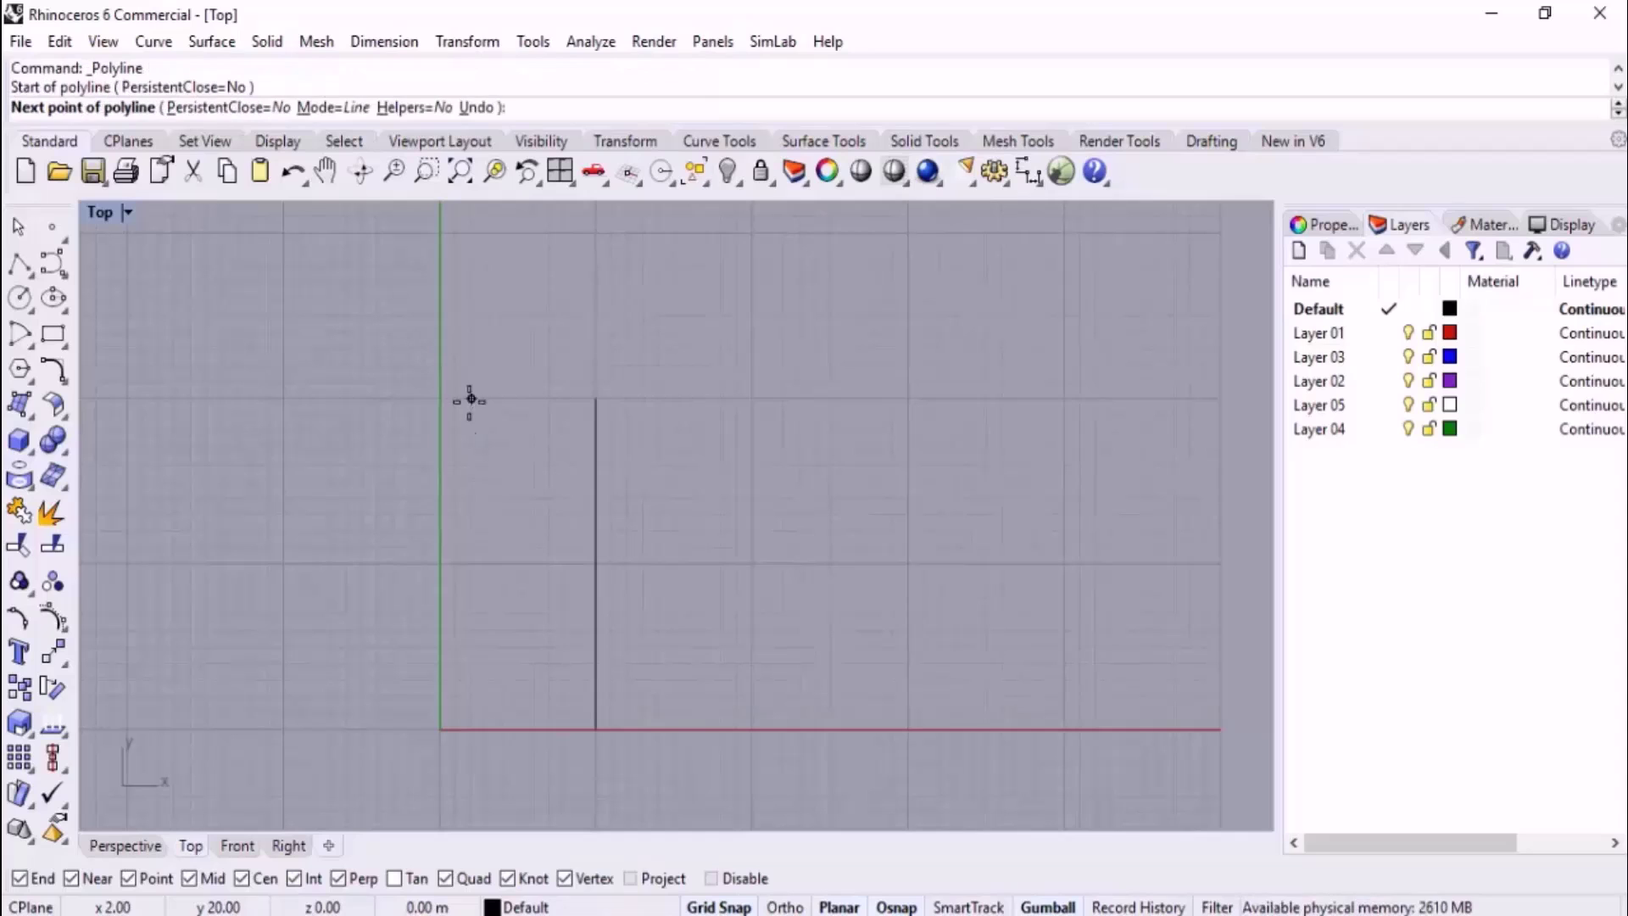
left_click(472, 613)
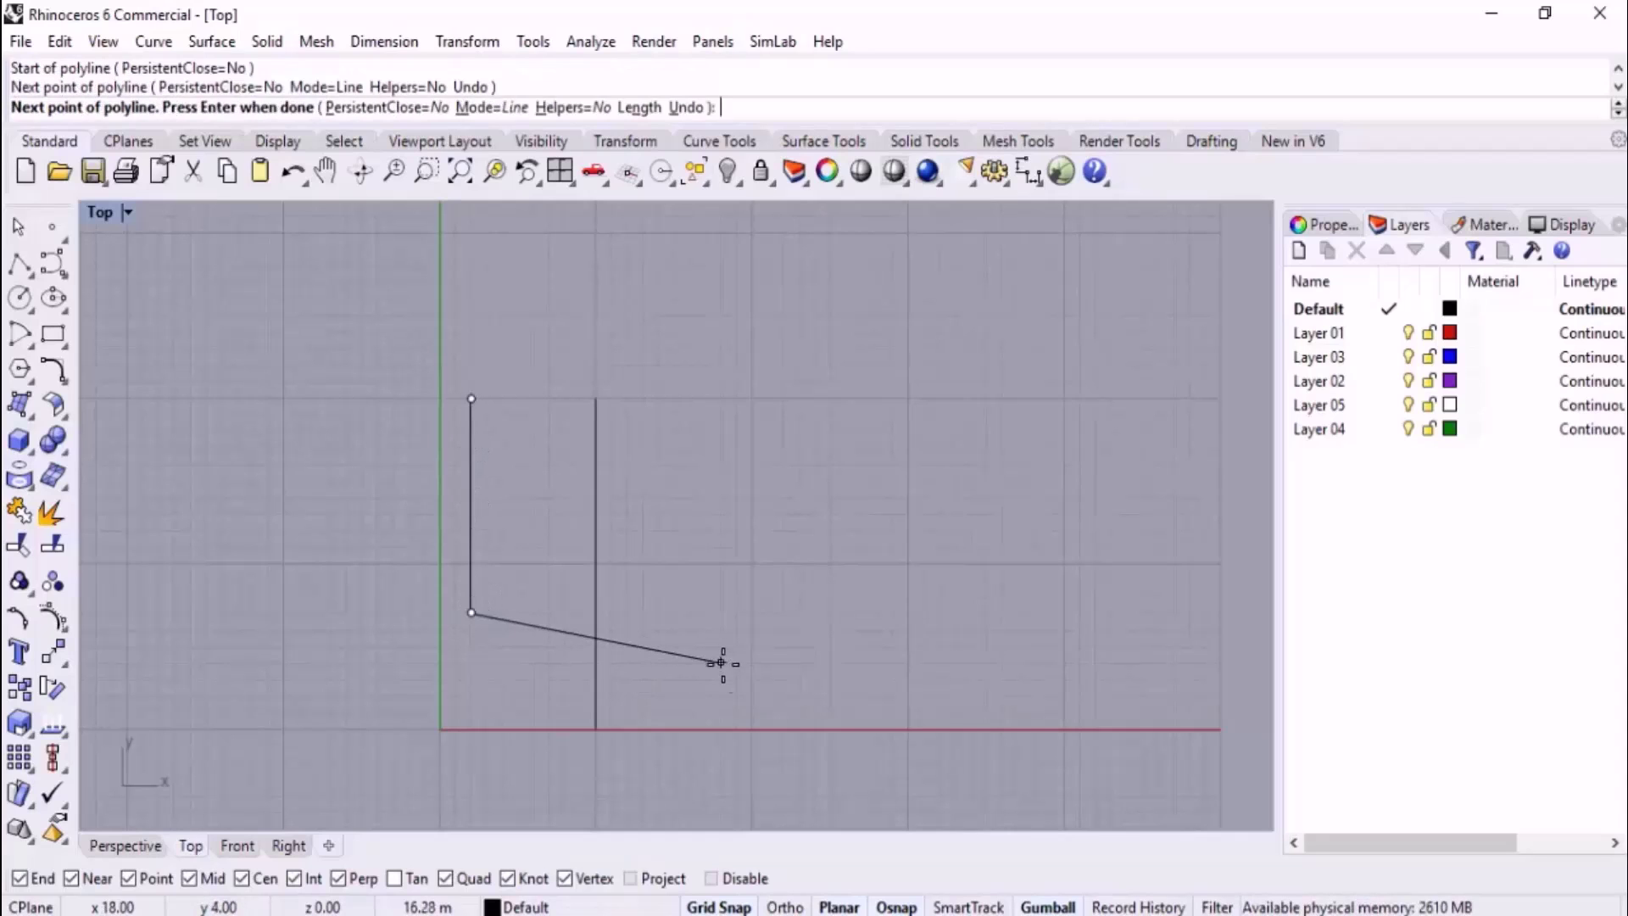
key("Return")
Review bench photos 1.jpg and 2.jpg again in Photos.
mouse_move(484, 906)
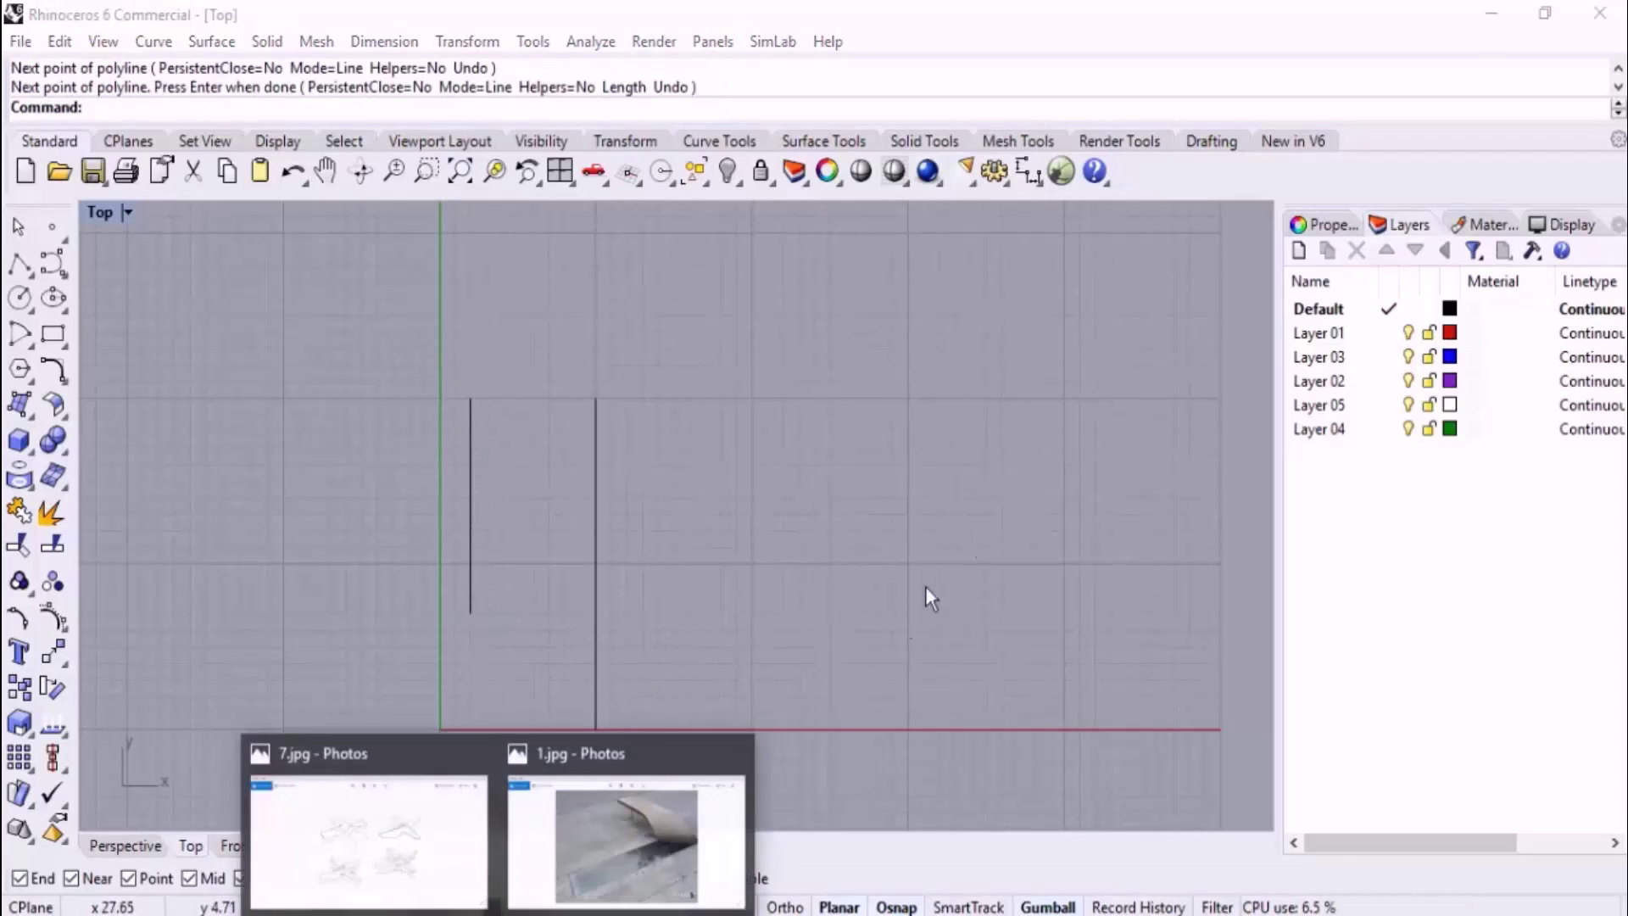
left_click(670, 816)
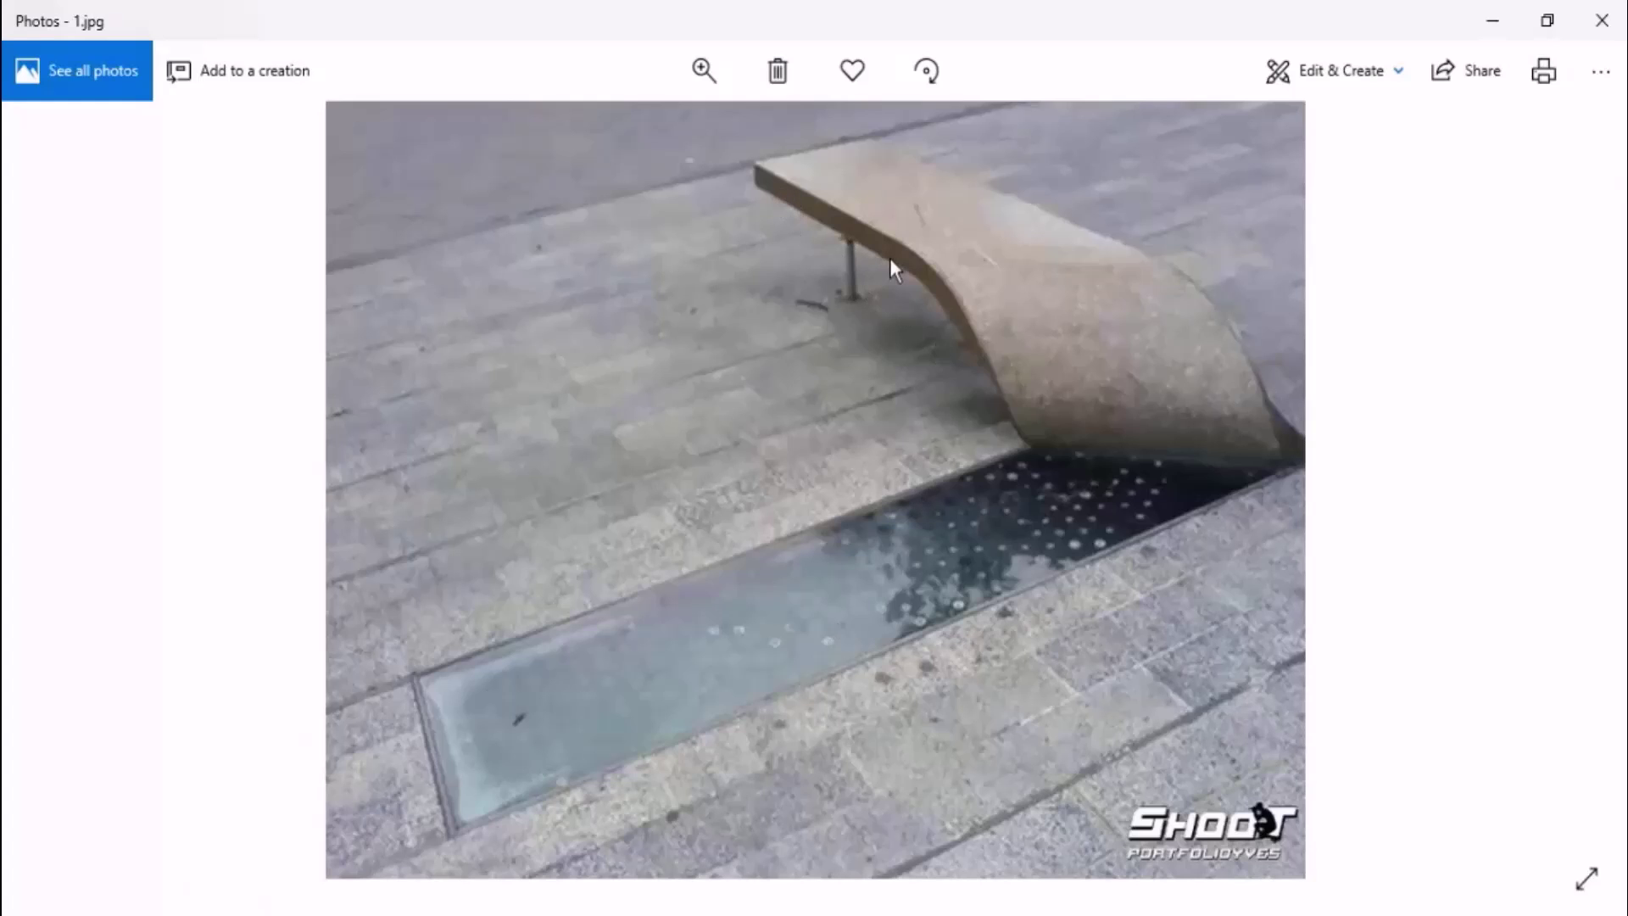
key("Right")
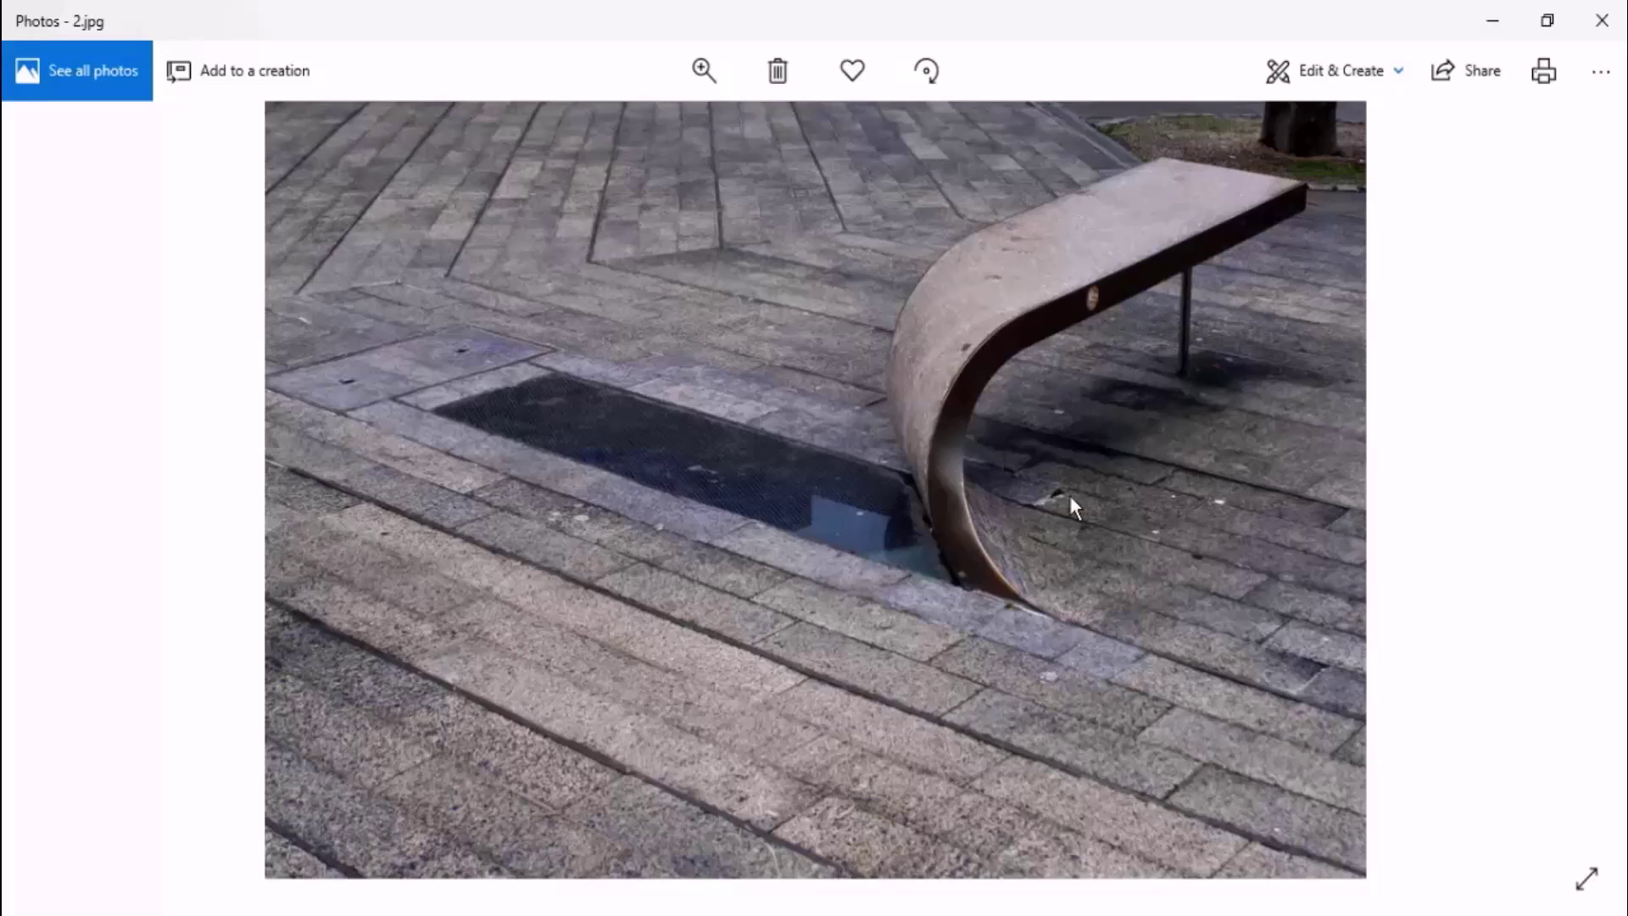
key("Left")
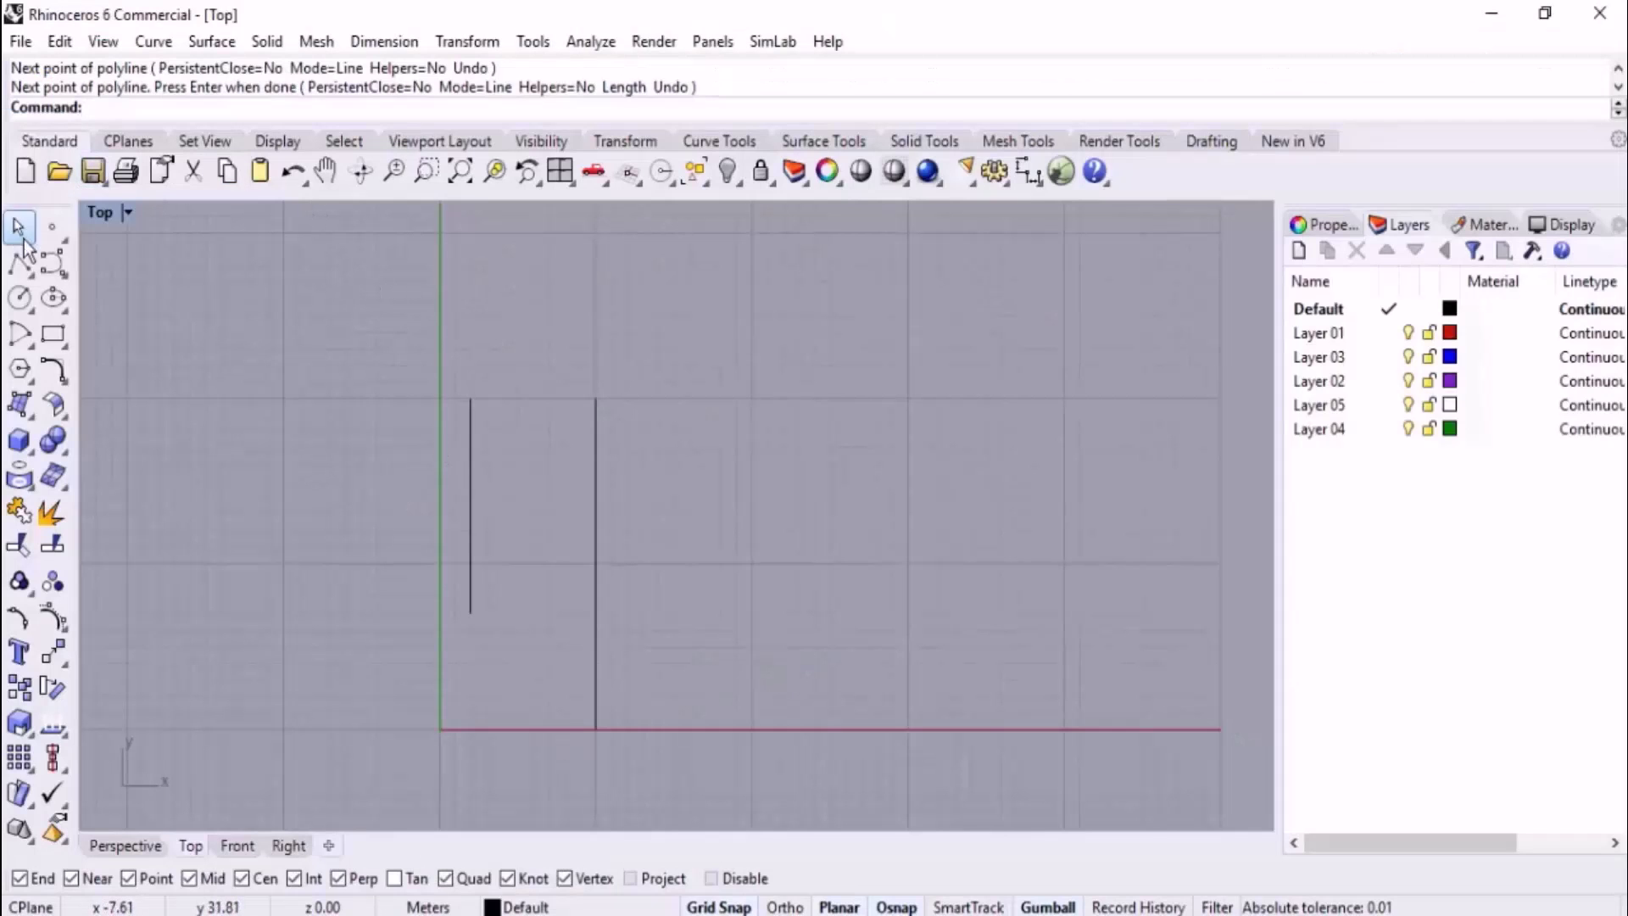
Draw a horizontal line and copy it below the x-axis.
left_click(20, 263)
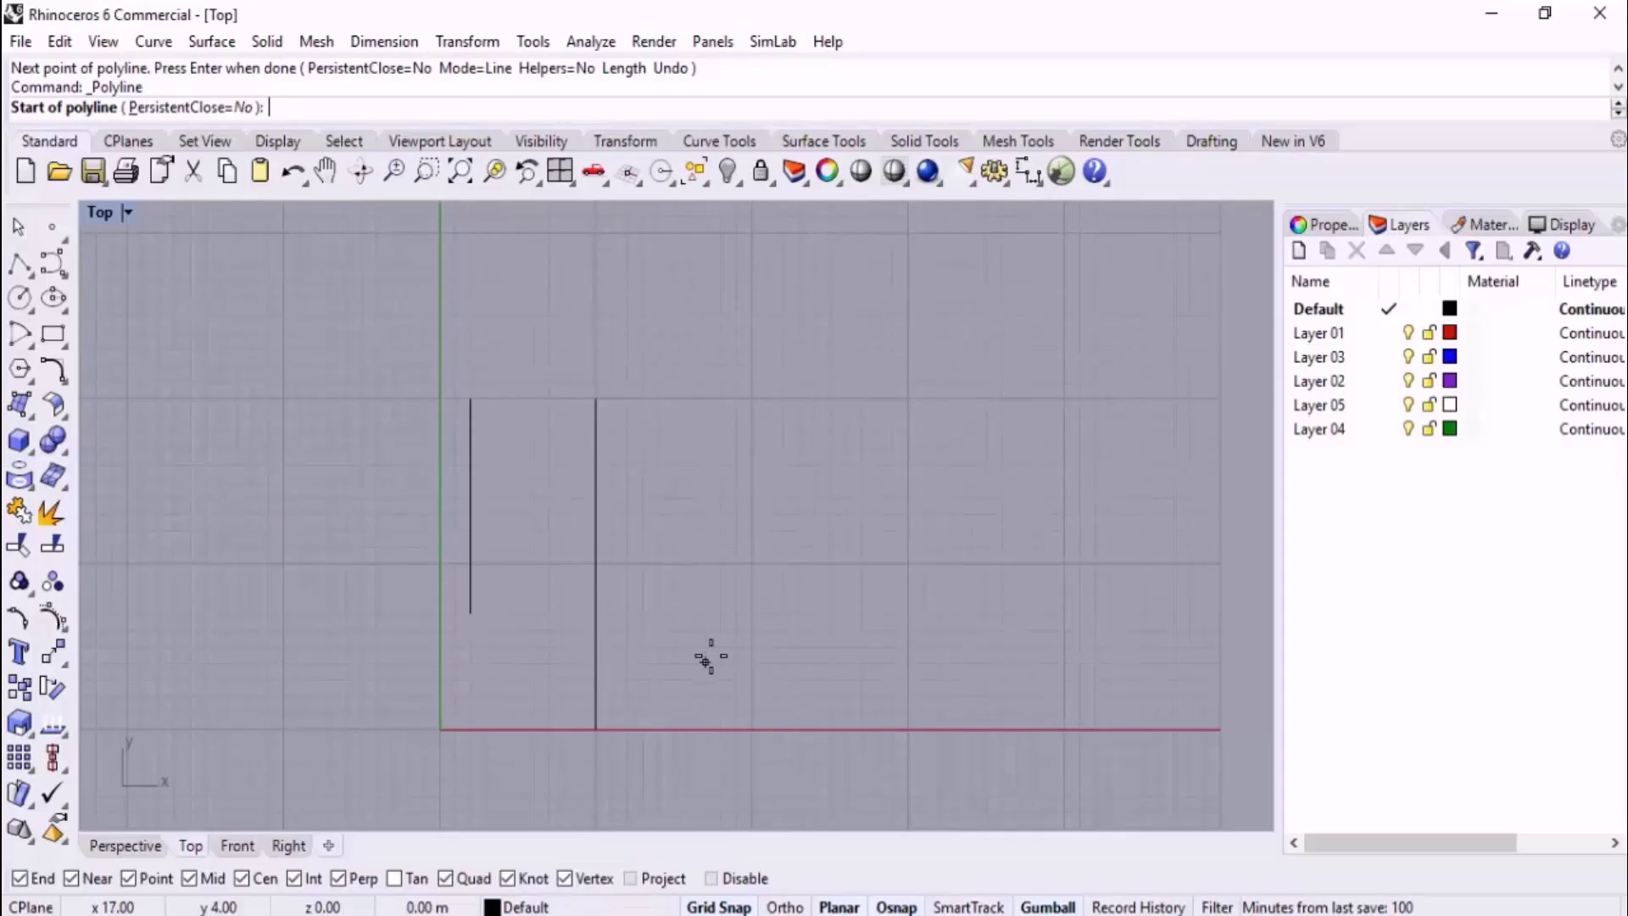
left_click(705, 648)
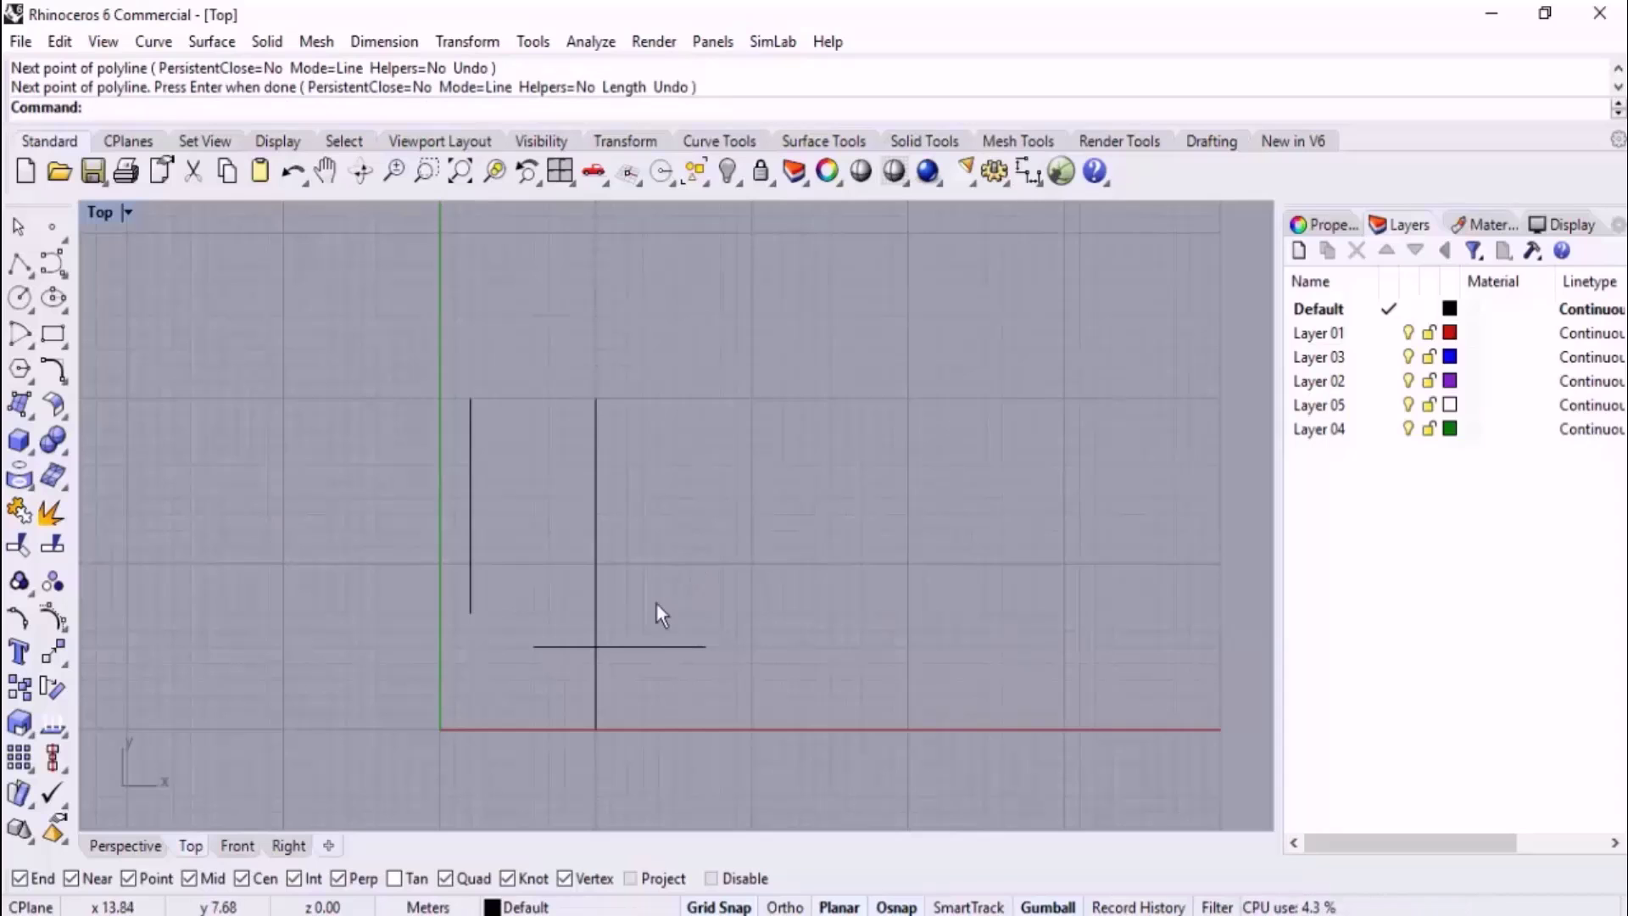
right_click_drag(645, 572, 654, 483)
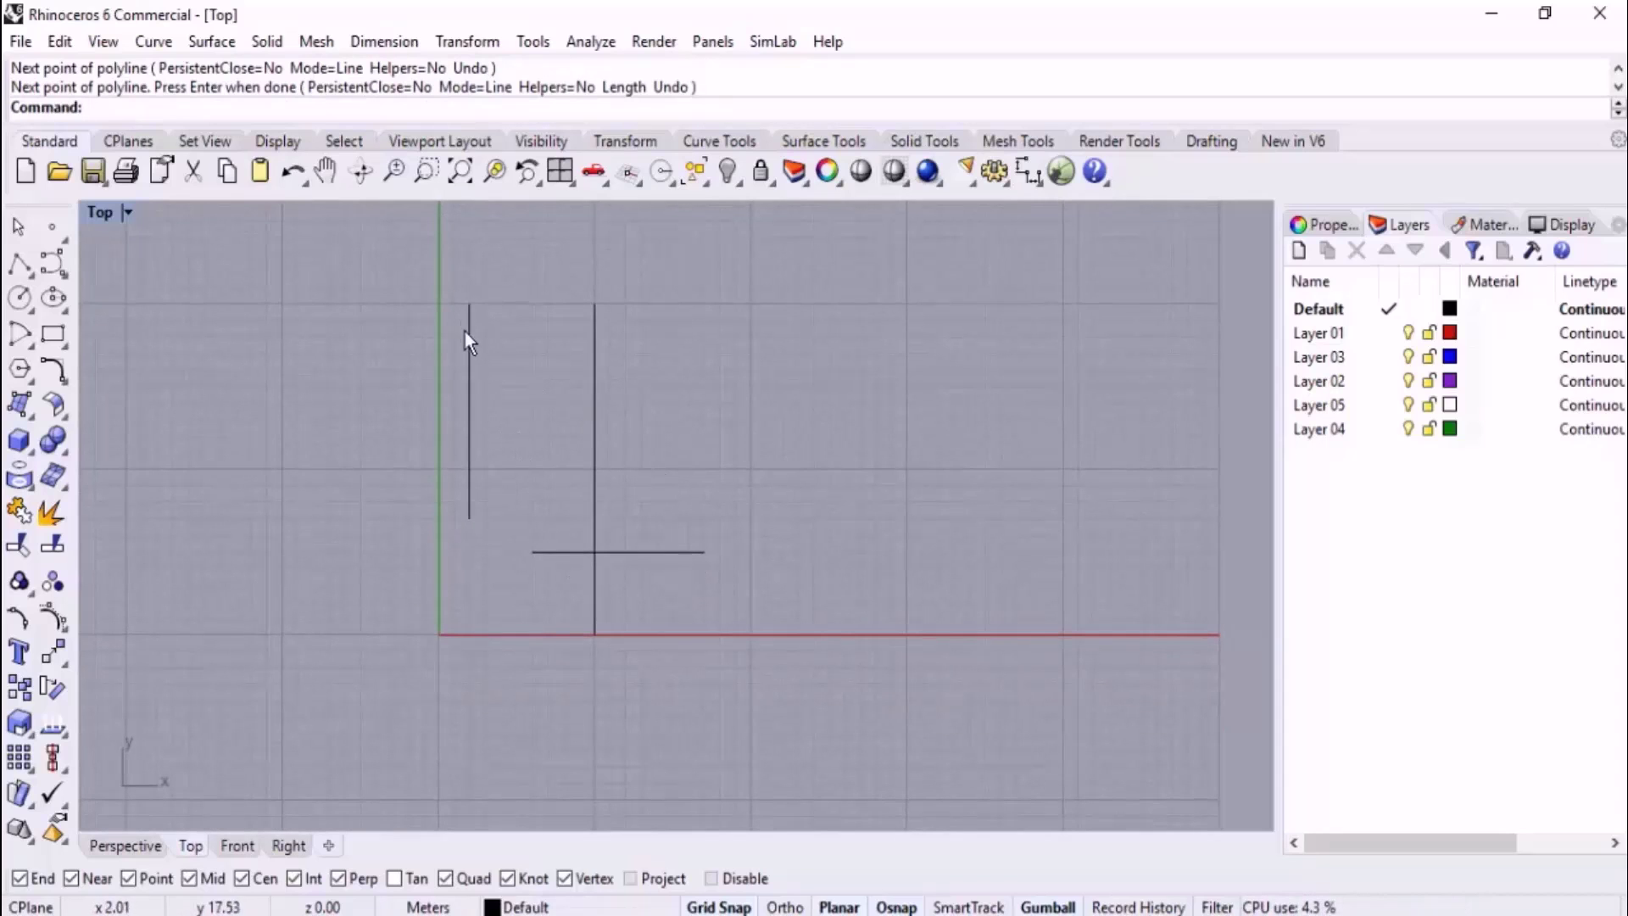
left_click_drag(738, 495, 646, 617)
right_click_drag(752, 658, 721, 620)
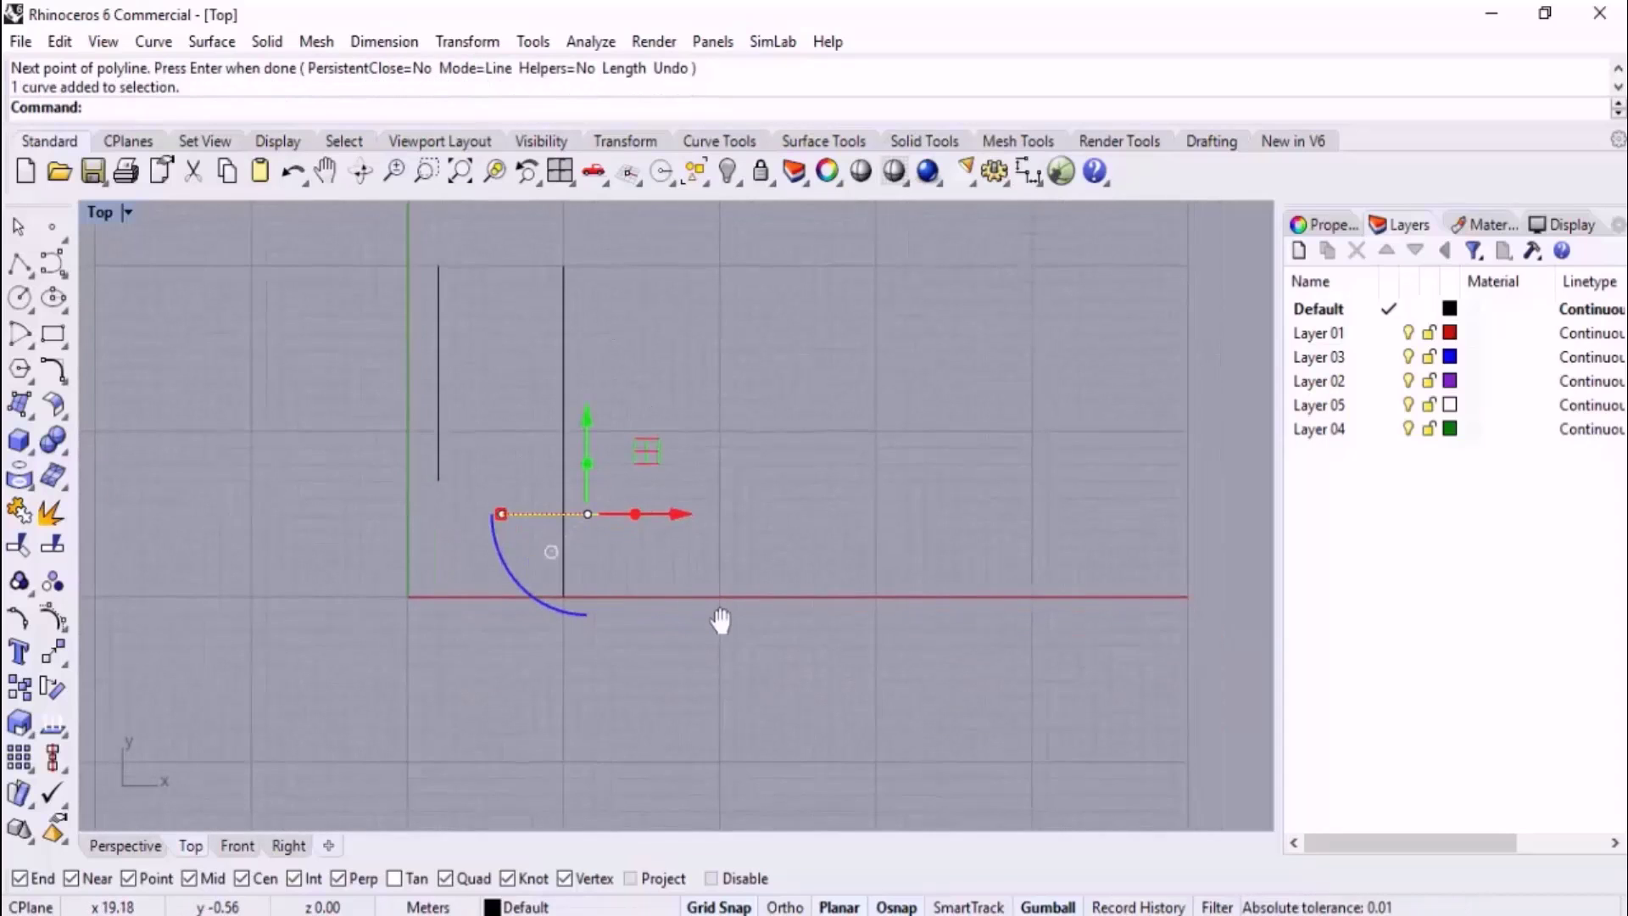
key("Return")
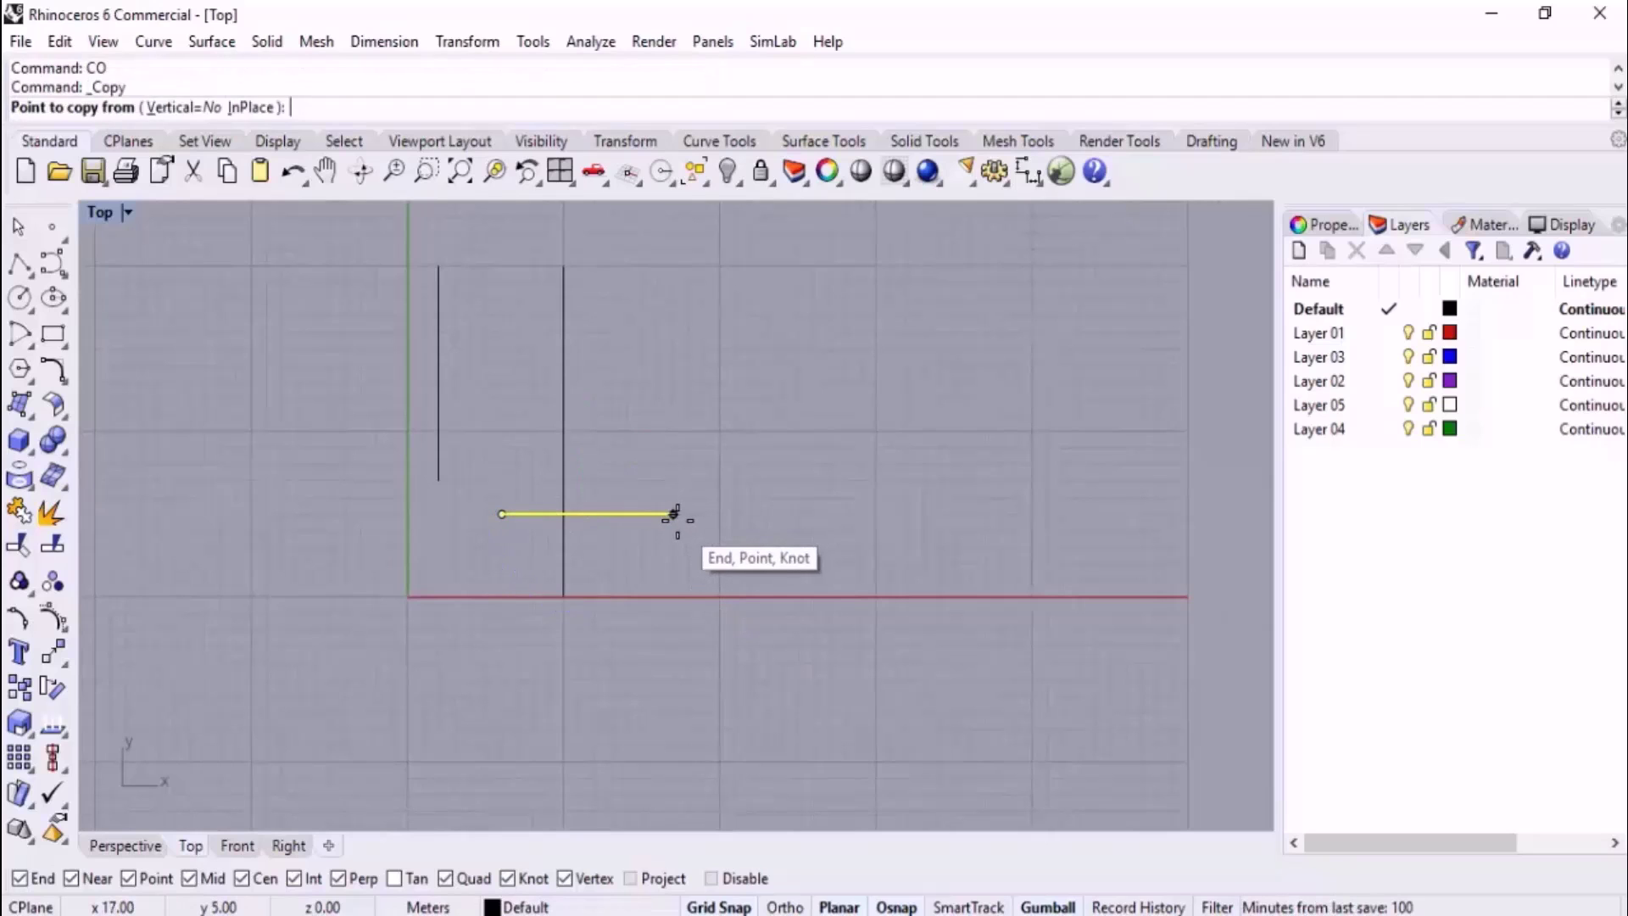
left_click(672, 515)
scroll(673, 654, "up", 3)
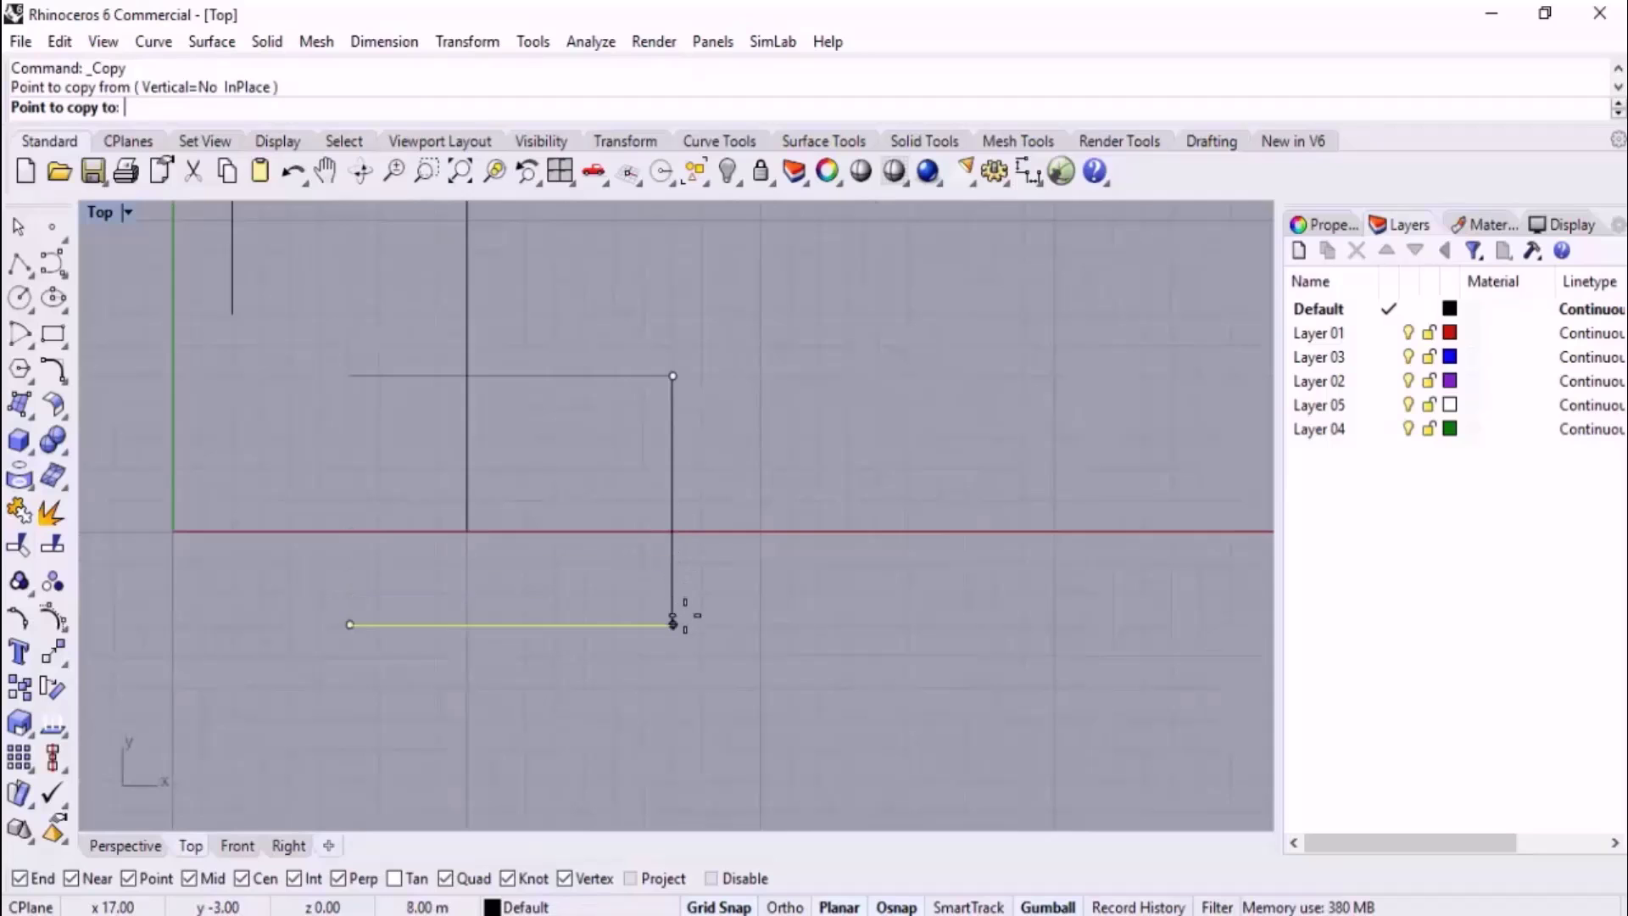
left_click(685, 621)
scroll(705, 621, "down", 4)
key("Return")
Turn on control points and drag both lines' right endpoints further right.
right_click_drag(786, 643, 728, 614)
left_click(726, 614)
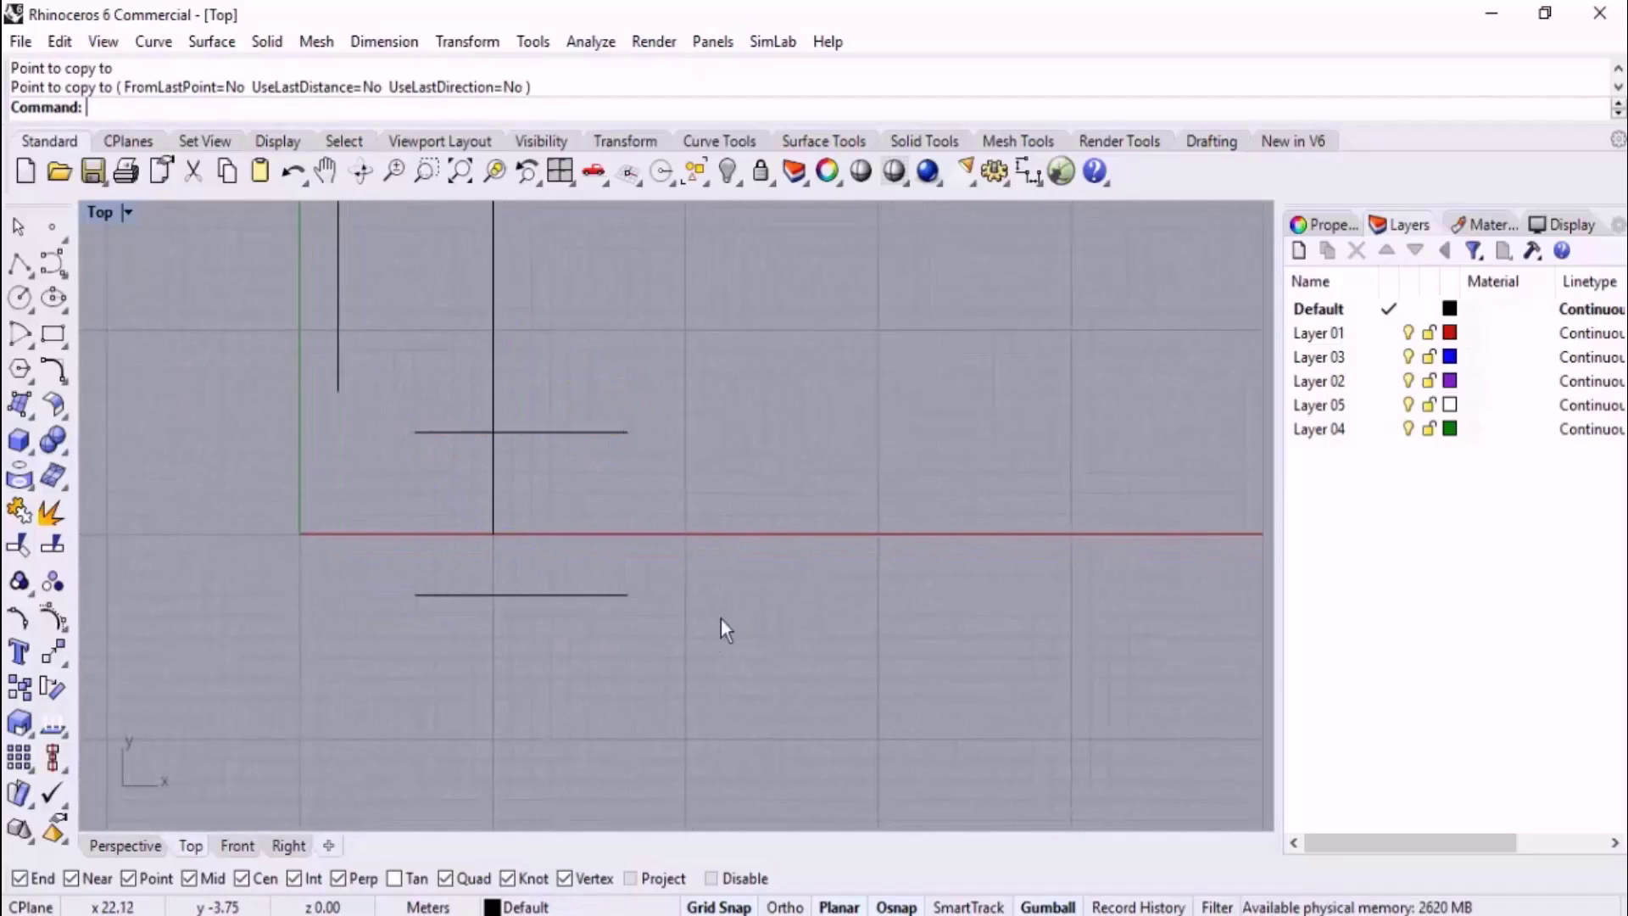
left_click_drag(701, 377, 609, 618)
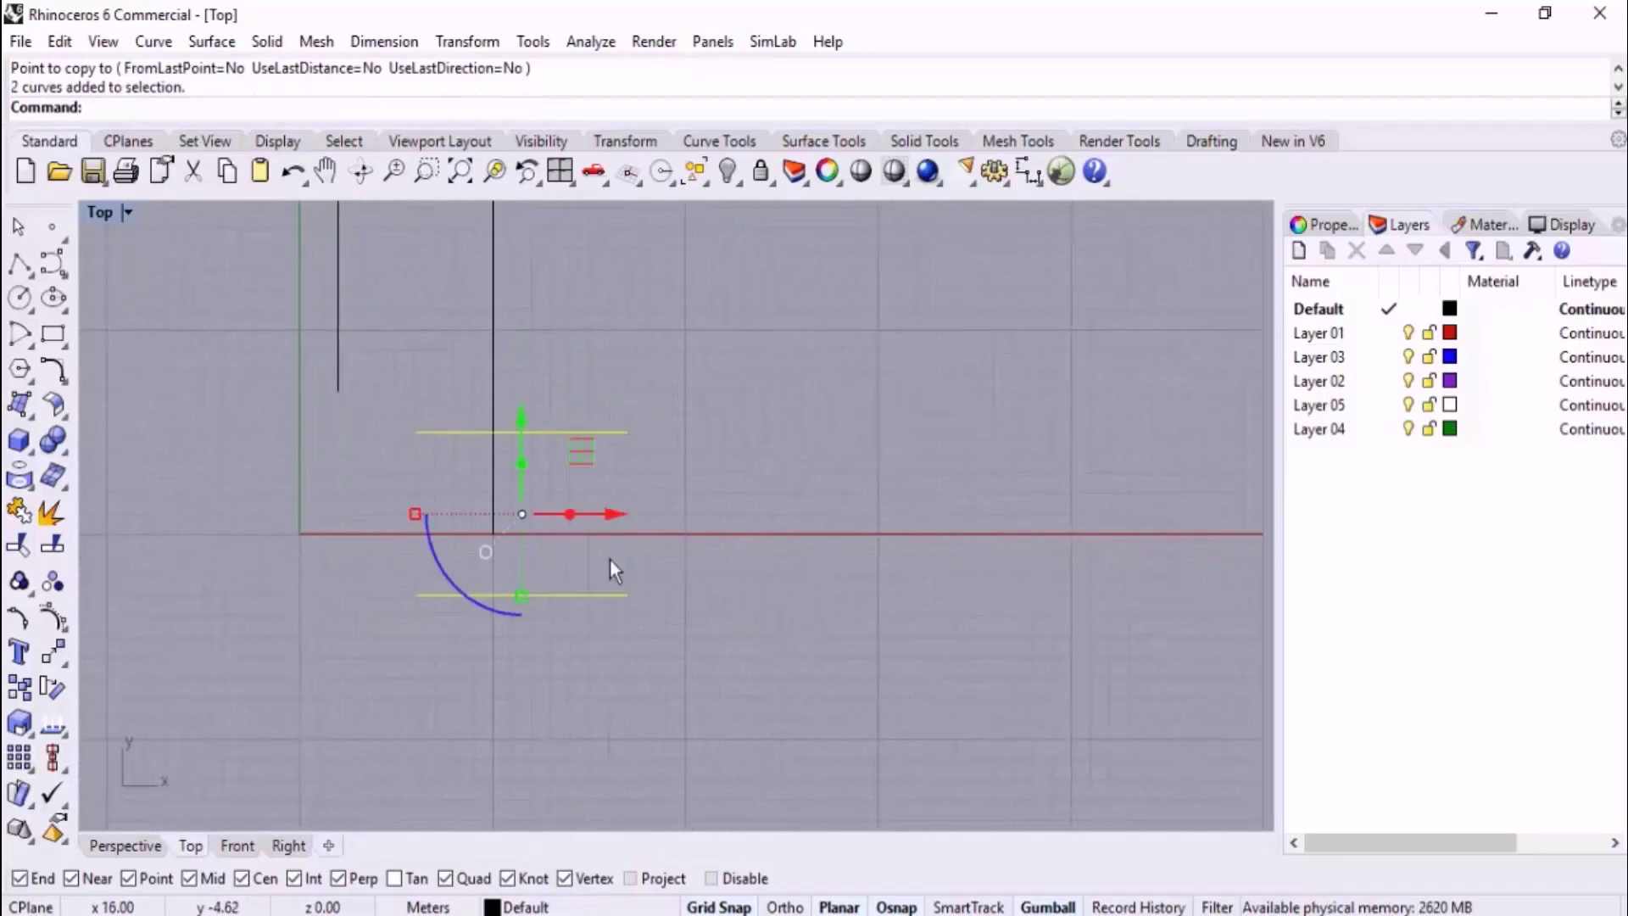
left_click(53, 618)
left_click_drag(614, 363, 719, 621)
left_click_drag(712, 514, 829, 515)
left_click(826, 661)
left_click_drag(382, 662, 441, 558)
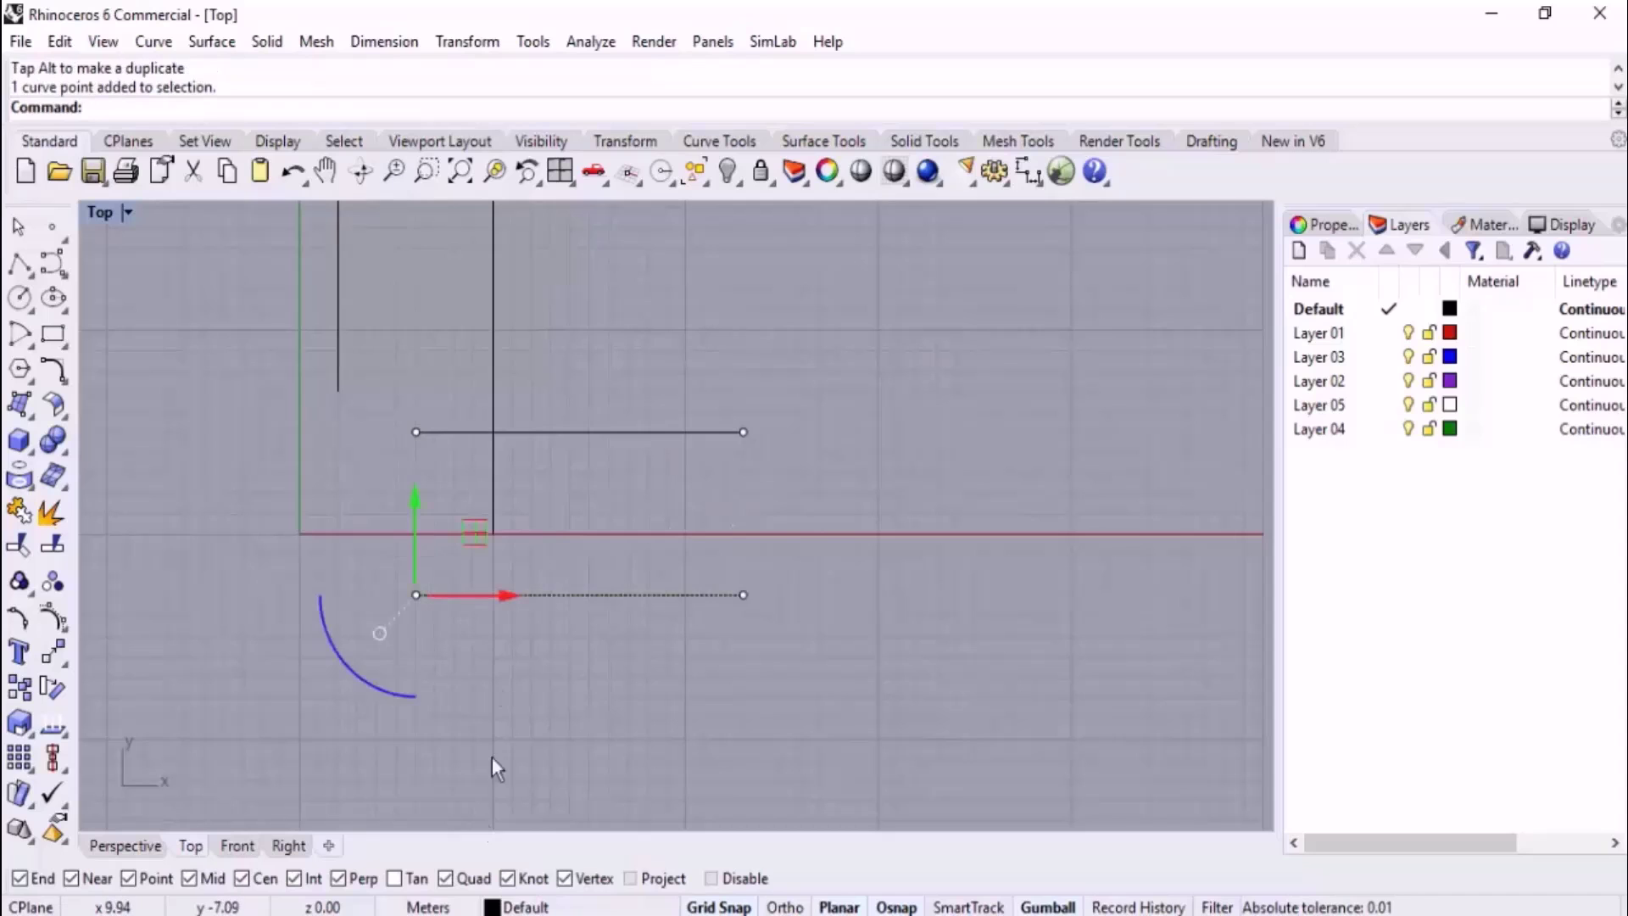
left_click(497, 914)
After viewing photo 2.jpg, shorten the lower horizontal line from its left end.
left_click(628, 823)
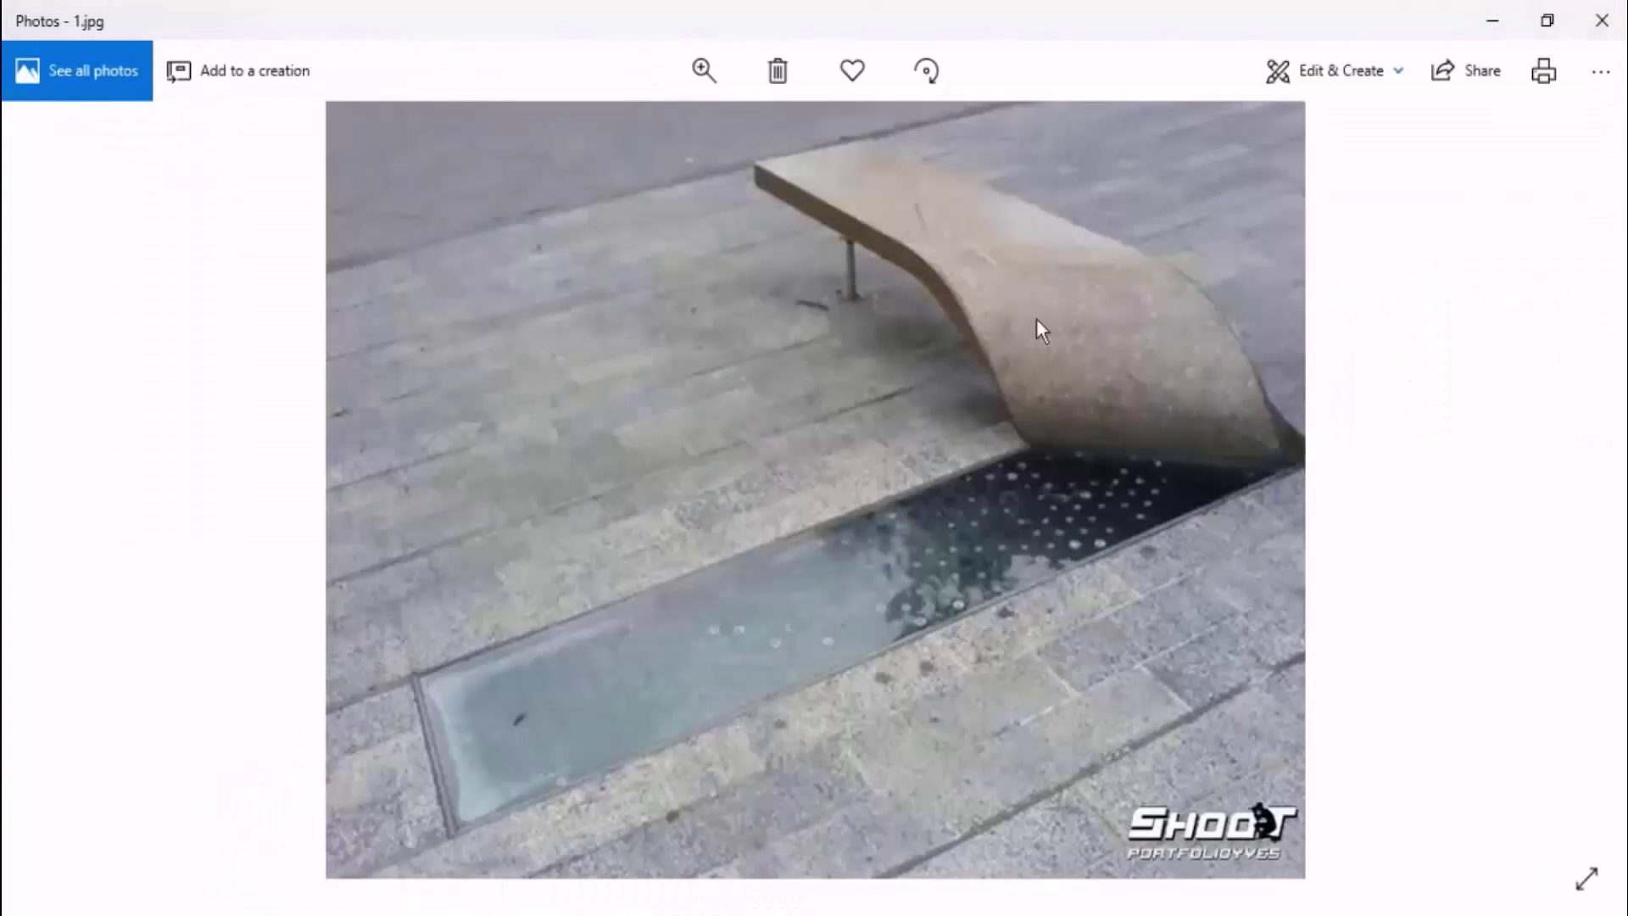
key("Right")
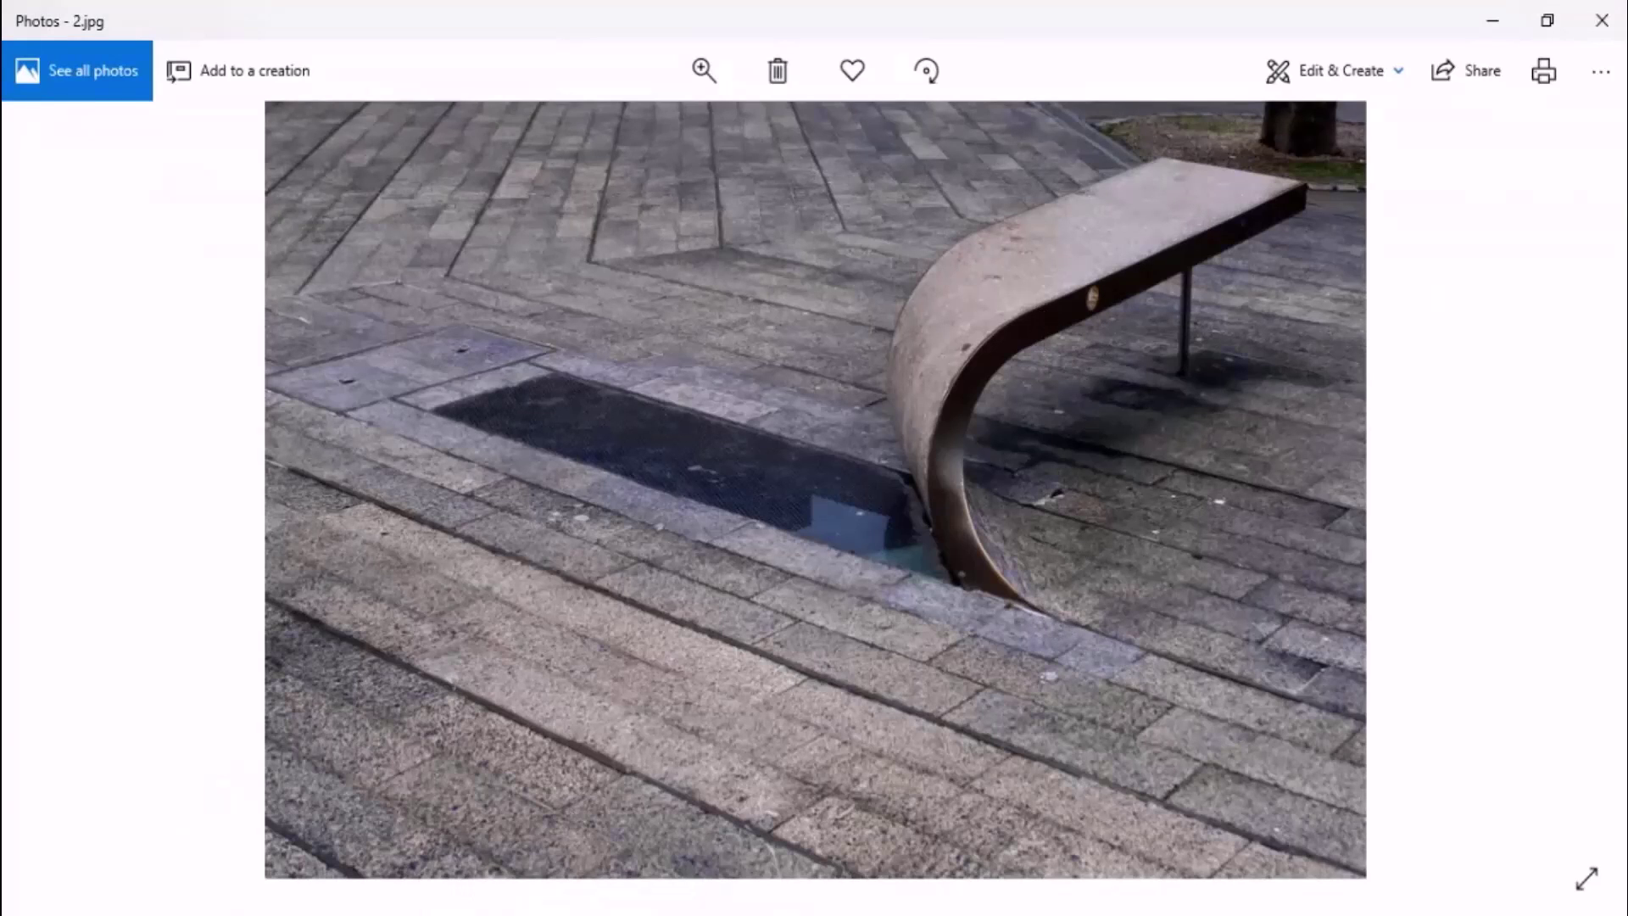
key("alt+Tab")
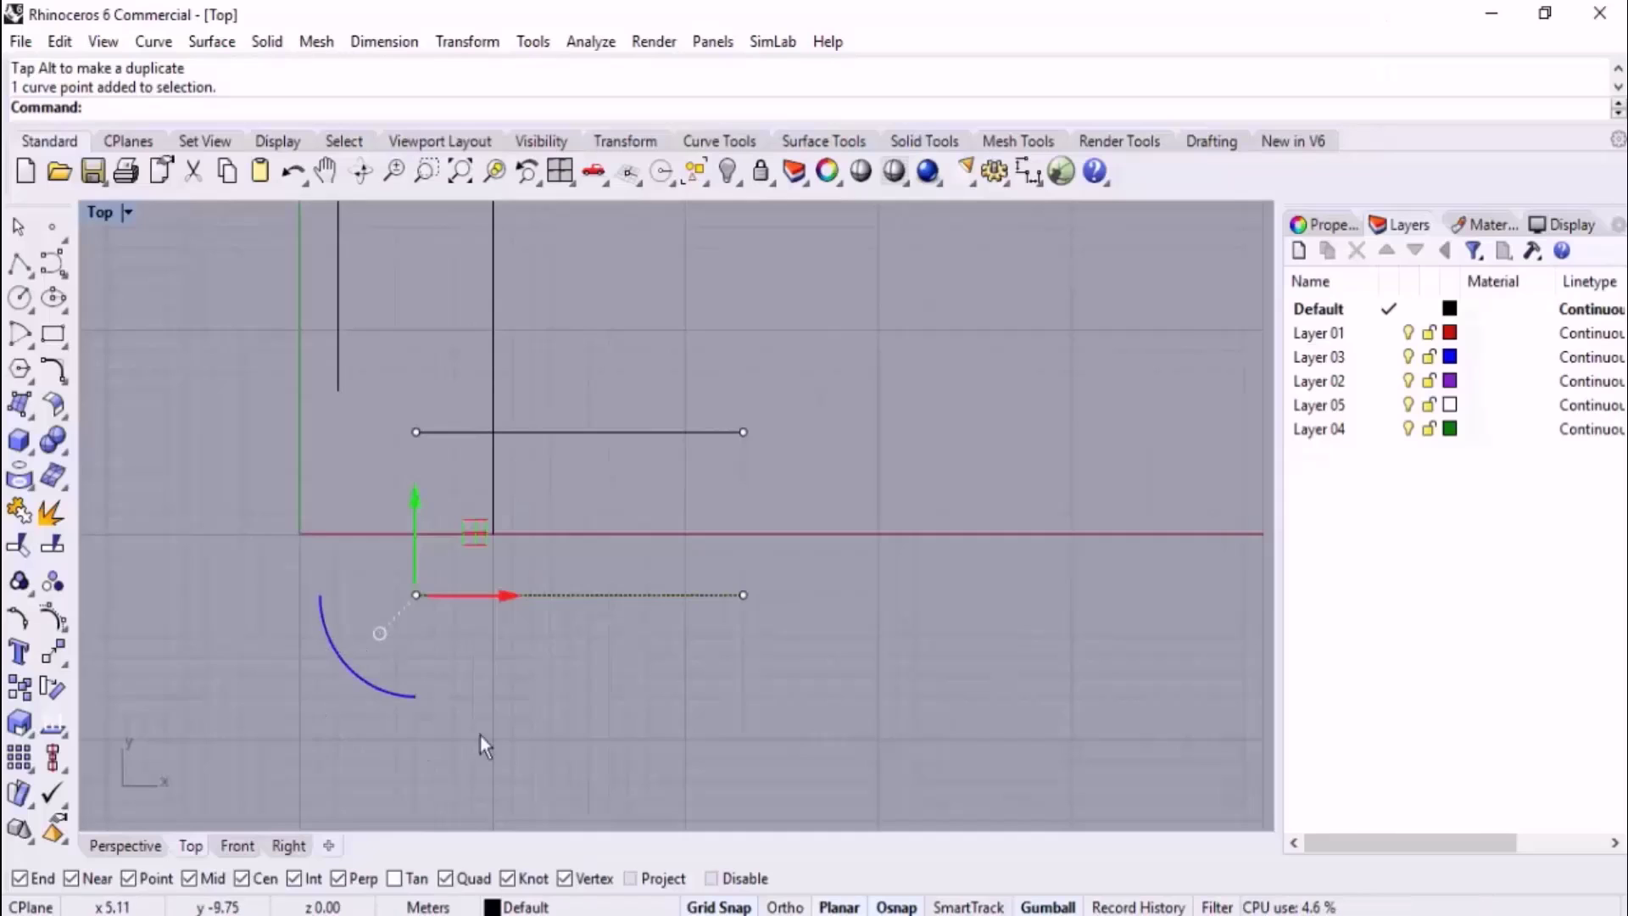
scroll(418, 735, "down", 3)
scroll(456, 623, "up", 3)
left_click_drag(534, 654, 699, 653)
left_click(721, 733)
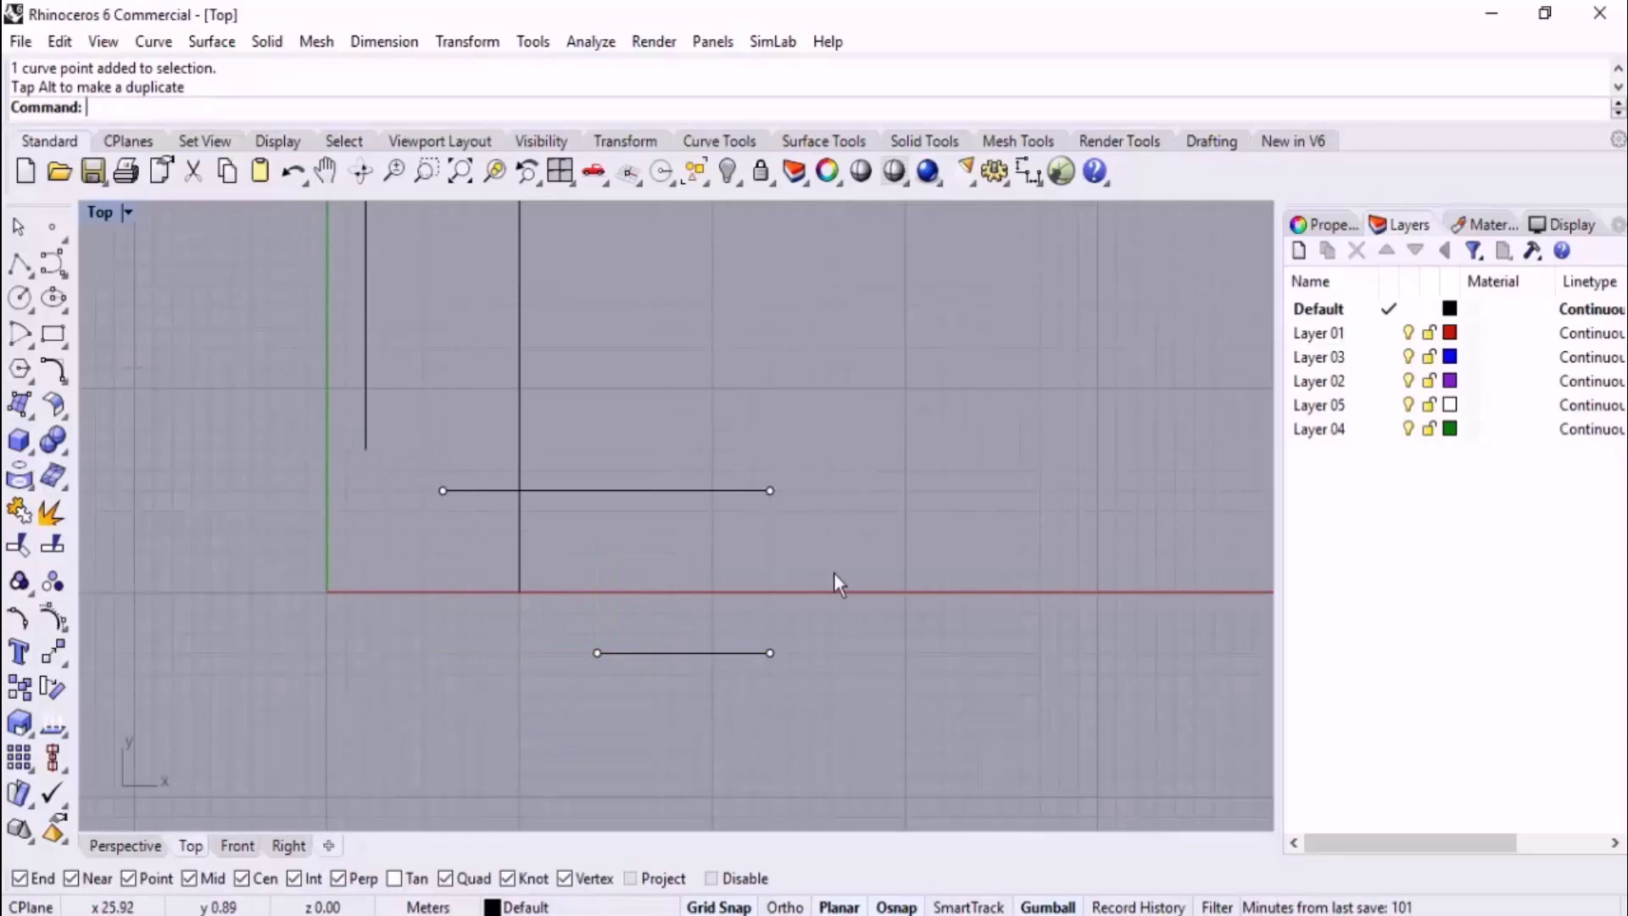
right_click_drag(791, 580, 807, 537)
key("Escape")
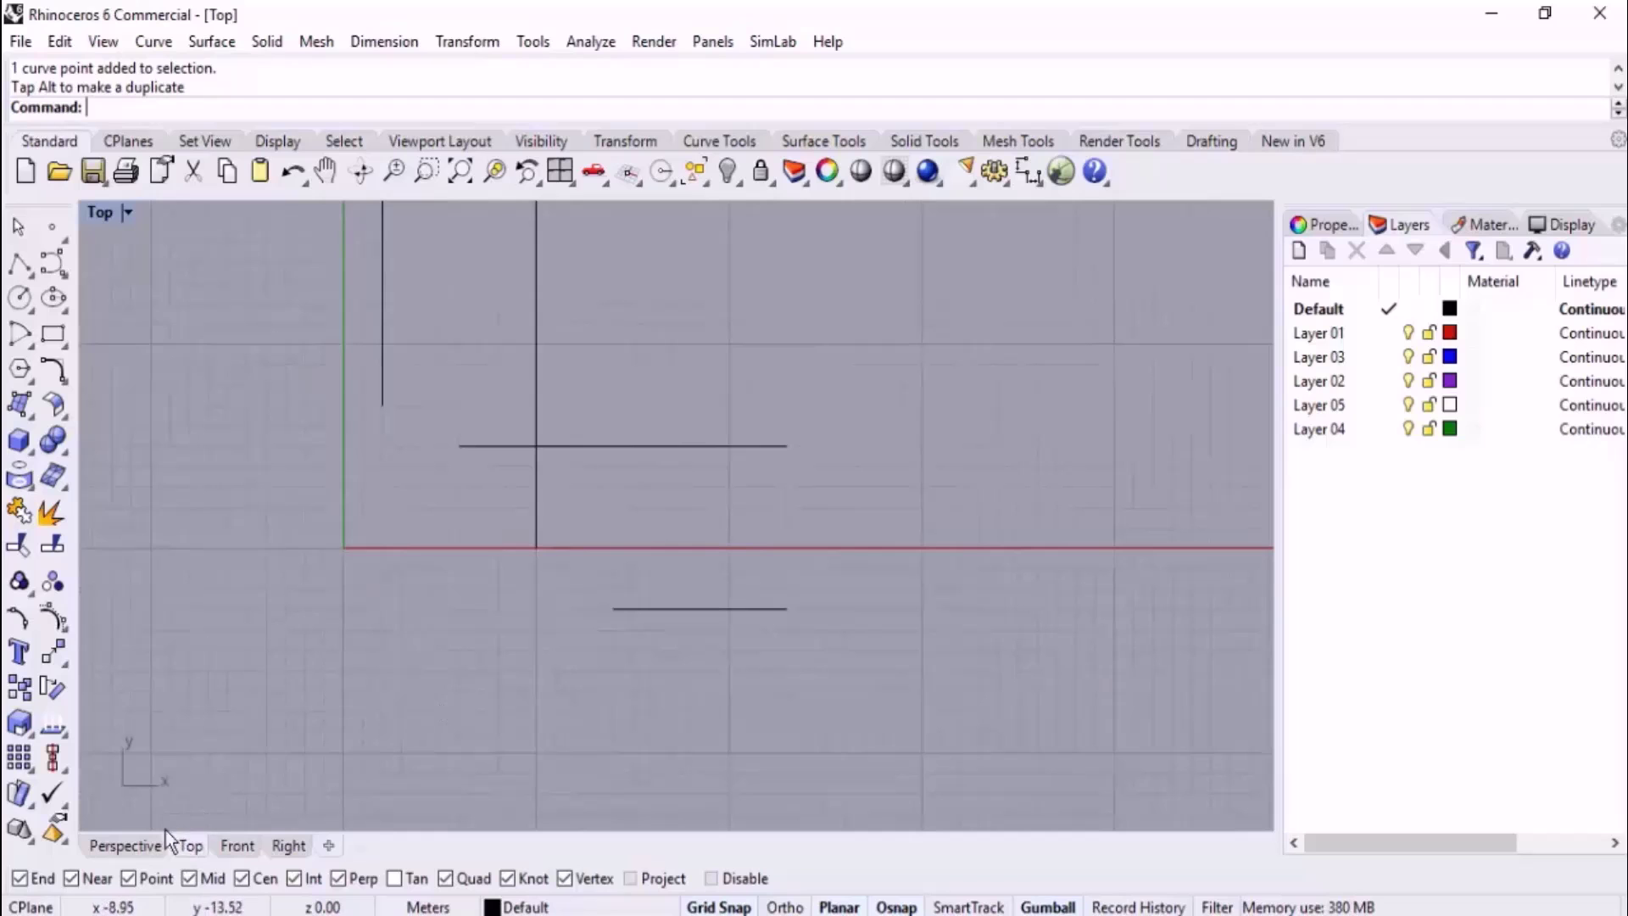
In Perspective, raise the two Y-direction lines 4 units along Z.
left_click(134, 845)
right_click_drag(529, 699, 584, 678)
scroll(668, 531, "up", 10)
right_click_drag(675, 522, 708, 536)
left_click_drag(574, 501, 466, 653)
right_click_drag(466, 654, 509, 594)
left_click_drag(626, 458, 624, 404)
mouse_move(634, 462)
right_mouse_down()
mouse_move(626, 425)
mouse_move(637, 441)
right_mouse_up()
left_click_drag(560, 321, 553, 297)
left_click(808, 384)
right_click_drag(808, 383, 792, 487)
scroll(578, 560, "up", 9)
right_click_drag(594, 552, 704, 541)
scroll(638, 545, "down", 5)
scroll(638, 544, "down", 3)
scroll(721, 551, "down", 5)
Blend the first raised line to its ground line with a tangent blend, reshaping one handle.
type("BlendCrv")
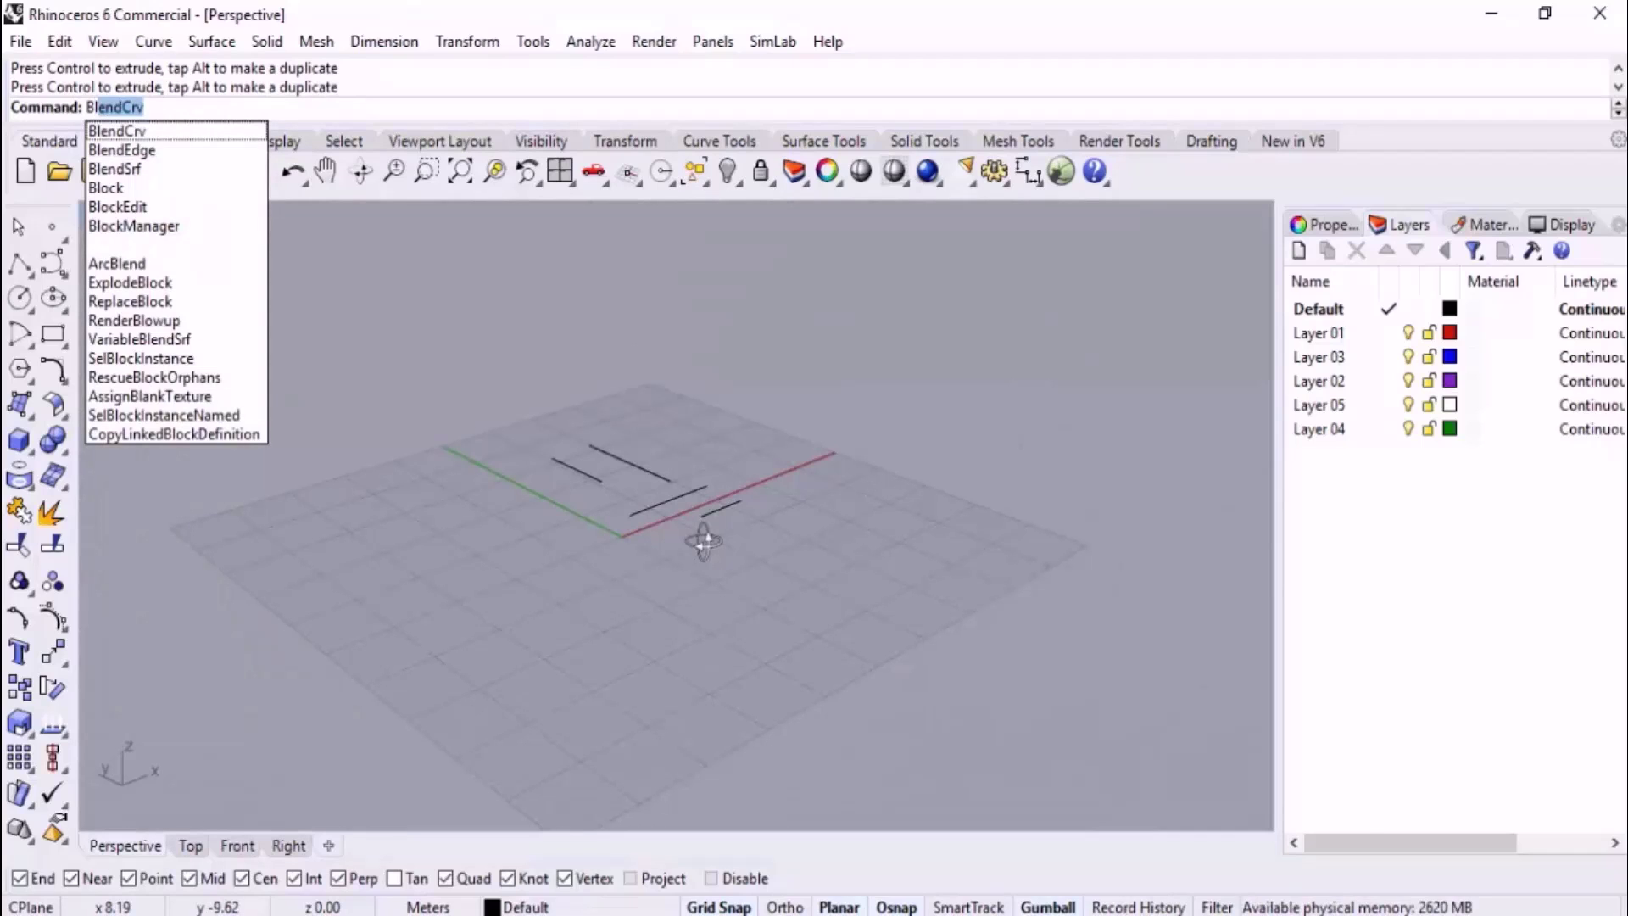
key("Return")
right_click_drag(694, 500, 692, 600, "shift")
scroll(692, 600, "up", 3)
left_click(711, 602)
left_click(660, 563)
scroll(662, 638, "up", 8)
scroll(677, 604, "down", 5)
left_click(676, 583)
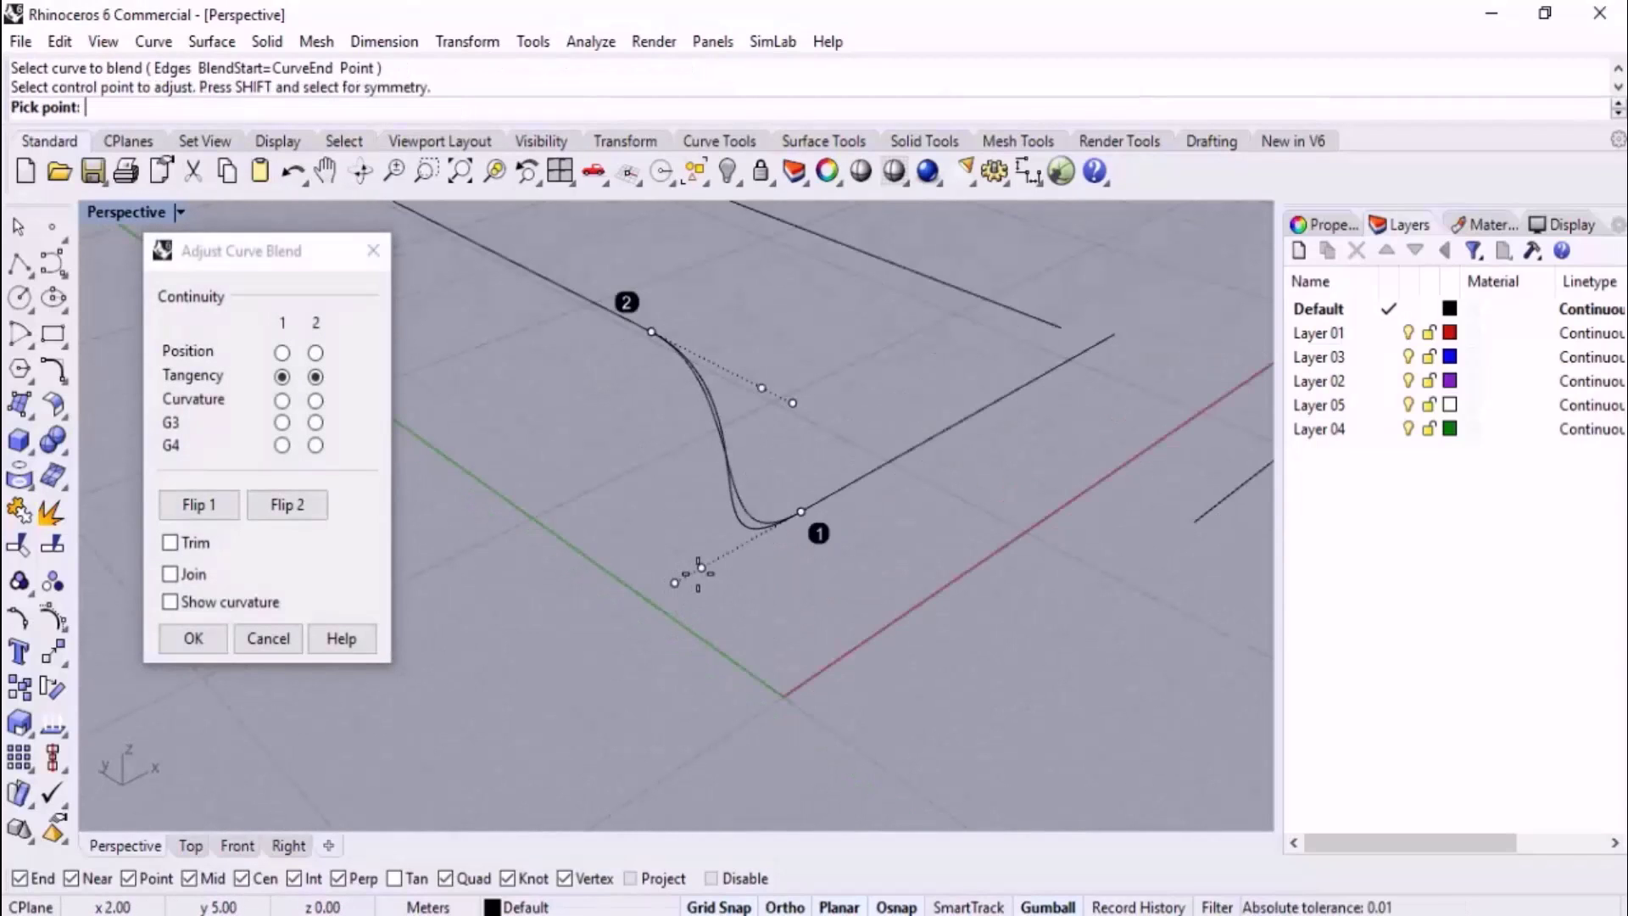
left_click(710, 570, "shift")
scroll(705, 579, "down", 8)
key("Return")
Tangent-blend the second line pair, then join all six curves into two rails.
key("Return")
left_click(809, 563)
left_click(761, 528)
key("Return")
right_click_drag(709, 638, 786, 435)
left_click_drag(785, 435, 435, 669)
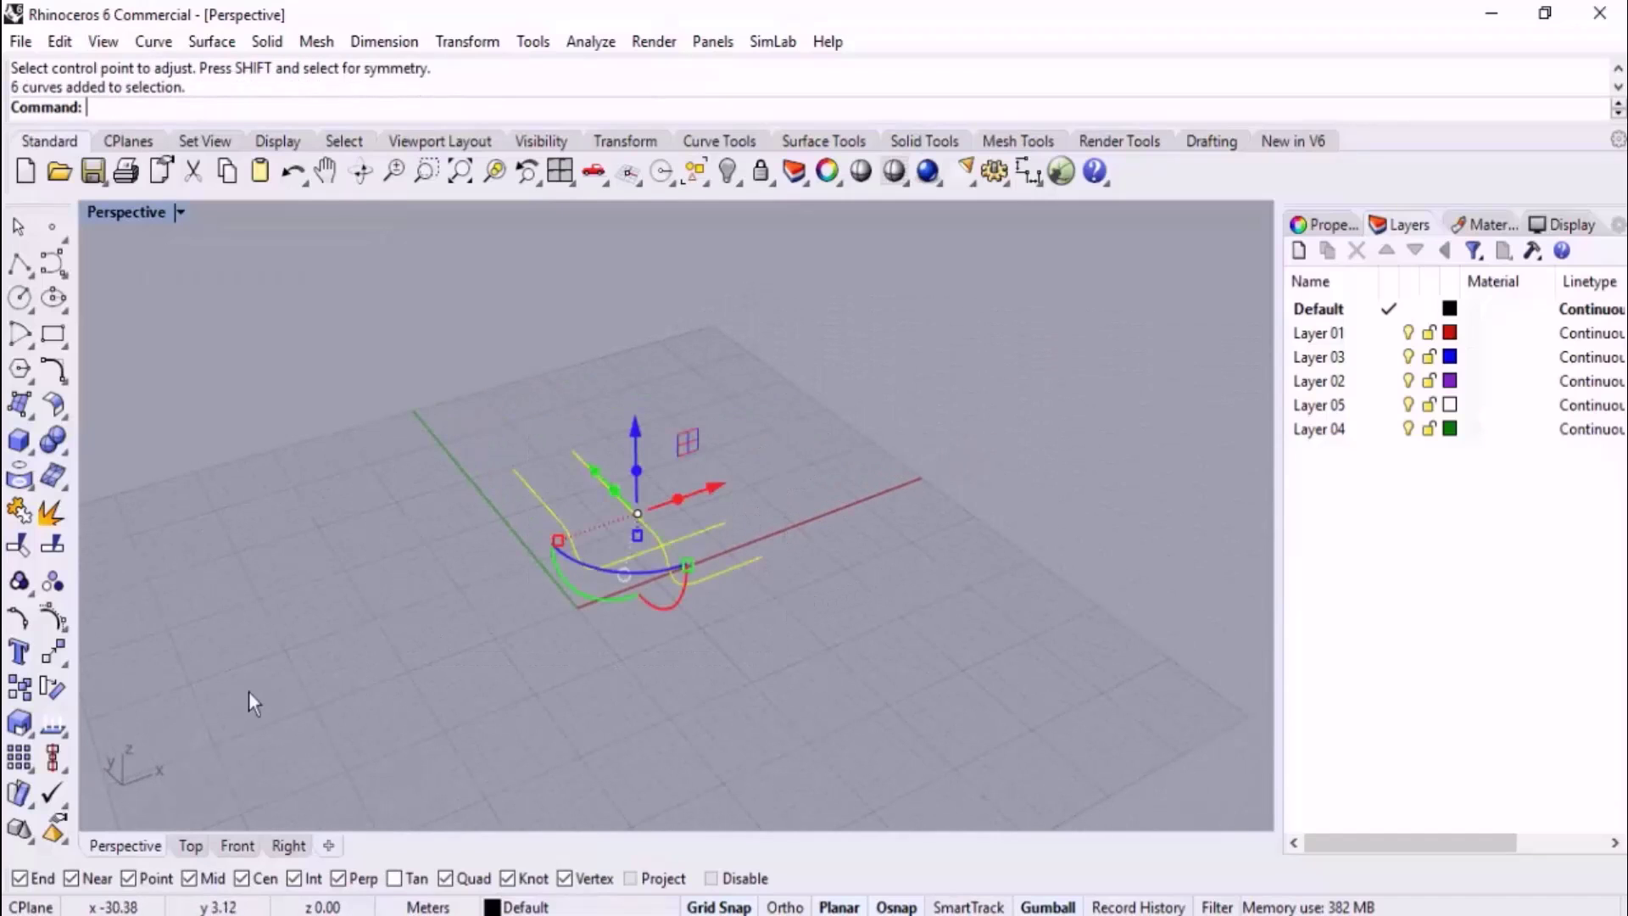
left_click(34, 522)
Draw a polyline connecting the upper rail's end to the lower rail's end.
key("Escape")
left_click(19, 264)
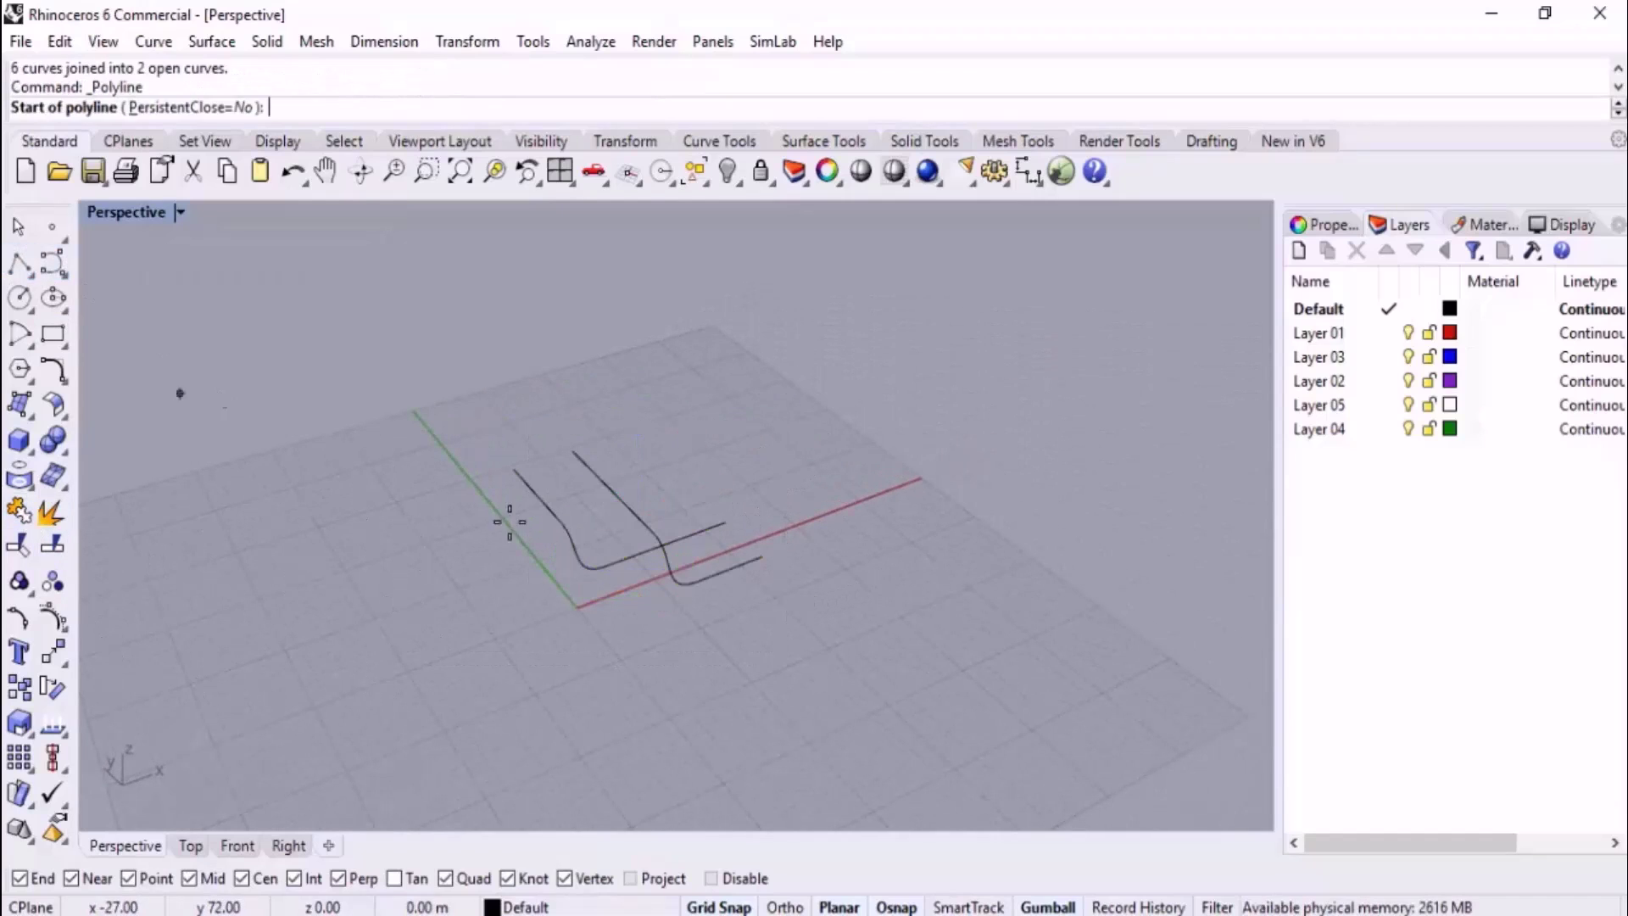
scroll(734, 540, "up", 4)
left_click(791, 492)
left_click(877, 562)
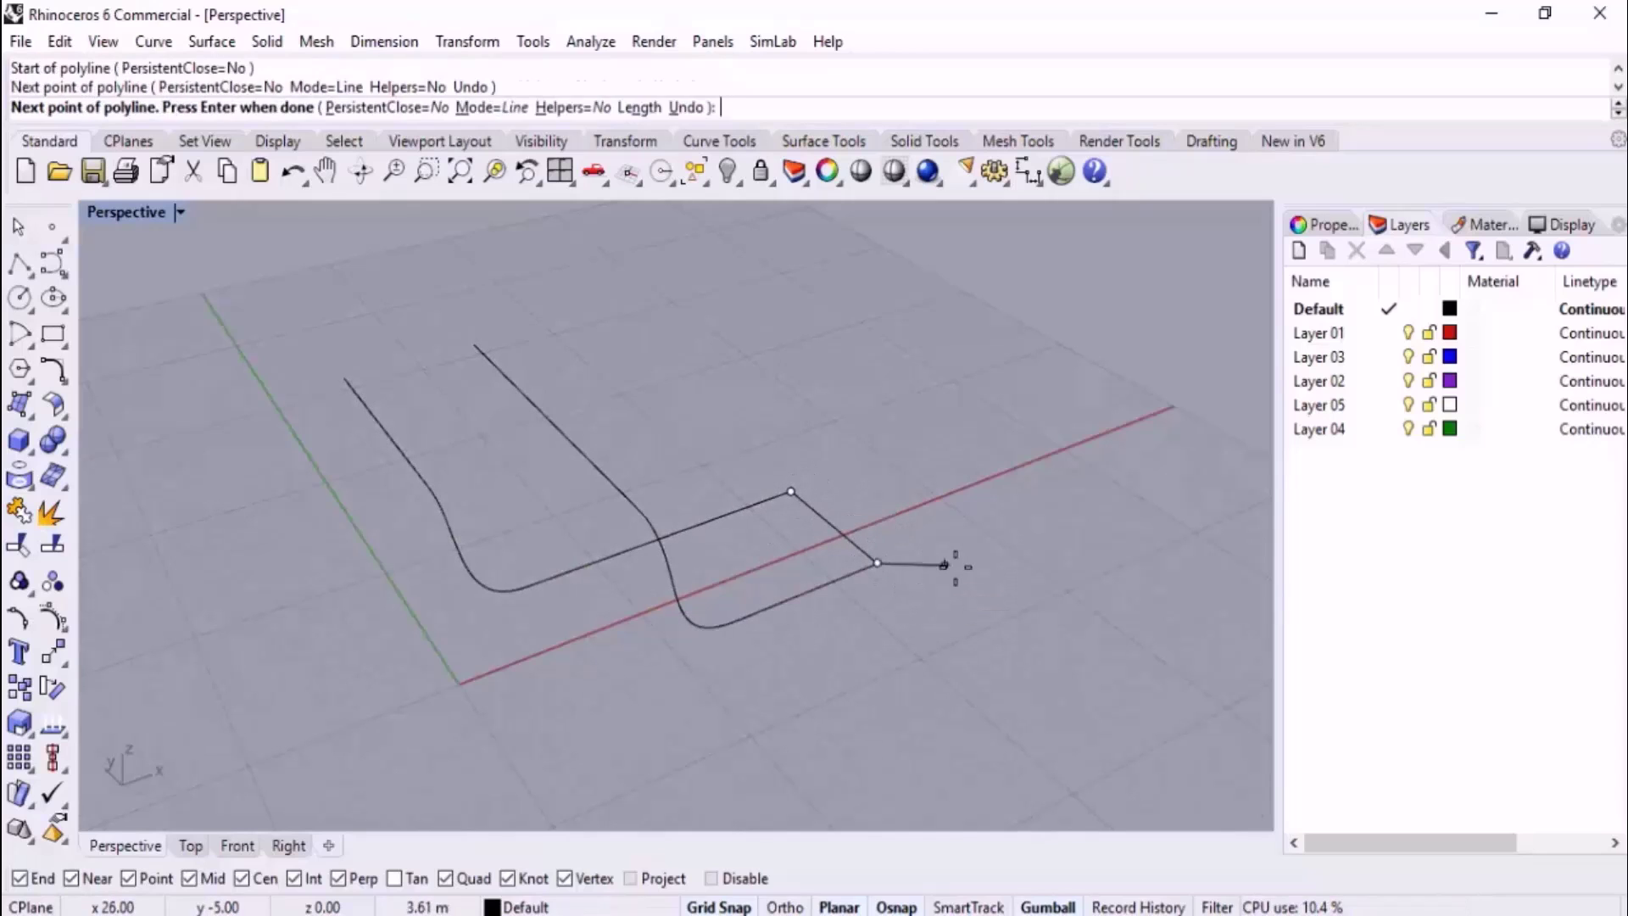
key("Return")
Sweep2 the connecting polyline along both rails to create the bench surface.
type("Sweep1")
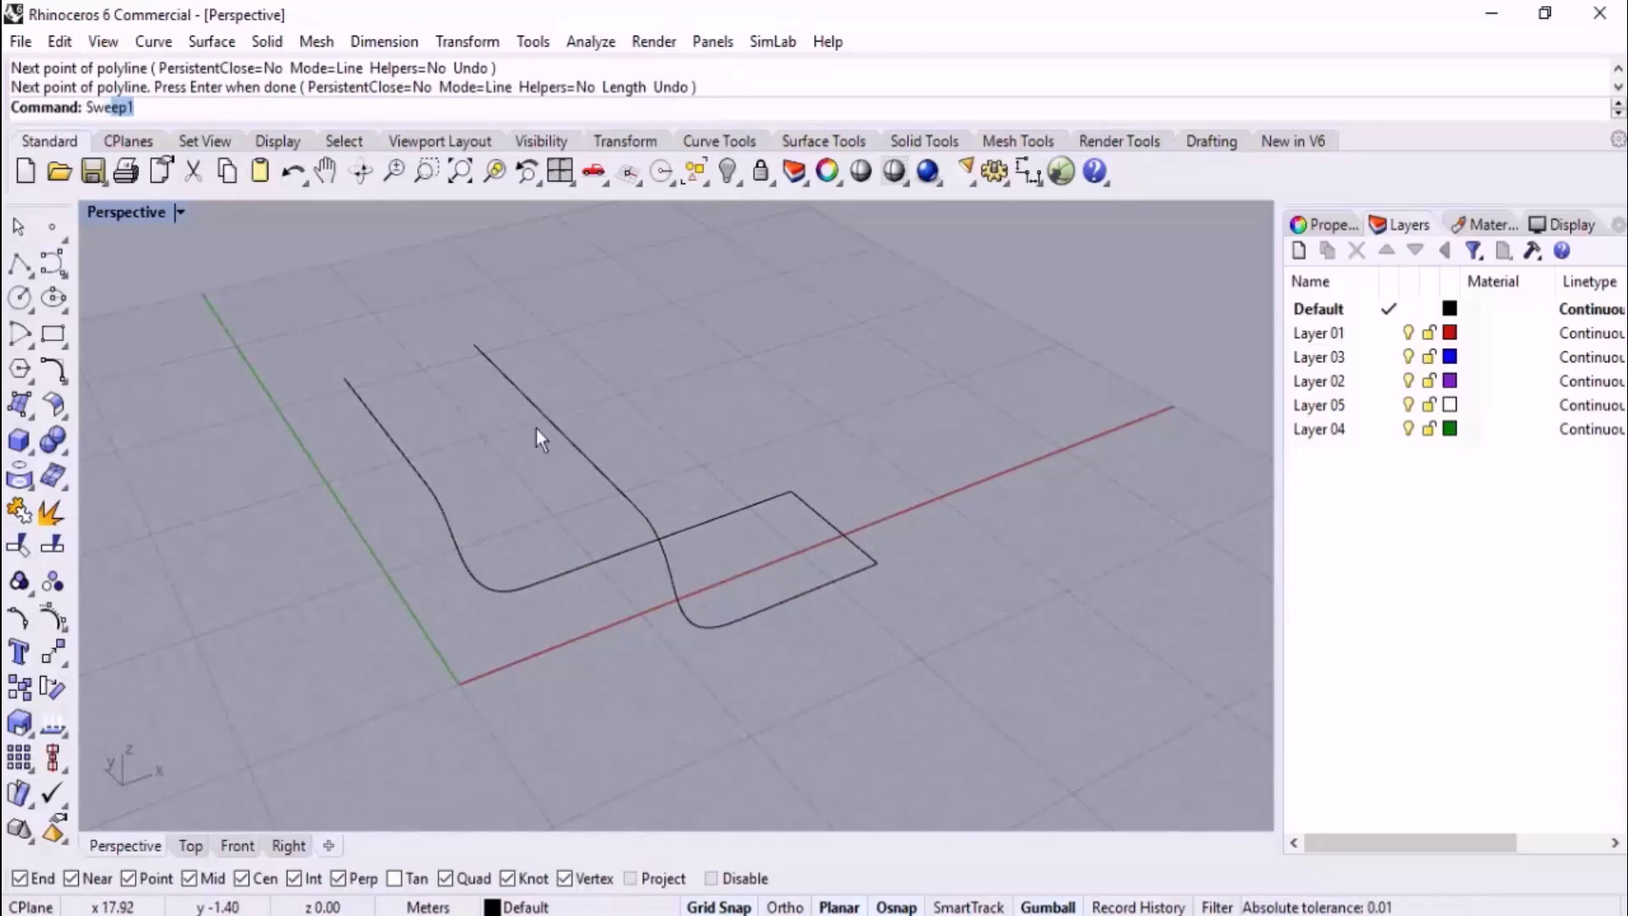
left_click(144, 158)
left_click(827, 581)
left_click(797, 519)
left_click(863, 561)
key("Return")
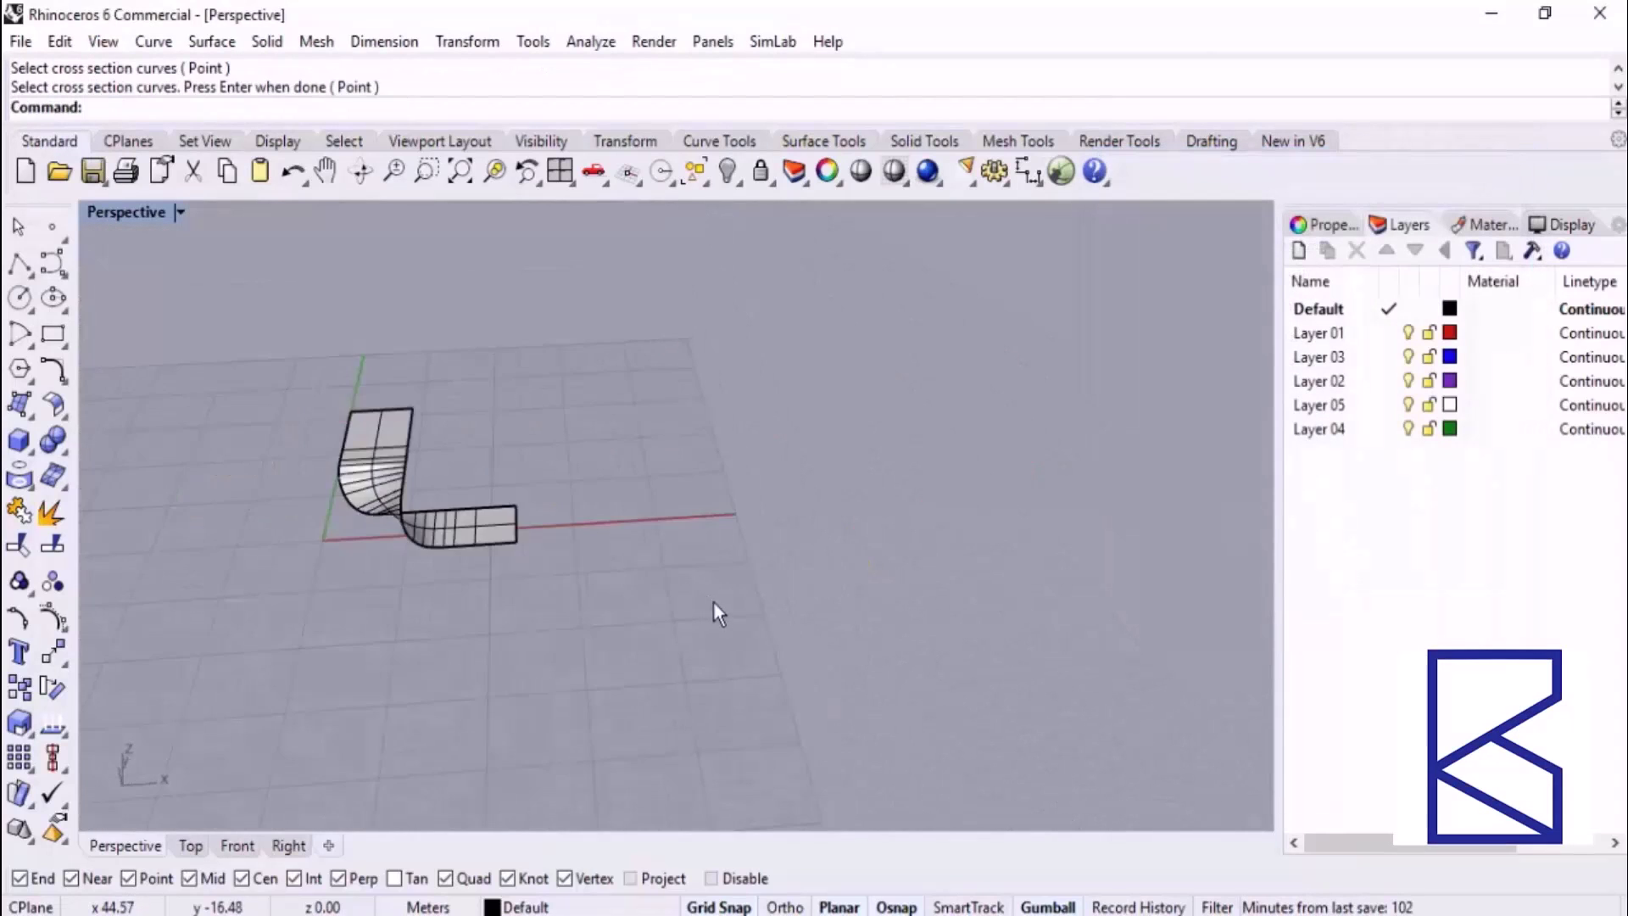
right_click_drag(716, 611, 837, 600)
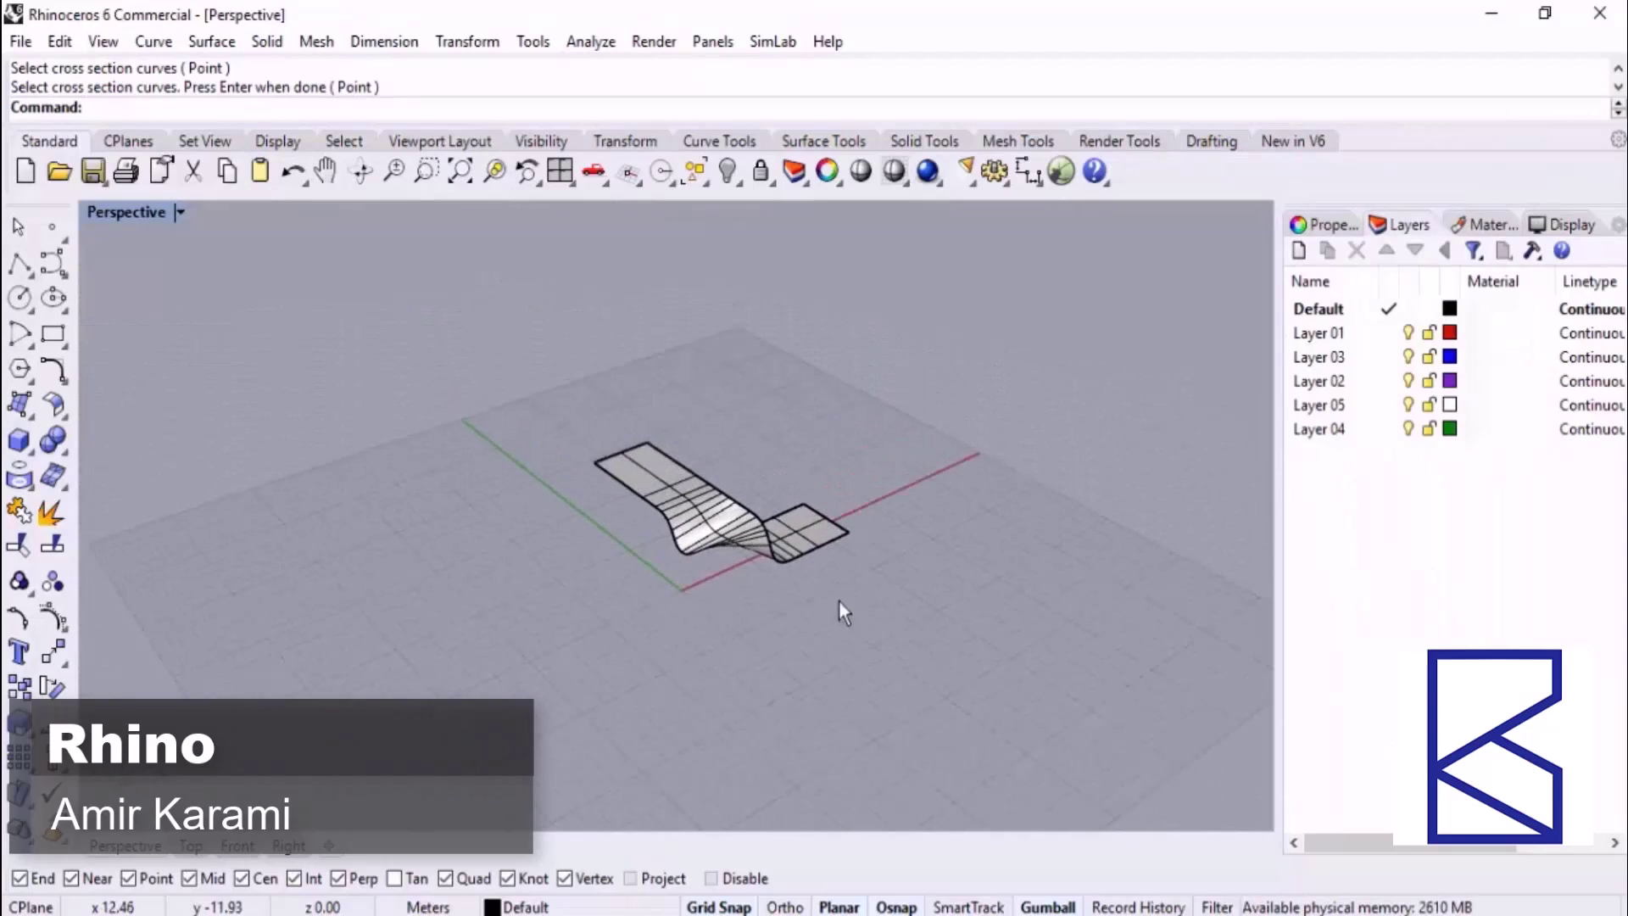